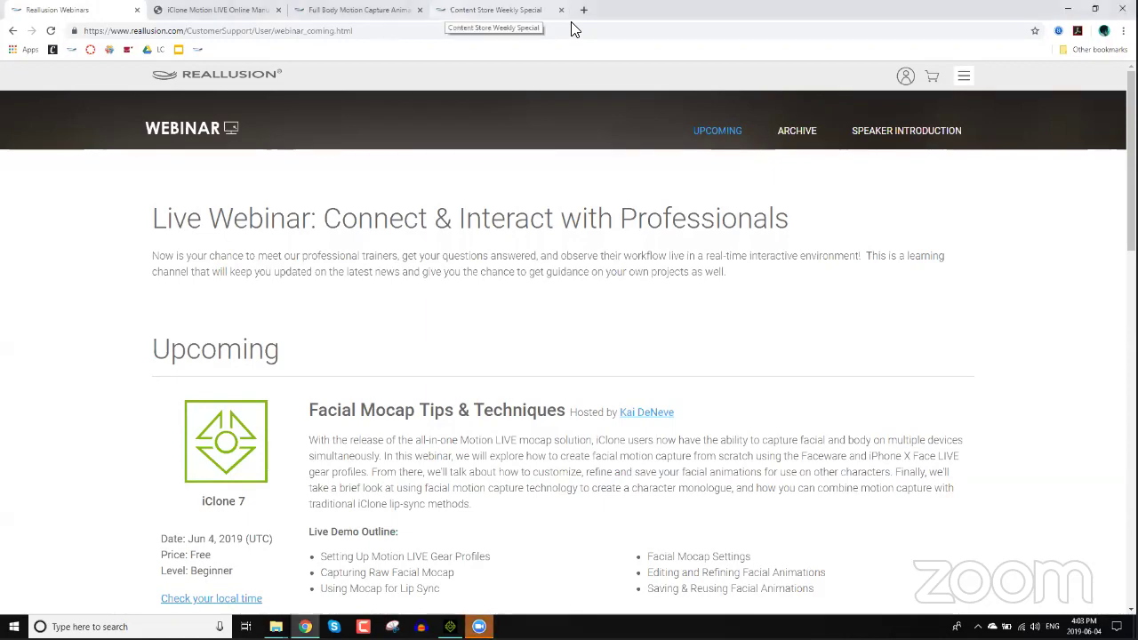
Step: View the Content Store's weekly special, highlight its Export price, and open the Conforming Hair series page
left_click(572, 25)
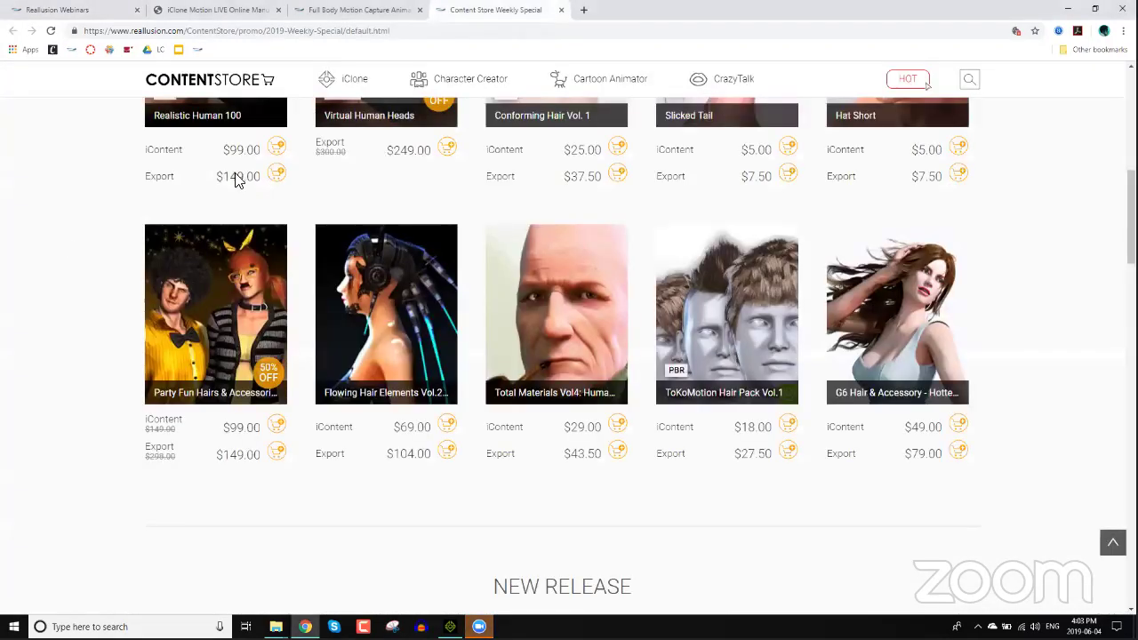
scroll(51, 221, "up", 7)
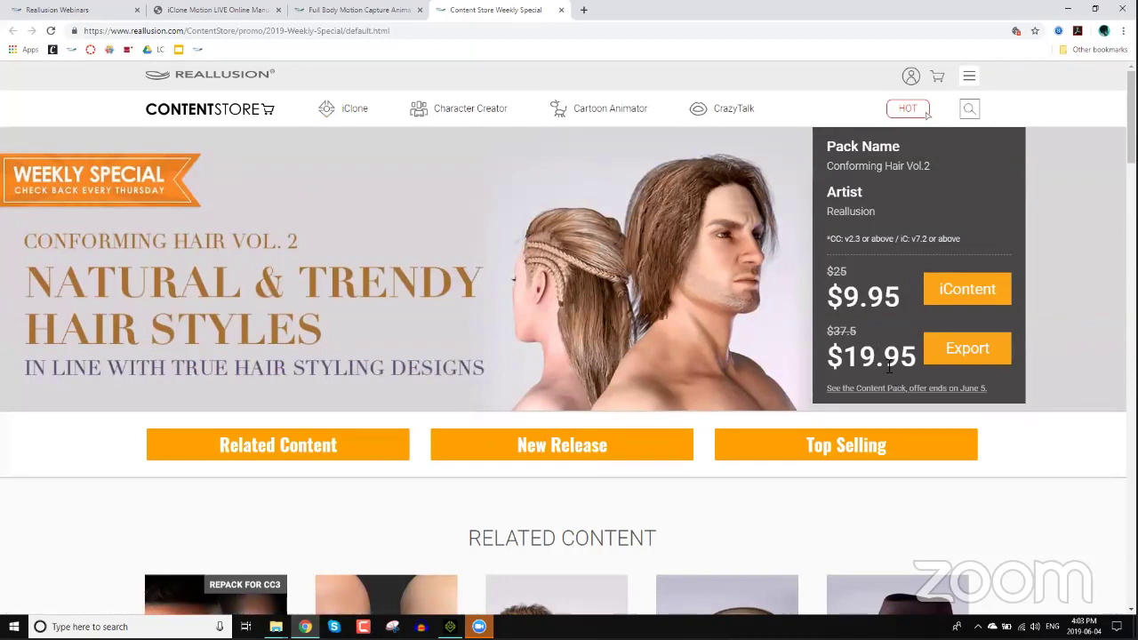
left_click_drag(843, 356, 903, 327)
left_click(901, 316)
left_click(252, 281)
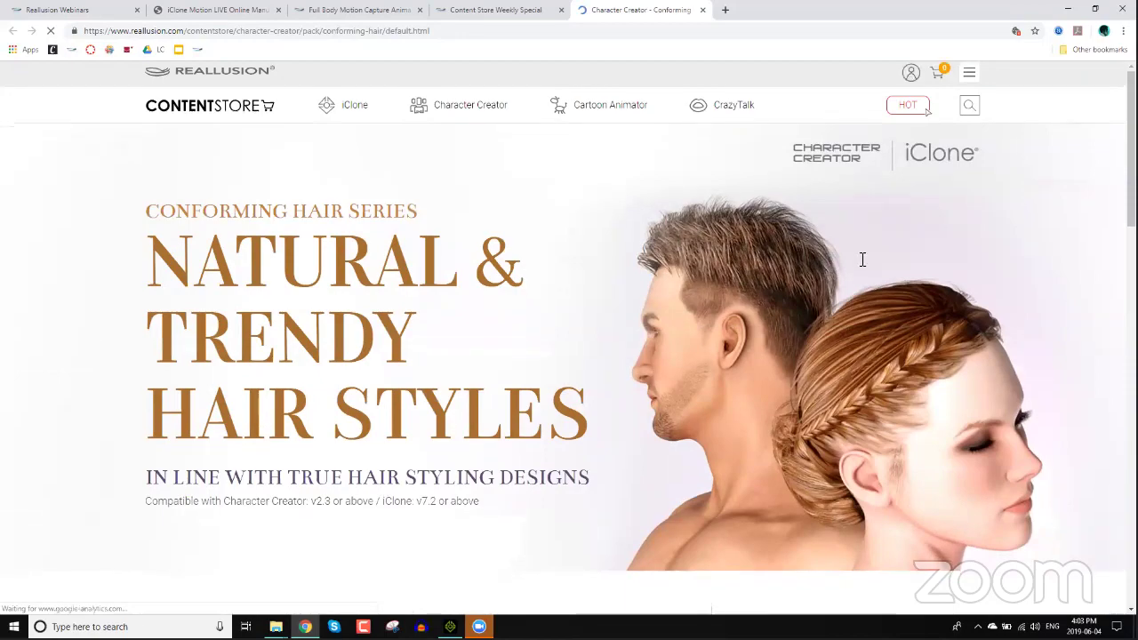
Step: Examine the Conforming Hair series page, covering its hair features and the Vol. 2 and Vol. 1 styles
scroll(858, 258, "down", 5)
scroll(502, 354, "up", 2)
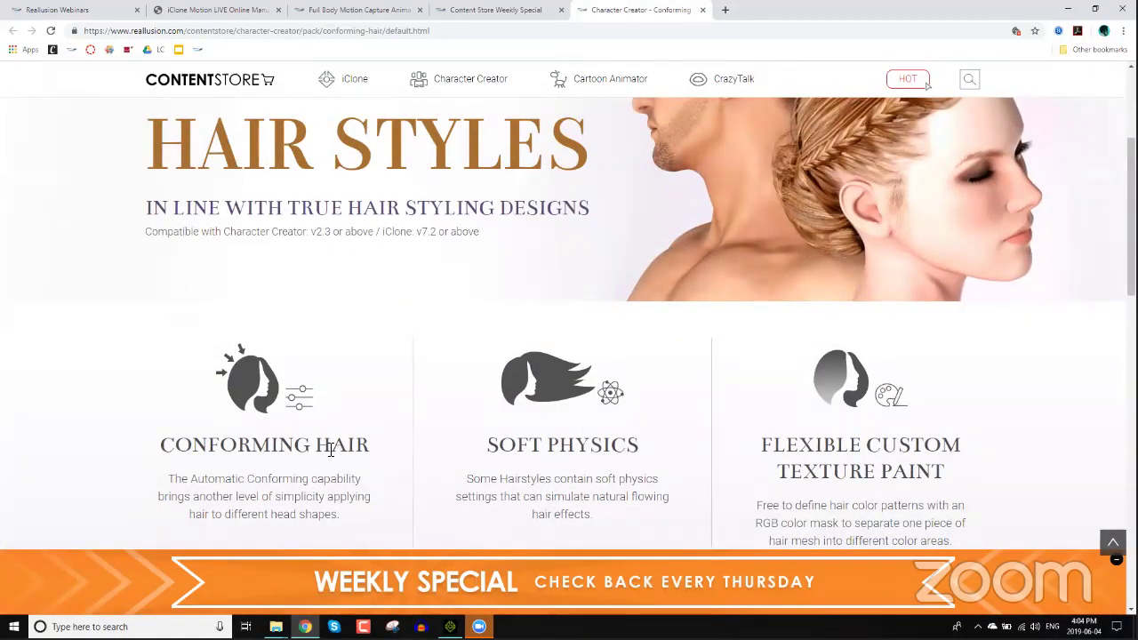
scroll(774, 366, "down", 3)
scroll(774, 364, "down", 1)
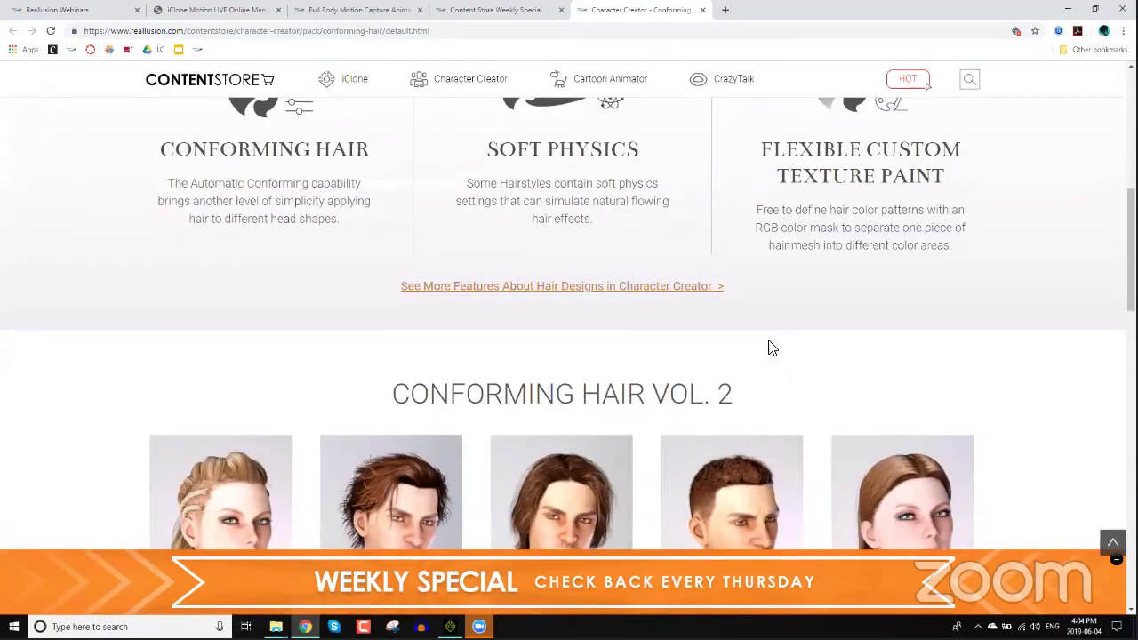
scroll(767, 340, "down", 4)
scroll(880, 320, "down", 2)
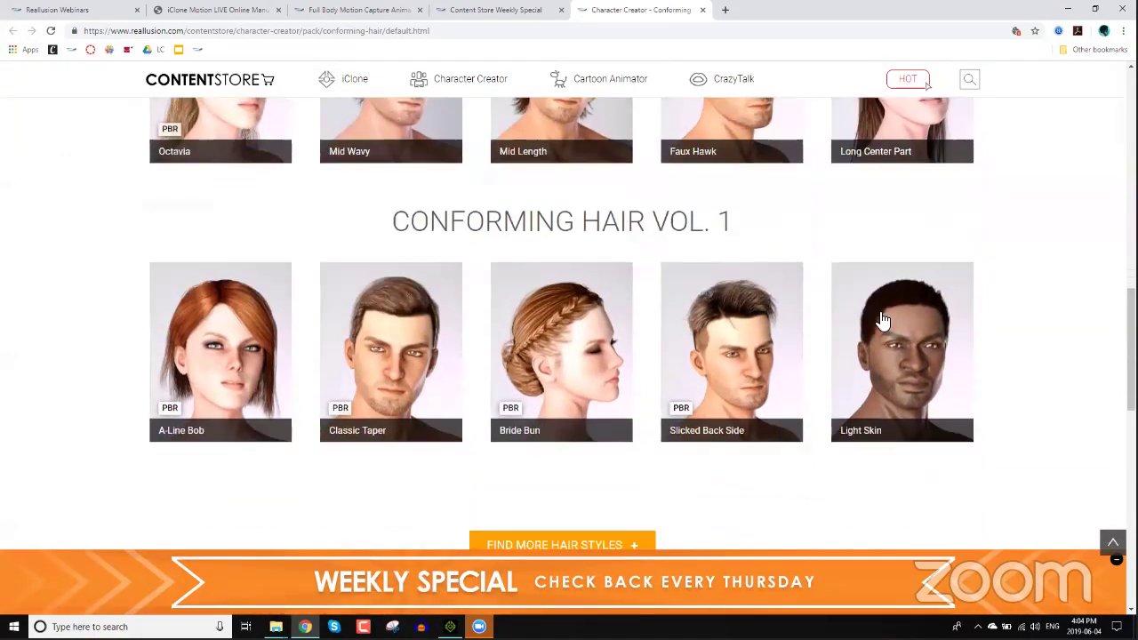
scroll(937, 302, "down", 2)
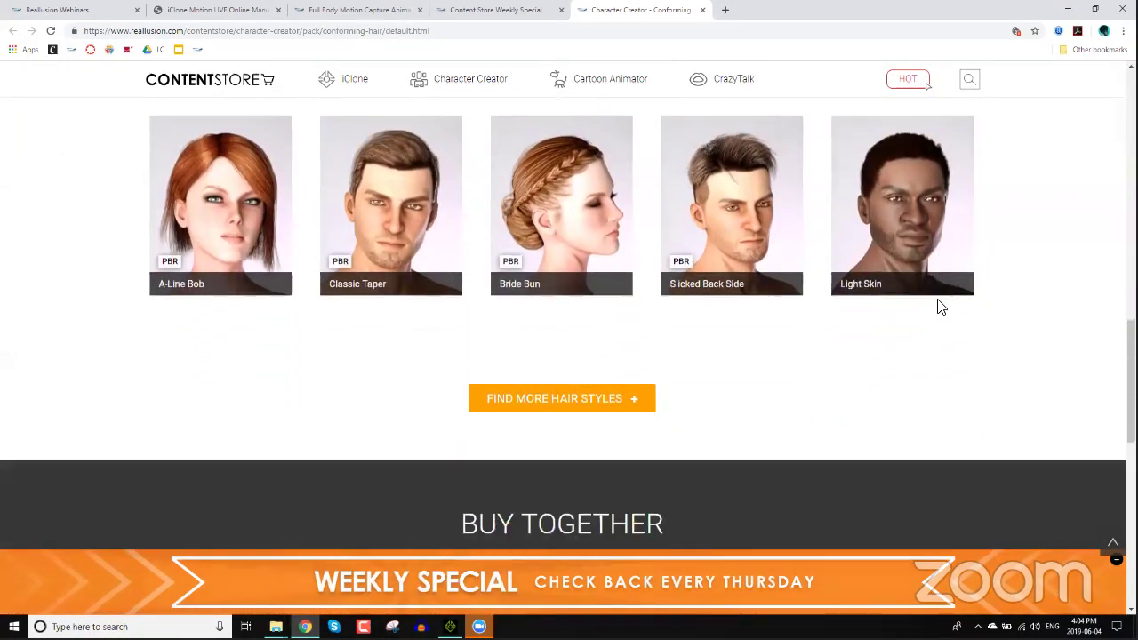
scroll(937, 303, "up", 4)
scroll(1013, 285, "up", 15)
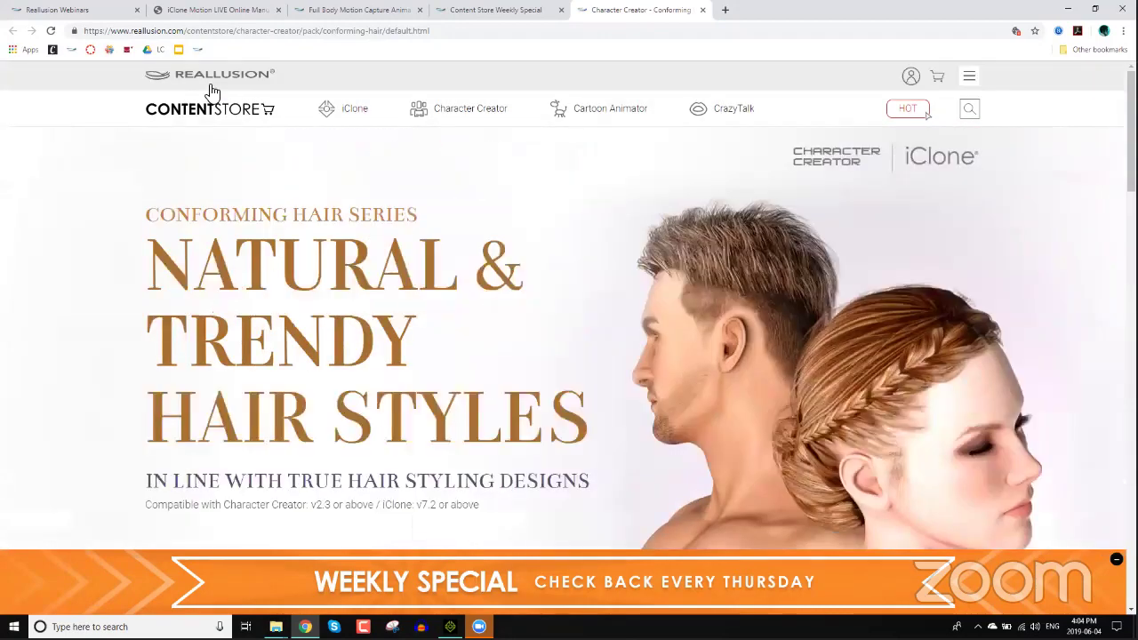
left_click(238, 36)
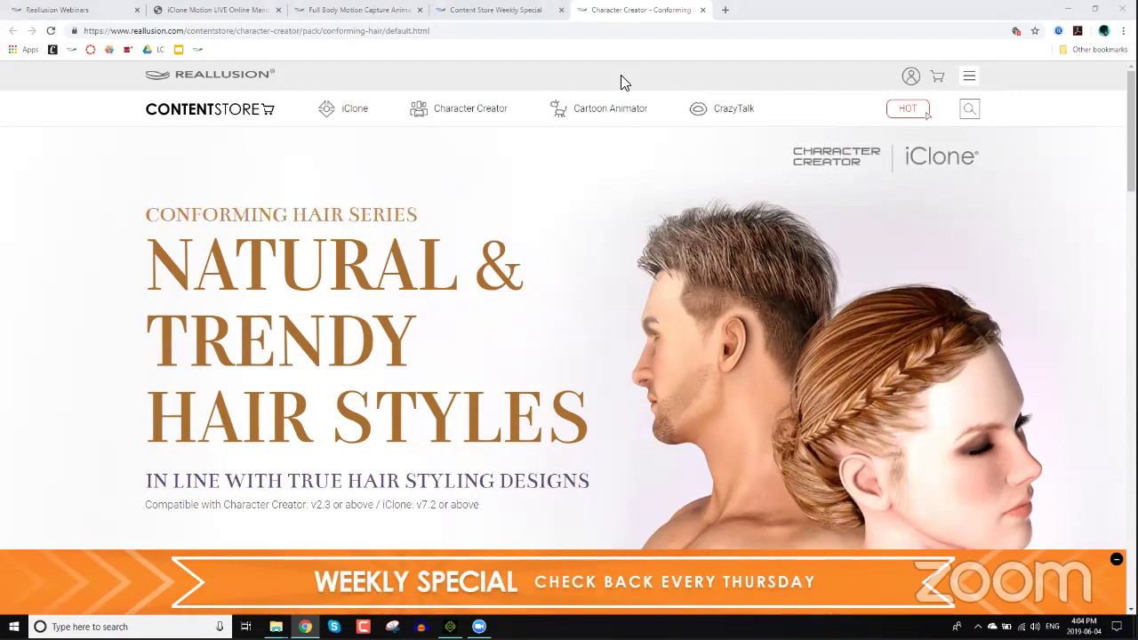
Step: Close the Conforming Hair and Content Store Weekly Special pages and return to the Reallusion Webinars page
left_click(701, 10)
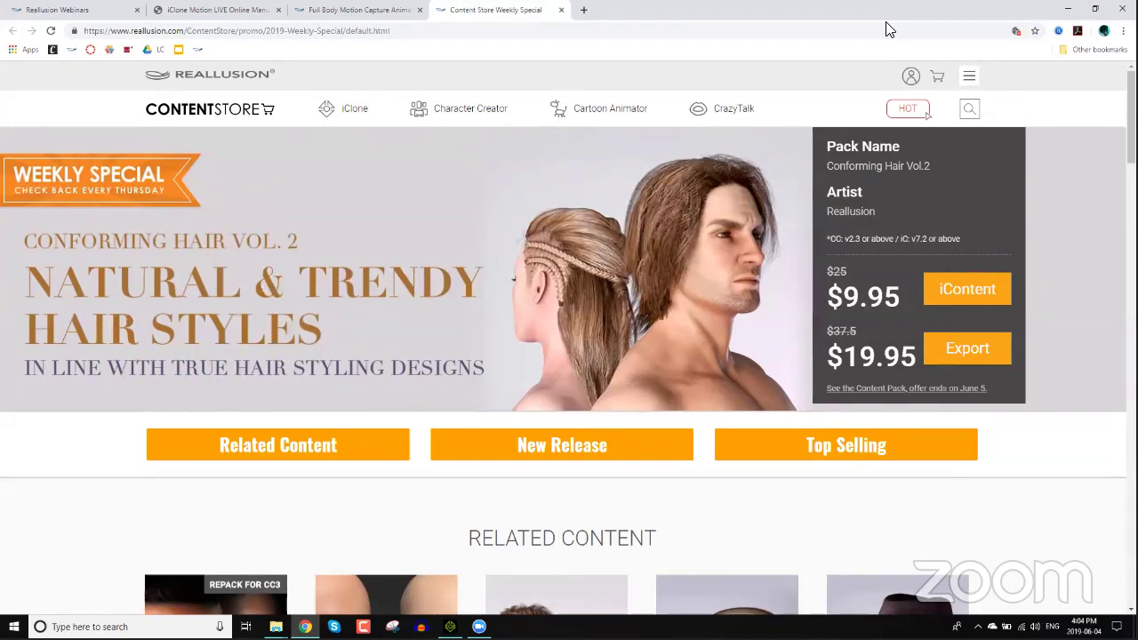
left_click(561, 10)
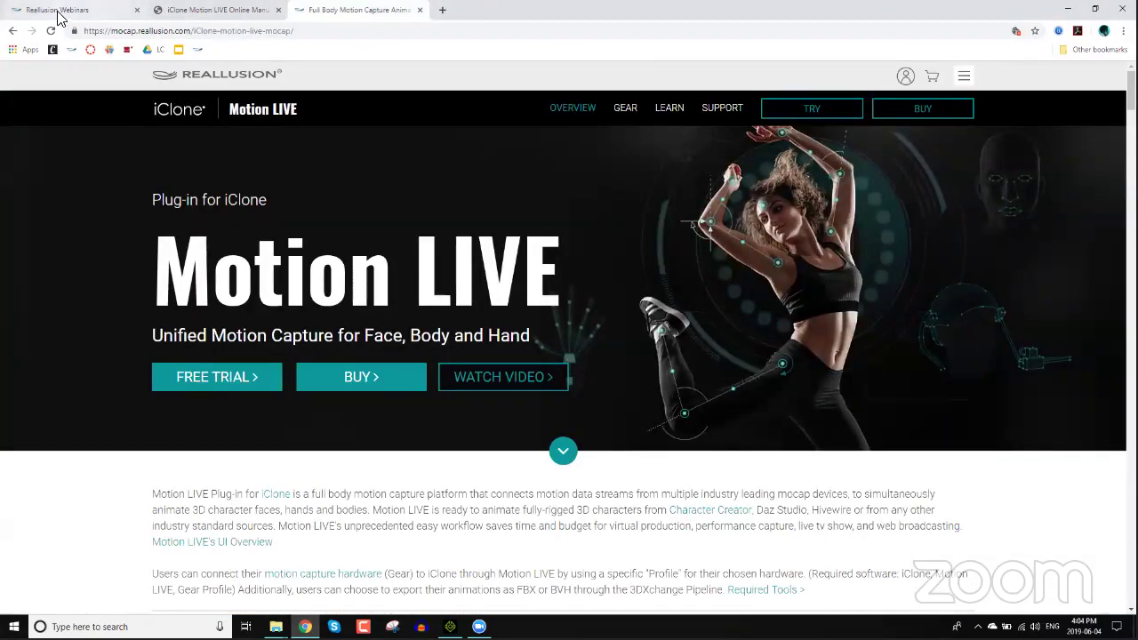
left_click(58, 13)
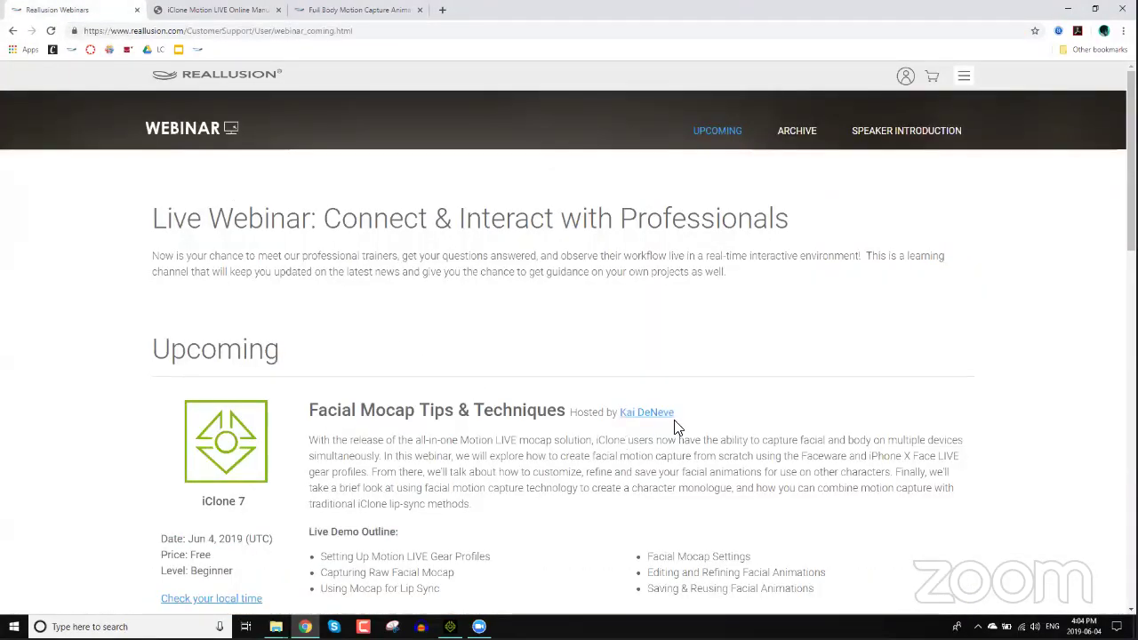
Step: Review the Facial Mocap Tips & Techniques demo outline, highlighting "Capturing Raw Facial Mocap" and "Using Mocap for Lip Sync"
scroll(703, 399, "down", 2)
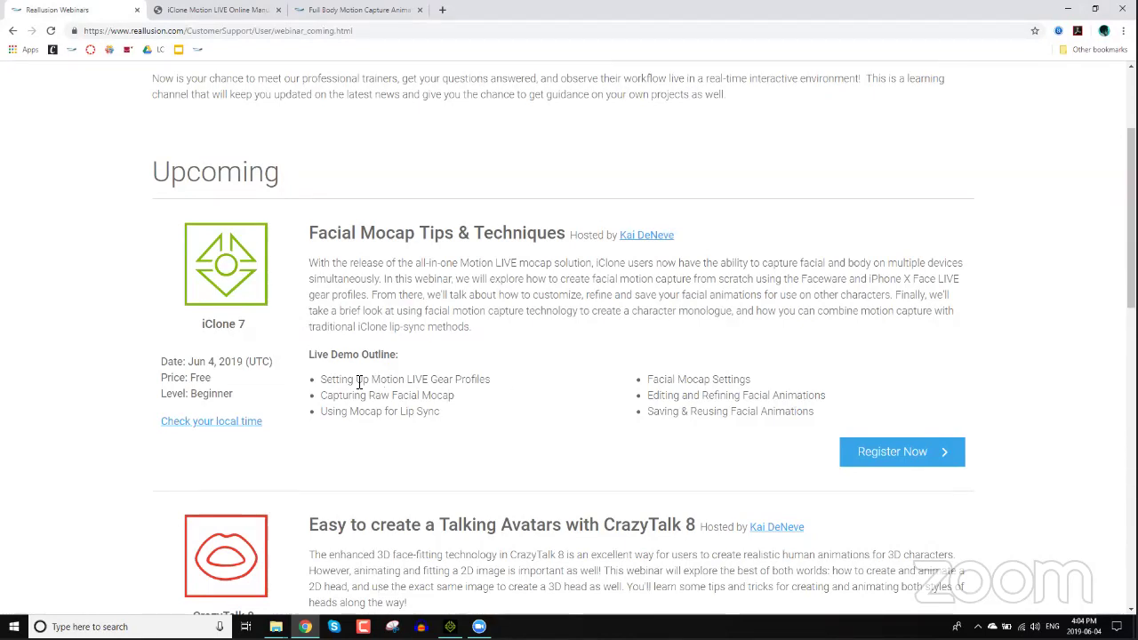
mouse_move(329, 382)
left_mouse_down()
mouse_move(485, 381)
mouse_move(324, 400)
left_mouse_up()
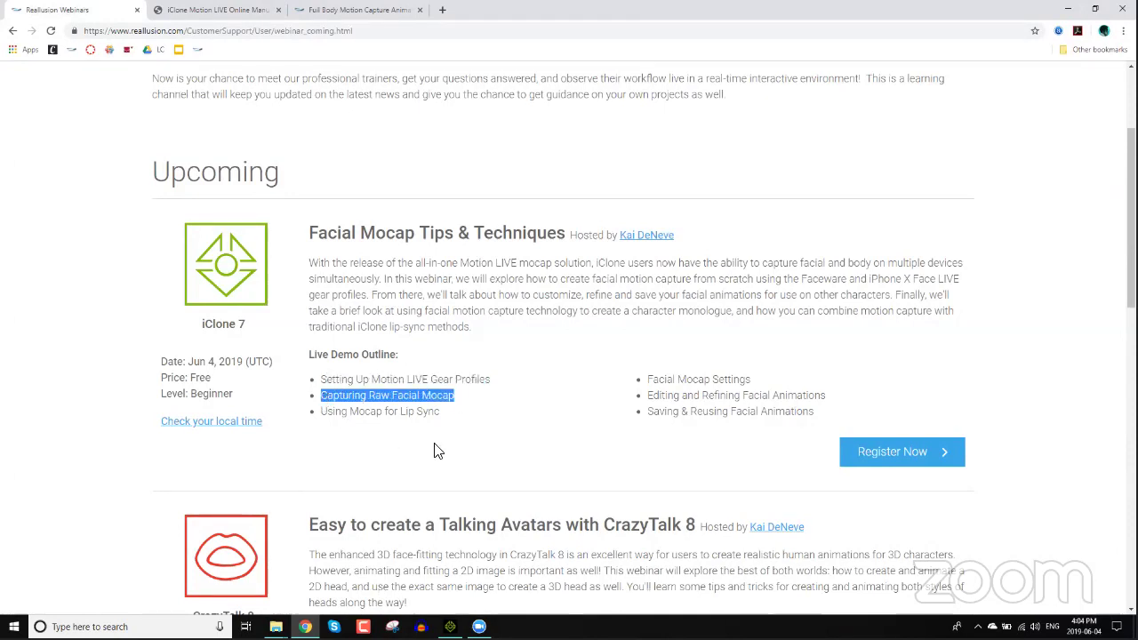
left_click_drag(442, 411, 320, 412)
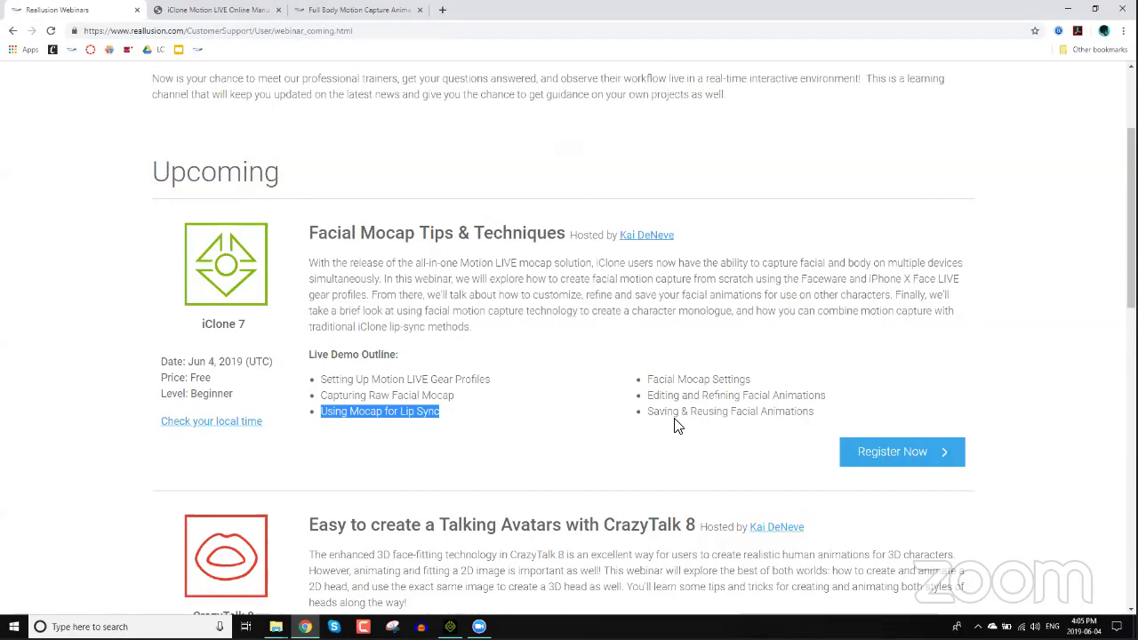
Step: Close the Reallusion Webinars page and look over the welcome page of the Motion LIVE online manual
left_click(137, 10)
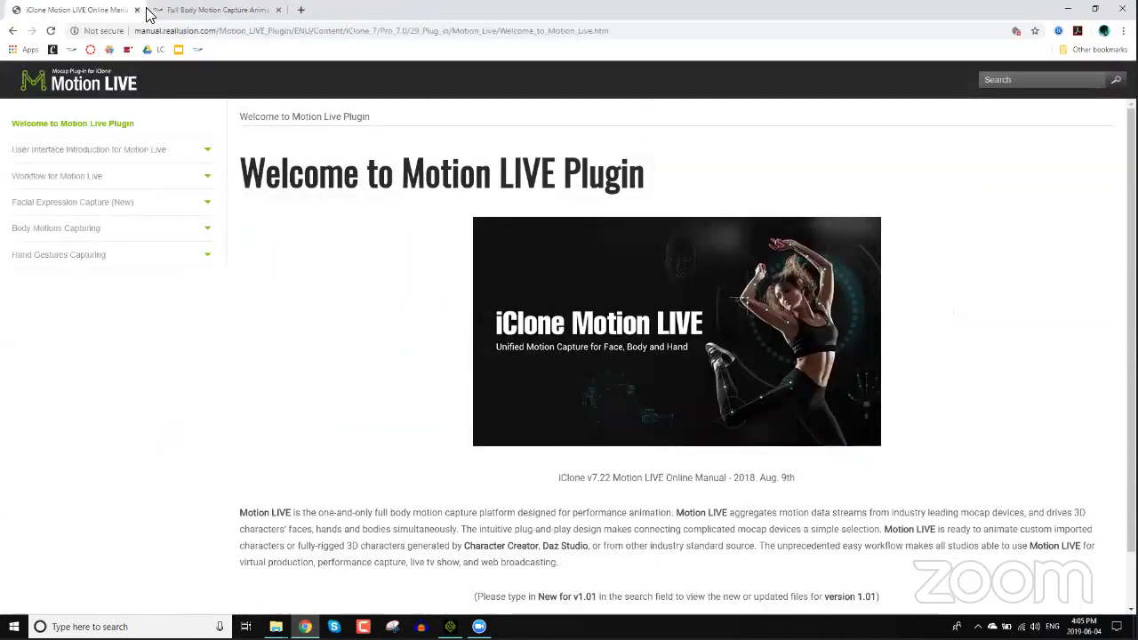
left_click(311, 34)
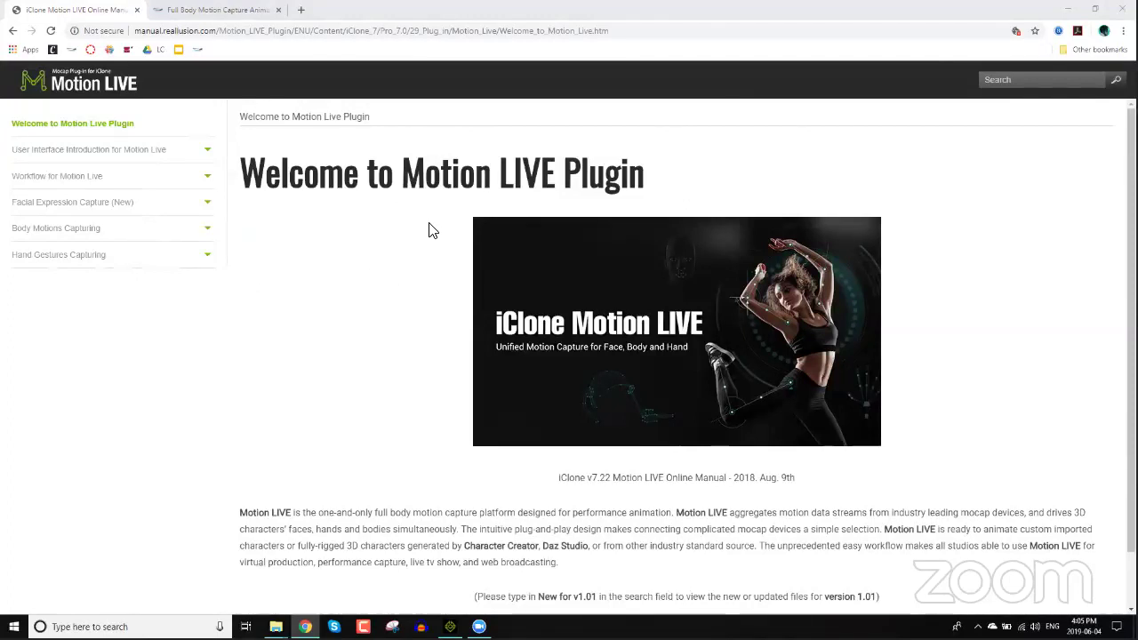
scroll(429, 231, "down", 1)
scroll(427, 229, "up", 1)
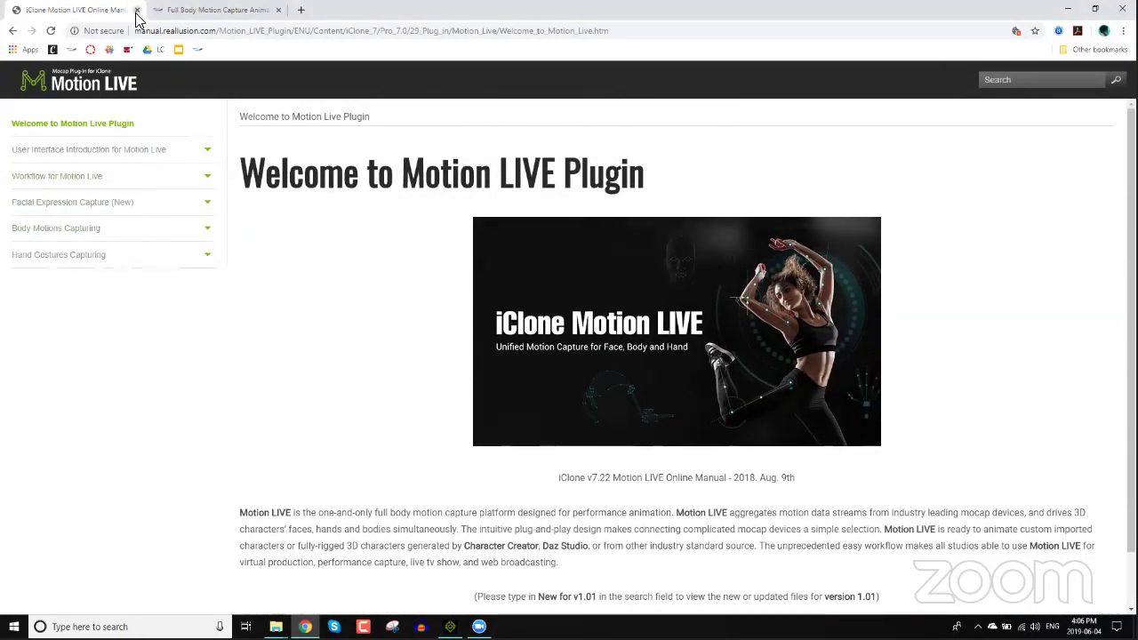
Step: Close the online manual and review the Motion LIVE product page's workflow diagram from tracking to exporting
left_click(136, 10)
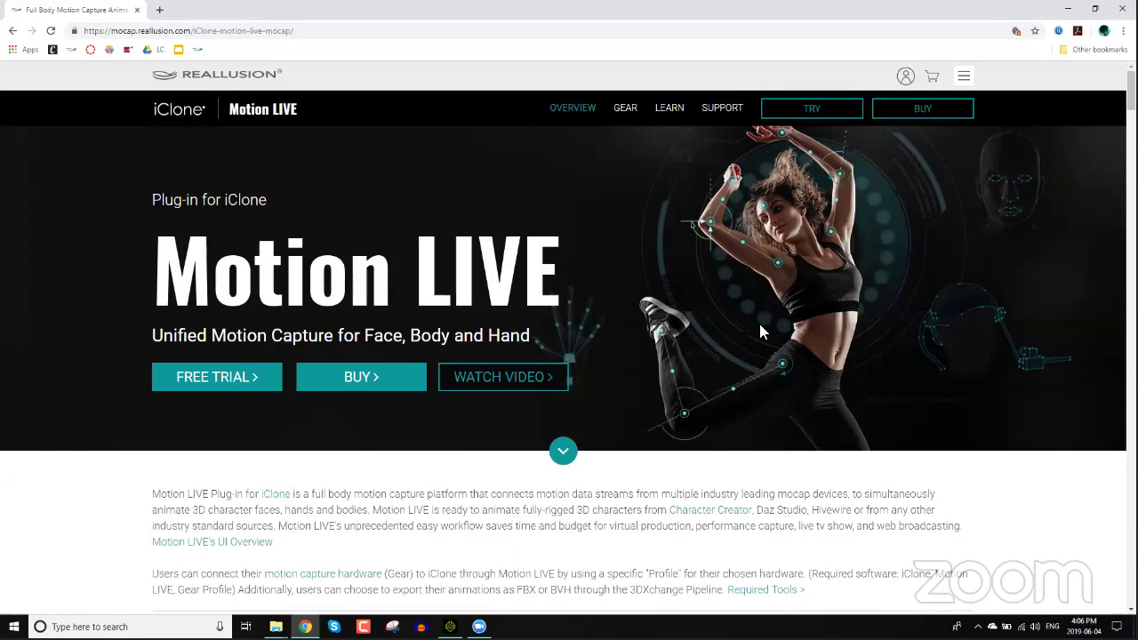
scroll(726, 288, "down", 4)
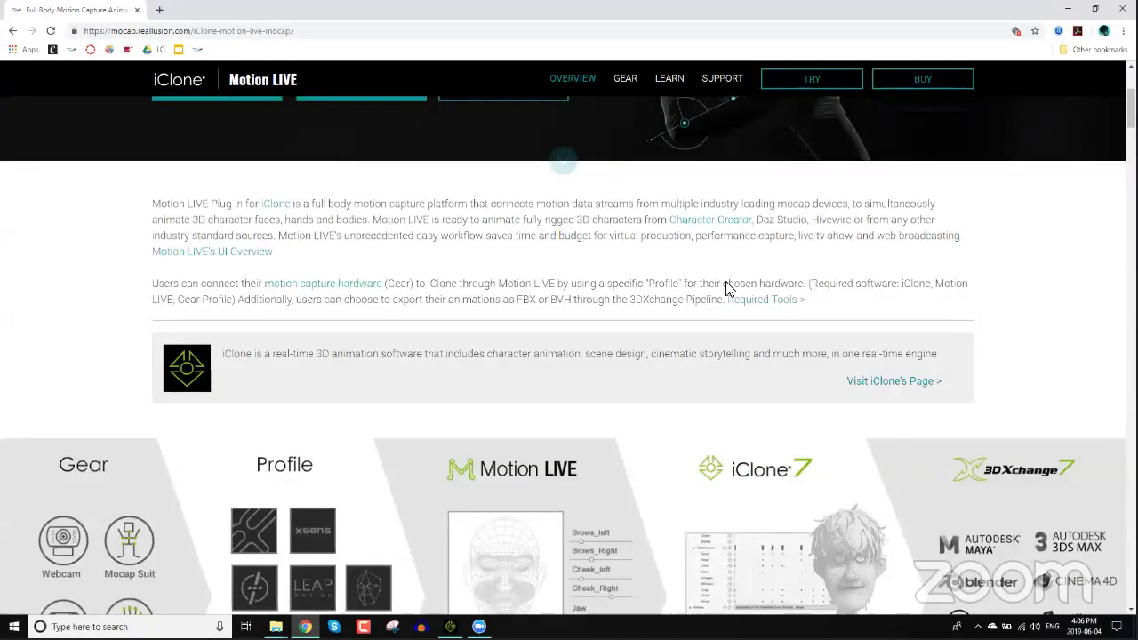
scroll(725, 288, "down", 3)
scroll(275, 427, "up", 1)
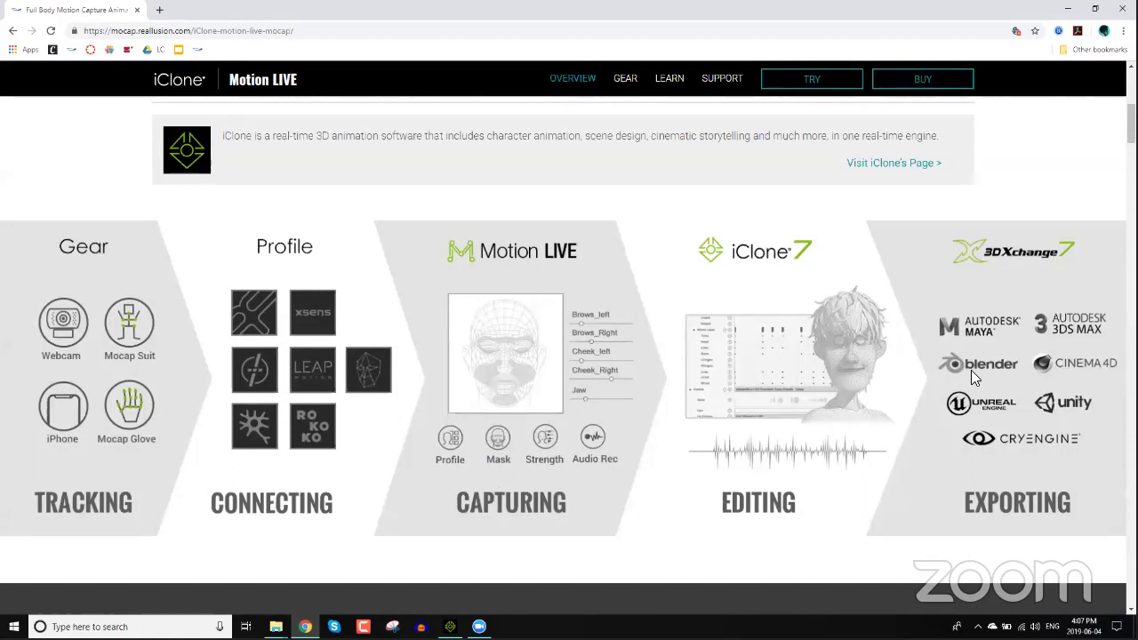
Step: Examine the Motion LIVE testimonial and the features on acting performance, synchronous full-body capture and multiple characters
scroll(971, 370, "down", 3)
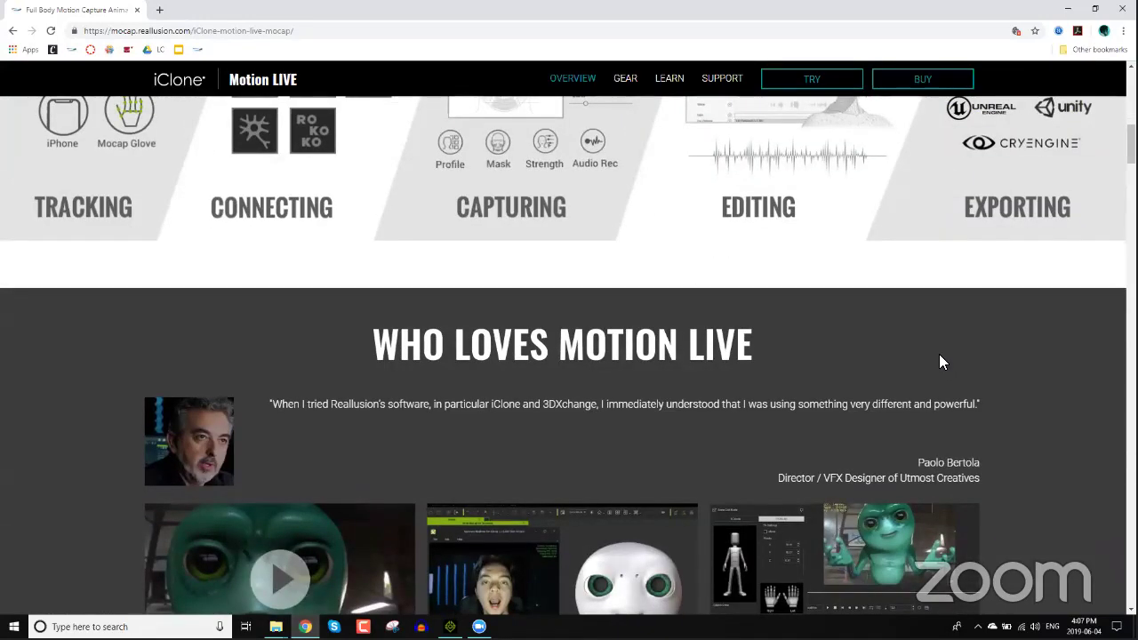
scroll(942, 362, "down", 3)
scroll(942, 362, "down", 2)
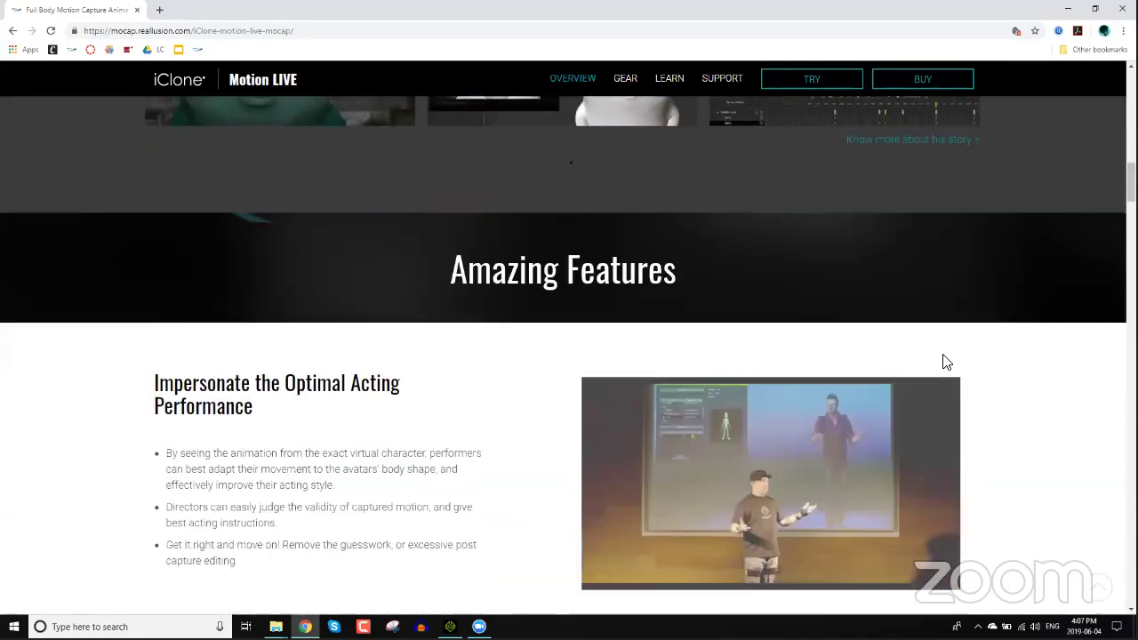
scroll(1042, 335, "down", 1)
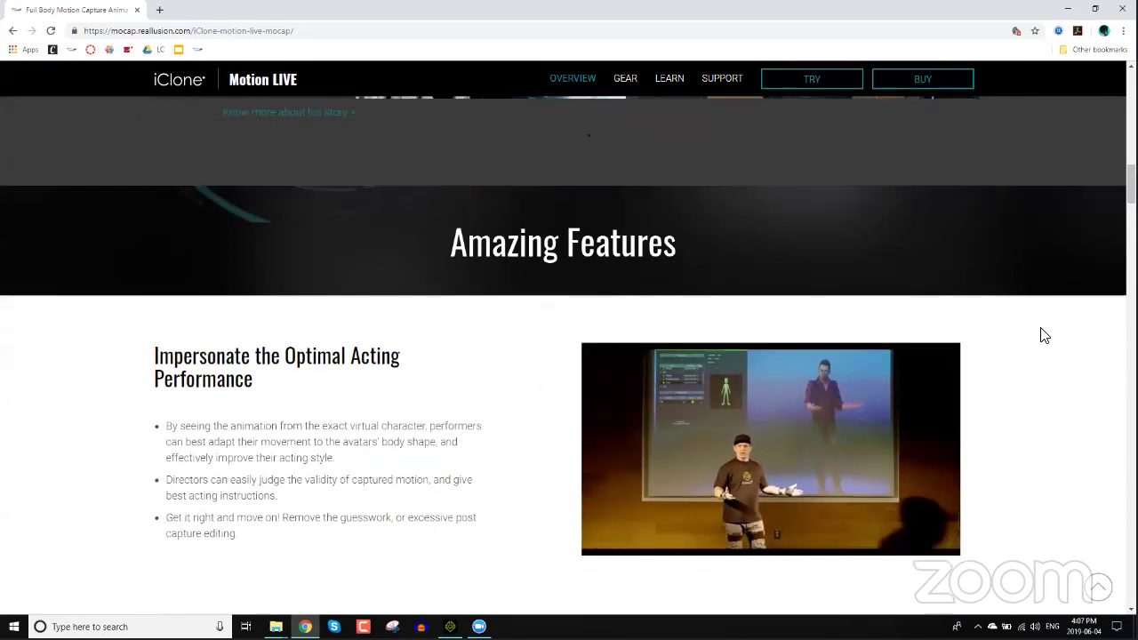
scroll(1042, 335, "down", 2)
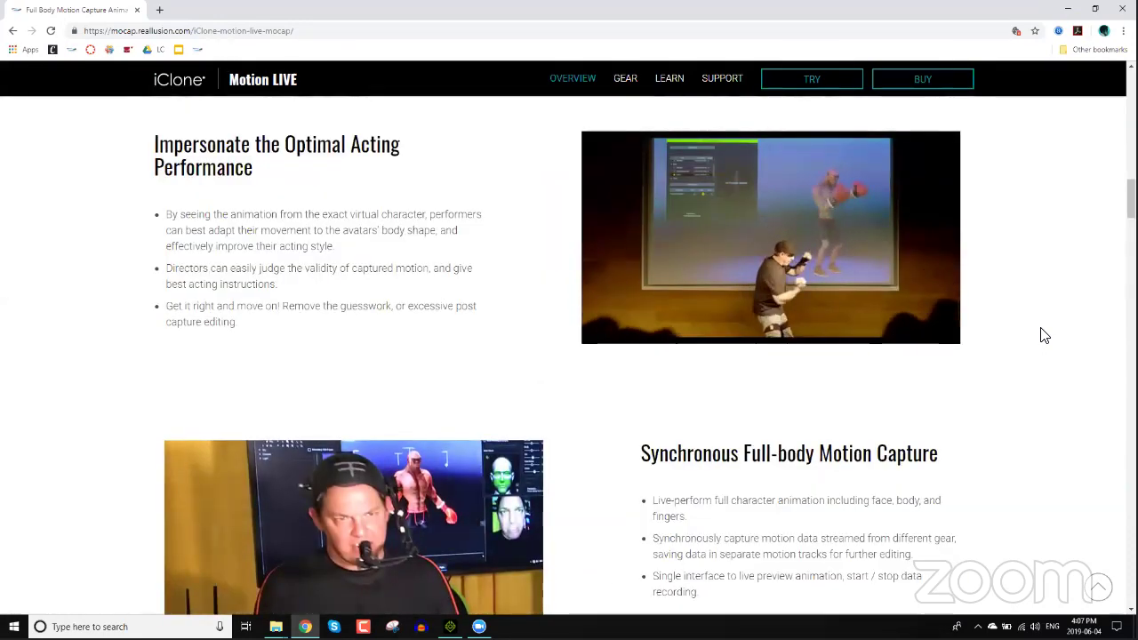
scroll(1042, 335, "down", 3)
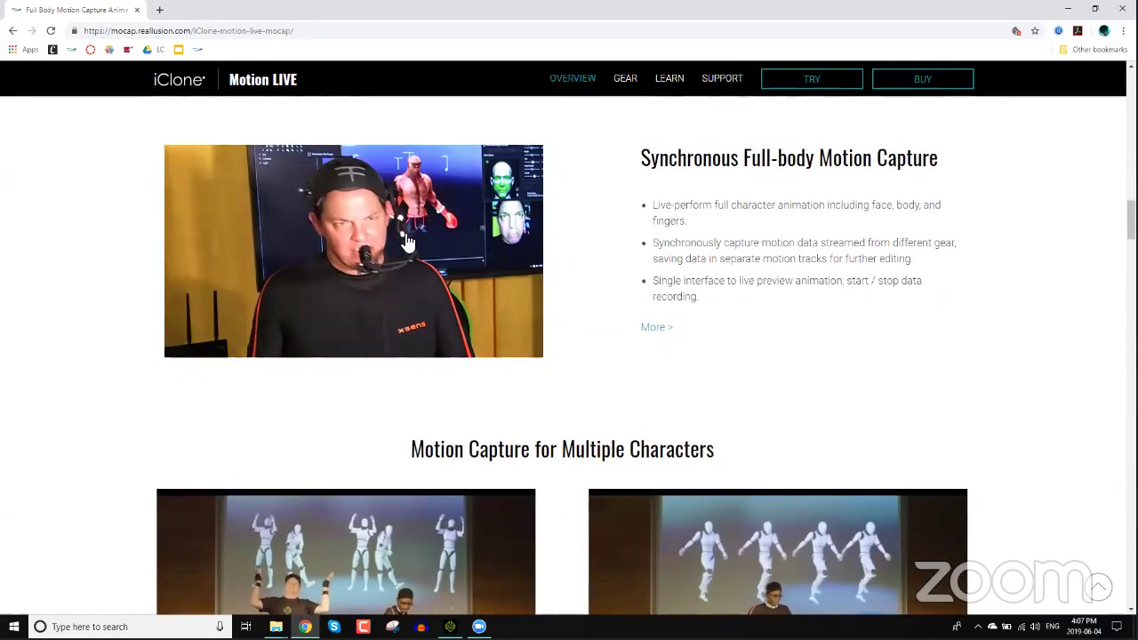
scroll(835, 270, "down", 2)
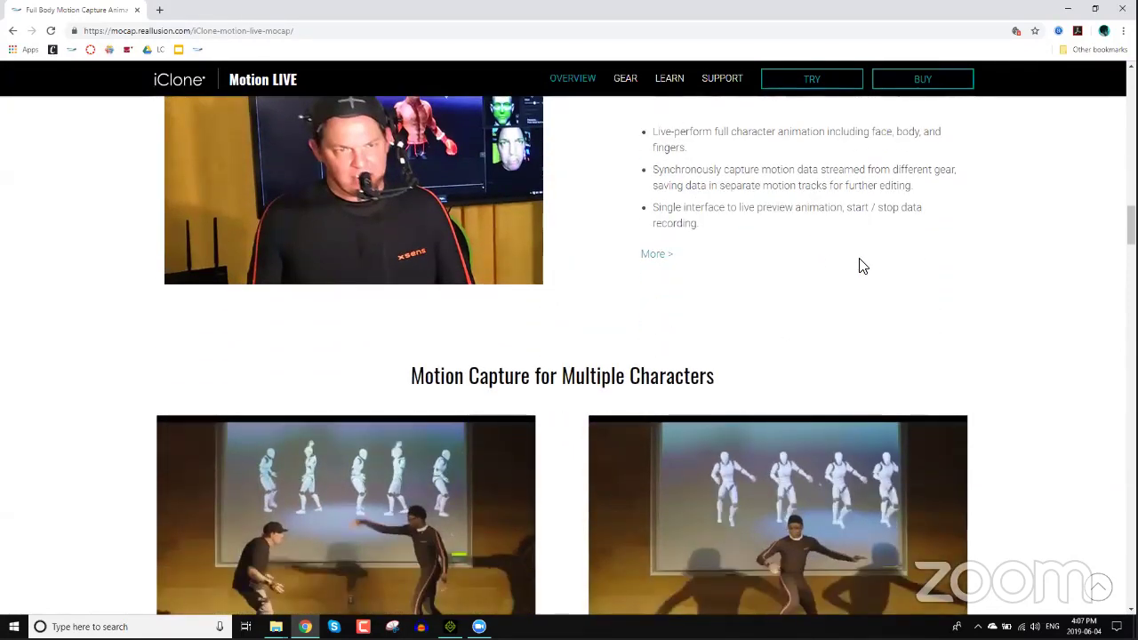
scroll(921, 254, "down", 3)
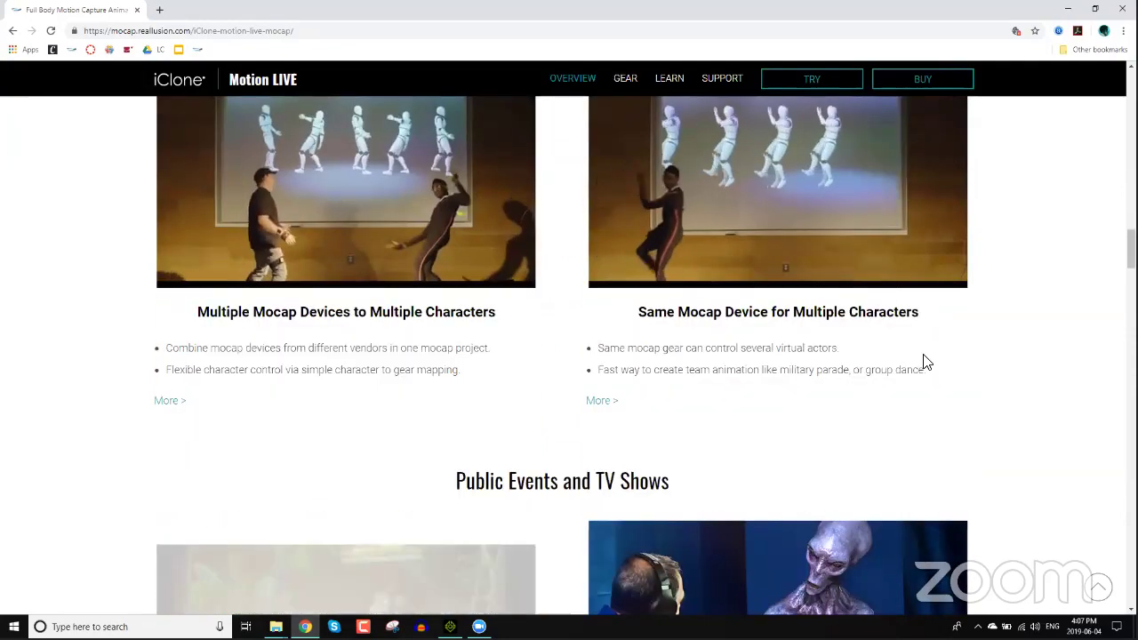
Step: Examine the remaining Motion LIVE features, from public events and hand gestures through motion masking and retargeting to custom character import
scroll(969, 342, "down", 2)
scroll(970, 339, "down", 5)
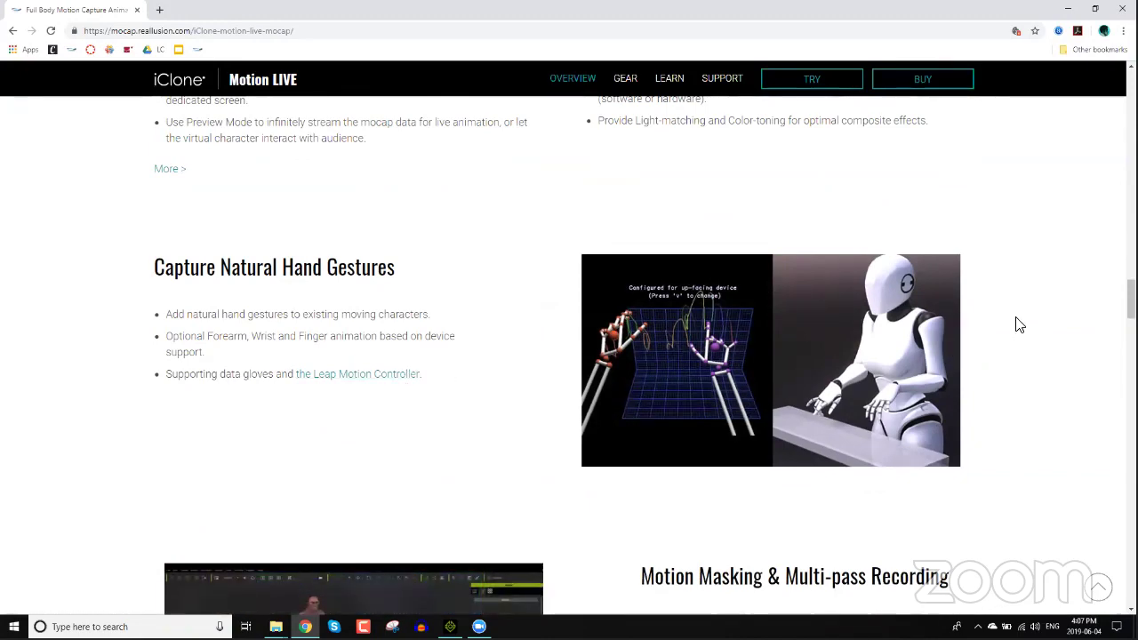
scroll(1019, 337, "down", 3)
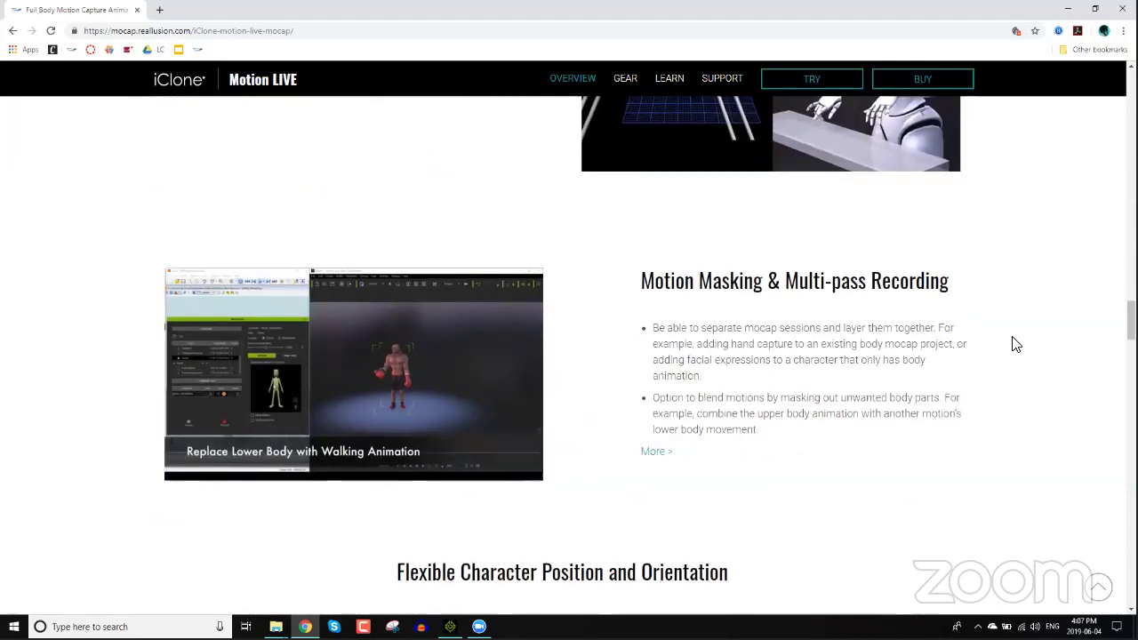
scroll(1016, 344, "down", 4)
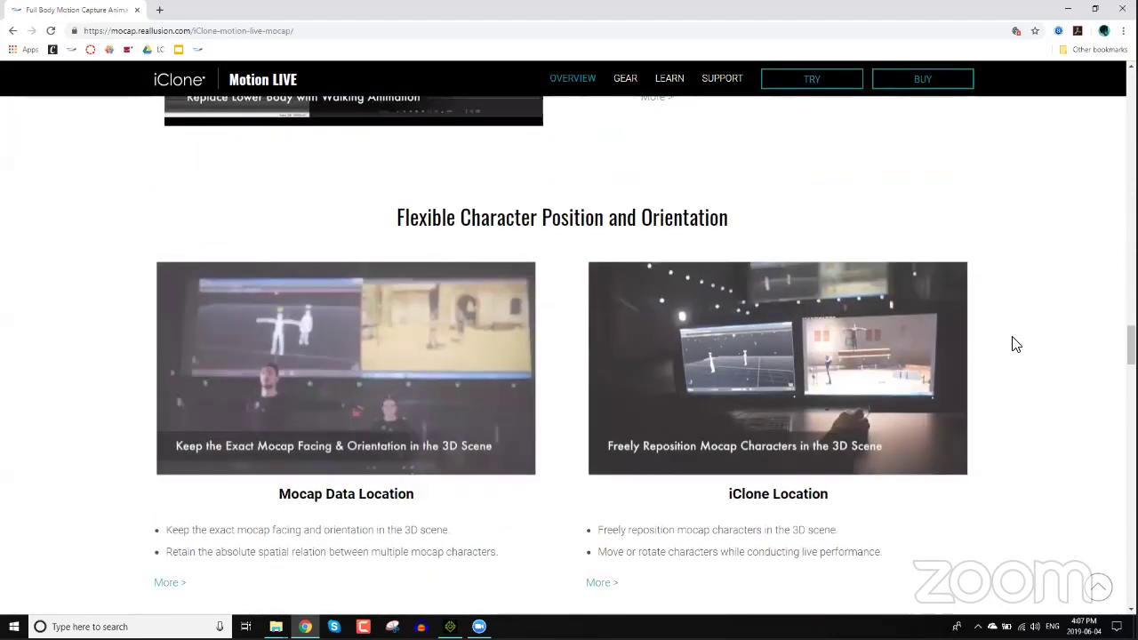
scroll(1016, 344, "down", 2)
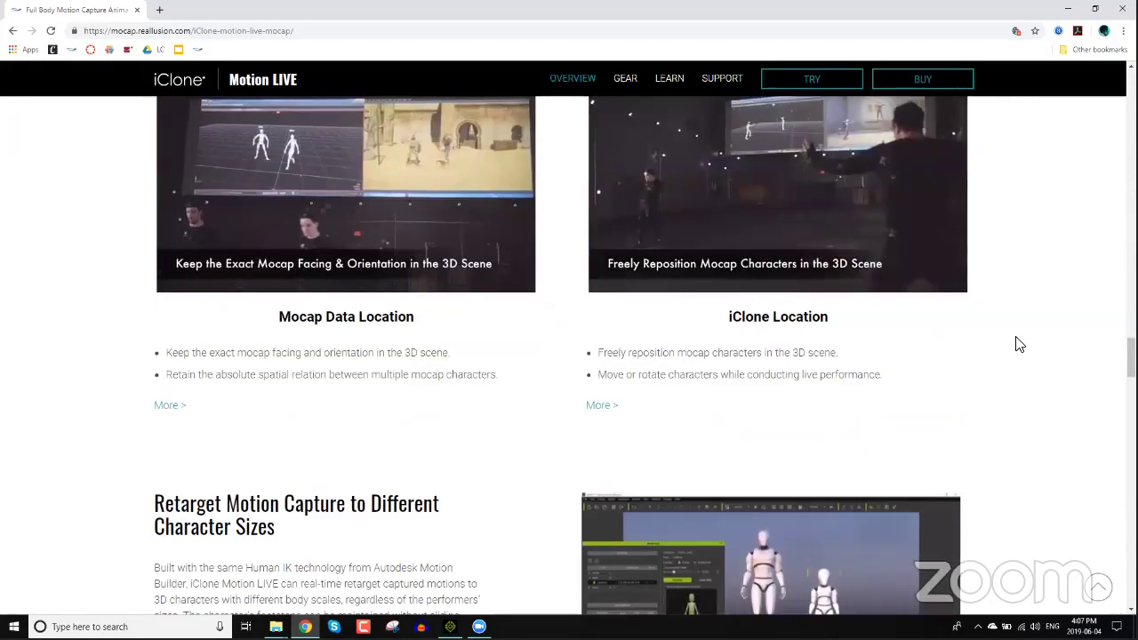
scroll(1007, 347, "down", 3)
scroll(1007, 347, "down", 2)
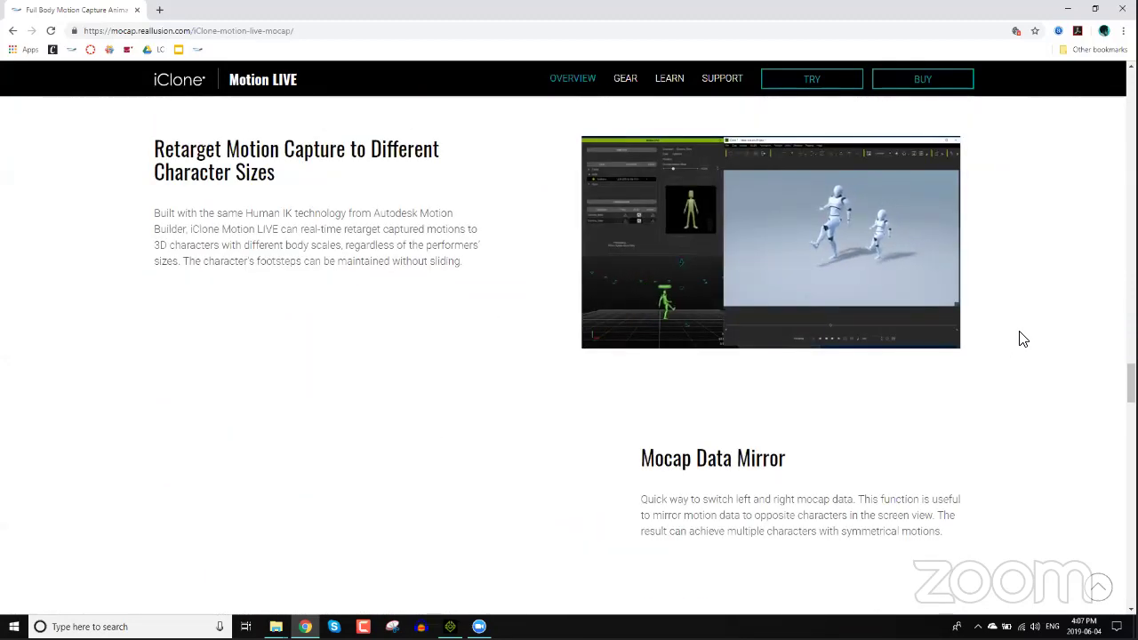
scroll(1022, 341, "down", 3)
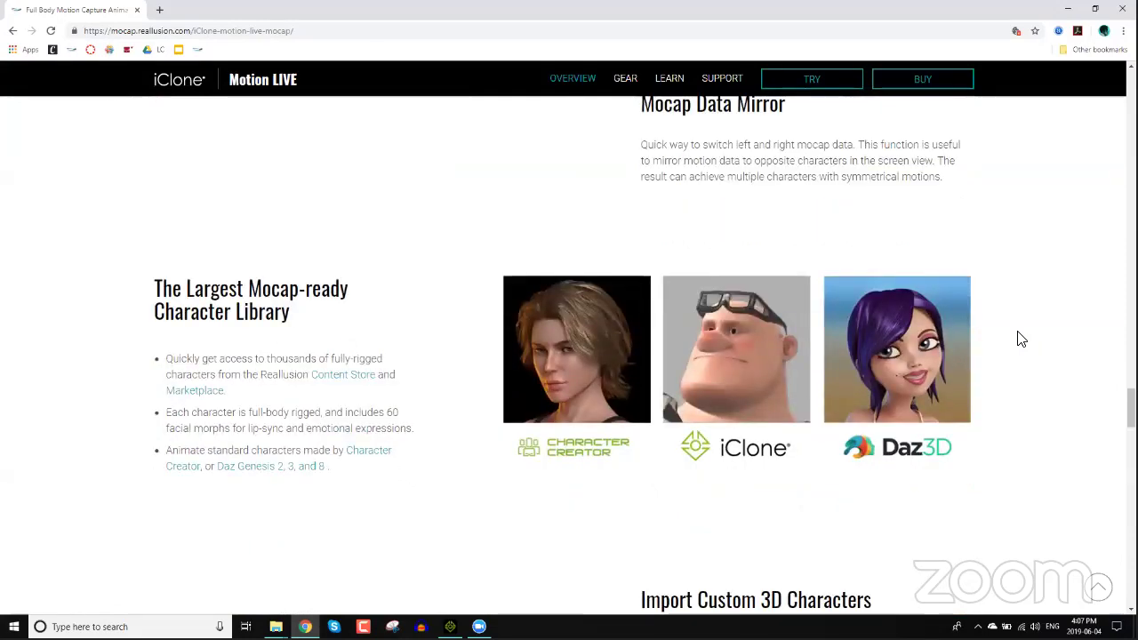
scroll(1020, 339, "down", 4)
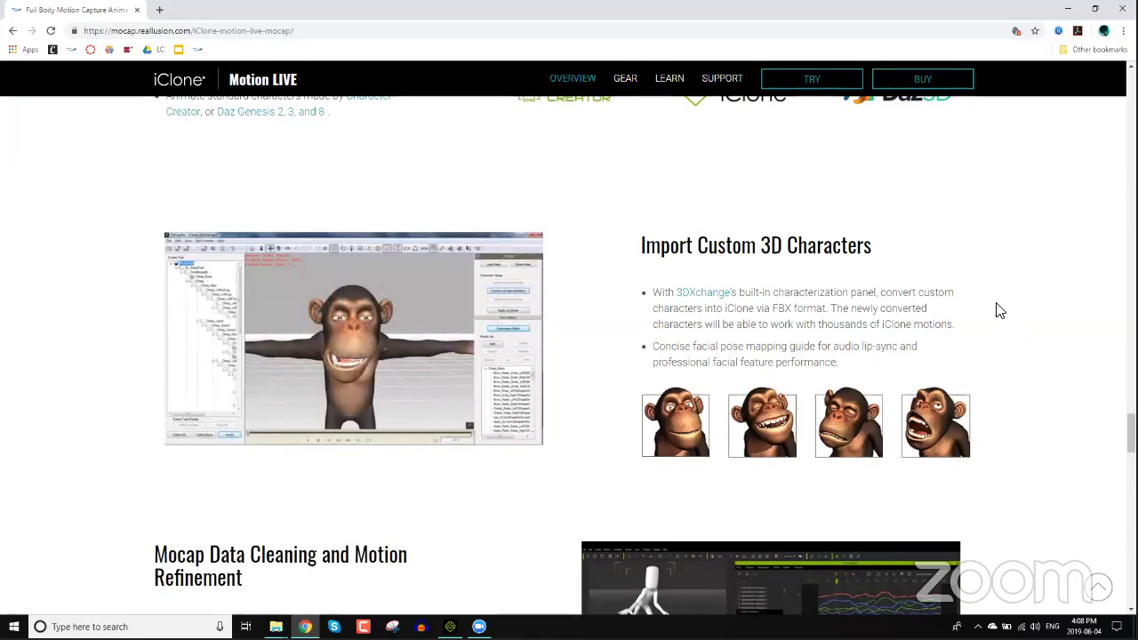
Step: Examine the Motion LIVE sections on mocap data cleaning, export to game engines and animation tools, and required hardware and software
scroll(1000, 311, "down", 4)
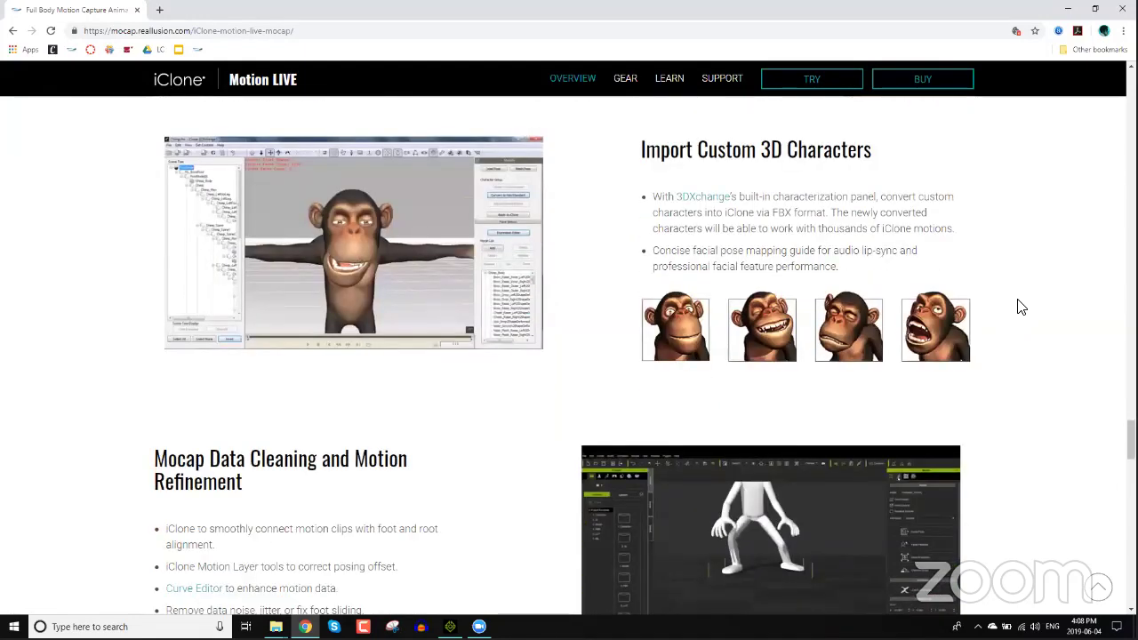
scroll(1020, 307, "down", 4)
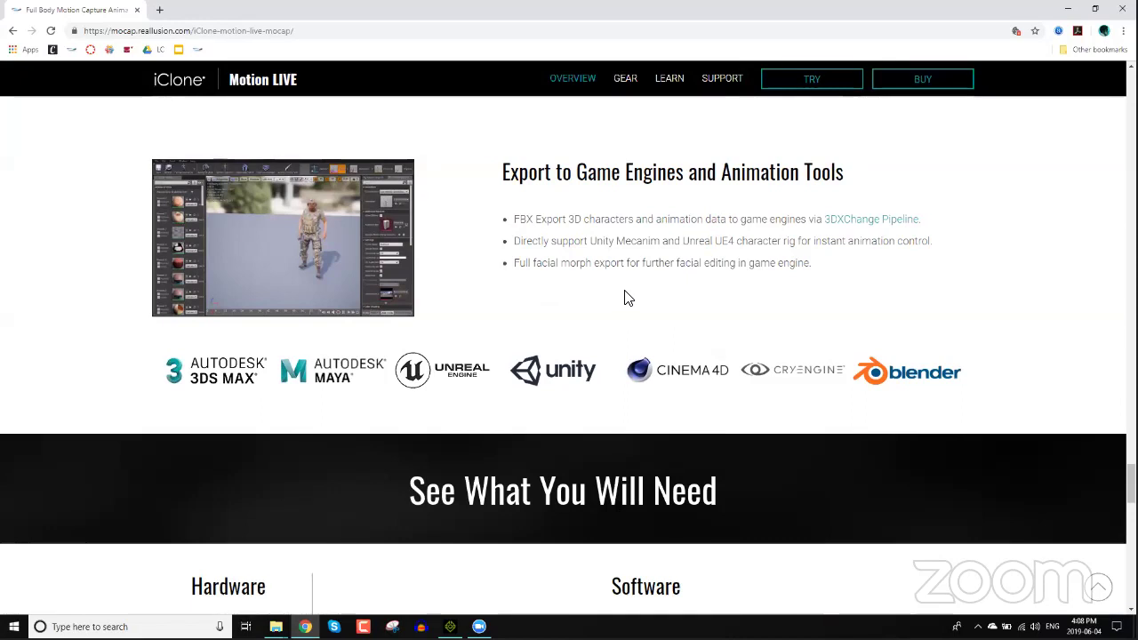
scroll(622, 295, "down", 7)
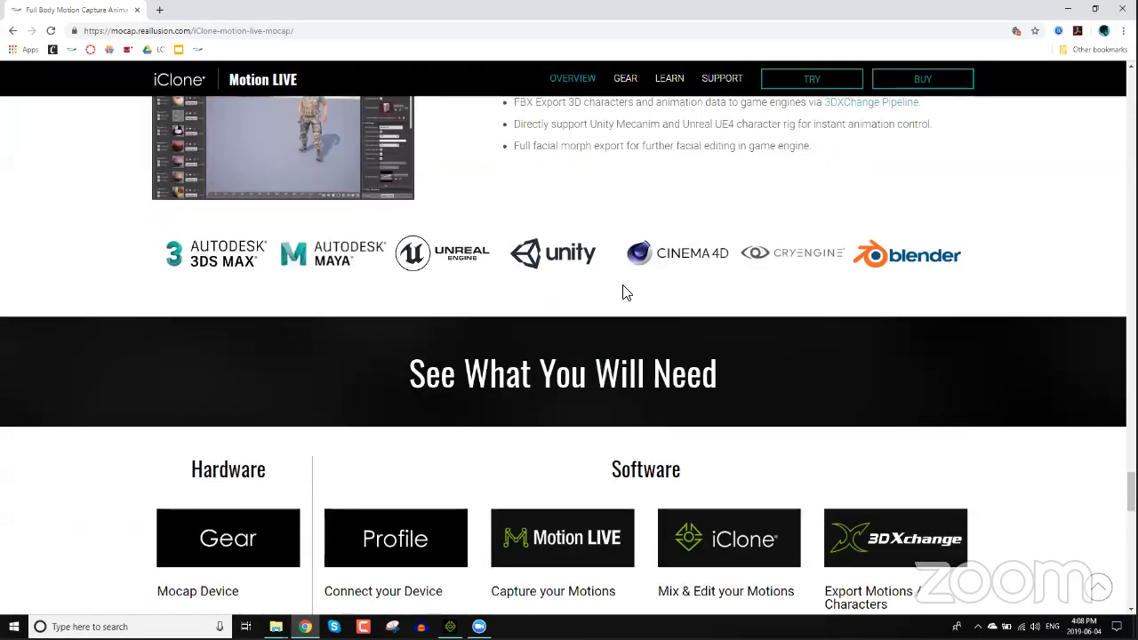
scroll(626, 294, "down", 10)
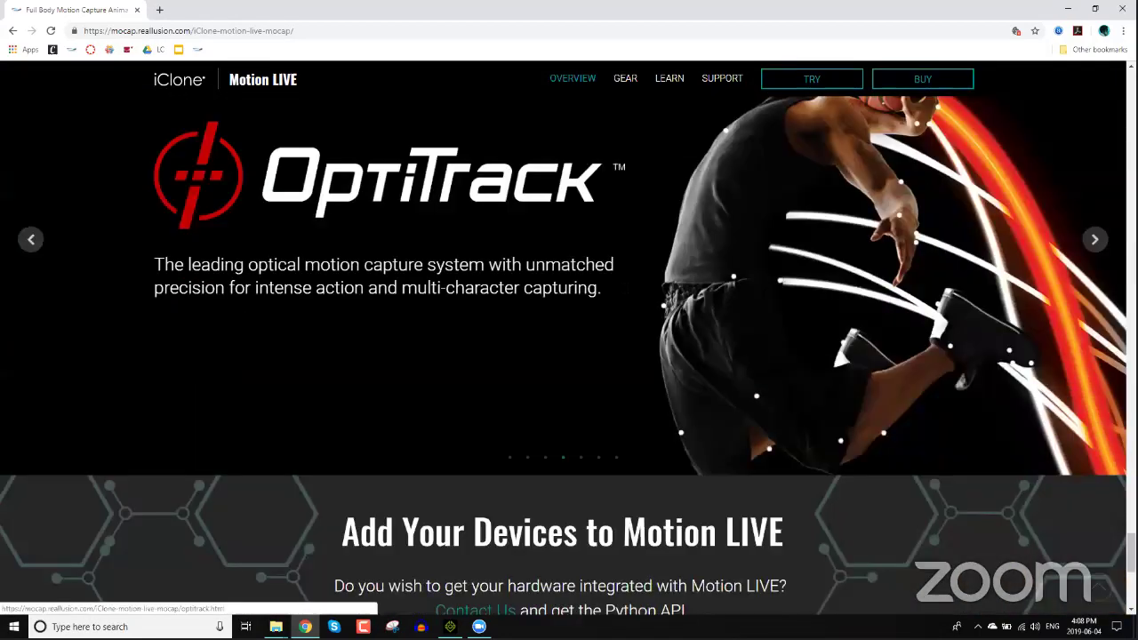
scroll(626, 293, "up", 16)
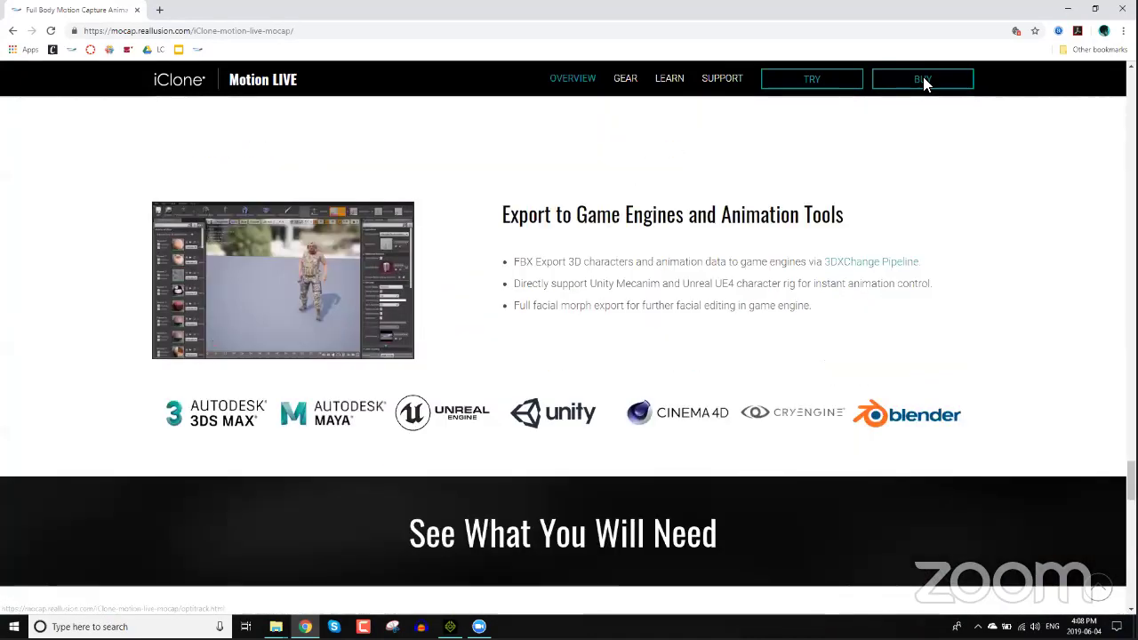
Step: Open the Motion LIVE purchase page and review the required animation software and plug-ins
left_click(922, 78)
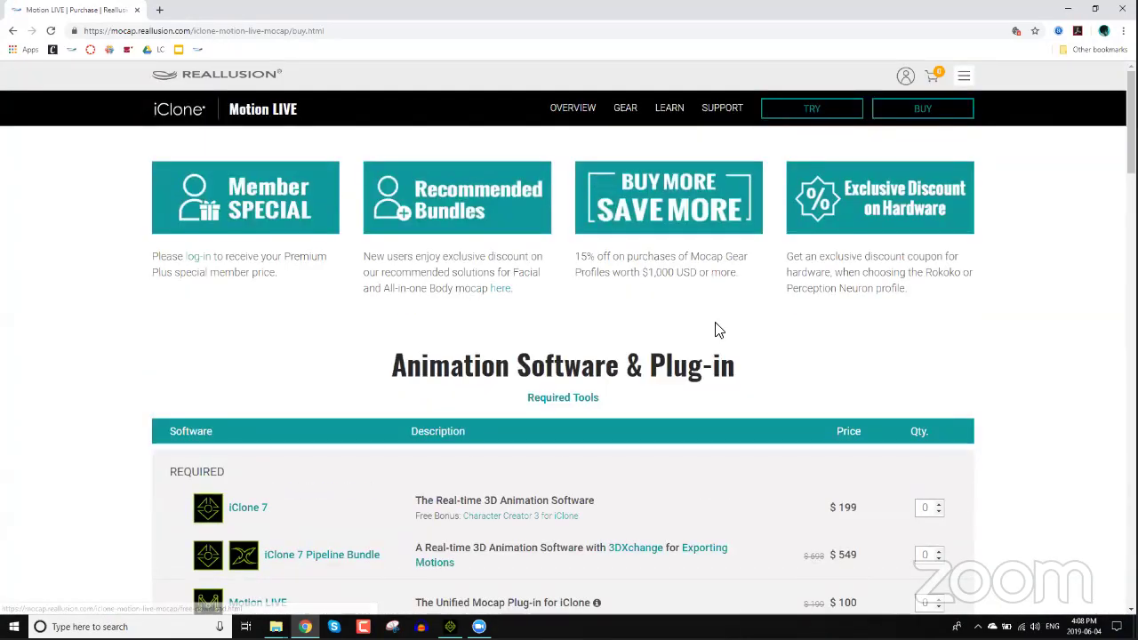
scroll(653, 314, "down", 2)
scroll(253, 308, "down", 2)
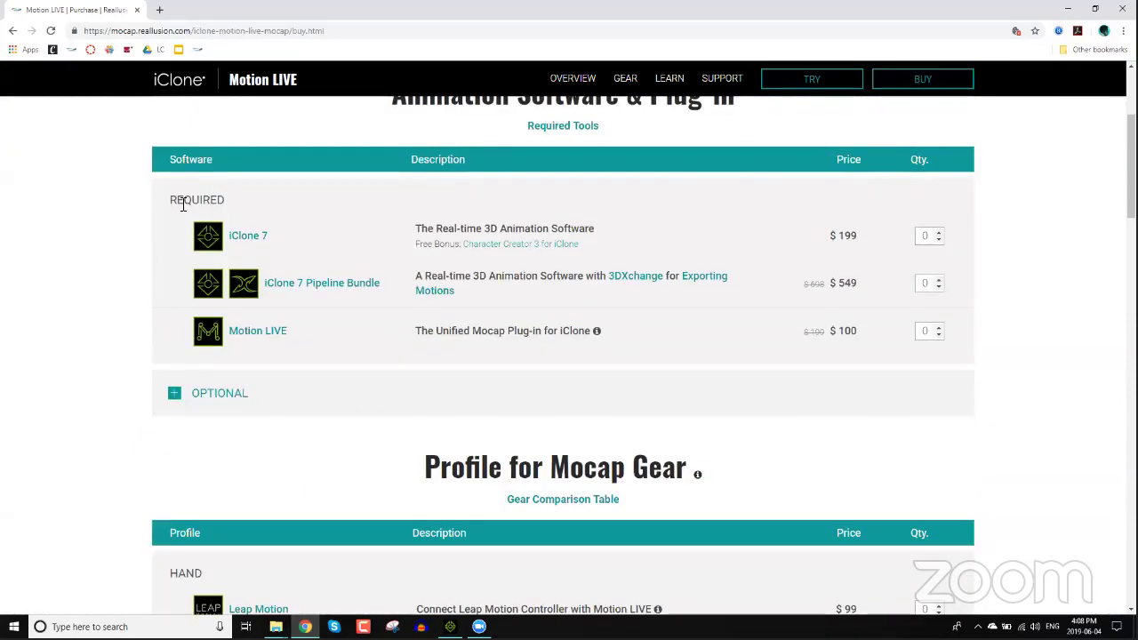
triple_click(234, 211)
left_click(279, 236)
scroll(329, 325, "down", 4)
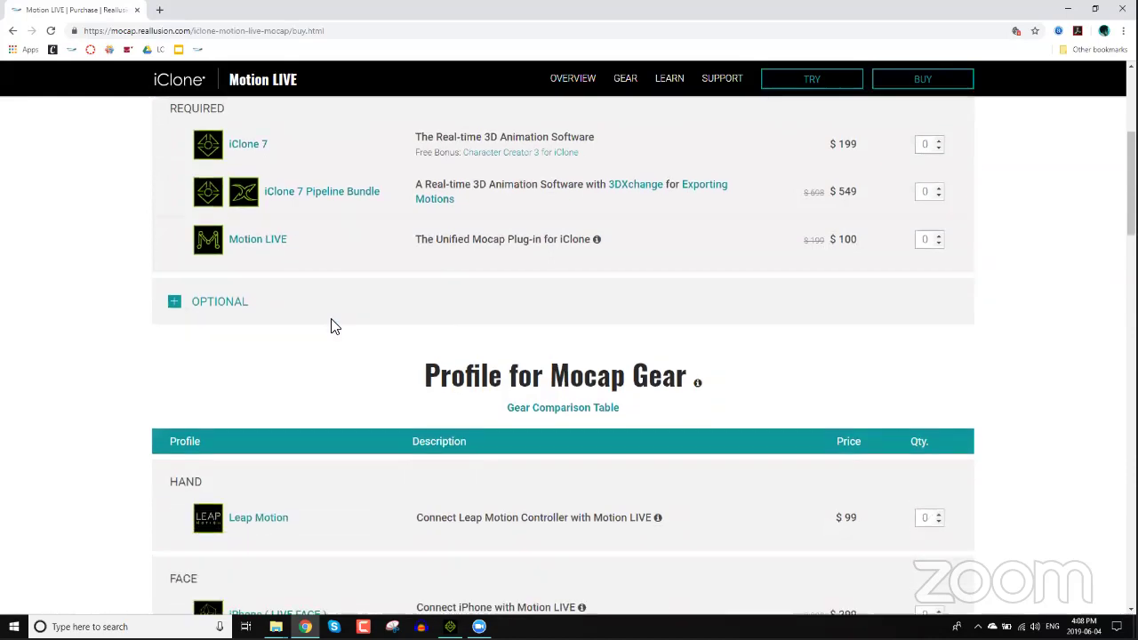
Step: Review the mocap gear profiles offered for hand, face and body capture on the purchase page
scroll(497, 162, "down", 1)
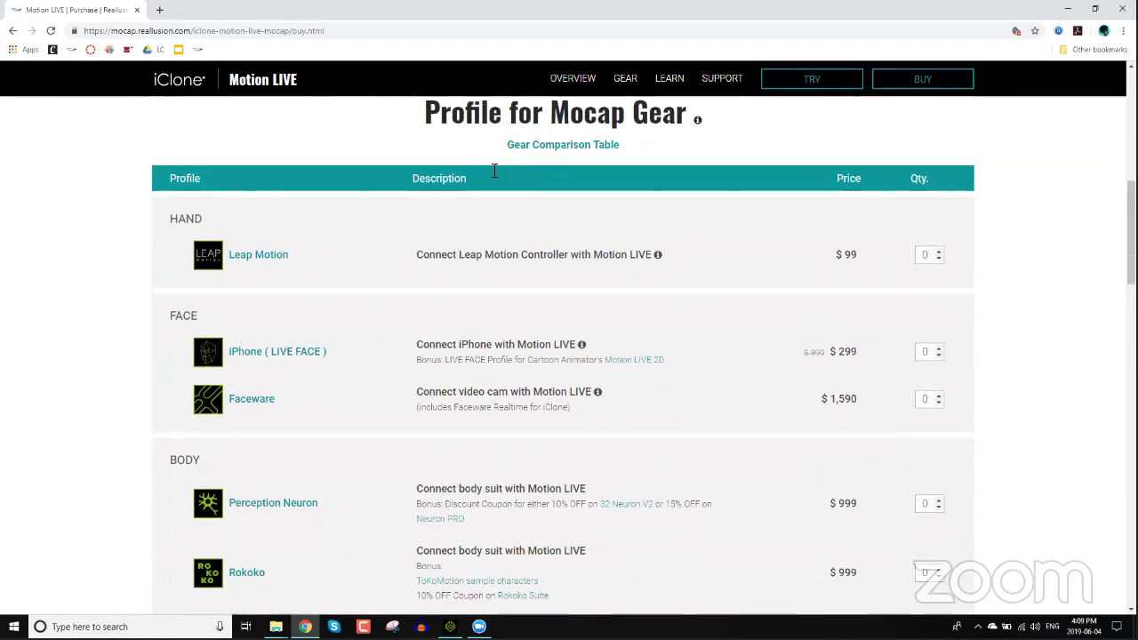
scroll(370, 199, "down", 2)
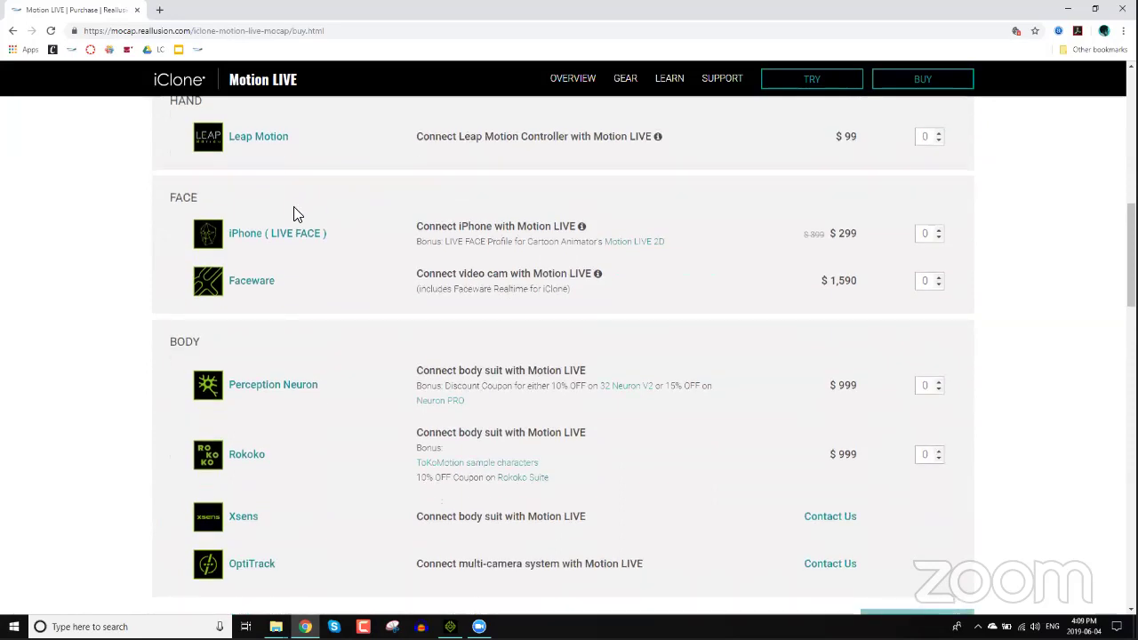
scroll(274, 216, "up", 1)
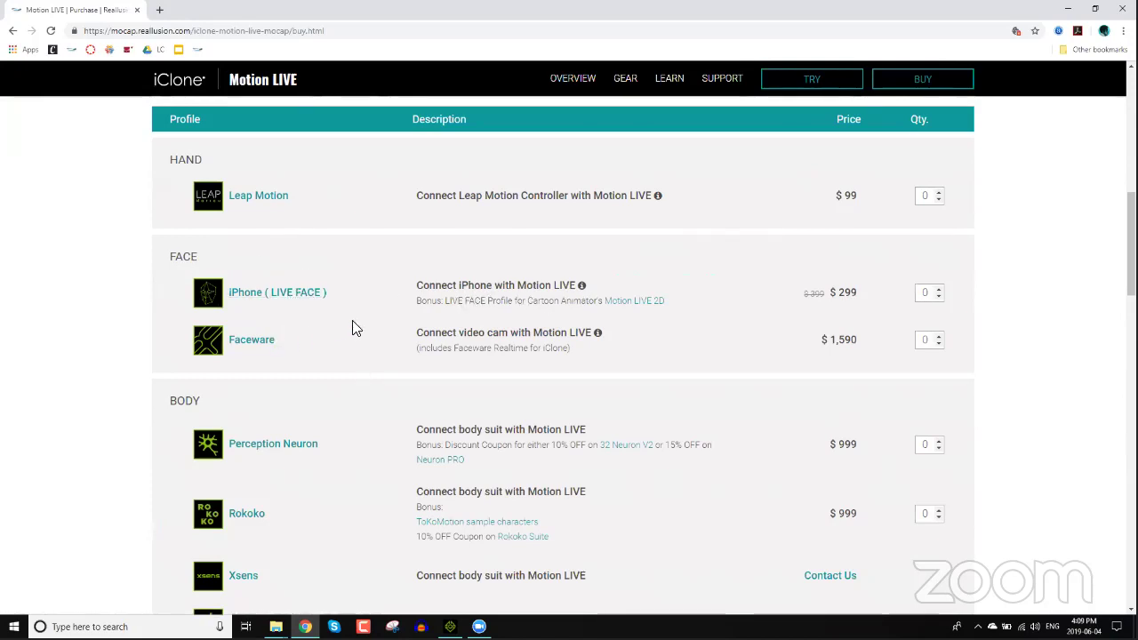
scroll(354, 327, "down", 2)
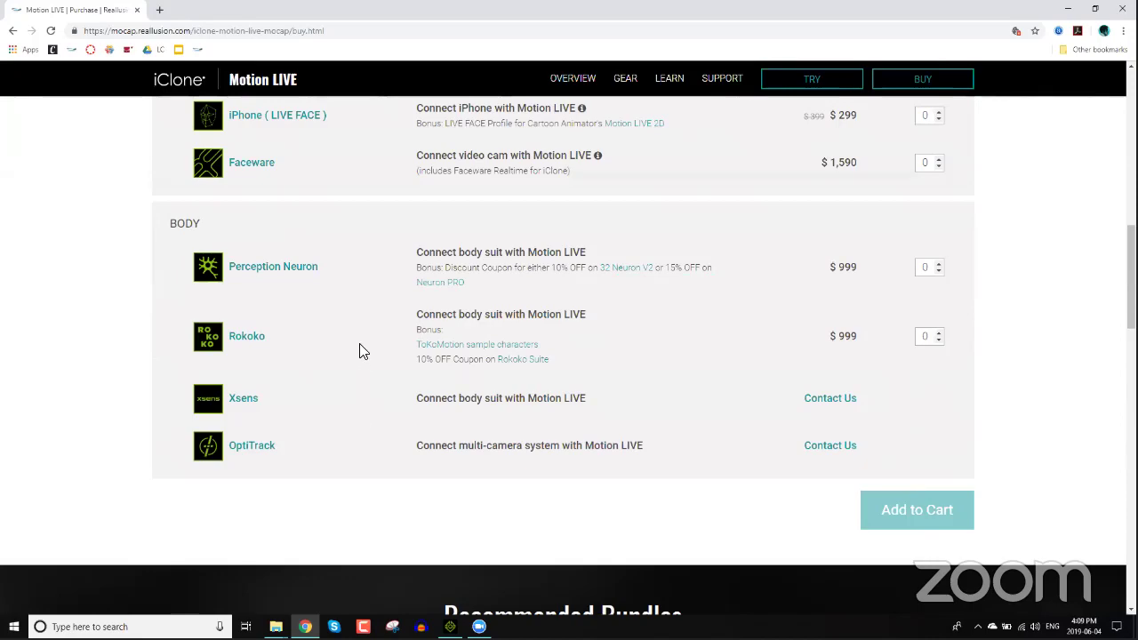
scroll(359, 350, "up", 3)
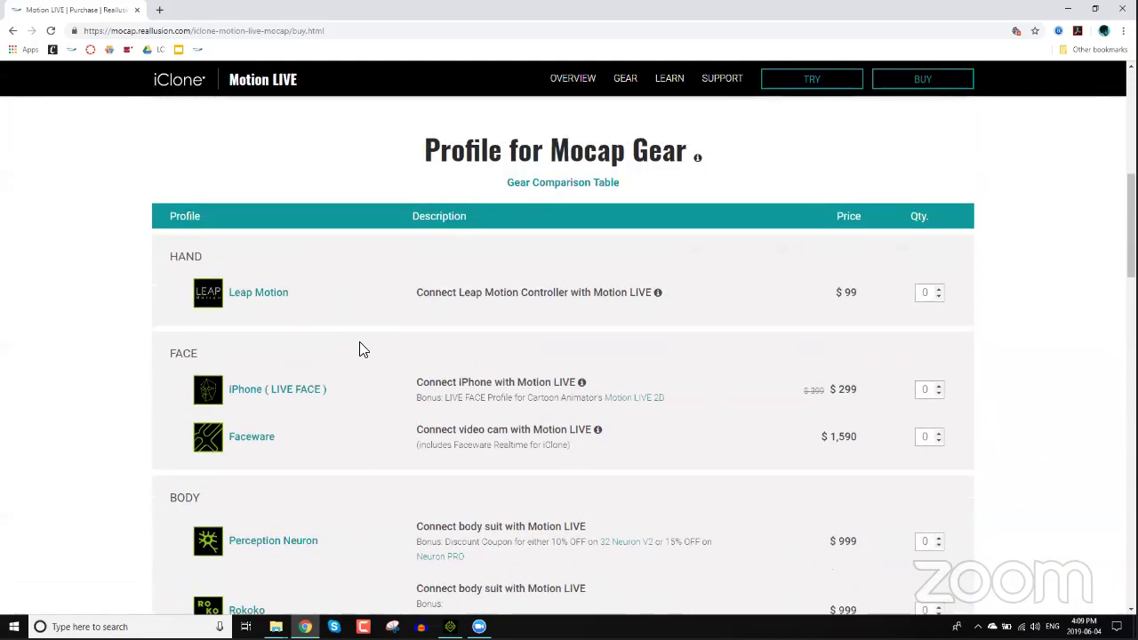
scroll(360, 350, "down", 5)
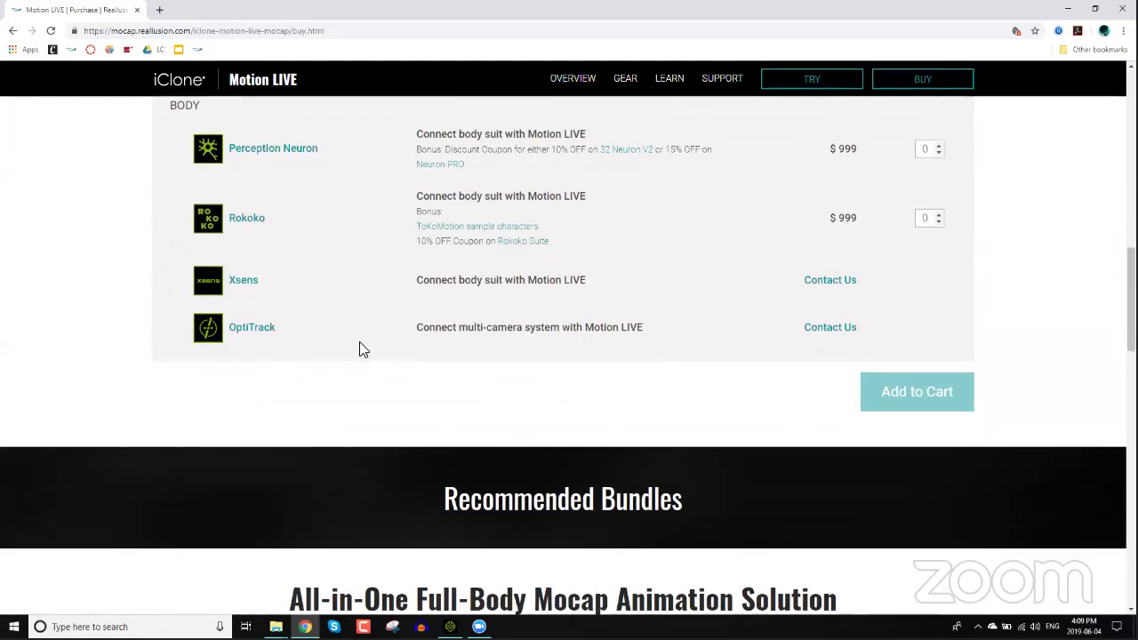
Step: Compare the recommended Perception Neuron, Rokoko and iPhone (LIVE FACE) bundles, and return to the software and plug-in list
scroll(361, 347, "down", 4)
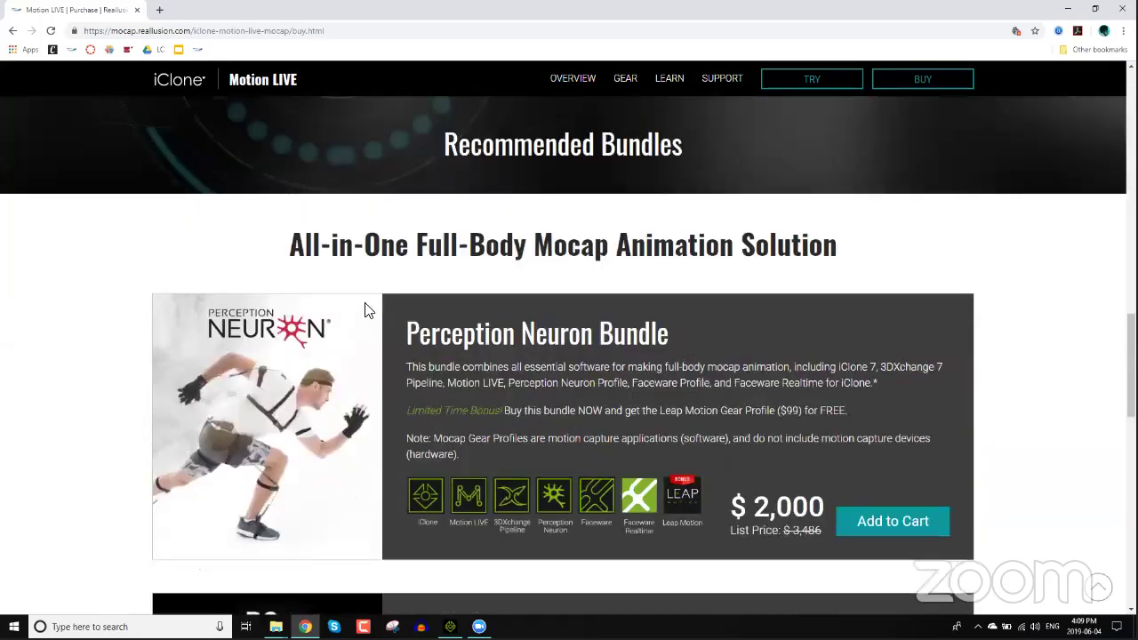
scroll(490, 177, "down", 2)
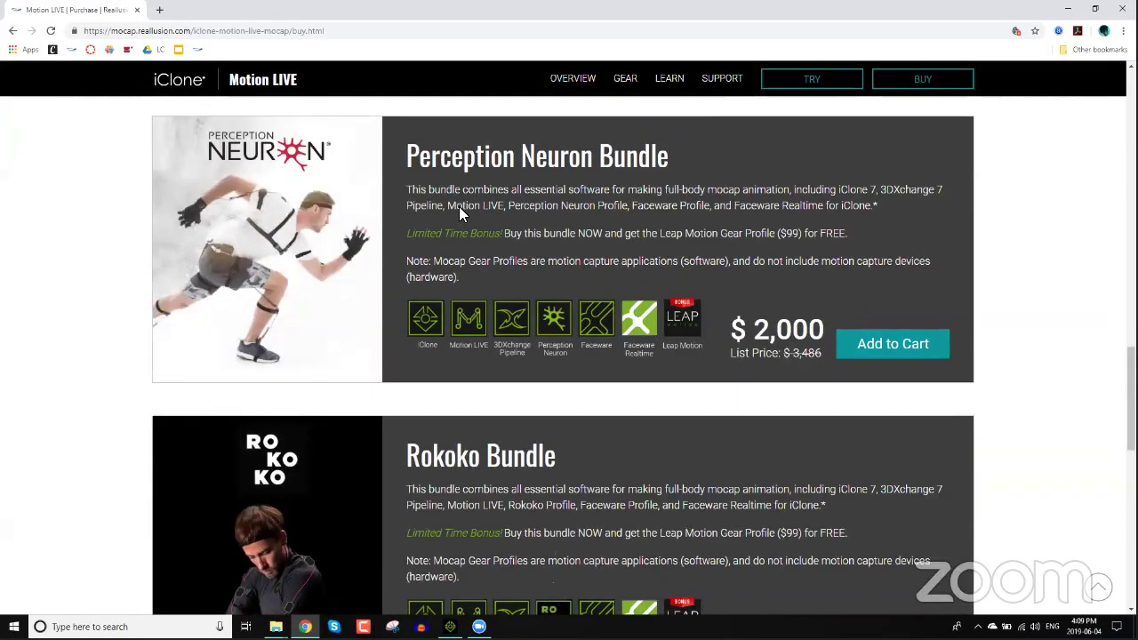
scroll(469, 245, "down", 2)
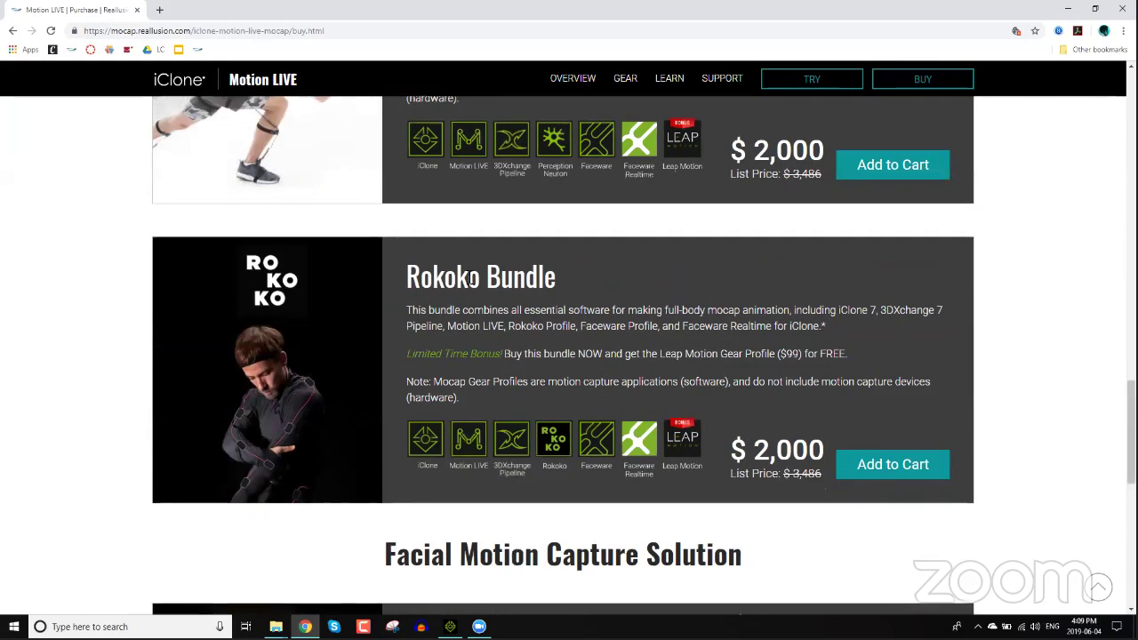
scroll(466, 276, "down", 1)
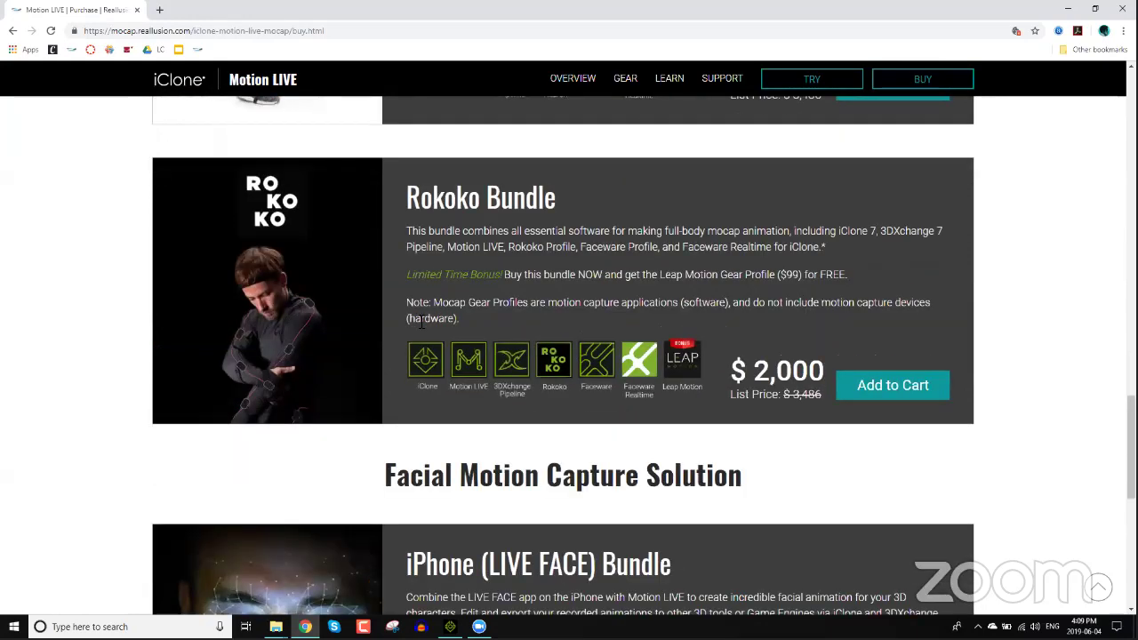
scroll(421, 323, "down", 2)
scroll(429, 294, "up", 5)
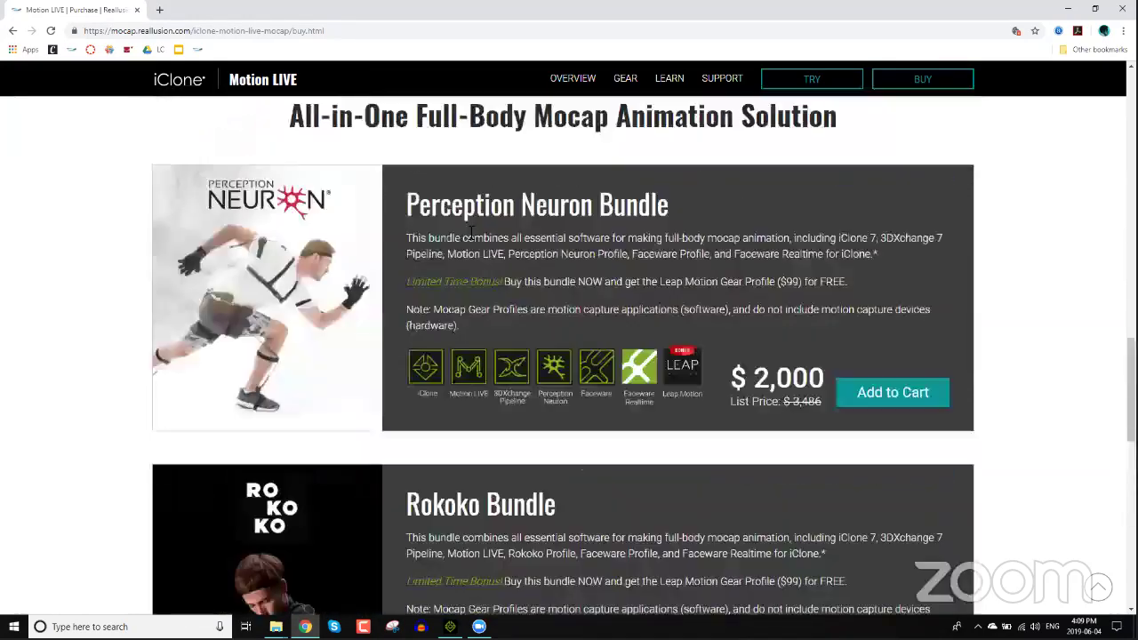
scroll(427, 292, "down", 5)
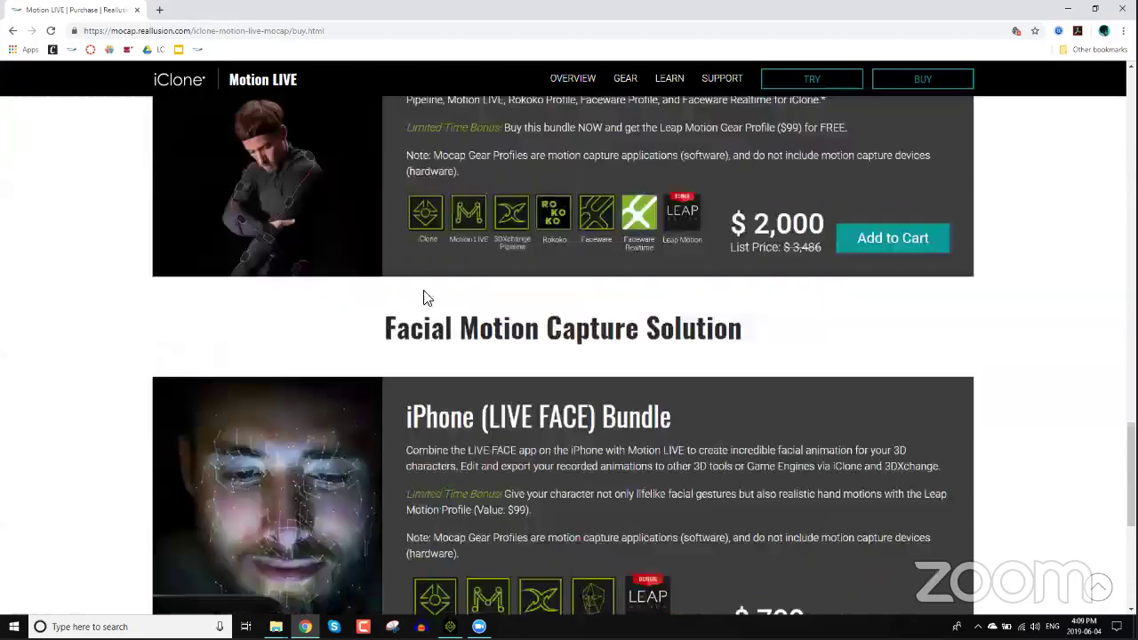
scroll(462, 365, "down", 2)
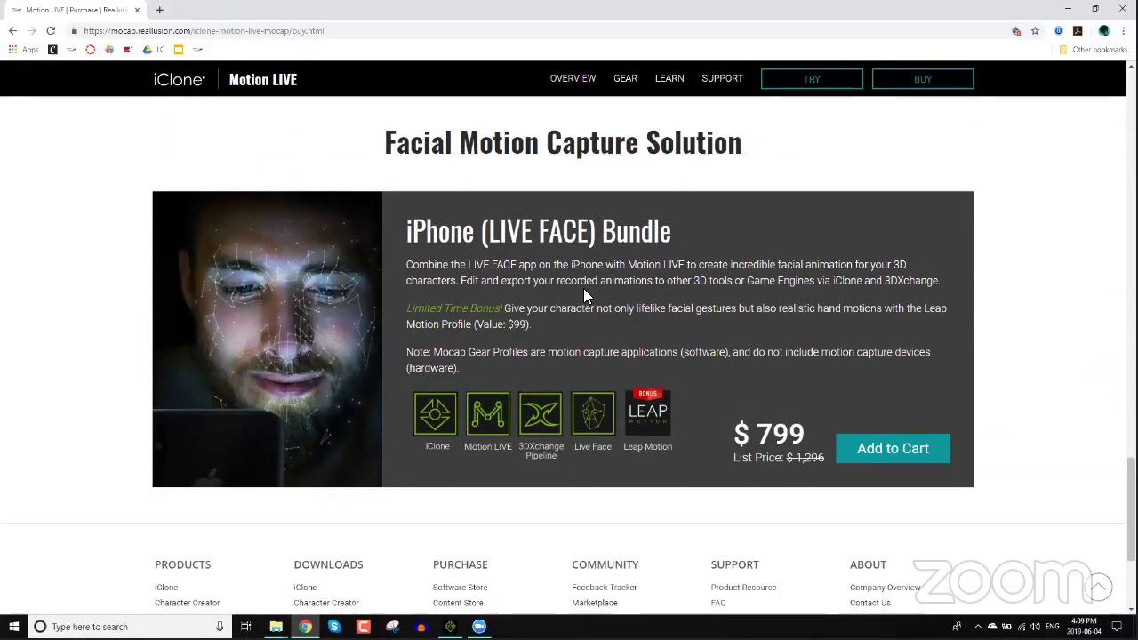
scroll(583, 288, "up", 5)
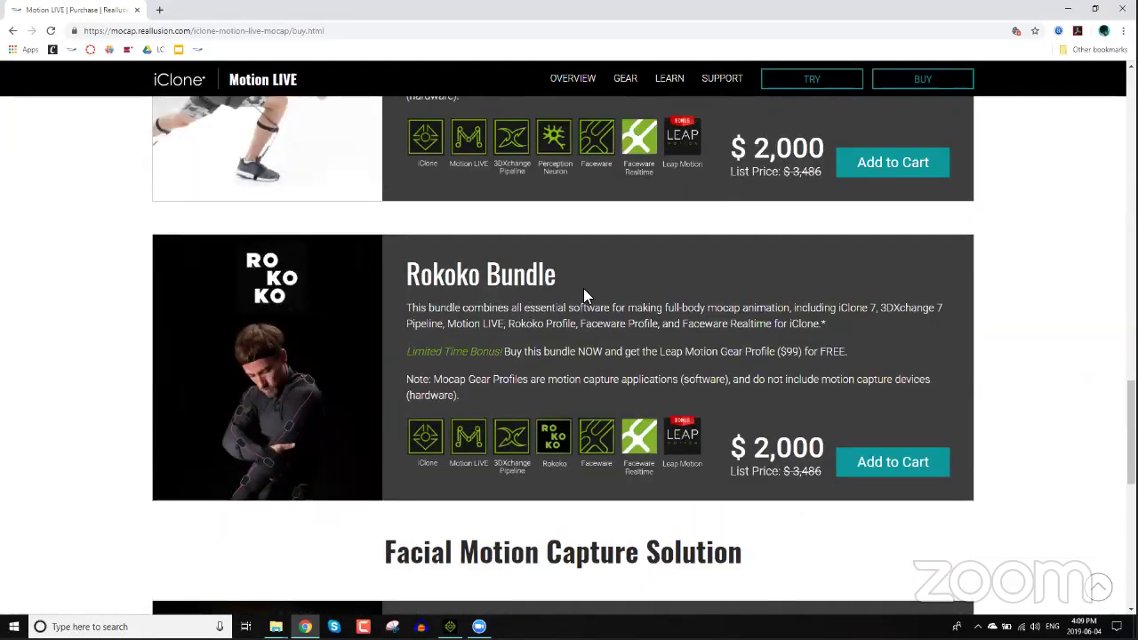
scroll(583, 288, "up", 15)
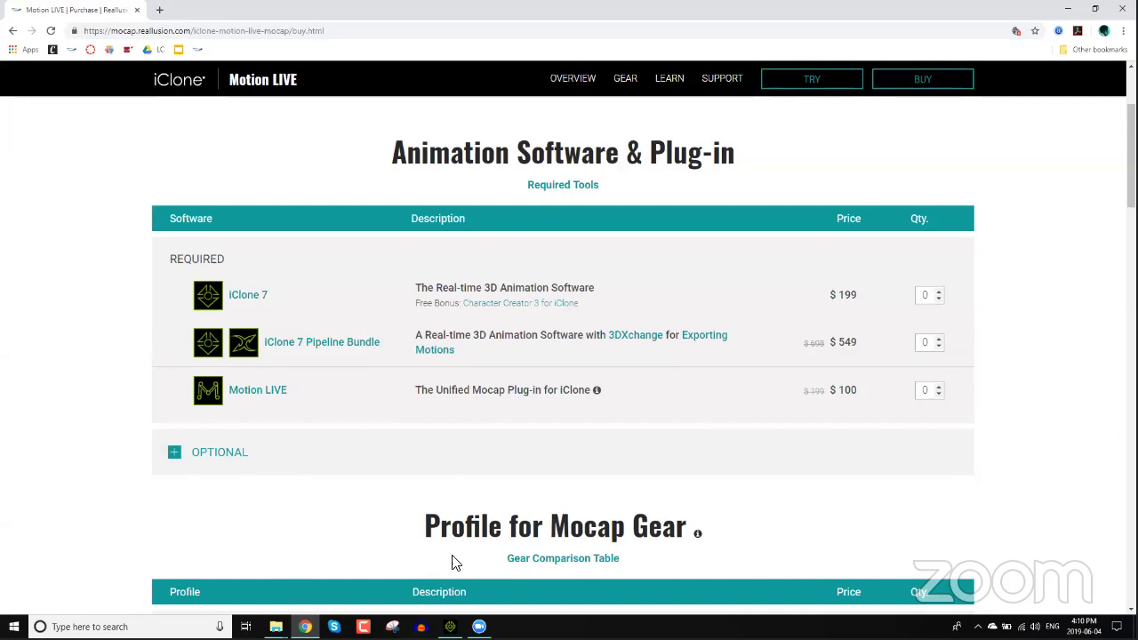
Step: Switch to iClone 7 in a maximized window, load the Lighting project from the Facial Mocap folder, and select the male avatar
left_click(450, 627)
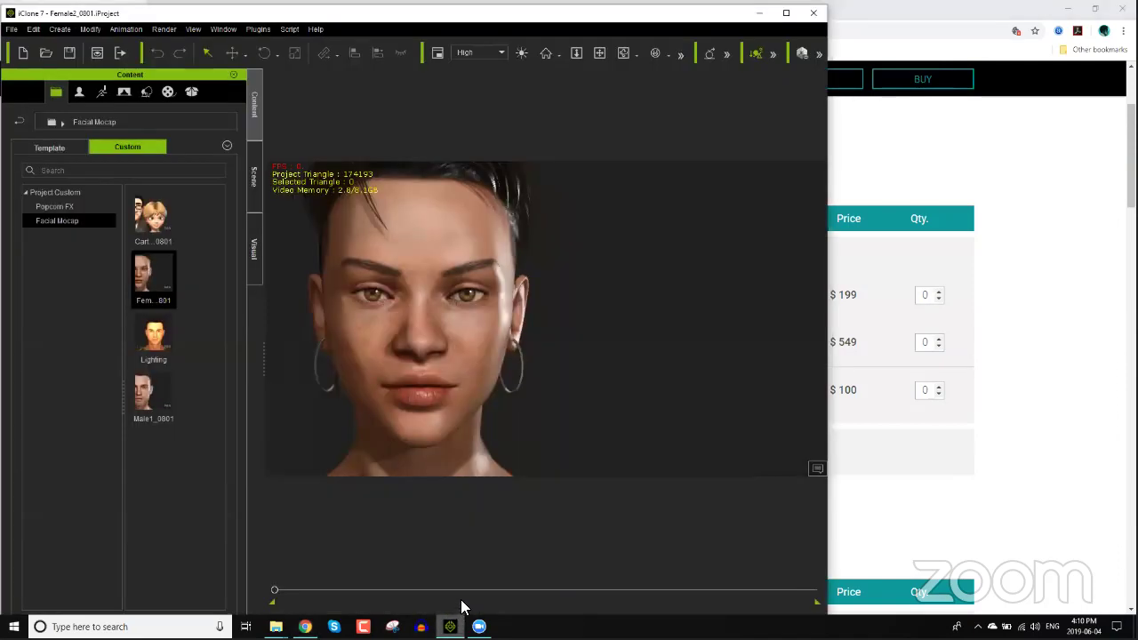
left_click(786, 12)
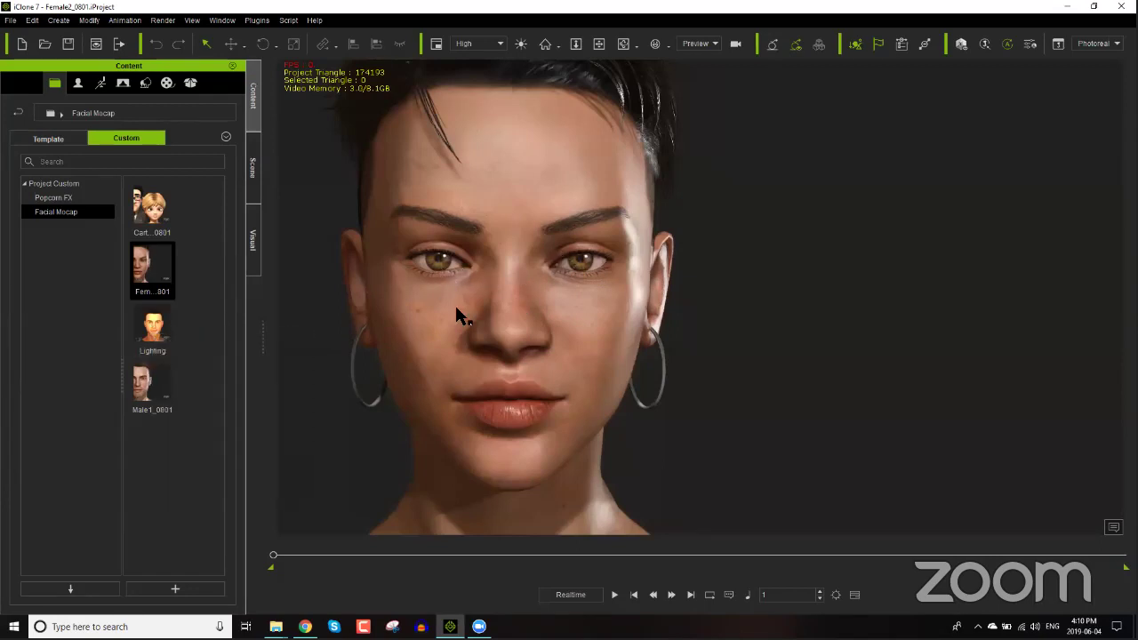
double_click(157, 332)
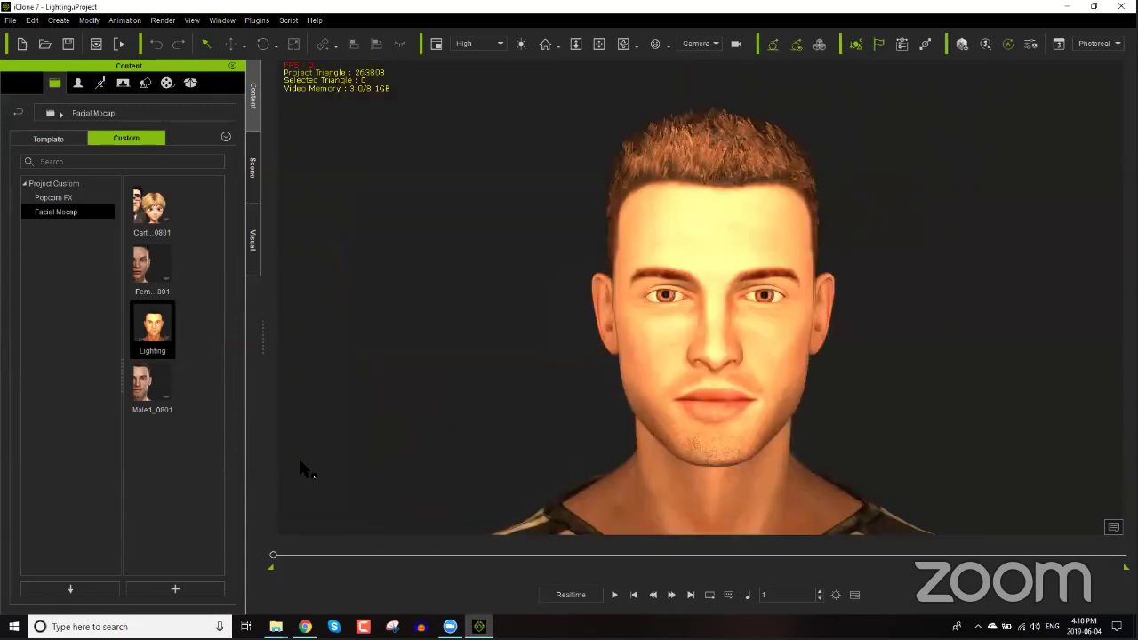
mouse_move(305, 627)
left_click(738, 257)
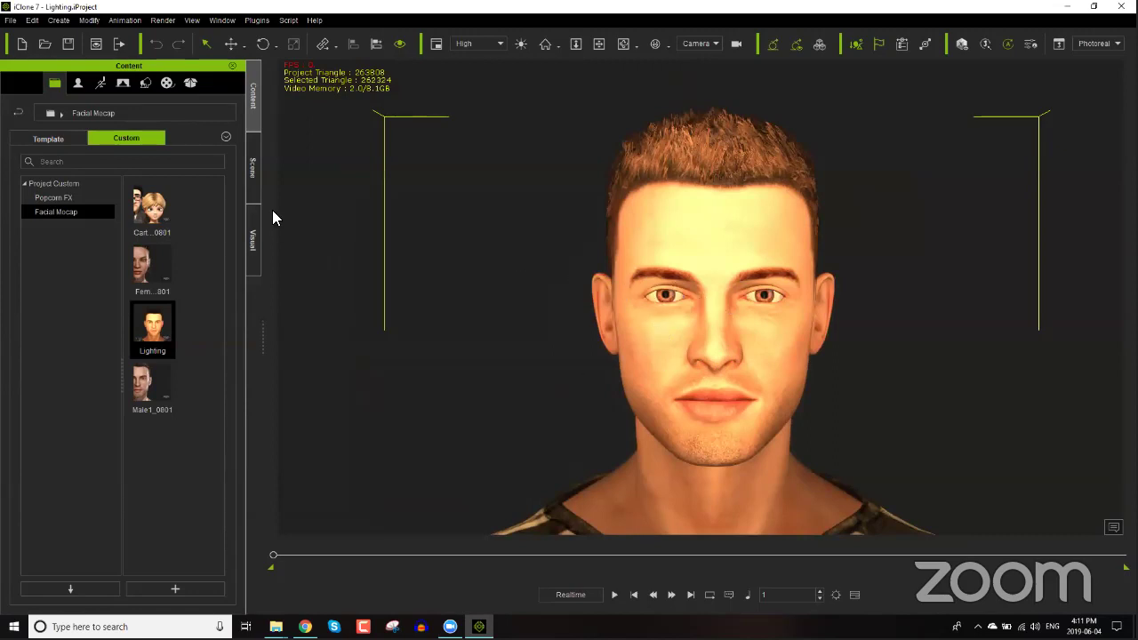
Step: Show the scene's object list with the avatar and light groups expanded, and widen the name column to make the full names readable
left_click(254, 169)
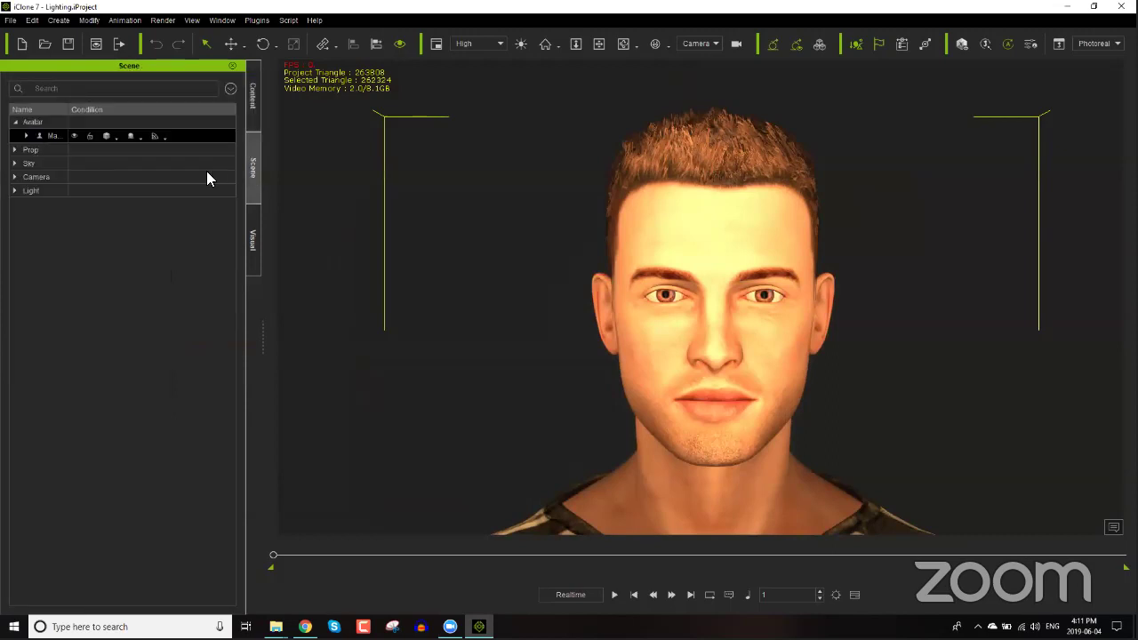
left_click(44, 190)
left_click(15, 191)
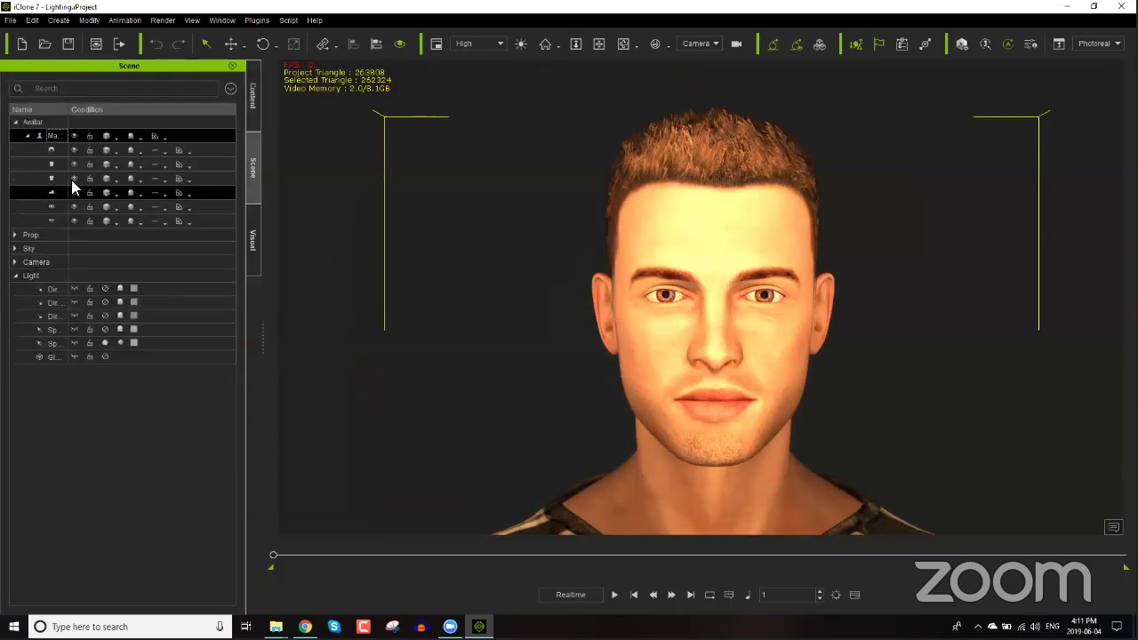
left_click_drag(71, 110, 125, 112)
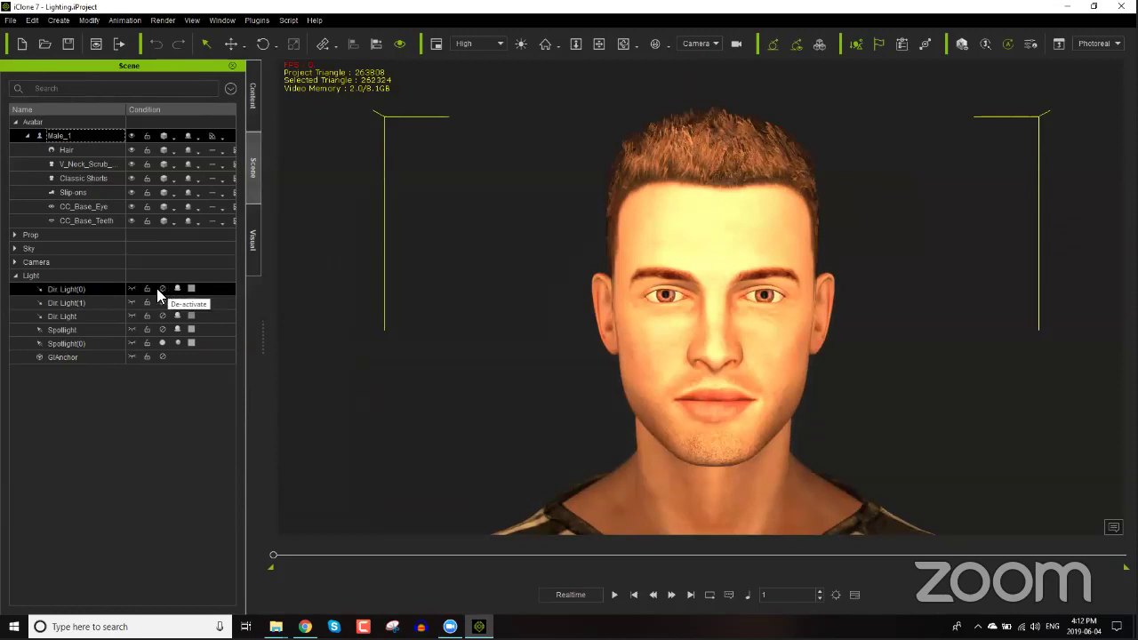
Step: Toggle the activation of Dir. Light(0), Dir. Light(1) and Dir. Light to compare the face's lighting, and restore their original states
left_click(162, 290)
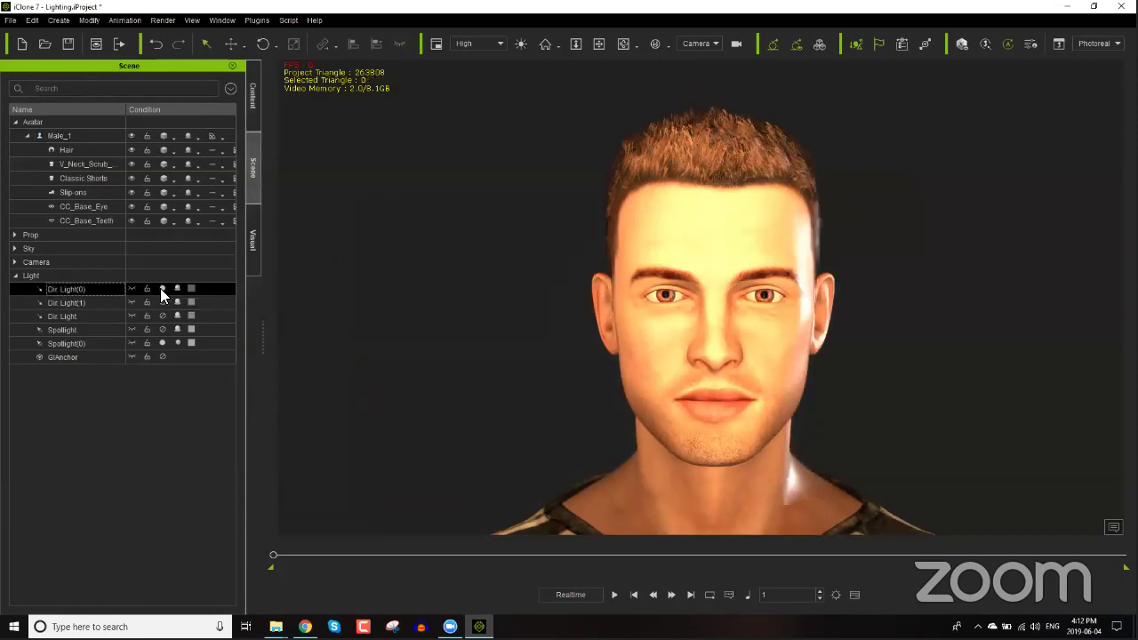
left_click(163, 302)
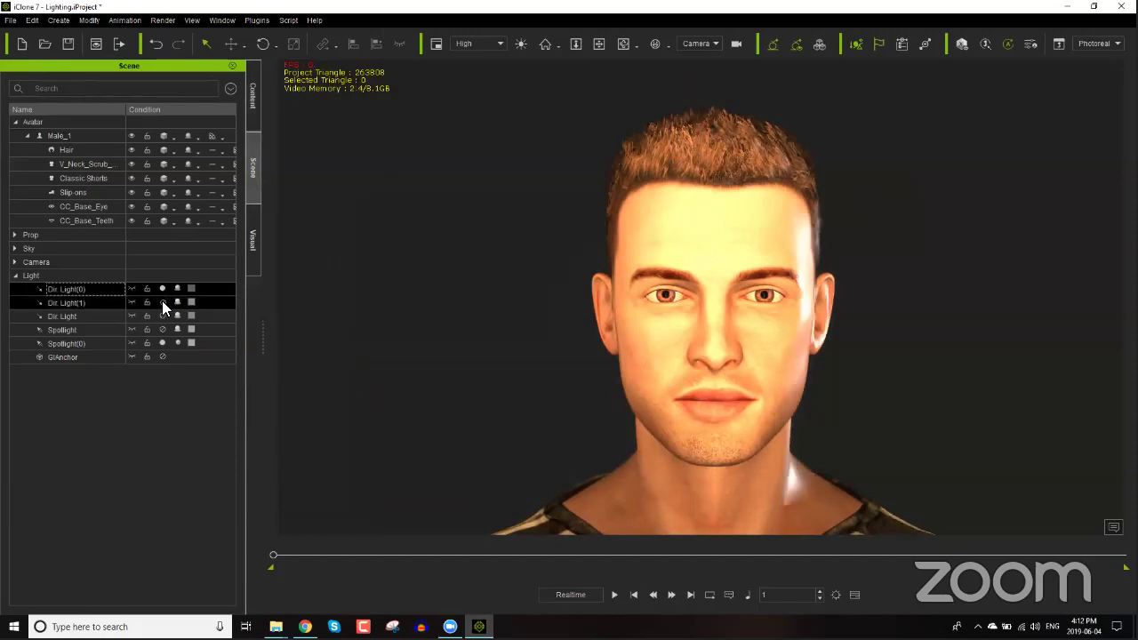
left_click(162, 302)
left_click(160, 312)
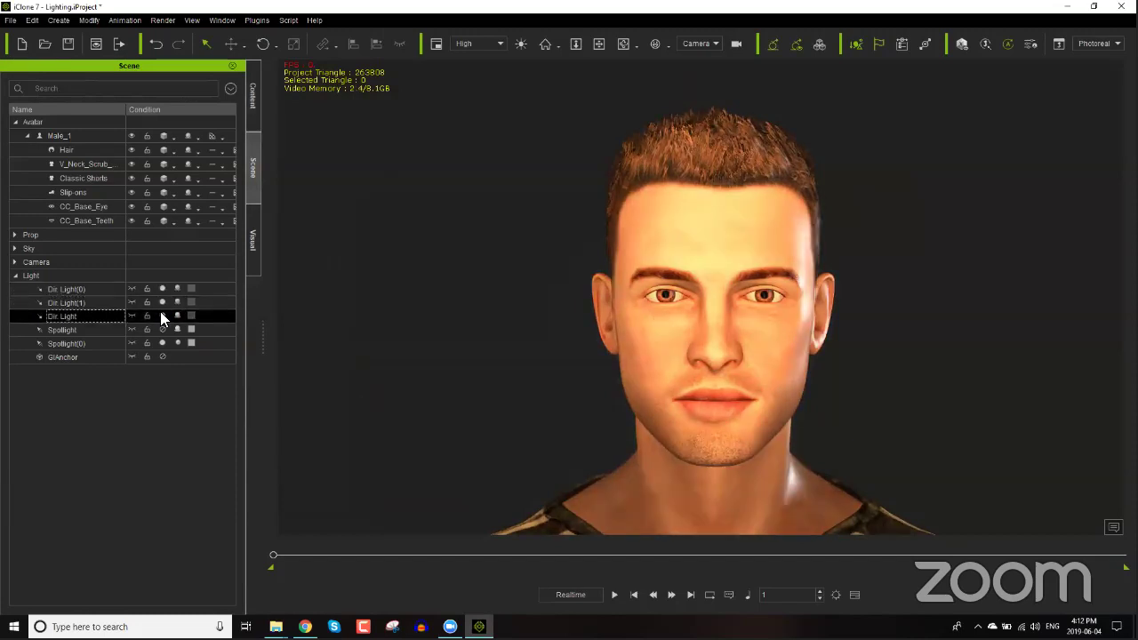
left_click(162, 304)
left_click(160, 290)
left_click(162, 290)
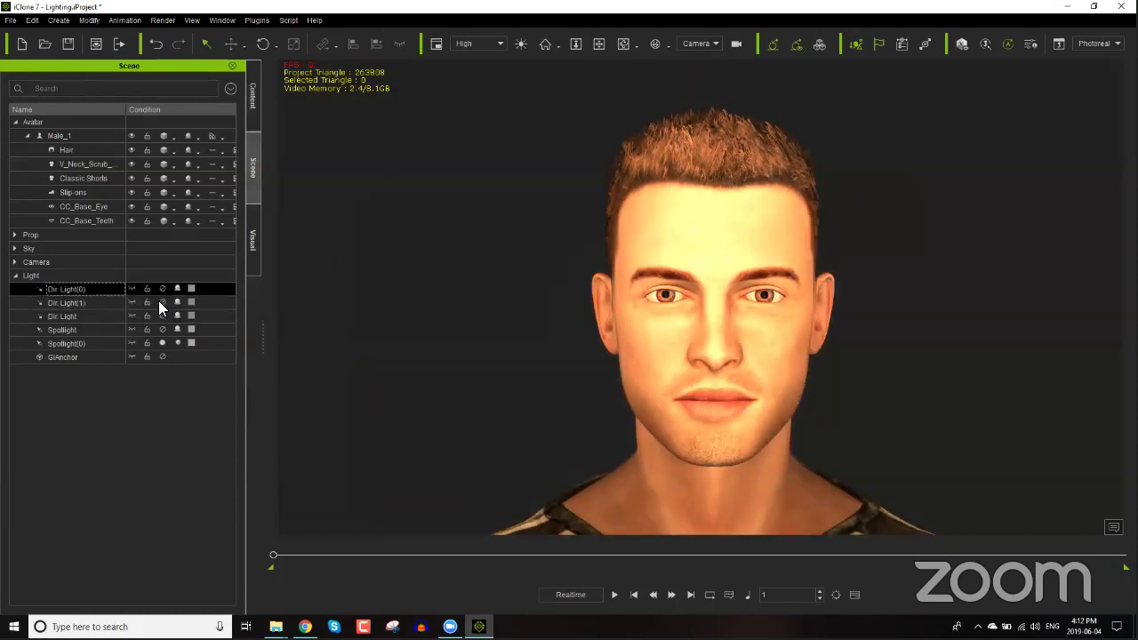
Step: Toggle Spotlight(0) to compare the face's lighting, restore its state, and view the character from the side together with the large box
left_click(161, 343)
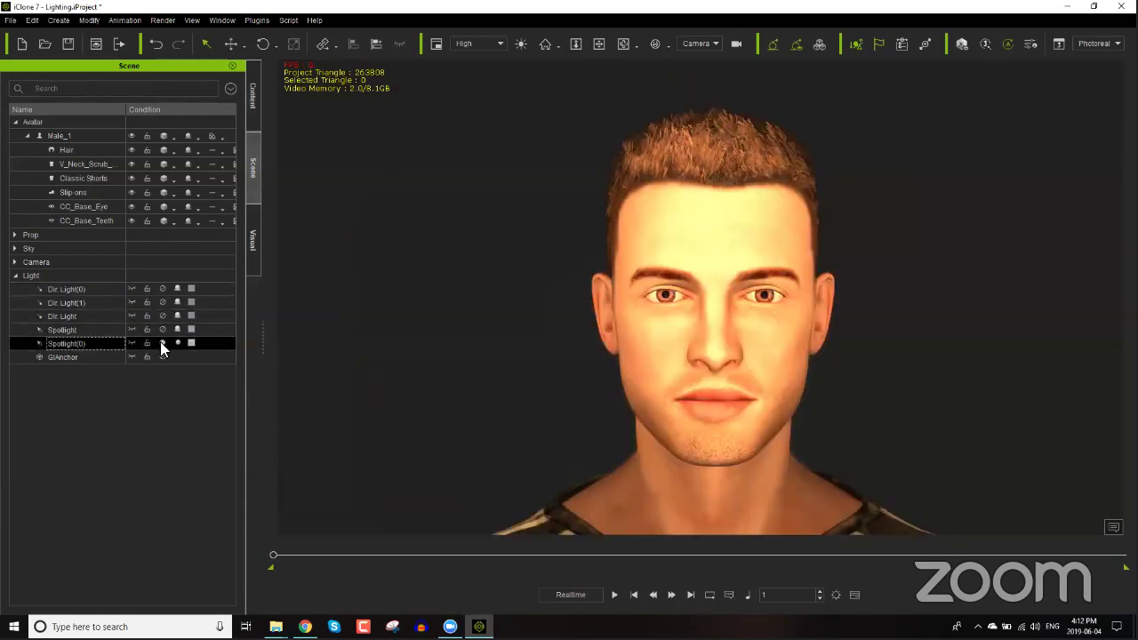
left_click(162, 343)
right_click_drag(795, 296, 604, 322)
scroll(617, 335, "down", 5)
right_click_drag(502, 264, 602, 371)
middle_click_drag(599, 361, 610, 330)
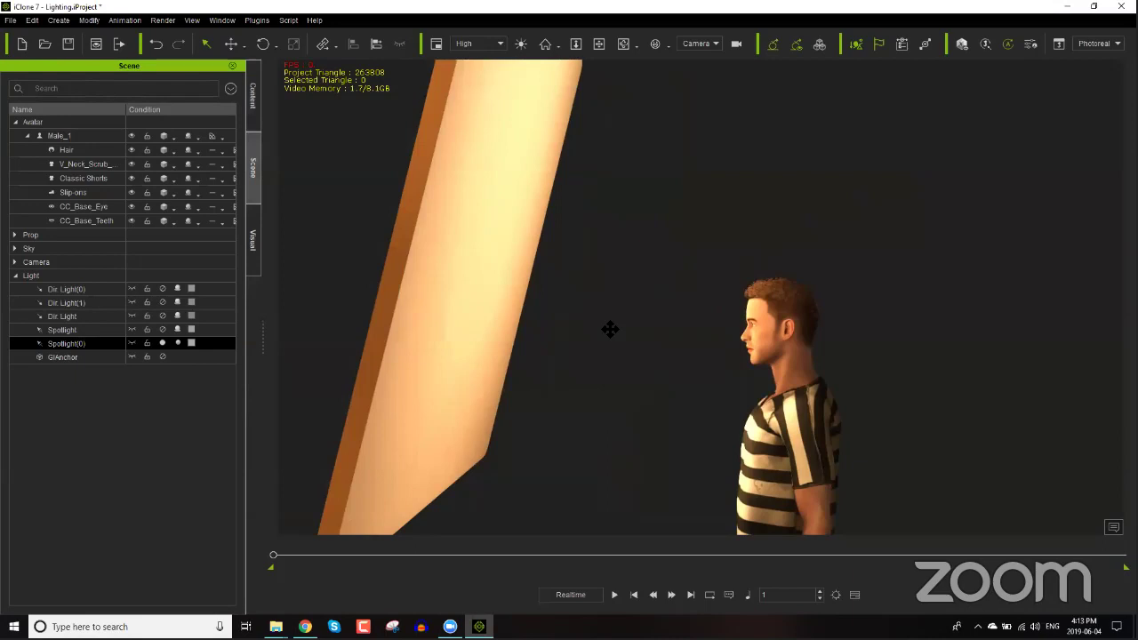
Step: Toggle the Box prop's visibility to compare its bounced light on the character, leave it shown, and make Spotlight(0) visible for inspection
left_click(490, 299)
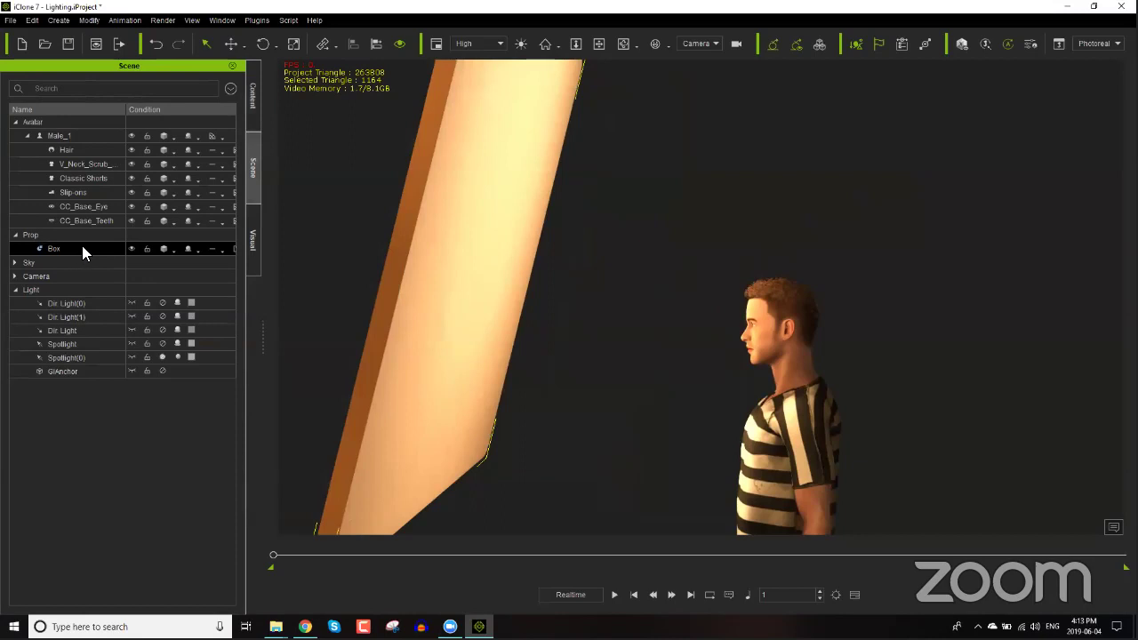
left_click(131, 249)
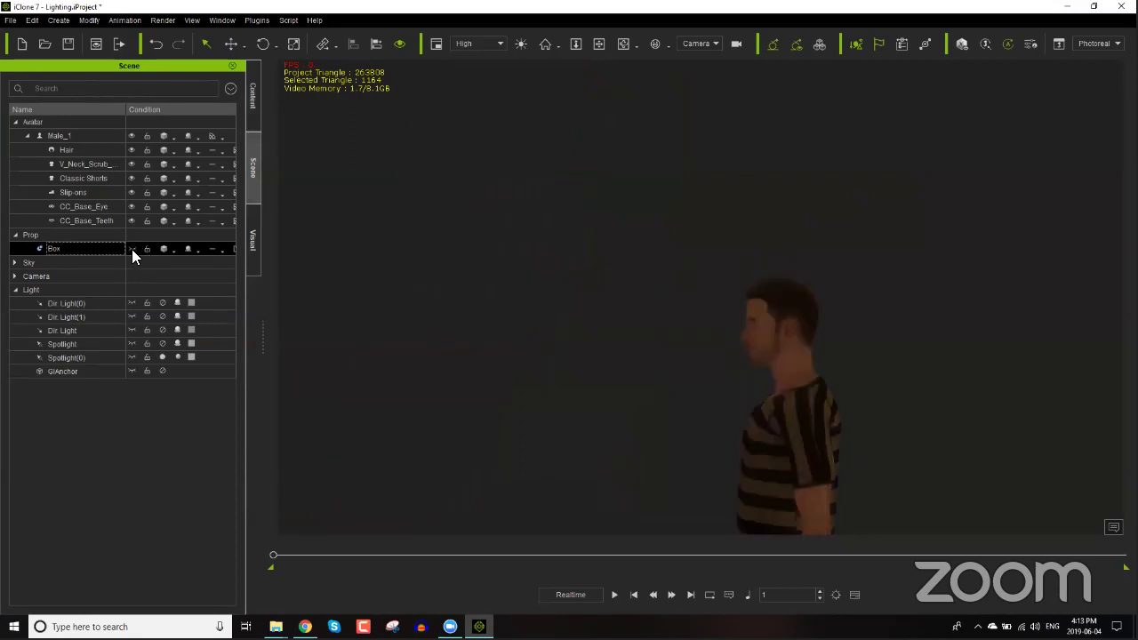
left_click(131, 249)
left_click(132, 249)
left_click(131, 248)
left_click(132, 249)
left_click(132, 249)
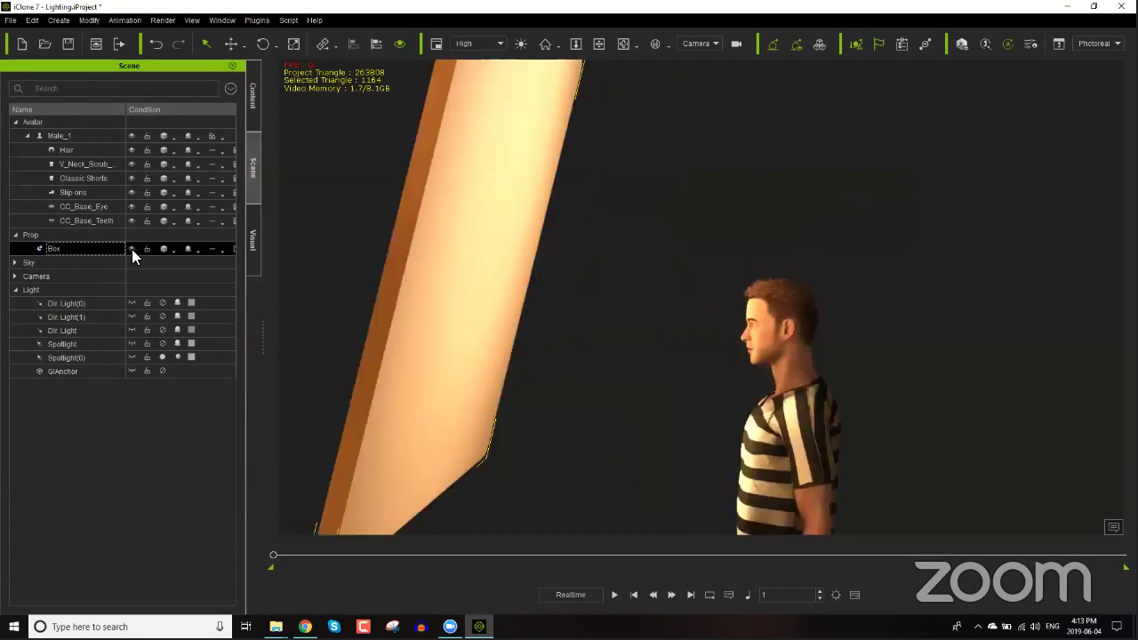
left_click(133, 357)
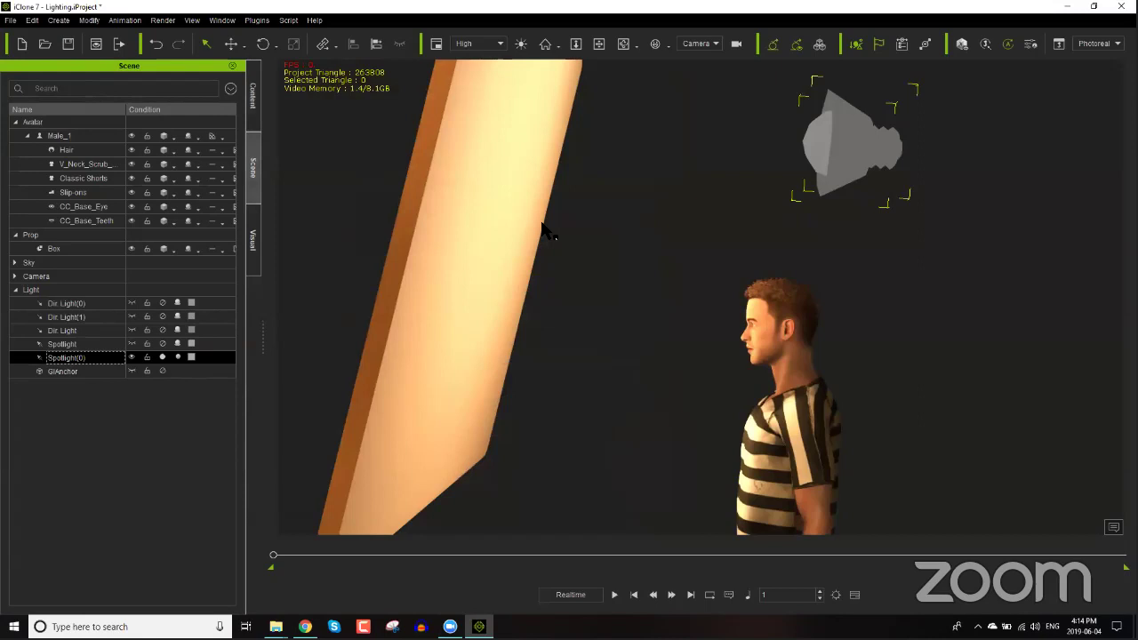
right_click_drag(523, 348, 603, 375)
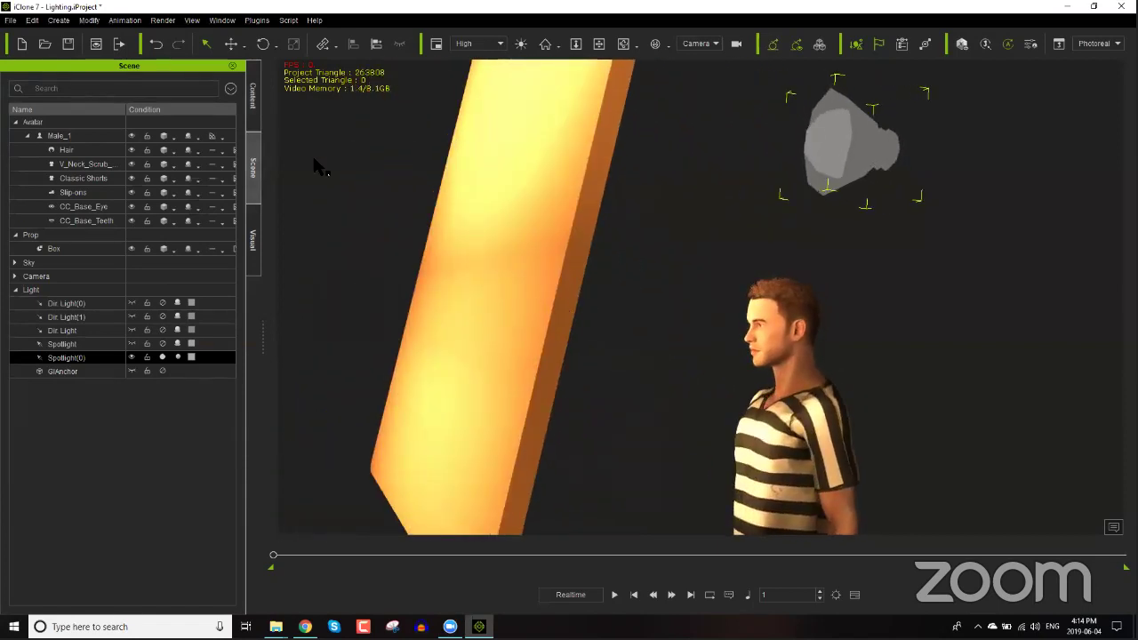
Step: Load the Female2_0801 project from the Facial Mocap custom folder, with the female character's face in view
left_click(256, 108)
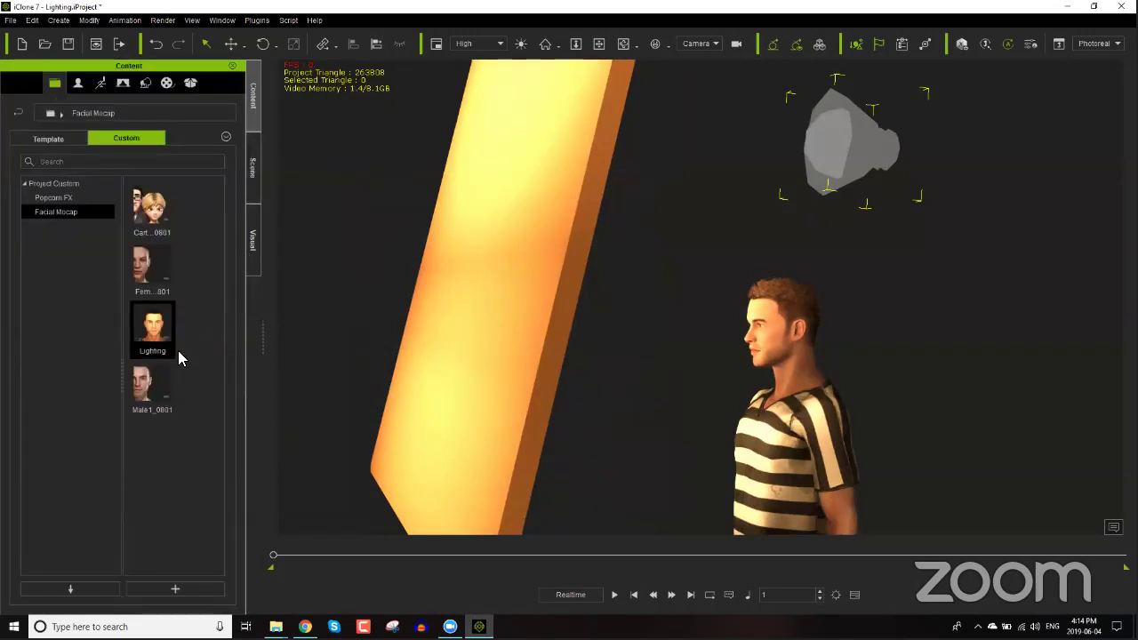
double_click(151, 278)
left_click(577, 342)
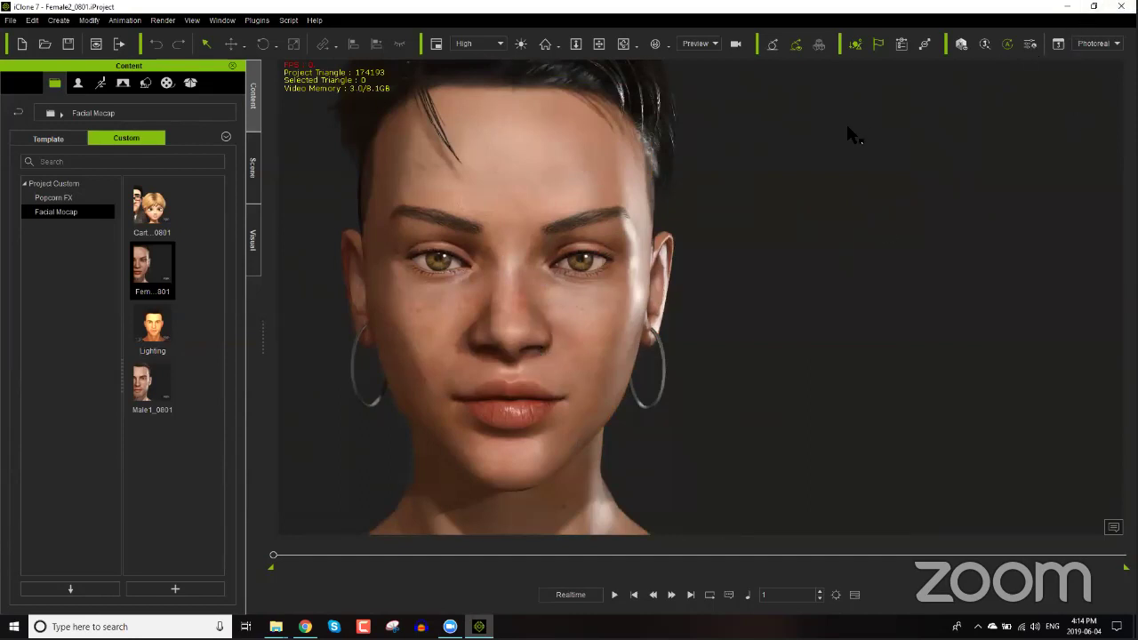
mouse_move(558, 246)
middle_mouse_down()
mouse_move(558, 266)
mouse_move(525, 244)
mouse_move(541, 253)
middle_mouse_up()
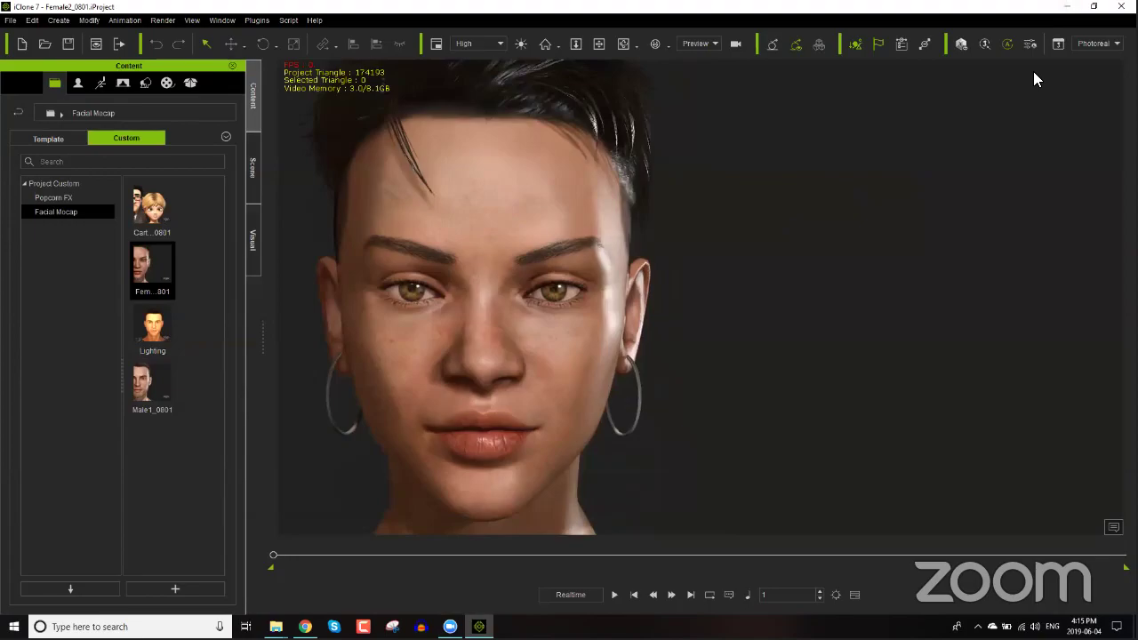
Step: Minimize the open windows to reach the desktop and launch Faceware Realtime for iClone with the webcam feed
left_click(1066, 7)
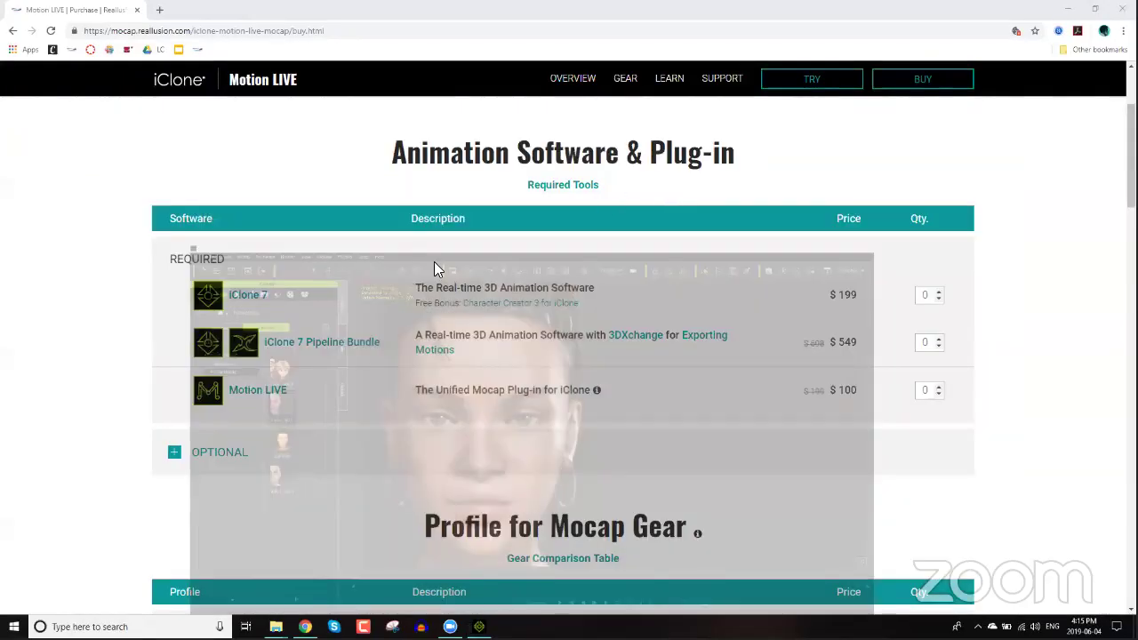
key("super+d")
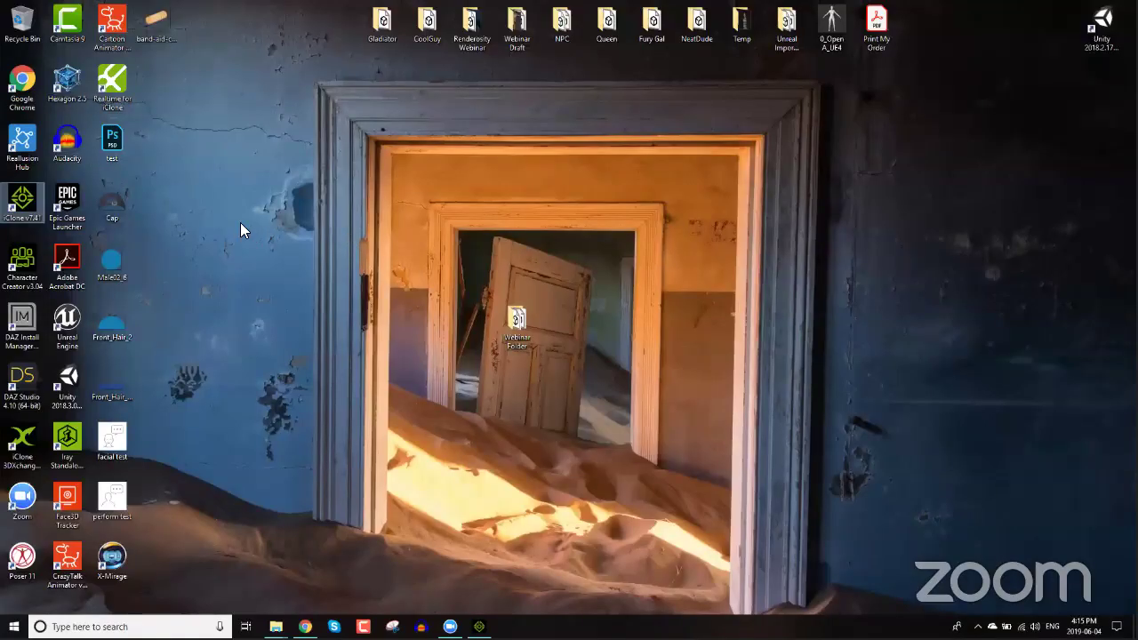
left_click(114, 84)
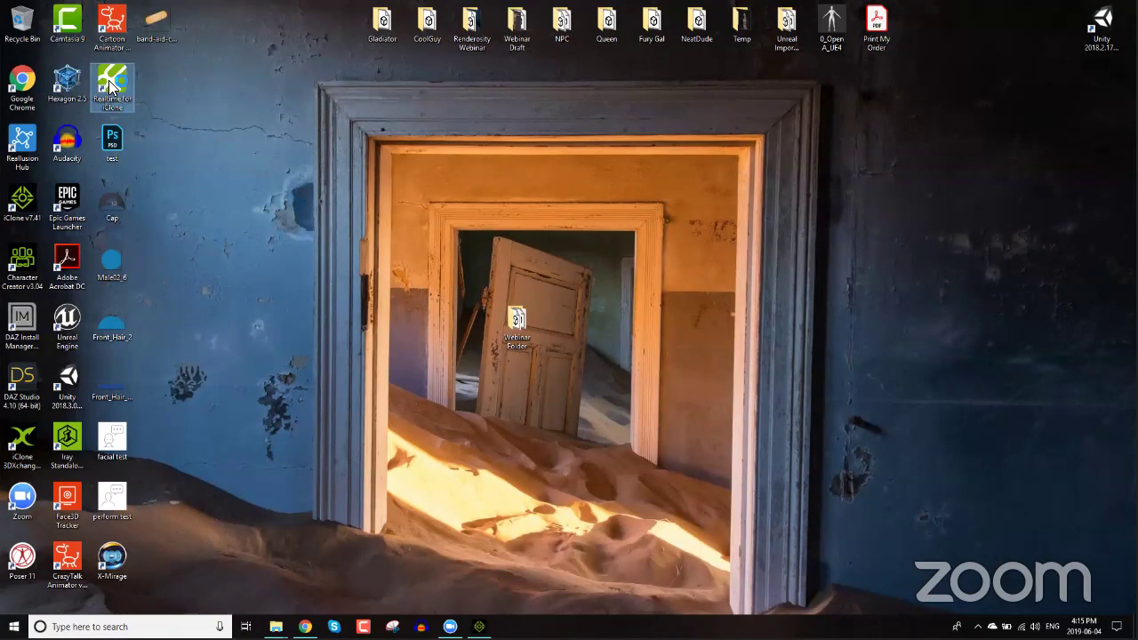
double_click(110, 84)
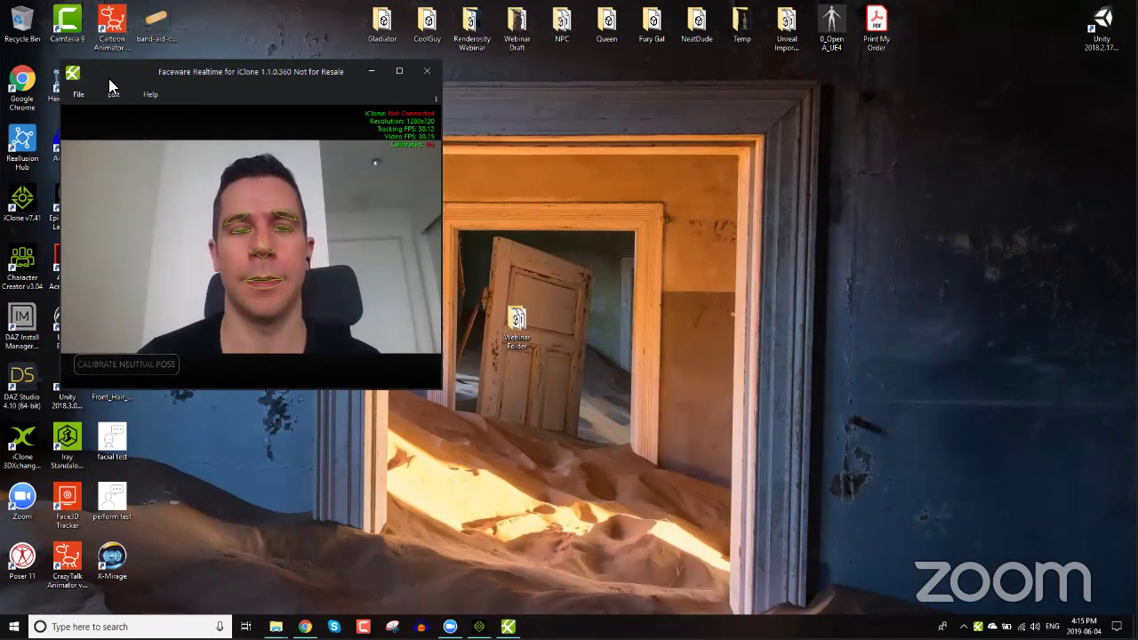
key("space")
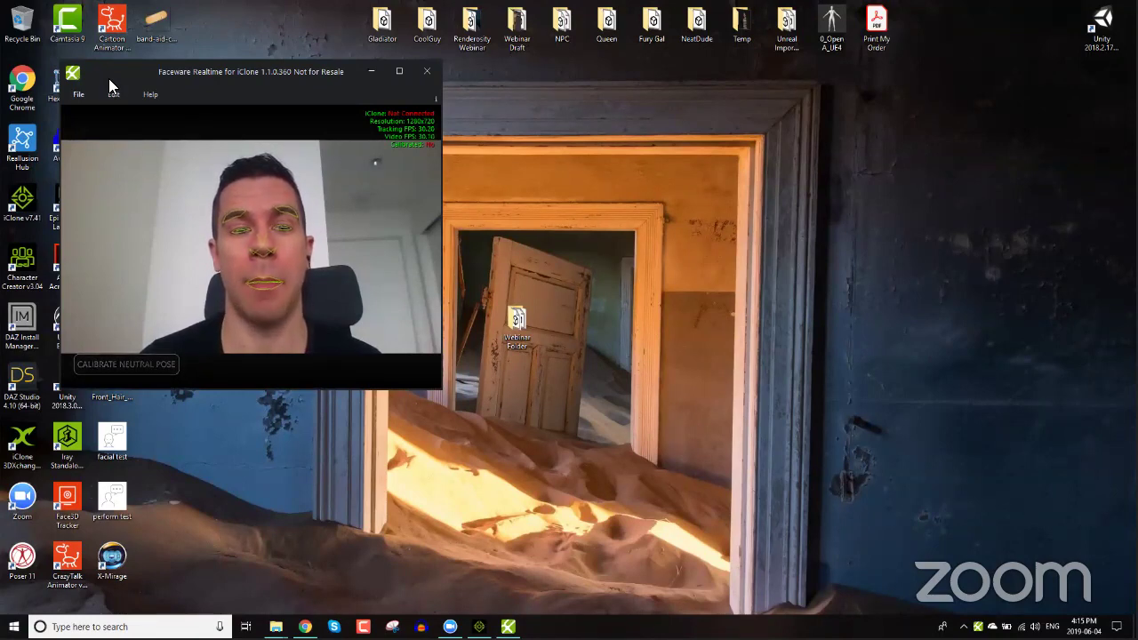
key("space")
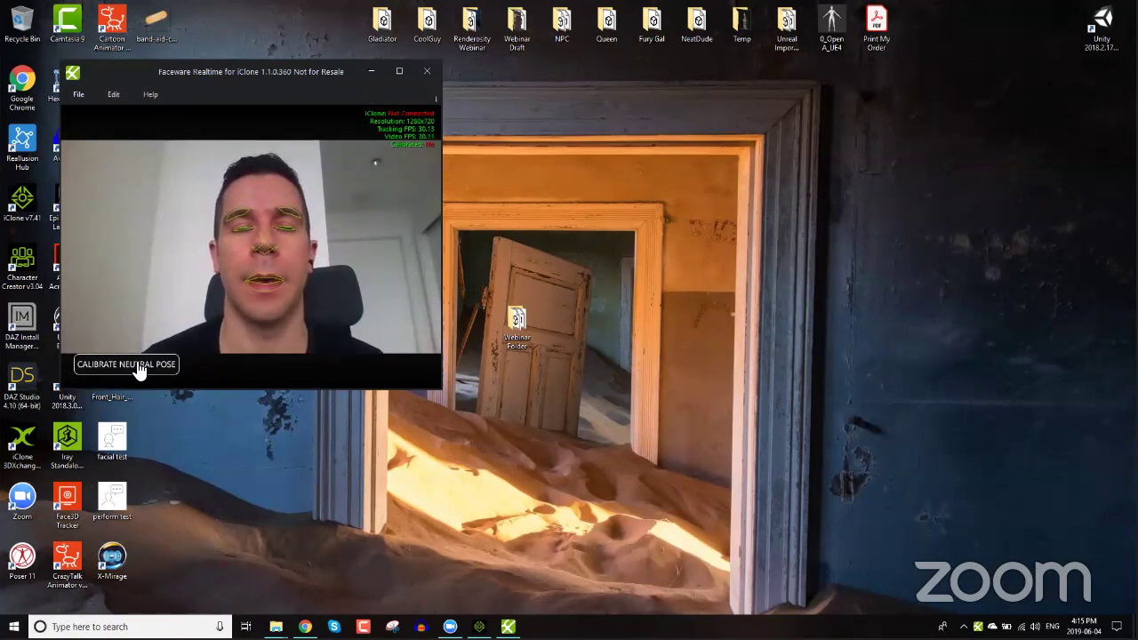
left_click(142, 359)
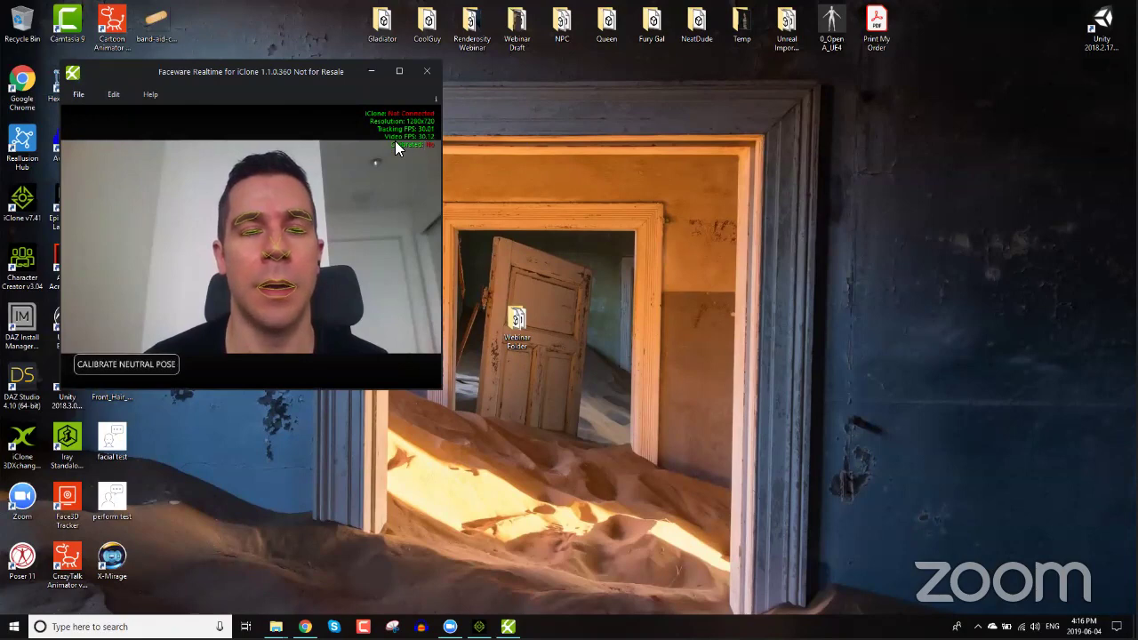
Step: Open the Faceware Realtime settings and review the available camera sources, keeping USB 2.0 Webcam Device
left_click(114, 96)
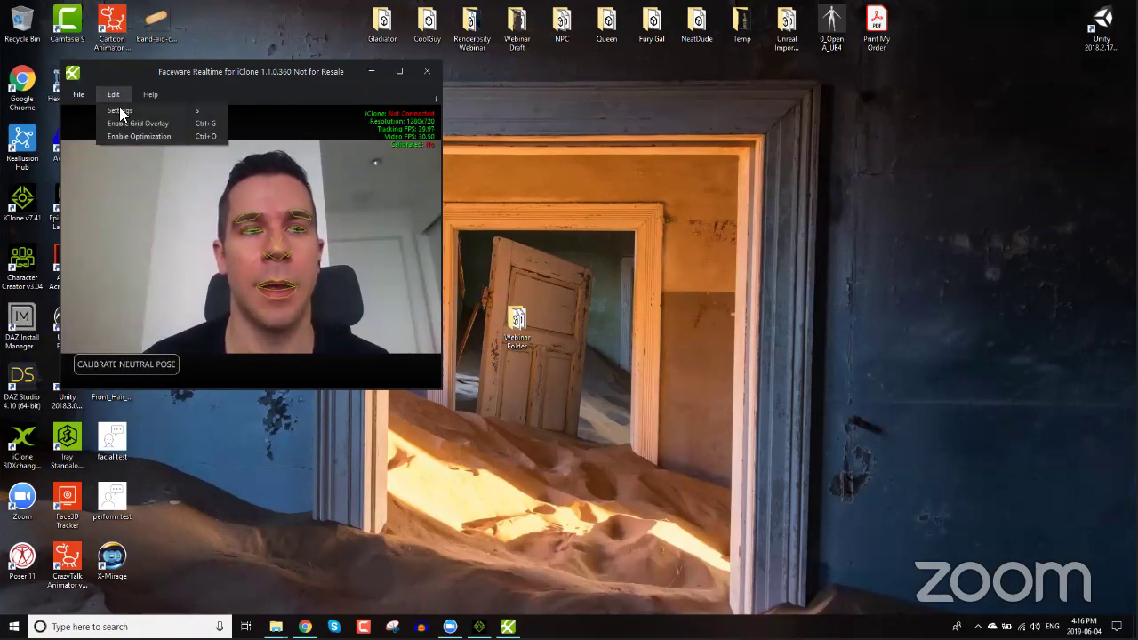
left_click(120, 111)
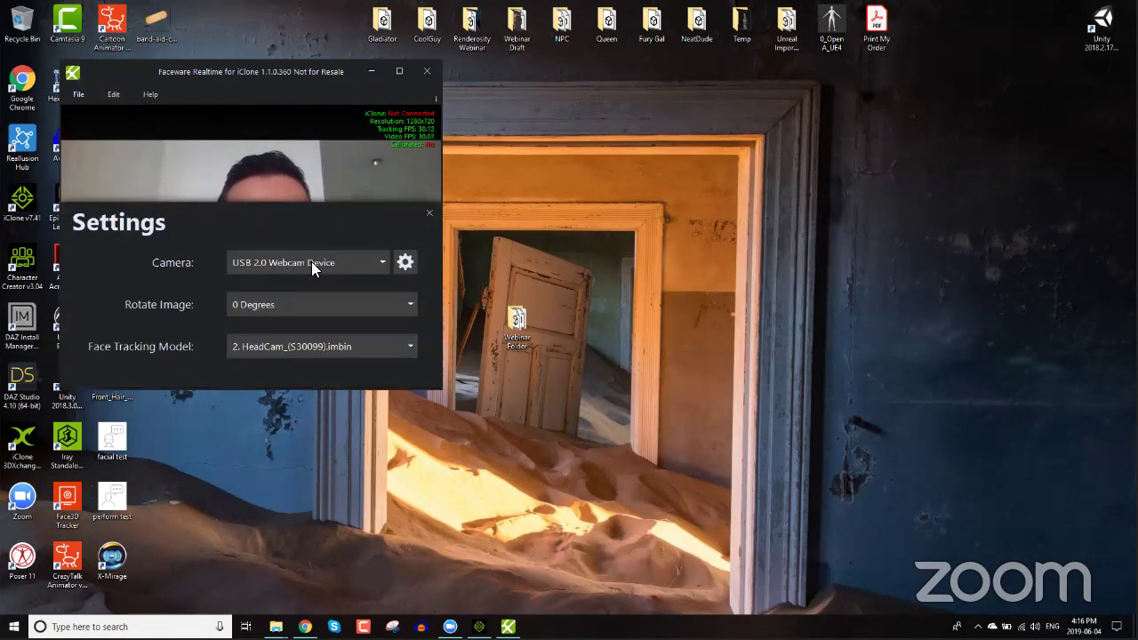
left_click(377, 261)
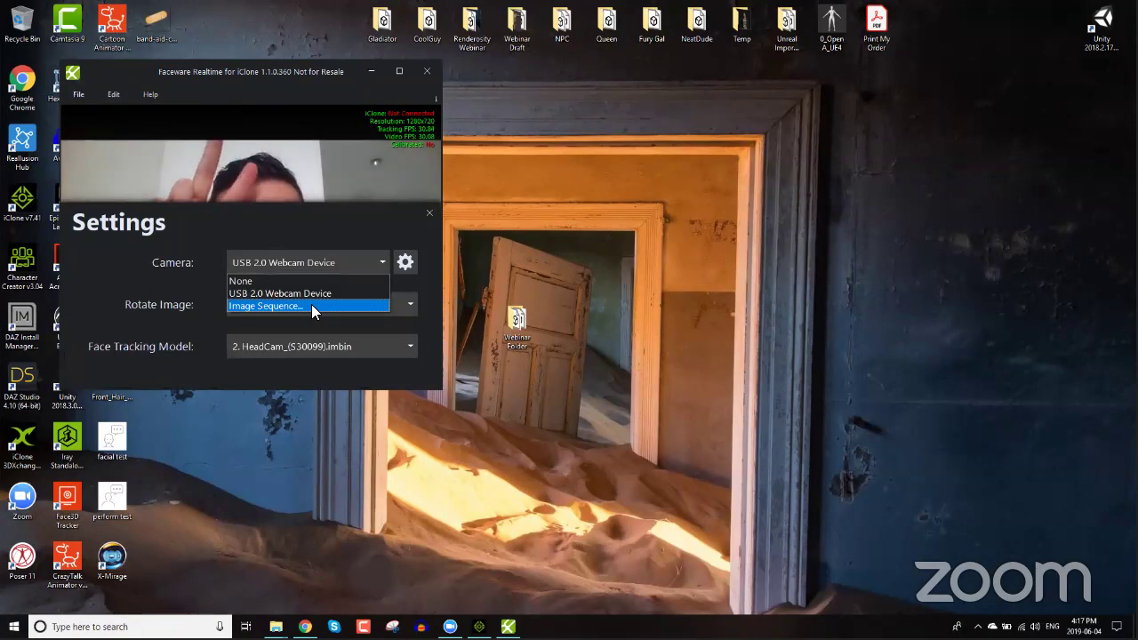
left_click(329, 233)
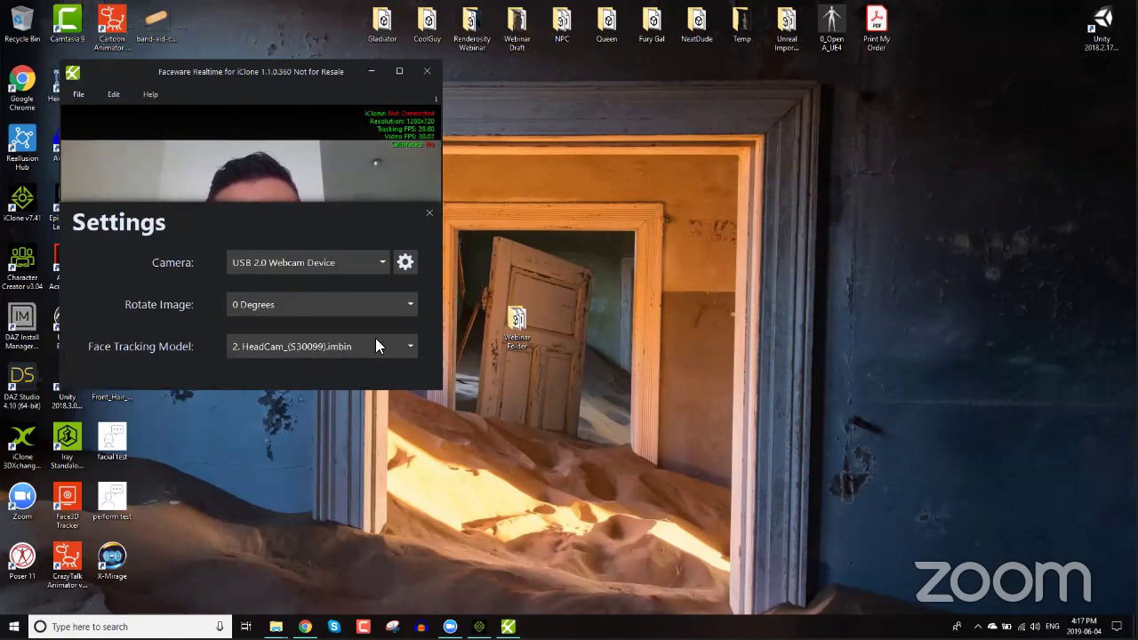
Step: Review the webcam's video resolution and frame rate options without changing them, and close the camera options and settings
left_click(404, 263)
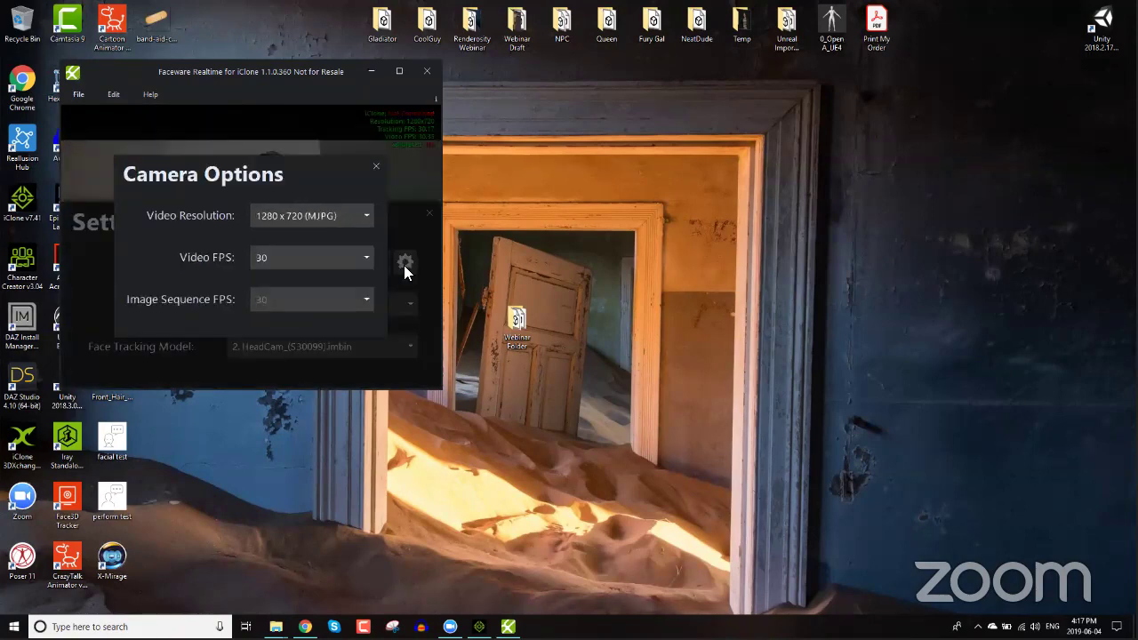
left_click(361, 217)
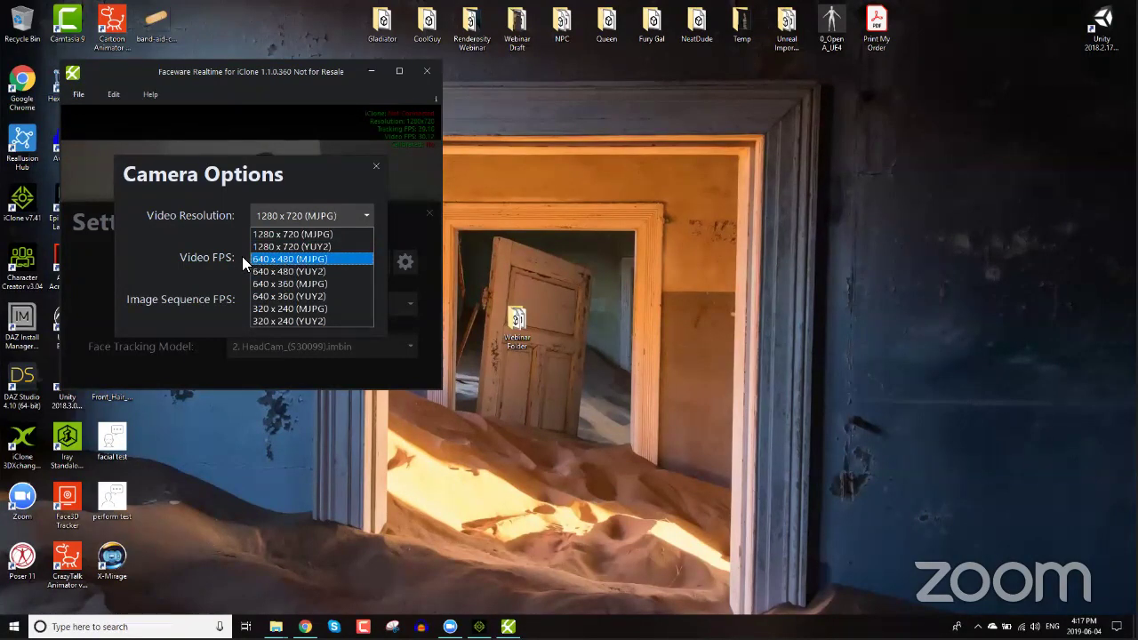
left_click(215, 238)
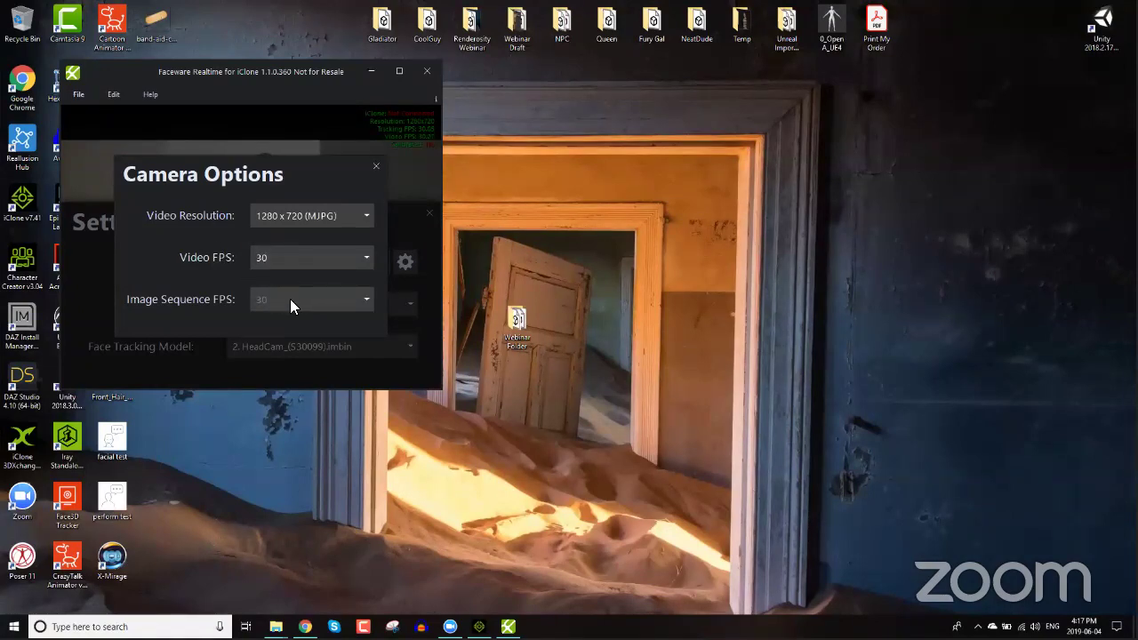
left_click(365, 259)
left_click(364, 257)
left_click(376, 169)
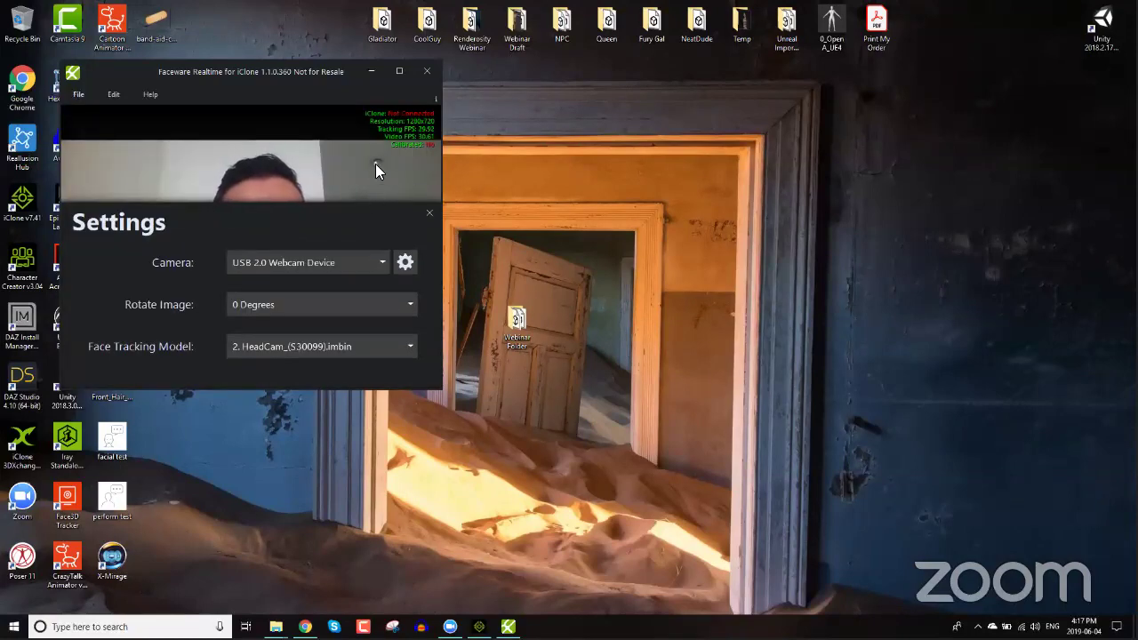
left_click(80, 96)
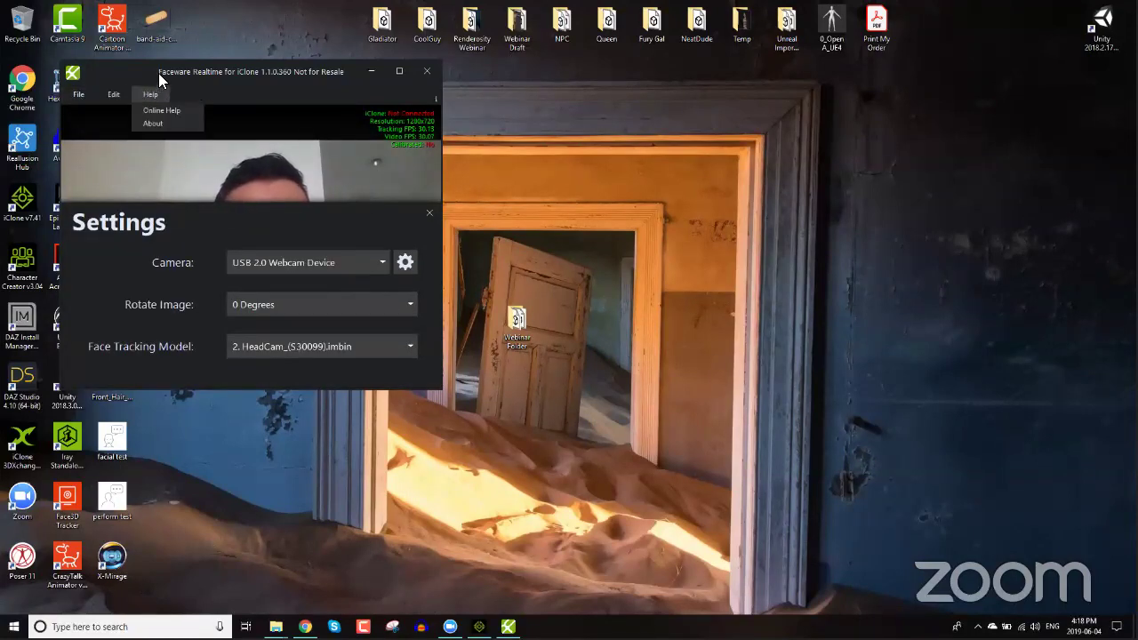
left_click(294, 144)
left_click(429, 214)
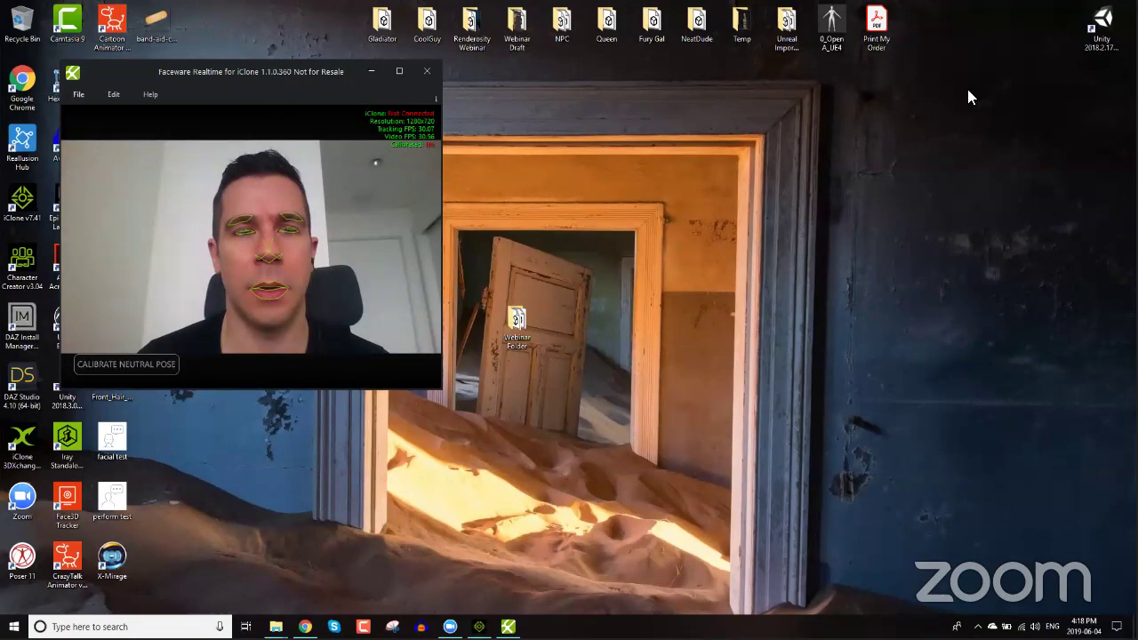
Step: Arrange the Faceware Realtime window beside a reduced iClone 7 window, and enable the grid overlay on the webcam feed
left_click_drag(968, 96, 960, 103)
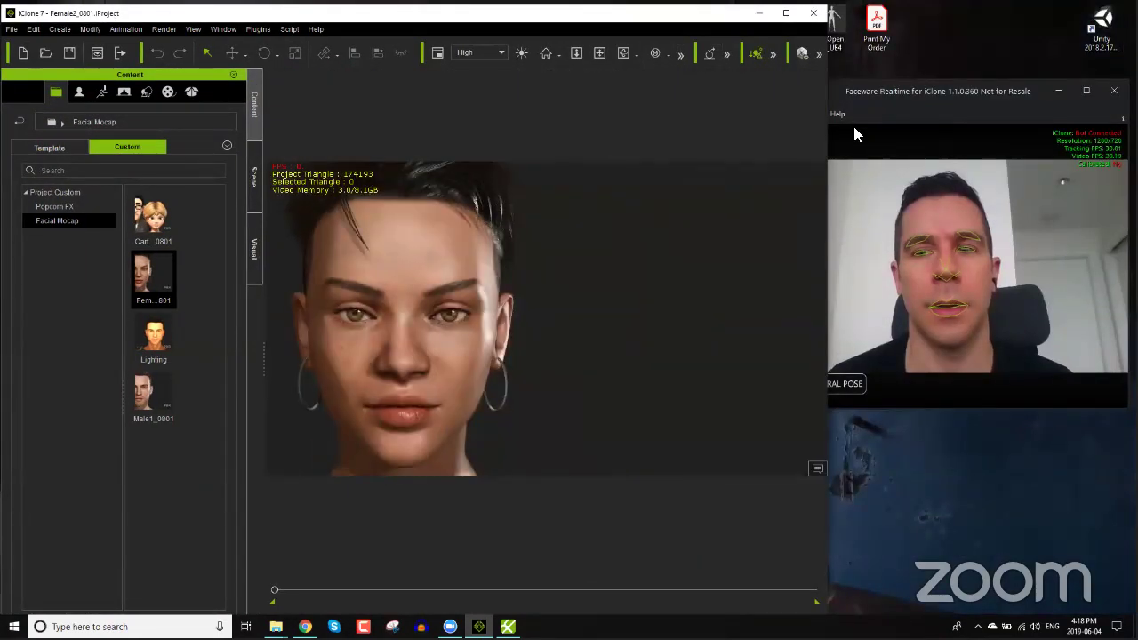
left_click_drag(852, 133, 867, 218)
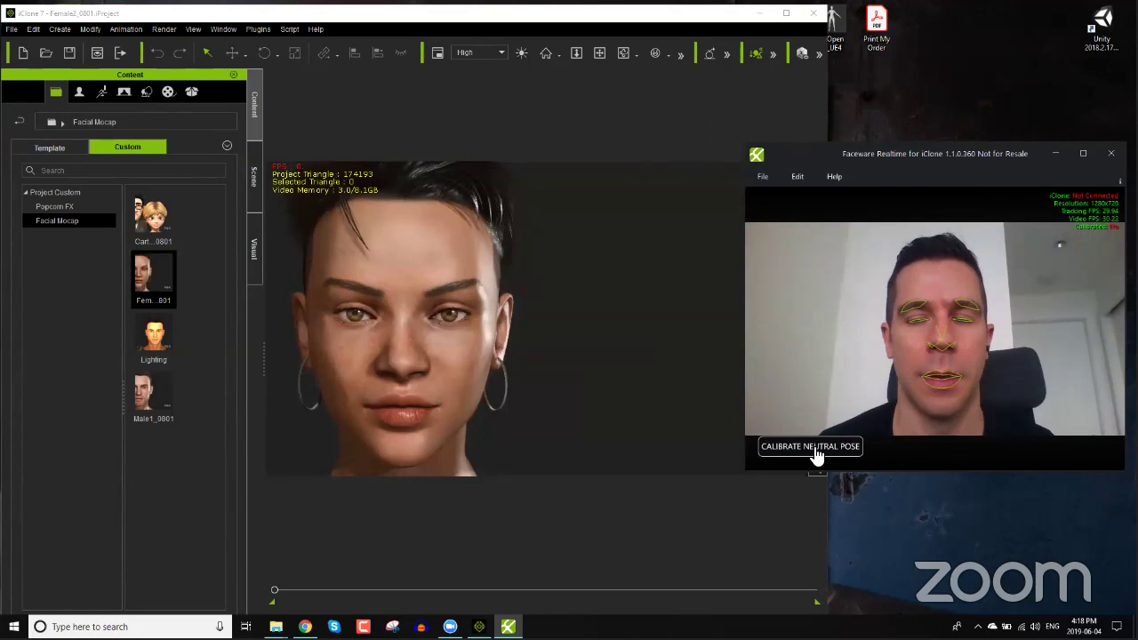
left_click(790, 180)
left_click(805, 206)
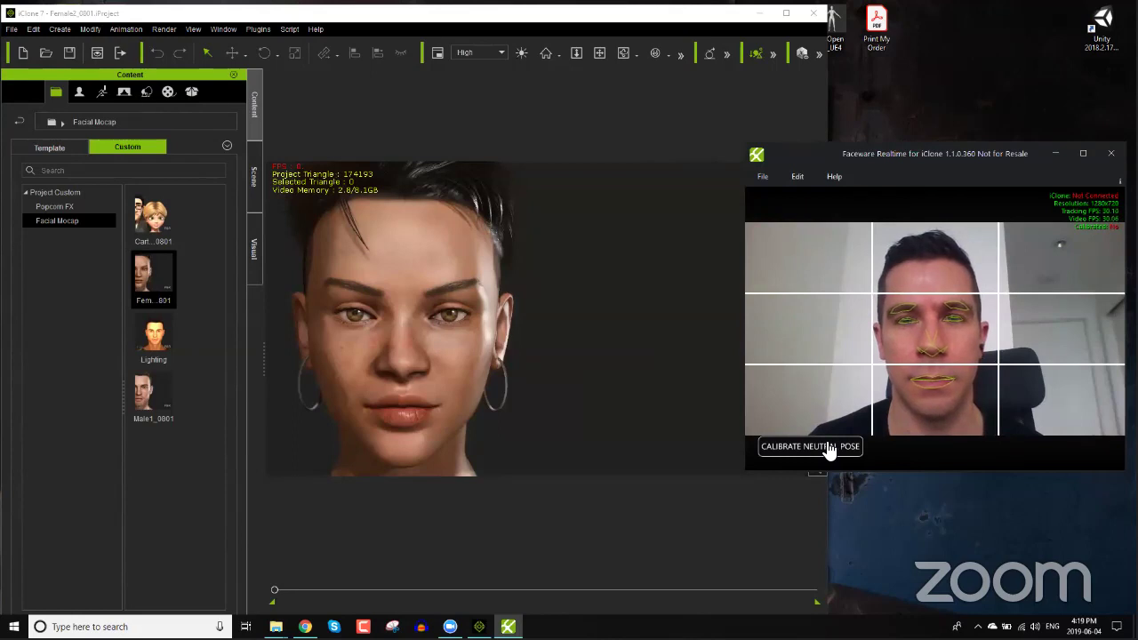
Step: Calibrate the neutral face pose in Faceware Realtime, calibrate the face again, and disable the grid overlay
left_click(827, 447)
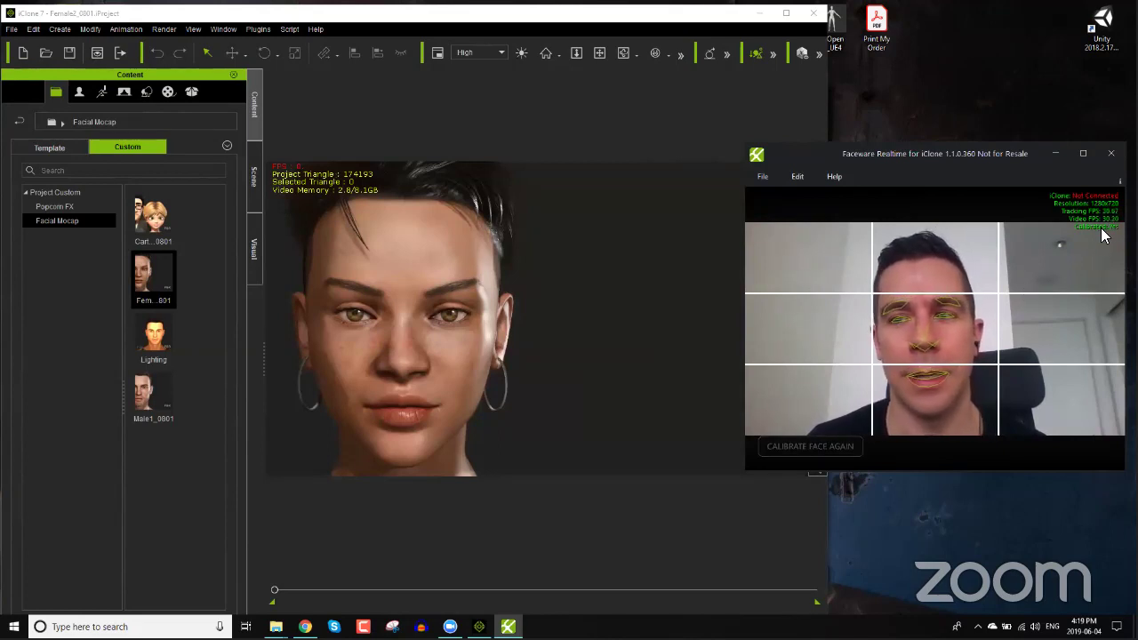
left_click(799, 447)
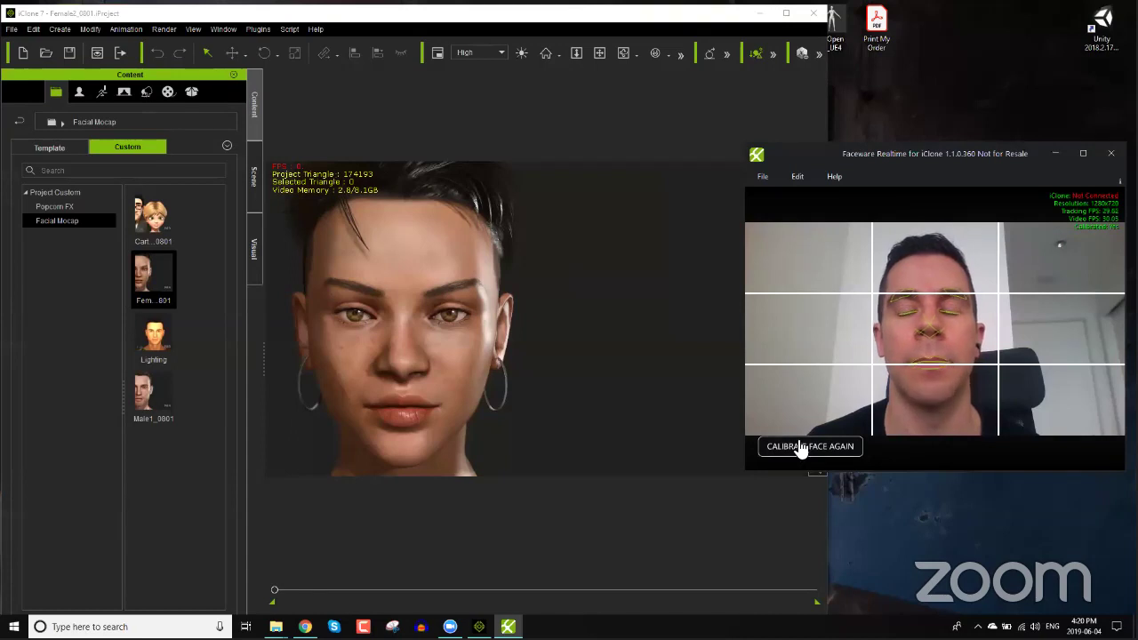
left_click(800, 179)
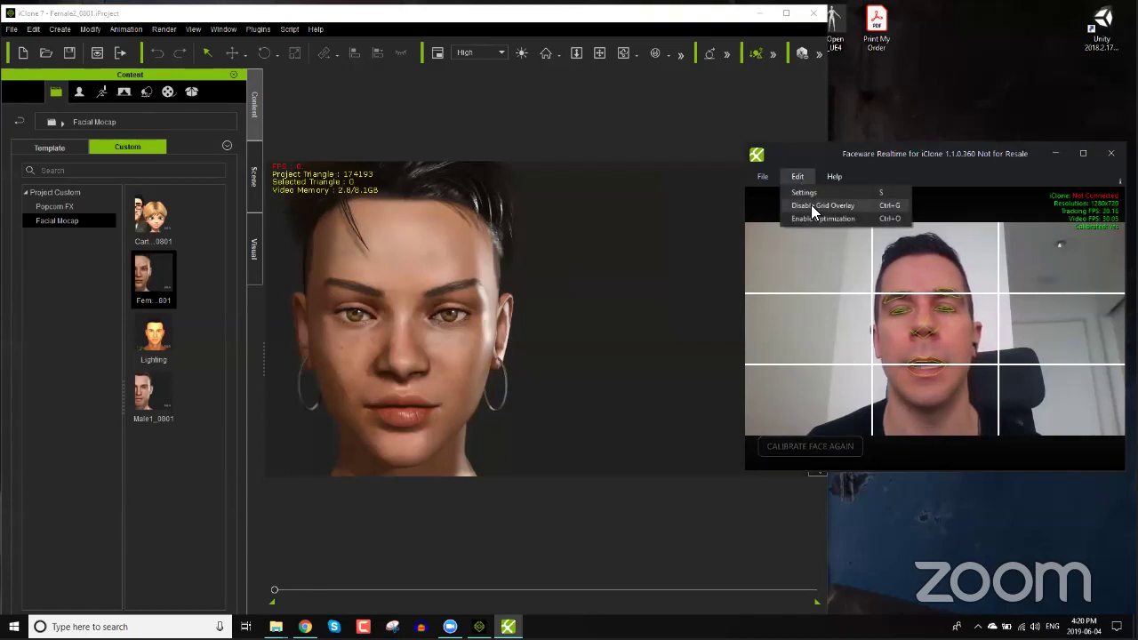
left_click(810, 205)
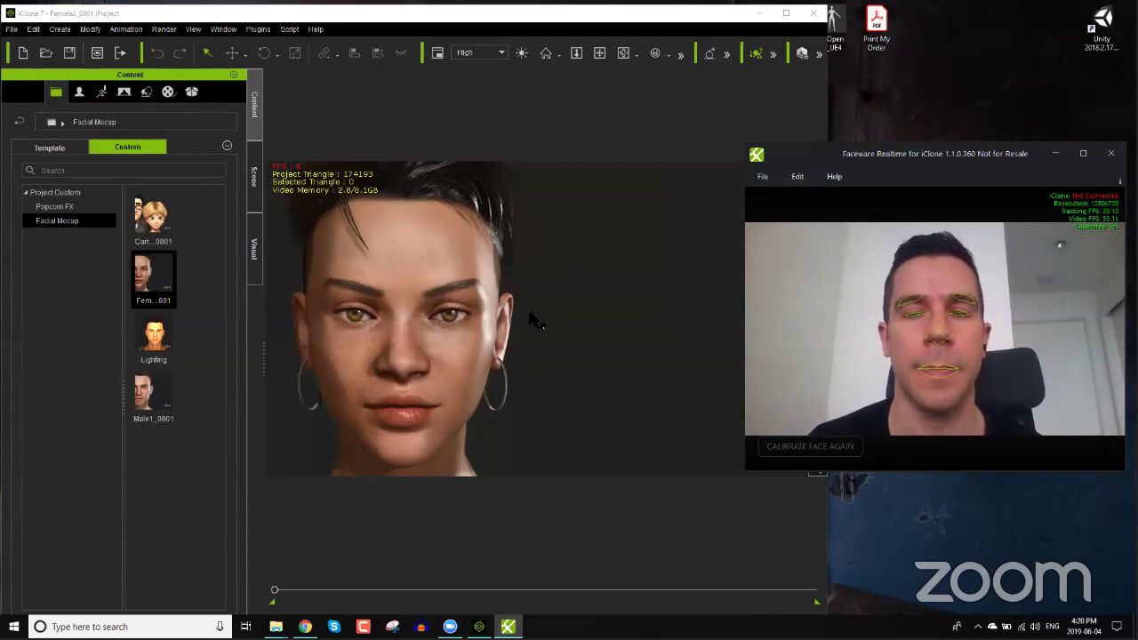
Step: Switch to iClone 7, review Motion LIVE's Panel Display Setting options without changing them, and close them
left_click(428, 284)
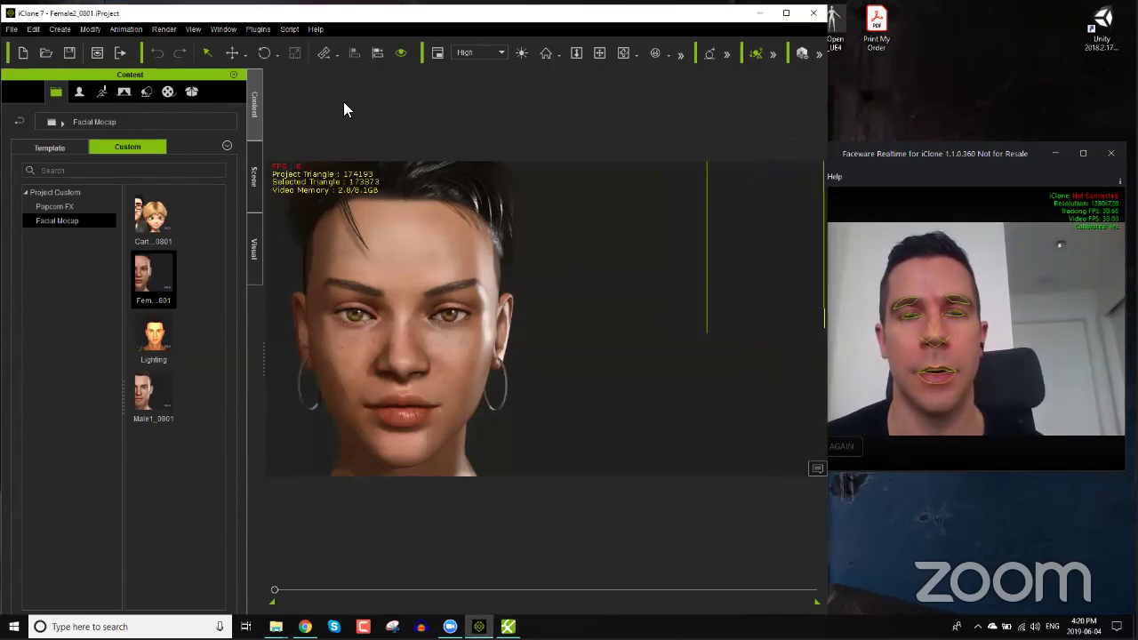
left_click(258, 29)
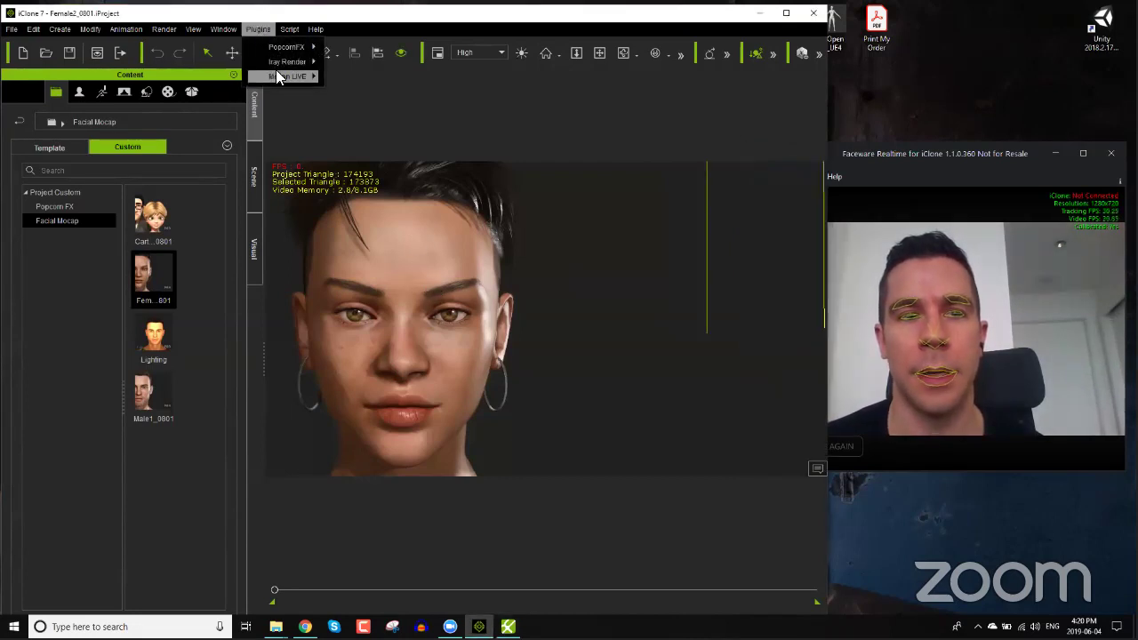
mouse_move(276, 75)
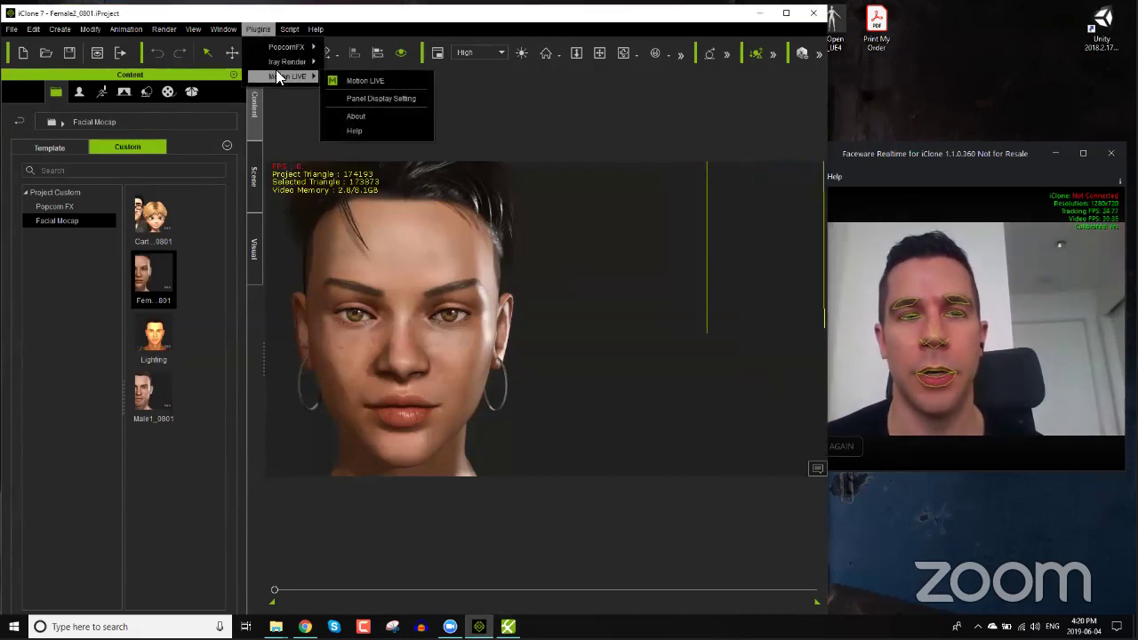
left_click(396, 97)
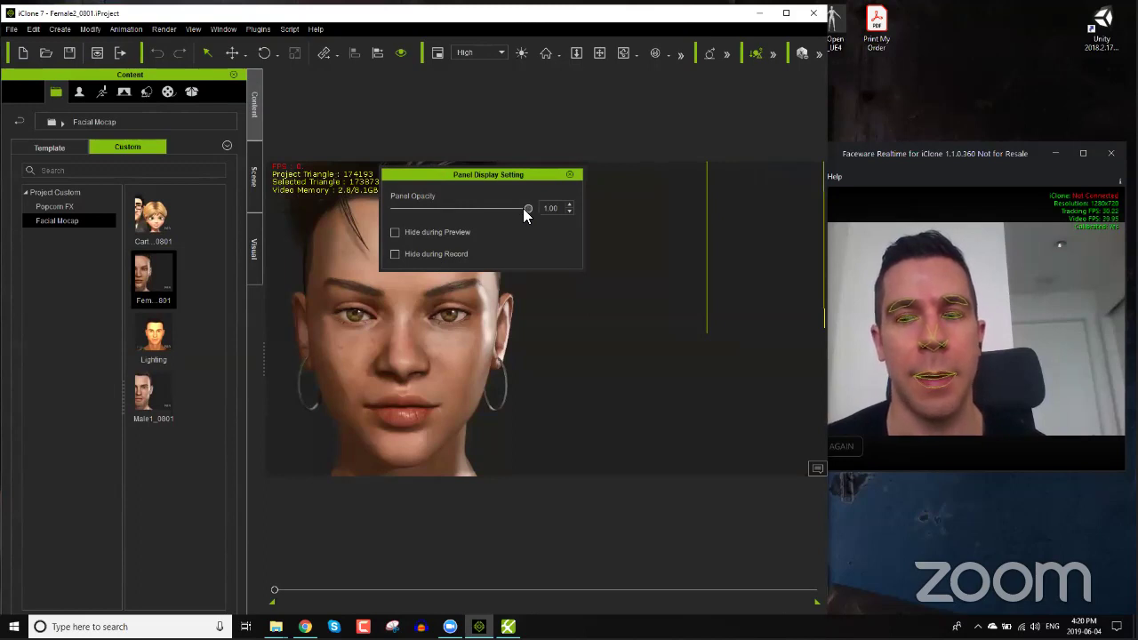
left_click(569, 175)
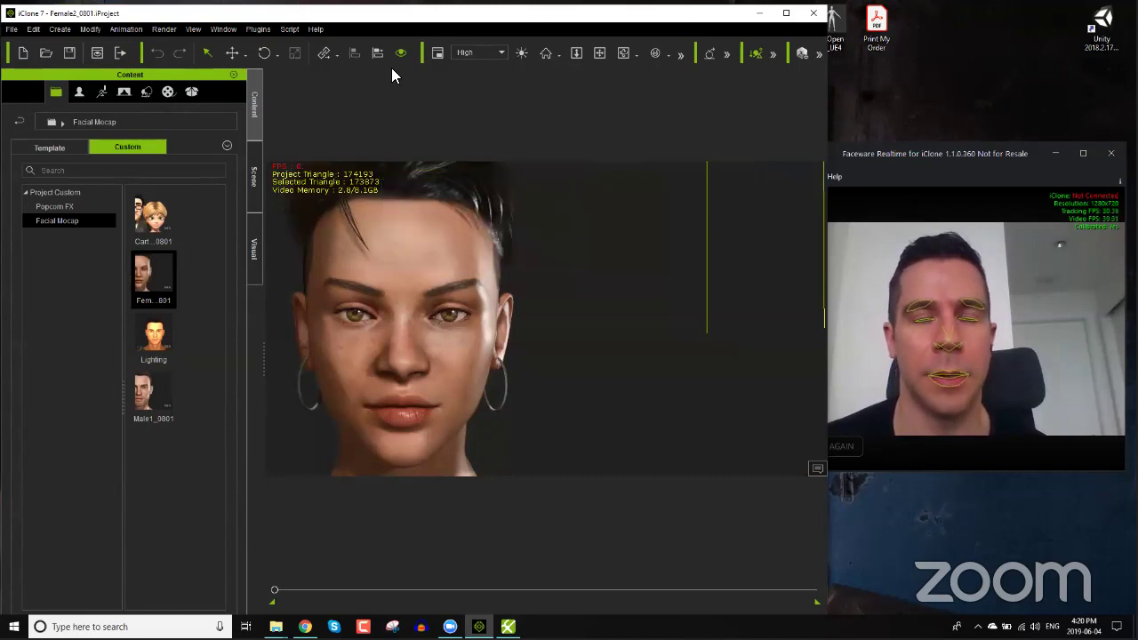
Step: Open the Motion LIVE plugin for the Female_2 character
left_click(263, 32)
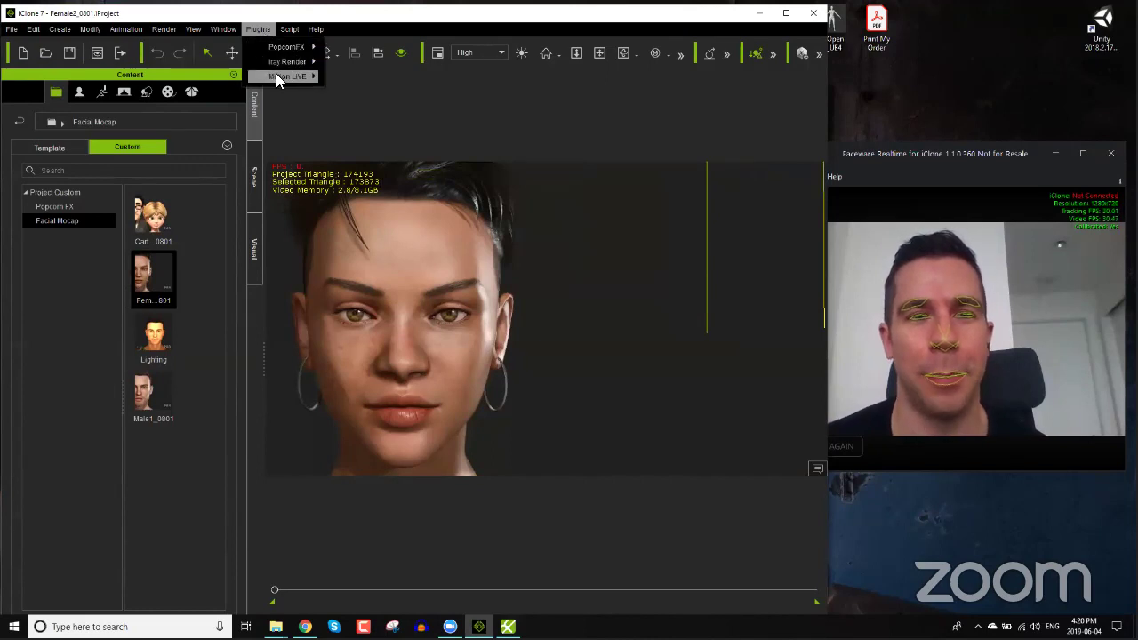
mouse_move(291, 76)
left_click(362, 80)
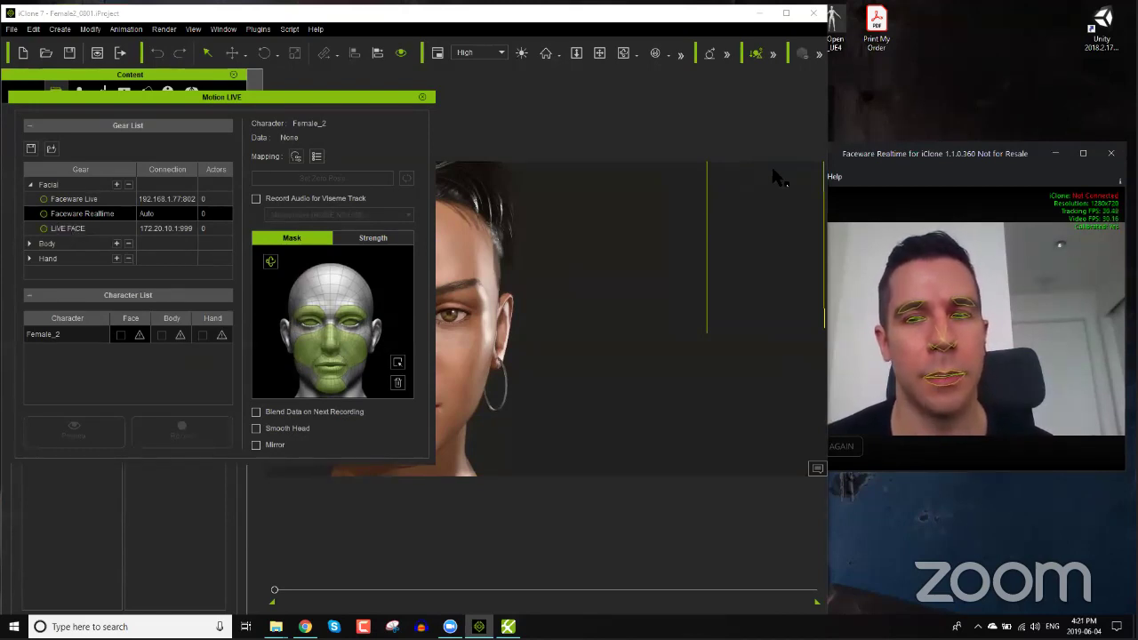
Step: Activate the Faceware Realtime gear connection in Motion LIVE and assign it as the face data source for Female_2
left_click(892, 160)
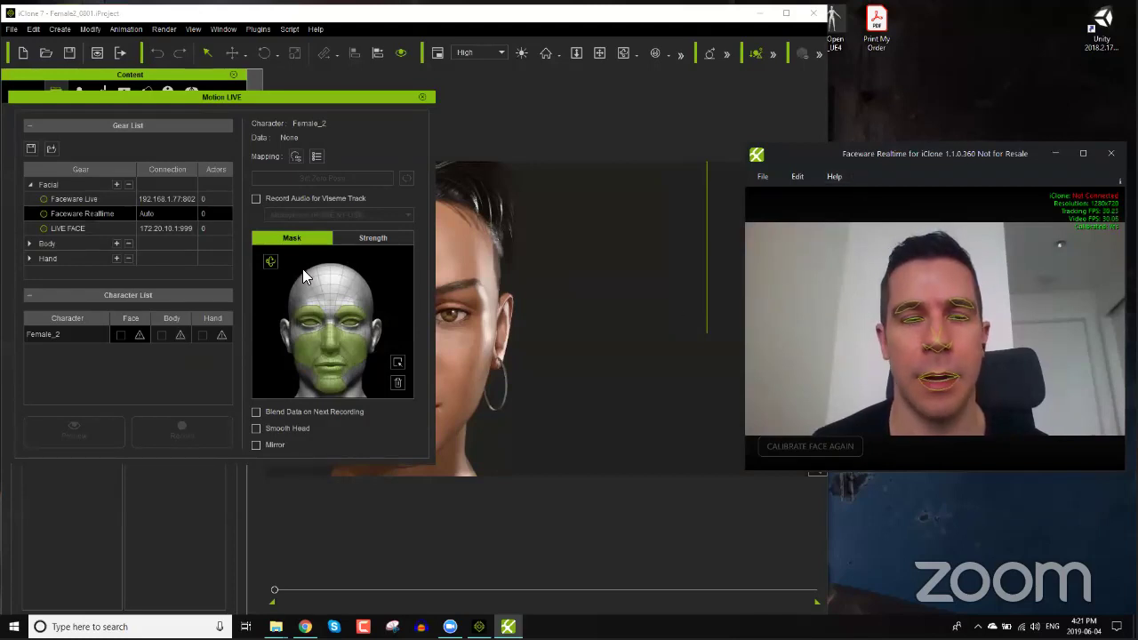
left_click(42, 214)
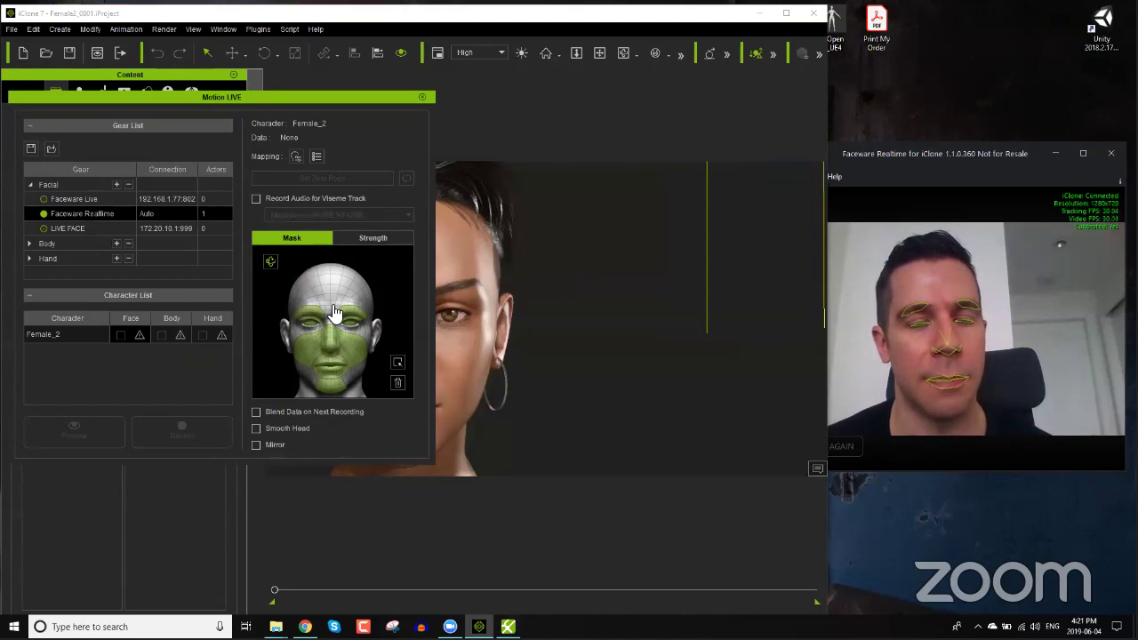
left_click(142, 336)
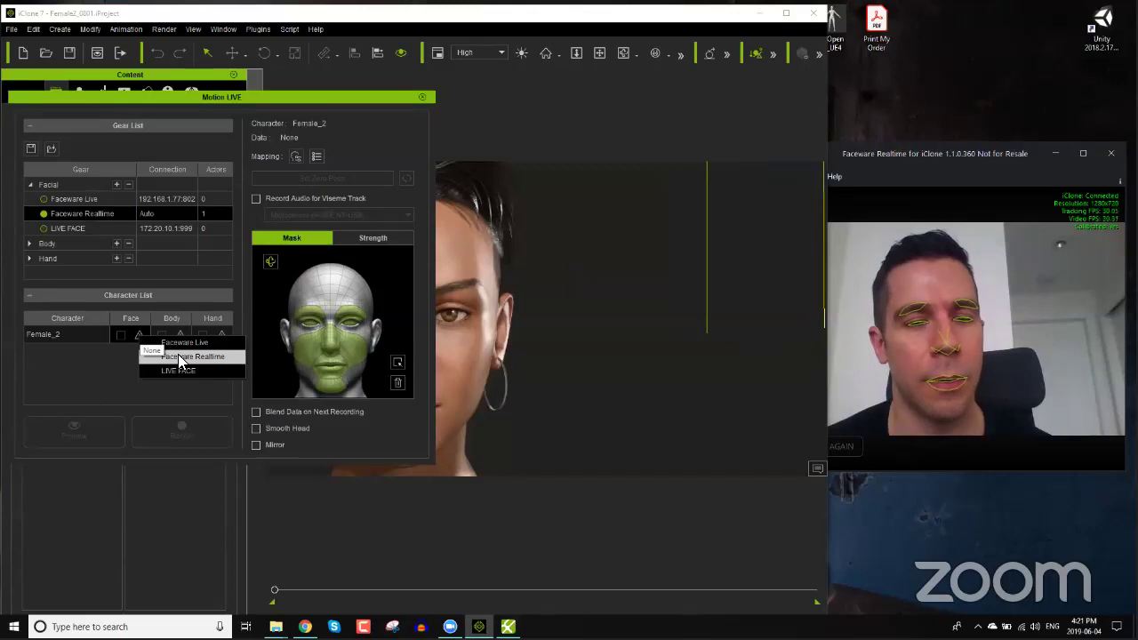
left_click(177, 356)
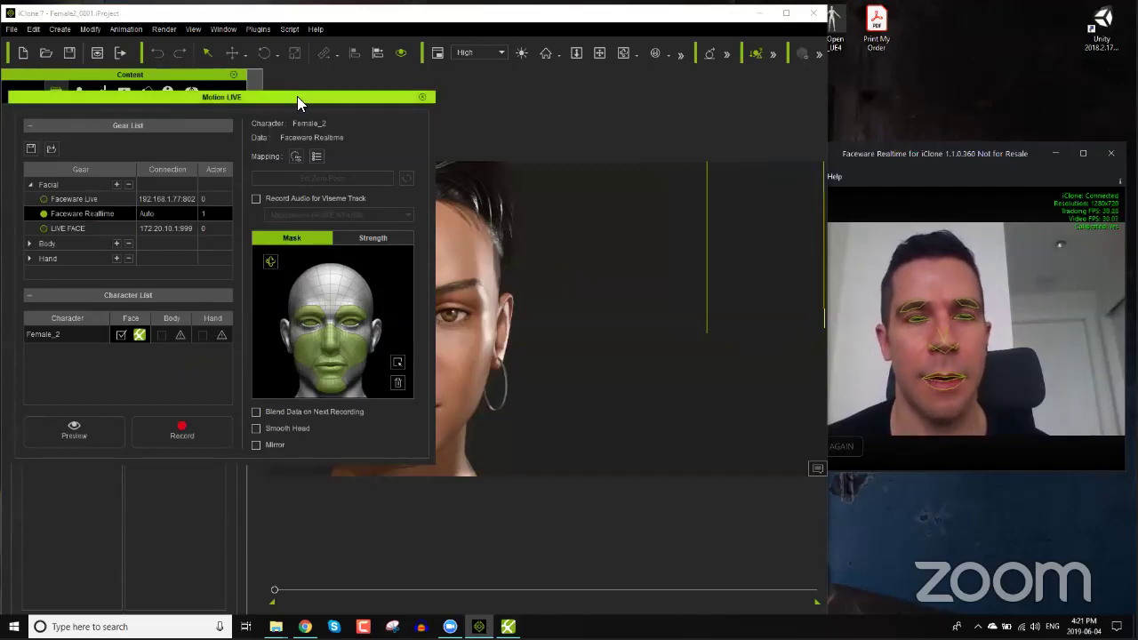
Step: Arrange Motion LIVE beneath the Faceware Realtime window so the character, webcam feed, and preview and record controls are all visible
left_click_drag(297, 96, 997, 291)
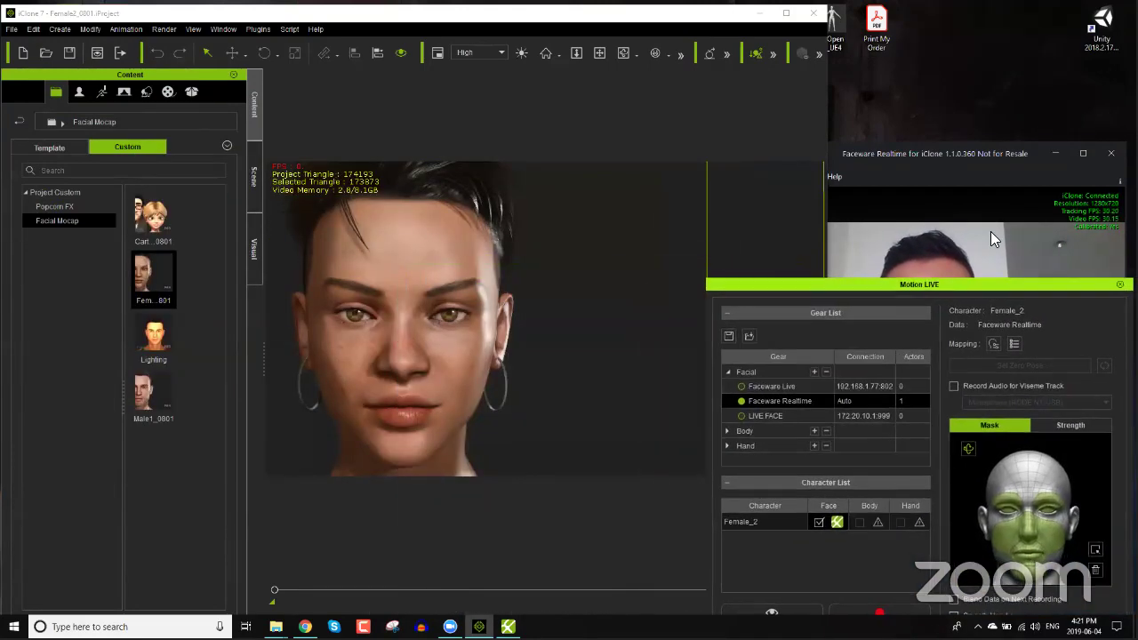
left_click(987, 151)
left_click_drag(986, 150, 985, 15)
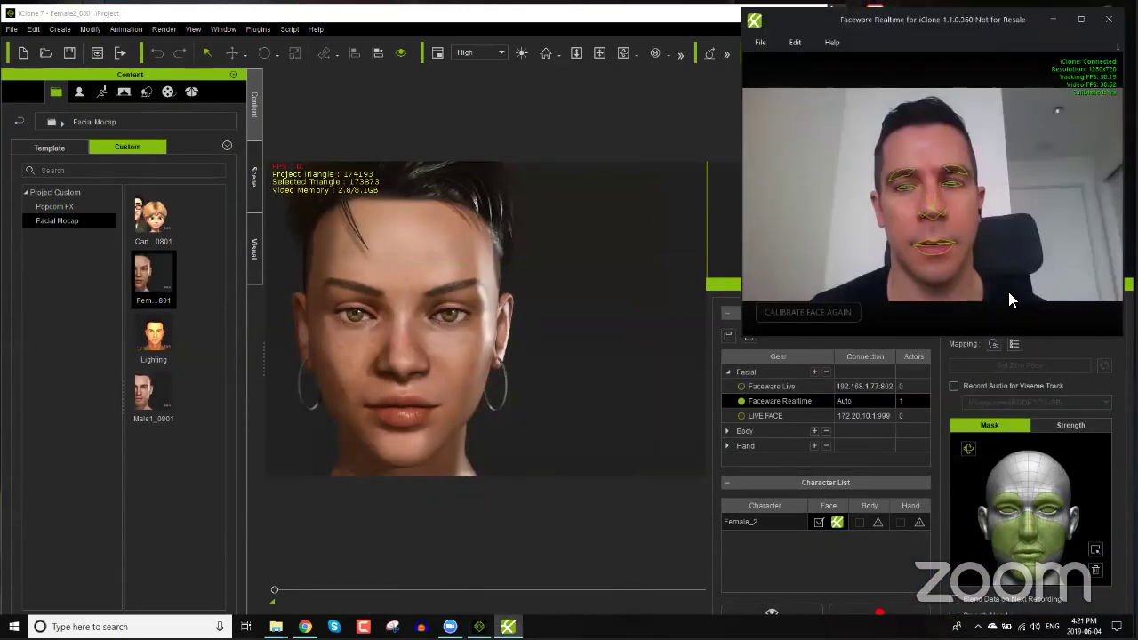
left_click(1046, 351)
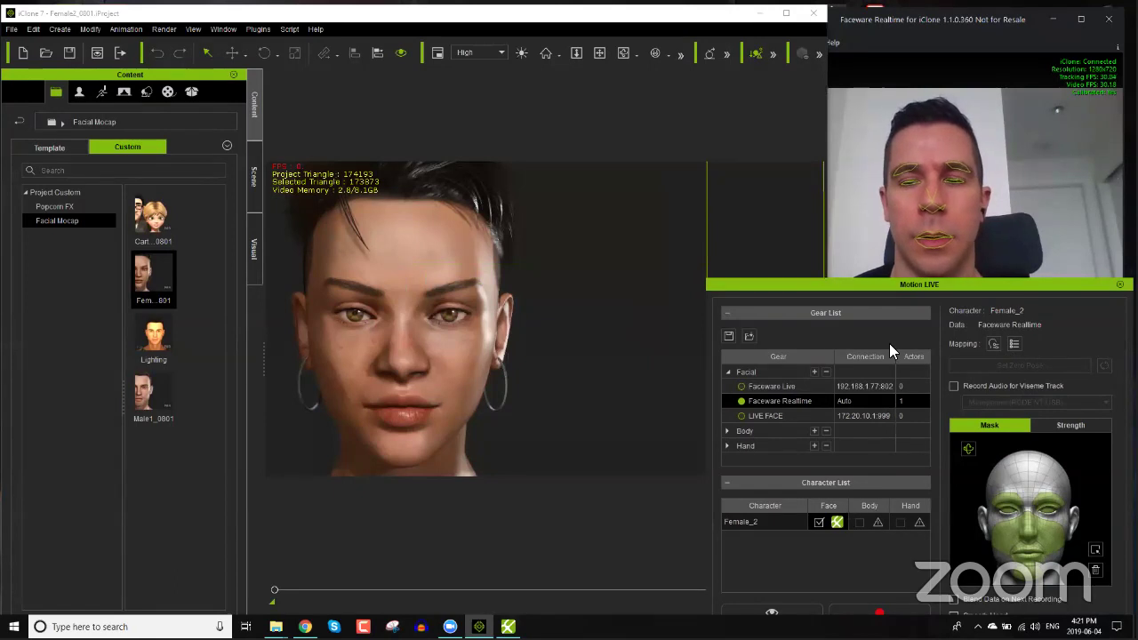
left_click(998, 31)
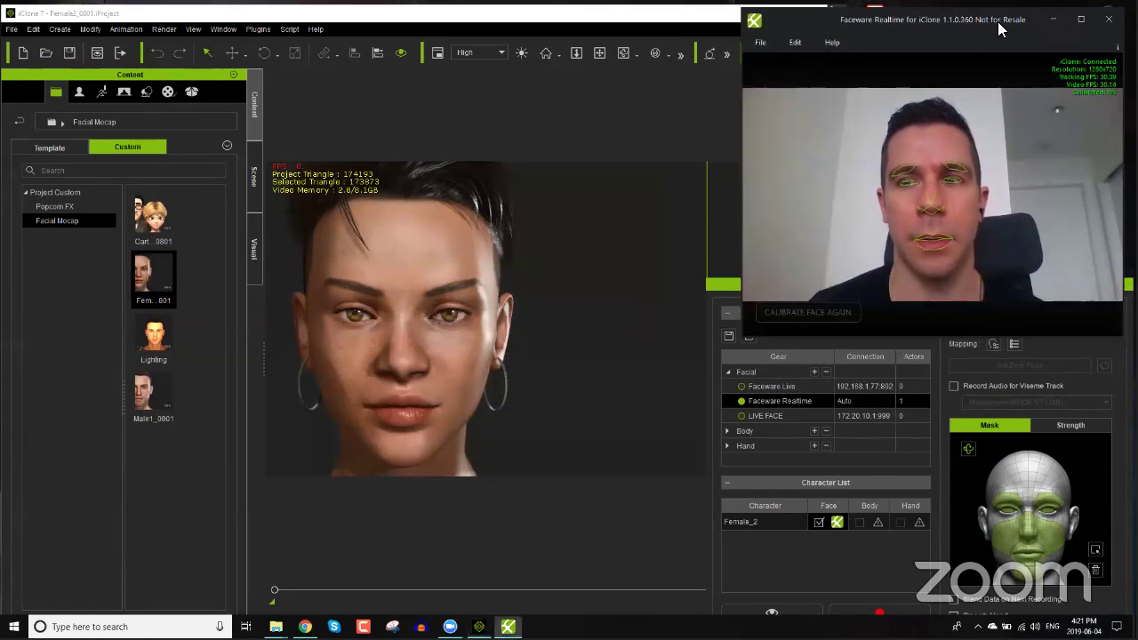
left_click_drag(997, 30, 1000, 22)
left_click(889, 334)
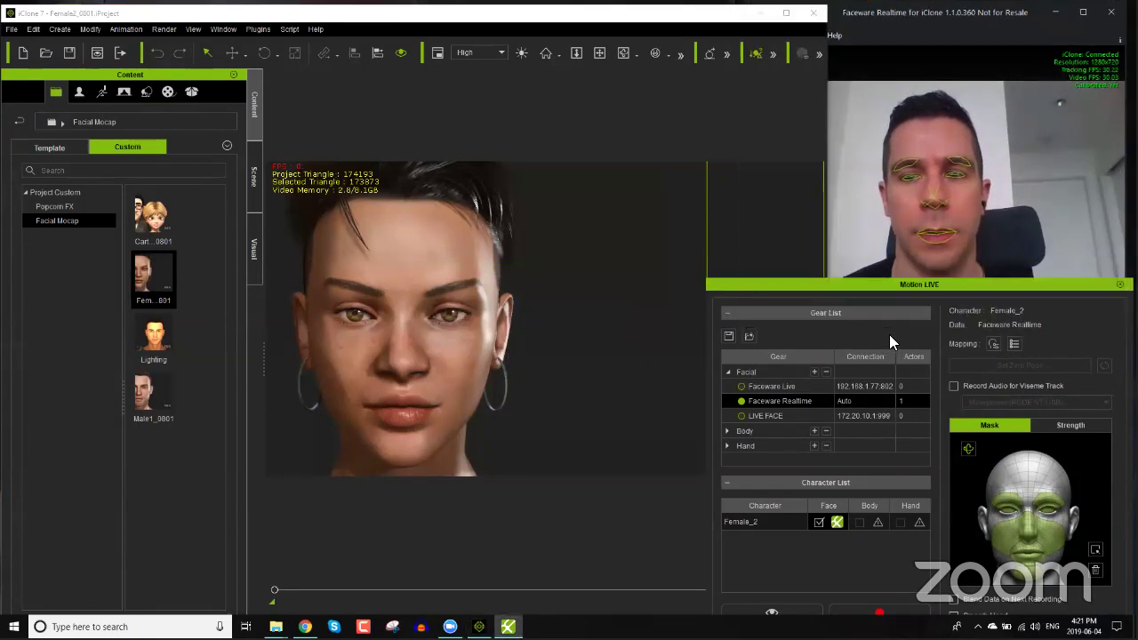
left_click_drag(906, 283, 904, 269)
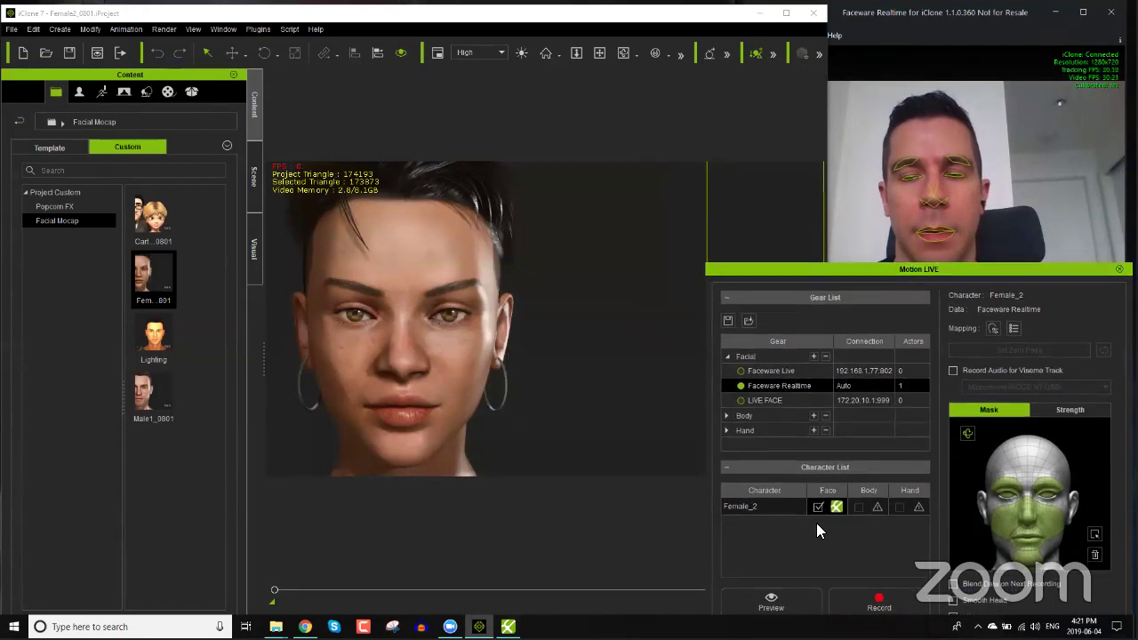
Step: Preview the live facial capture on Female_2, stop it, and inspect the tracking data received from Faceware Realtime
left_click(780, 597)
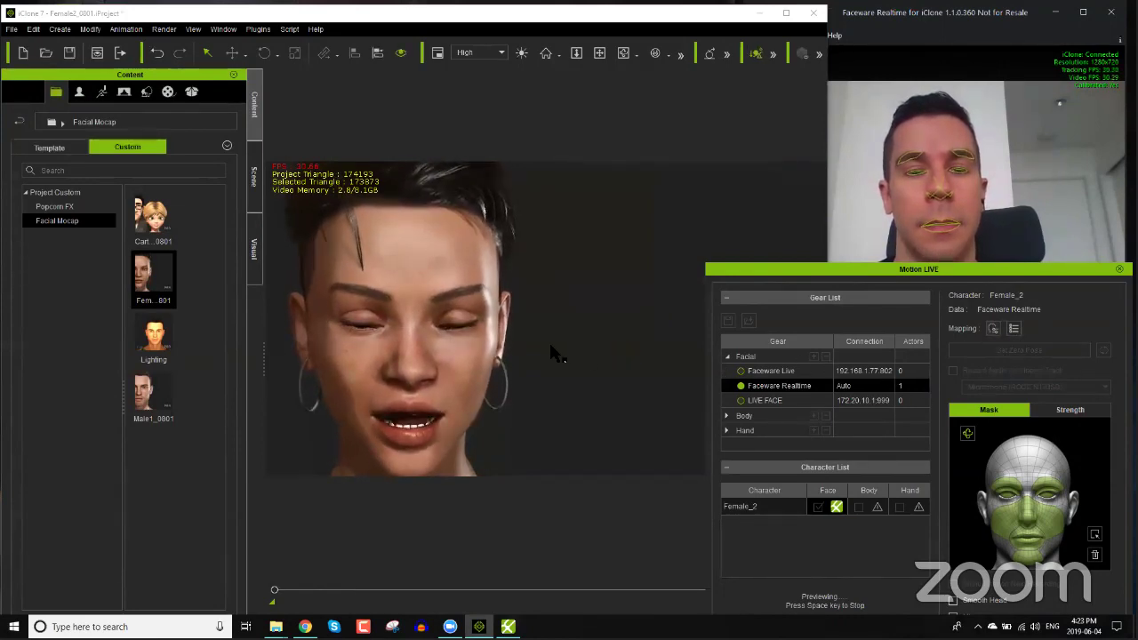
key("space")
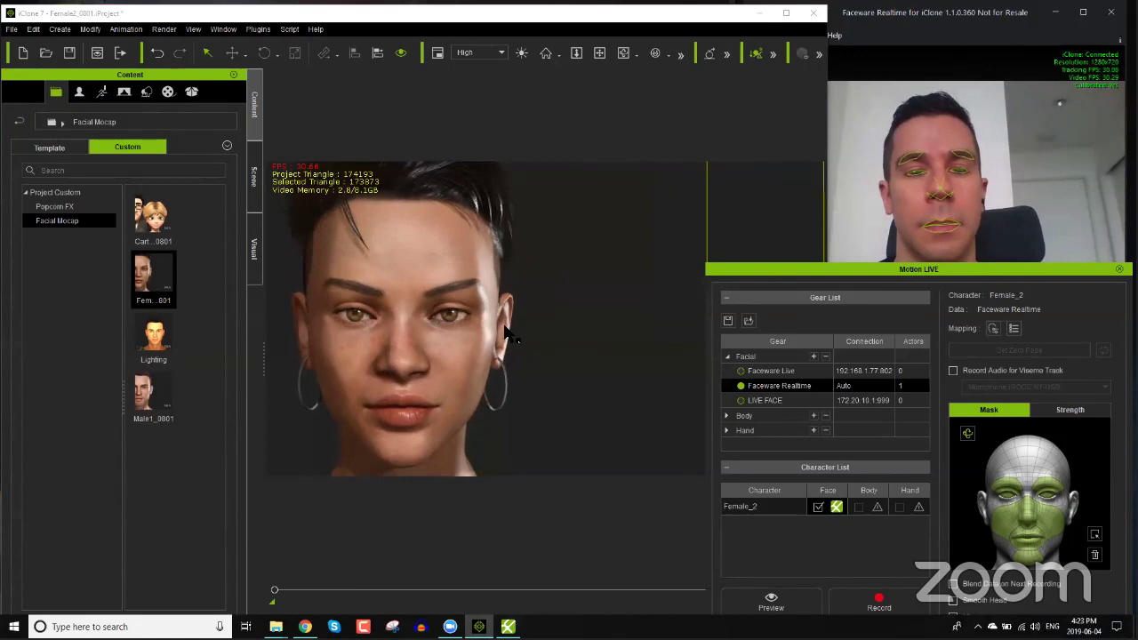
left_click(1014, 329)
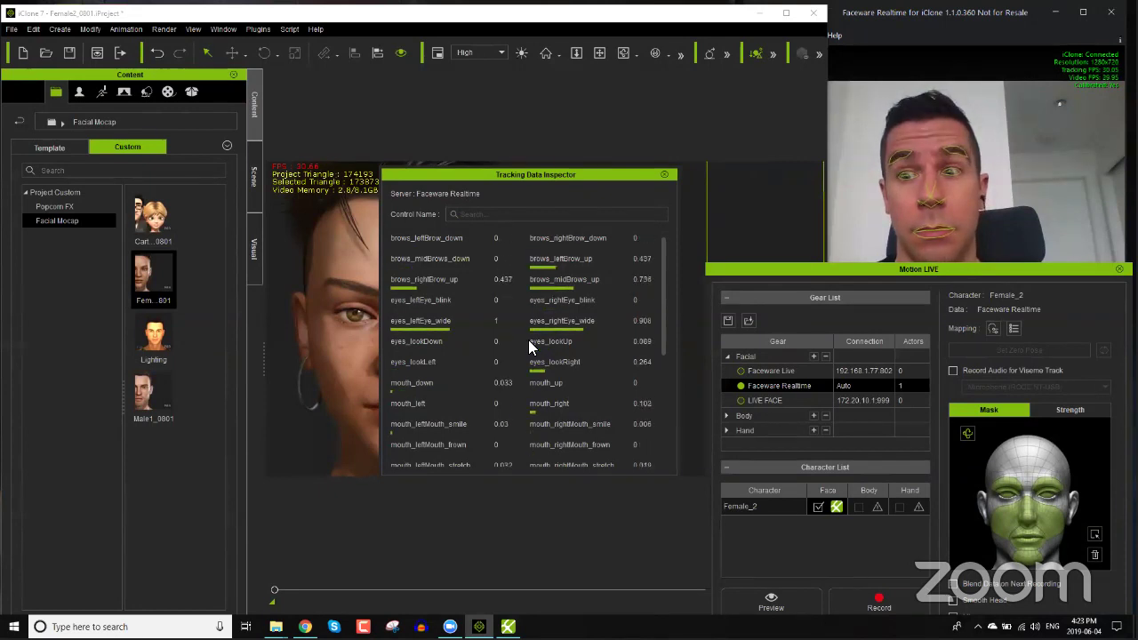
left_click(664, 175)
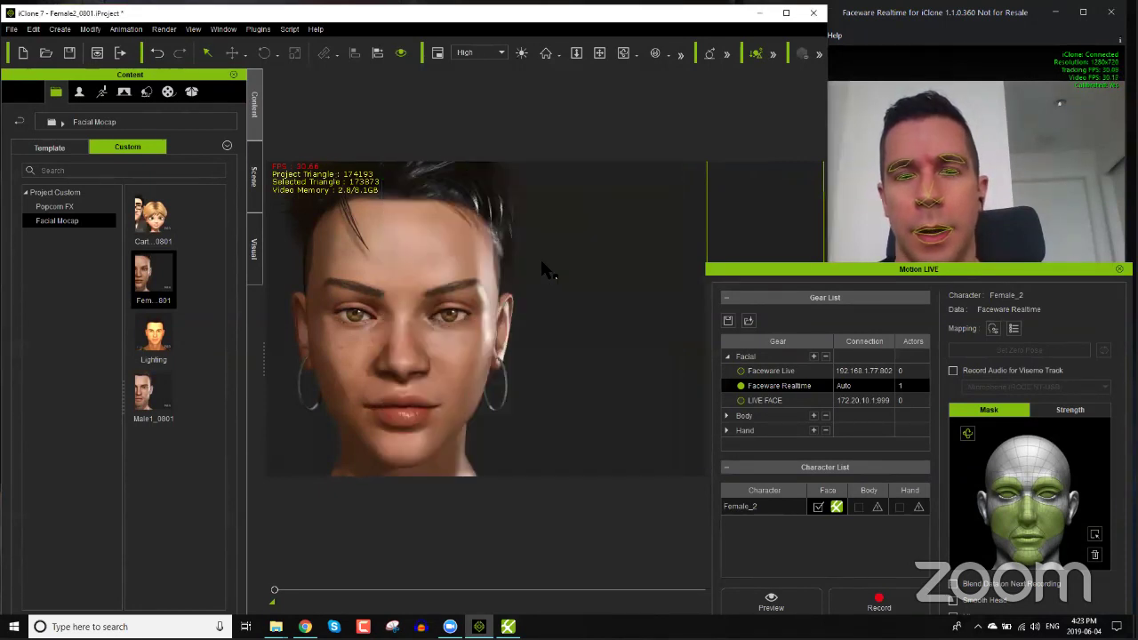
Step: Examine the jaw_open control's Face, Jaw, Head and Eye, and Custom sliders in the Expression Mapping Panel, and close it
left_click(992, 329)
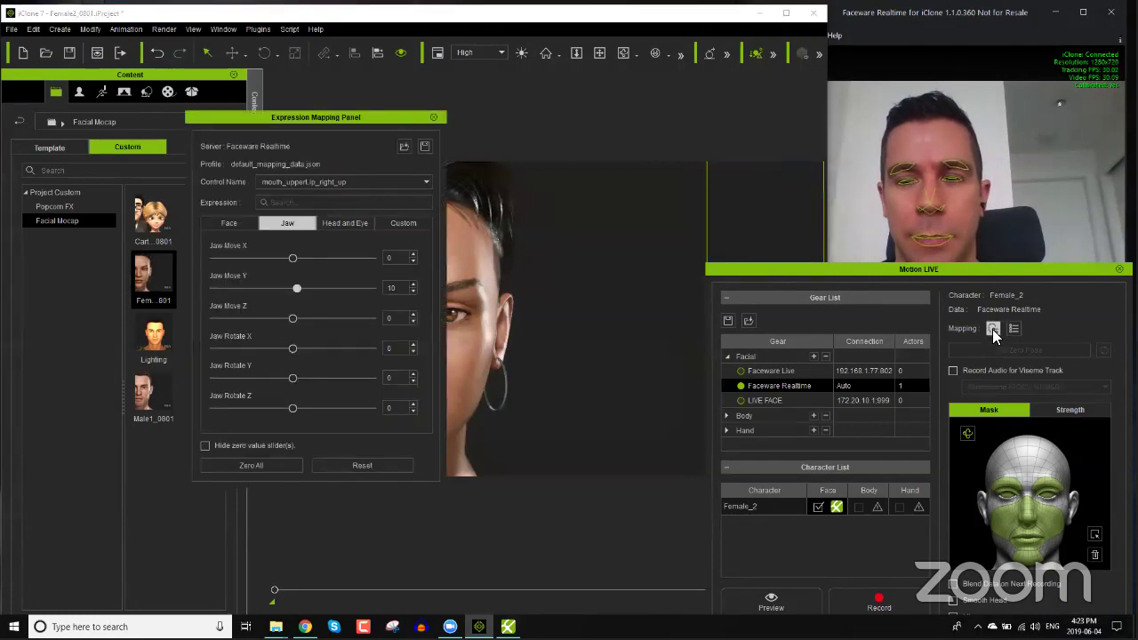
left_click(301, 181)
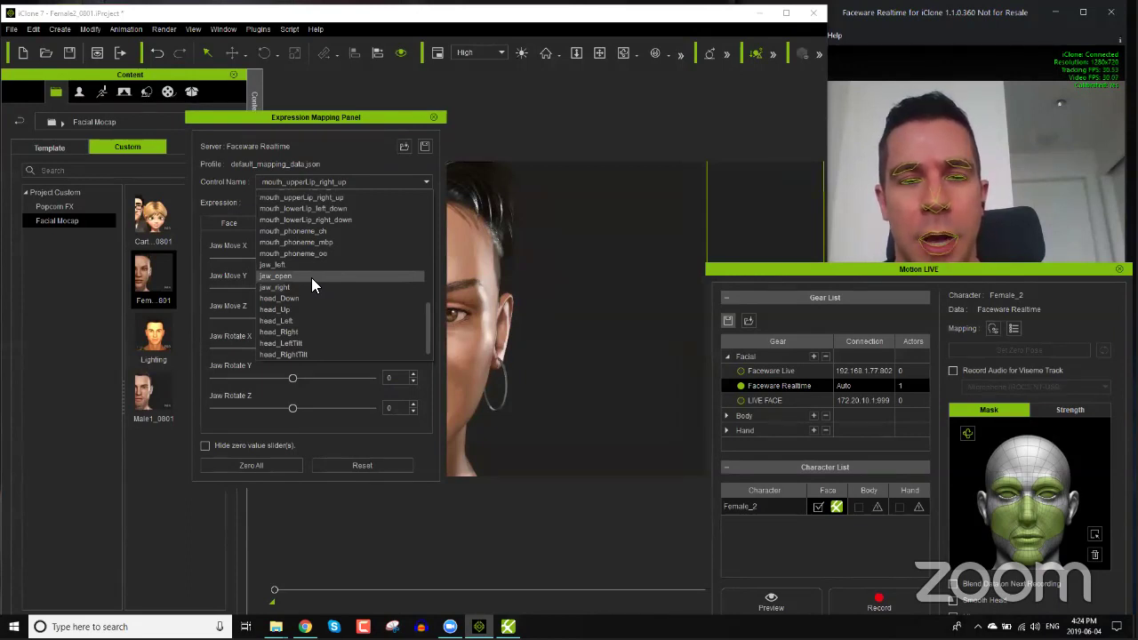
left_click(297, 276)
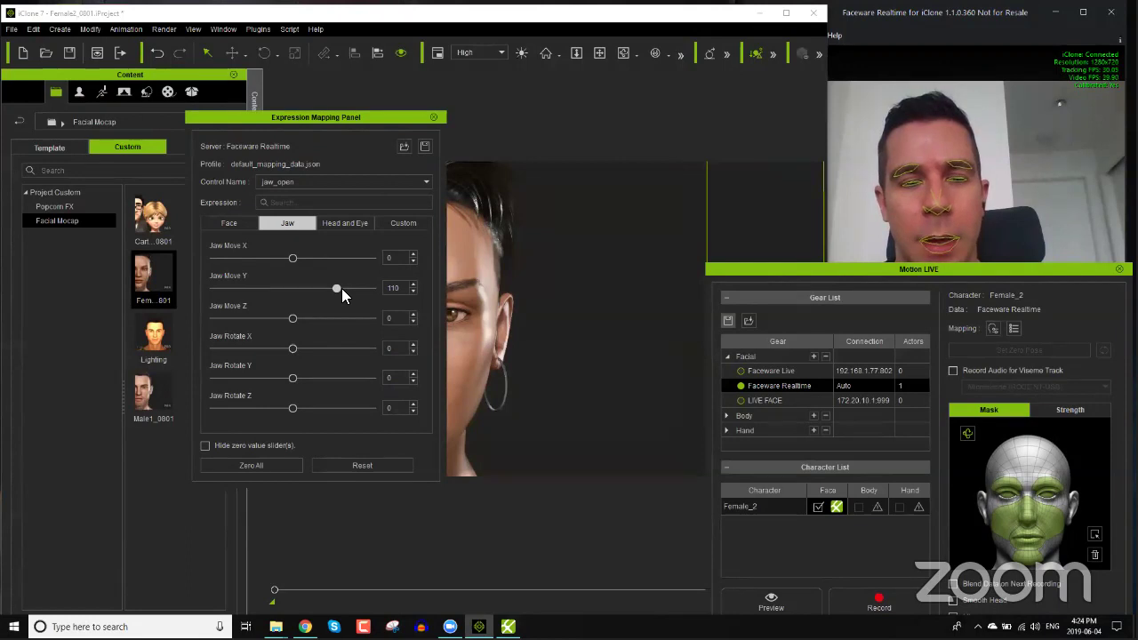
left_click(242, 226)
left_click(336, 224)
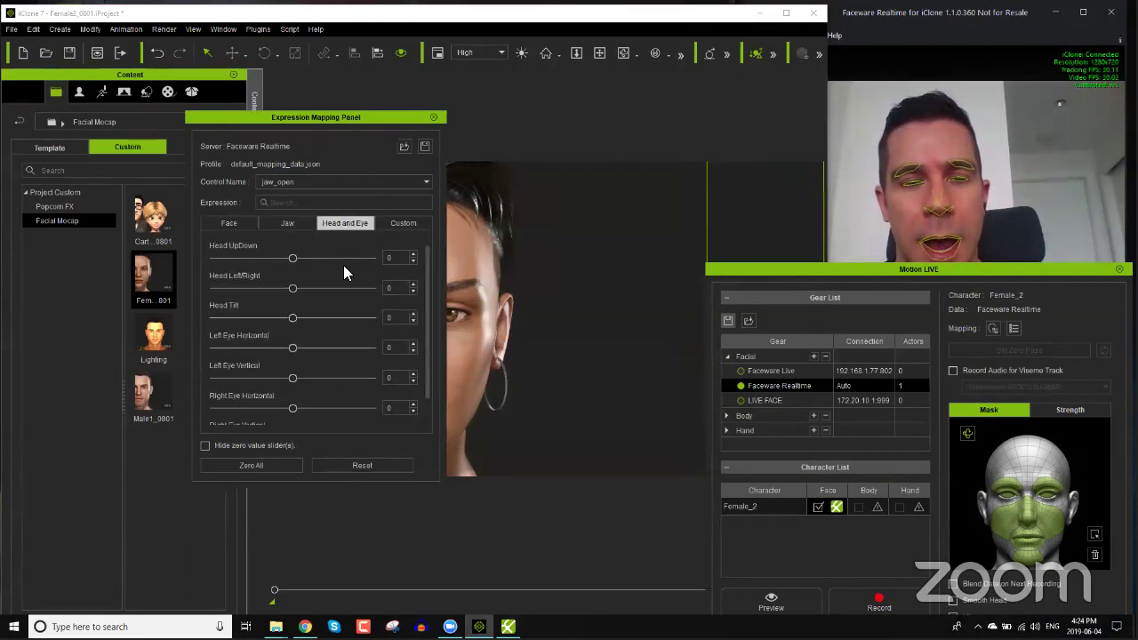
left_click(398, 226)
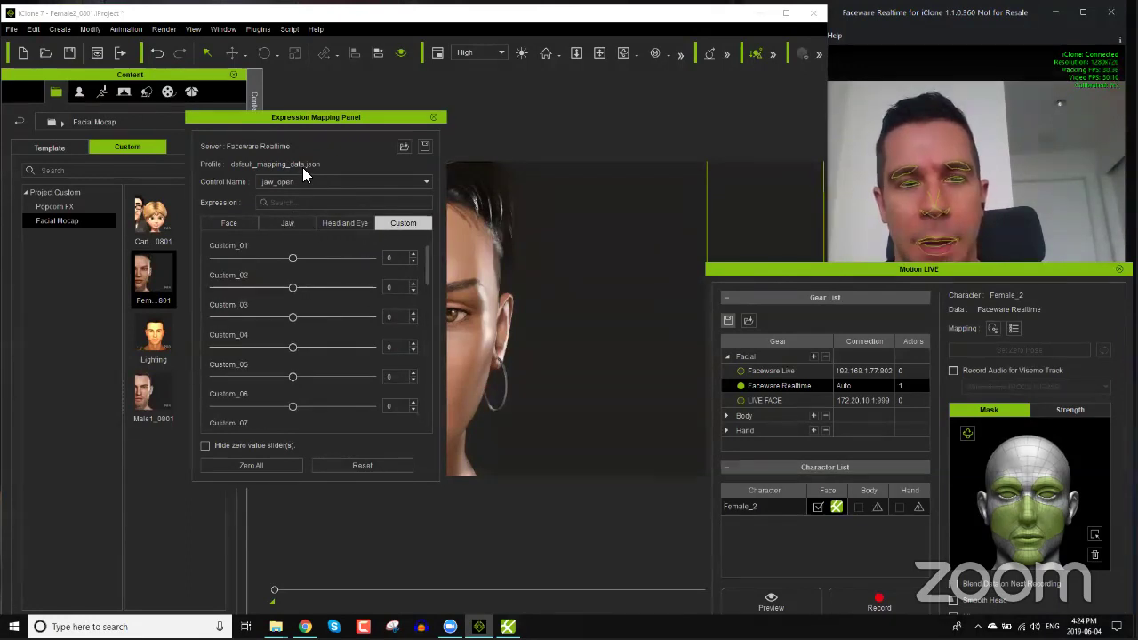
left_click(272, 222)
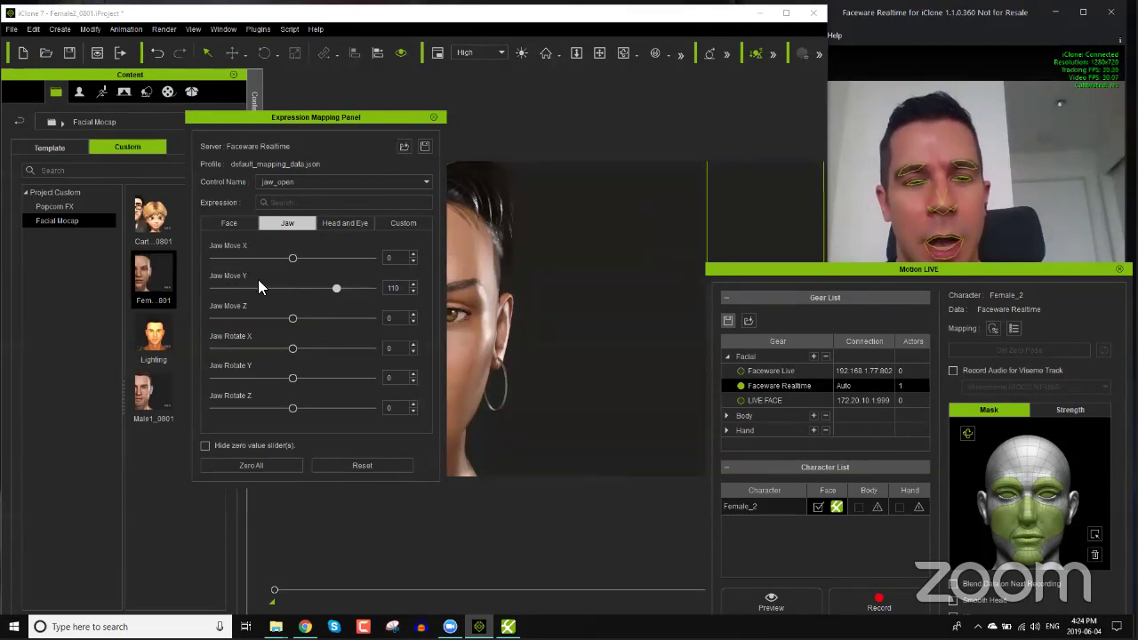
left_click(432, 118)
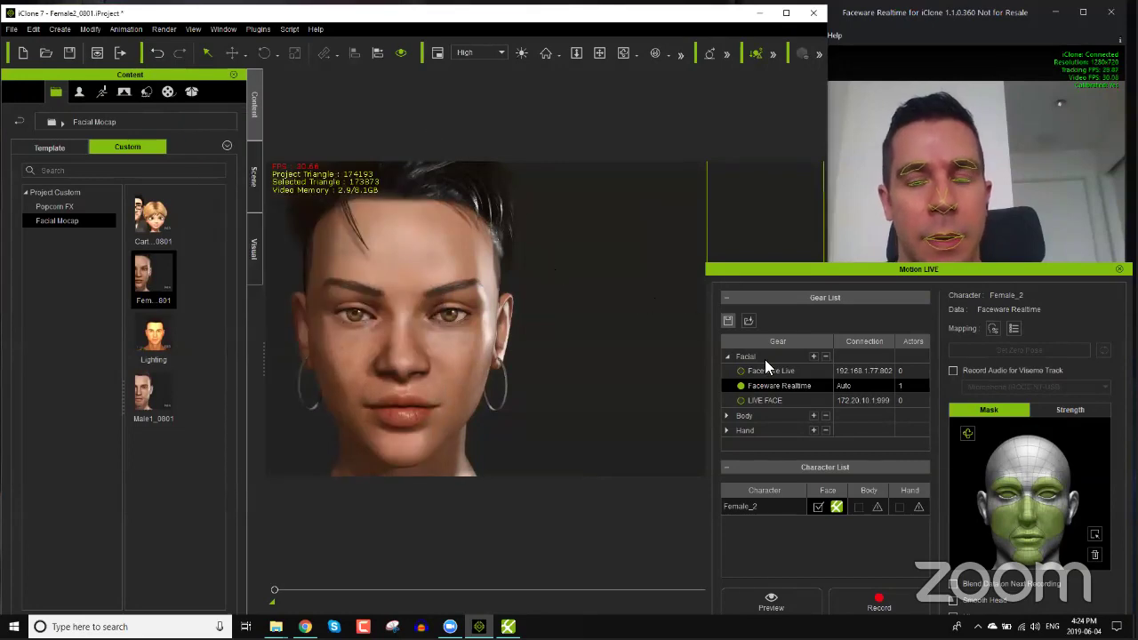
Step: Reopen the Expression Mapping Panel away from the character's face, set jaw_open's Jaw Move Y to 61, and close it
left_click(992, 328)
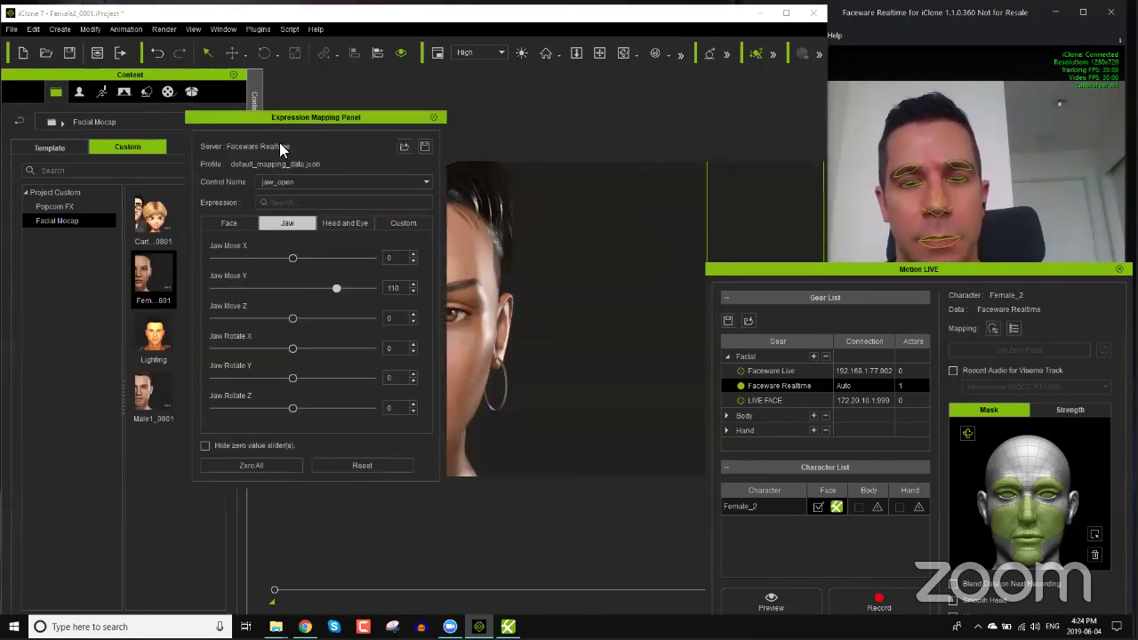
left_click_drag(286, 113, 106, 103)
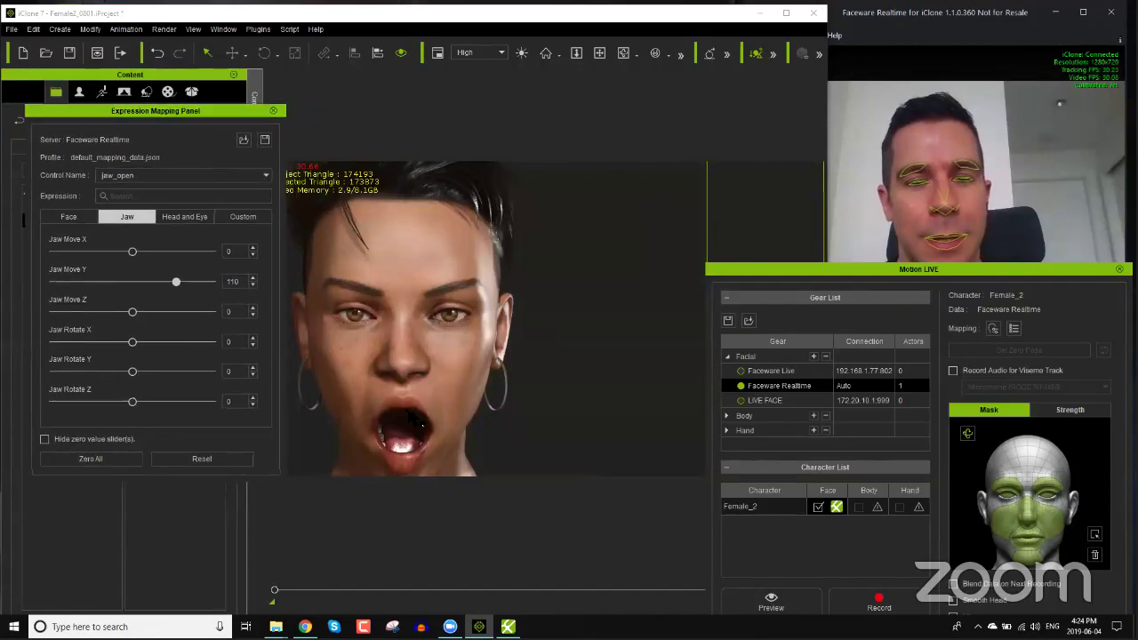
mouse_move(174, 280)
left_mouse_down()
mouse_move(112, 282)
mouse_move(154, 283)
left_mouse_up()
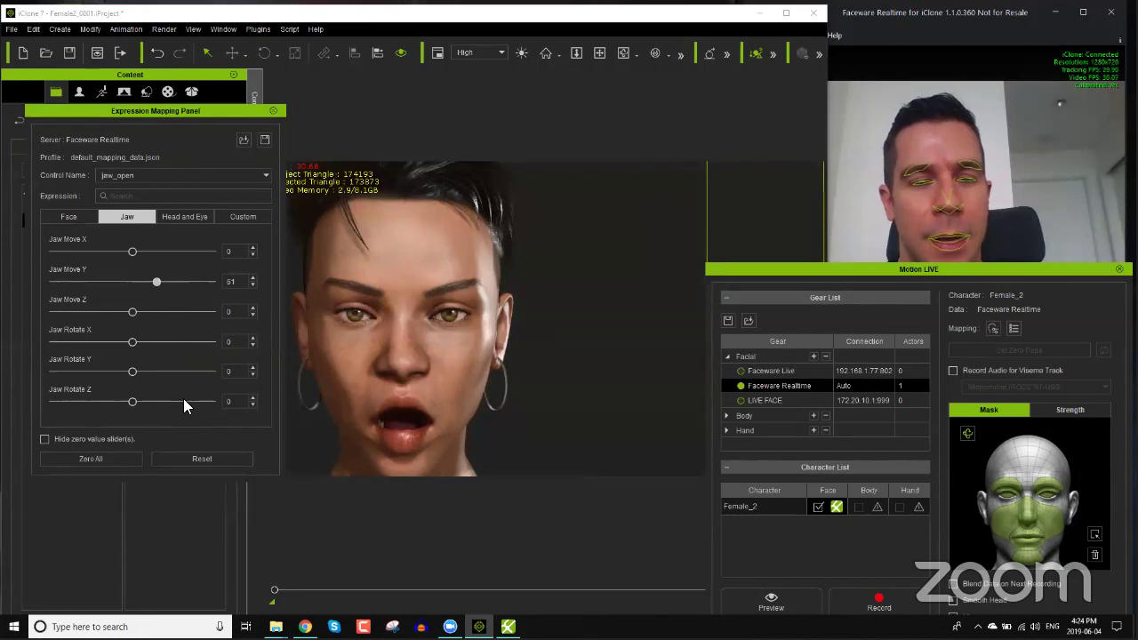
left_click(272, 111)
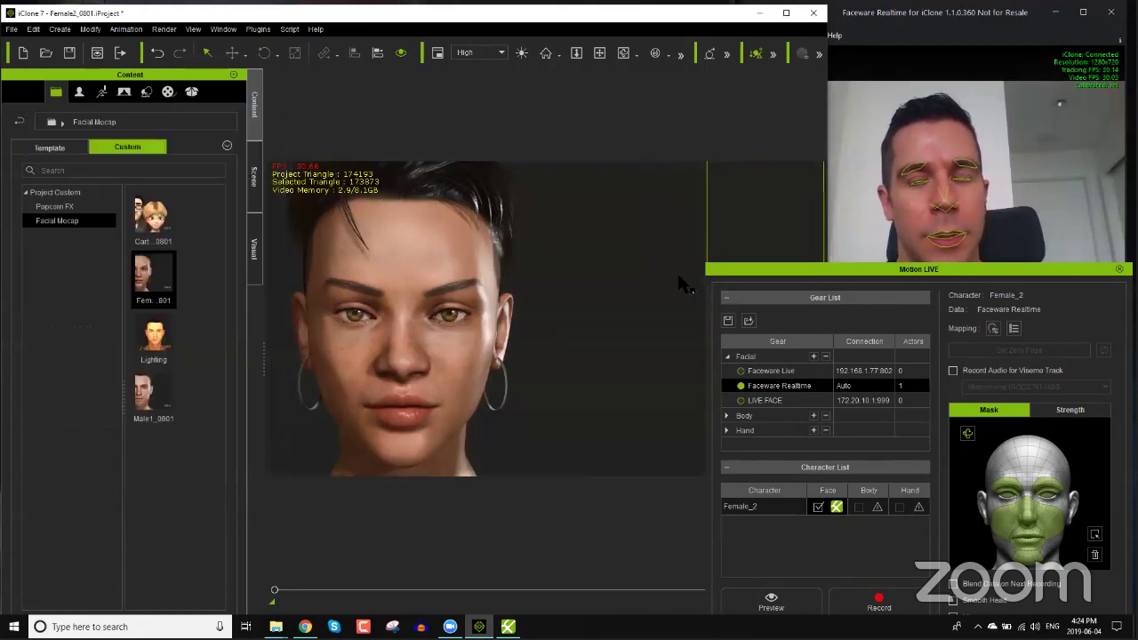
Step: Preview the live capture on Female_2, set jaw_open's Brow Raise Inner L to 174 in the Expression Mapping Panel, and close the panel
left_click(790, 593)
key("space")
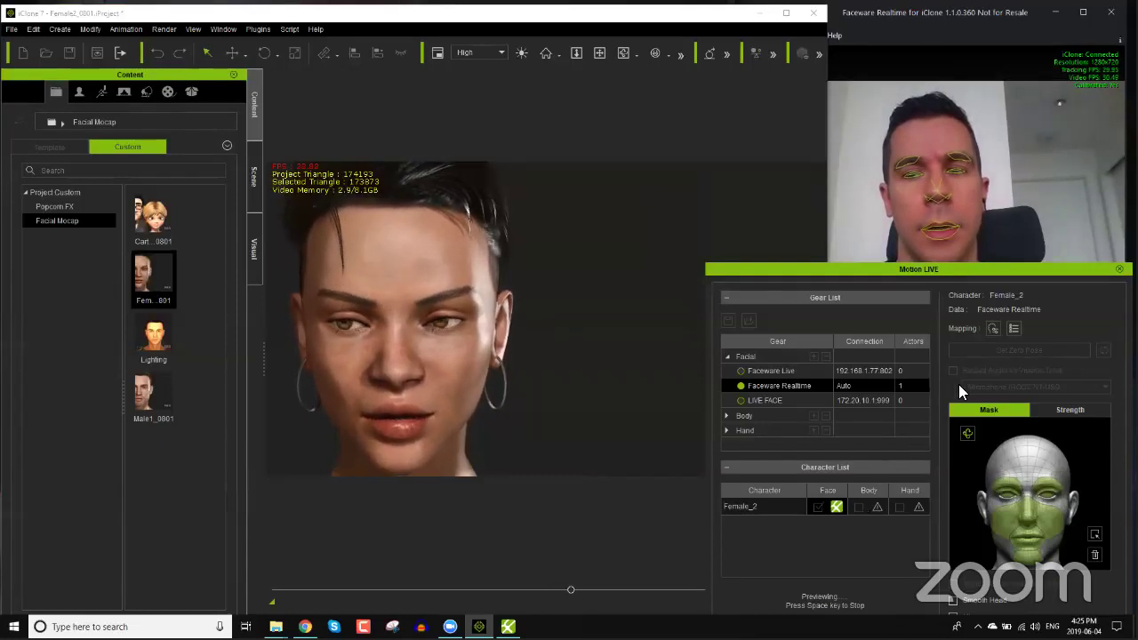
left_click(992, 328)
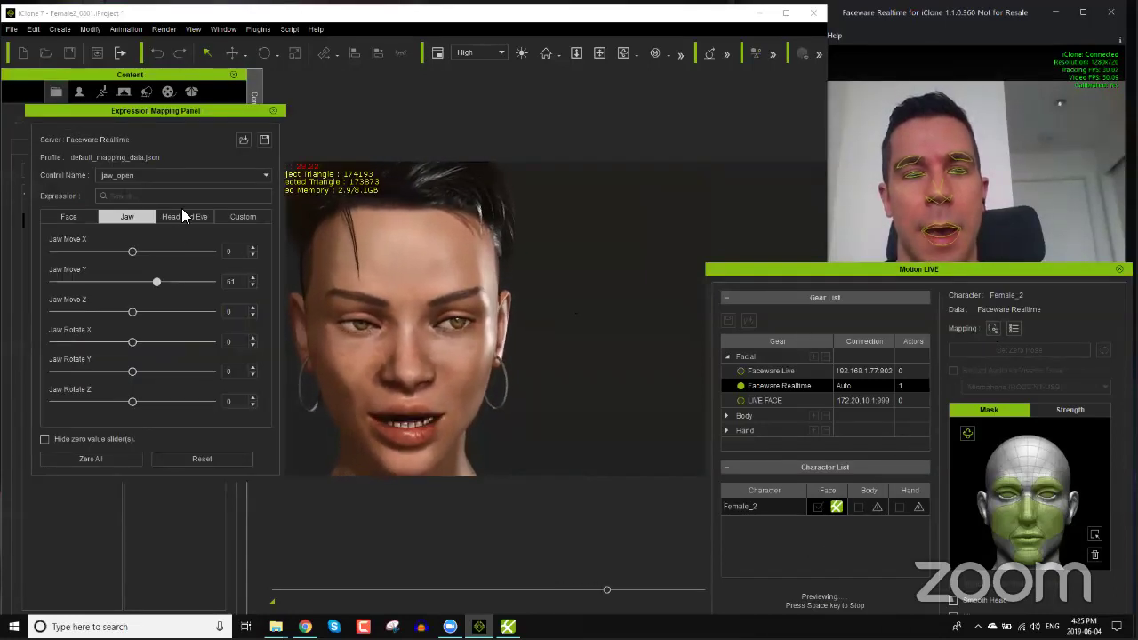
left_click(79, 215)
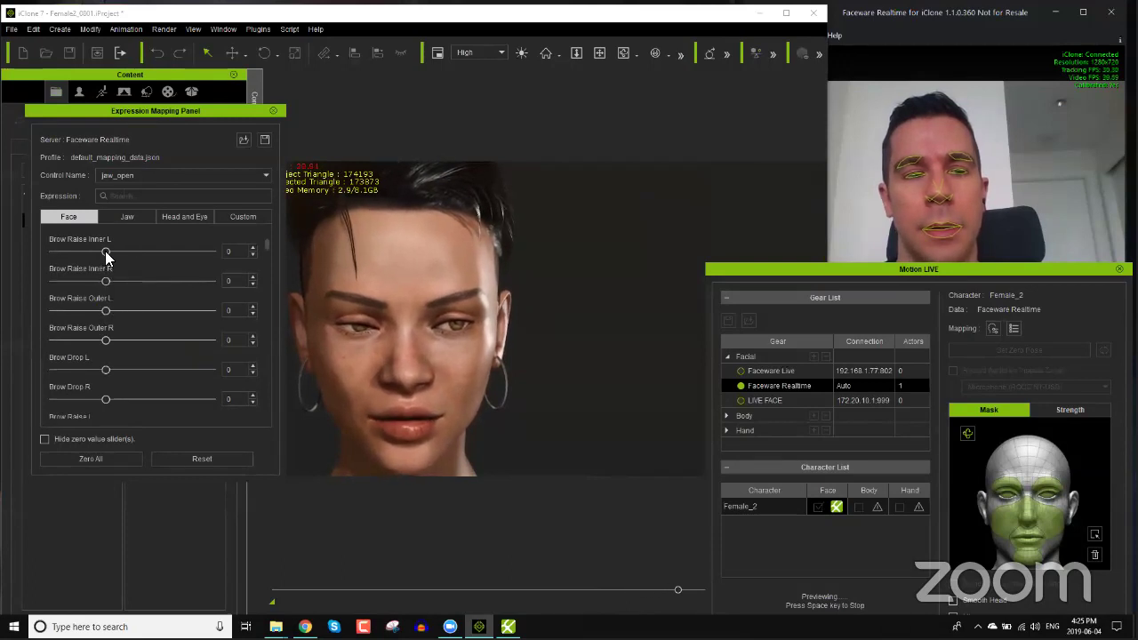
left_click_drag(105, 251, 198, 251)
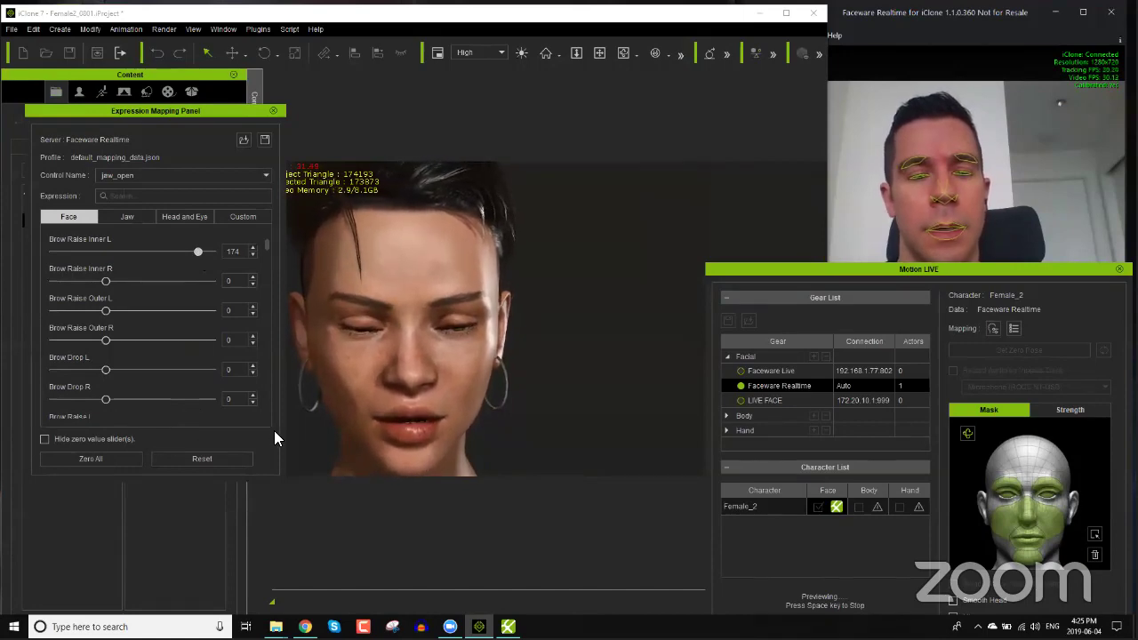
left_click(833, 592)
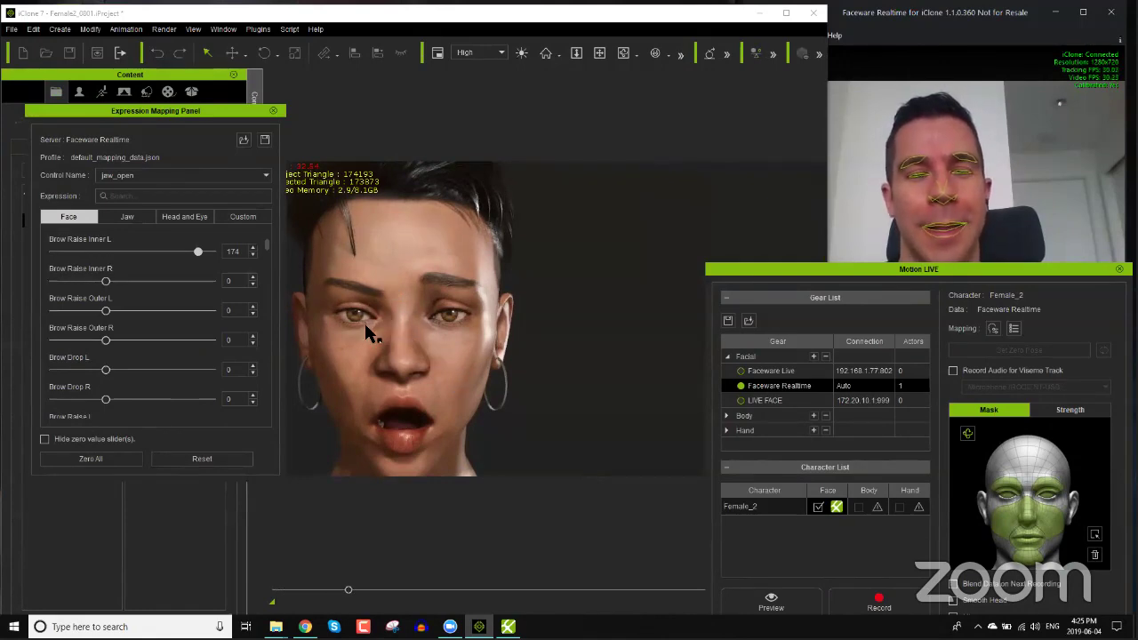
left_click(273, 110)
Step: Preview the changed mapping on Female_2, zero all of jaw_open's expression sliders, and close the Expression Mapping Panel
left_click(791, 597)
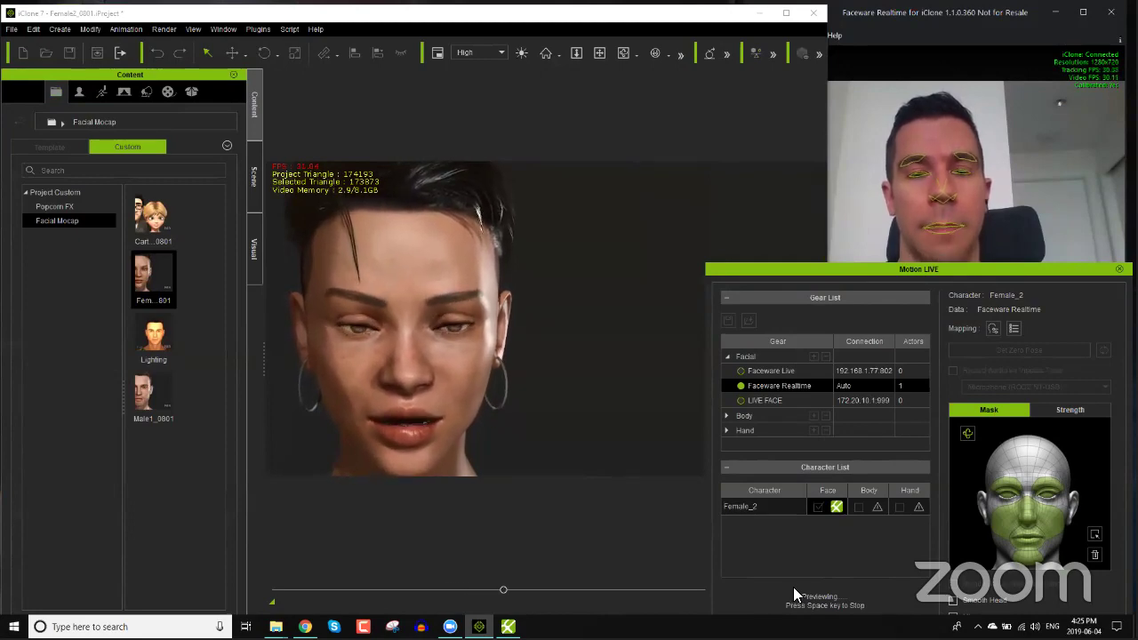
left_click(793, 587)
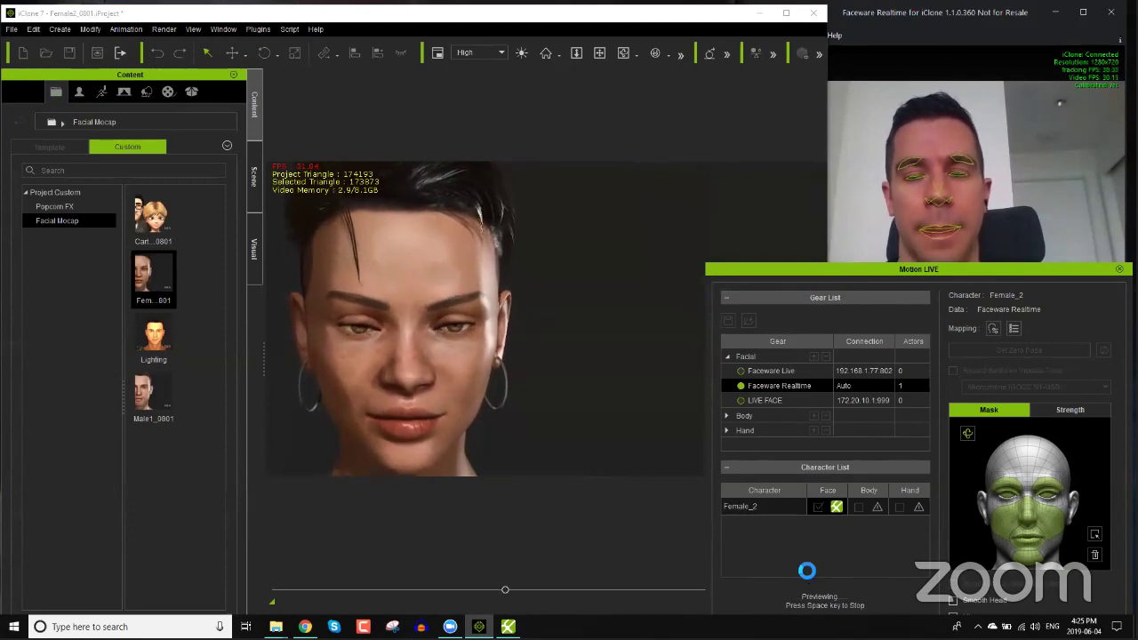
left_click(992, 330)
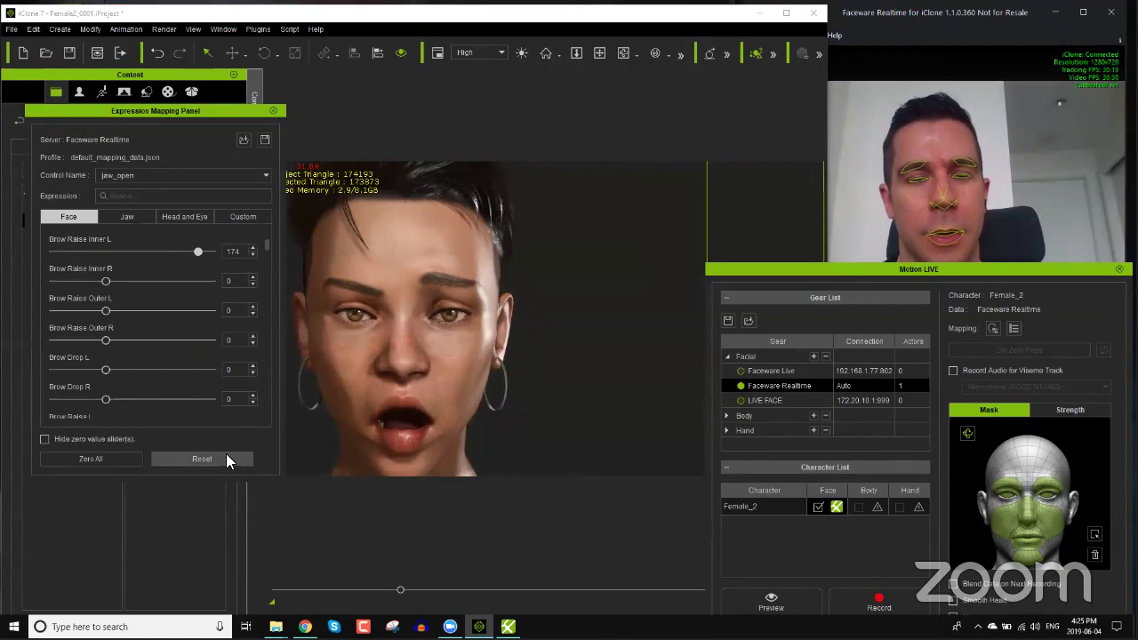
left_click(115, 460)
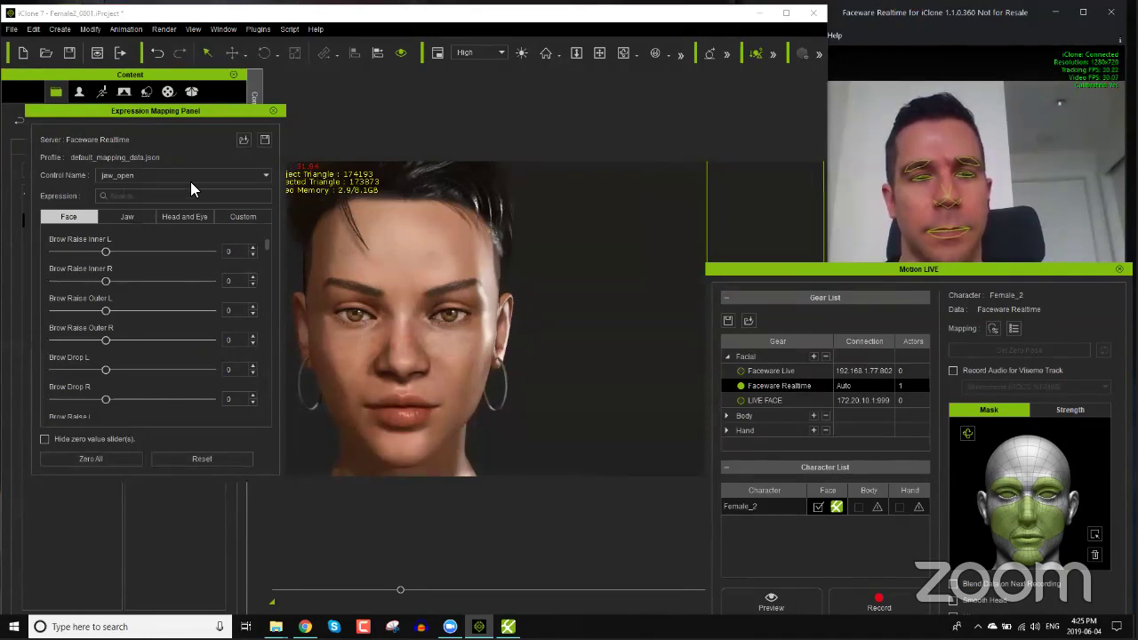
left_click(271, 110)
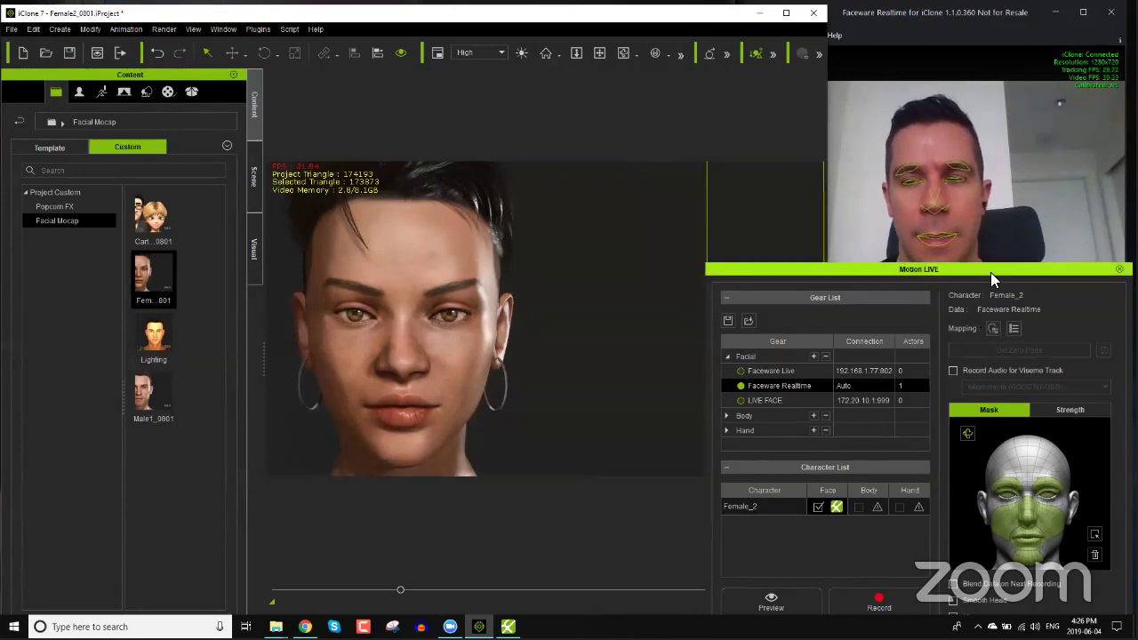
Step: Move the Motion LIVE window slightly upward and return the timeline playhead to the first frame
left_click_drag(990, 272, 986, 255)
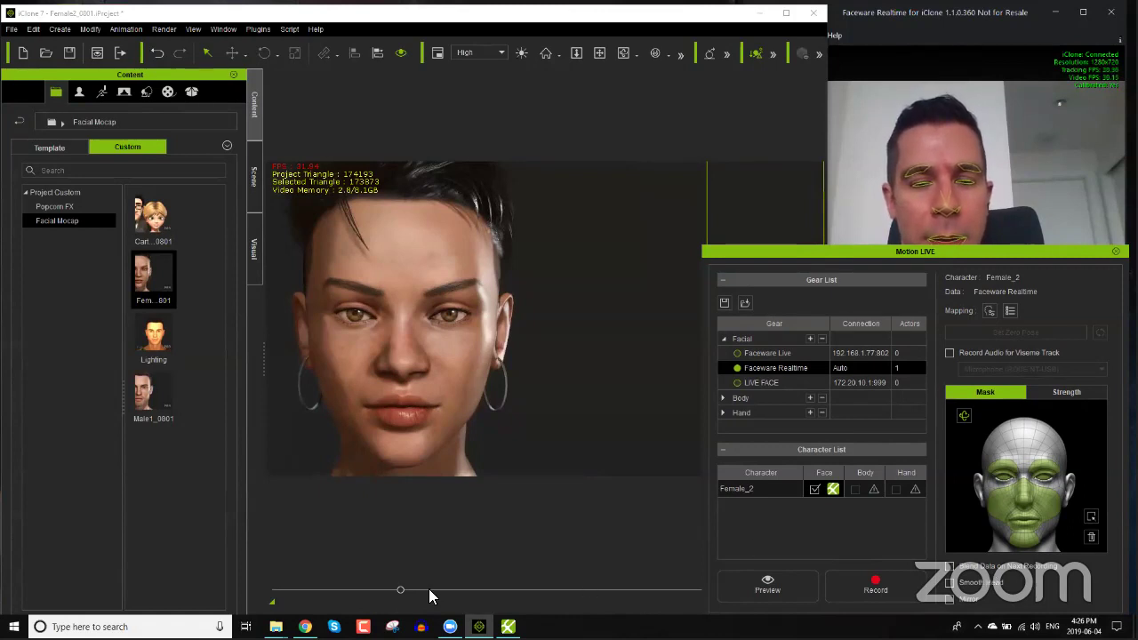
left_click_drag(398, 590, 364, 589)
left_click_drag(286, 603, 276, 591)
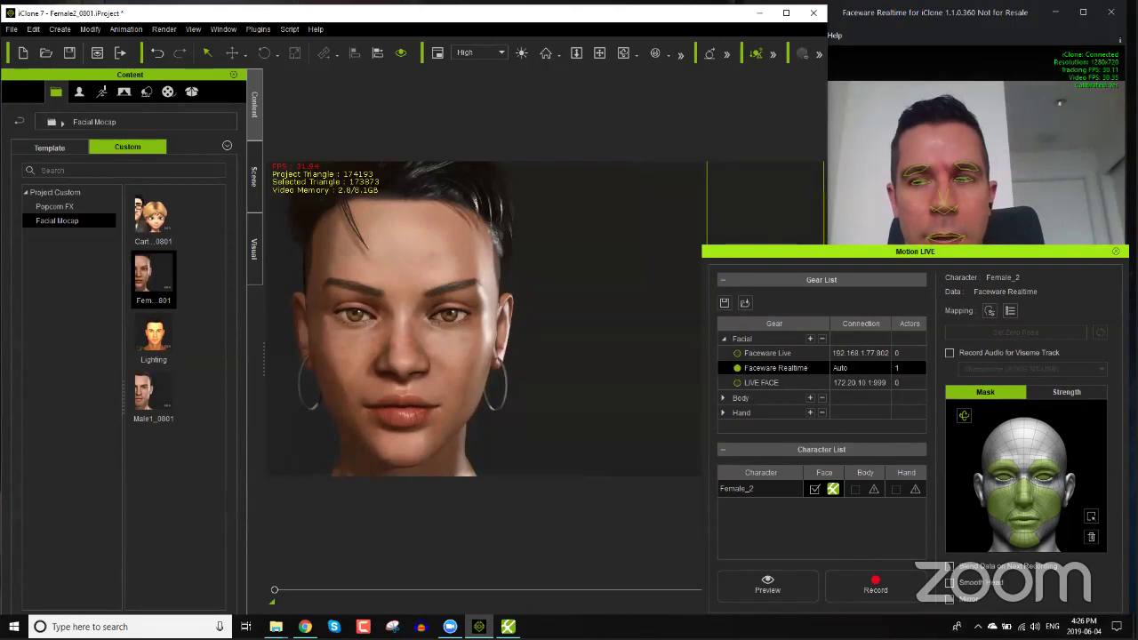
Step: Shut down Motion LIVE and Faceware Realtime, disconnecting all servers, and maximize the iClone 7 window
left_click(1116, 251)
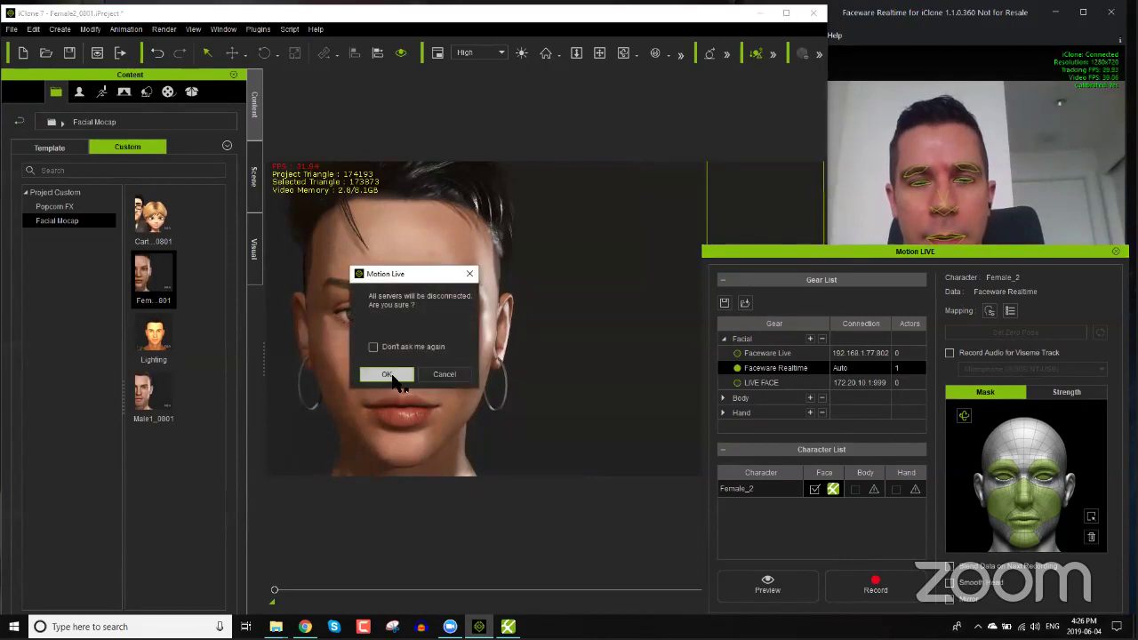
left_click(389, 375)
left_click(993, 29)
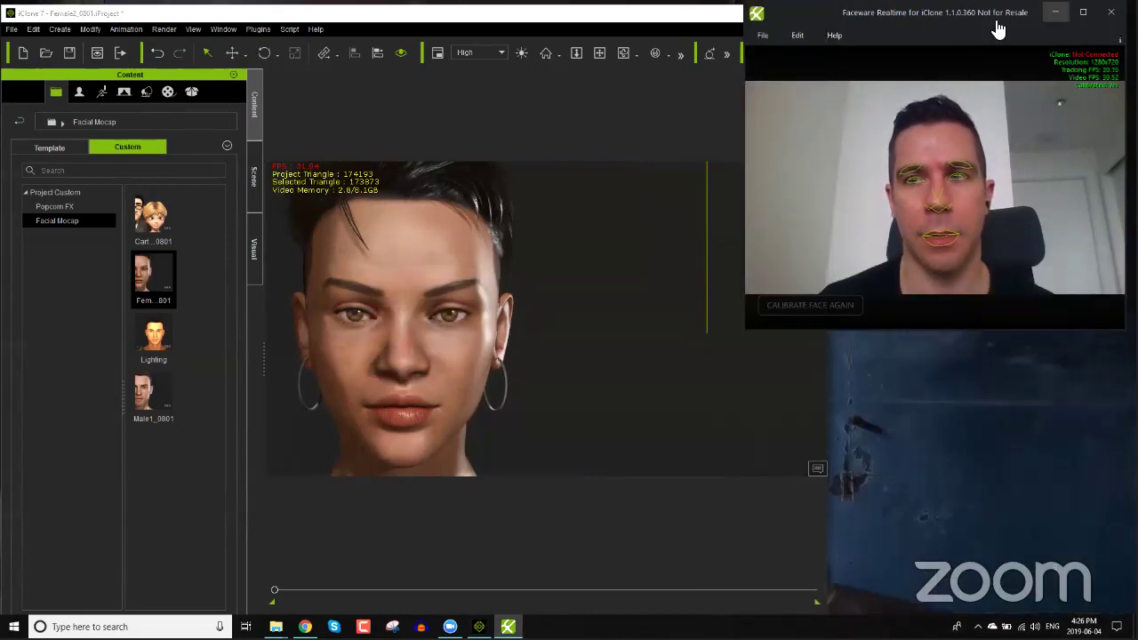
left_click(1110, 12)
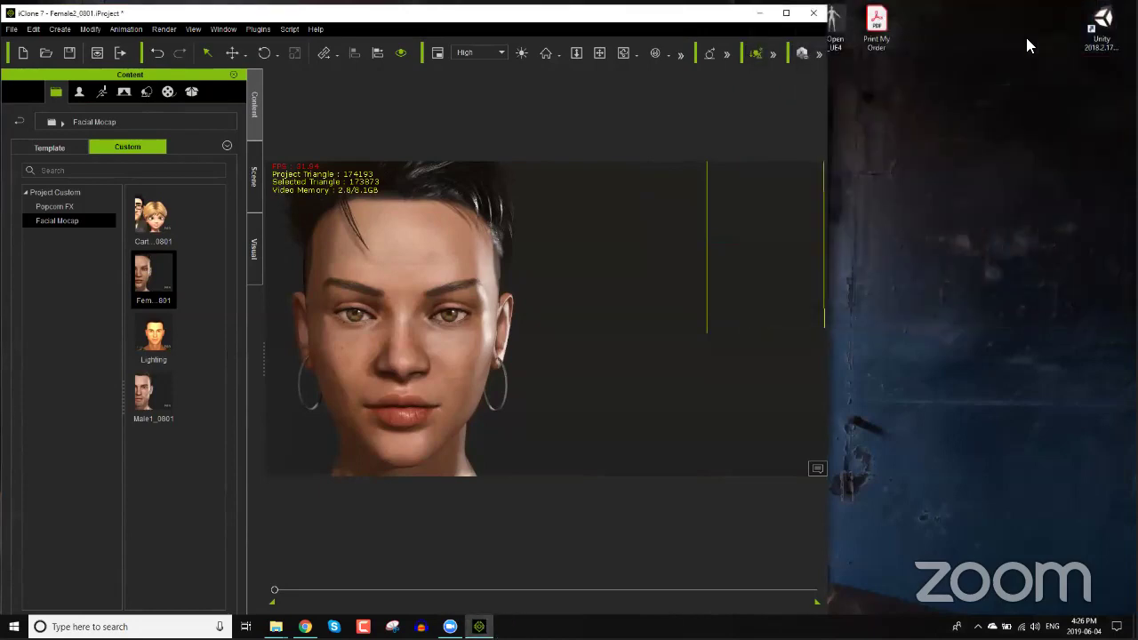
left_click(787, 13)
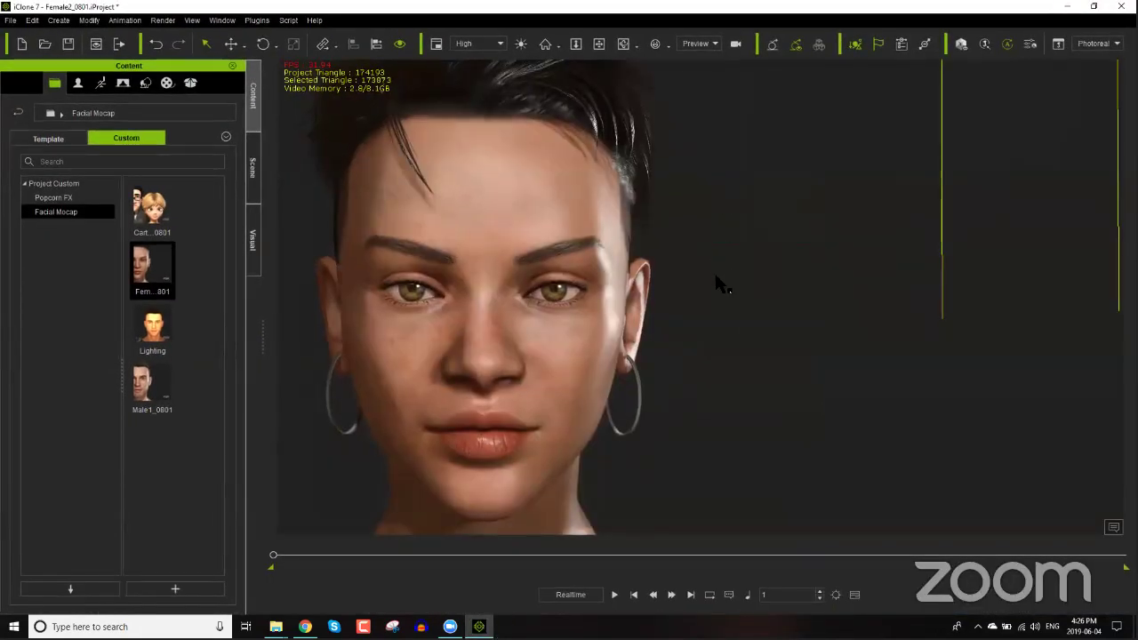
Step: Launch X-Mirage from the Windows desktop, agreeing to quit the other instance, and look through its menu options
key("super+d")
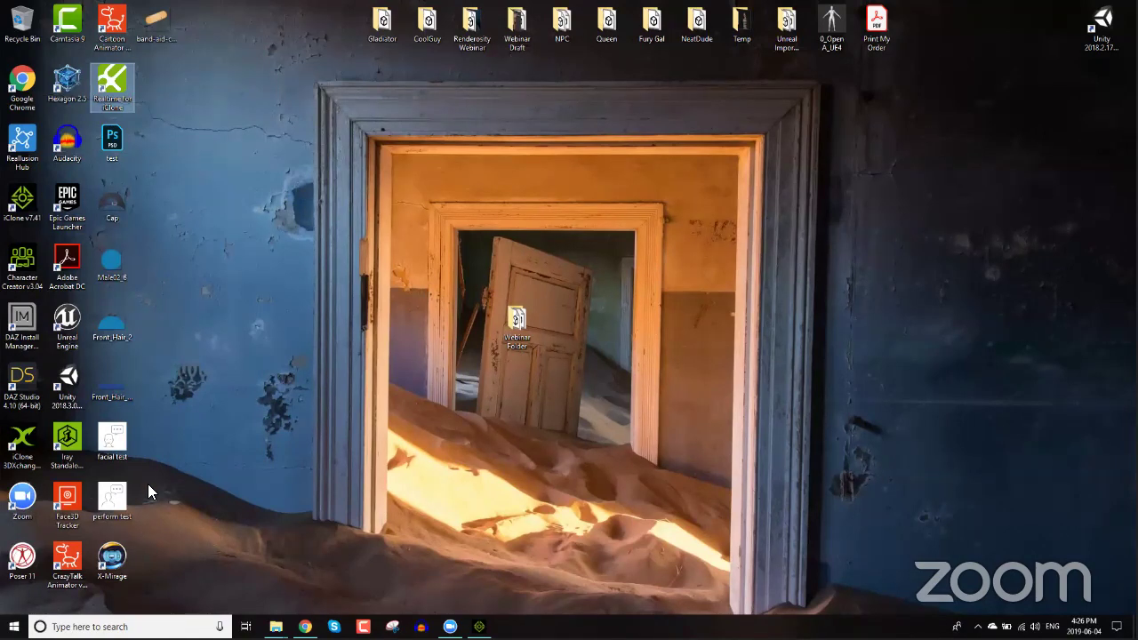
left_click(112, 562)
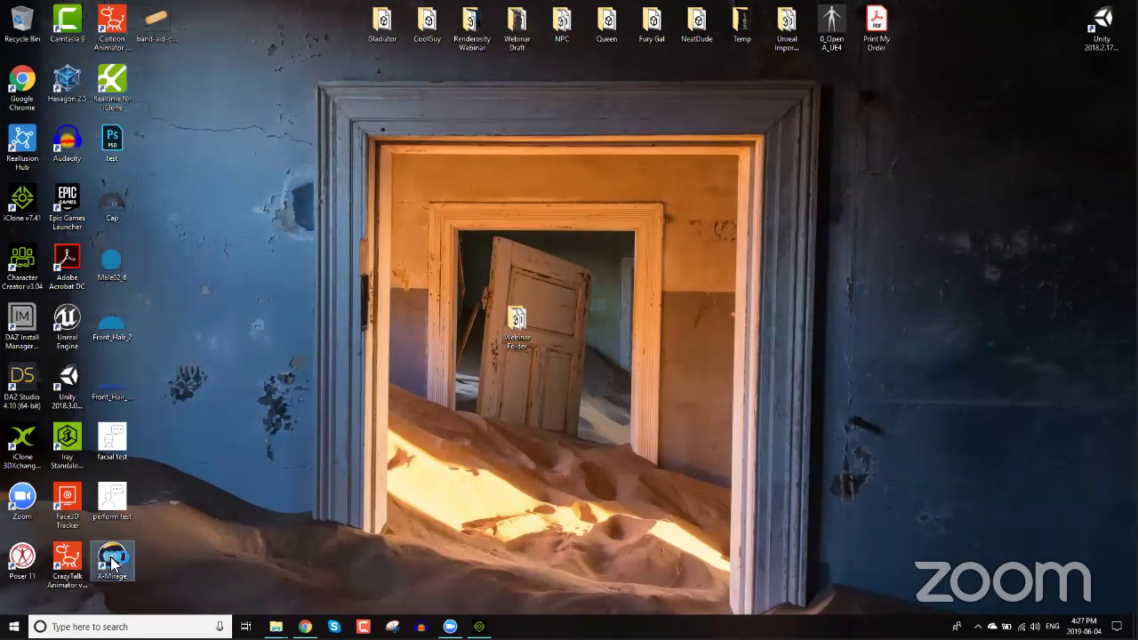
double_click(112, 562)
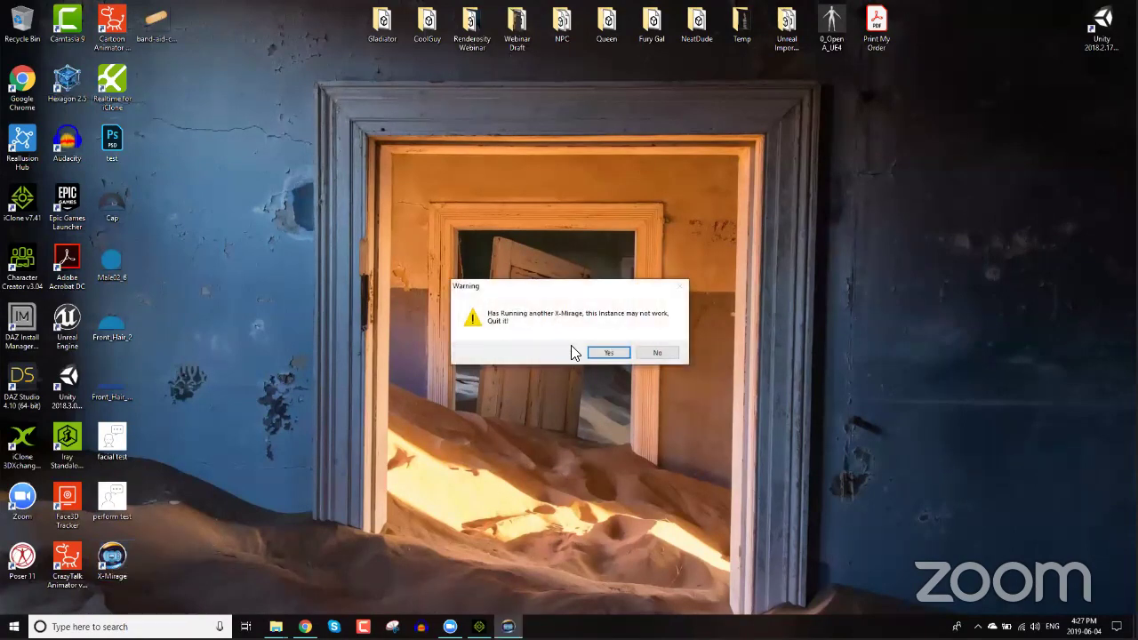
left_click(607, 352)
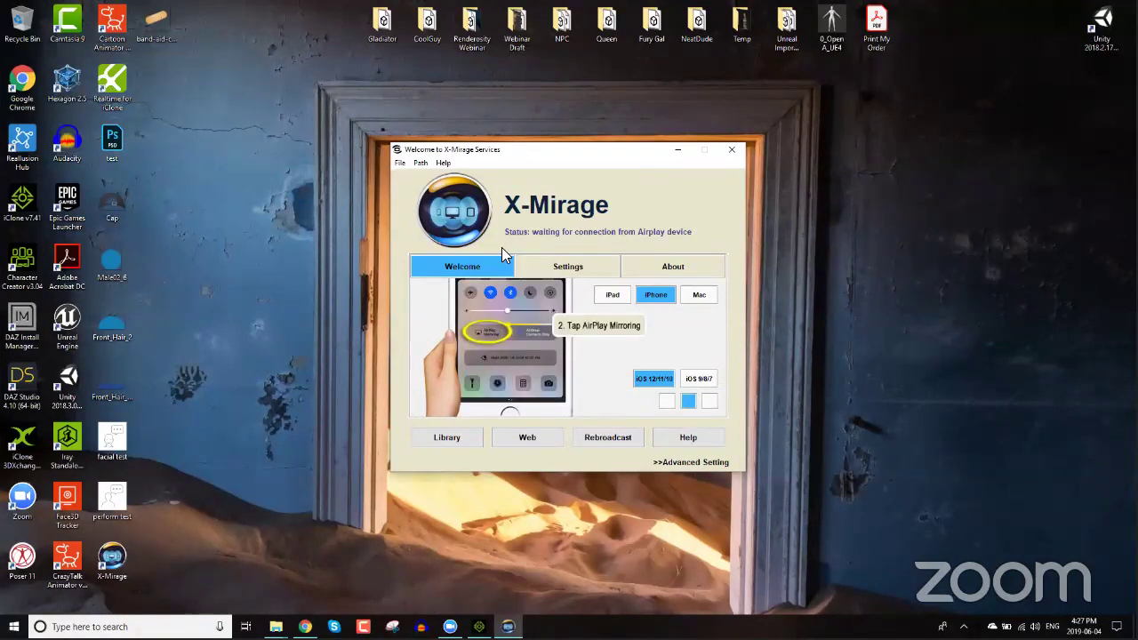
left_click(419, 164)
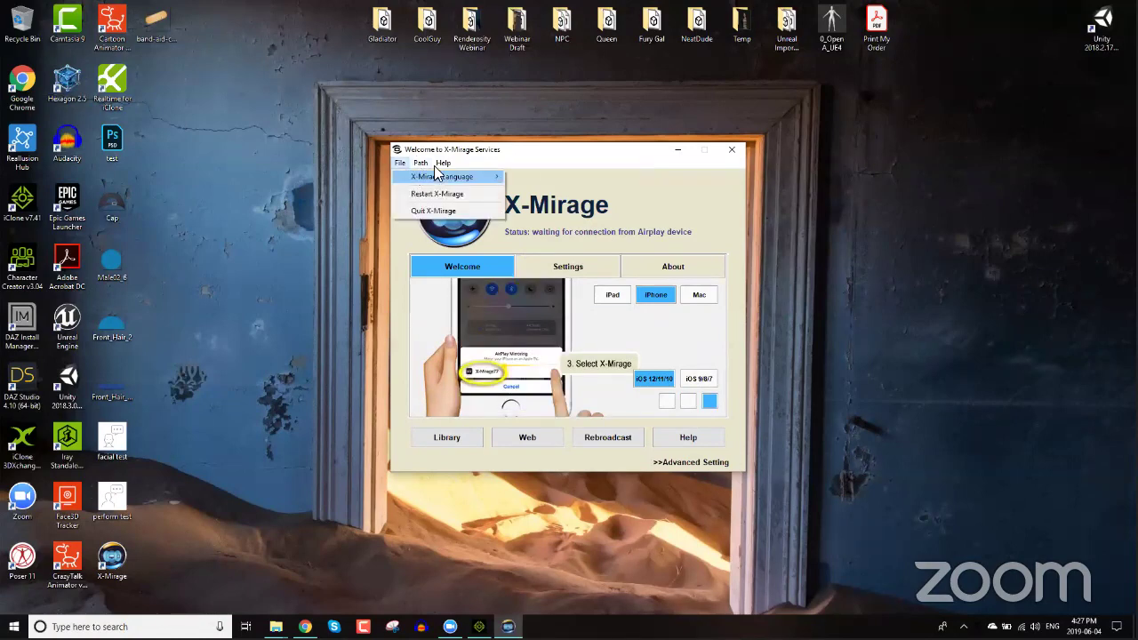
left_click(607, 301)
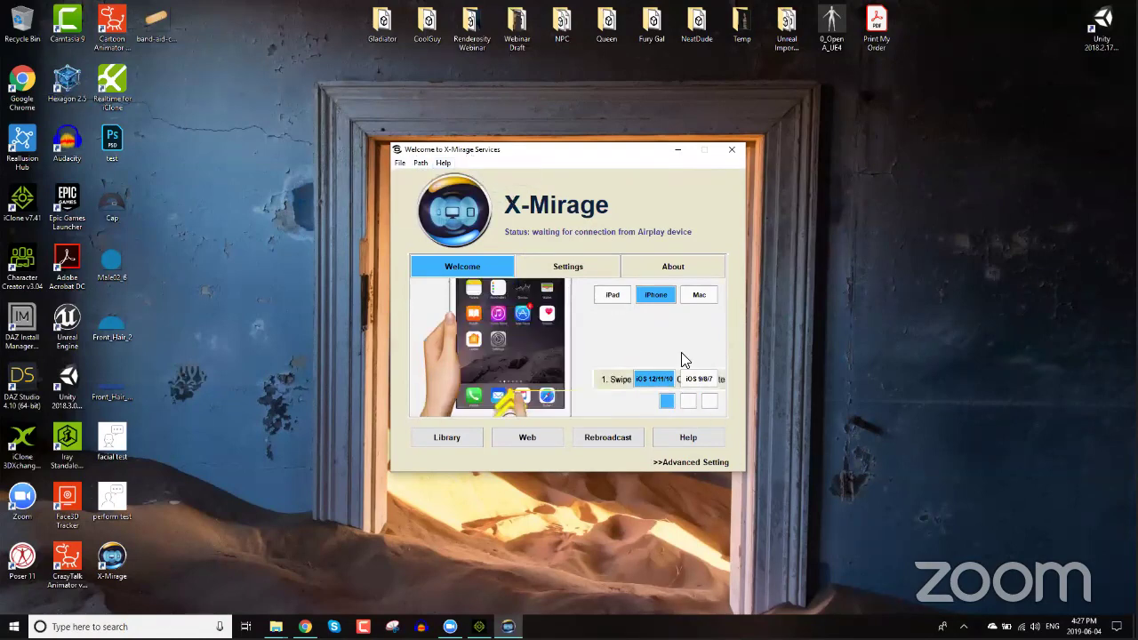
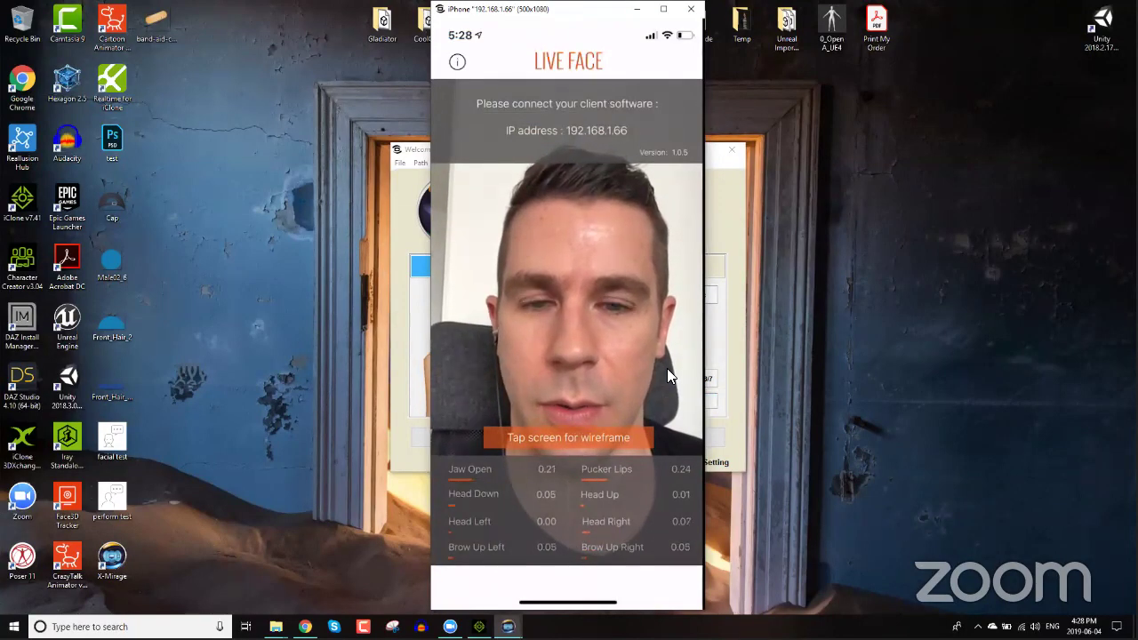
Step: Switch to iClone 7 and move the mirrored iPhone LIVE FACE window beside the character so her face is uncovered
mouse_move(651, 359)
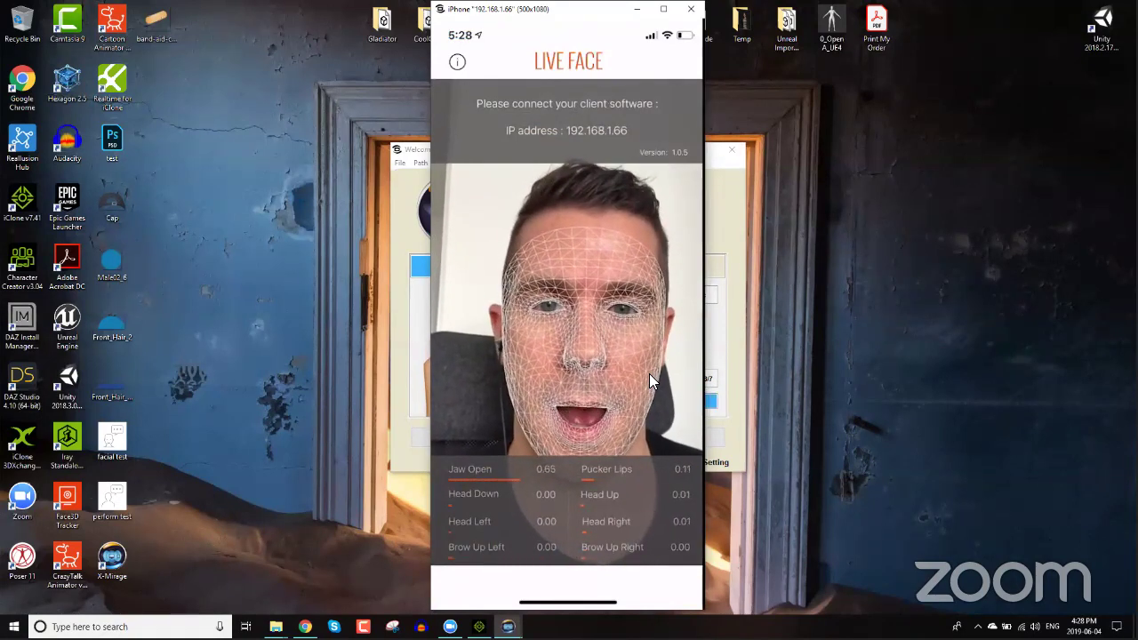
mouse_move(634, 221)
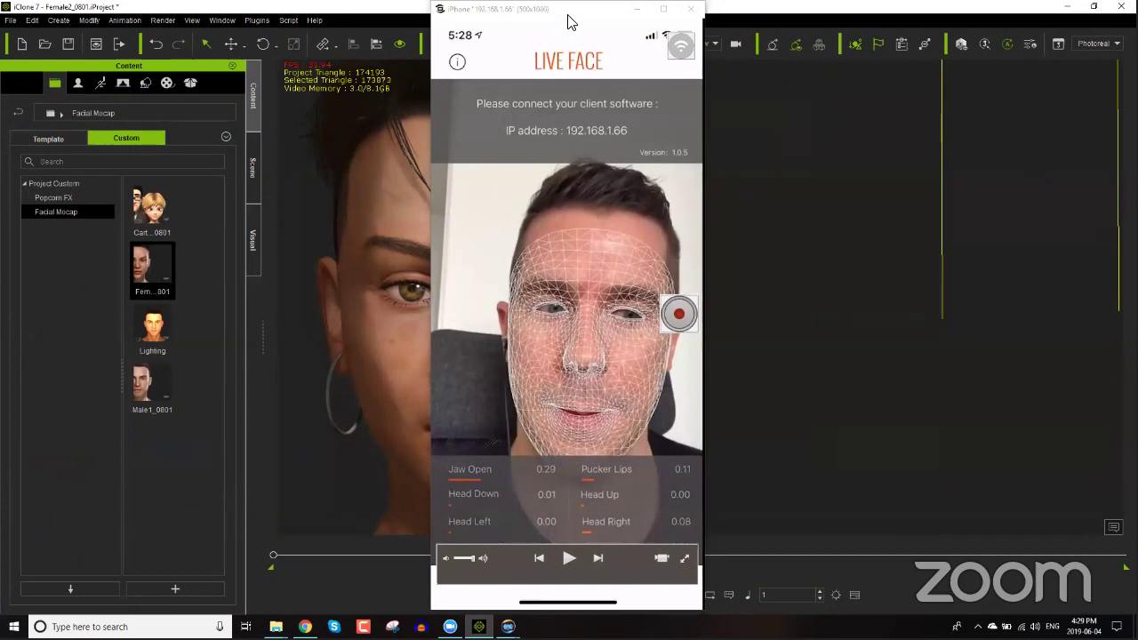
left_click(570, 20)
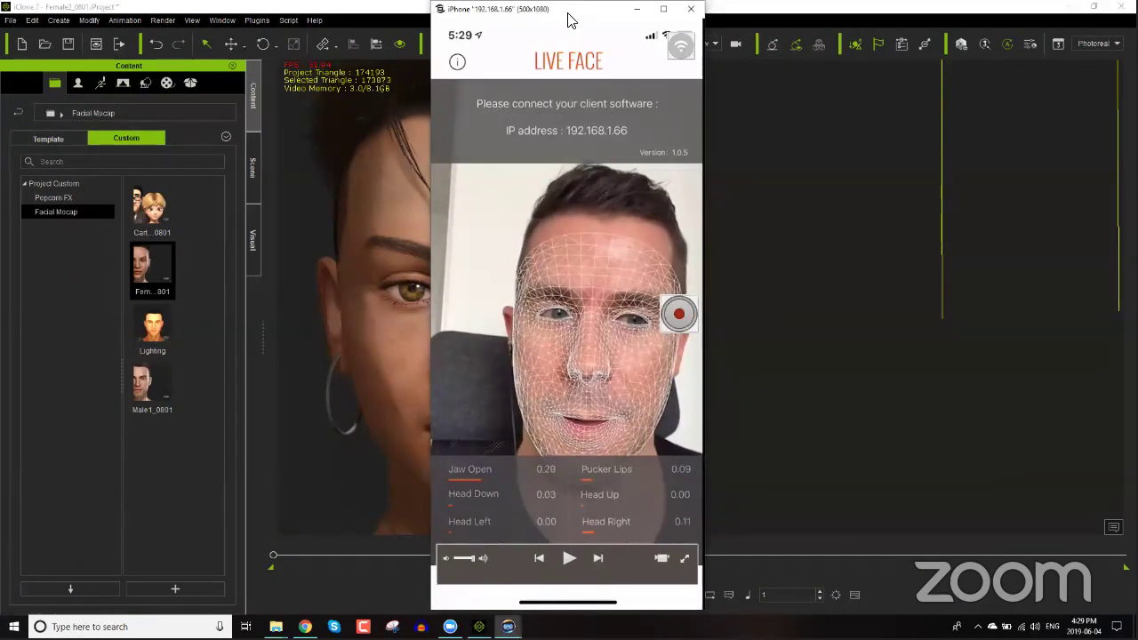
left_click_drag(569, 20, 955, 20)
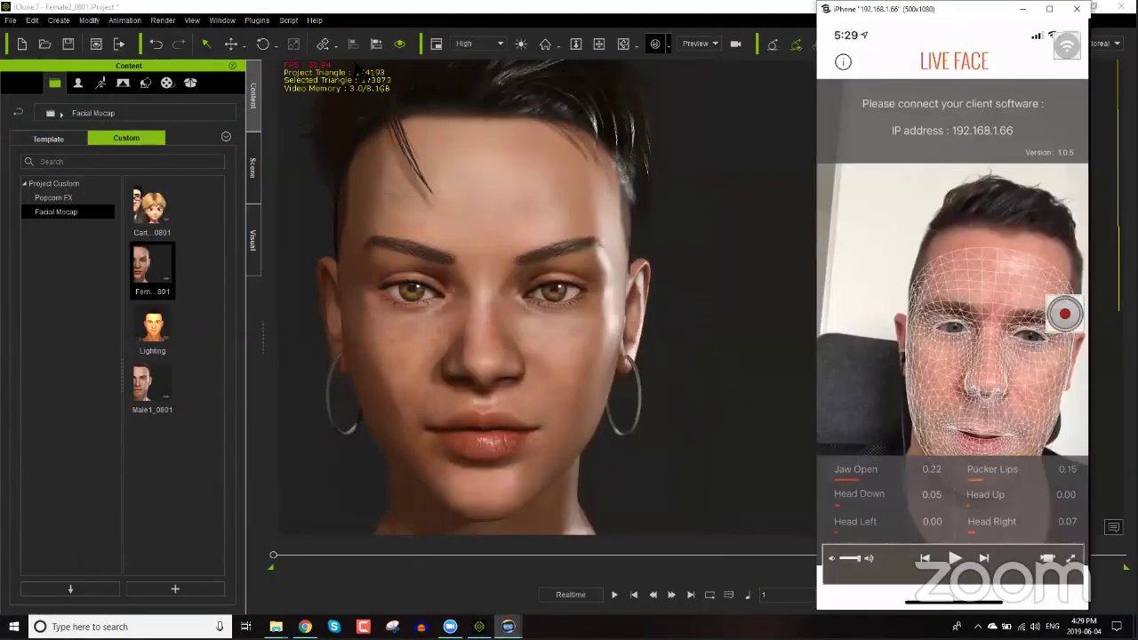
Step: Reopen the Motion LIVE plugin and move its window clear of the mirrored iPhone display
left_click(258, 21)
mouse_move(294, 68)
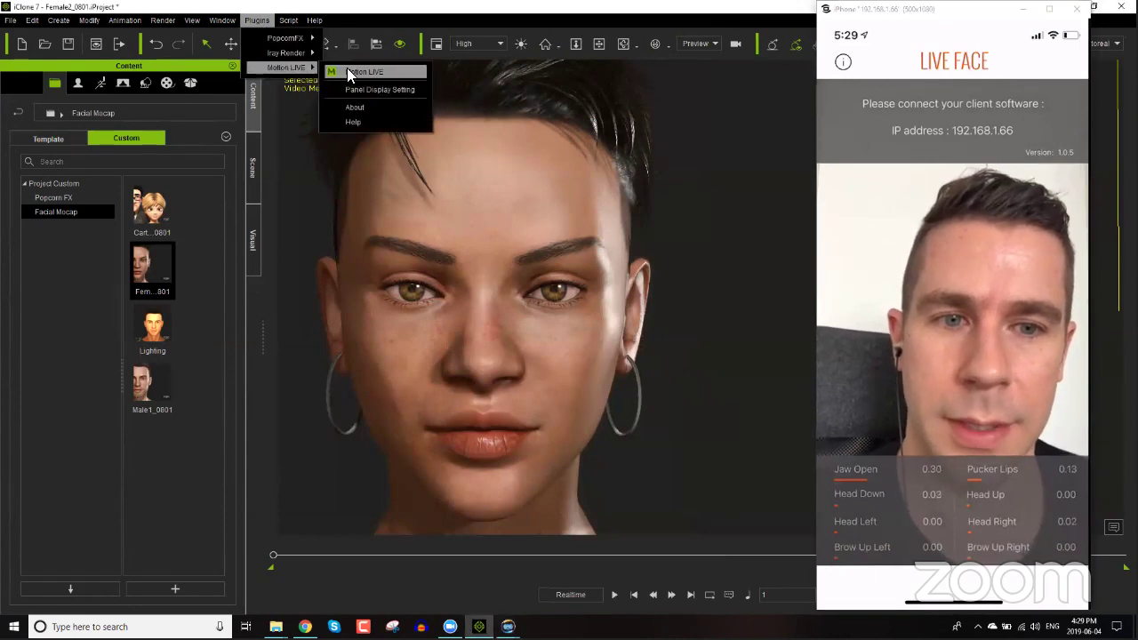
left_click(359, 72)
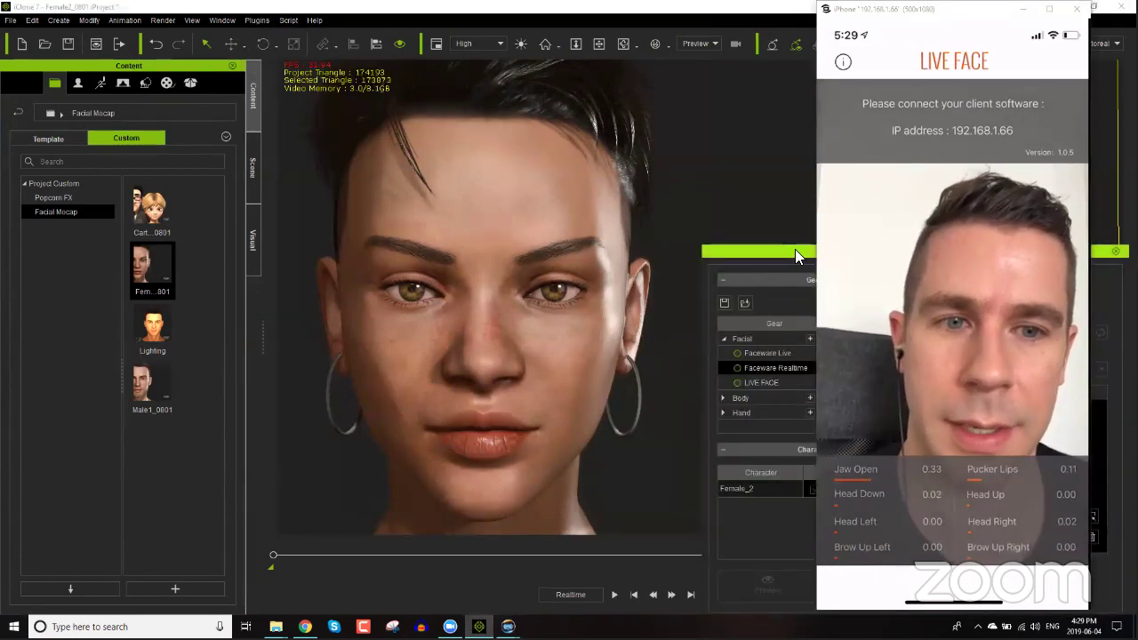
left_click_drag(795, 255, 601, 254)
left_click_drag(342, 207, 289, 206)
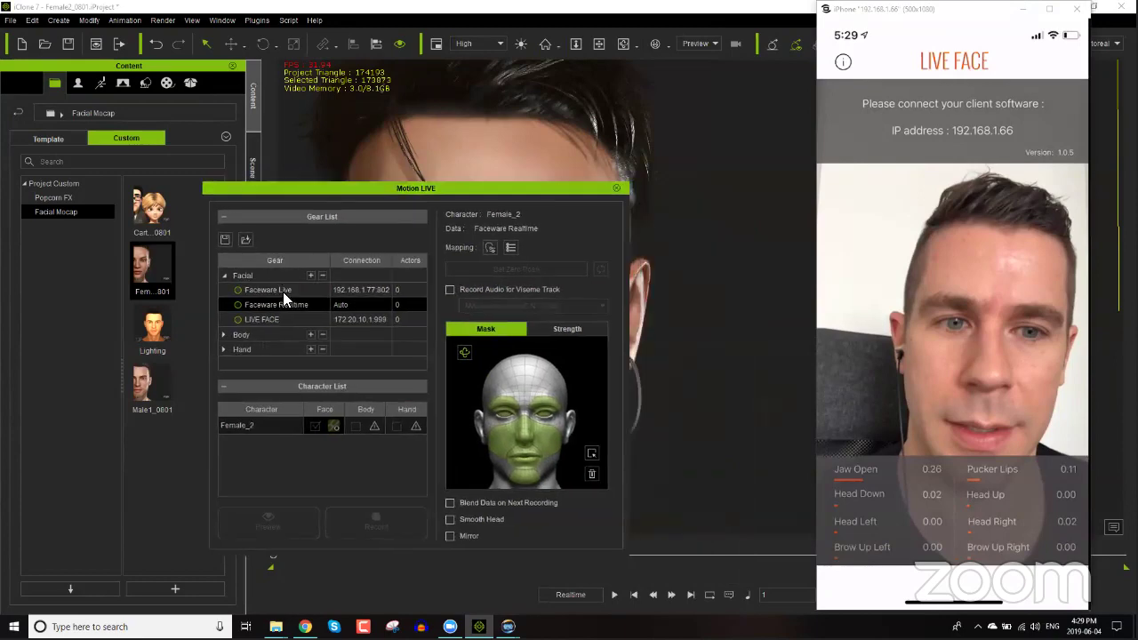
Step: Set the LIVE FACE gear's connection address to 192.168.1.66 in Motion LIVE and connect it
left_click(238, 320)
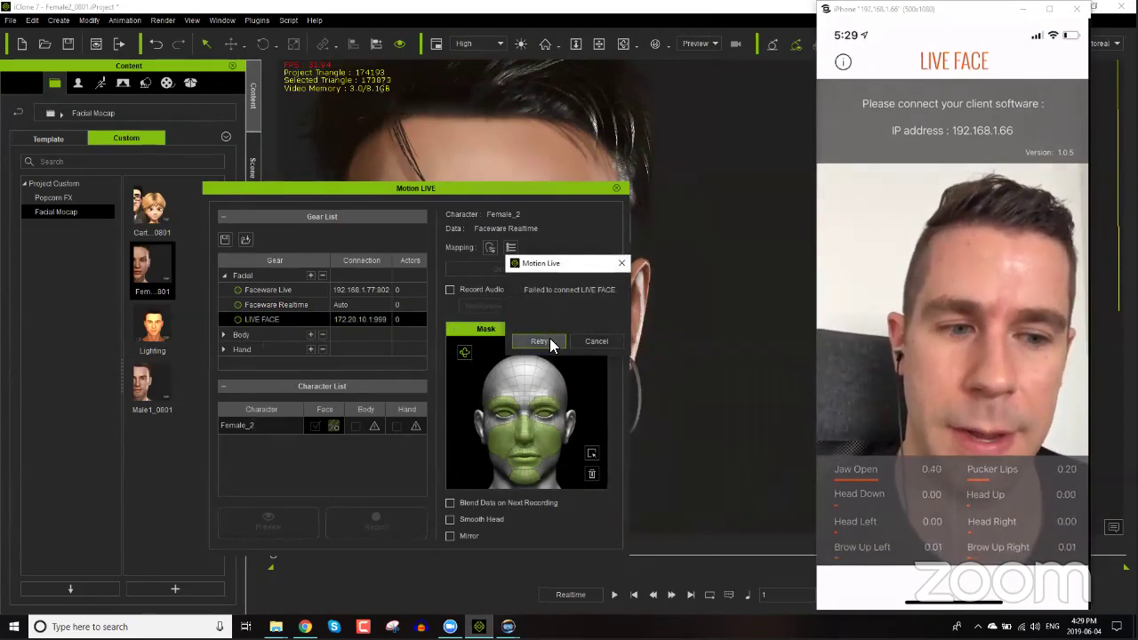
left_click(595, 342)
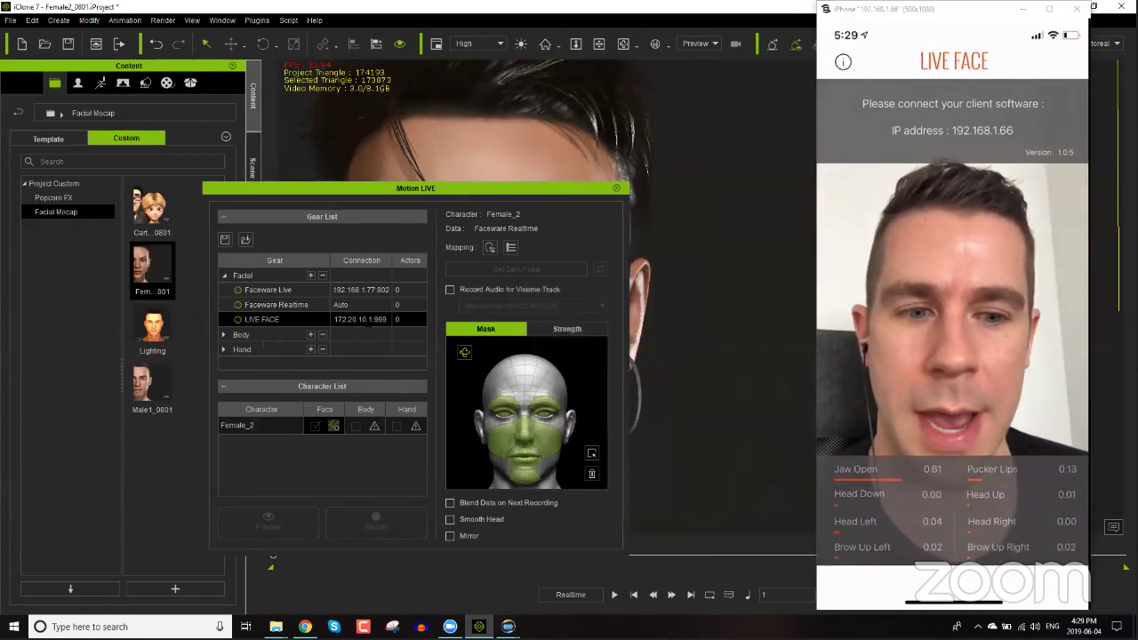
left_click_drag(371, 320, 326, 327)
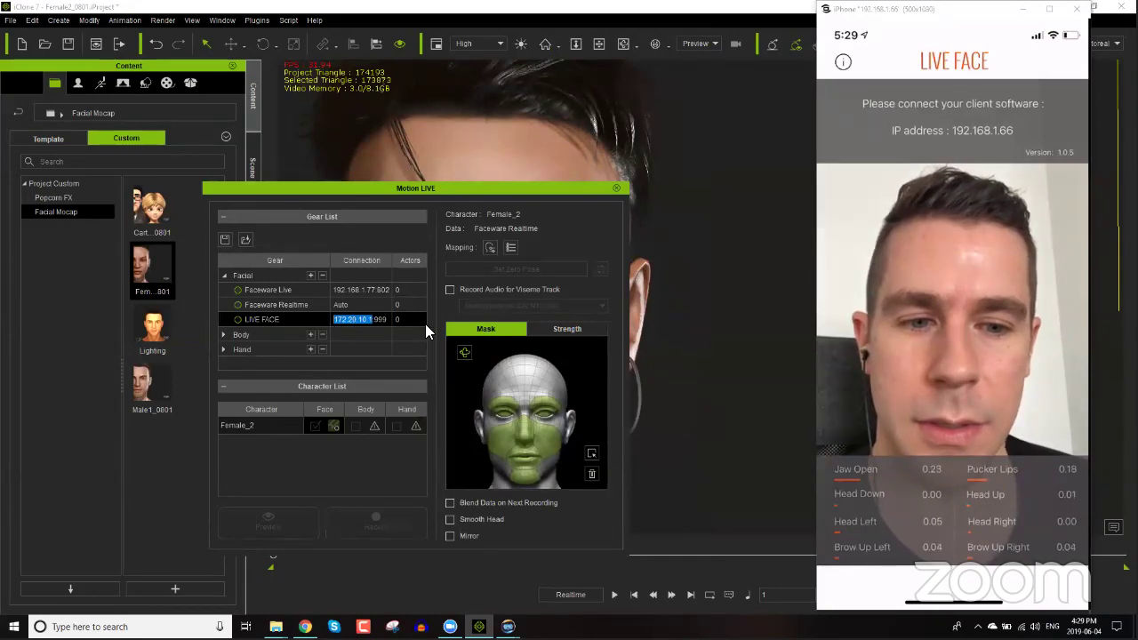
type("192.168.1")
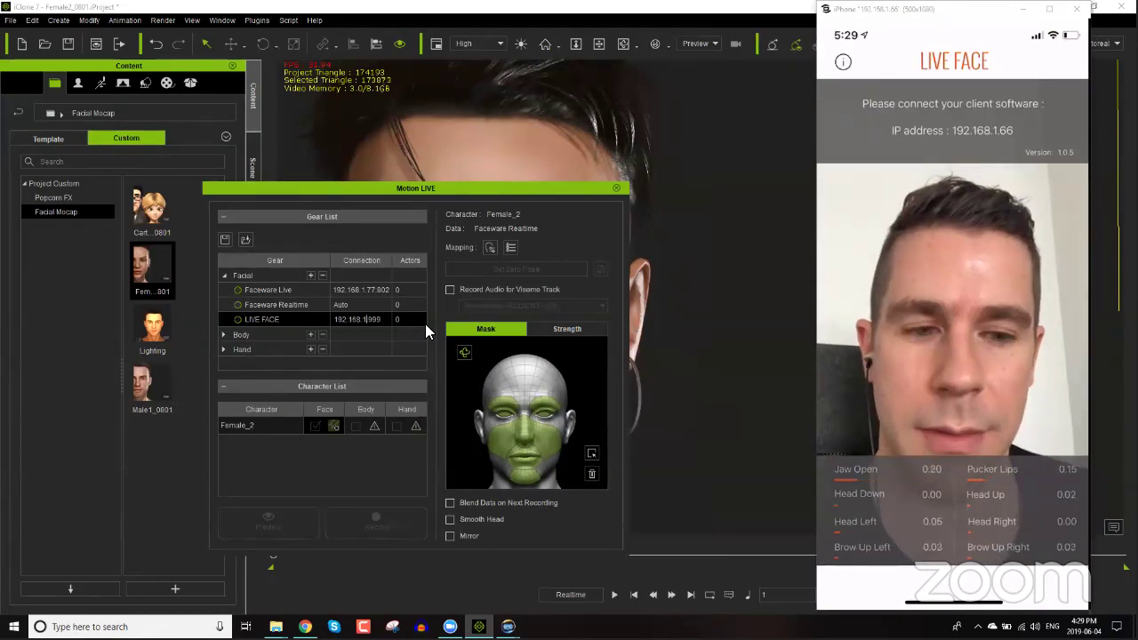
type(".66")
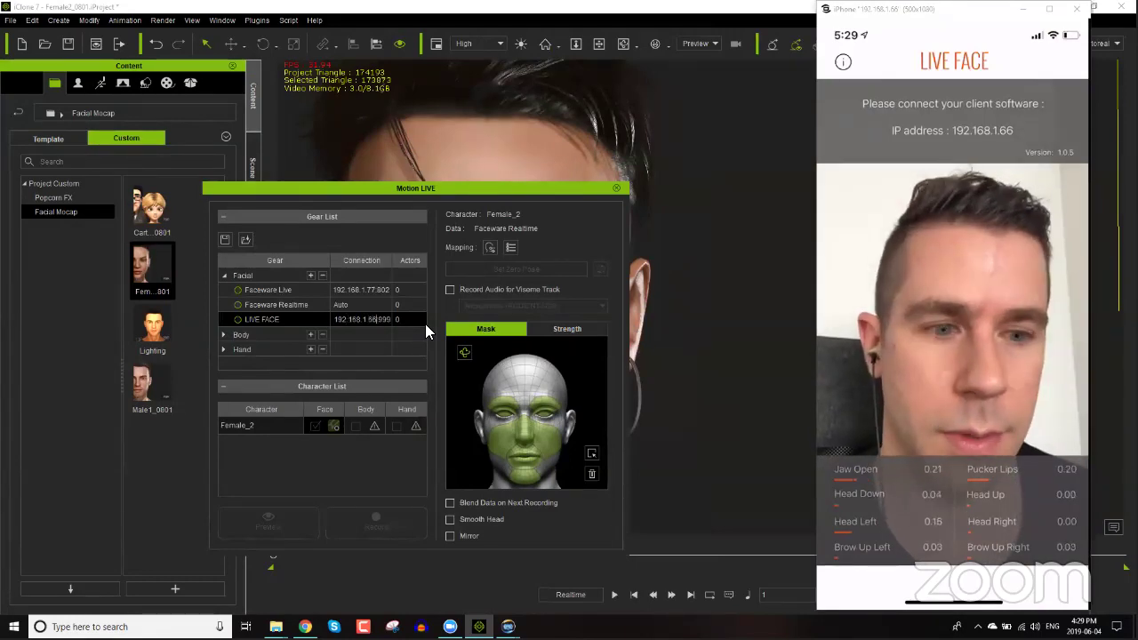
left_click(238, 320)
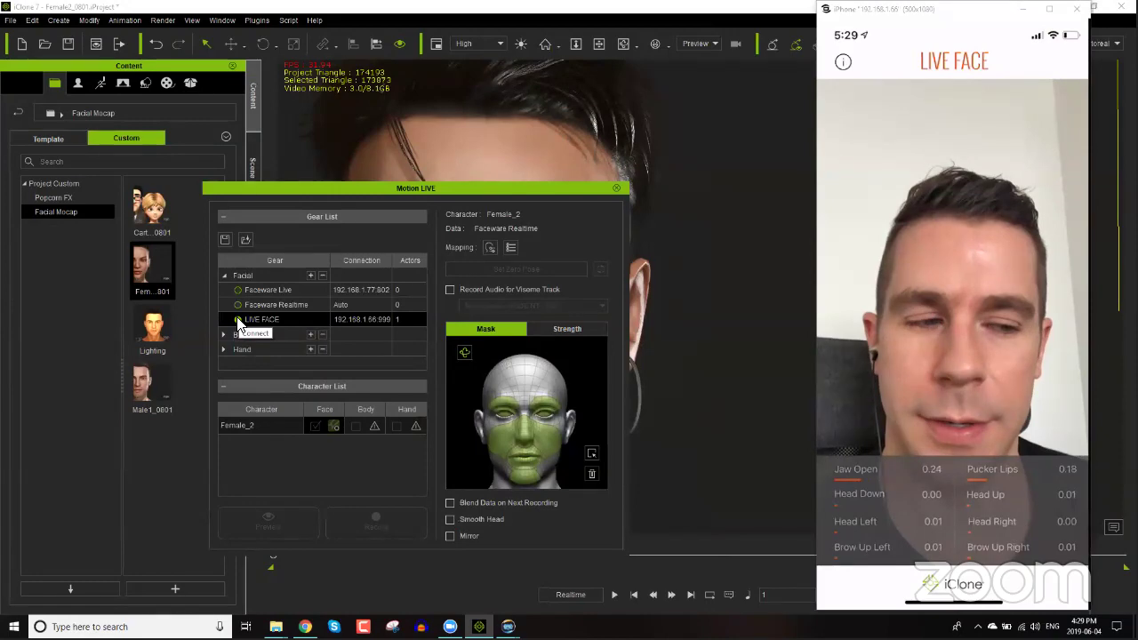
left_click(237, 319)
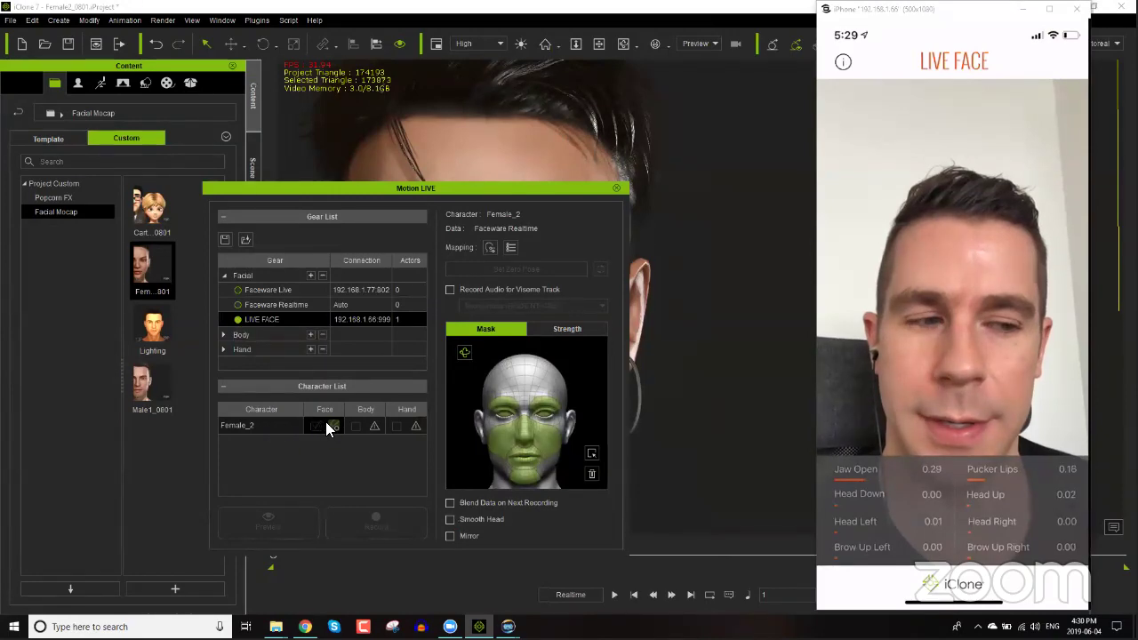
Step: Assign LIVE FACE as the face capture source for Female_2 and set the zero pose
left_click(371, 460)
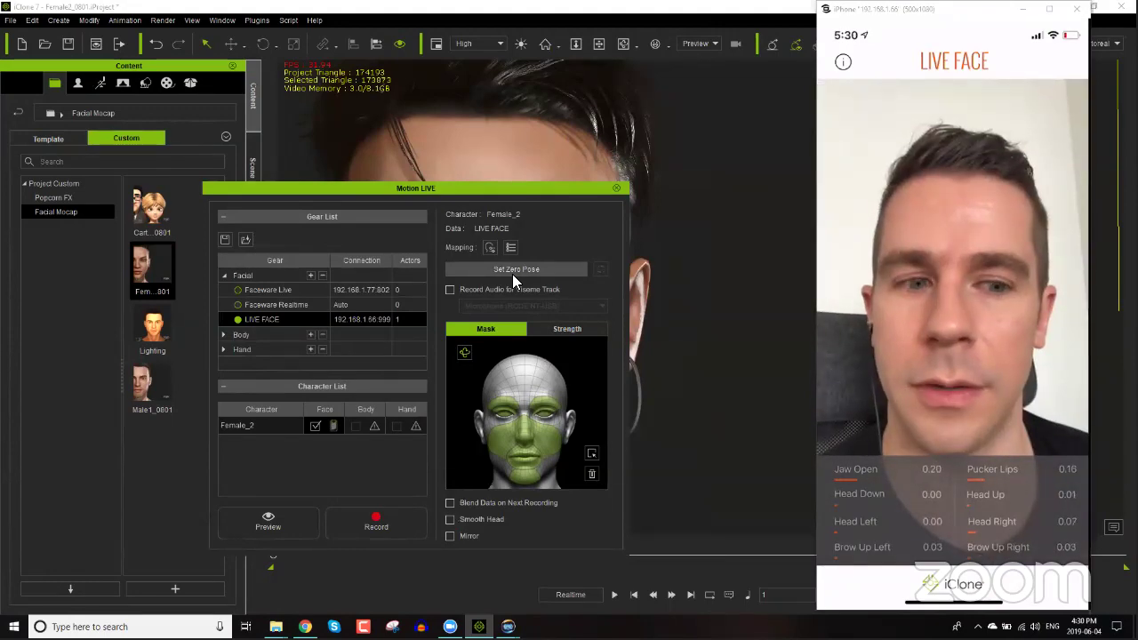
left_click(512, 271)
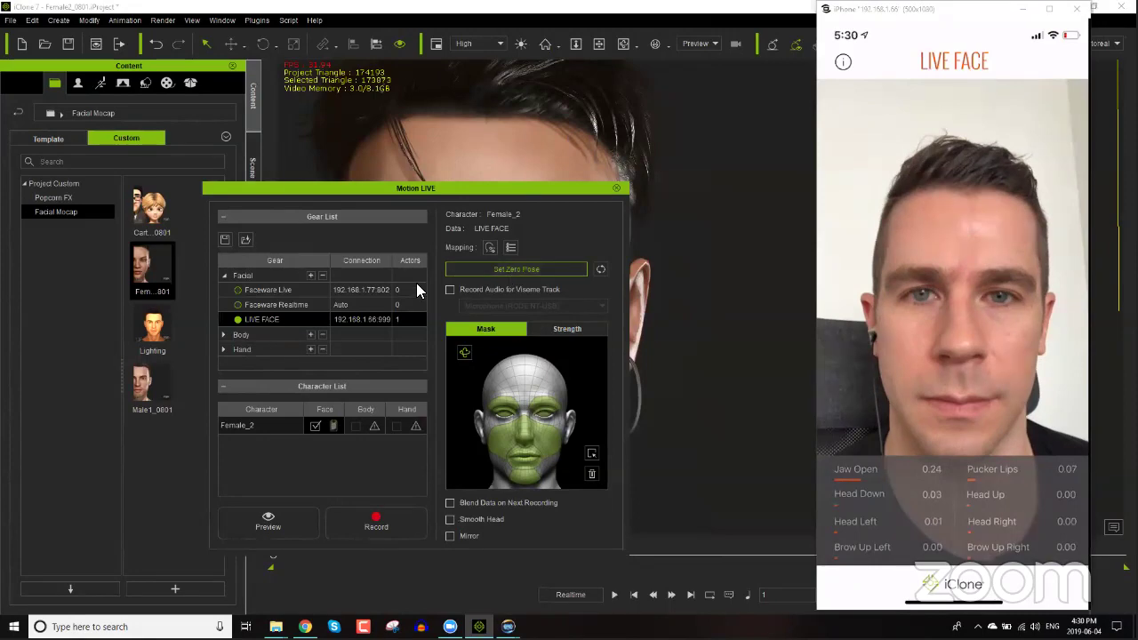
Step: Move the Motion LIVE window off the character's face and start a live preview of the LIVE FACE capture
left_click_drag(414, 188, 640, 309)
left_click_drag(871, 220, 869, 246)
left_click(736, 563)
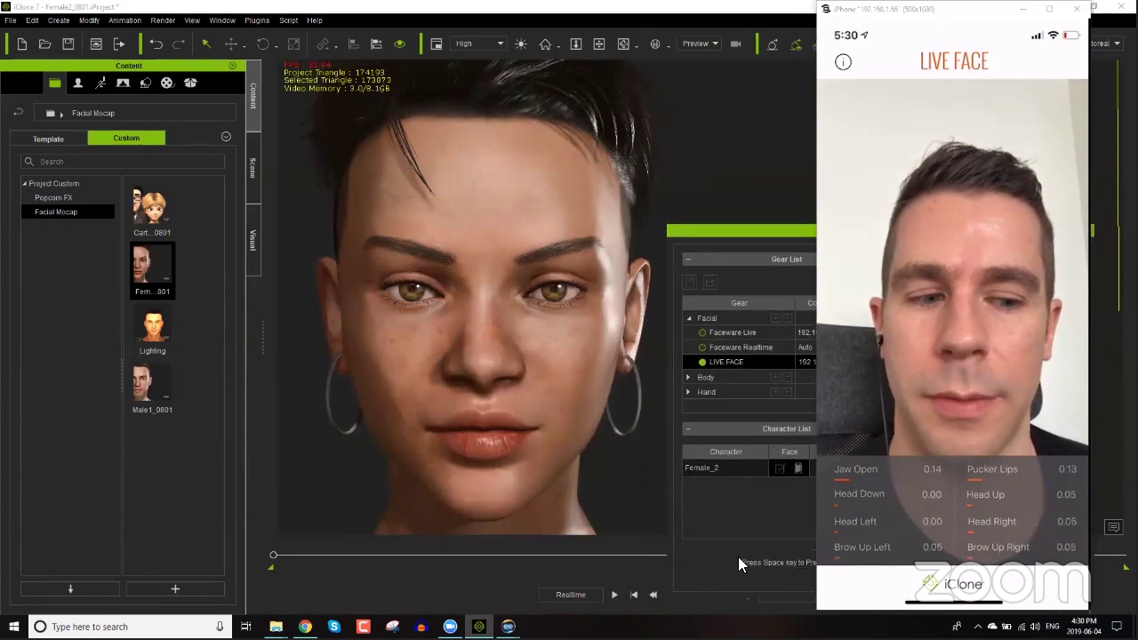
key("space")
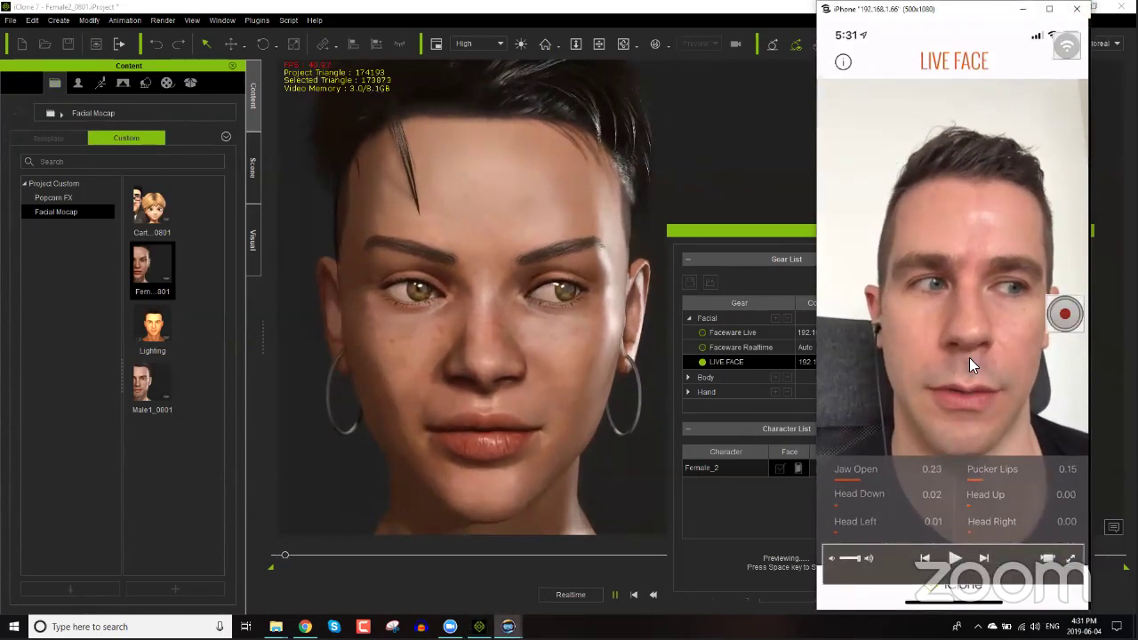
Step: Close the mirrored iPhone window, stop the live preview and quit X-Mirage
left_click(1077, 8)
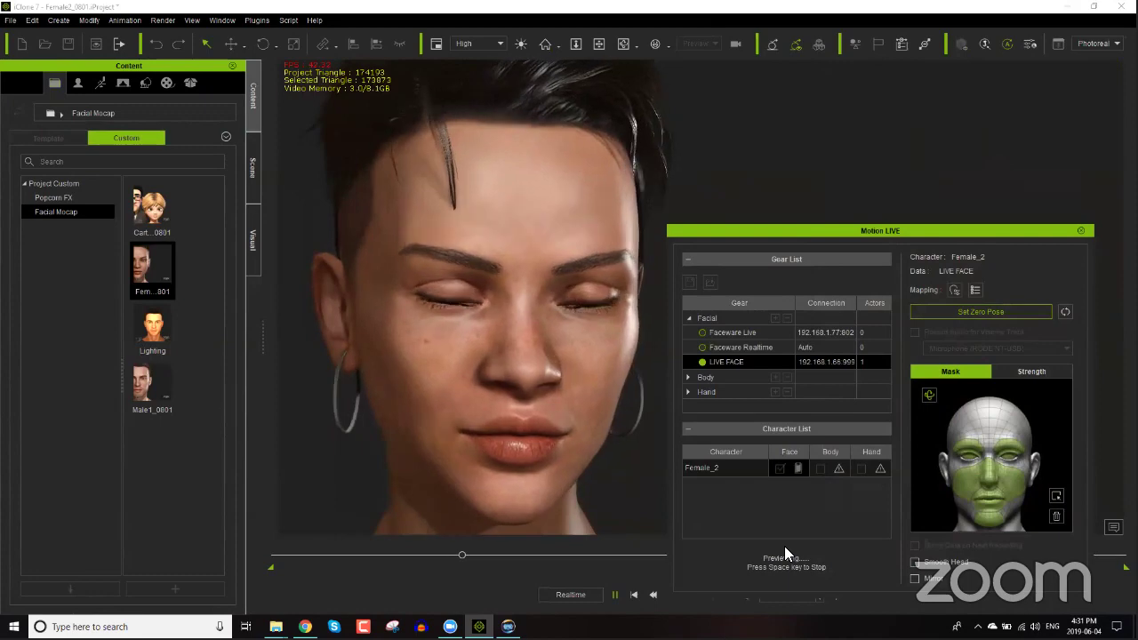
key("space")
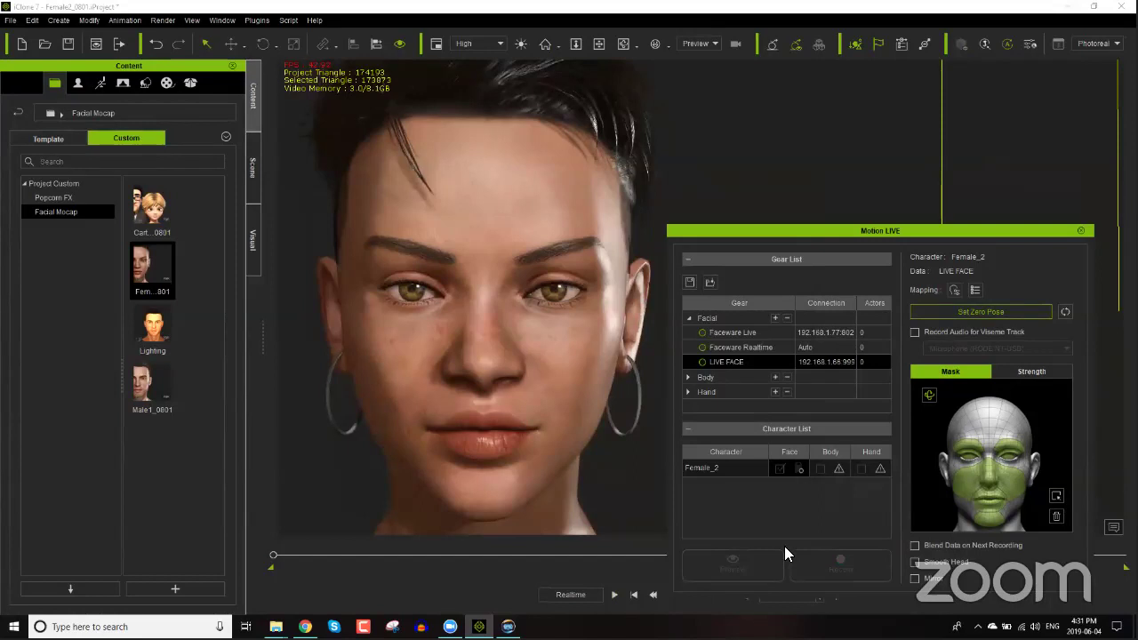
left_click(507, 627)
right_click(507, 627)
left_click(492, 605)
Step: Launch Faceware Realtime for iClone from the Windows desktop, move its window clear of the desktop shortcuts and calibrate the neutral pose
key("super+d")
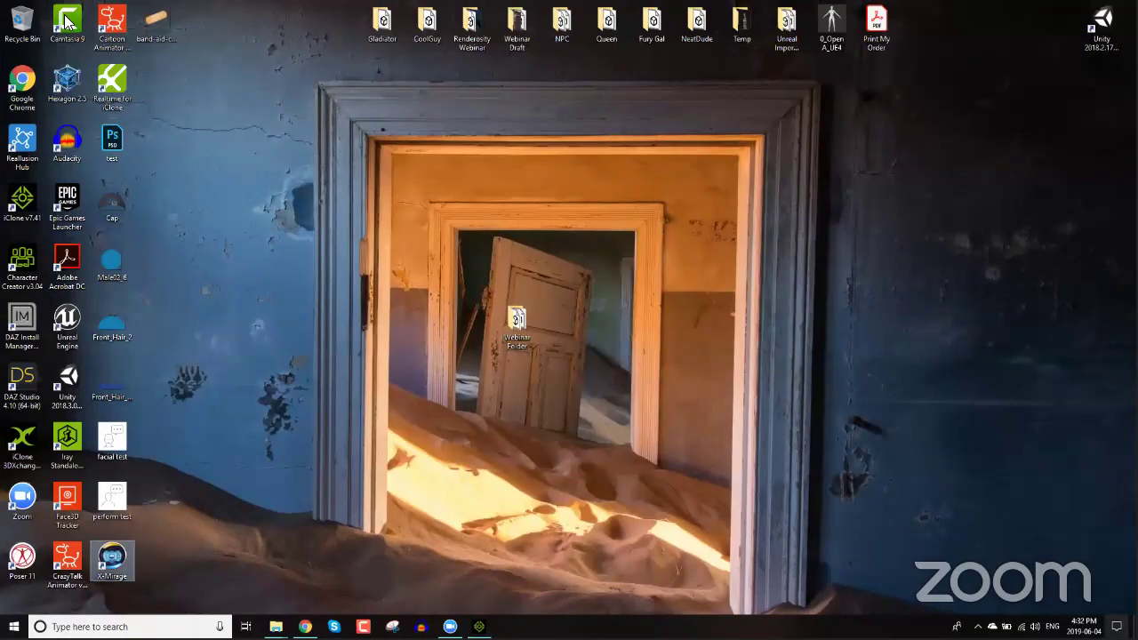
left_click(112, 84)
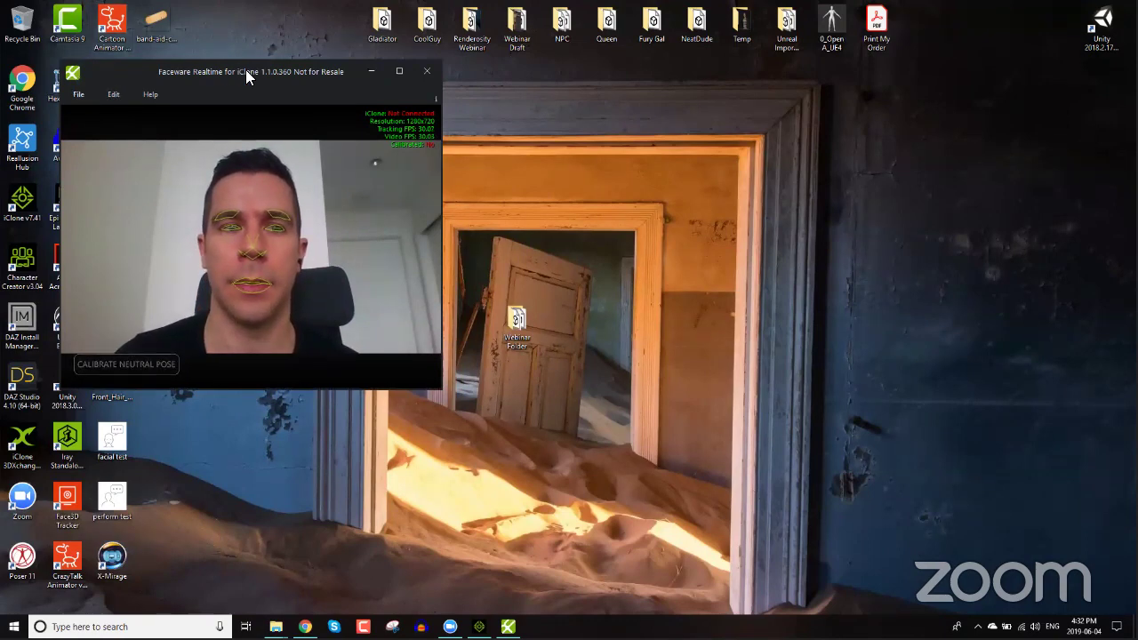
left_click_drag(245, 70, 912, 11)
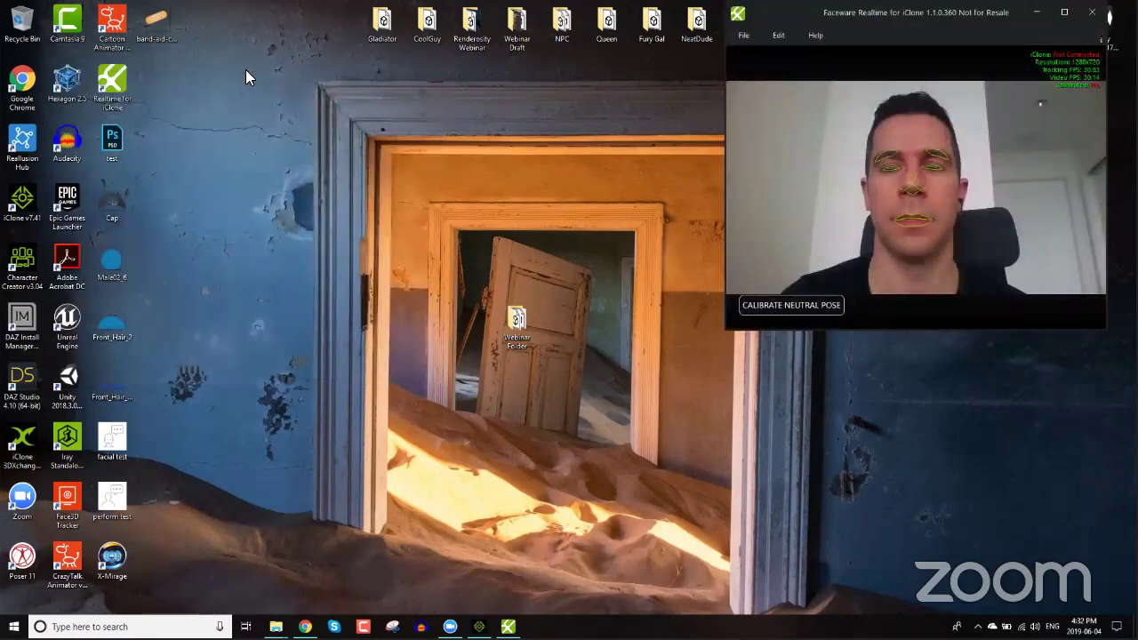
left_click(798, 305)
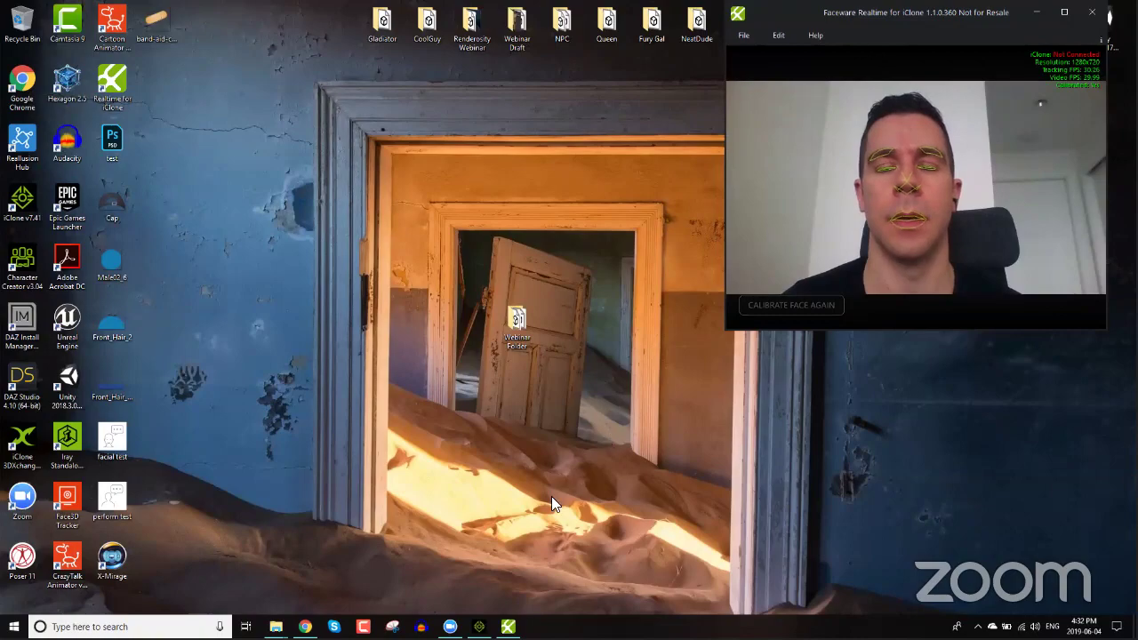
Step: Switch to iClone 7 and load the Cartoons_0801 project from the Facial Mocap folder, discarding the current project without saving
key("alt+Tab")
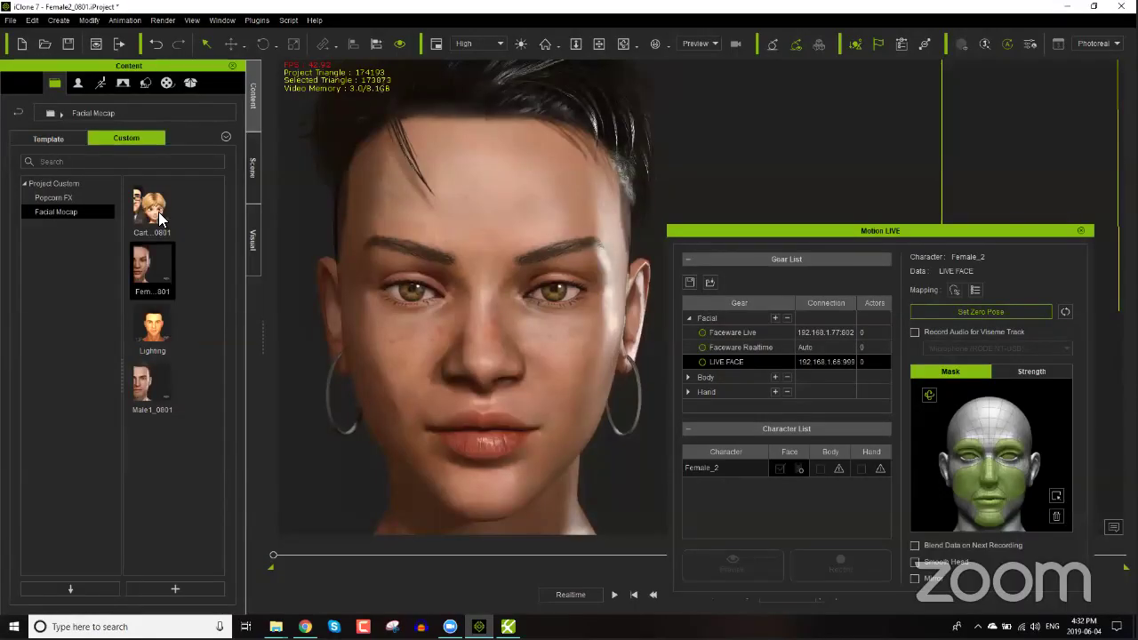
double_click(158, 216)
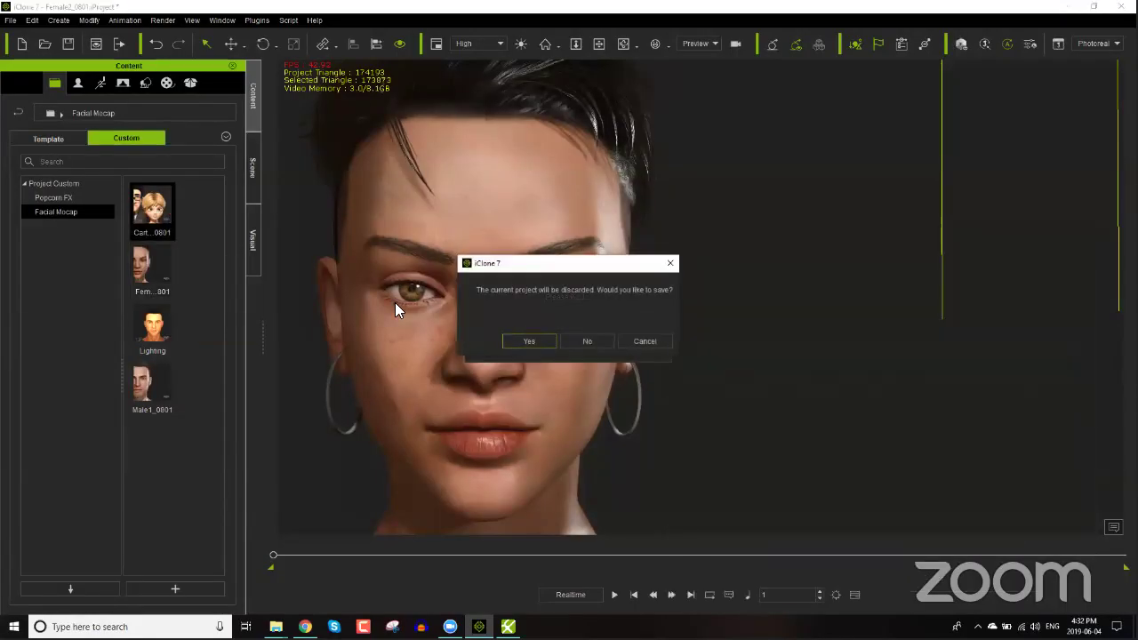
left_click(603, 343)
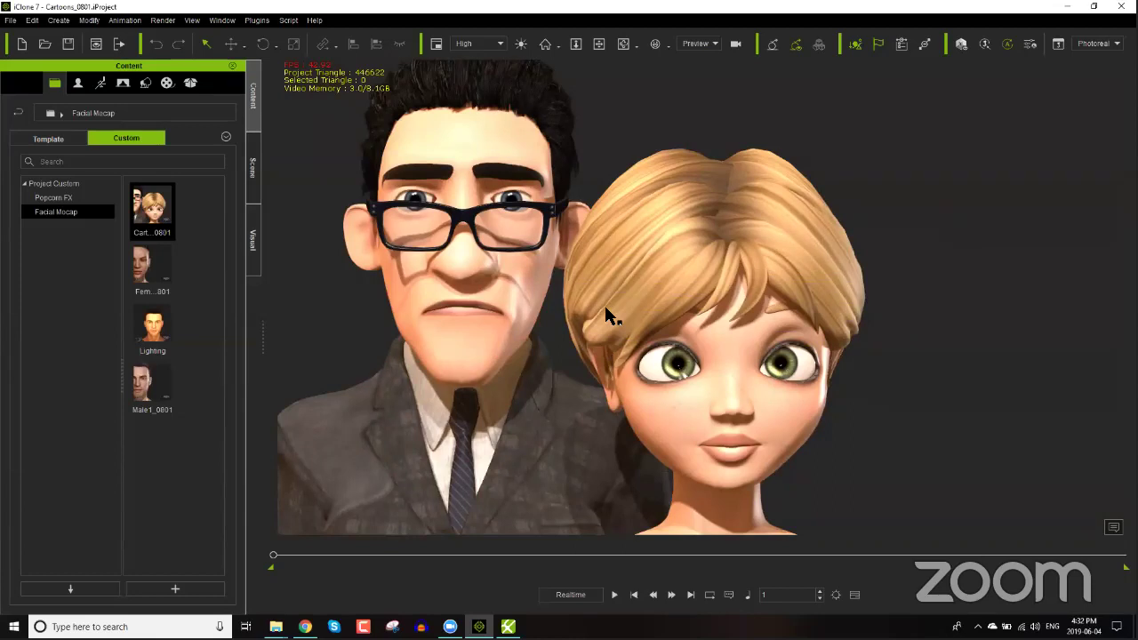
Step: Select the blonde cartoon character, open the Motion LIVE plugin and shift its window aside
left_click(698, 367)
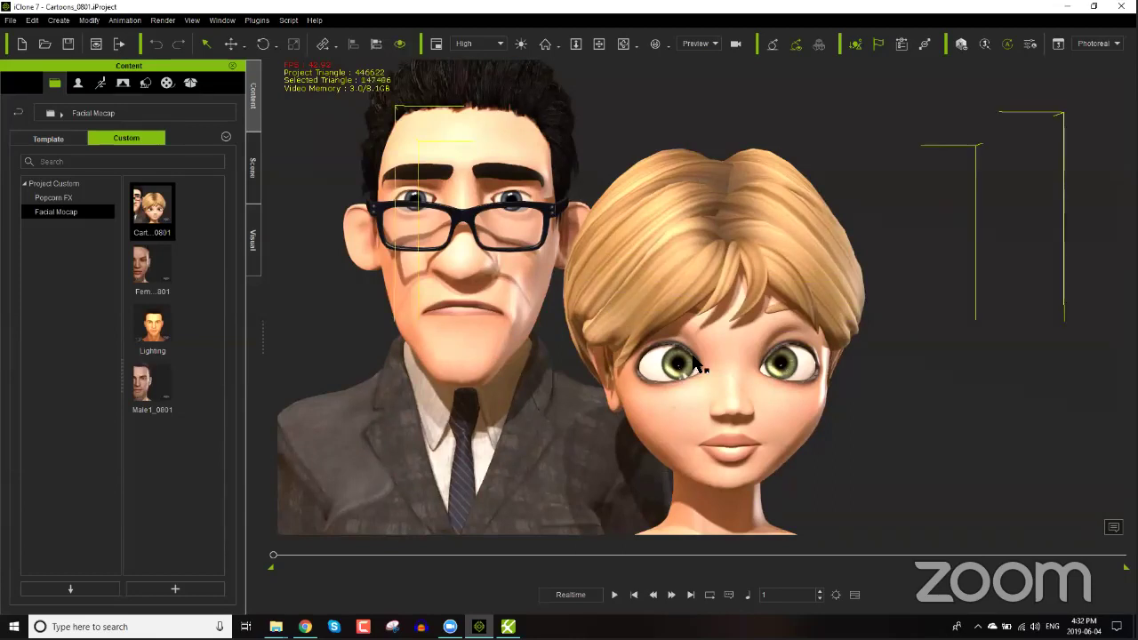
left_click(260, 20)
mouse_move(263, 39)
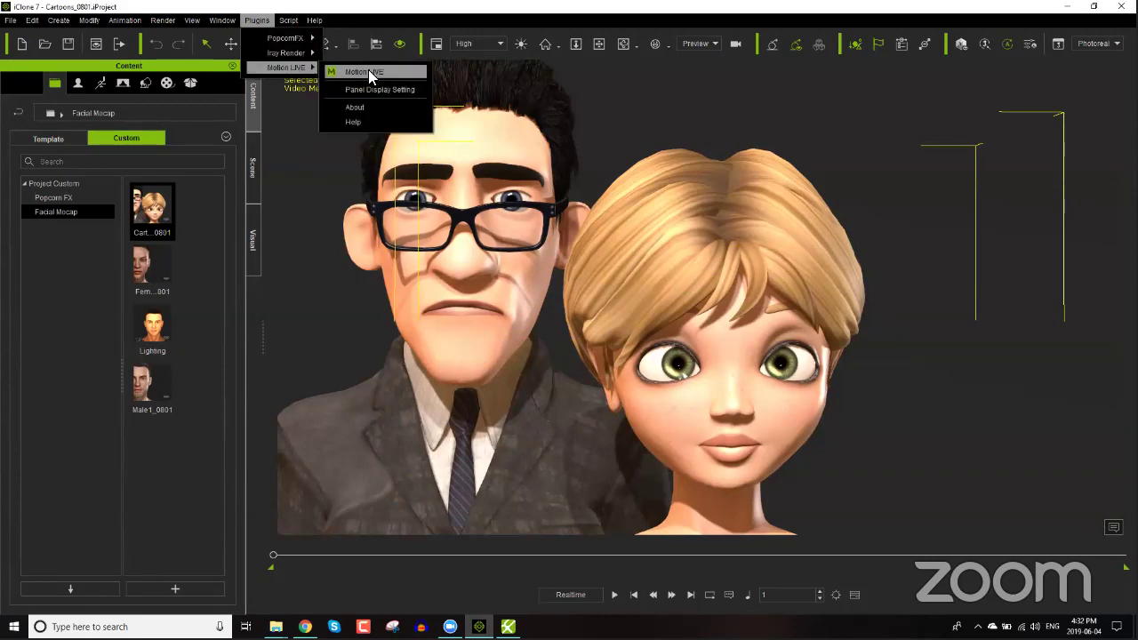
left_click(368, 69)
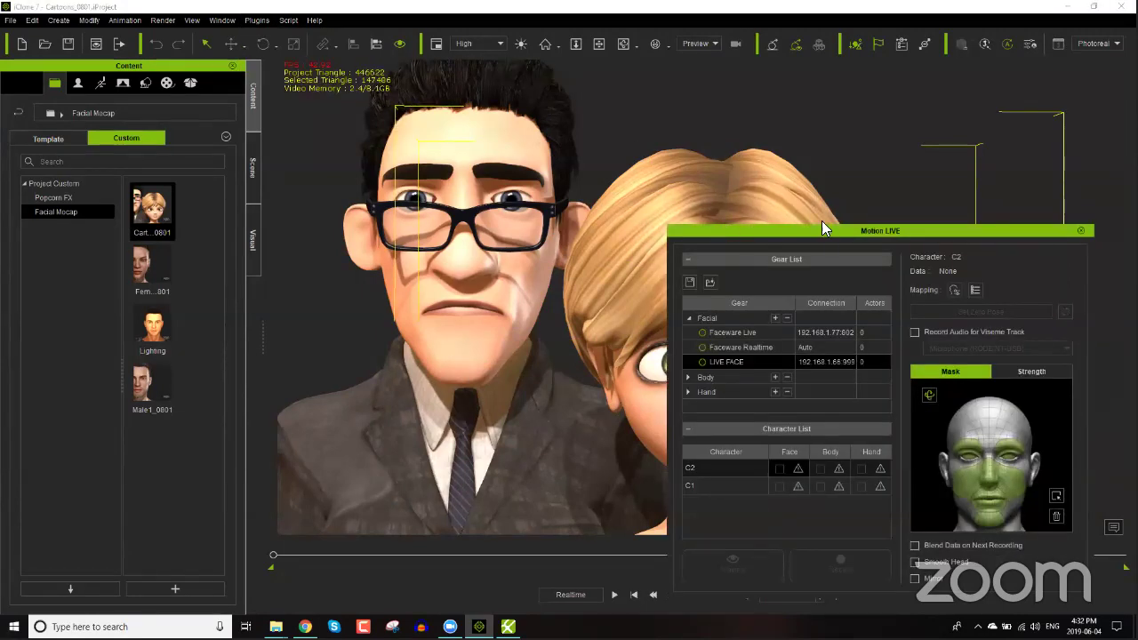
left_click_drag(822, 228, 853, 99)
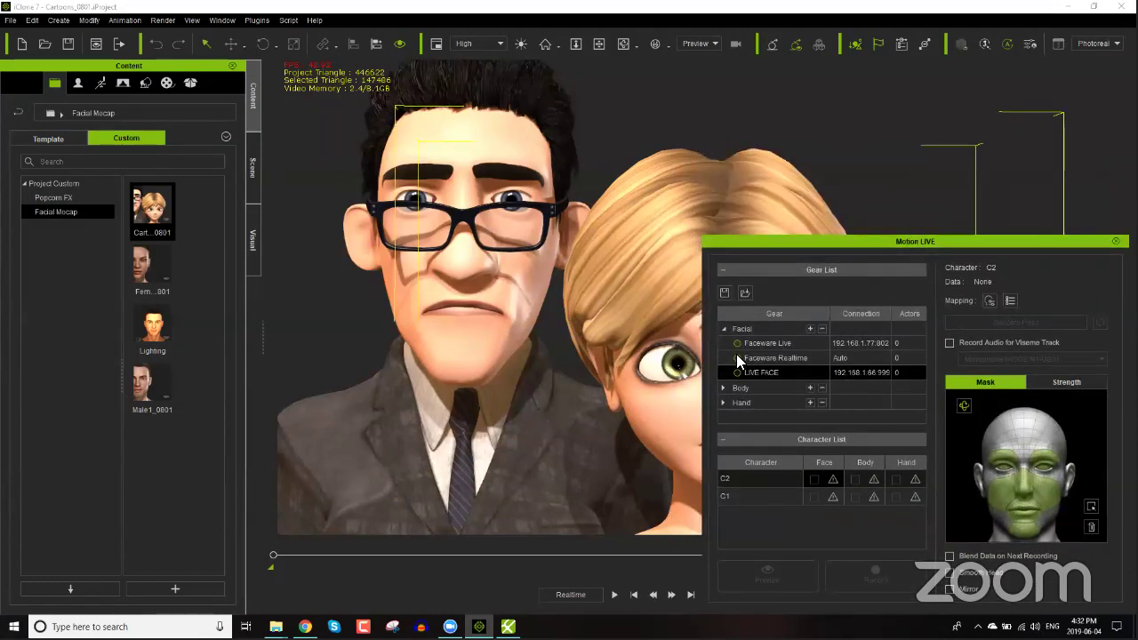
Step: Connect the Faceware Realtime gear and assign it as the face source for both C2 and C1
left_click(735, 355)
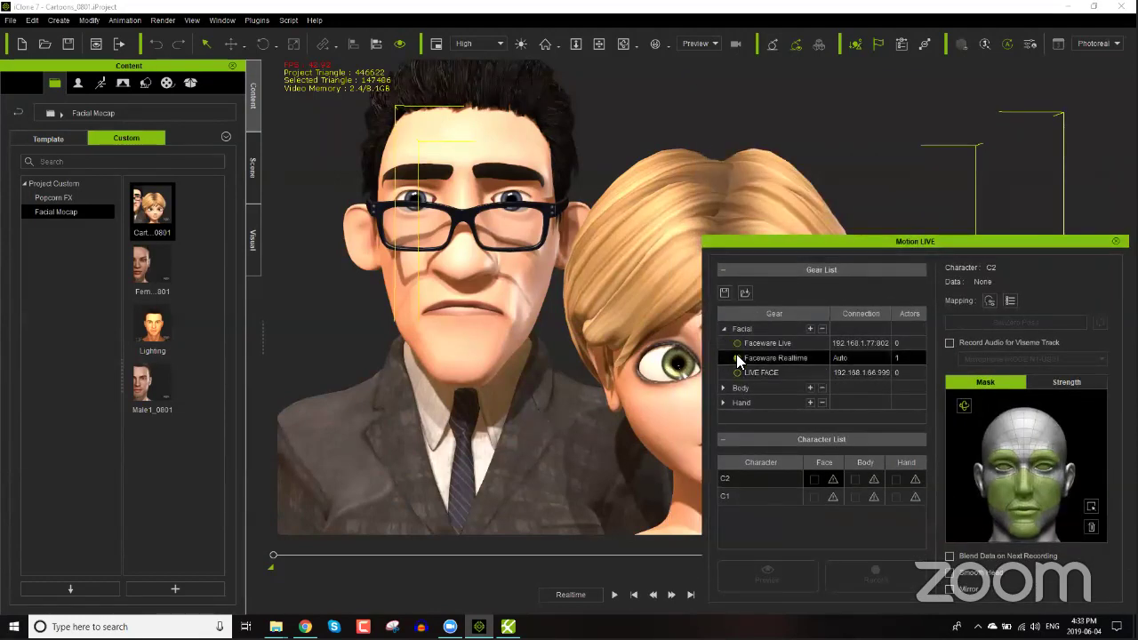
left_click(835, 480)
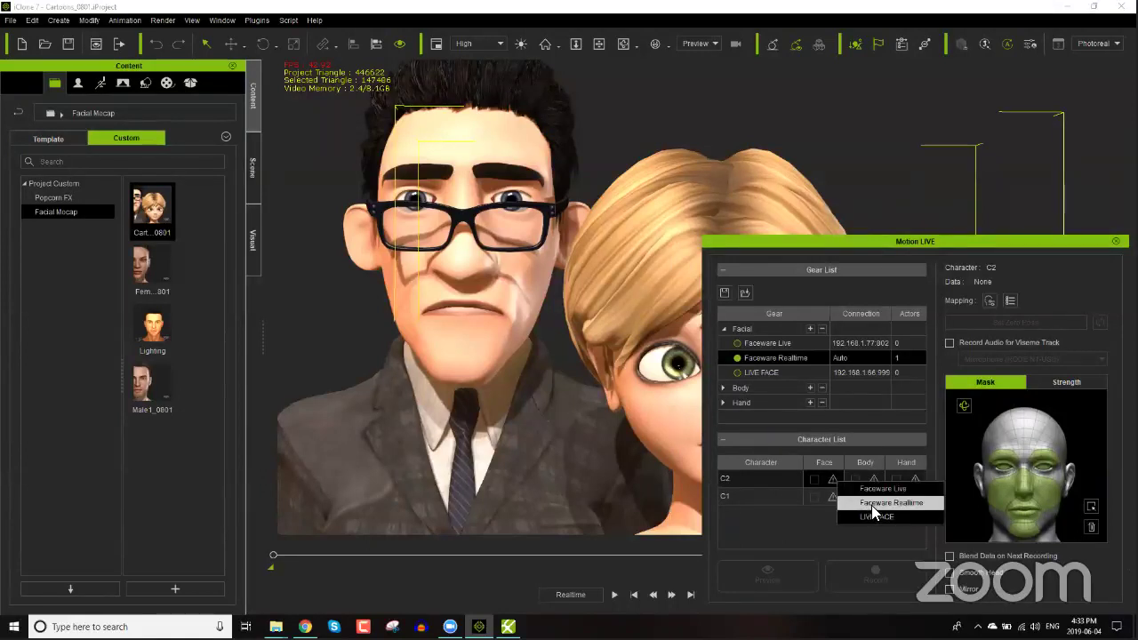
left_click(871, 503)
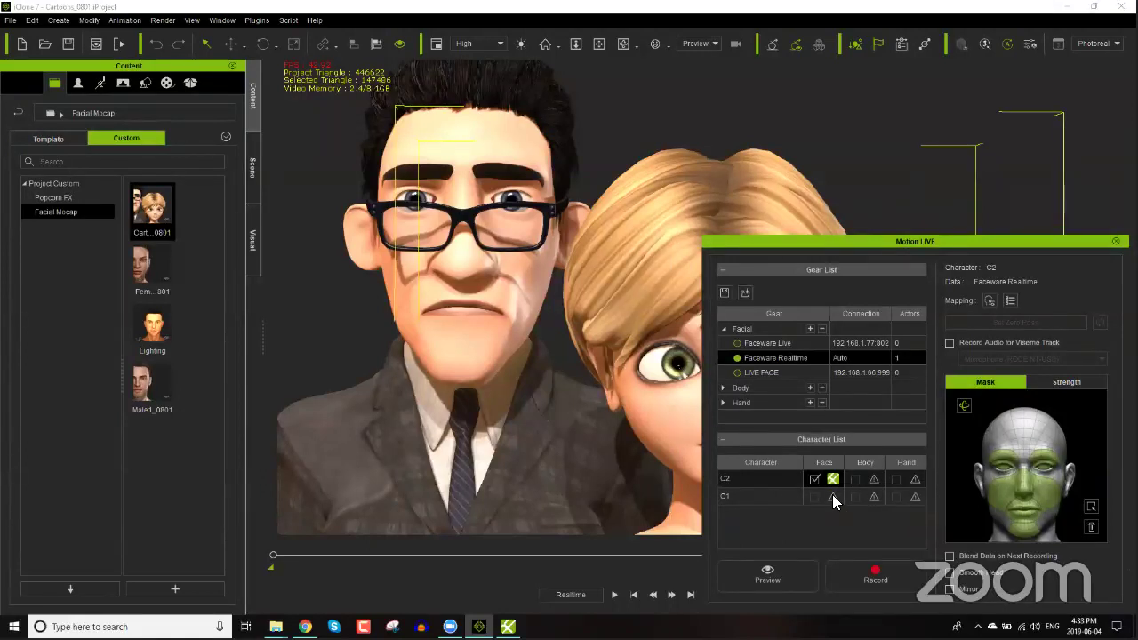
left_click(832, 494)
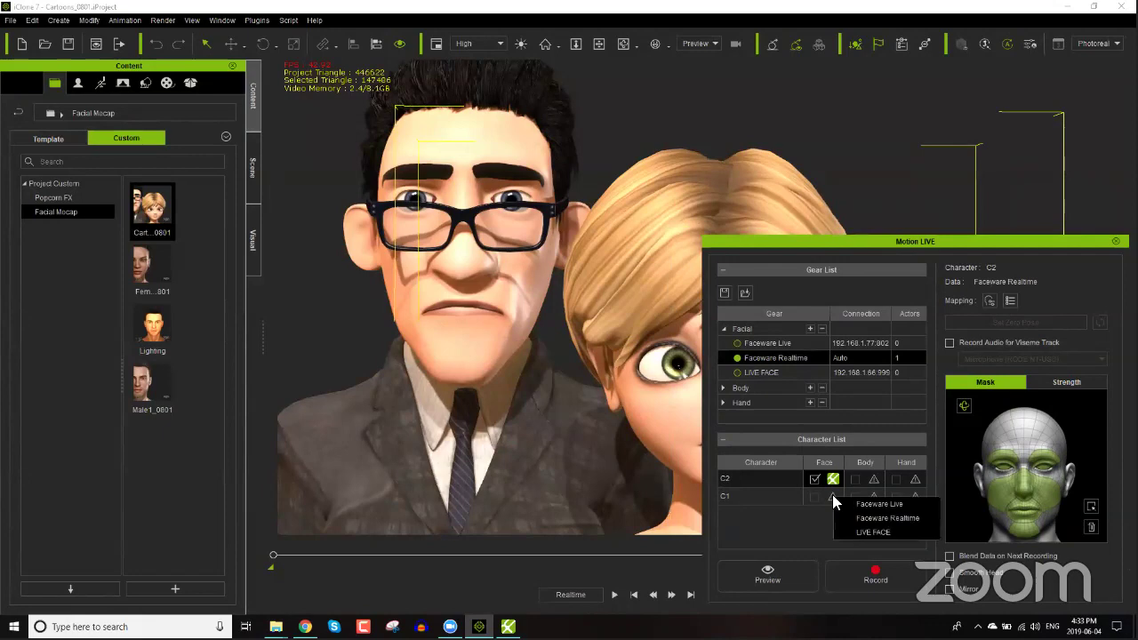
left_click(871, 521)
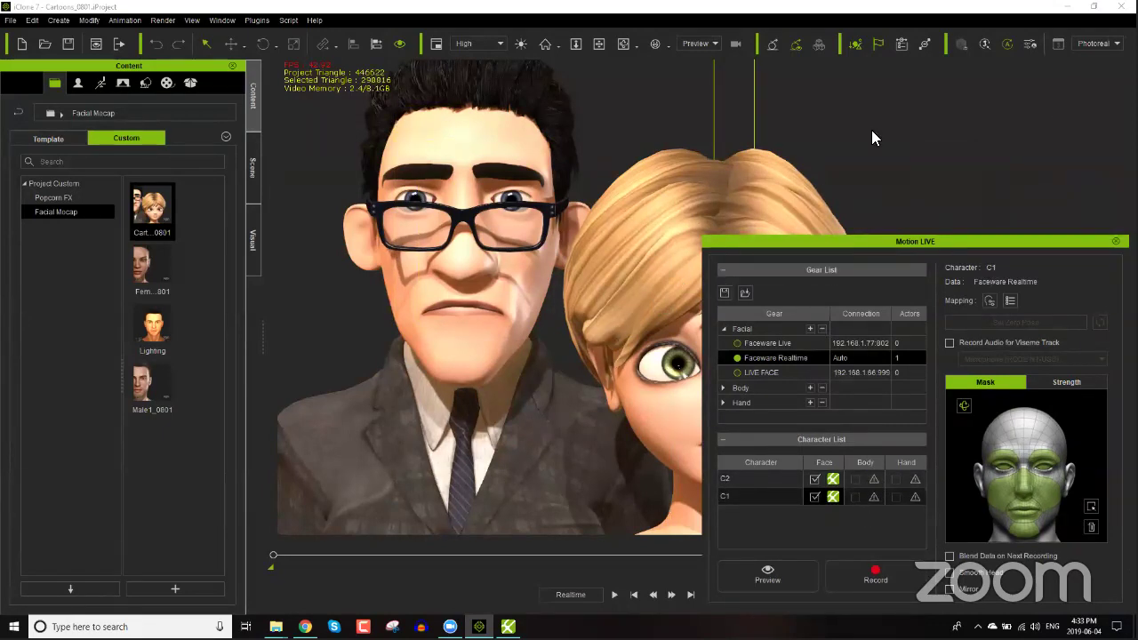
Step: Shrink the iClone window to uncover the Faceware webcam feed, and run a live preview of both cartoon characters
left_click(1094, 6)
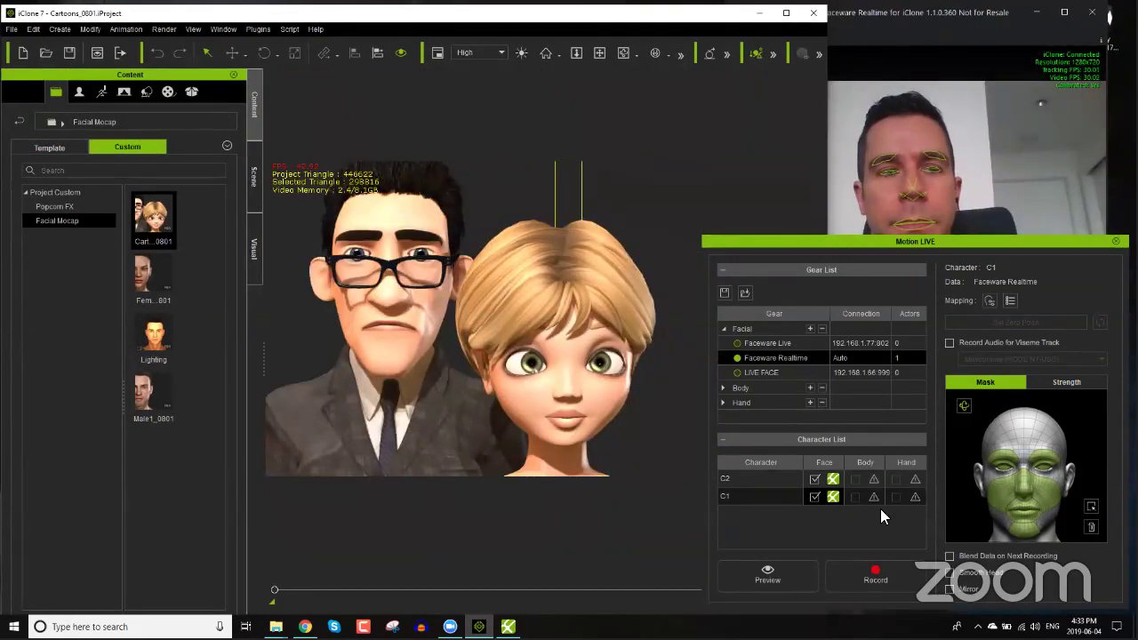
left_click(795, 569)
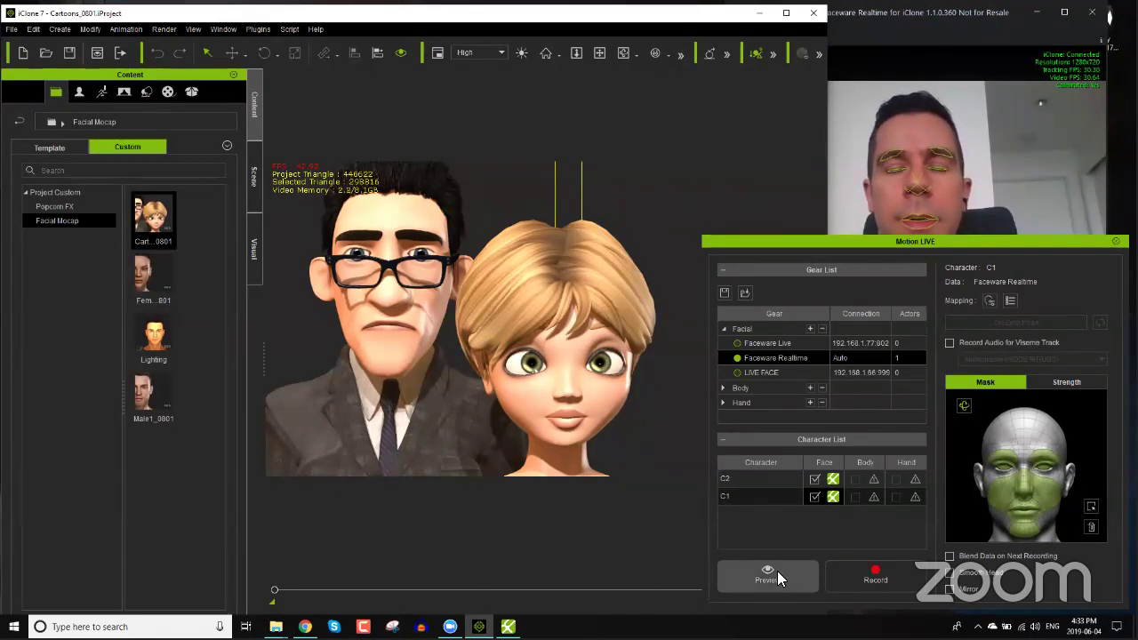
left_click(776, 571)
key("space")
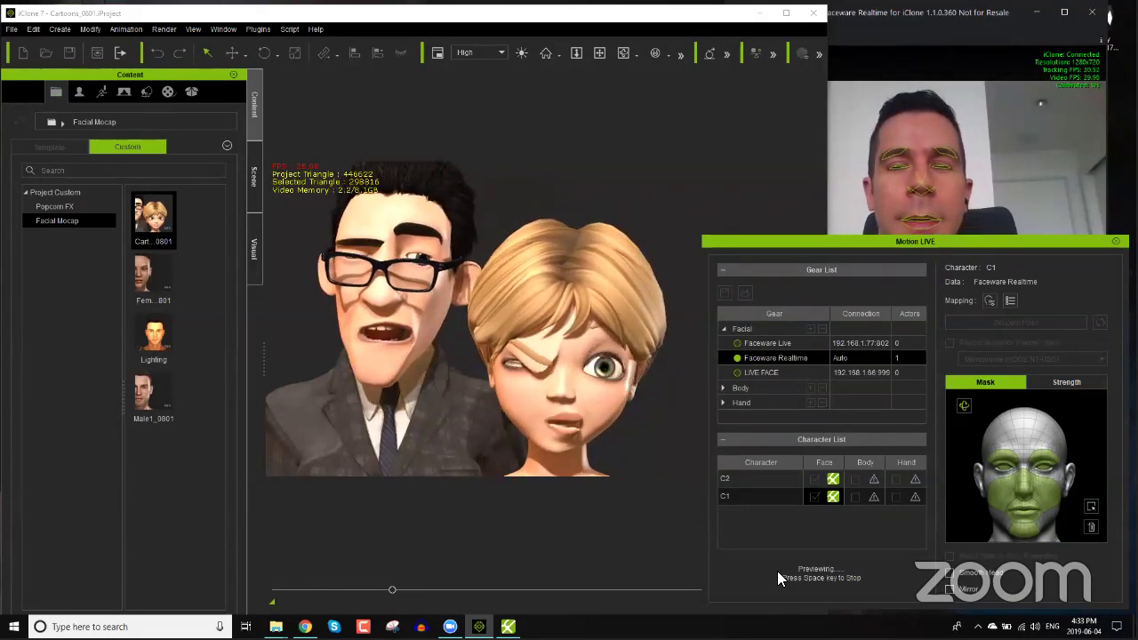
key("space")
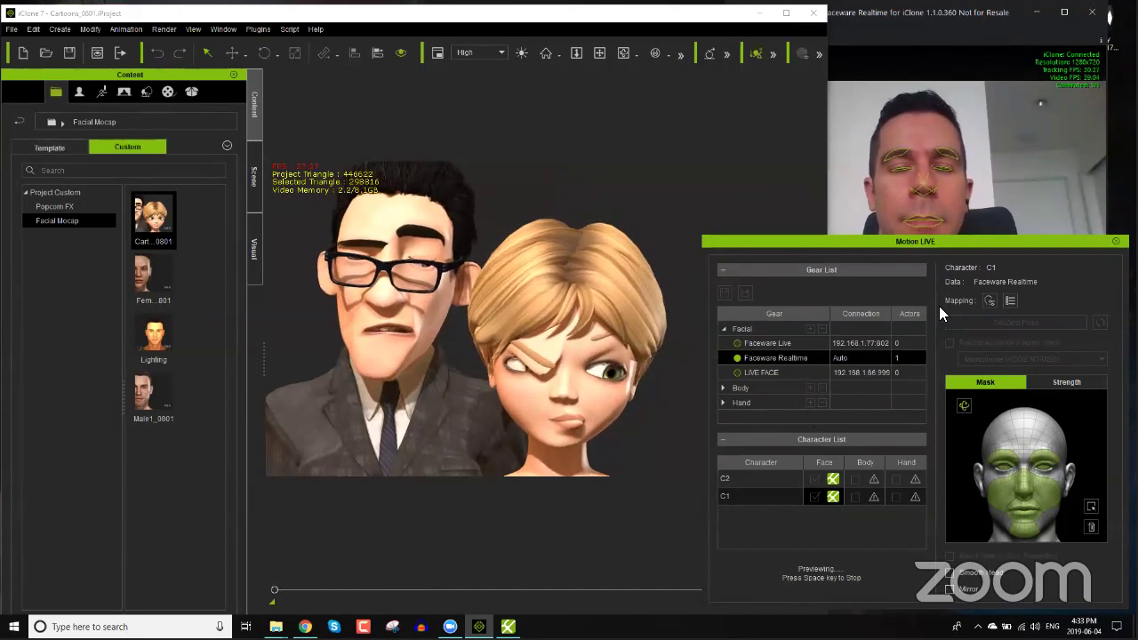
Step: Bring the Faceware Realtime window to the front and recalibrate the neutral face
left_click(923, 35)
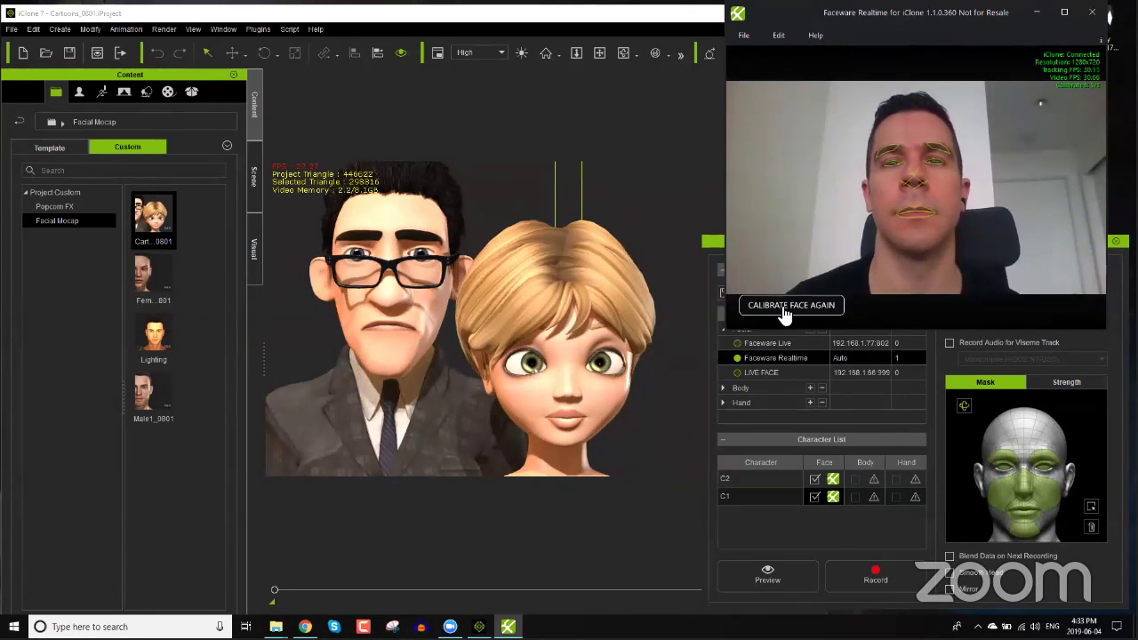
left_click(783, 310)
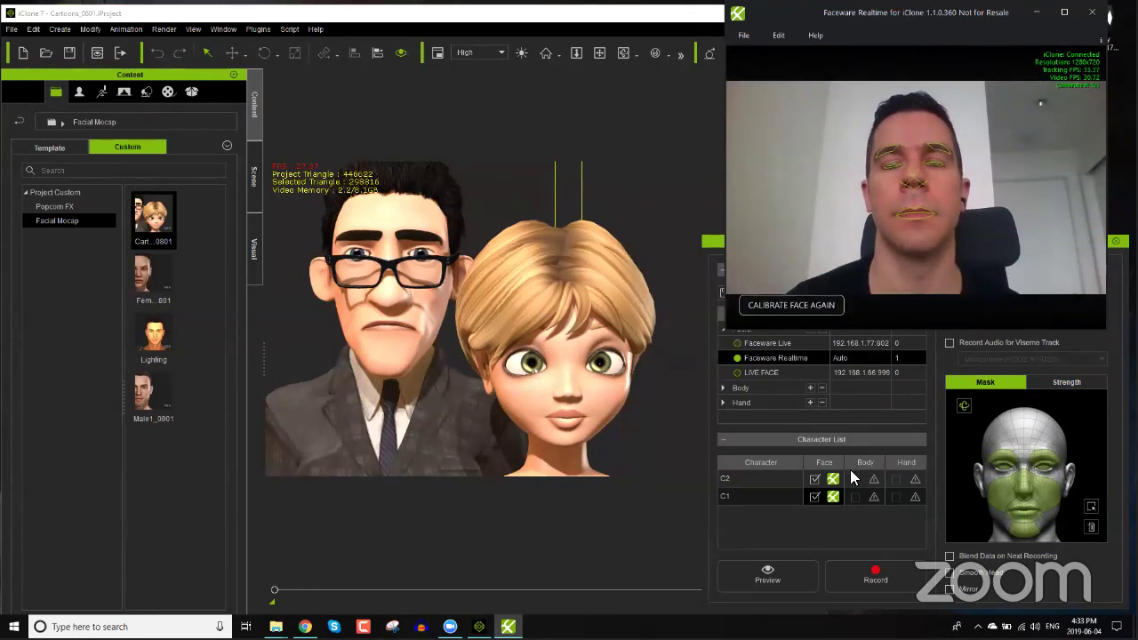
Step: Run a live preview of both cartoon characters with the recalibrated face, and stop it
left_click(779, 570)
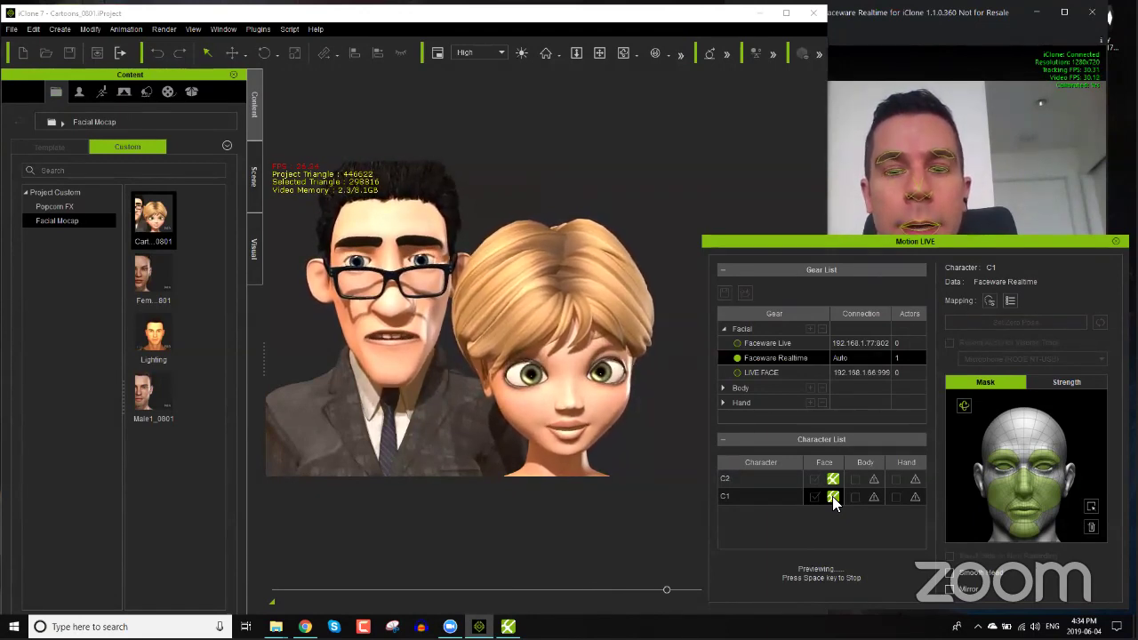
key("space")
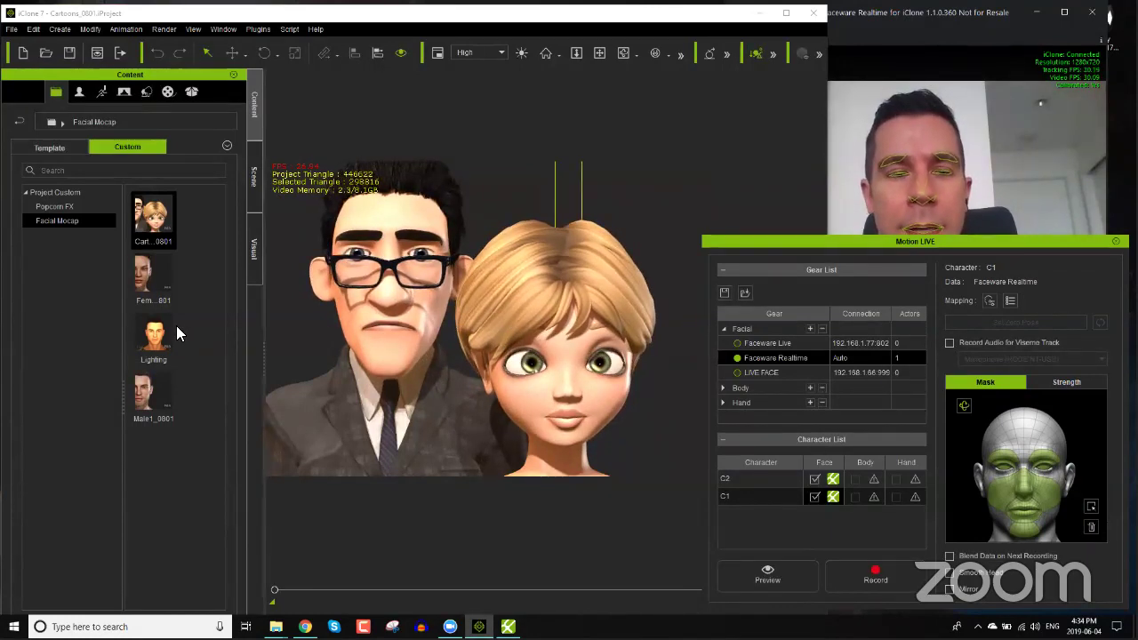
Step: Load the Female2_0801 project from the custom Facial Mocap content and open the Motion LIVE plugin
double_click(151, 272)
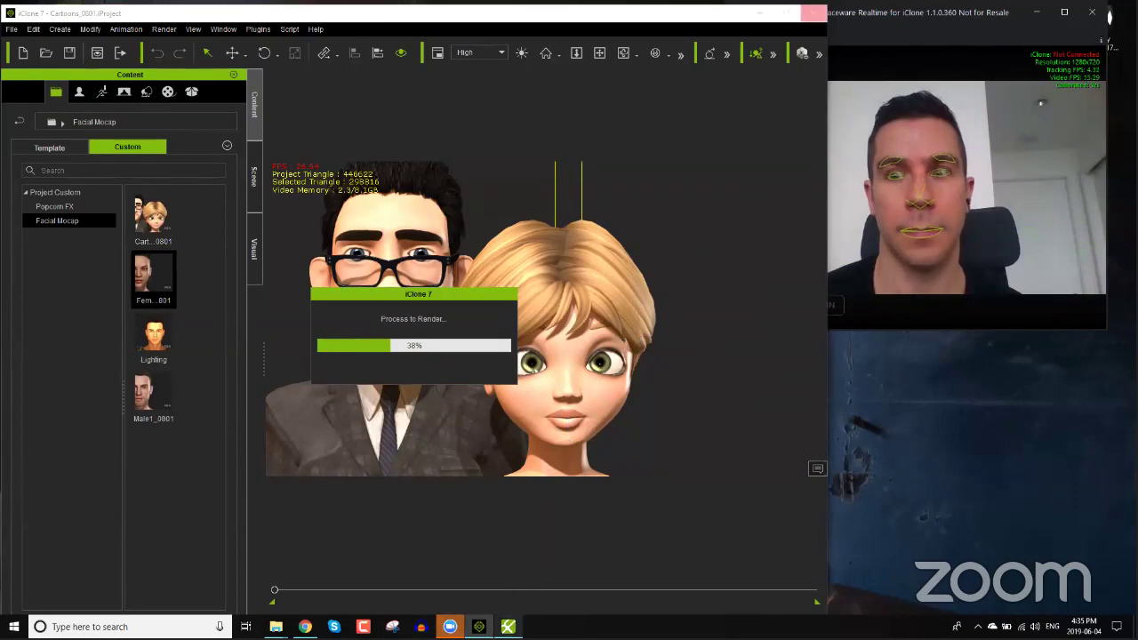
mouse_move(507, 627)
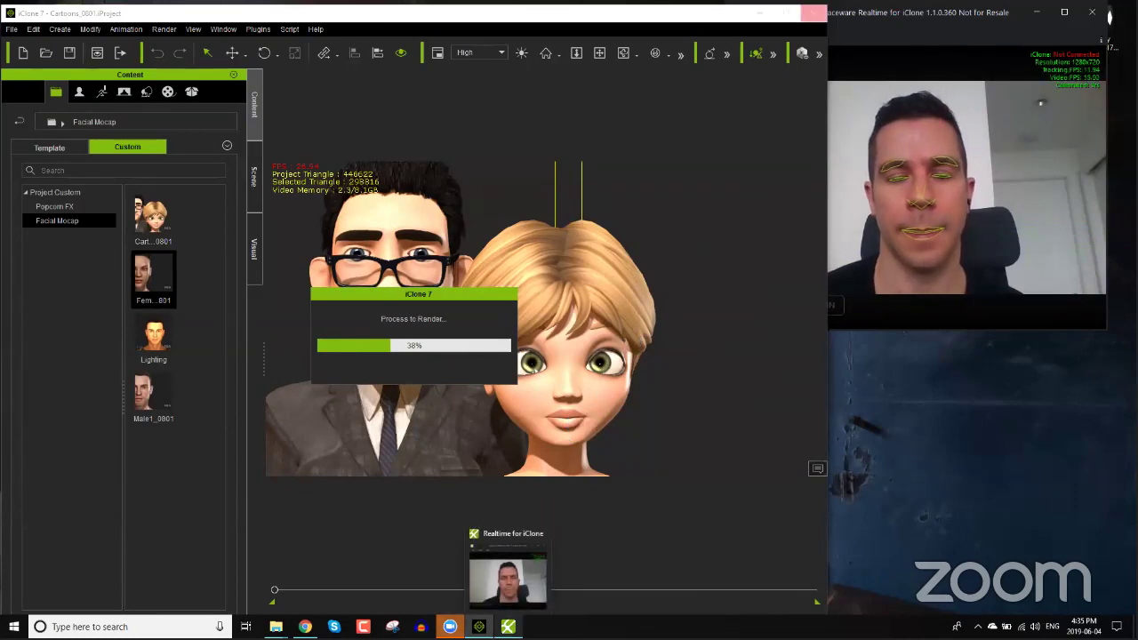
mouse_move(449, 626)
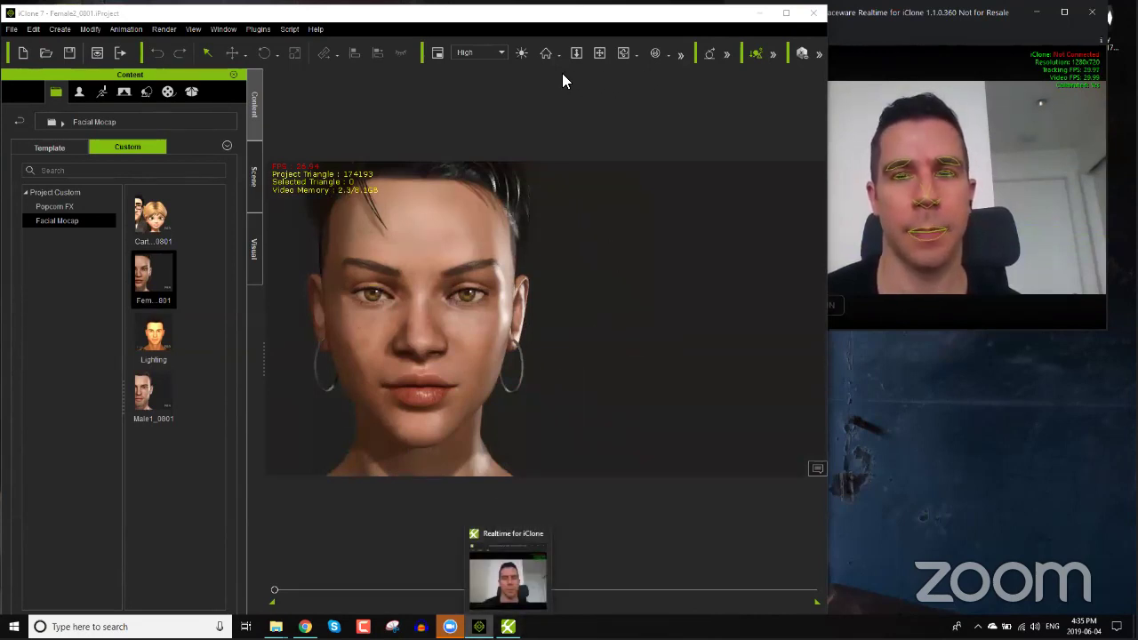
left_click(259, 32)
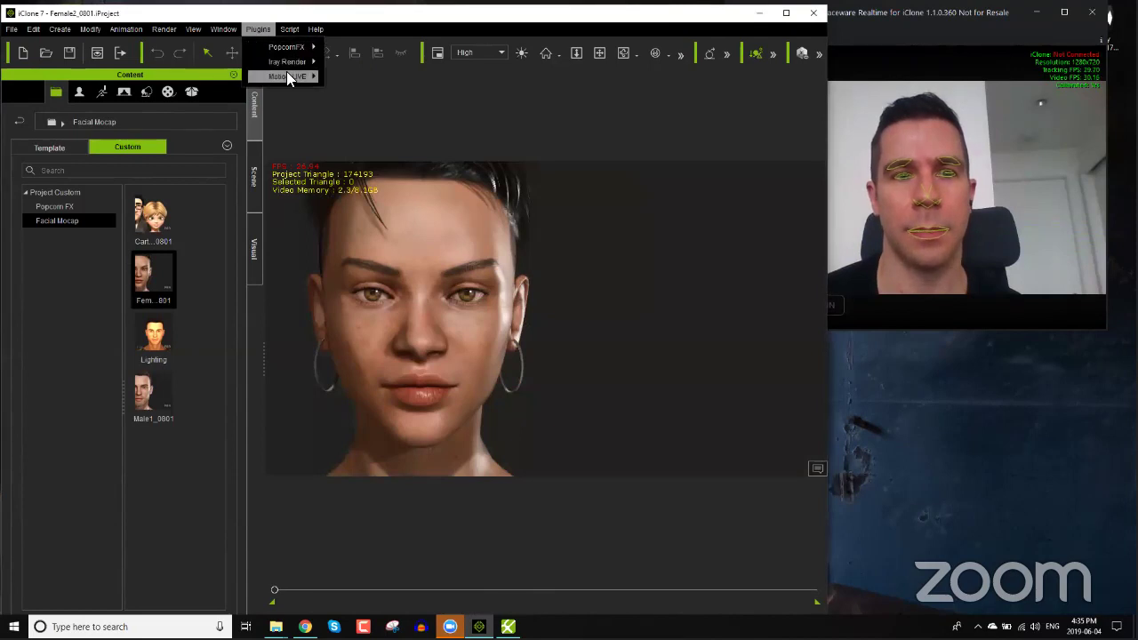
mouse_move(286, 77)
left_click(365, 75)
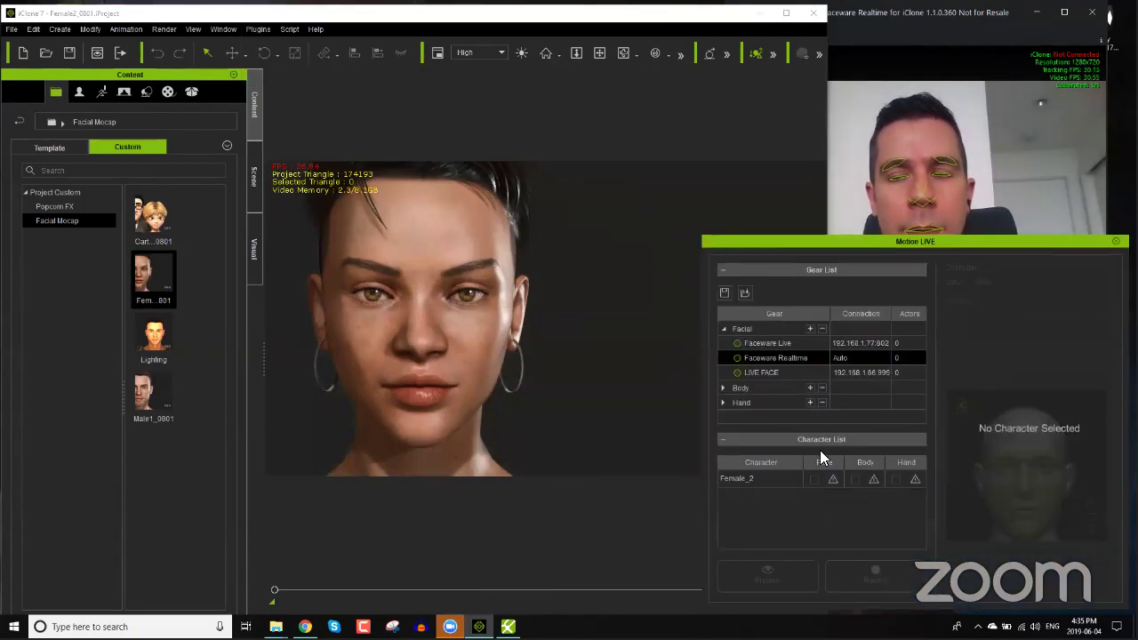
Step: Connect the Faceware Realtime gear and assign it as the face source for Female_2
left_click(737, 357)
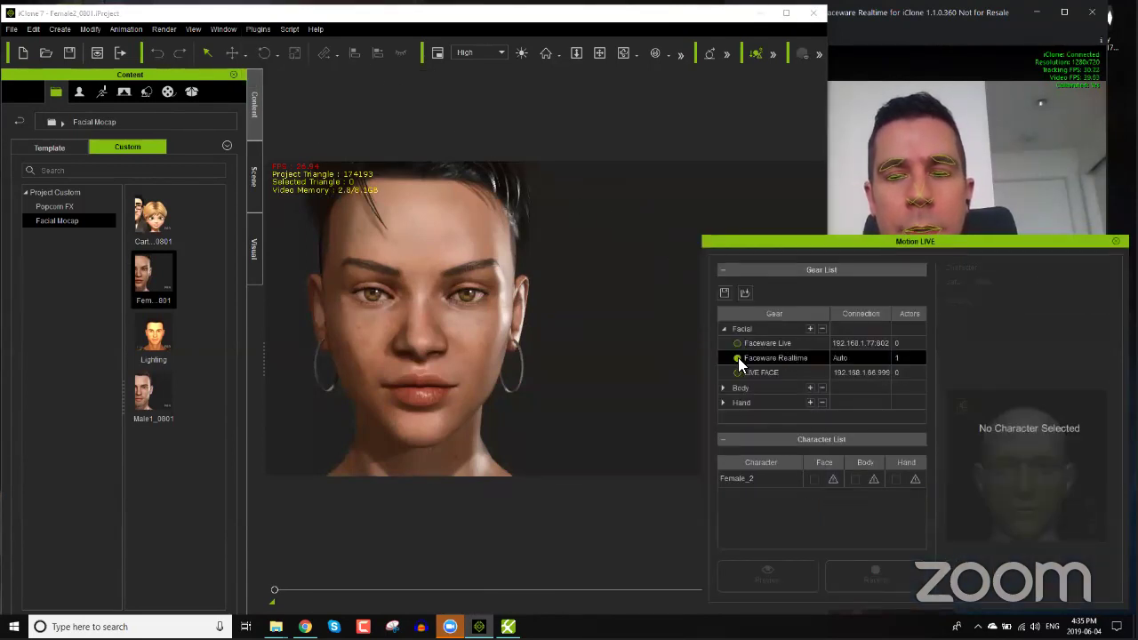
left_click(830, 480)
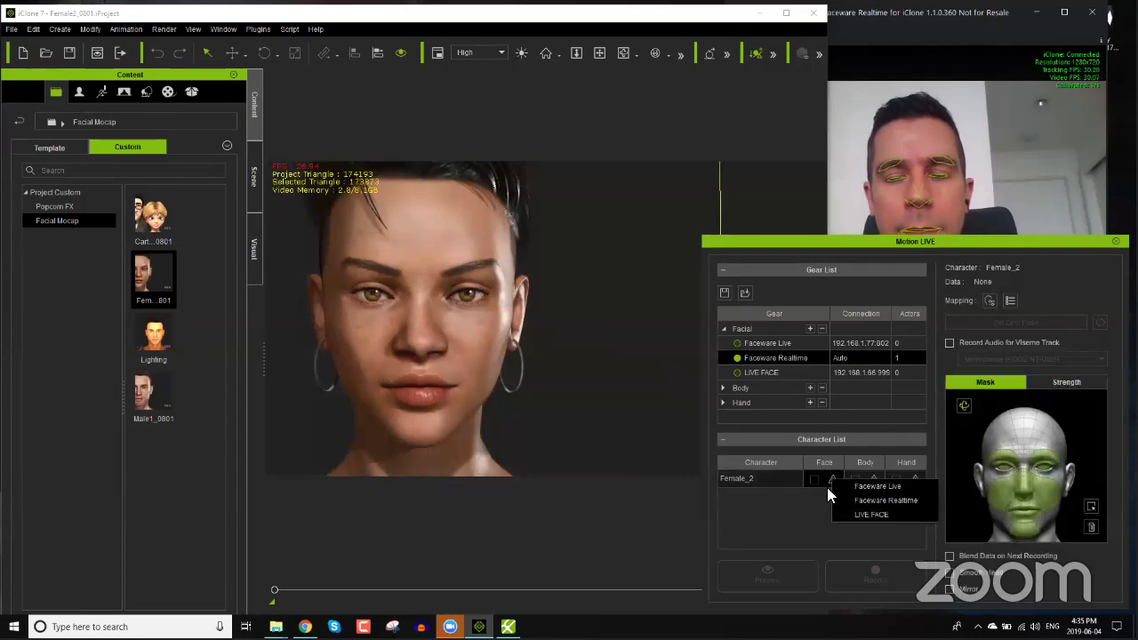
left_click(871, 500)
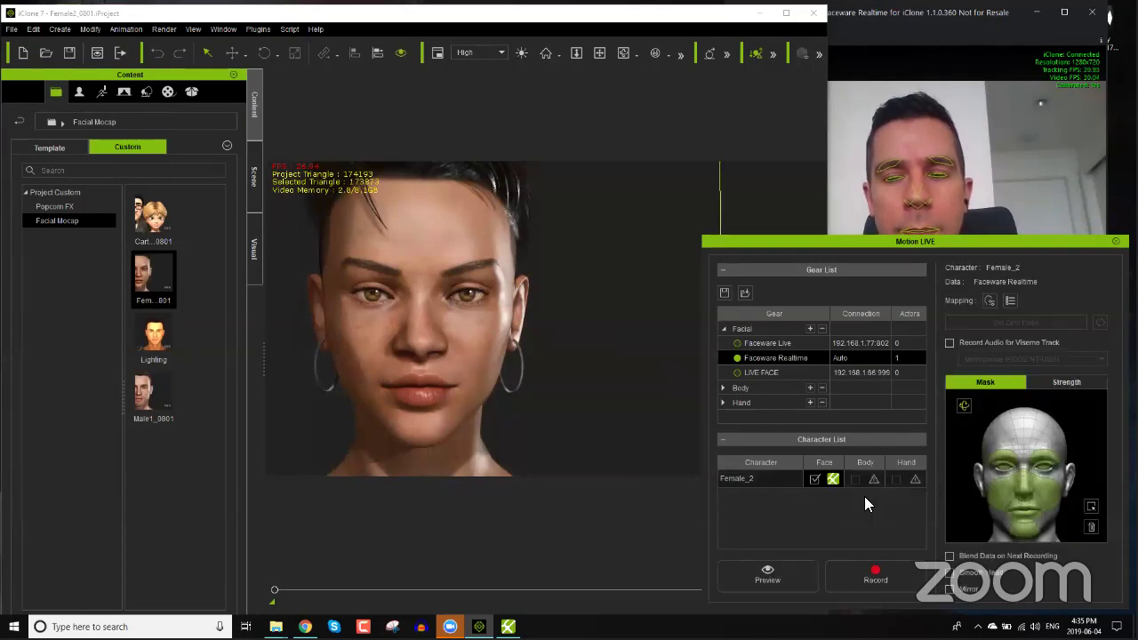
Step: Test Female_2's facial motion in live preview, recalibrating the neutral face in Faceware Realtime between the two runs
left_click(789, 569)
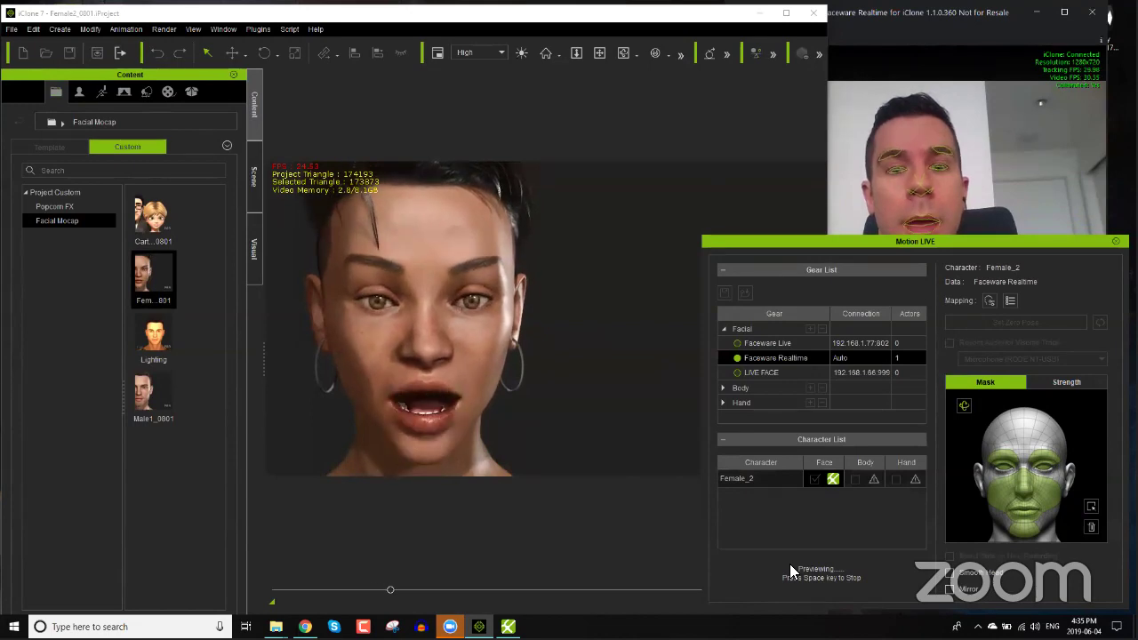
left_click(790, 558)
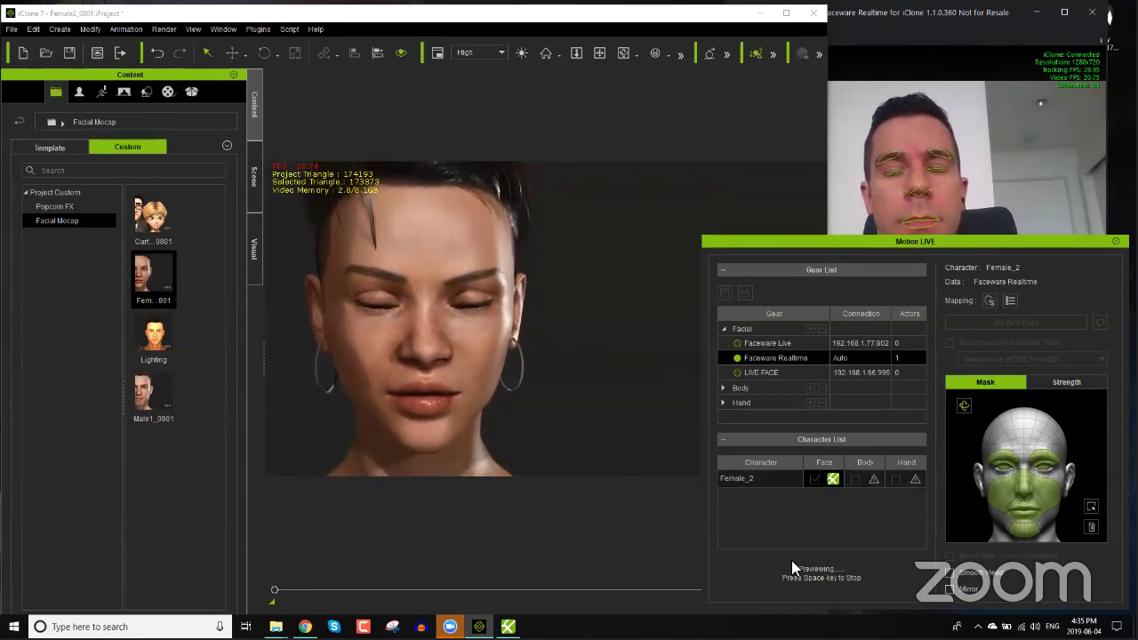
left_click(914, 34)
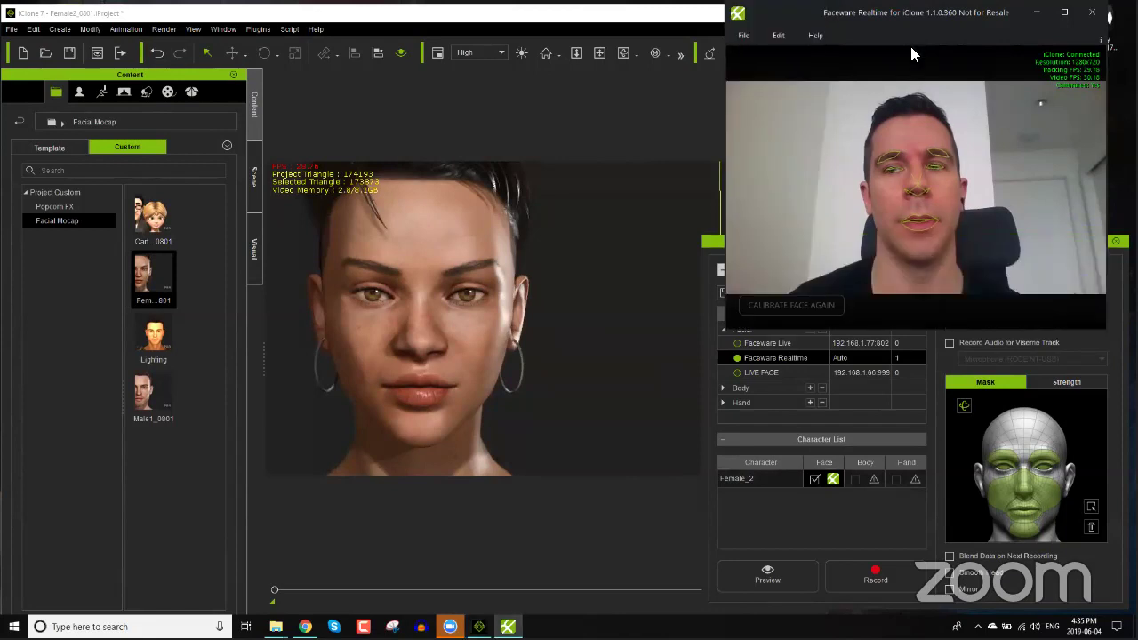
left_click(805, 305)
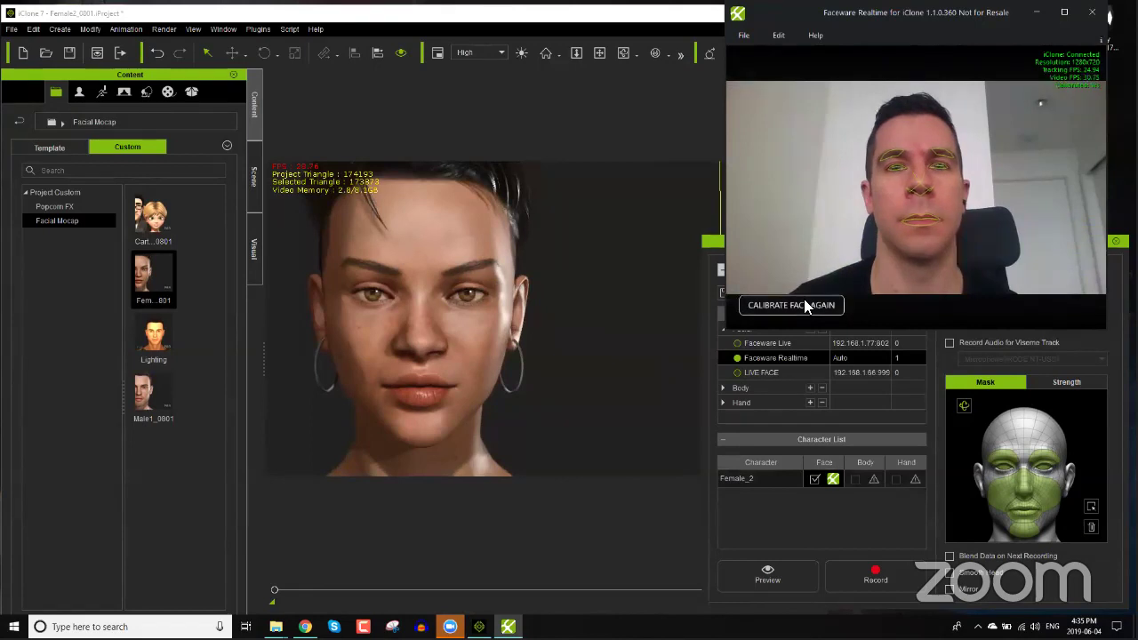
left_click(805, 305)
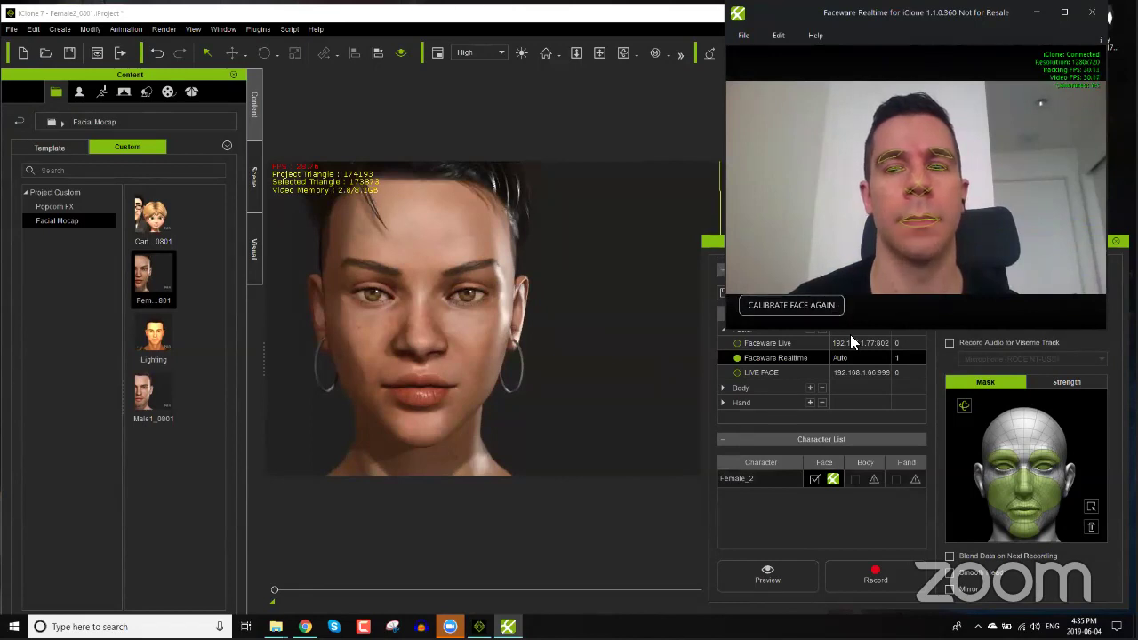
left_click(801, 572)
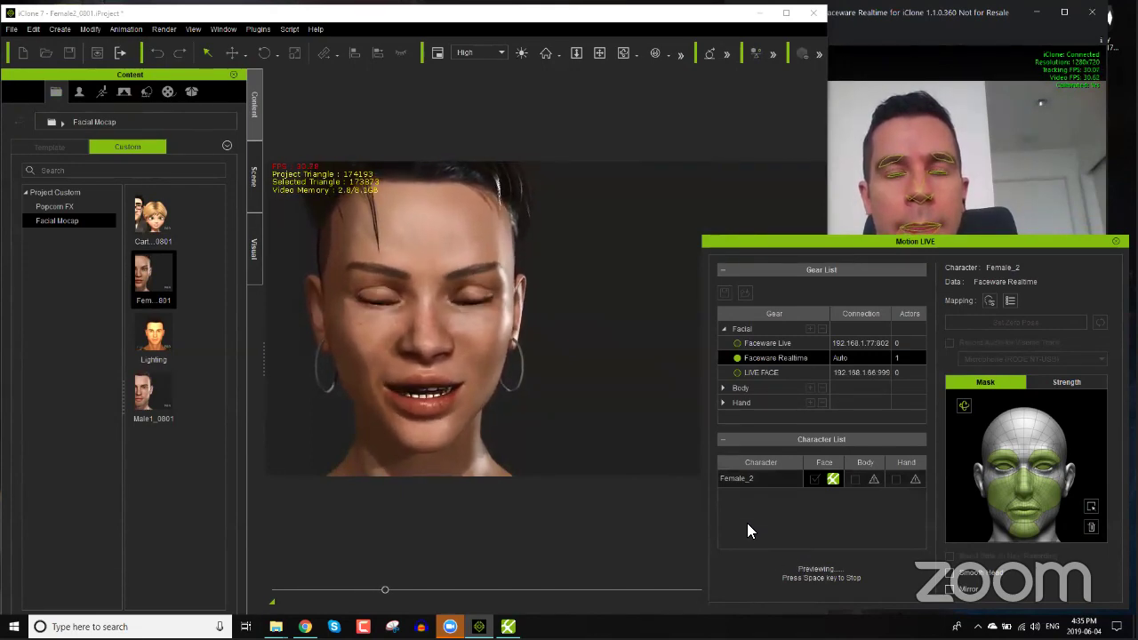
key("space")
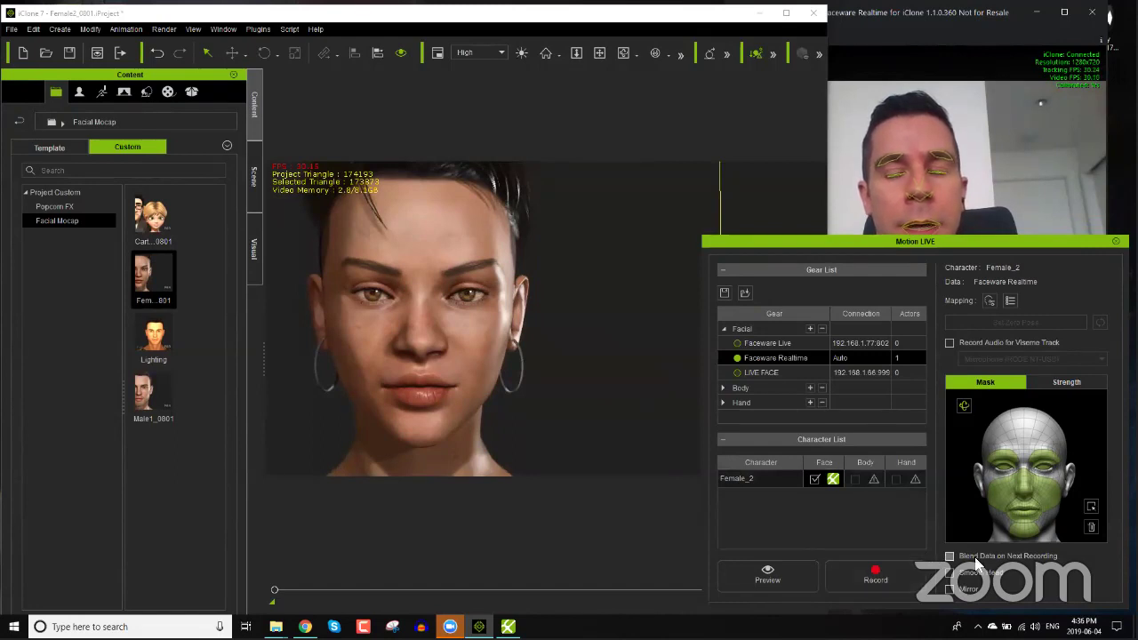
Step: Record a Faceware Realtime facial take on Female_2 and scrub back through it to the start
left_click(872, 576)
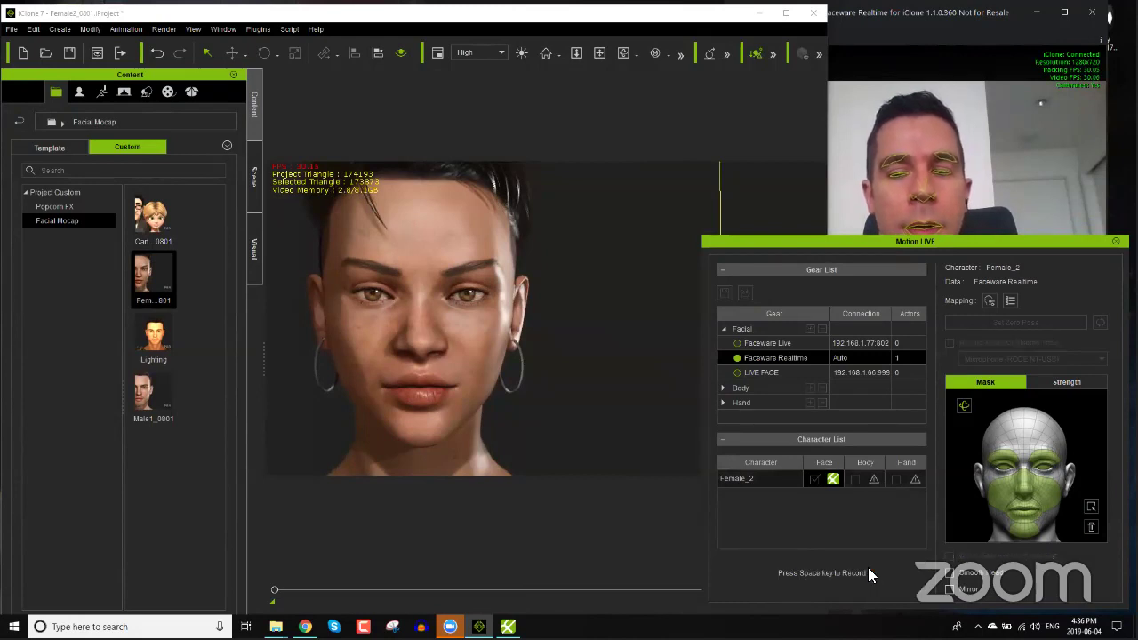
key("space")
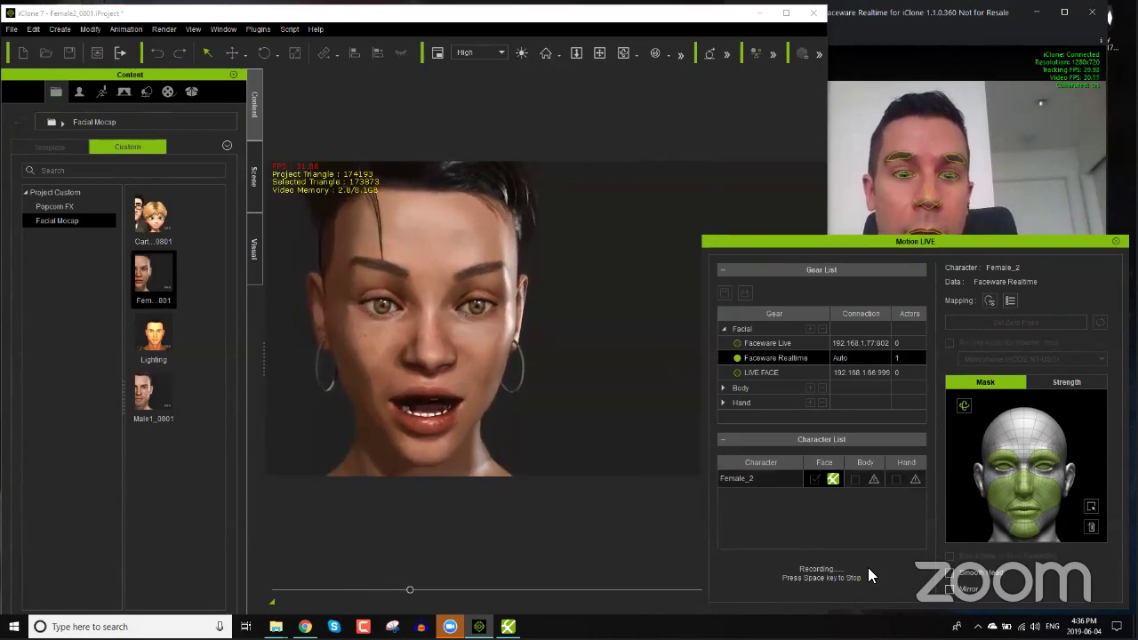
key("space")
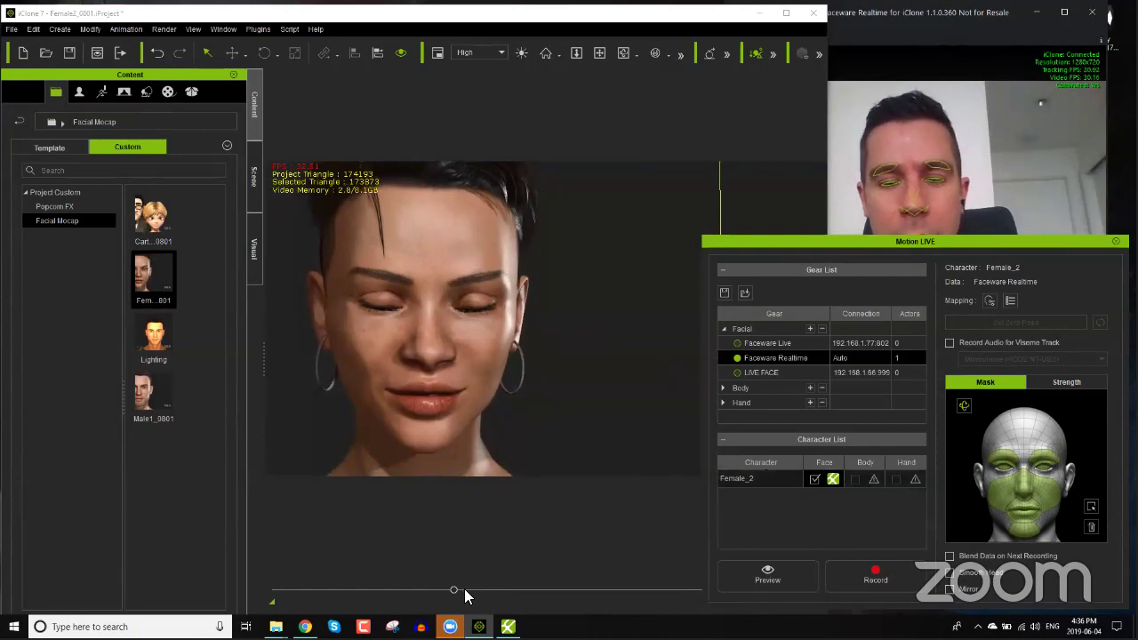
left_click_drag(455, 589, 384, 586)
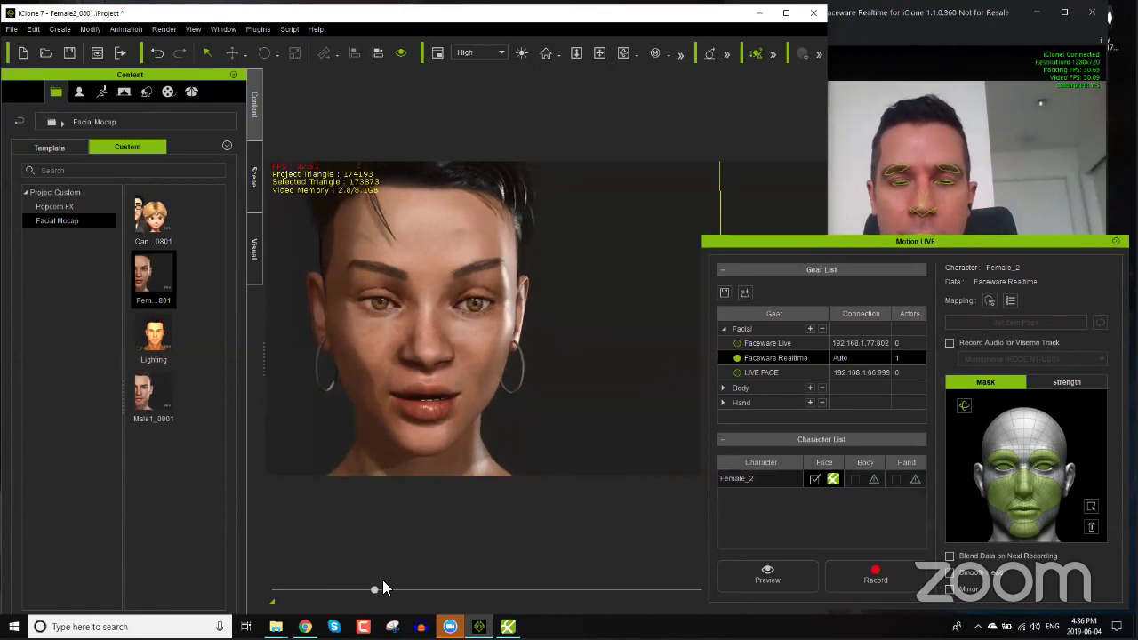
left_click(275, 588)
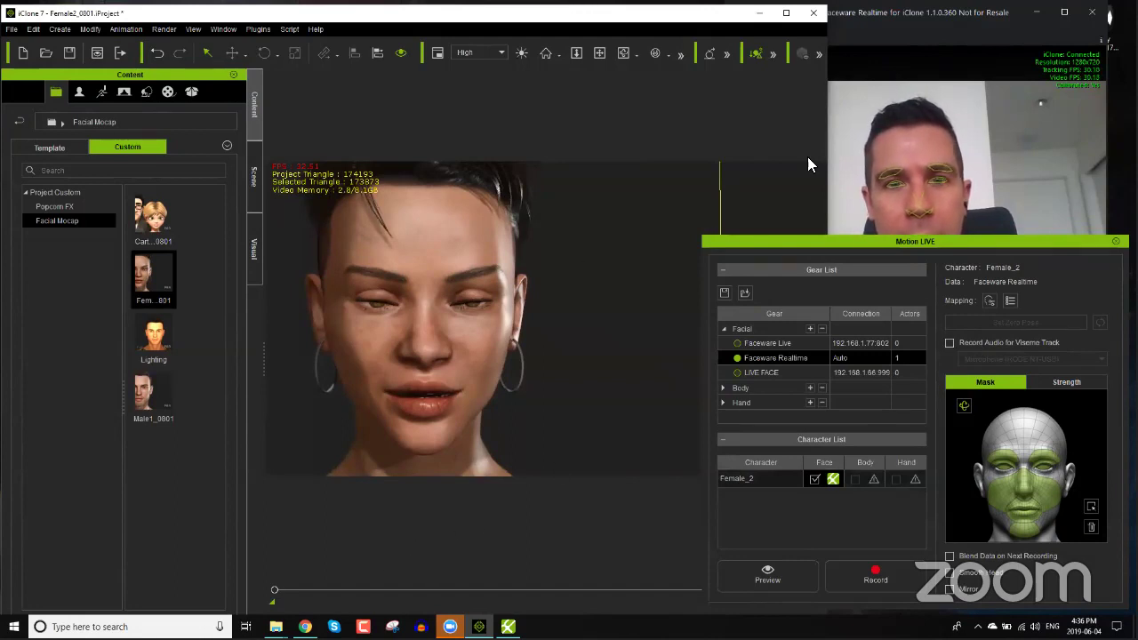
Step: Close Motion LIVE, disconnecting all servers, and play back the recorded facial take
left_click(1115, 241)
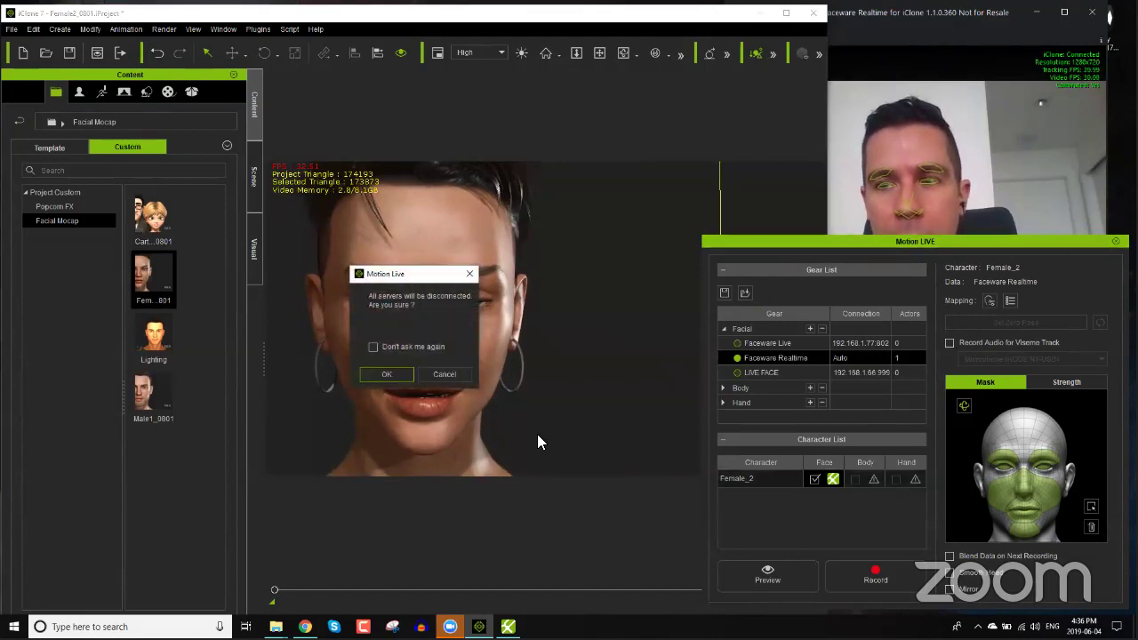
left_click(387, 374)
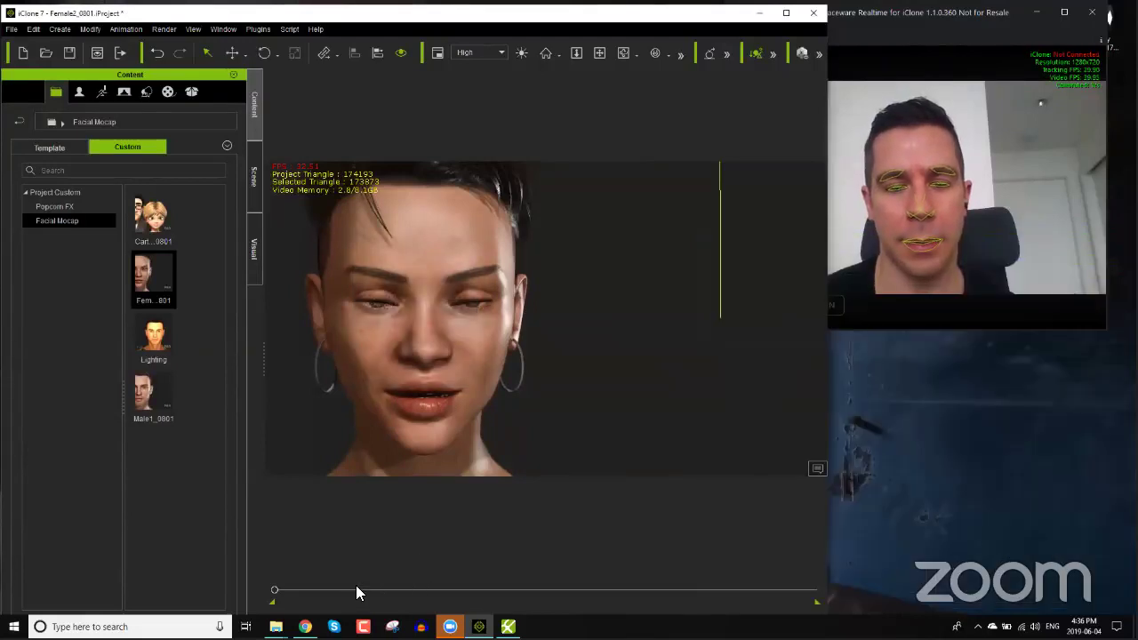
key("space")
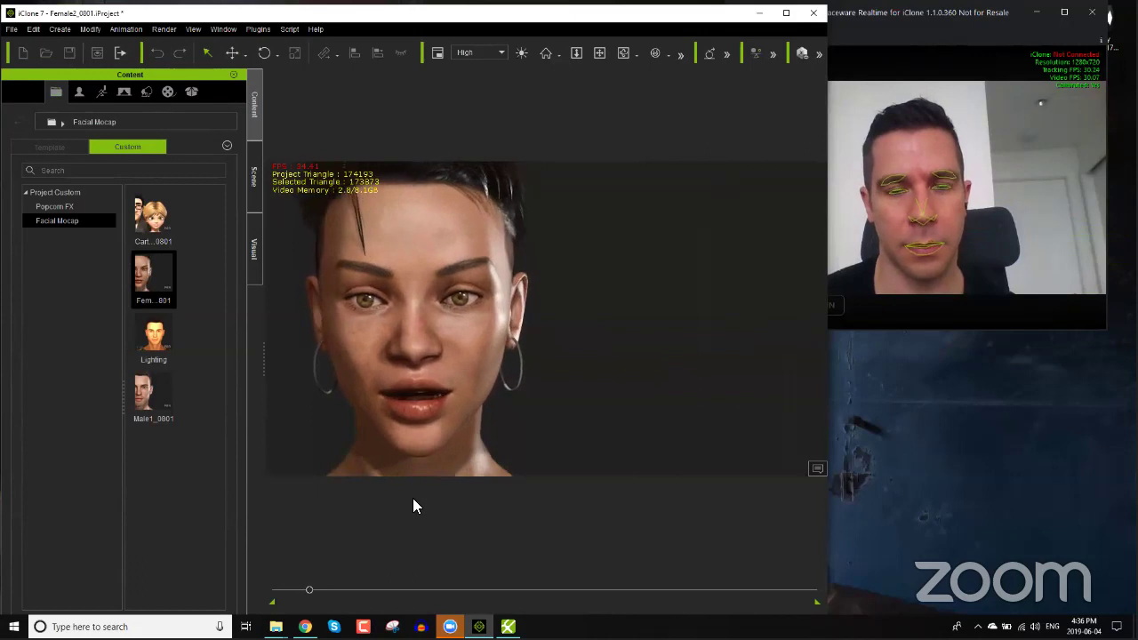
left_click(354, 587)
left_click_drag(353, 591, 261, 599)
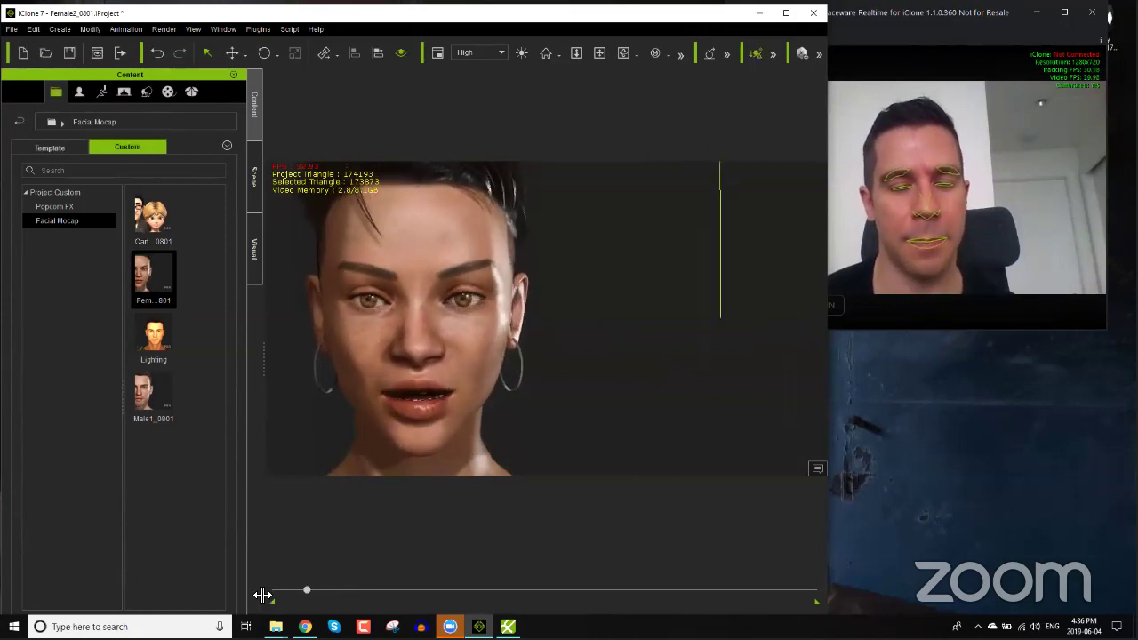
Step: Remove the object animation from Female_2
right_click(385, 364)
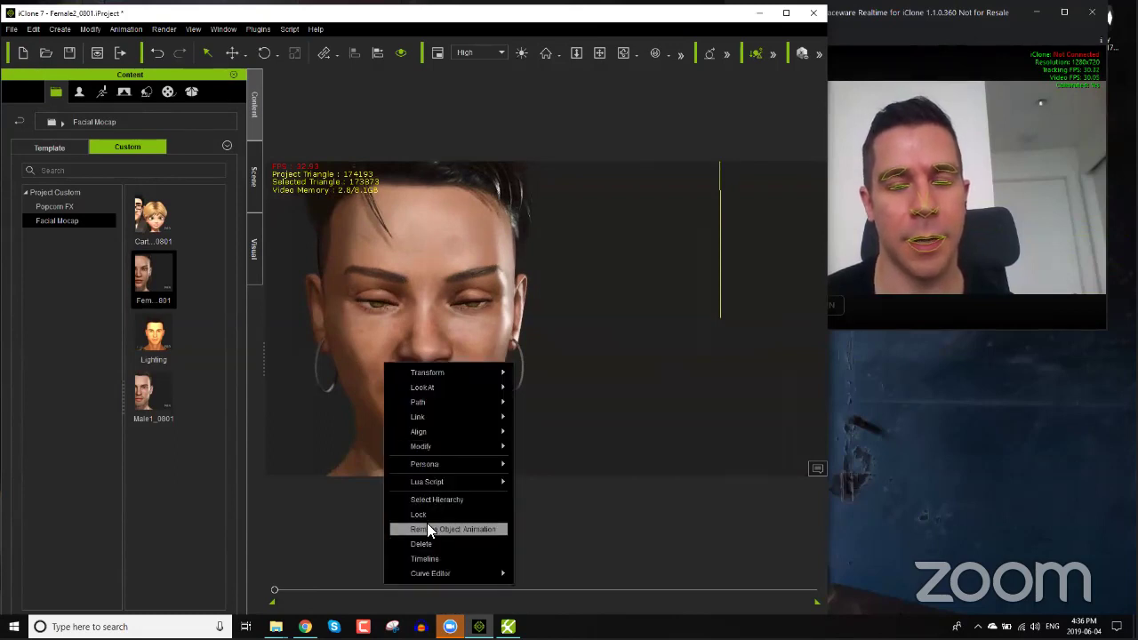
left_click(427, 524)
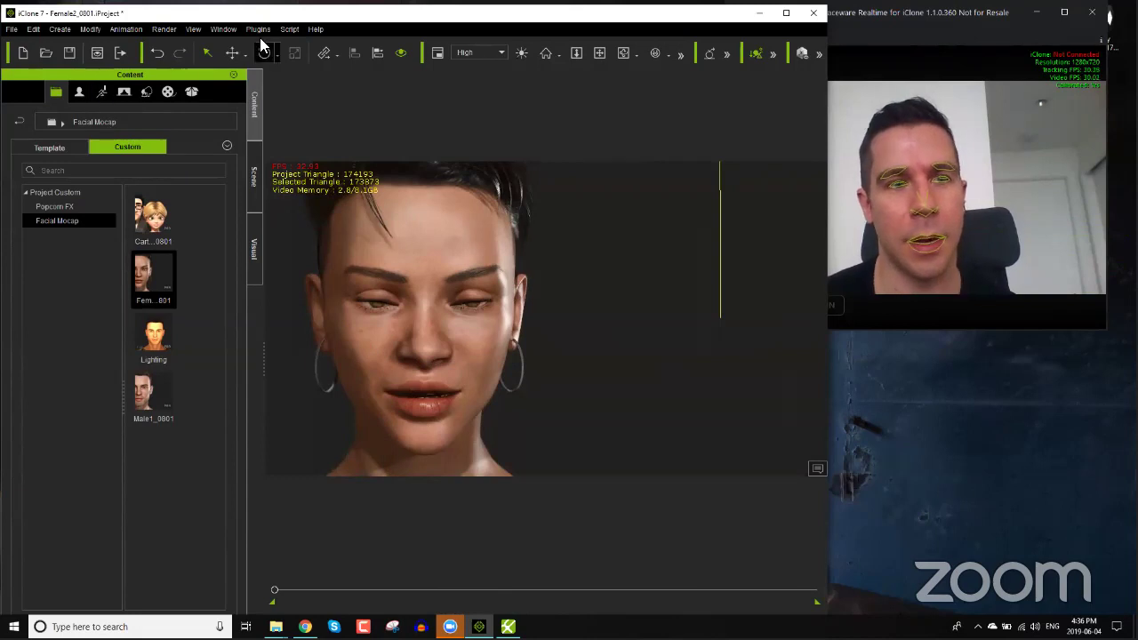
Step: Reset Female_2's expression at the start of the timeline with a default key in Face Key, and close the motion editing tools
left_click(222, 29)
mouse_move(245, 67)
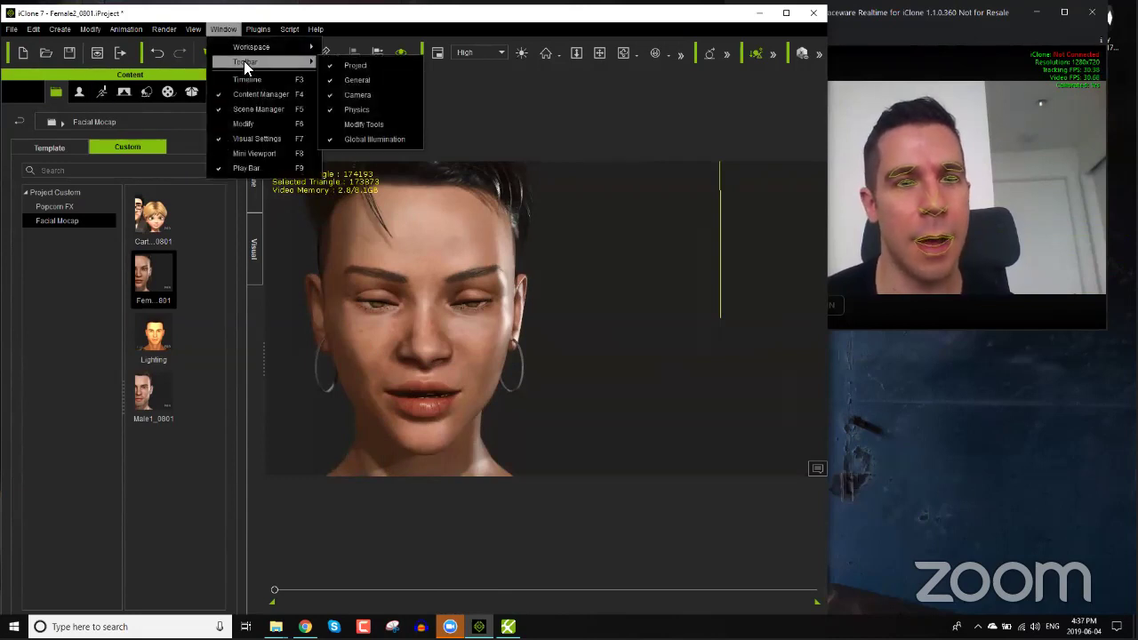
left_click(247, 124)
left_click(645, 93)
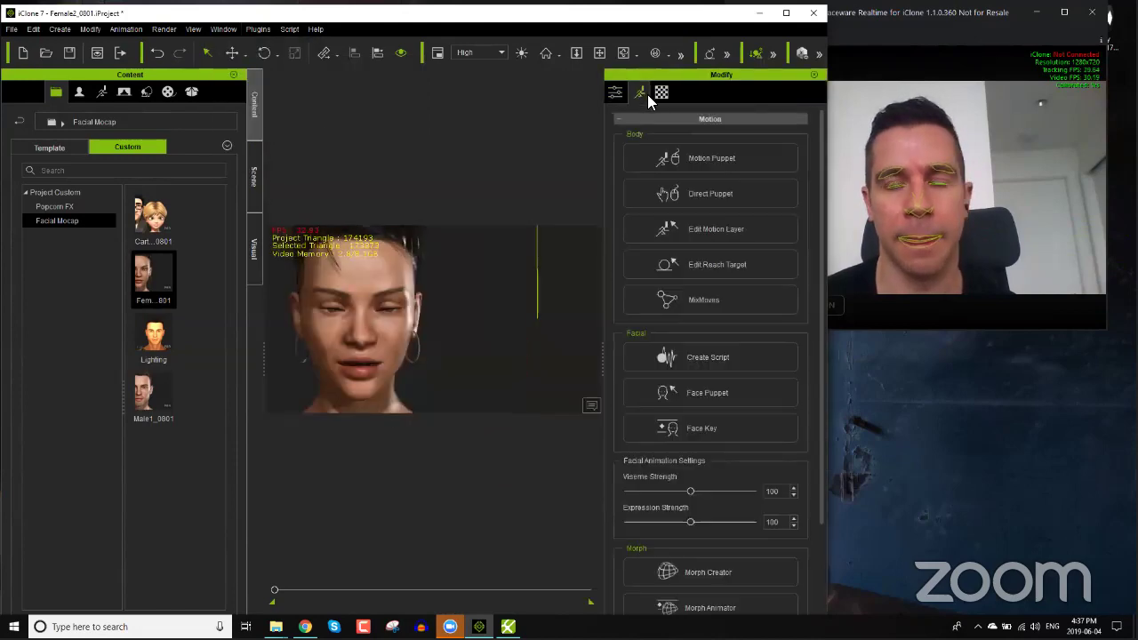
left_click(721, 391)
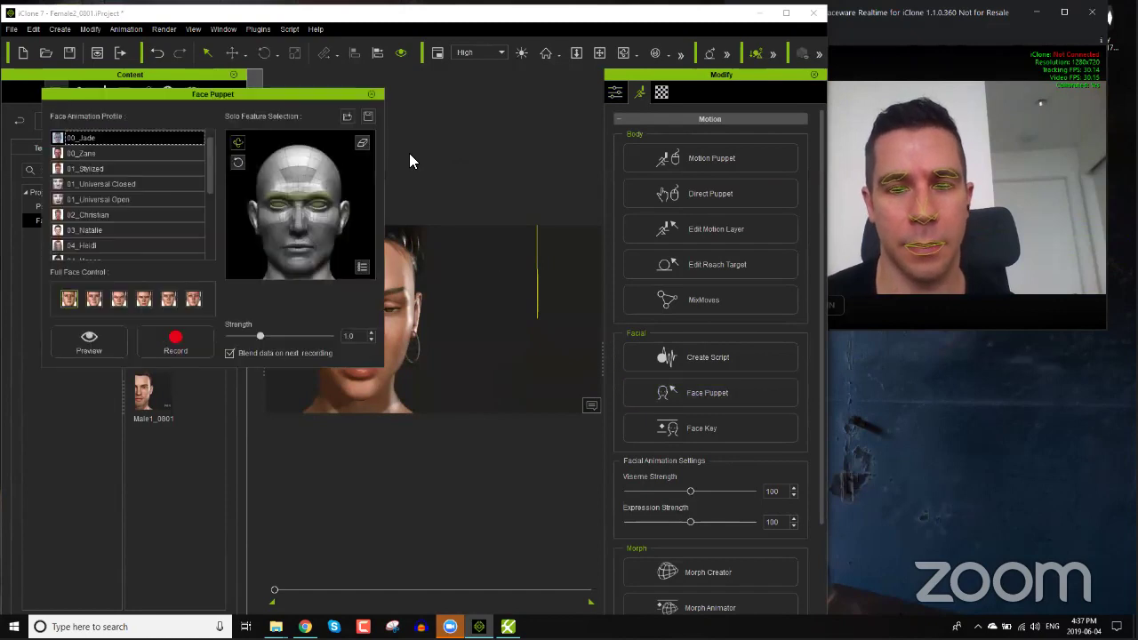
left_click(368, 95)
left_click(711, 433)
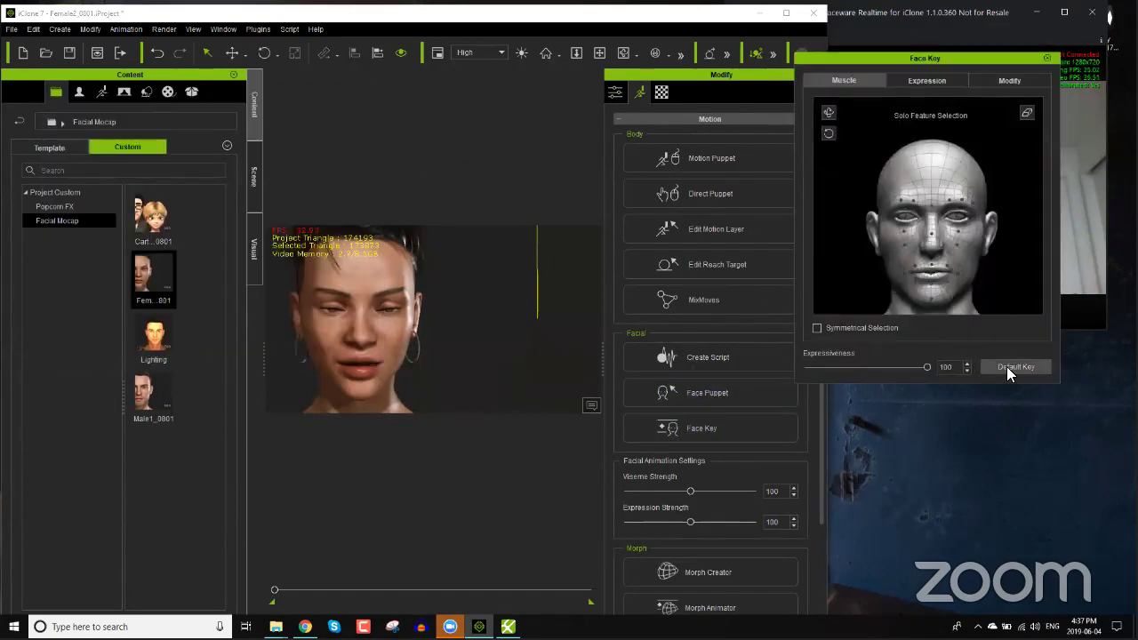
left_click(1006, 366)
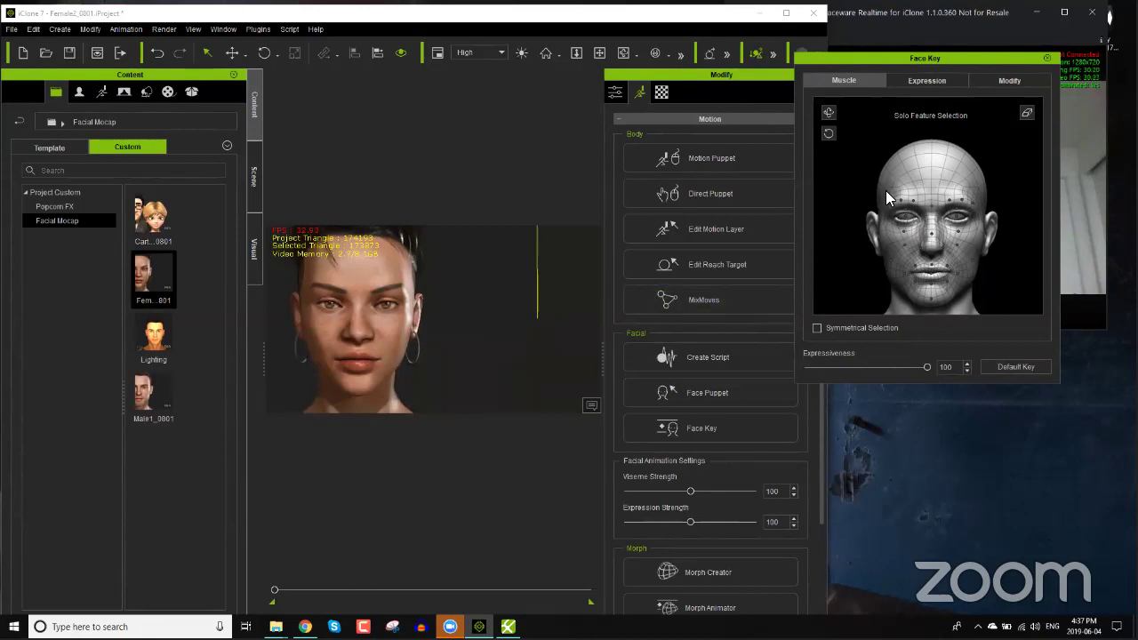
left_click(1044, 58)
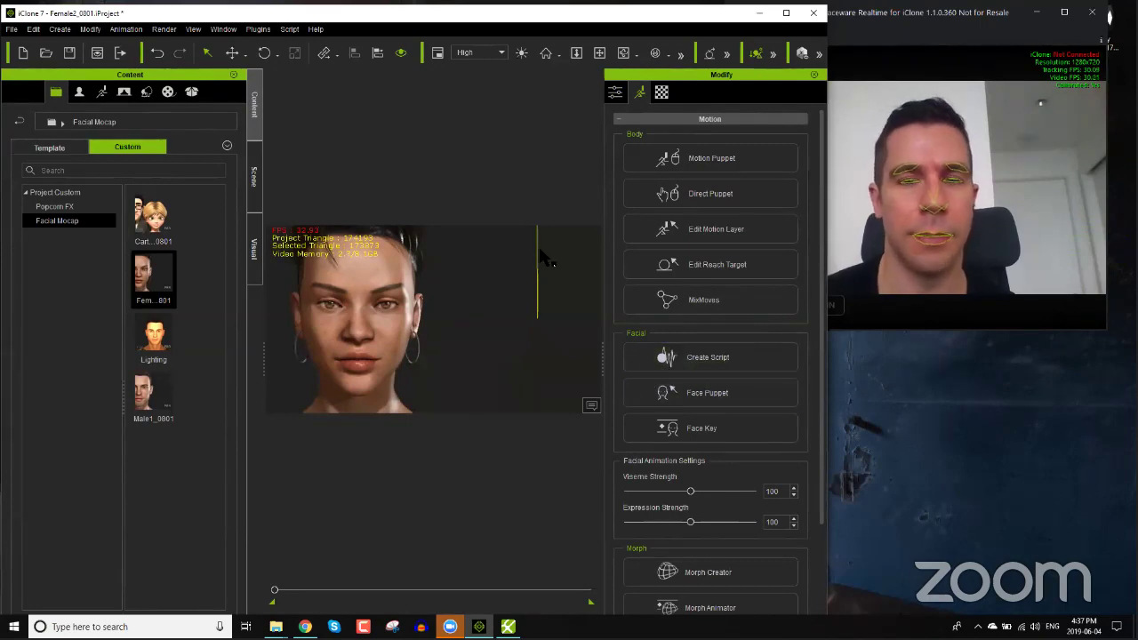
left_click(814, 76)
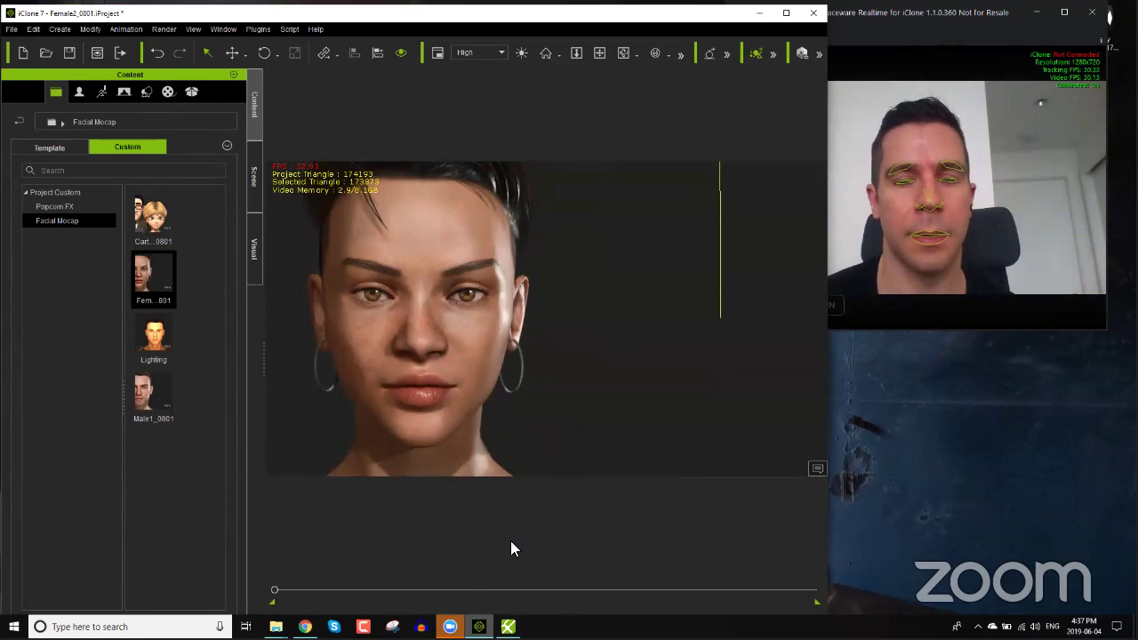
Step: Open Motion LIVE, connect the Faceware Realtime gear, and assign it to Female_2's face
left_click(268, 30)
mouse_move(284, 75)
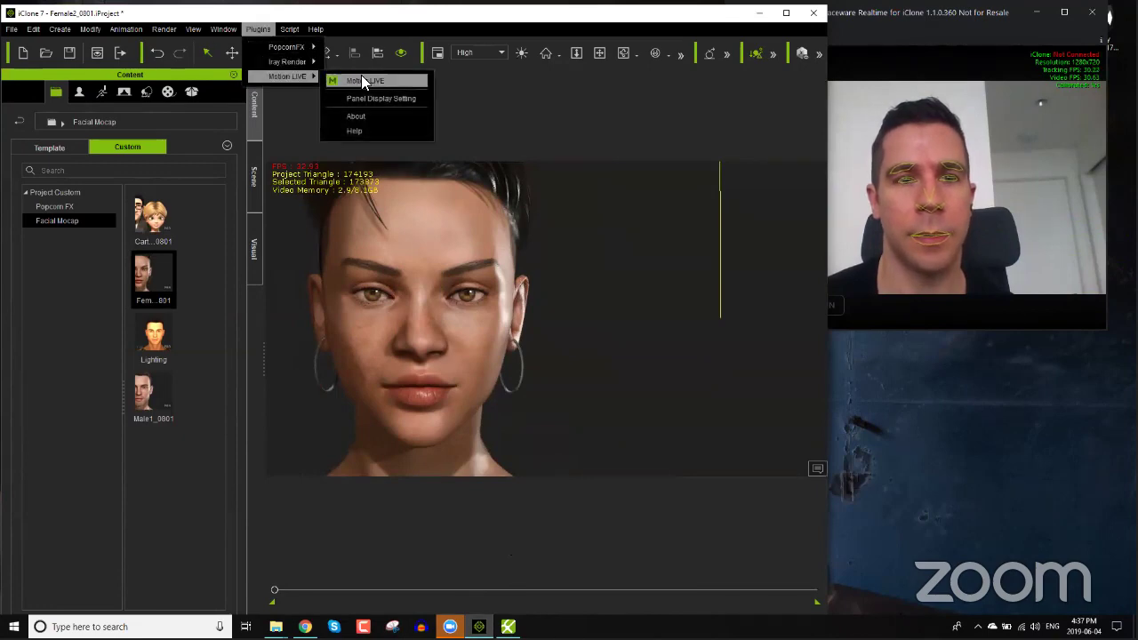
left_click(361, 75)
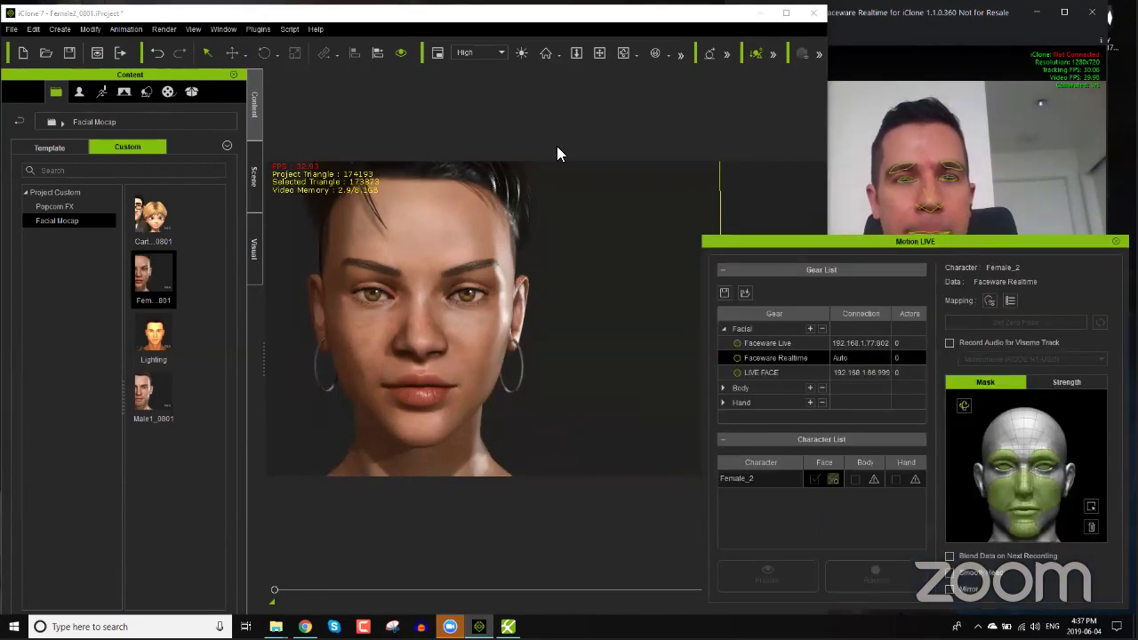
left_click(737, 358)
left_click(832, 480)
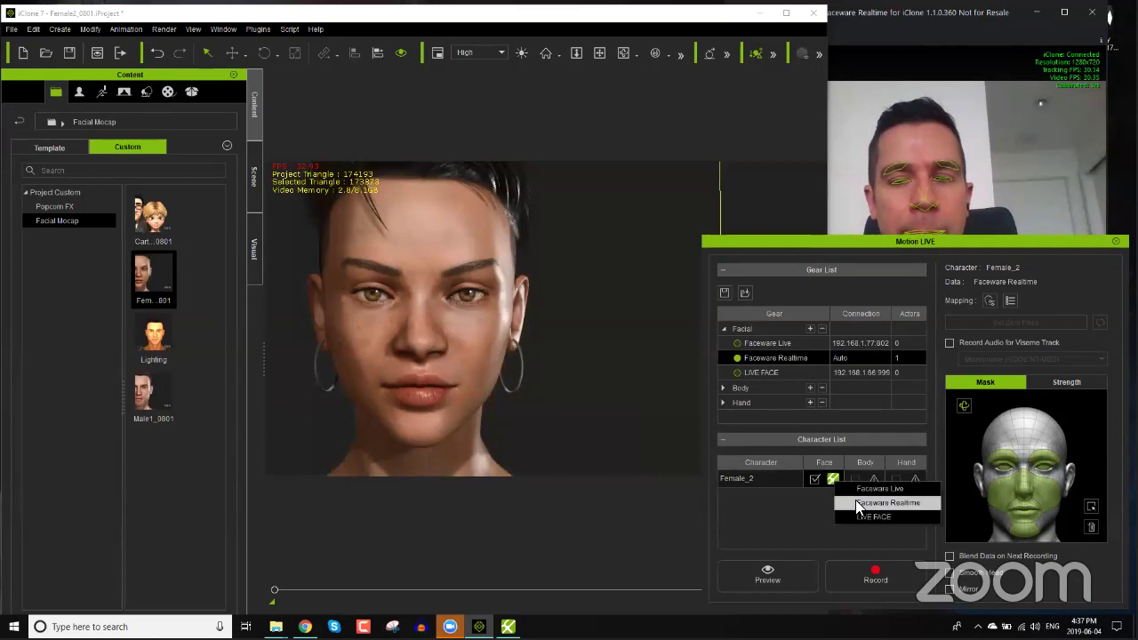
left_click(855, 501)
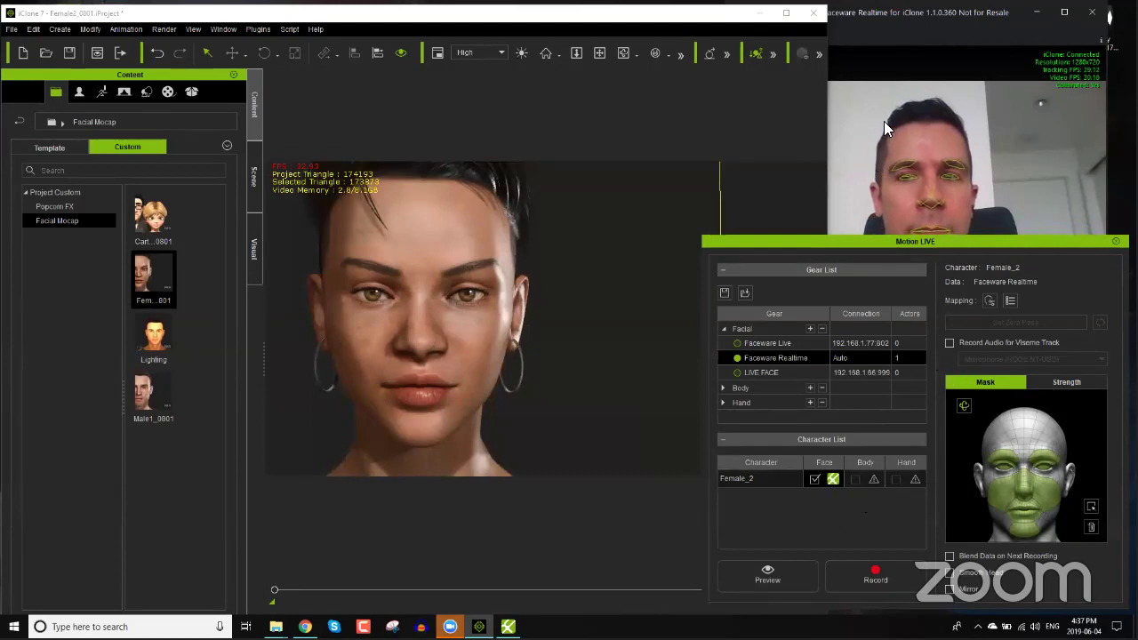
Step: Check the Faceware Realtime camera window and briefly preview the live facial capture on Female_2
left_click(908, 35)
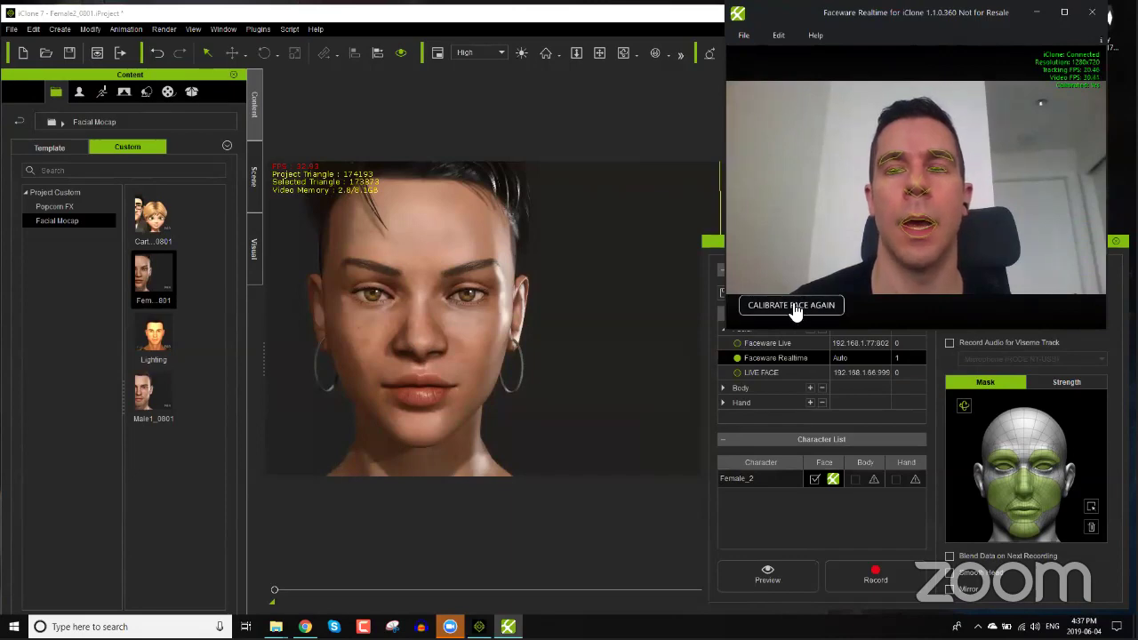
left_click(772, 567)
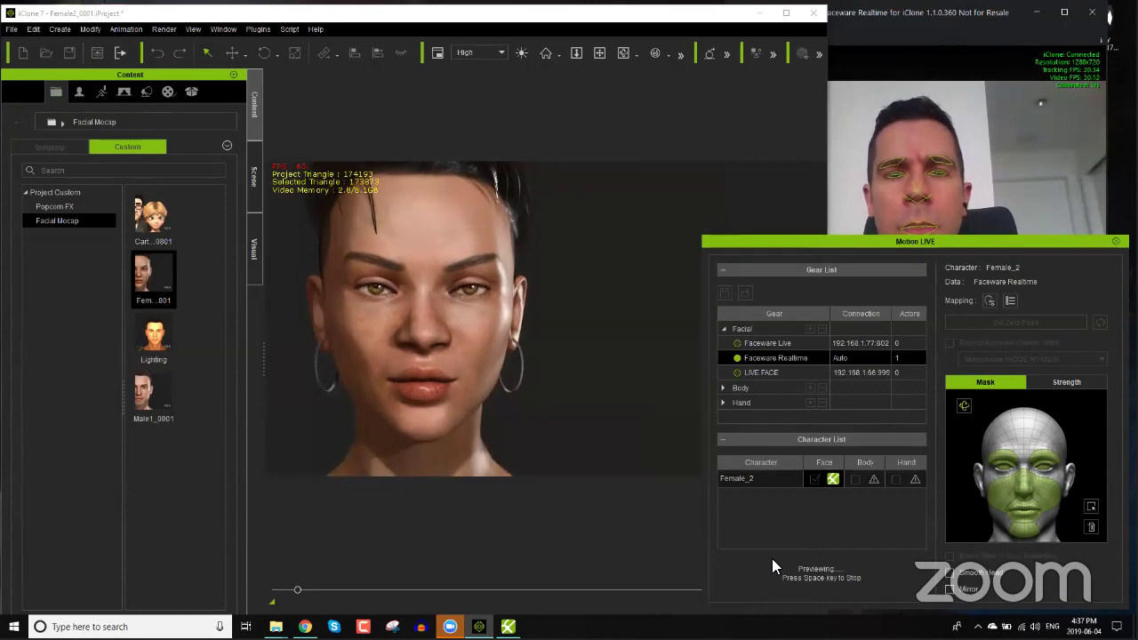
key("space")
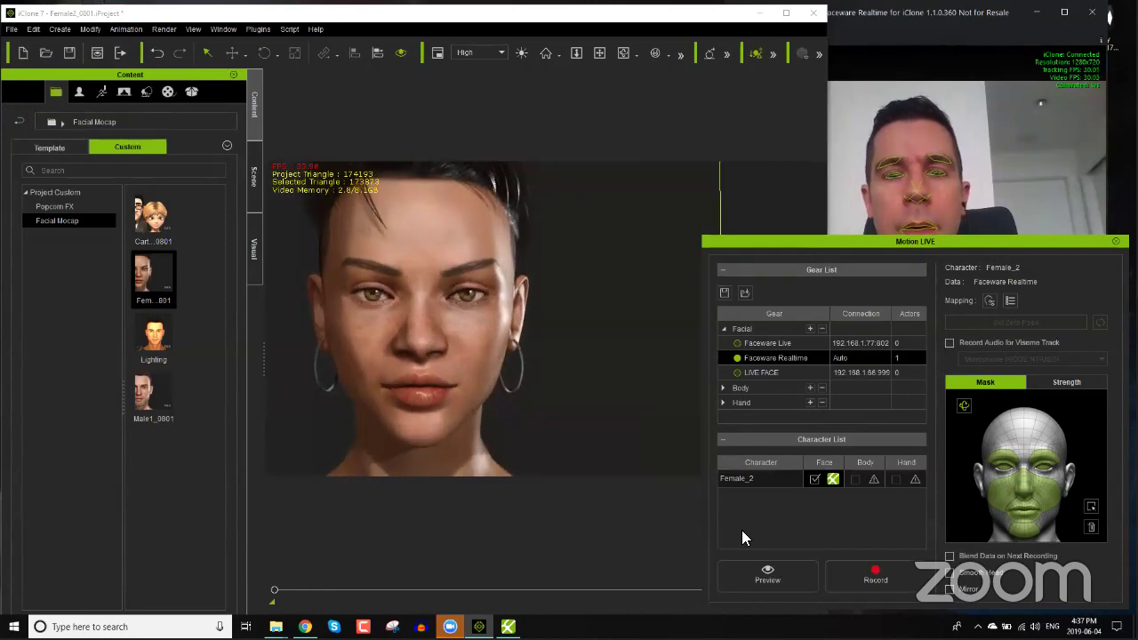
Step: Record a Faceware Realtime take on Female_2, return to the timeline start, and record another take over it
left_click(867, 567)
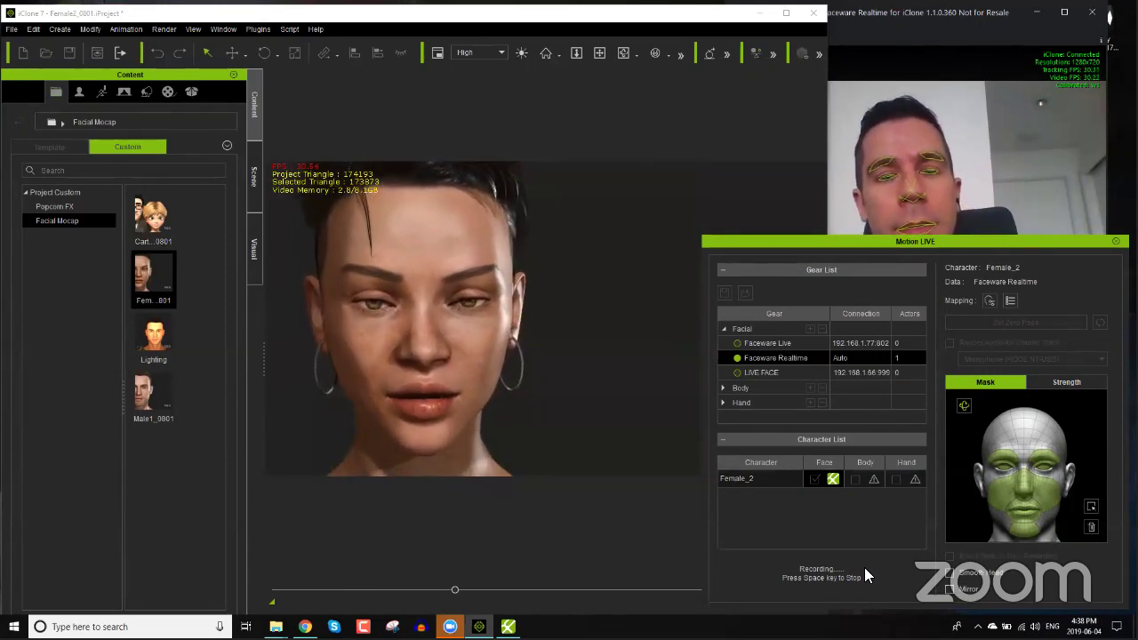
key("space")
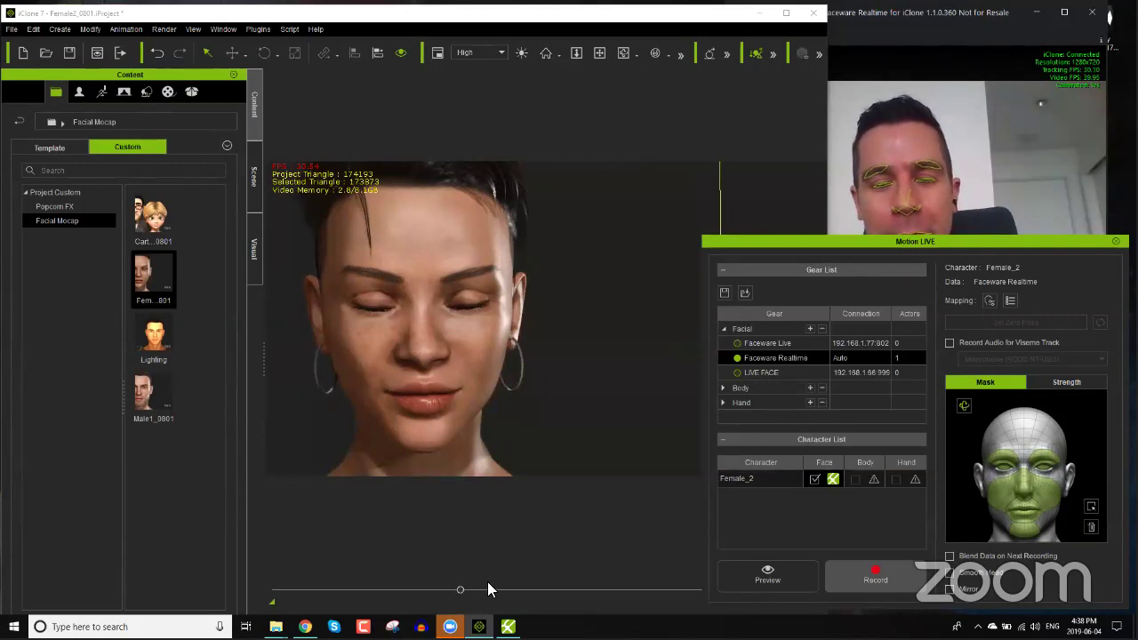
left_click_drag(459, 590, 272, 590)
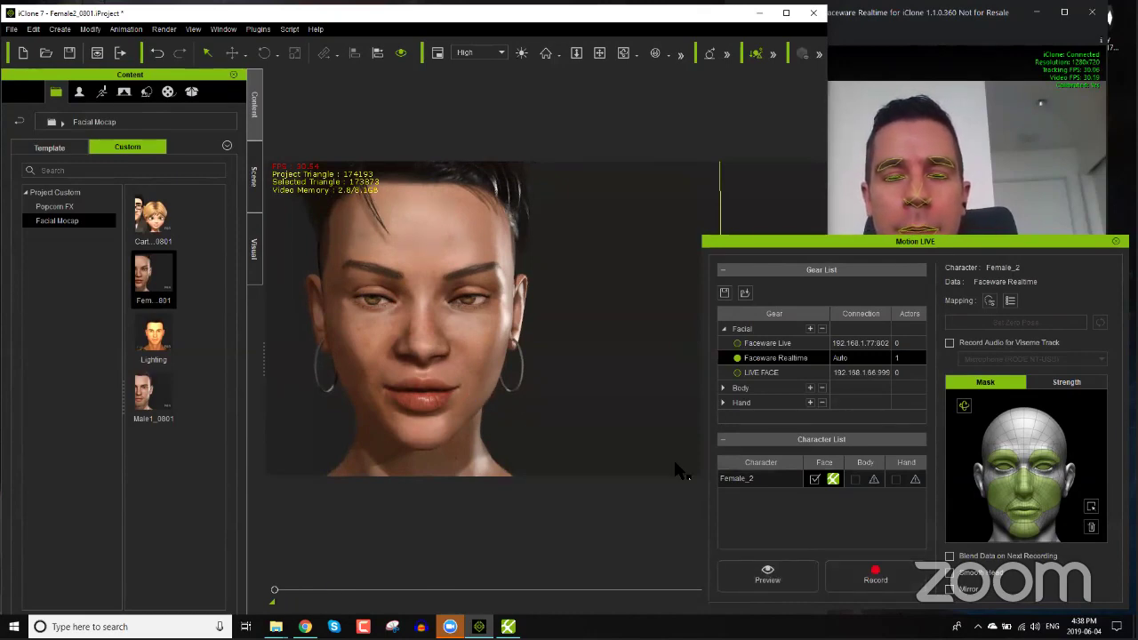
left_click(869, 573)
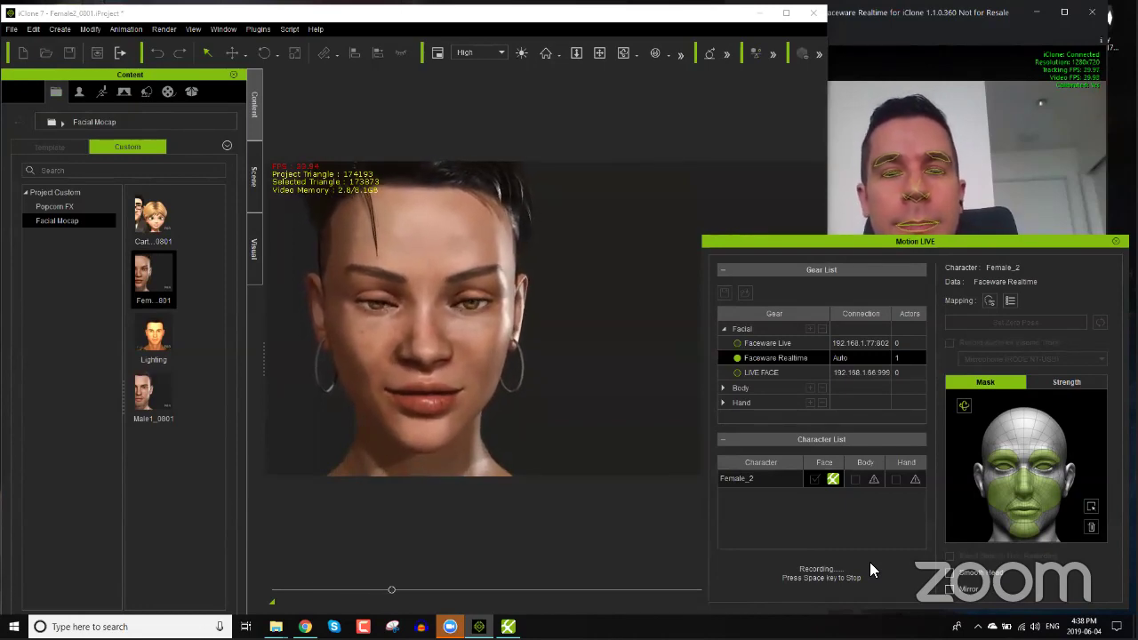
key("space")
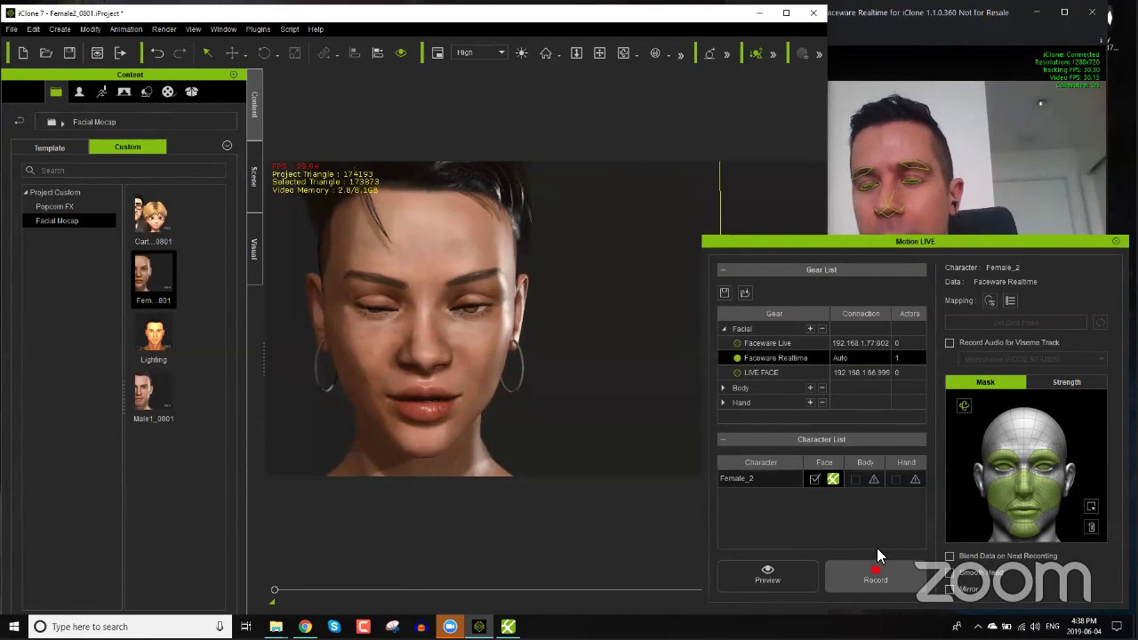
Step: Enable Record Audio for Viseme Track with the RODE NT-USB microphone and close Motion LIVE, disconnecting all servers
left_click(996, 339)
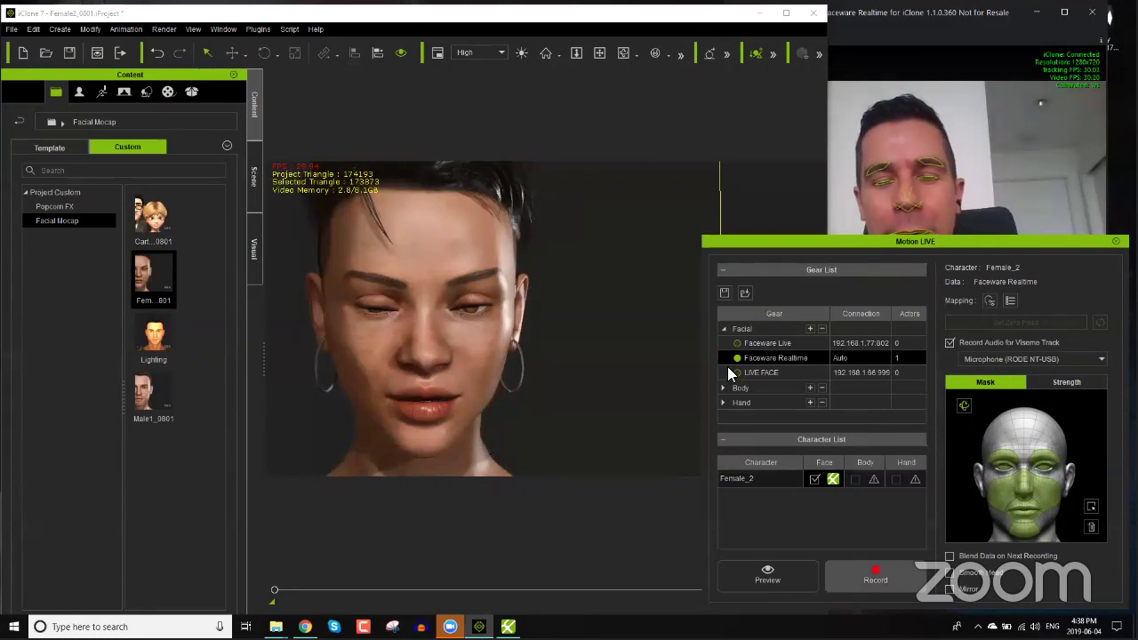
left_click(1115, 241)
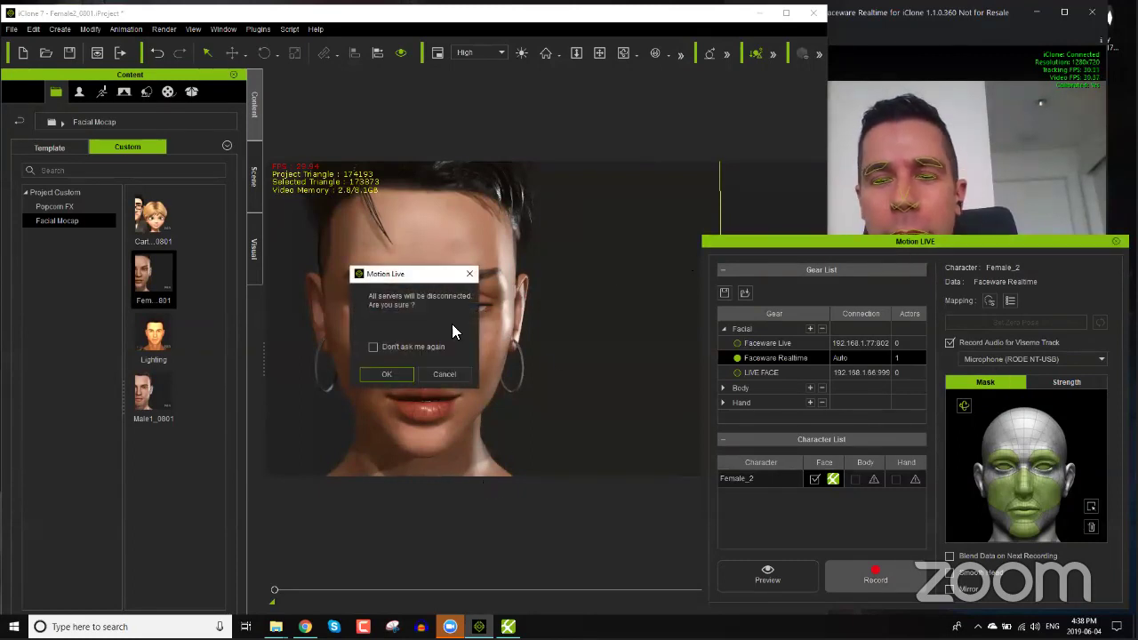
left_click(396, 363)
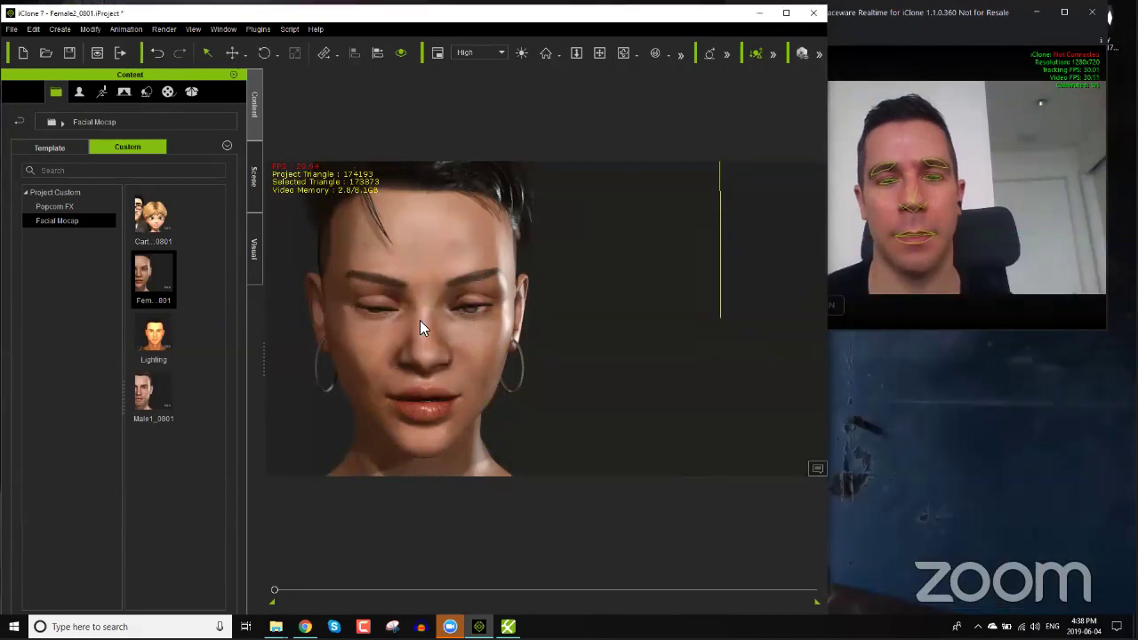
Step: Remove the object animation from Female_2 and reset her expression with a default key in Face Key
right_click(416, 322)
left_click(469, 471)
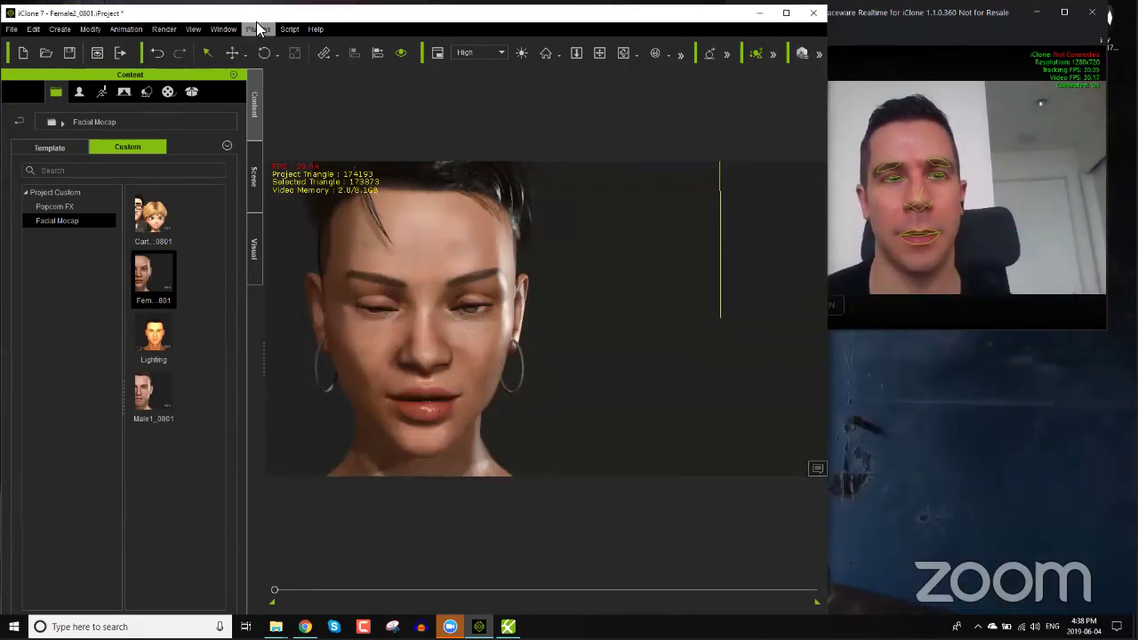
left_click(223, 29)
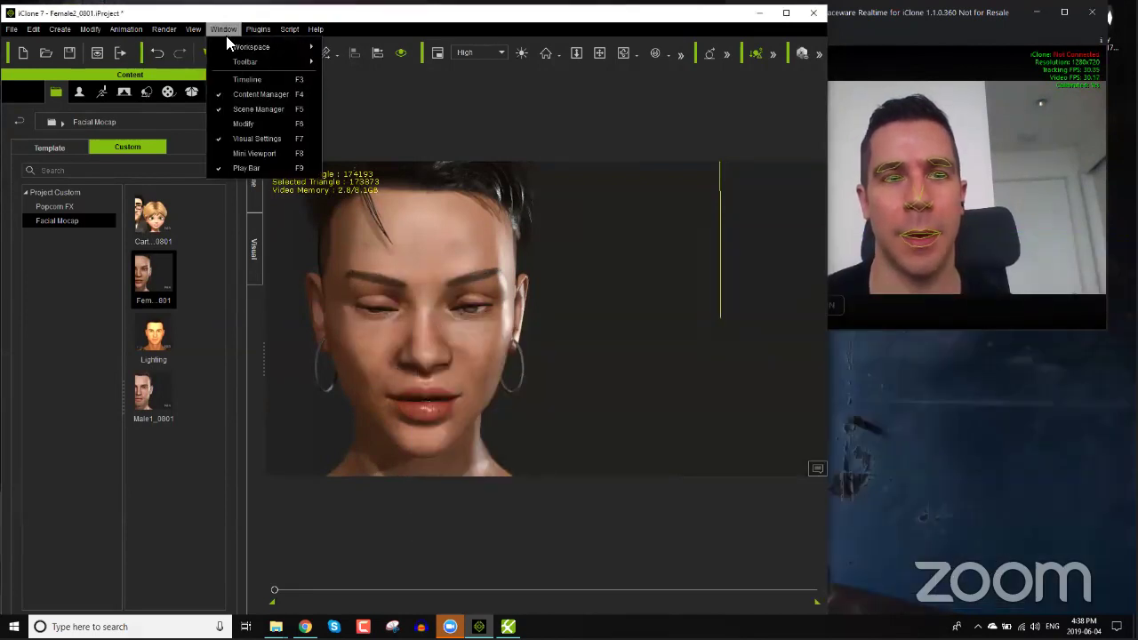
left_click(244, 124)
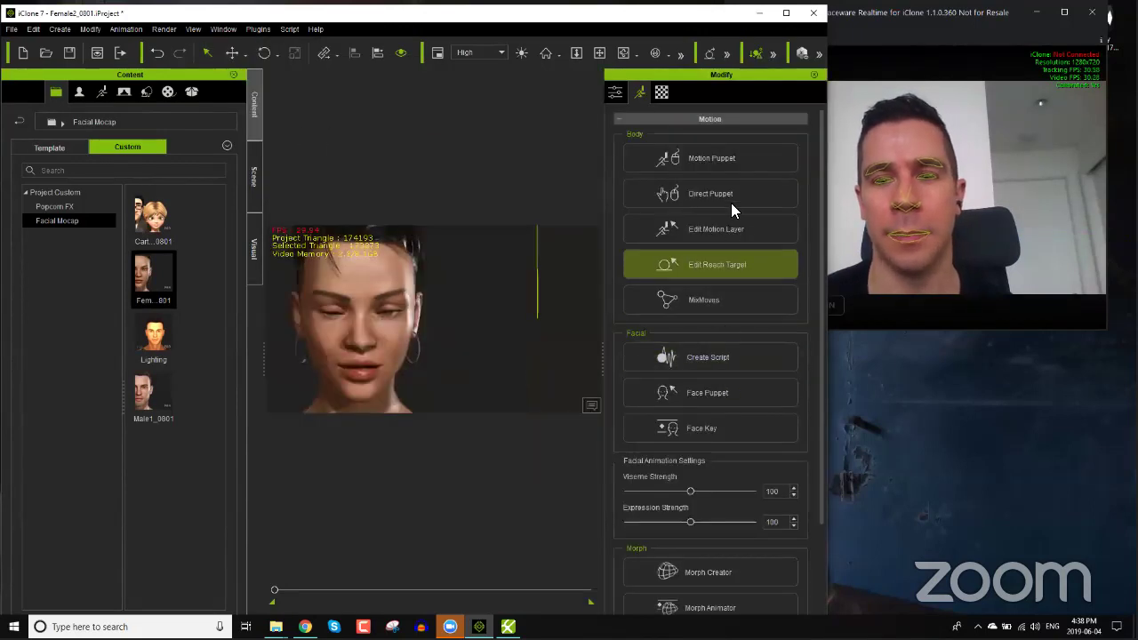
left_click(718, 427)
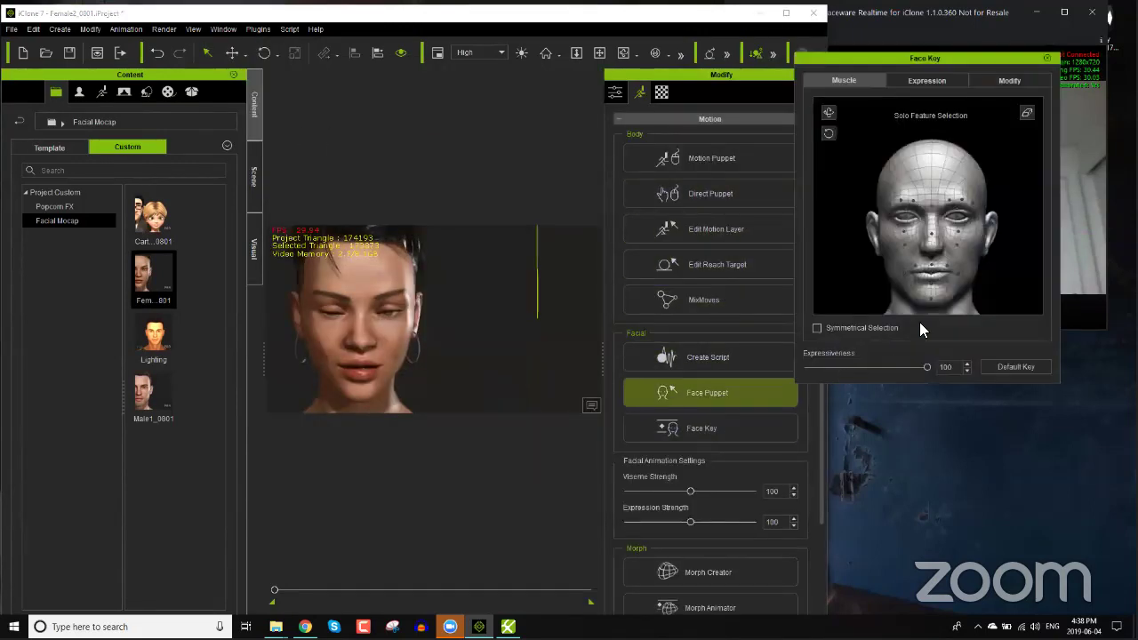
left_click(1003, 365)
left_click(1046, 58)
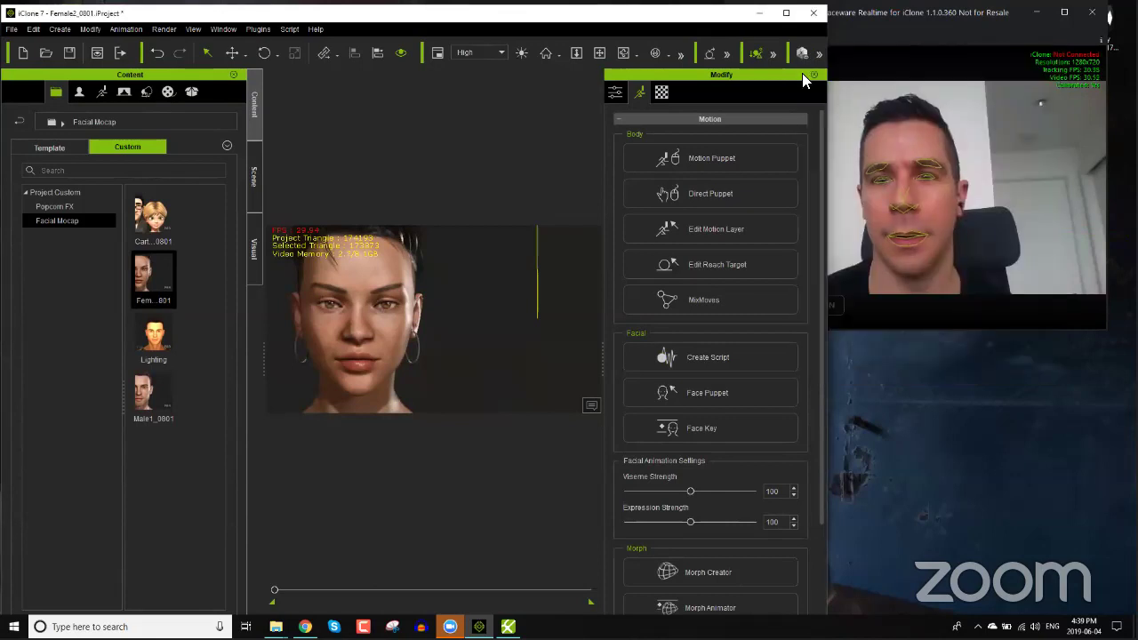
Step: Reopen Motion LIVE, reconnect Faceware Realtime, and set it as the face source for Female_2
left_click(257, 28)
mouse_move(302, 77)
left_click(360, 79)
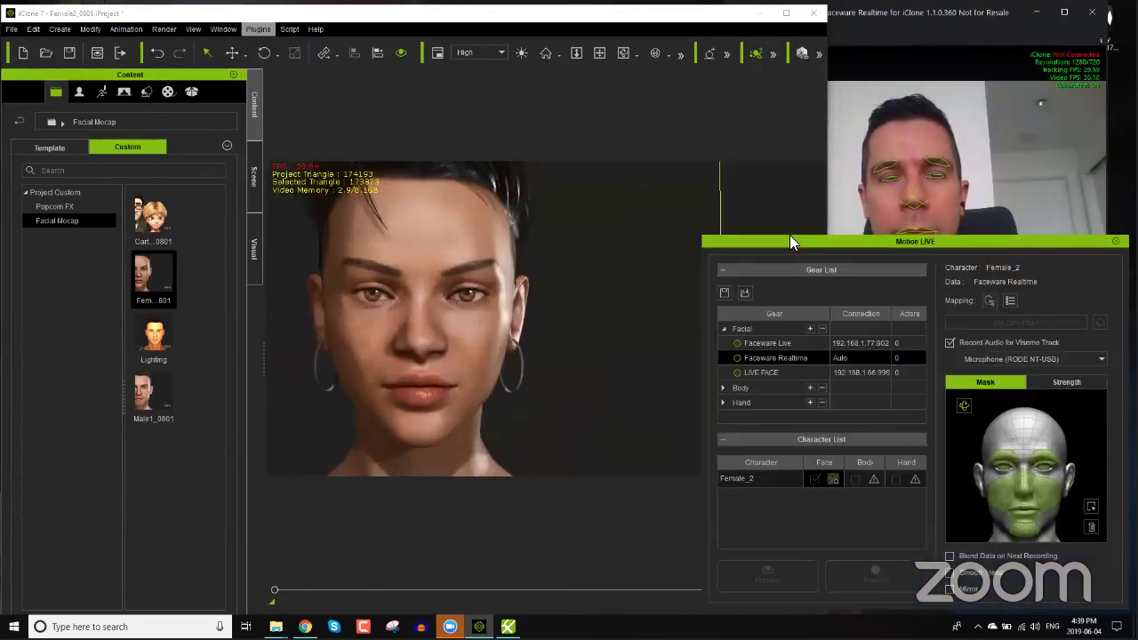
left_click(738, 357)
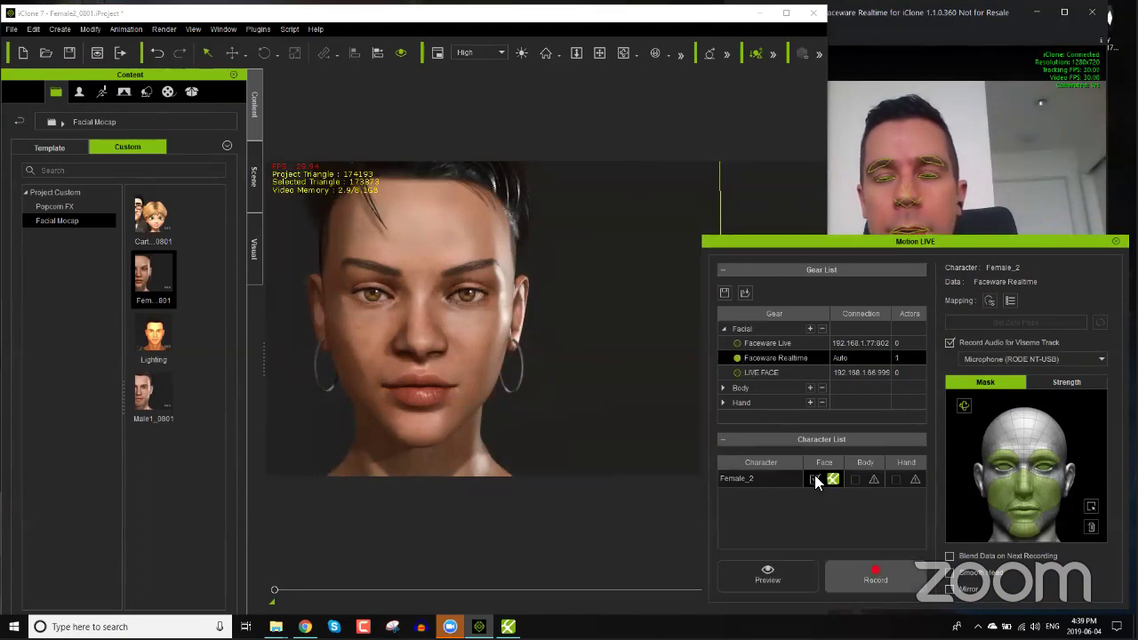
left_click(833, 478)
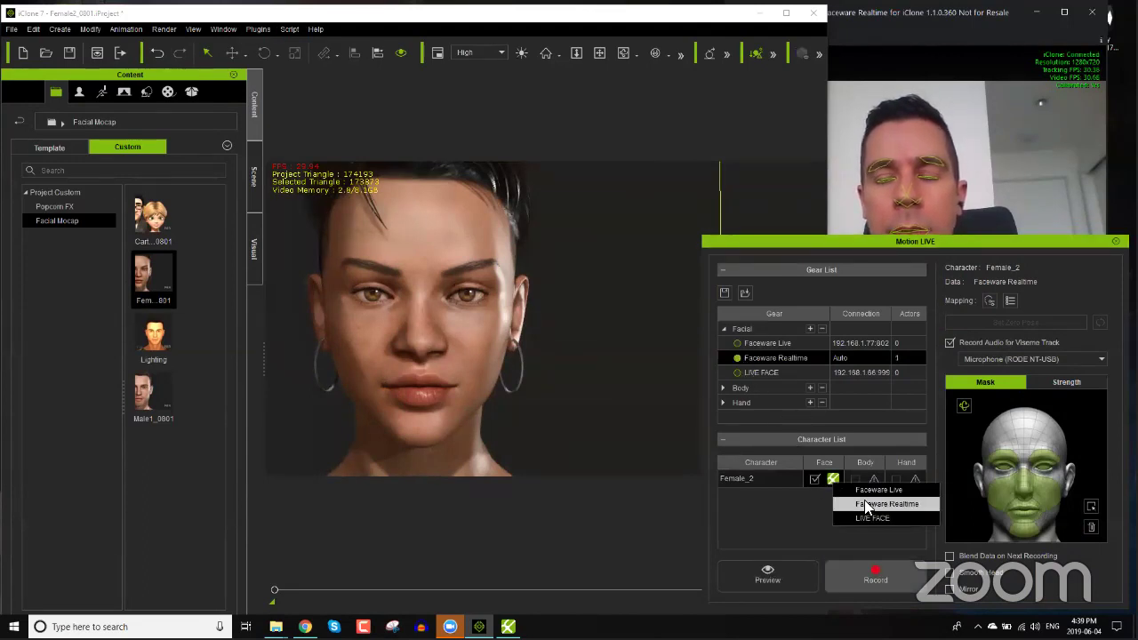
left_click(869, 503)
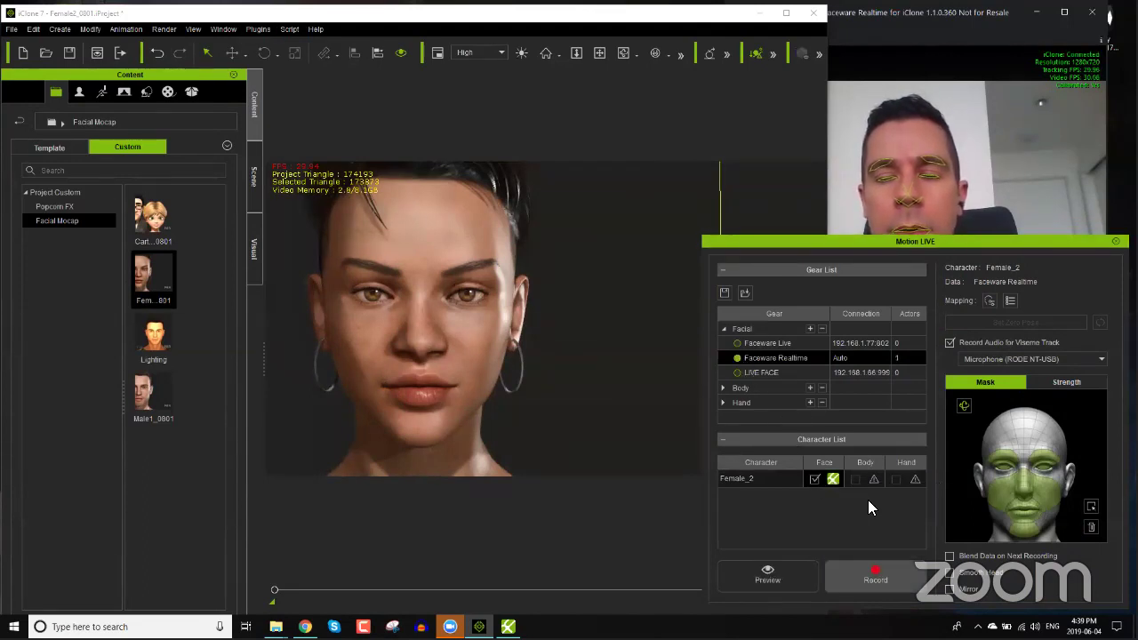
Step: Record a facial take with microphone audio on Female_2 and close Motion LIVE, disconnecting all servers
left_click(873, 580)
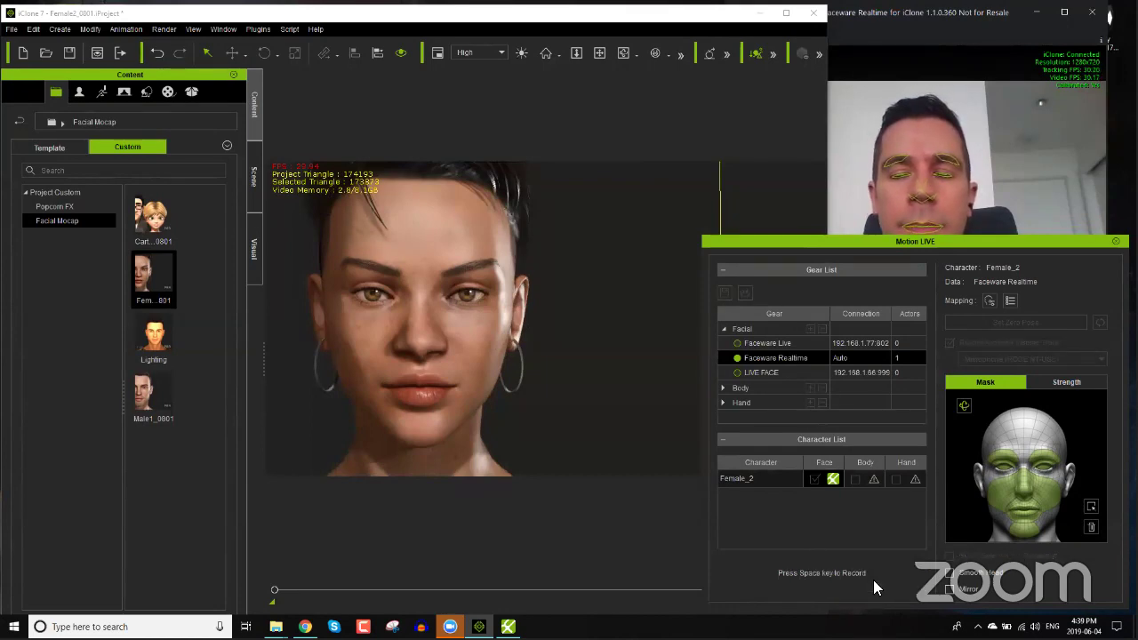
key("space")
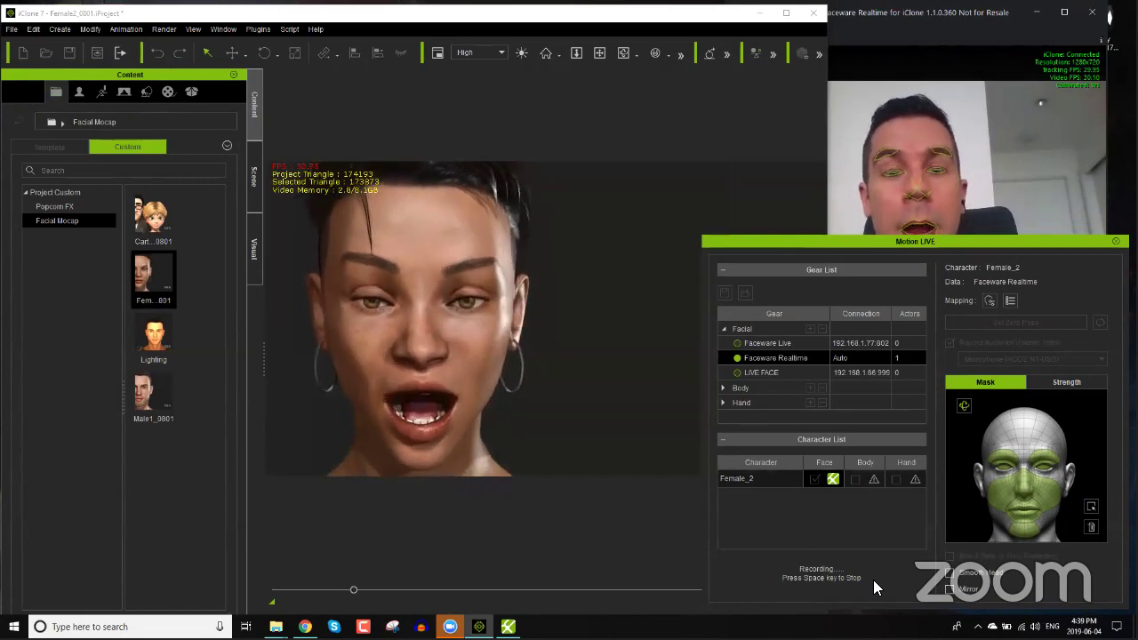
key("space")
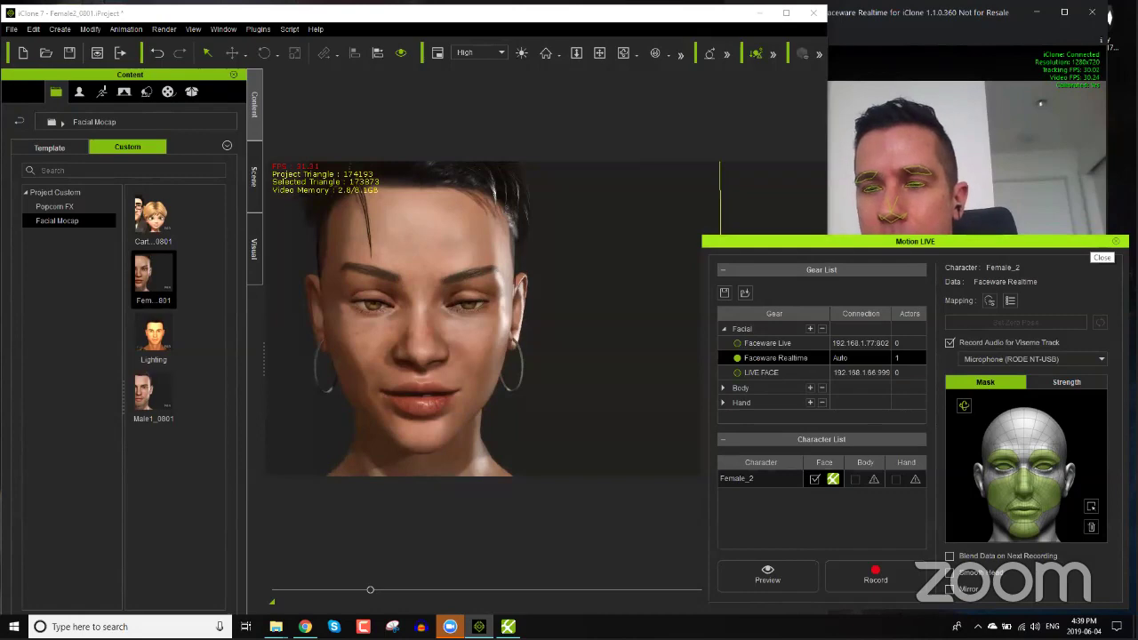
left_click(1115, 241)
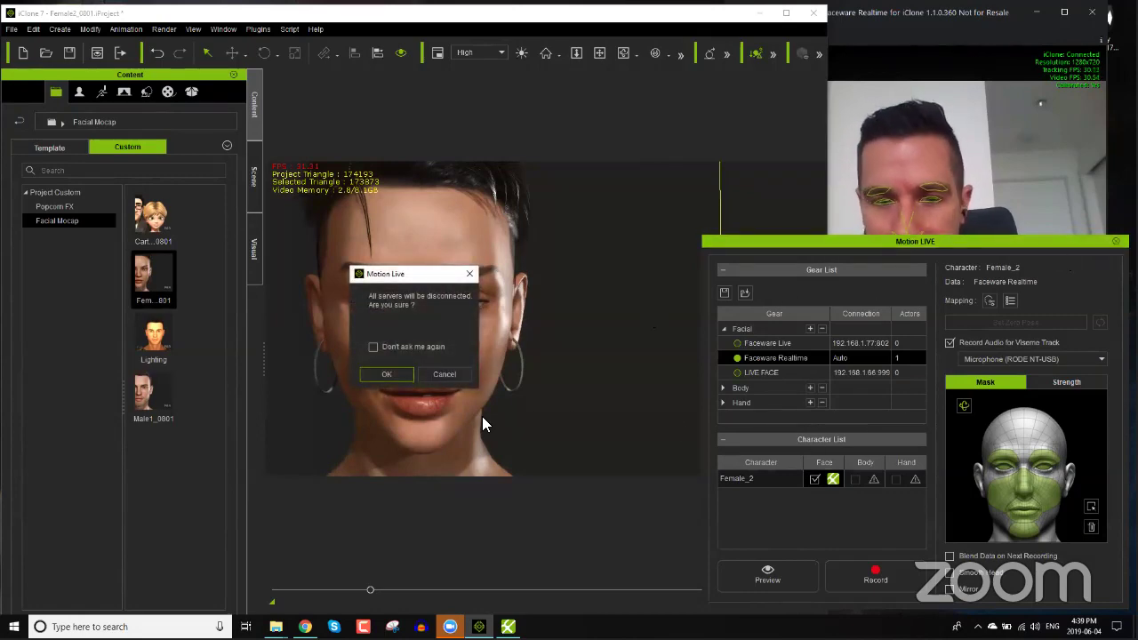
left_click(398, 373)
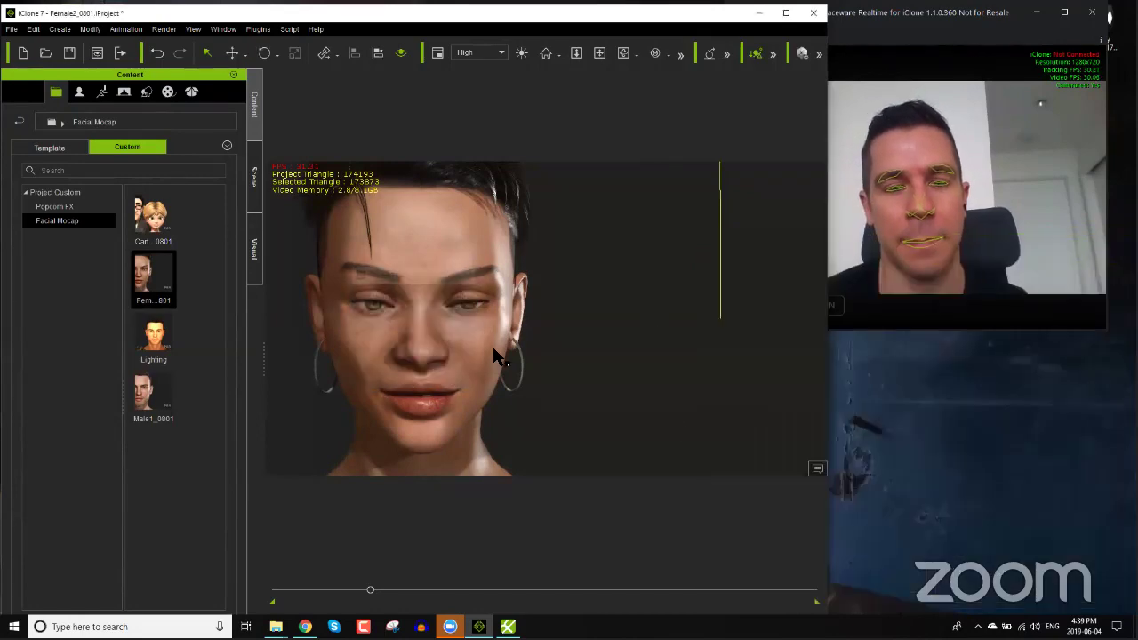
Step: Maximize the iClone window, open the Timeline, and show only the Viseme and Expression tracks for Female_2
left_click(786, 12)
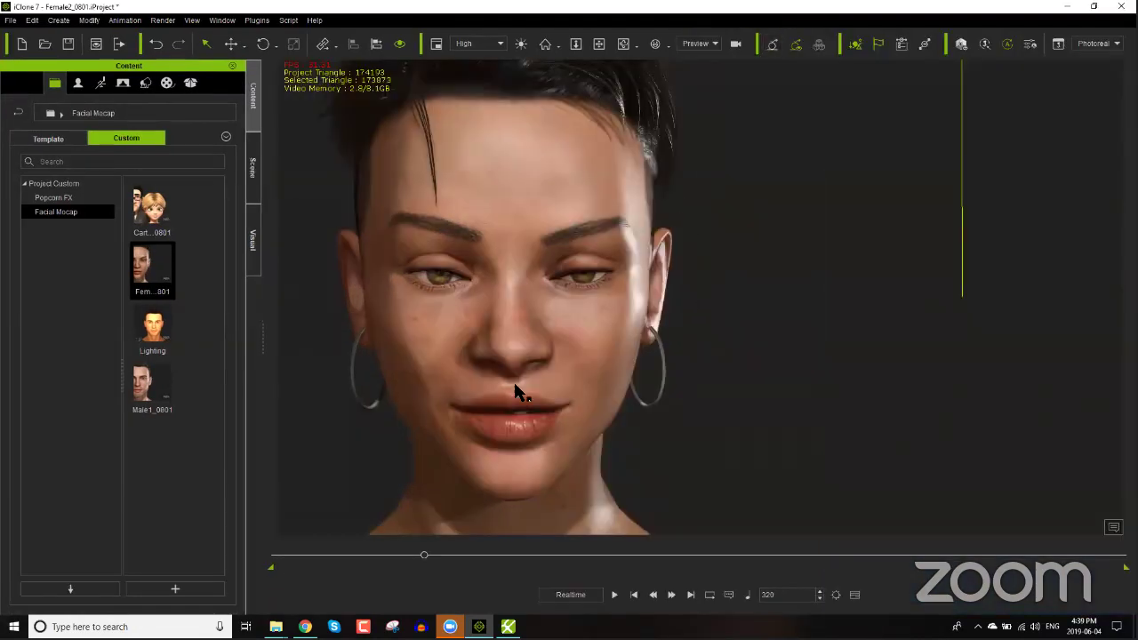
left_click(853, 595)
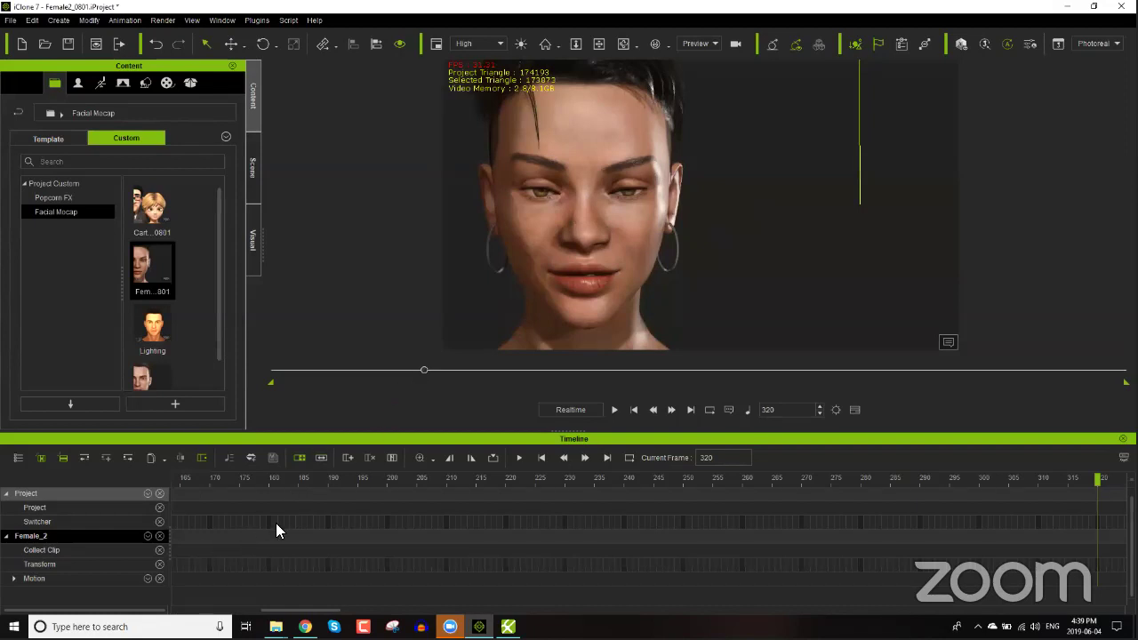
left_click(147, 537)
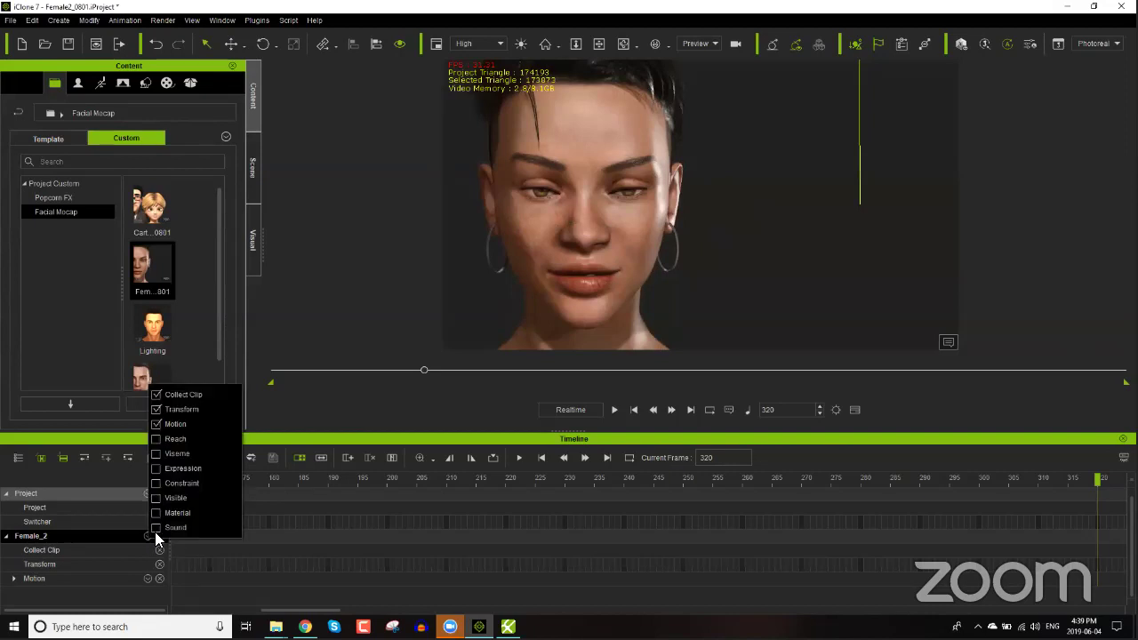
left_click(156, 453)
left_click(155, 467)
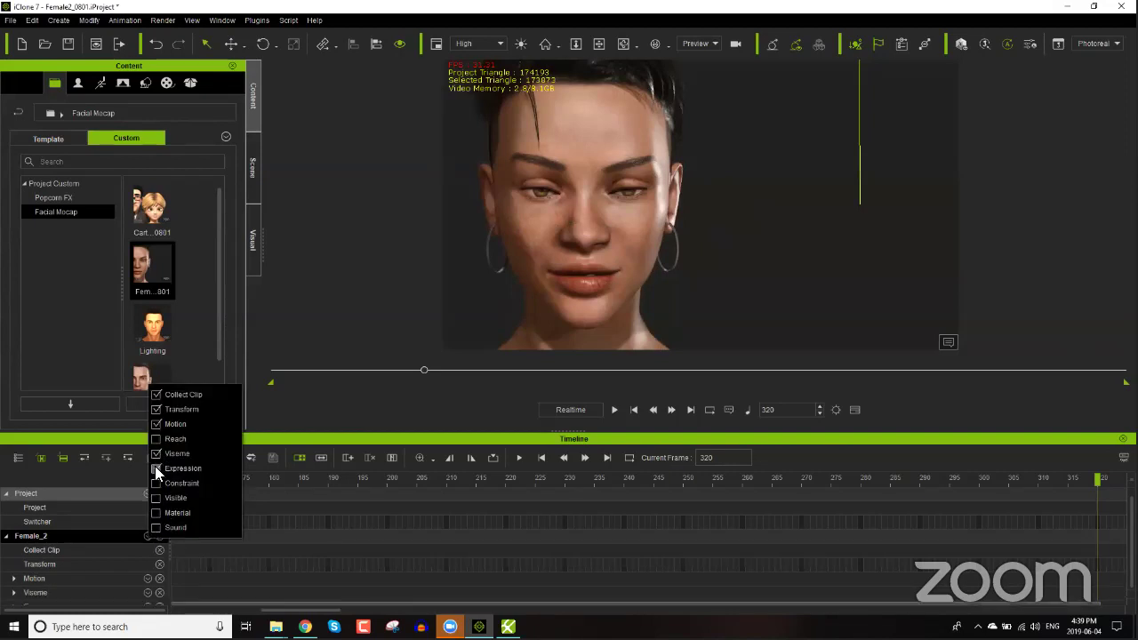
left_click(158, 423)
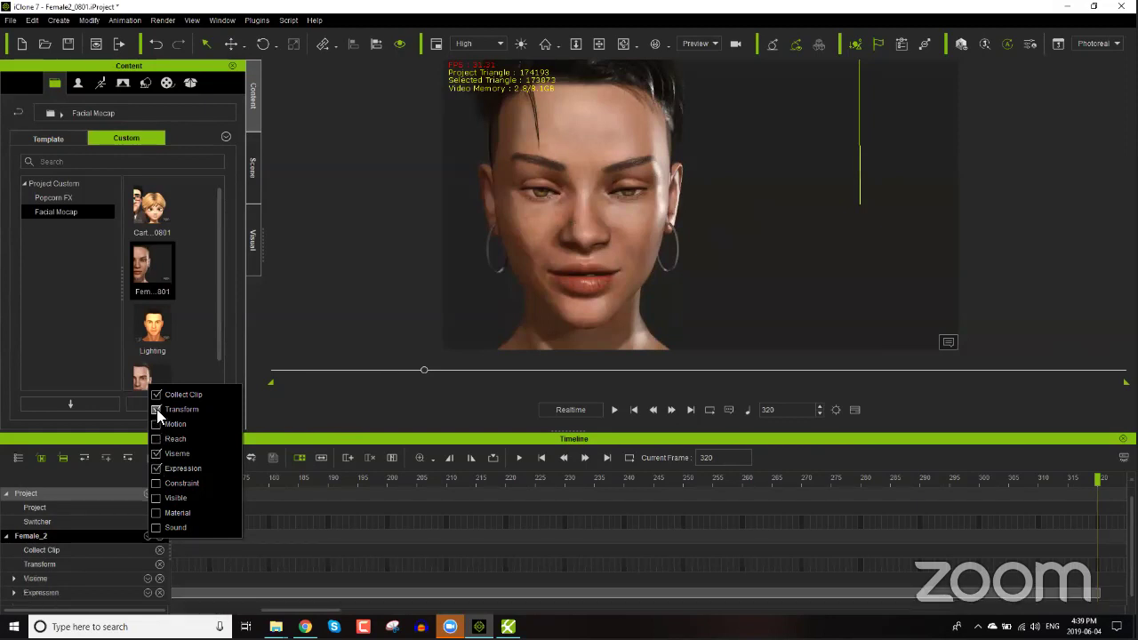
left_click(157, 409)
left_click(156, 393)
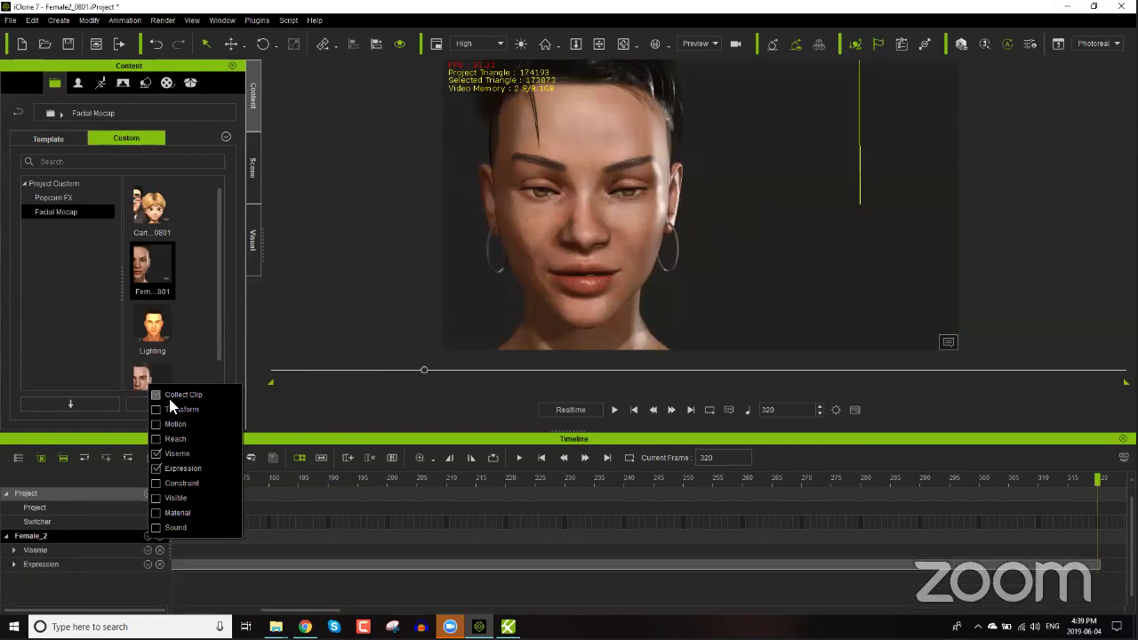
Step: Expand the Viseme track of Female_2 in the Timeline and examine its Voice, Lips and Lip Options tracks from the start of the take
left_click(274, 435)
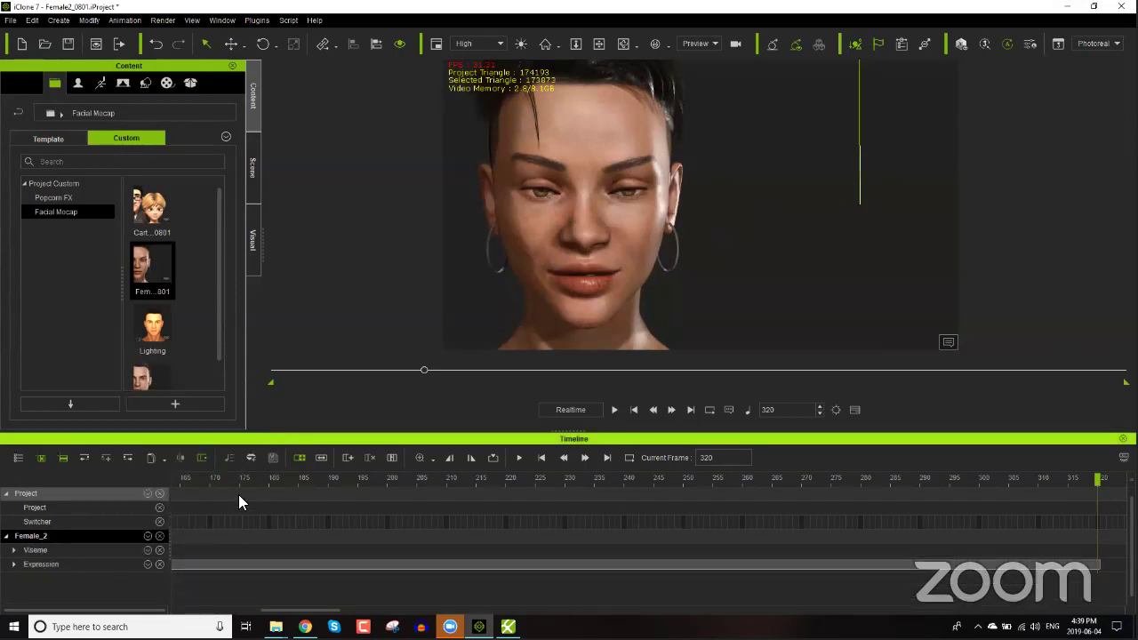
left_click(17, 552)
scroll(315, 527, "down", 1)
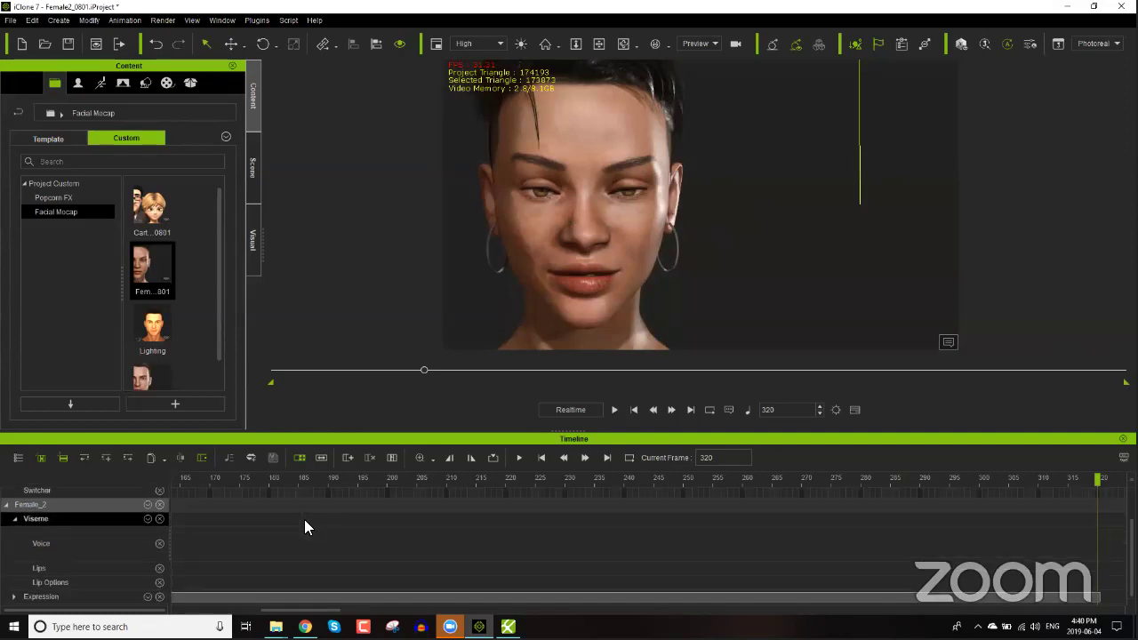
scroll(290, 543, "down", 2, "ctrl")
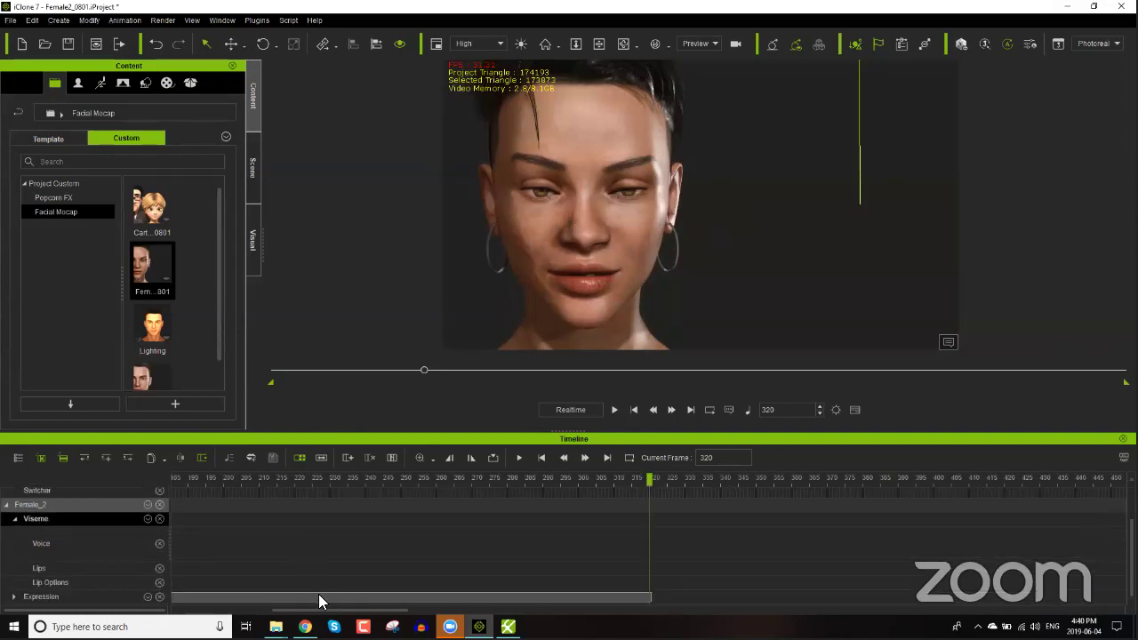
left_click_drag(319, 609, 214, 618)
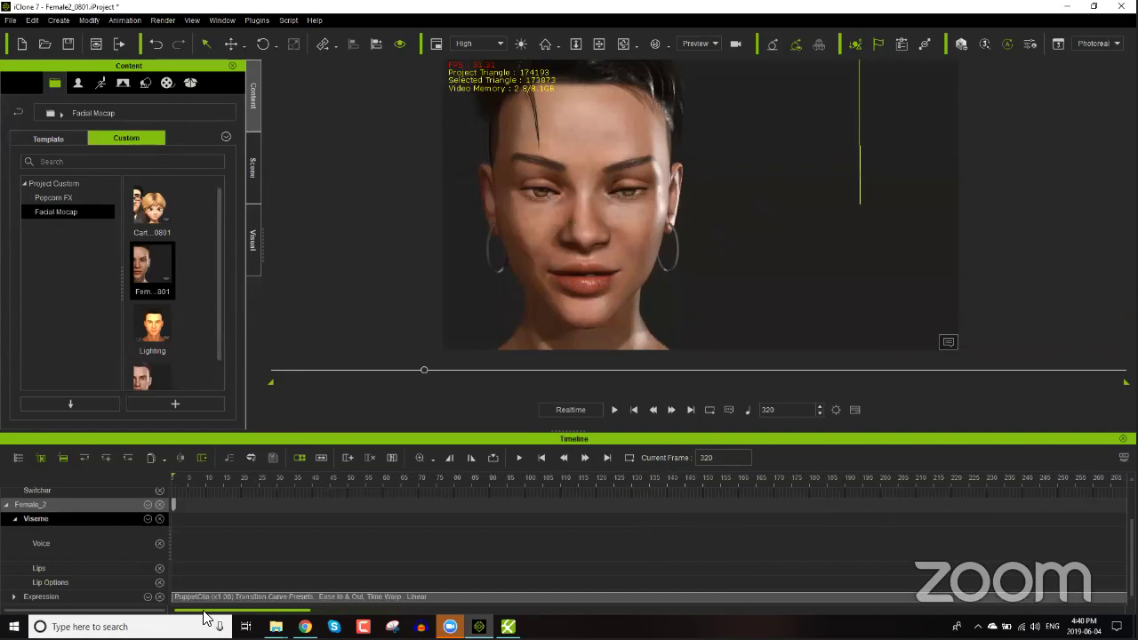
Step: Play back the recorded facial take on Female_2 from near its beginning
left_click(191, 481)
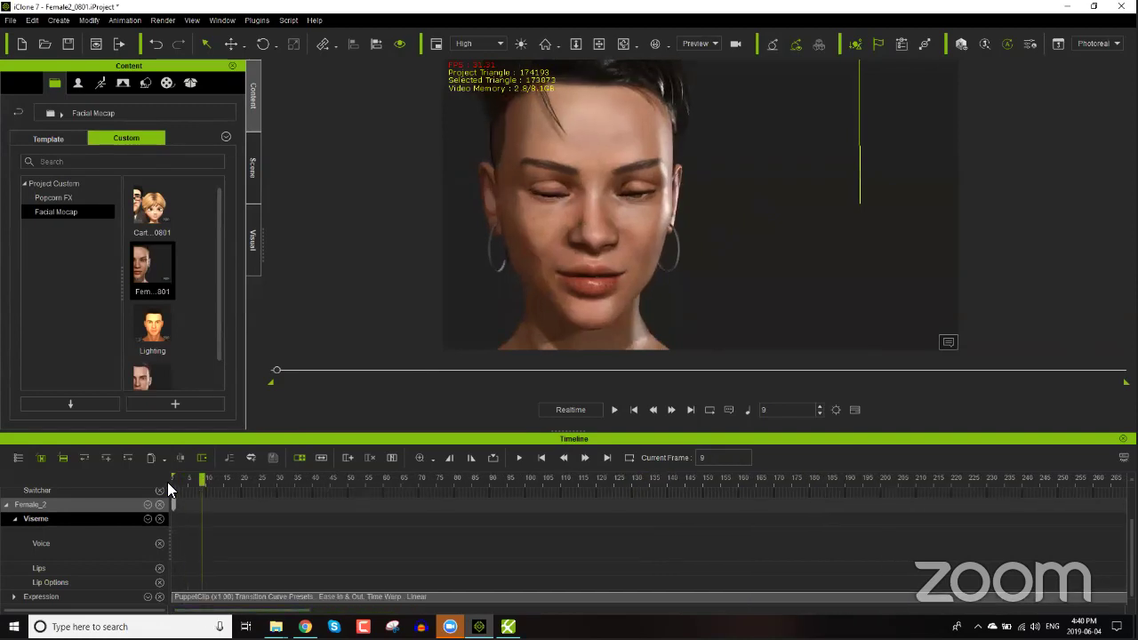
key("space")
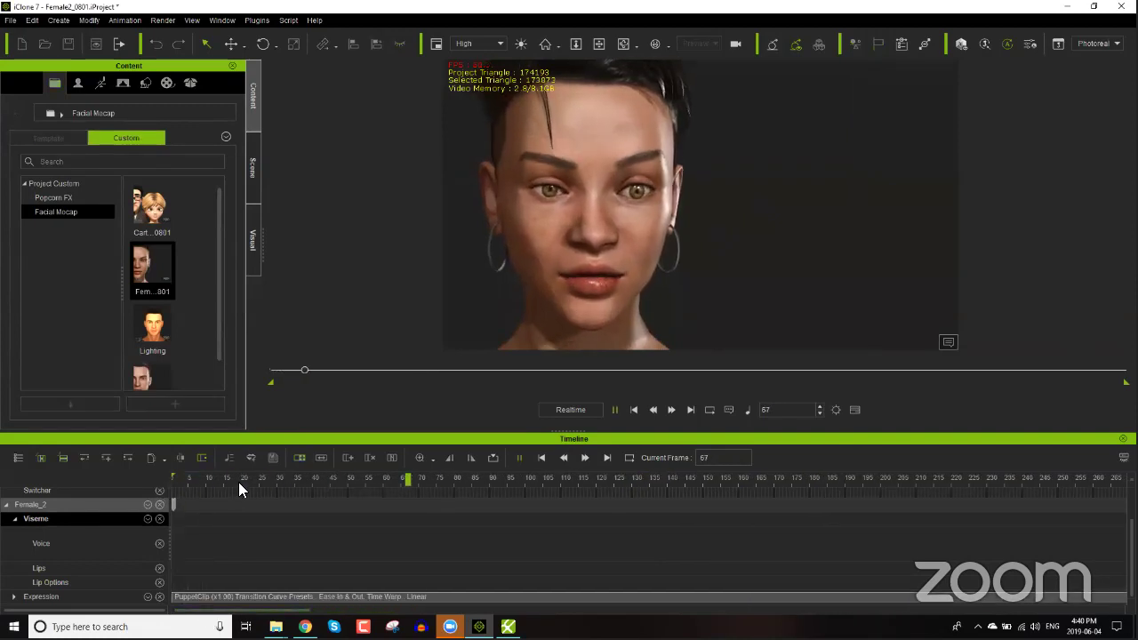
key("space")
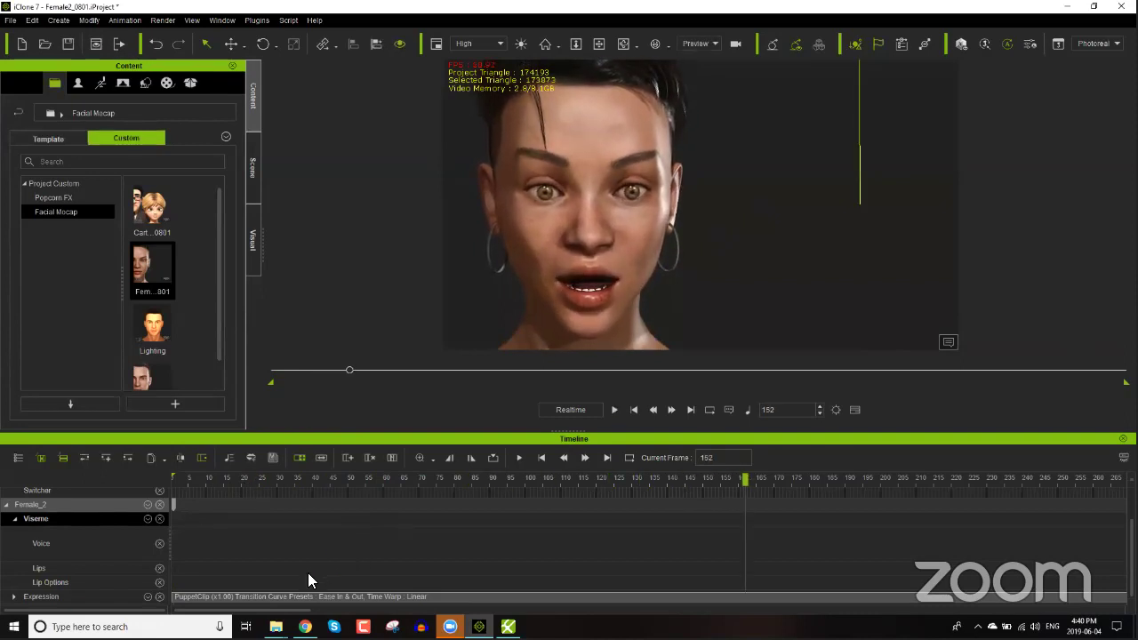
Step: Delete the recorded clip from the Expression track of Female_2 and return the playhead to the first frame
left_click_drag(254, 479, 154, 483)
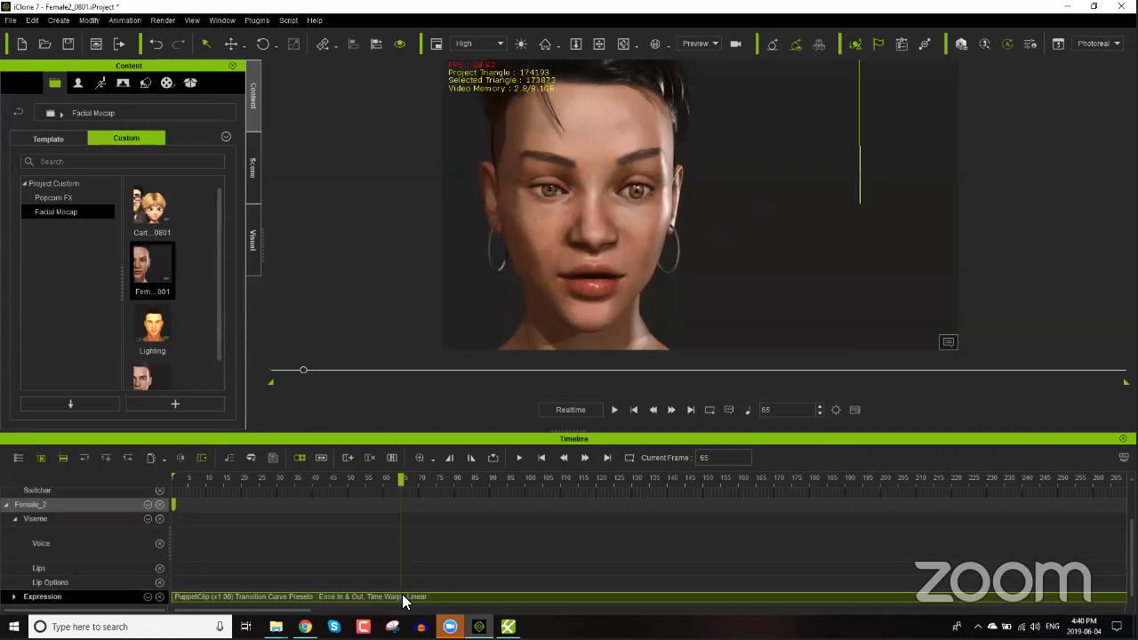
key("Delete")
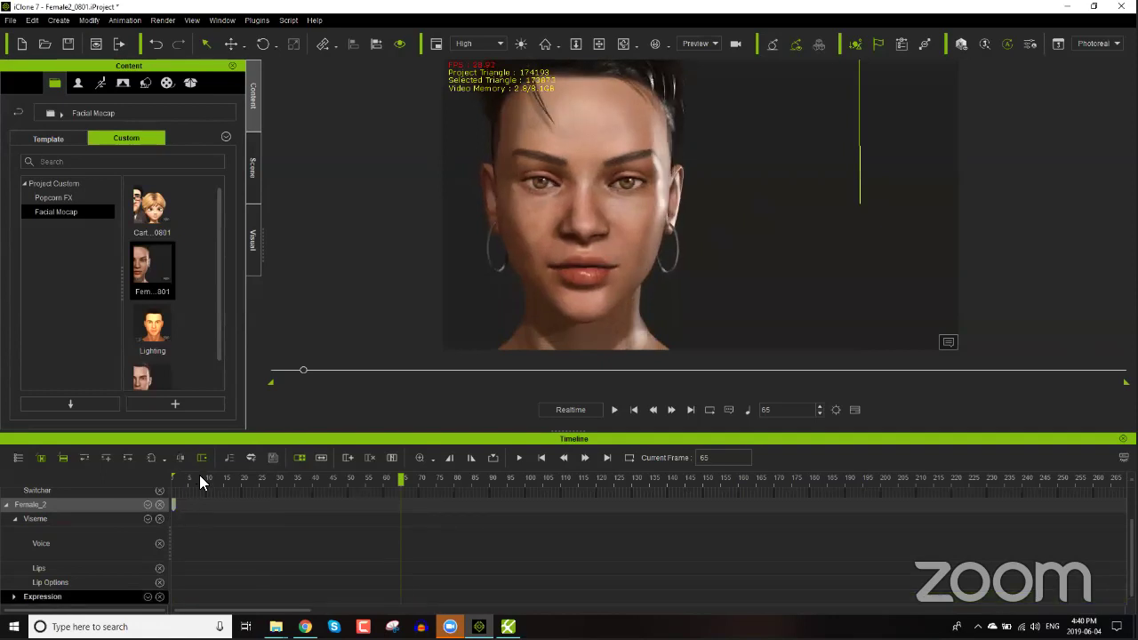
left_click_drag(197, 476, 154, 478)
Step: Open Motion LIVE, choose Microphone (RODE NT-USB) for the Viseme track audio, and connect Faceware Realtime
left_click(257, 19)
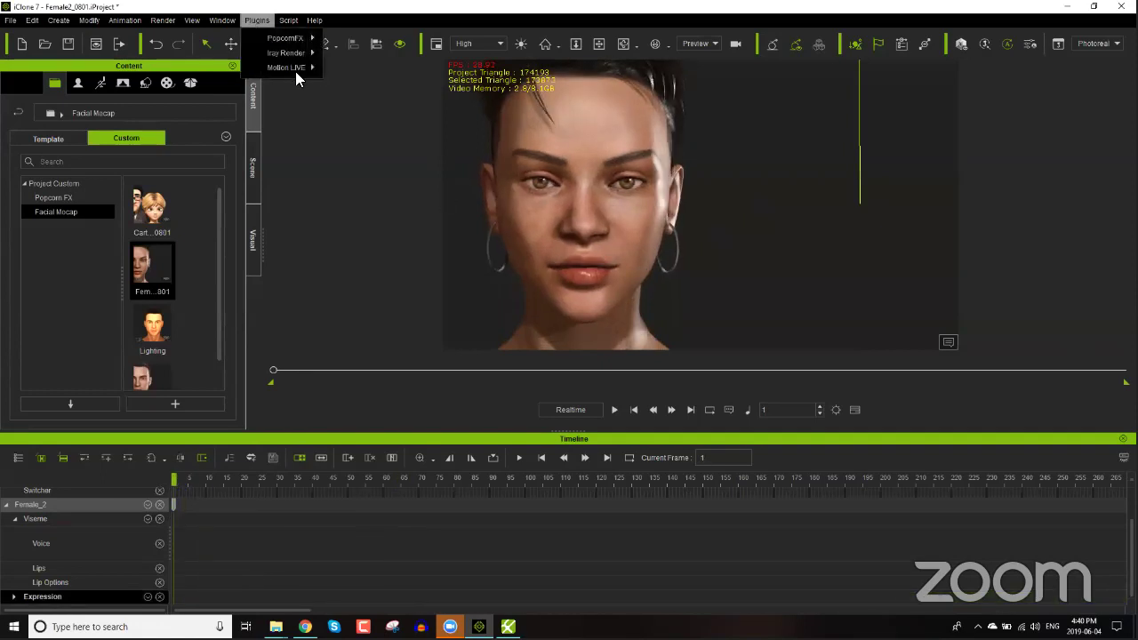
mouse_move(302, 68)
left_click(364, 71)
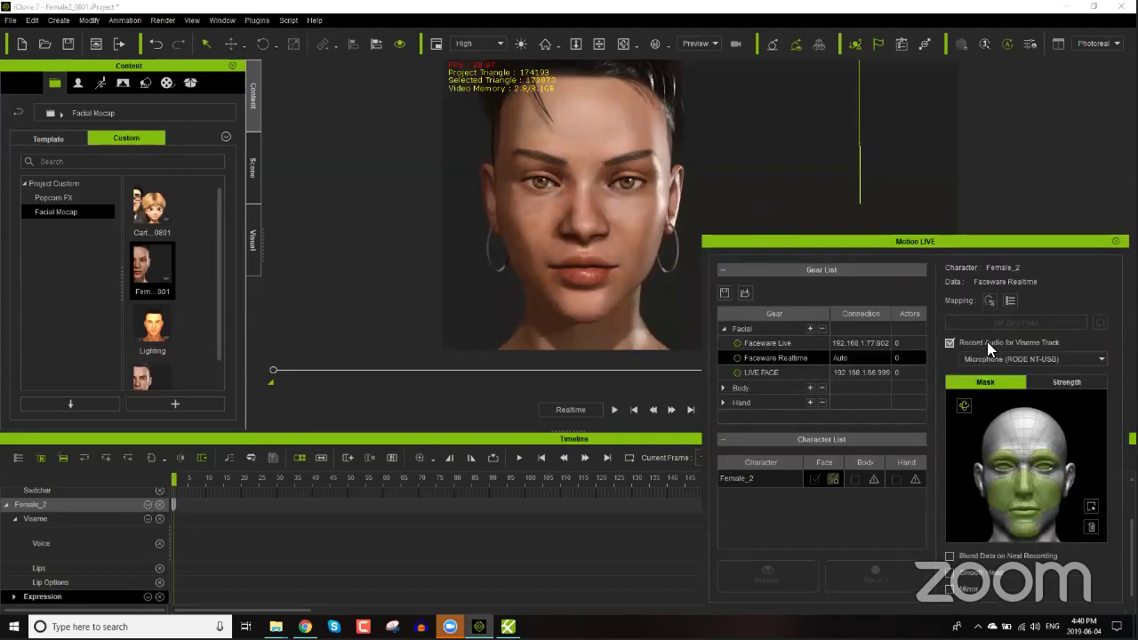
left_click(995, 361)
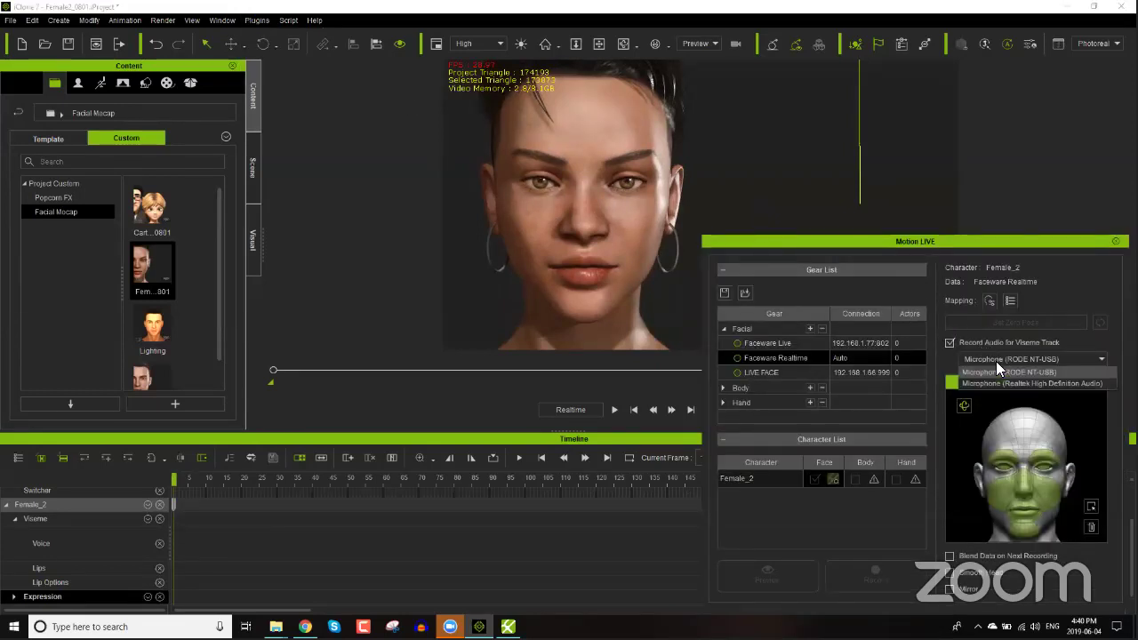
left_click(1002, 372)
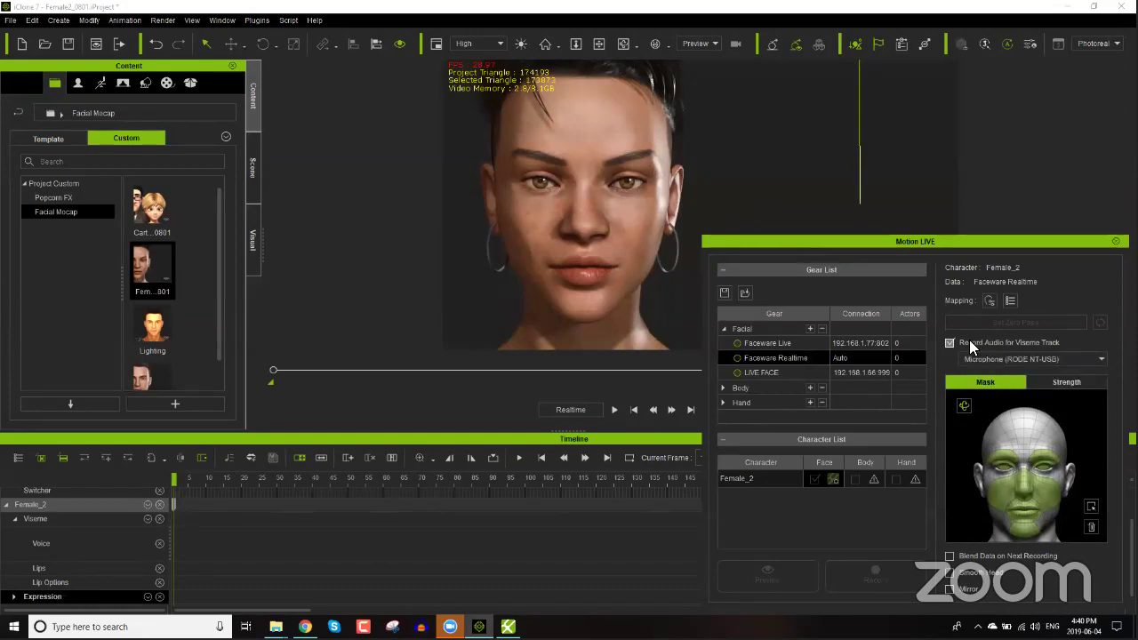
left_click(737, 357)
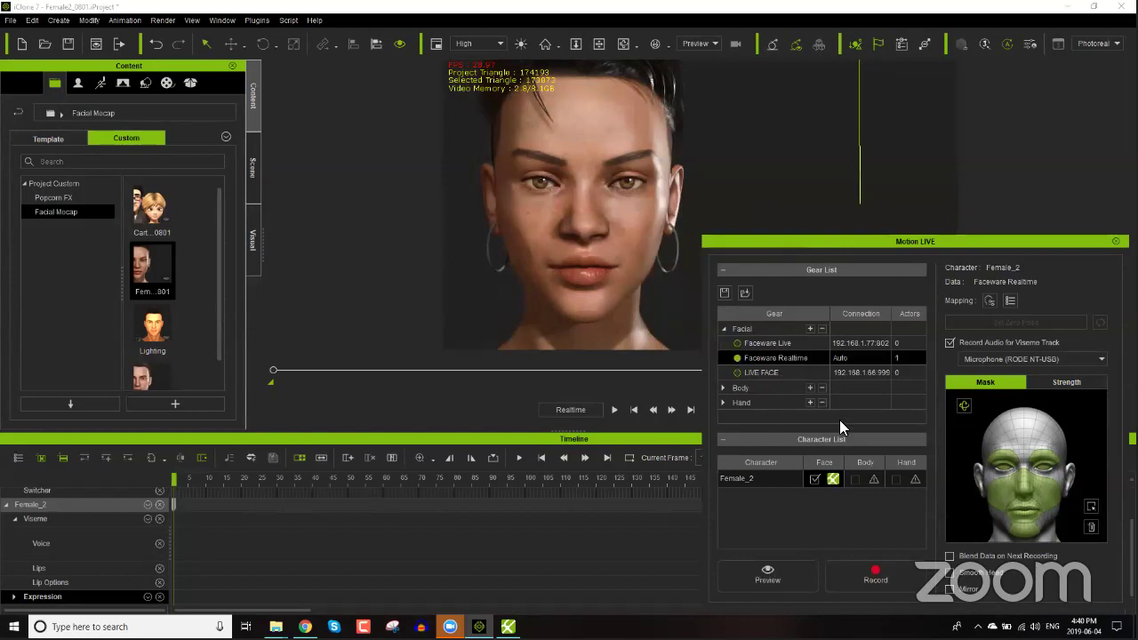
Step: Preview the Faceware Realtime feed on Female_2 and record a new facial take with microphone audio
left_click(783, 572)
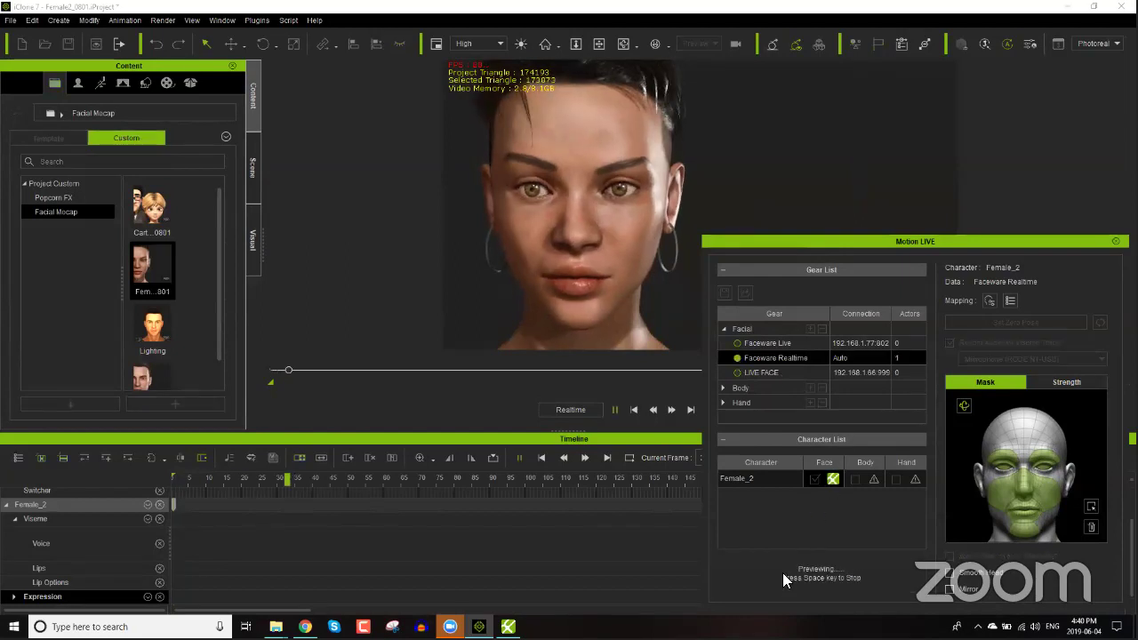
key("space")
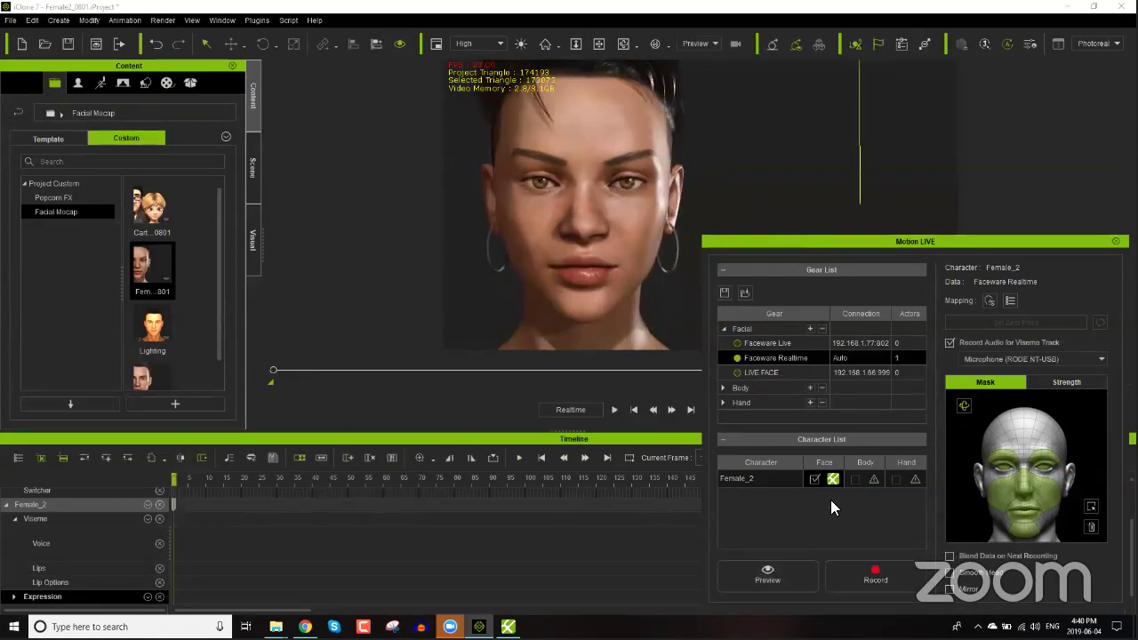
left_click(861, 580)
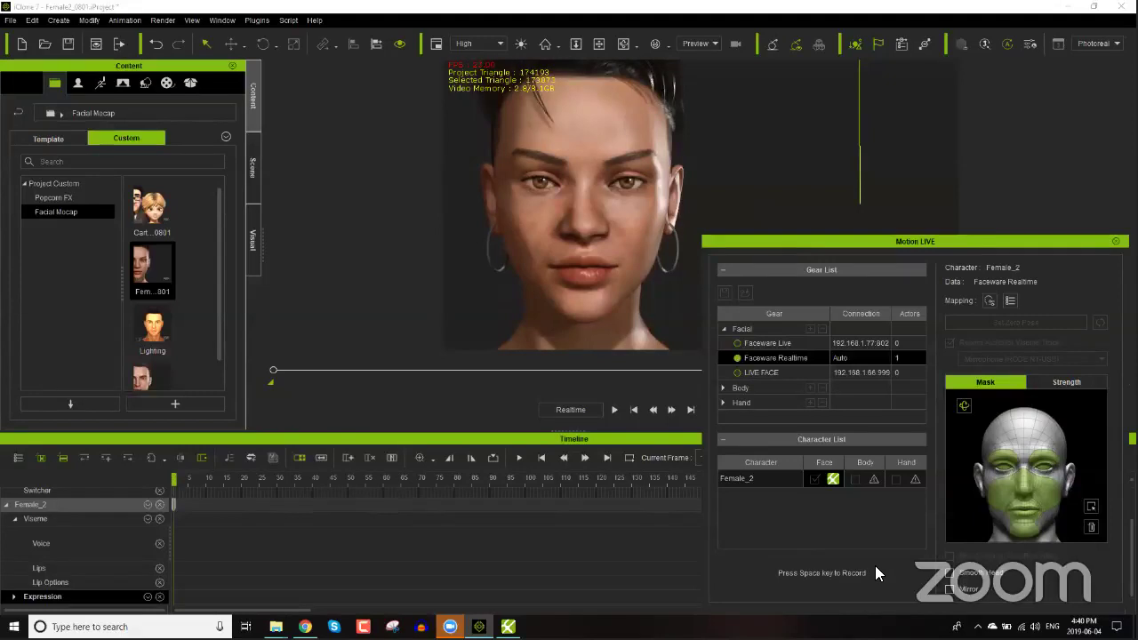
key("space")
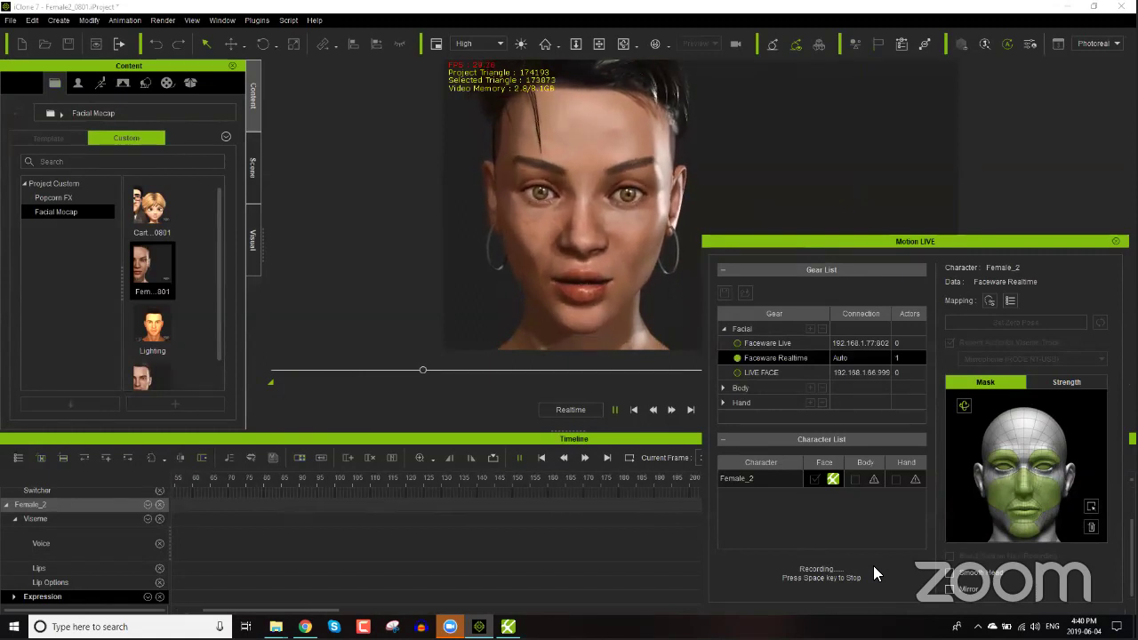
key("space")
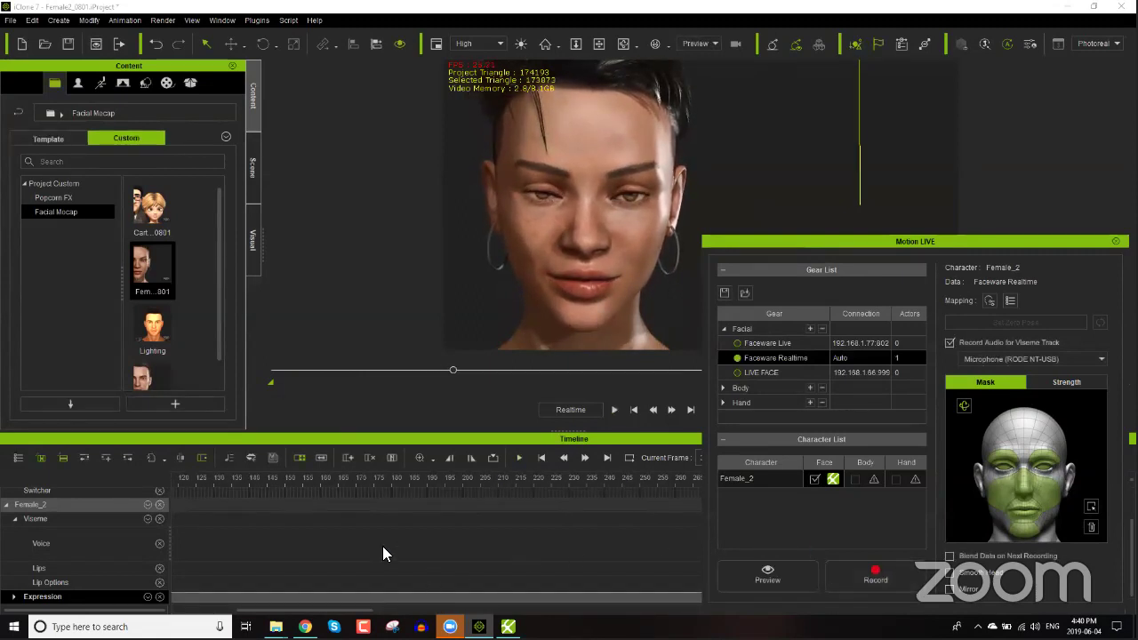
Step: Rewind the Timeline to the first frame and close Motion LIVE, disconnecting all servers
left_click_drag(342, 611, 227, 612)
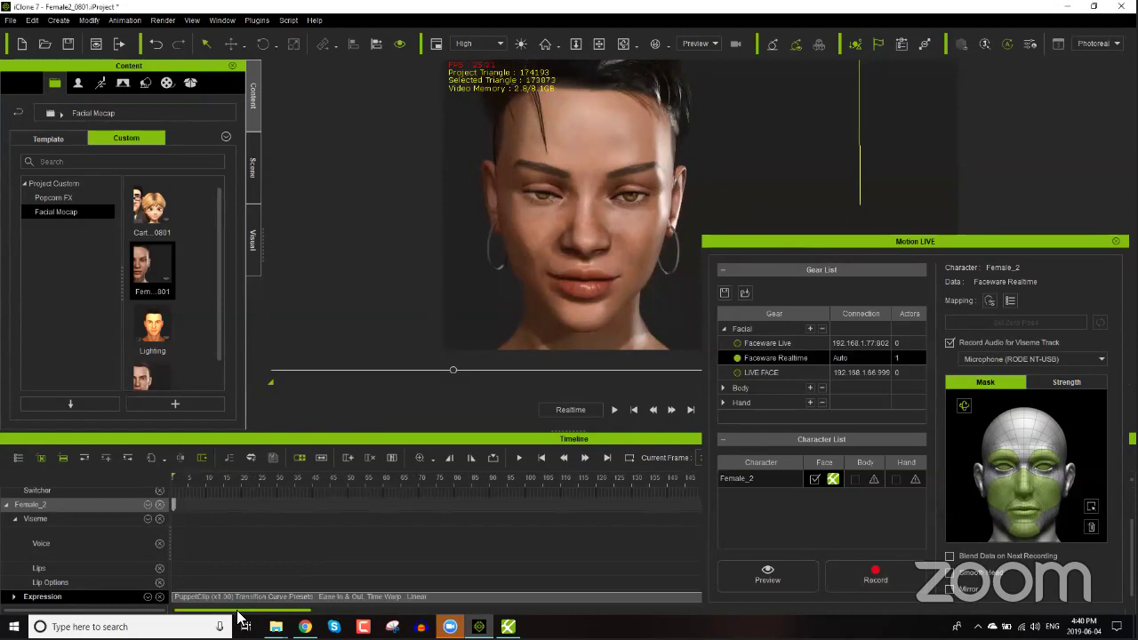
left_click_drag(204, 479, 165, 482)
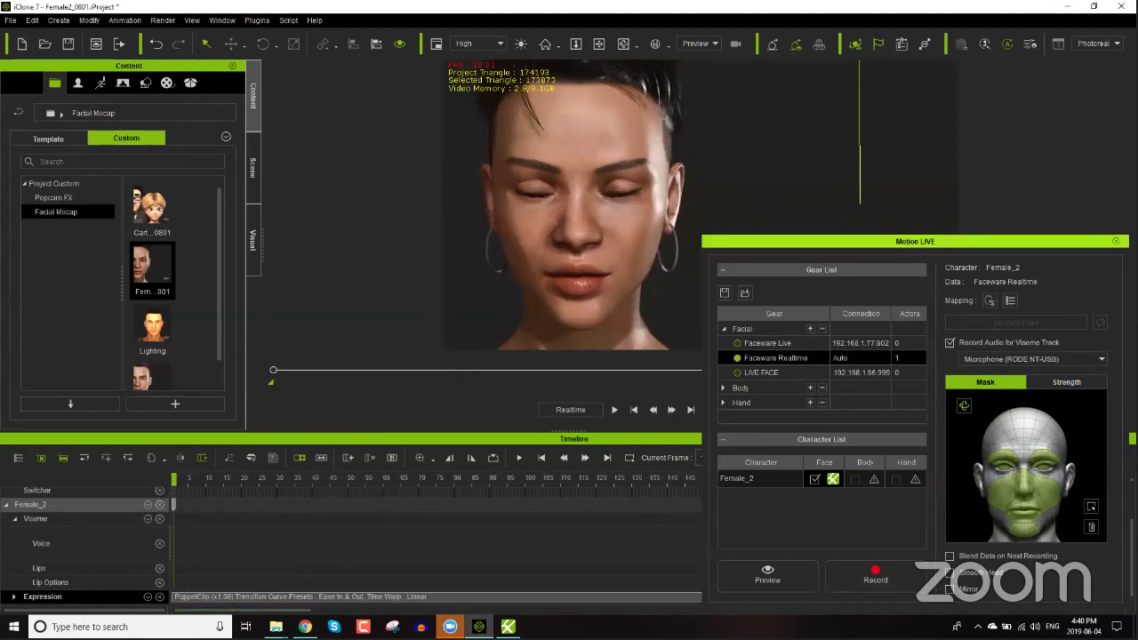
left_click(1115, 241)
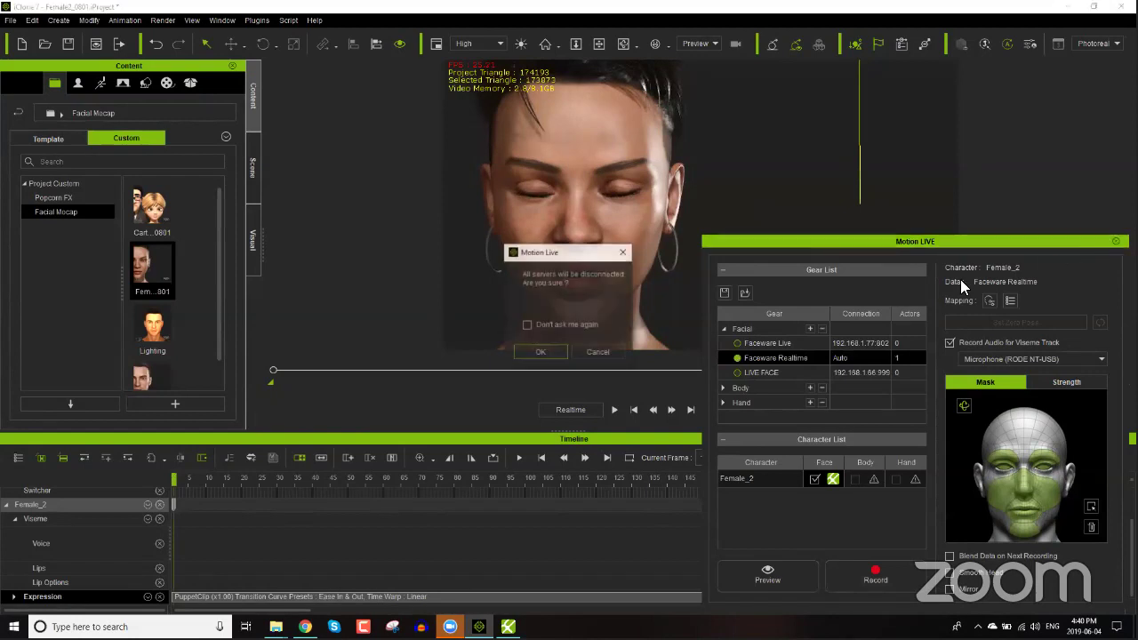
left_click(540, 353)
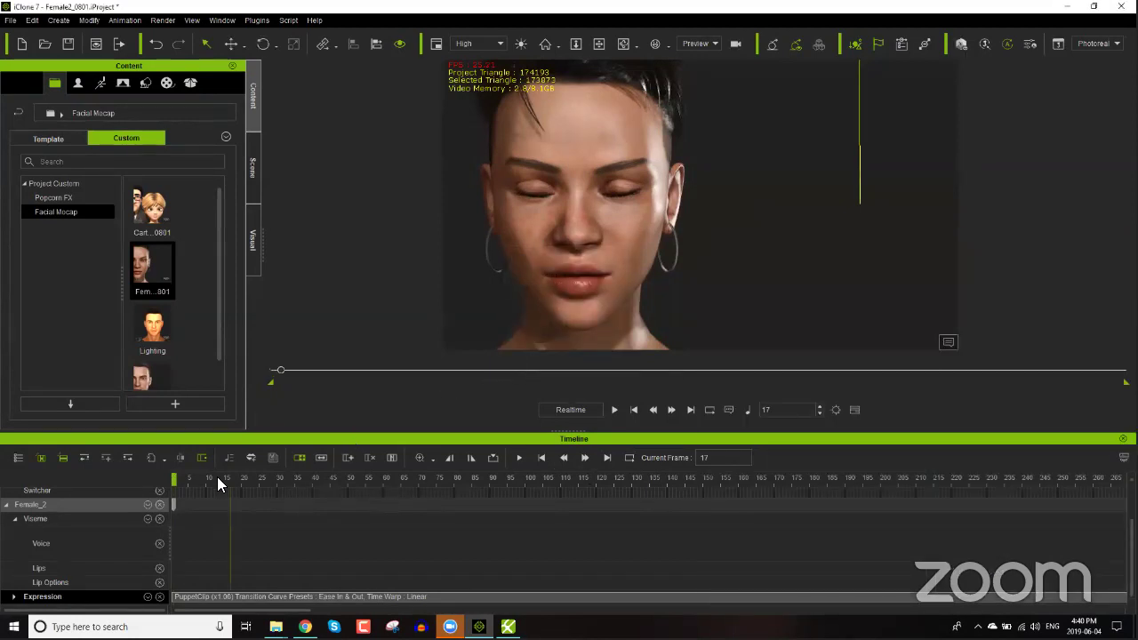
left_click(167, 479)
Step: Show the Modify panel, look over the voice source options of Create Script, and close the dialog
left_click(258, 20)
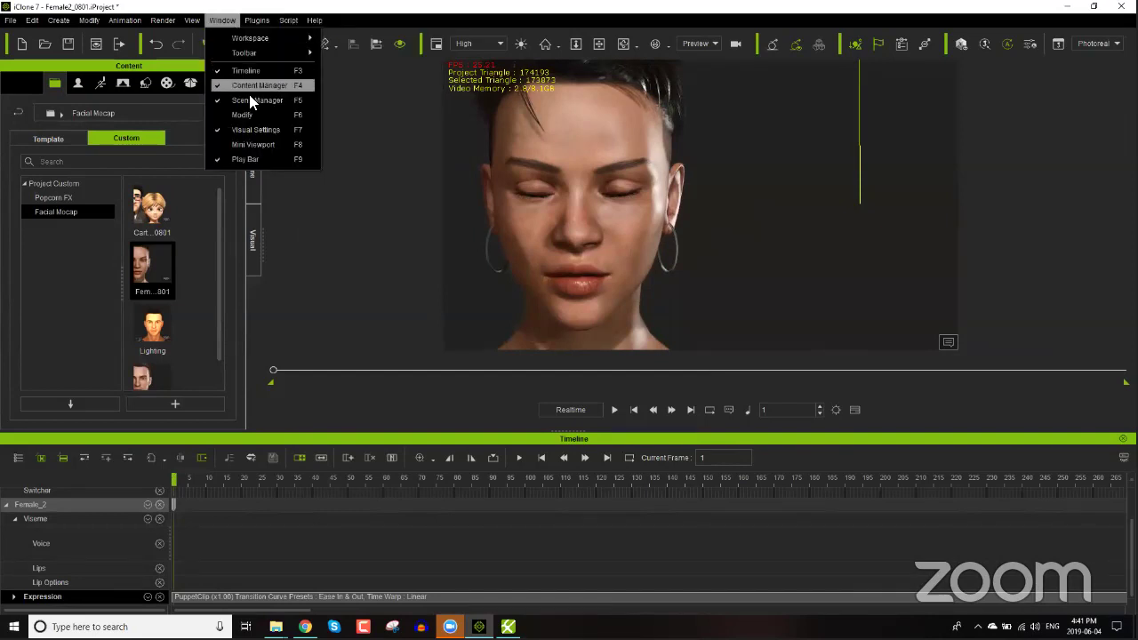
left_click(249, 110)
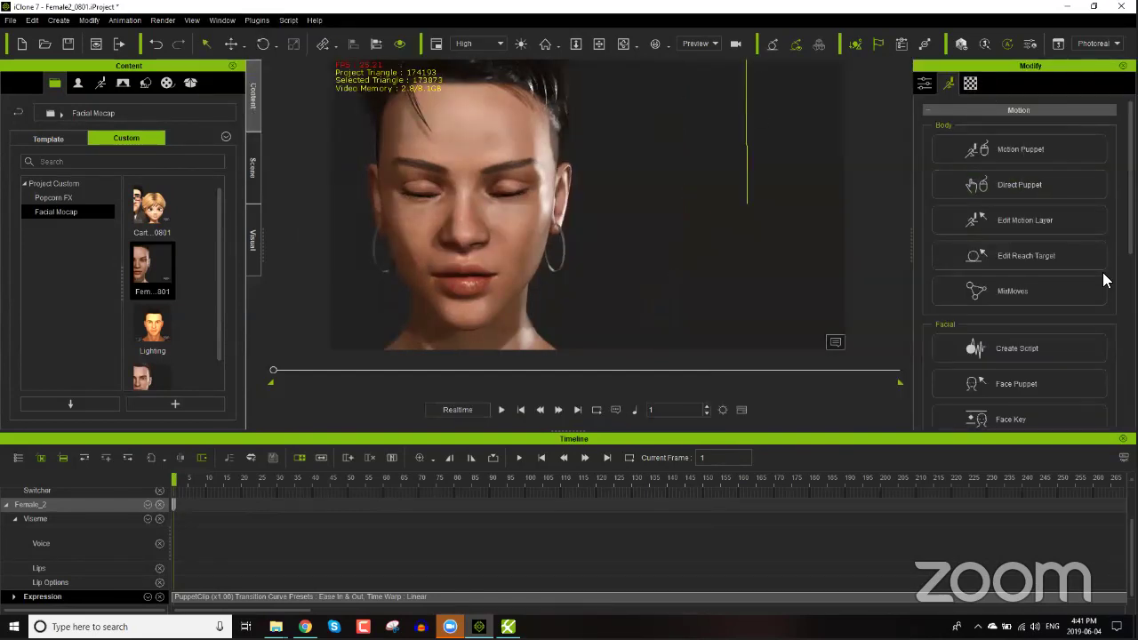
left_click(1022, 348)
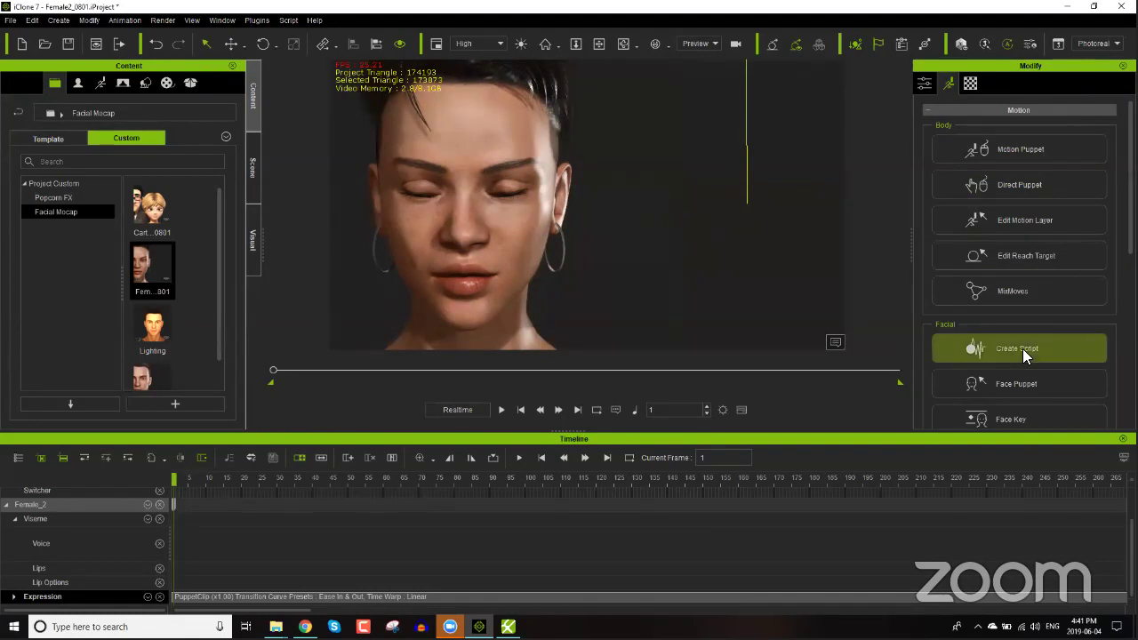
left_click(1022, 348)
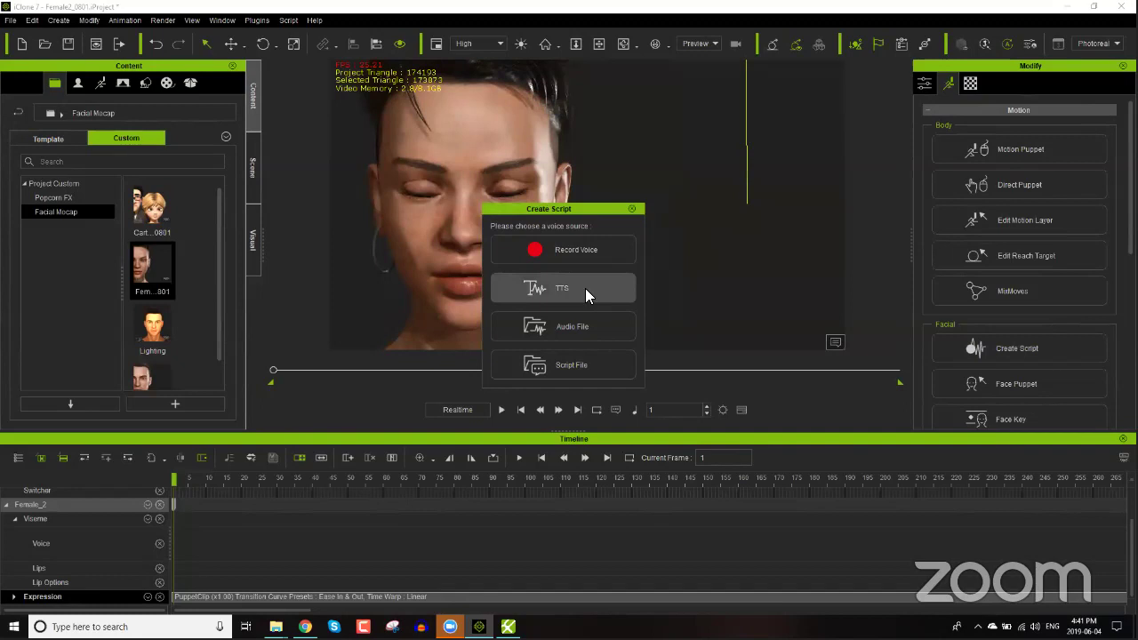
left_click(630, 209)
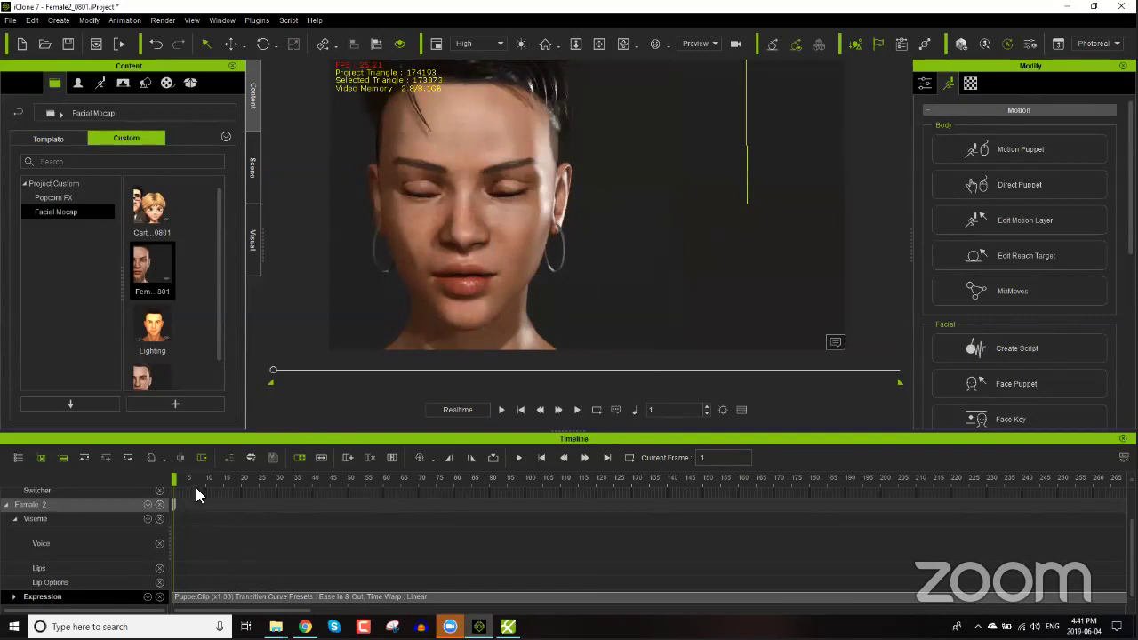
Step: Remove the newly recorded Expression clip from Female_2 and move the playhead back to frame 1
left_click_drag(211, 476, 171, 478)
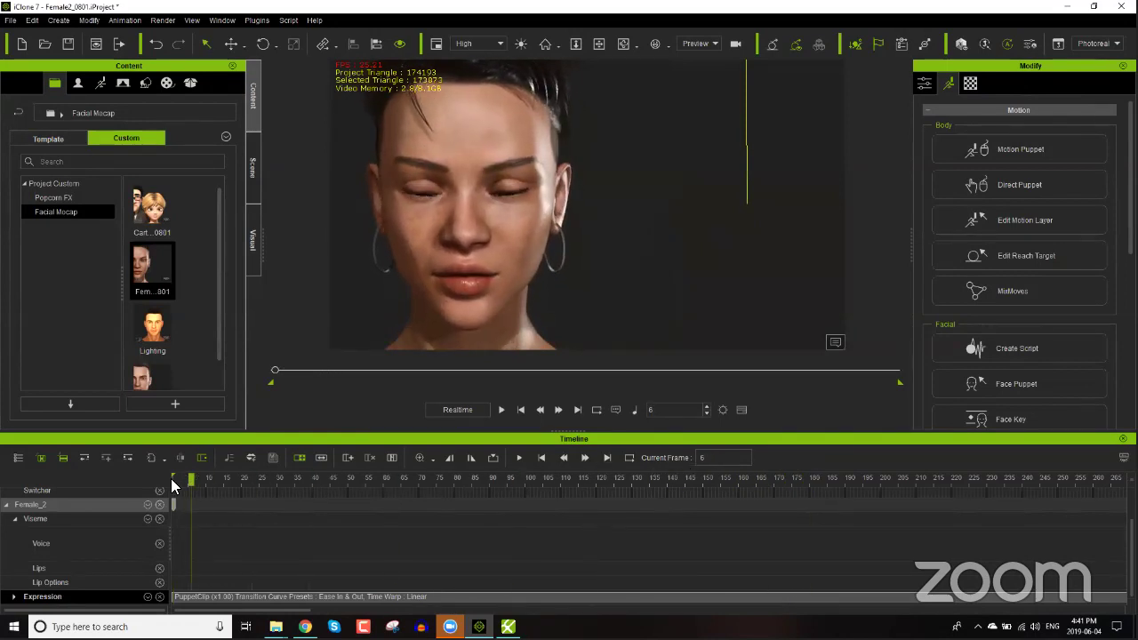
left_click(304, 598)
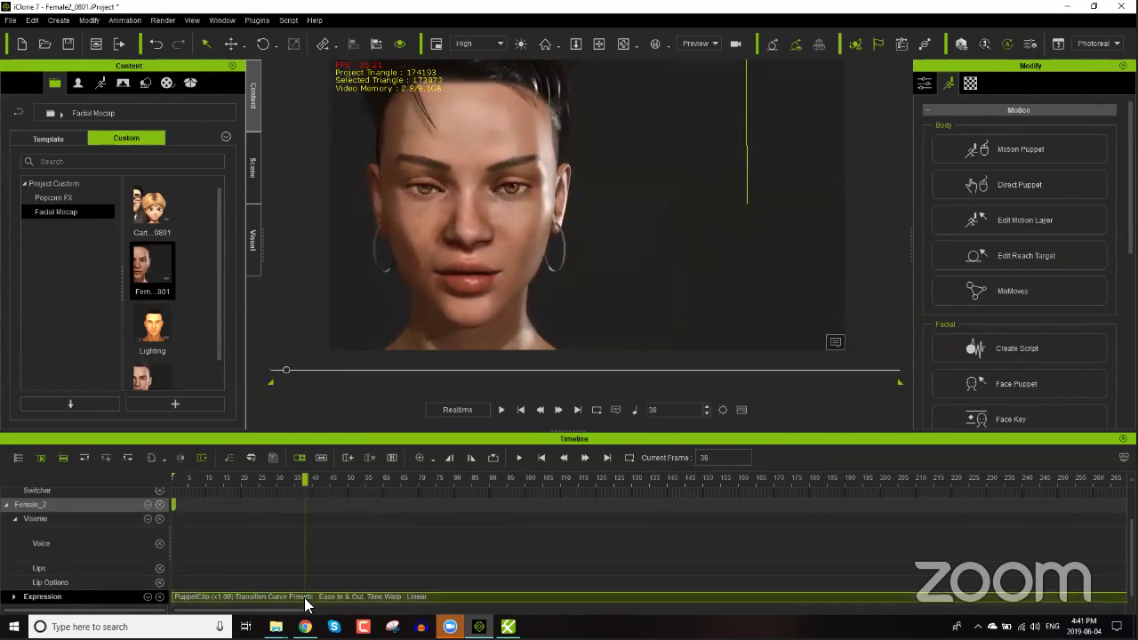
left_click(247, 478)
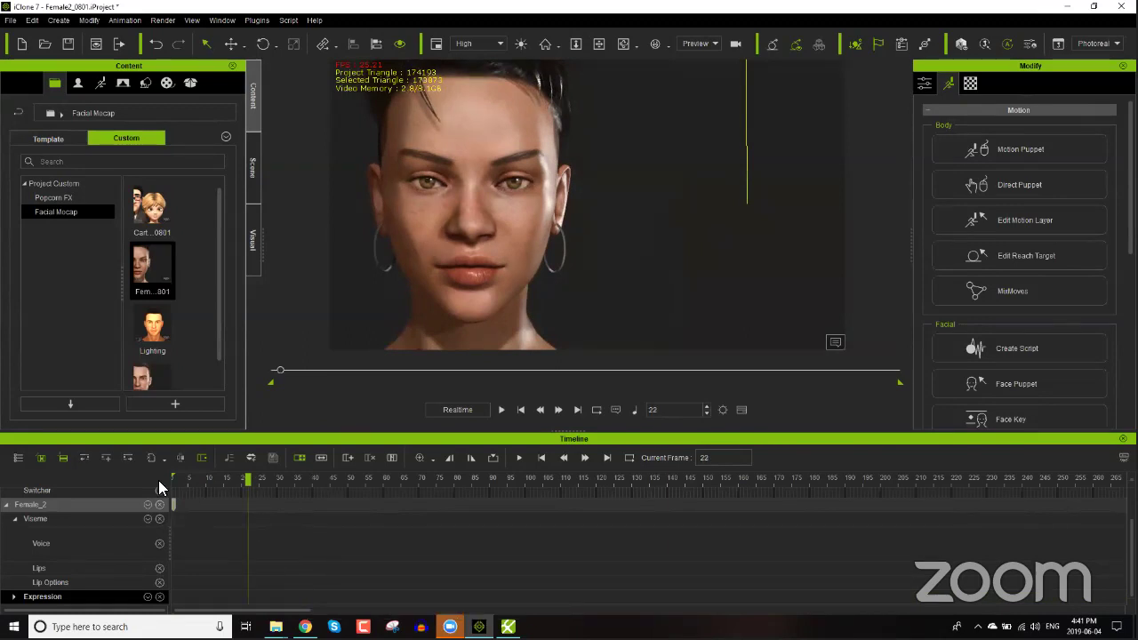
left_click(158, 480)
Step: Reopen Motion LIVE and reconnect Faceware Realtime as the facial gear for Female_2
left_click(258, 21)
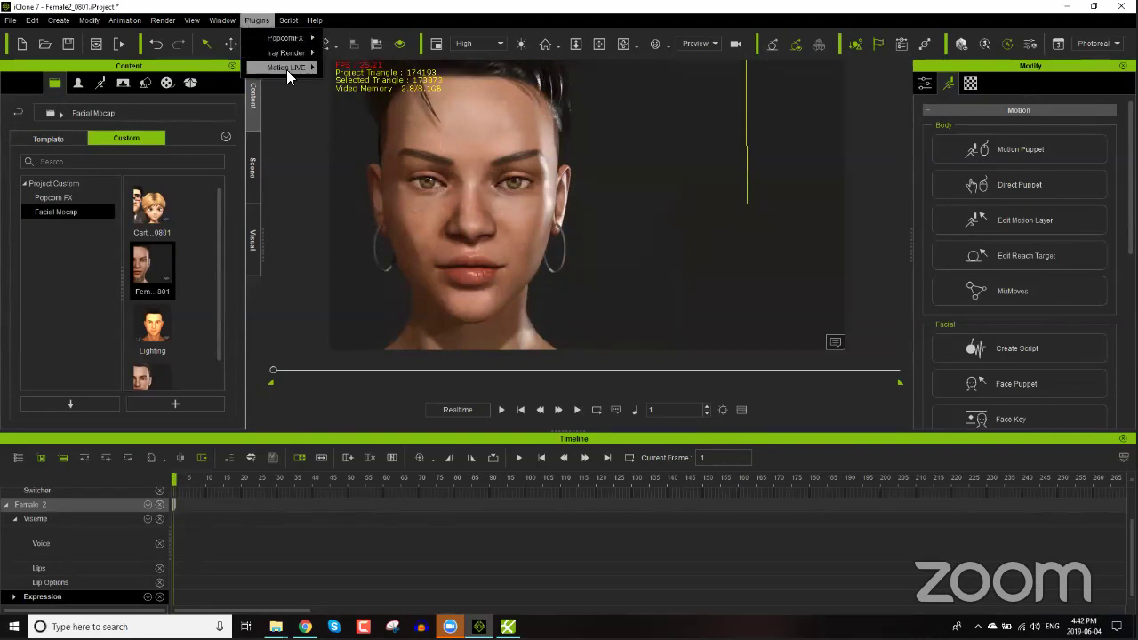
mouse_move(286, 69)
left_click(359, 72)
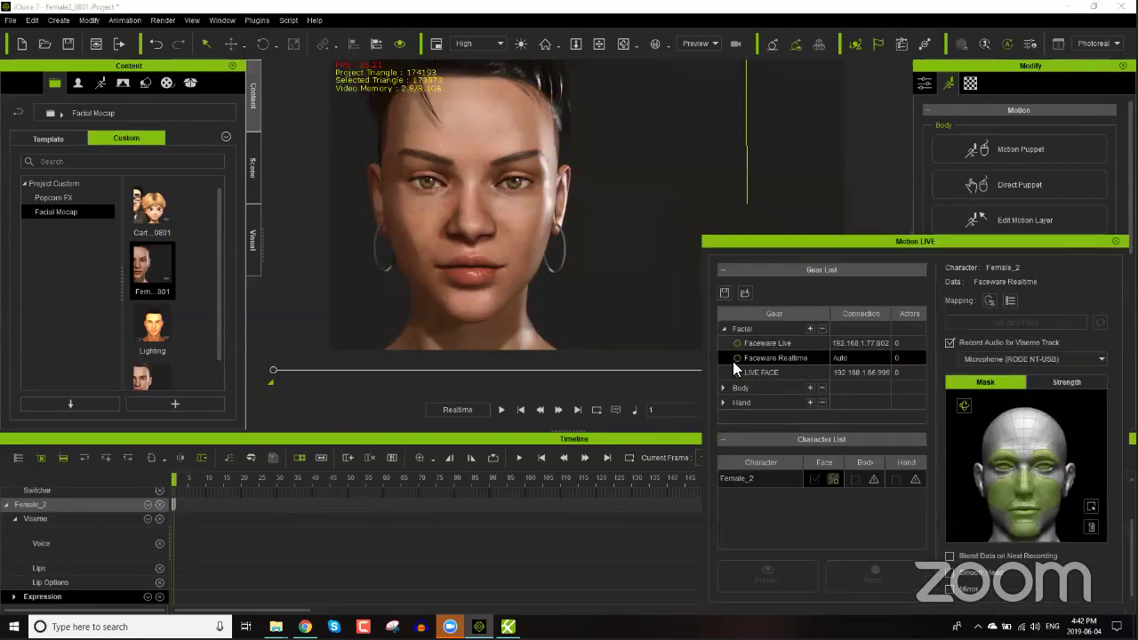
left_click(736, 357)
Step: Check the facial Strength and Mask settings in Motion LIVE and preview the live performance on Female_2
left_click(1054, 384)
left_click(1005, 385)
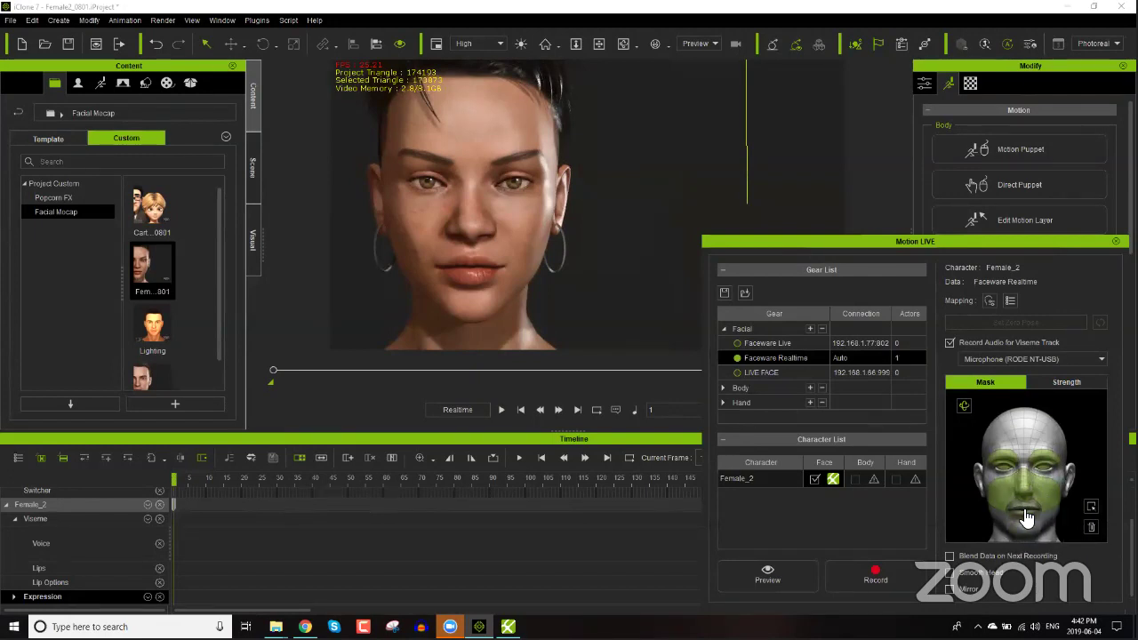
left_click(778, 574)
key("space")
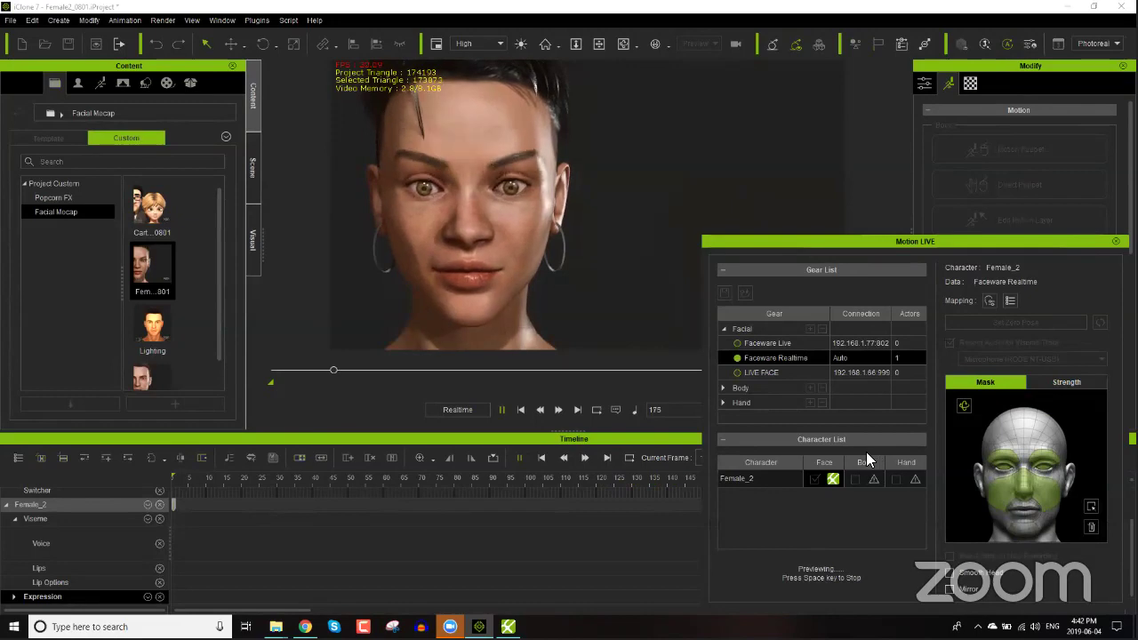
Step: Bring up the Faceware Realtime window to check the face tracking, and stop the live preview
left_click(507, 627)
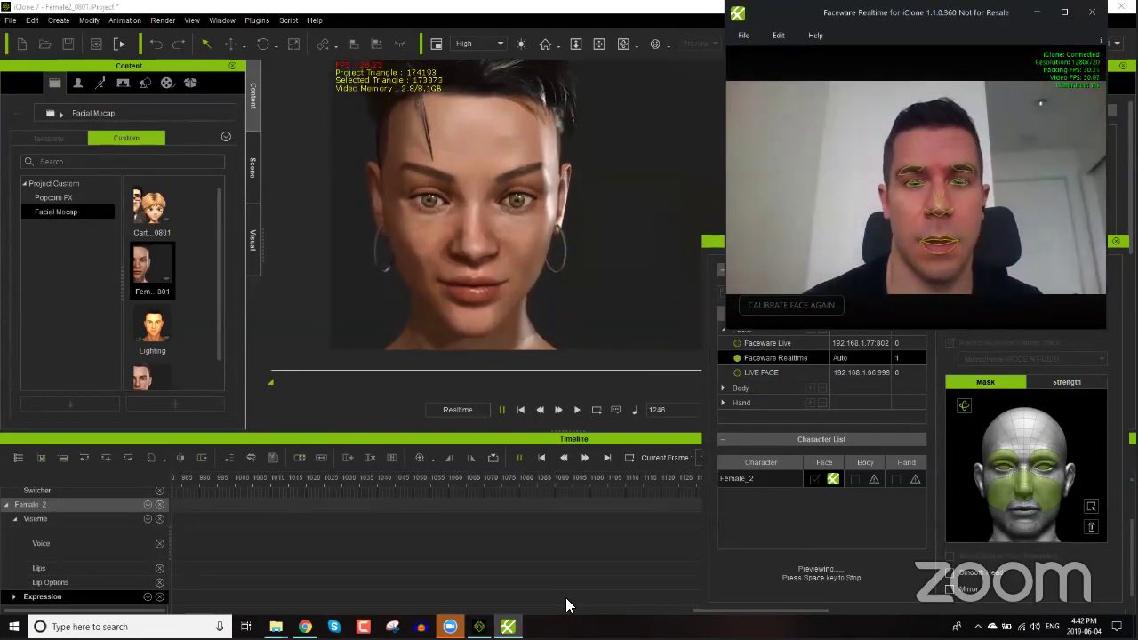
left_click(821, 572)
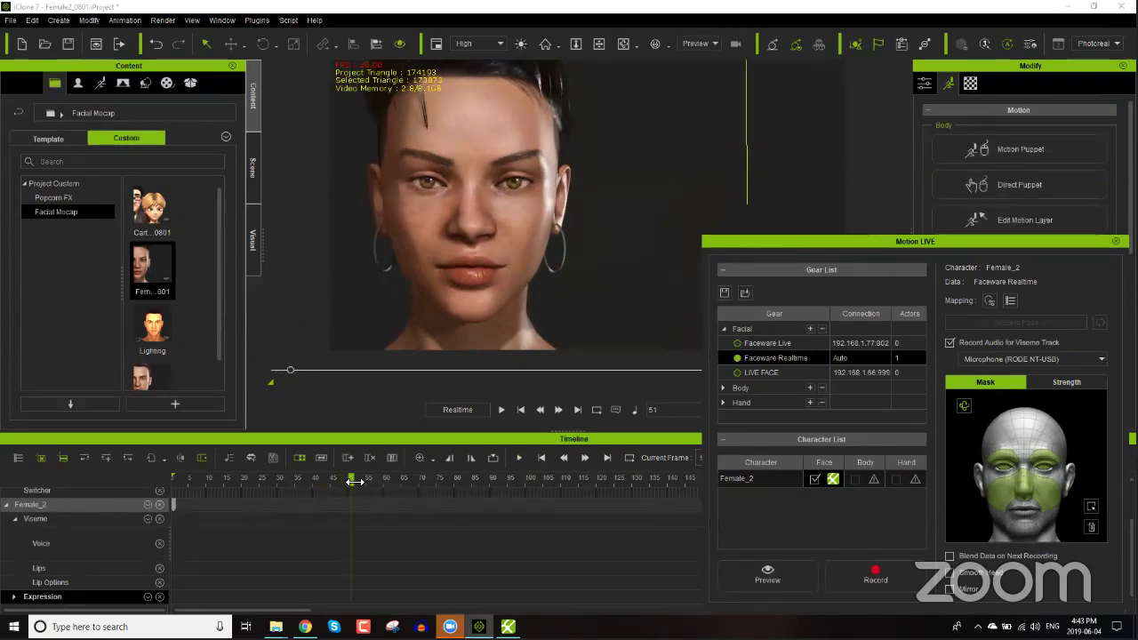
Step: Record a Faceware Realtime facial performance on Female_2 starting from frame 1, spot-check it, and close Motion LIVE
left_click_drag(353, 480, 174, 480)
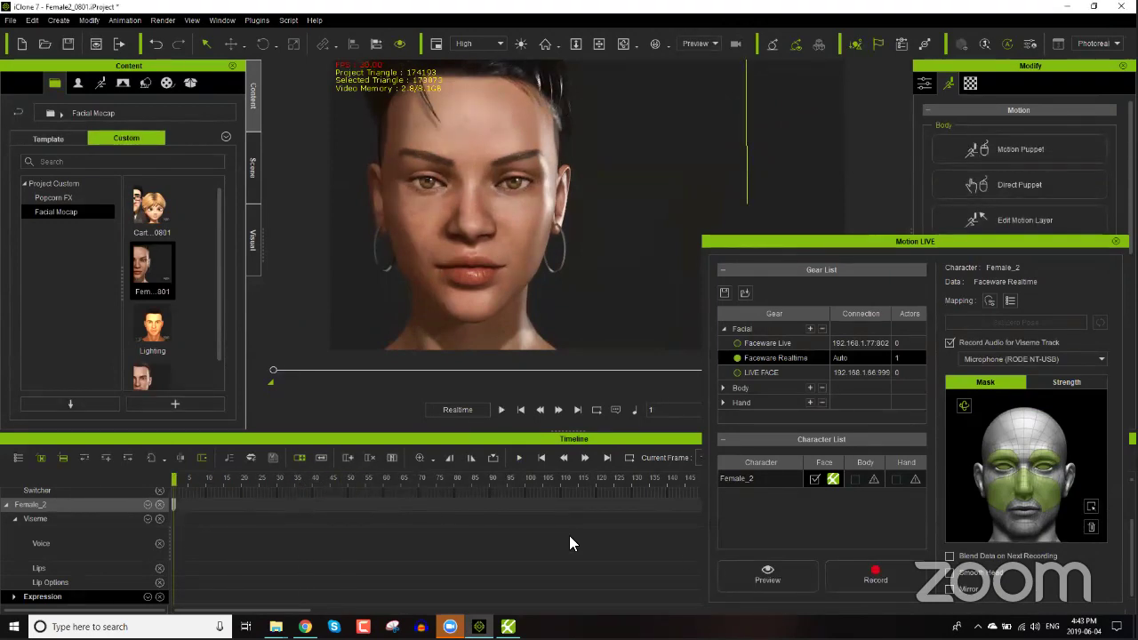
left_click(892, 574)
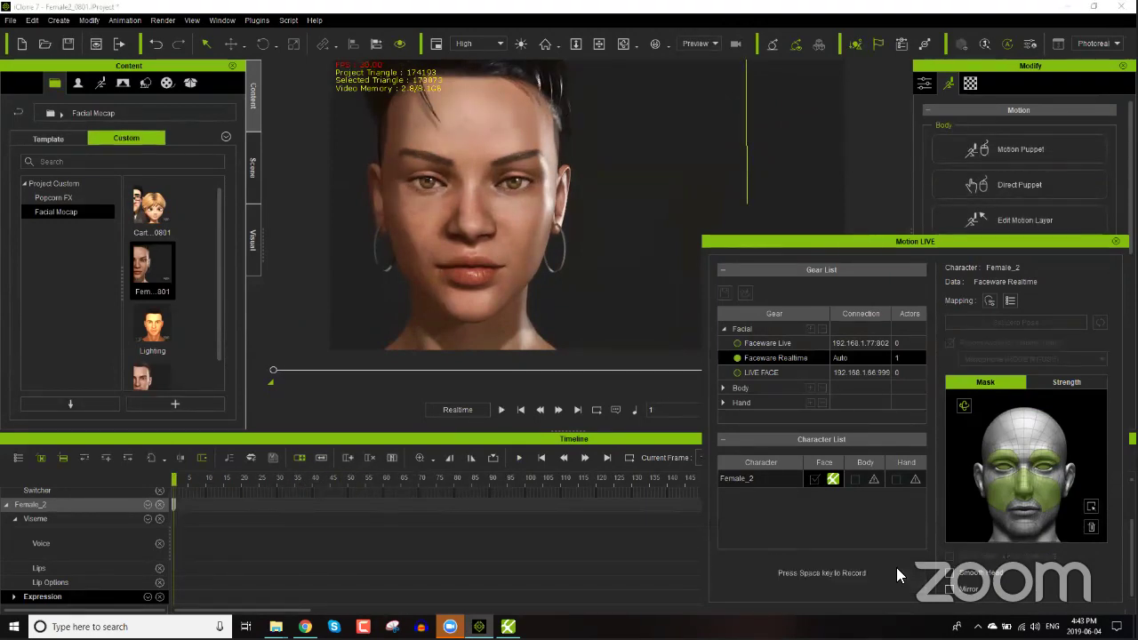
key("space")
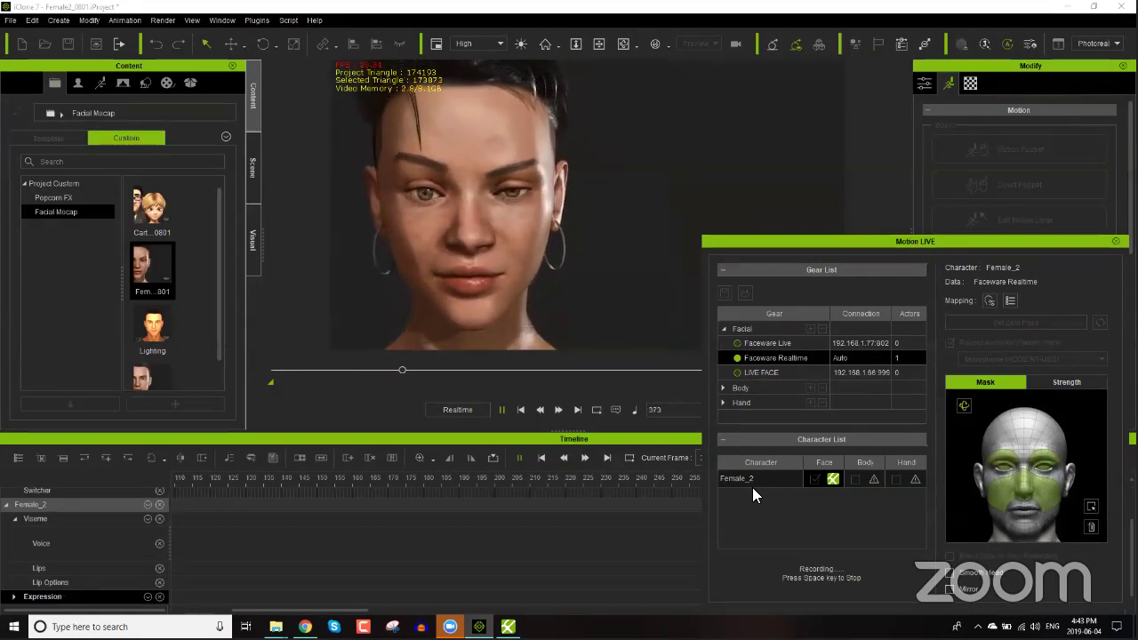
key("space")
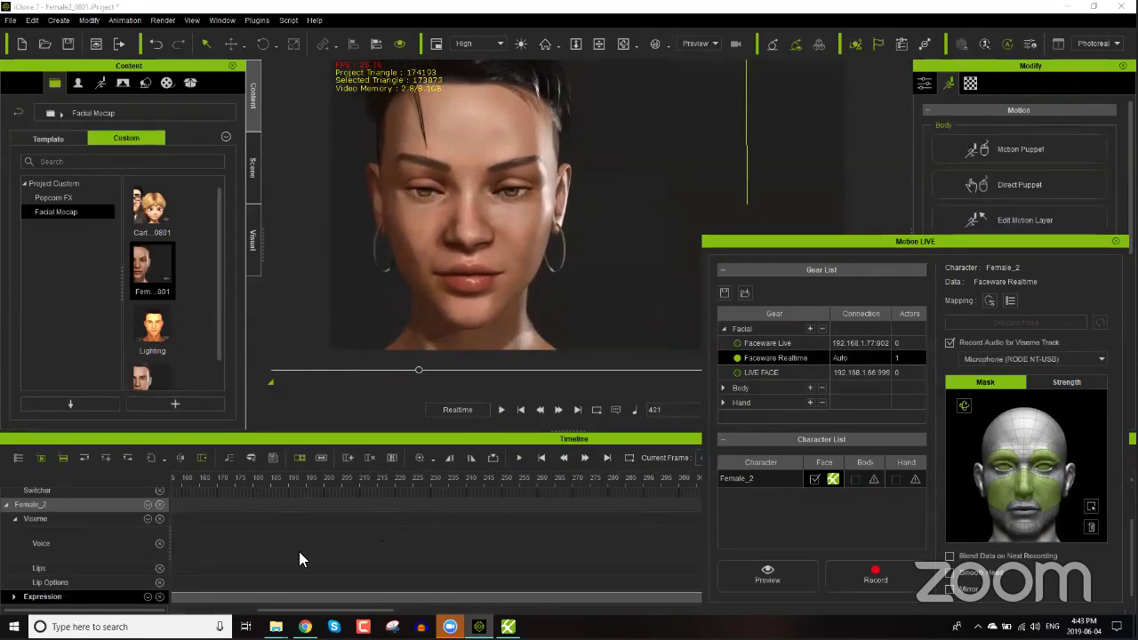
left_click(199, 478)
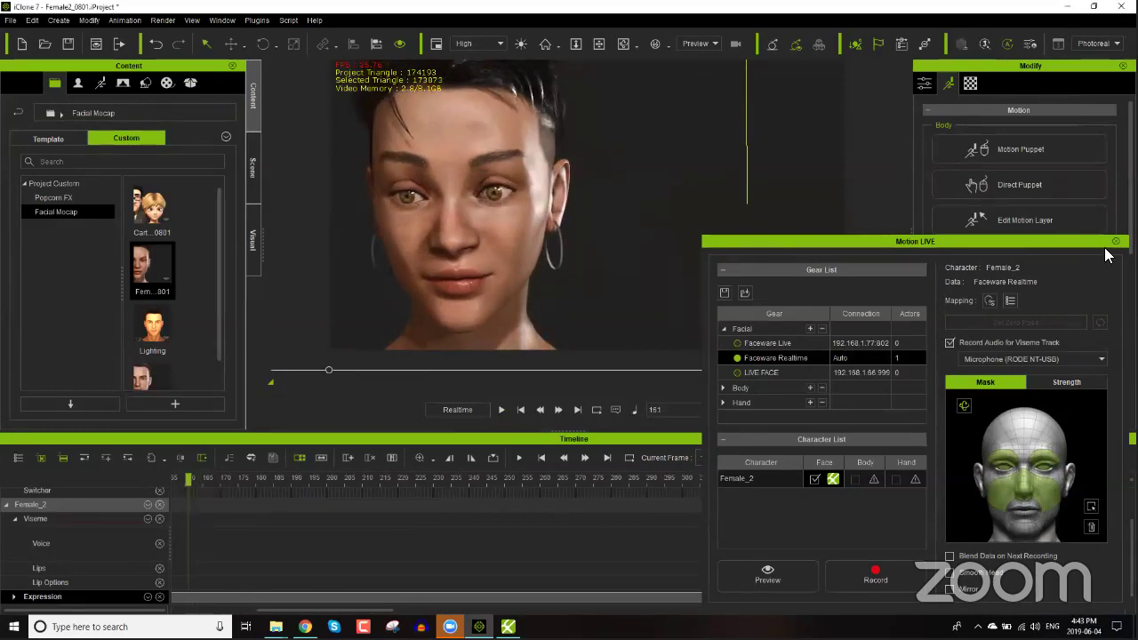
left_click(546, 345)
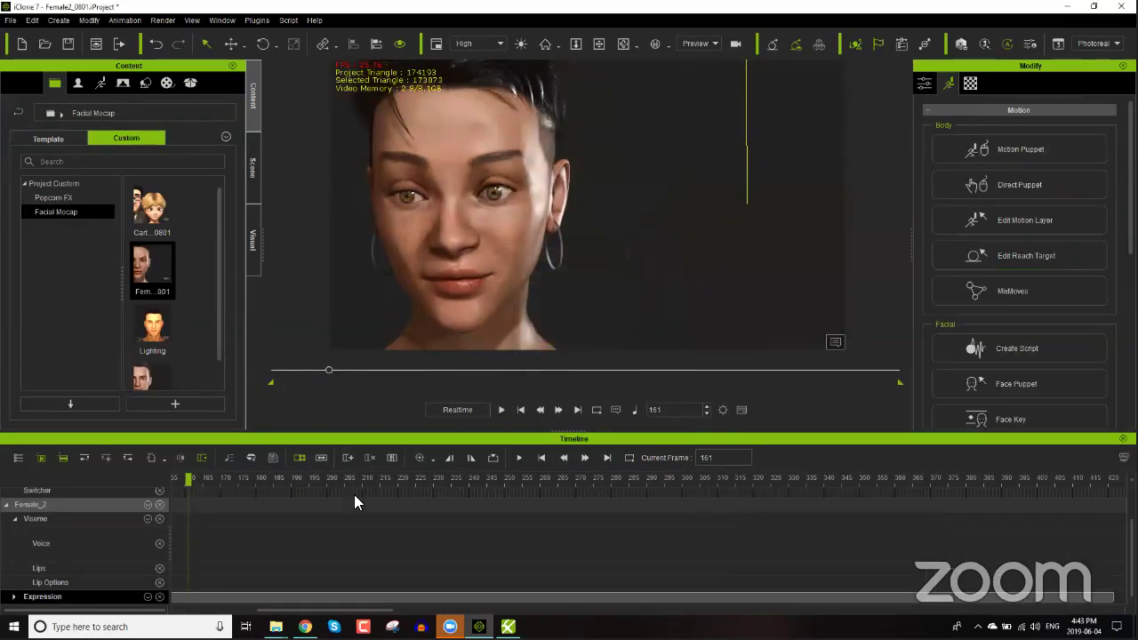
Step: Create a text-to-speech script at frame 1 reading "Hi everyone, welcome to our webinar on the Motion LIVE plugin for iClone 7"
left_click_drag(294, 610, 174, 610)
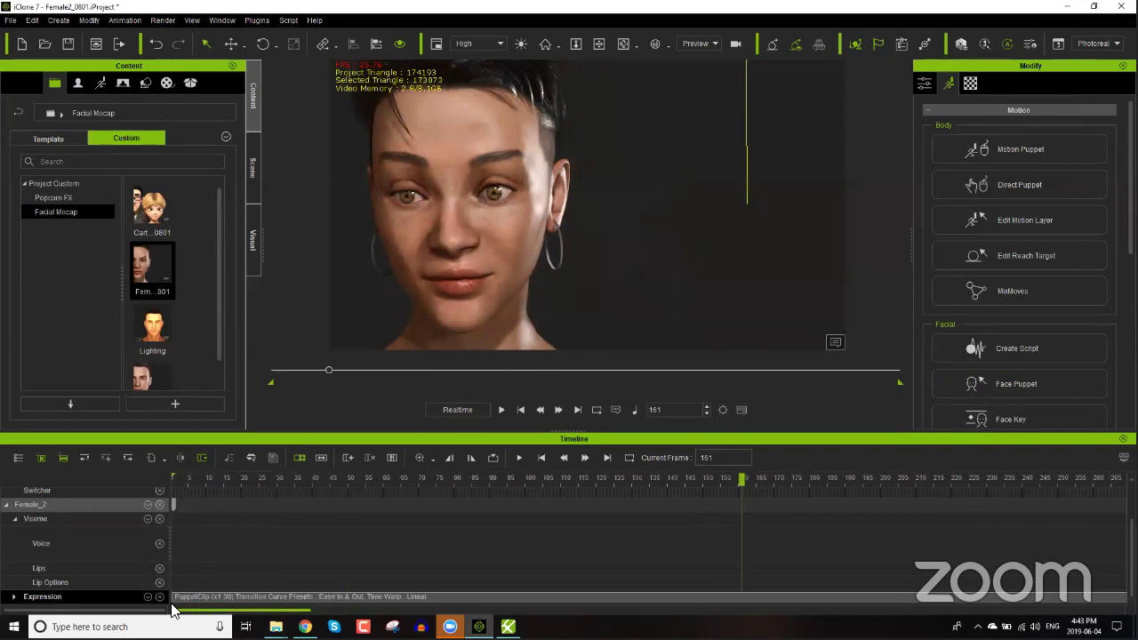
left_click(160, 480)
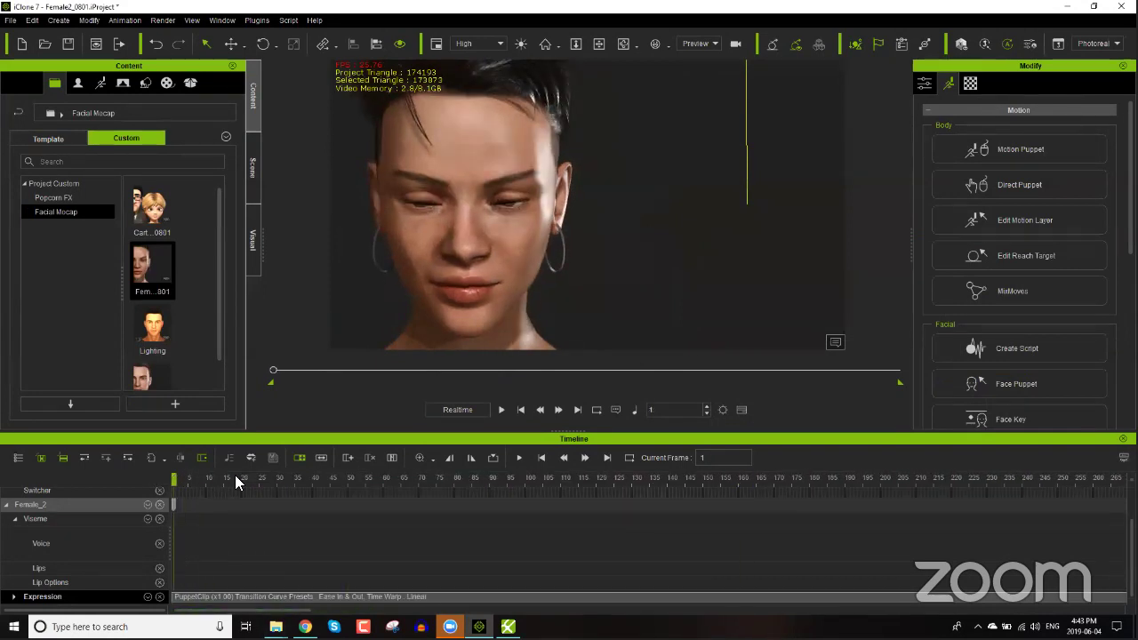
left_click(1031, 355)
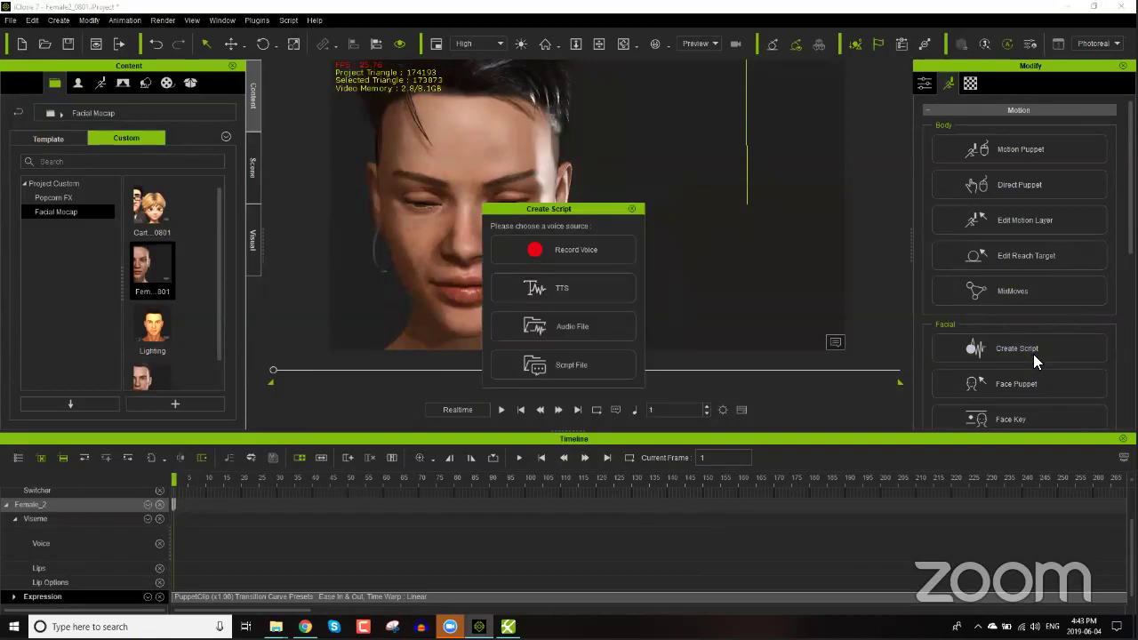
left_click(567, 287)
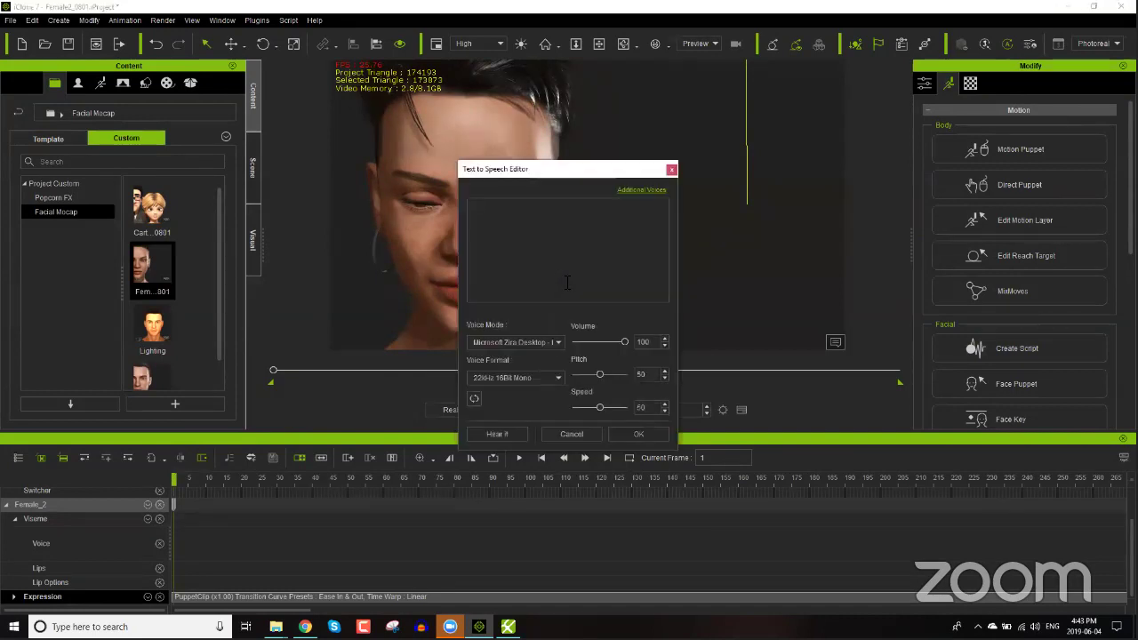
type("Hi everyone, well")
type("ome to our webinar on Motion")
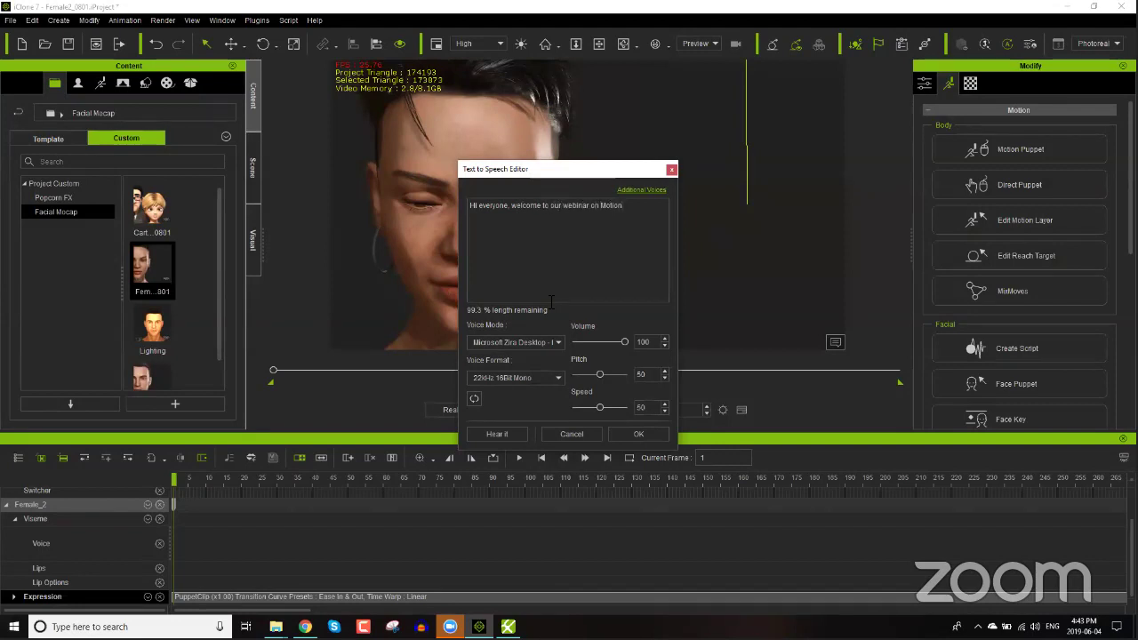
type("e Motion LIVE plugin for iClone 7")
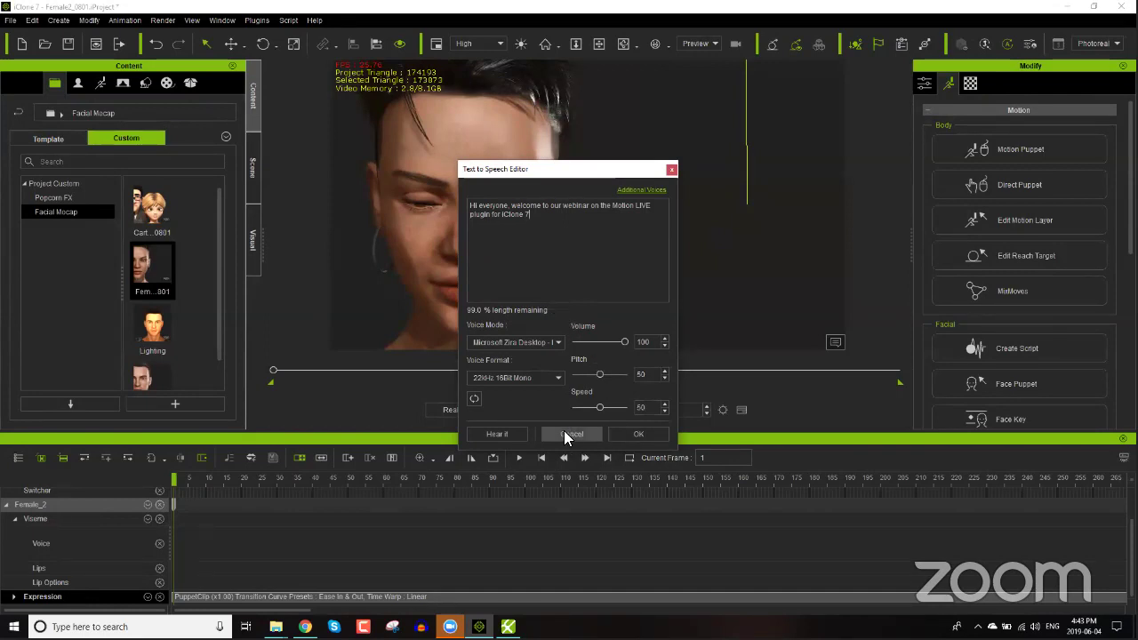
left_click(638, 433)
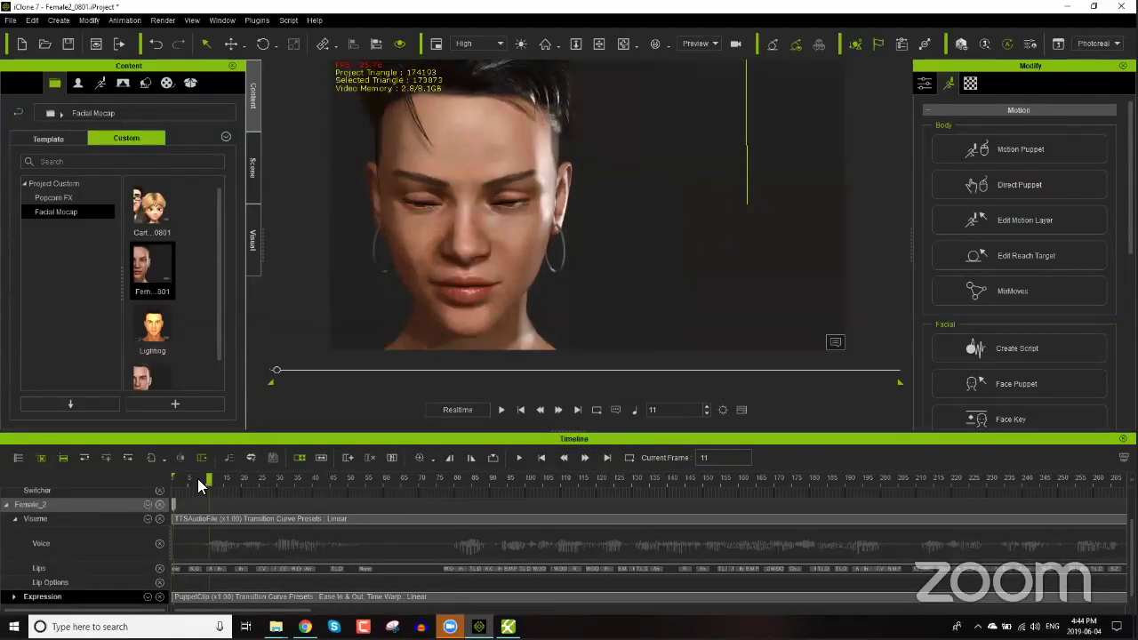
Step: Play back the text-to-speech voice together with the captured expressions on Female_2
key("space")
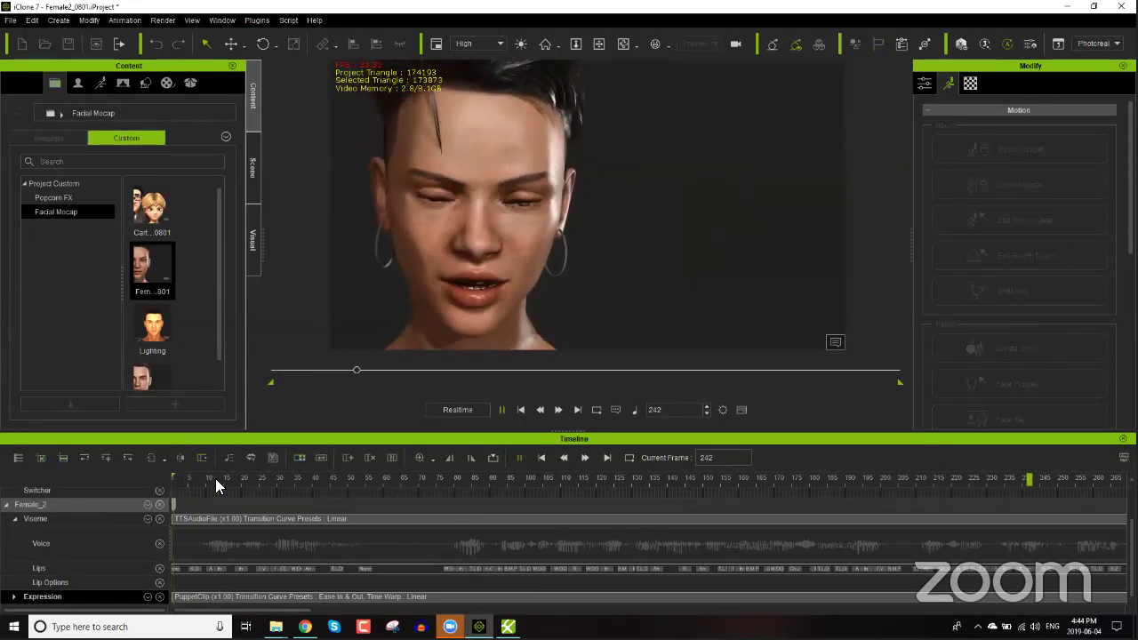
left_click(228, 499)
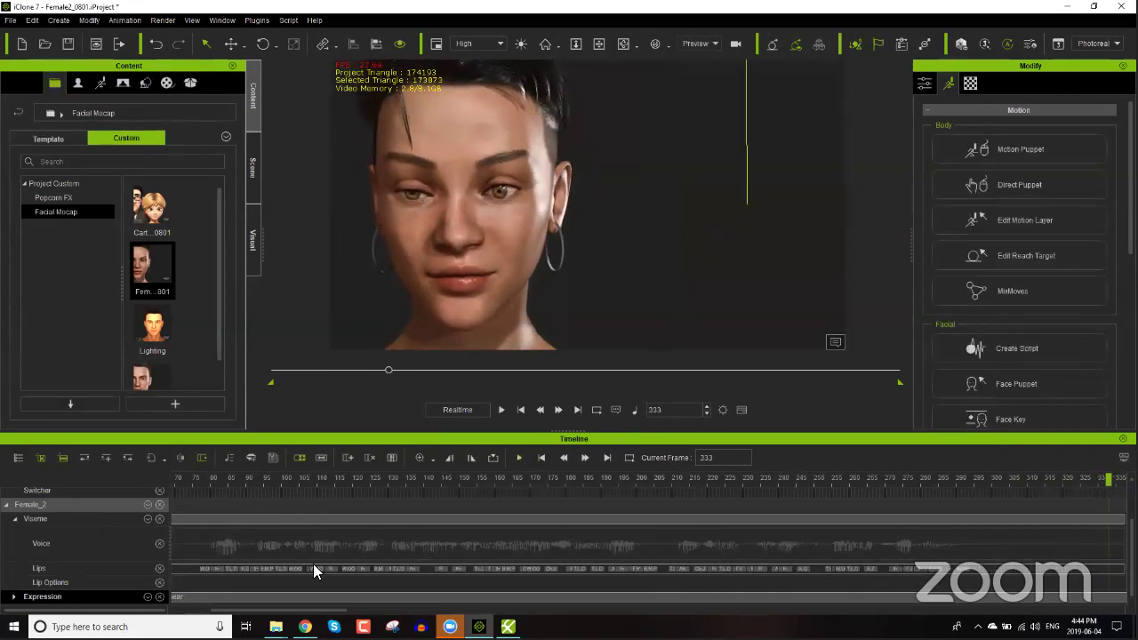
left_click_drag(336, 610, 277, 611)
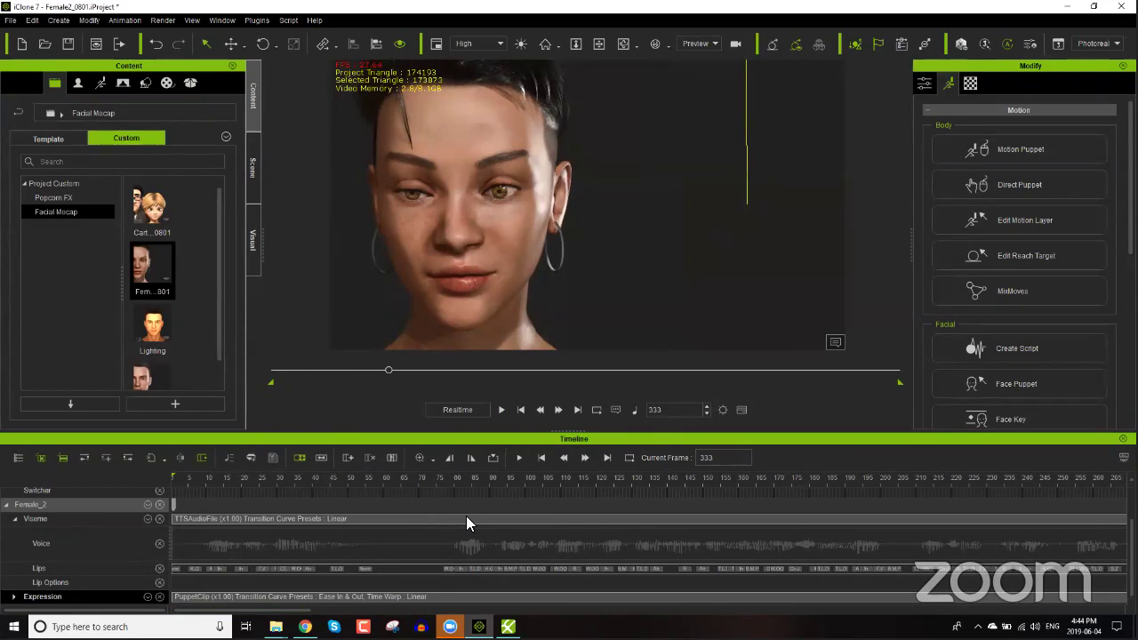
Step: Break Female_2's Expression clip and Viseme clip at frame 300
scroll(468, 517, "down", 2)
scroll(469, 519, "up", 1)
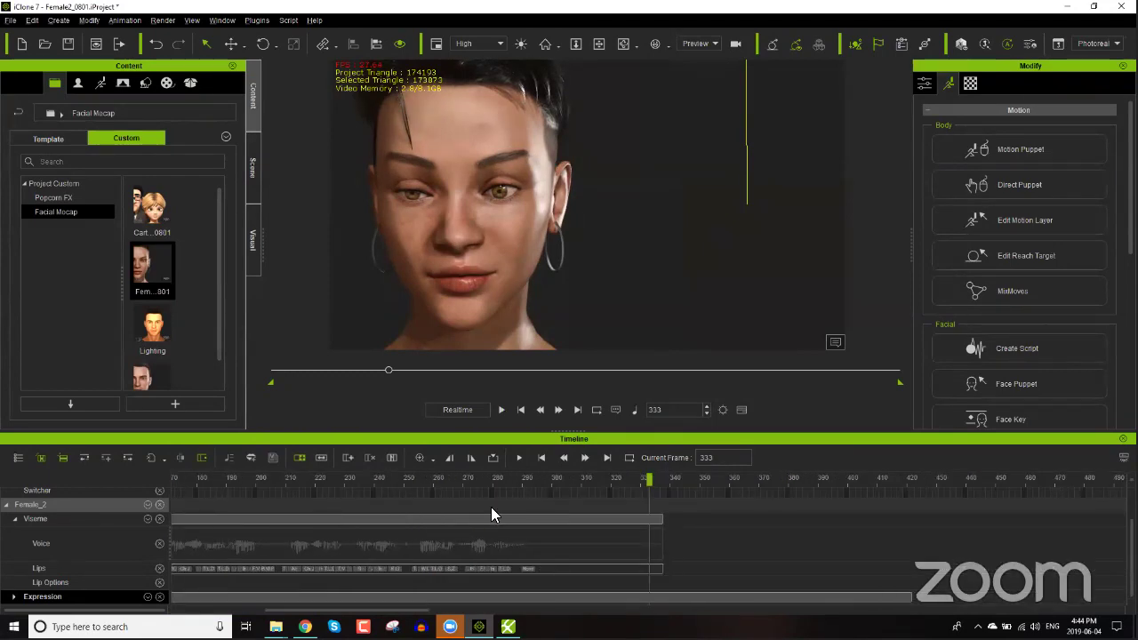
left_click_drag(484, 485, 551, 478)
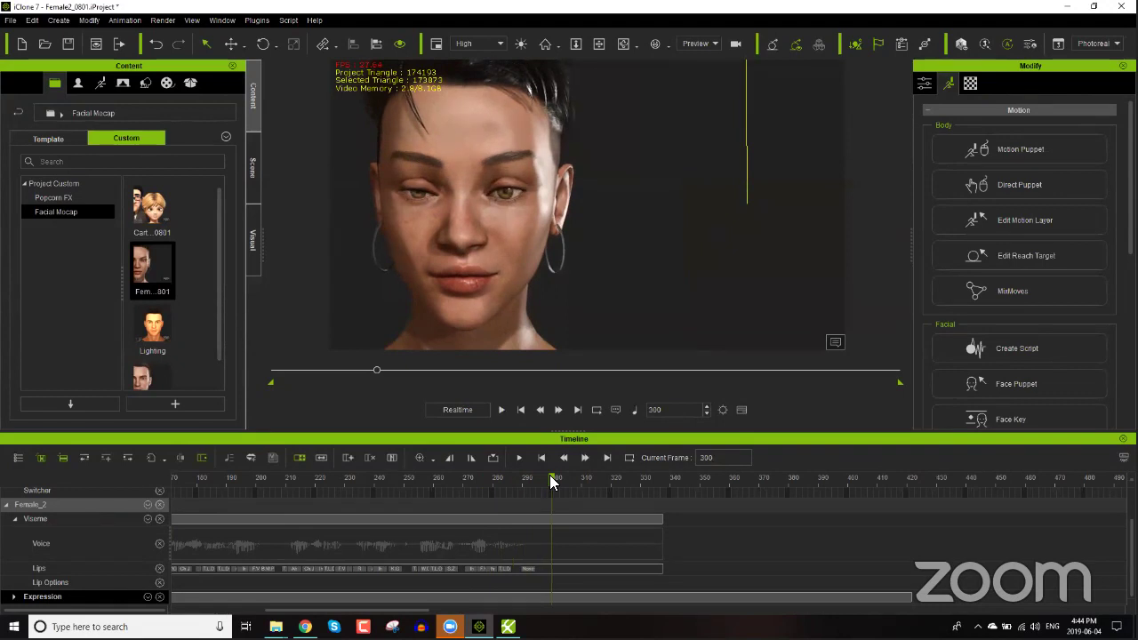
left_click(551, 595)
right_click(551, 596)
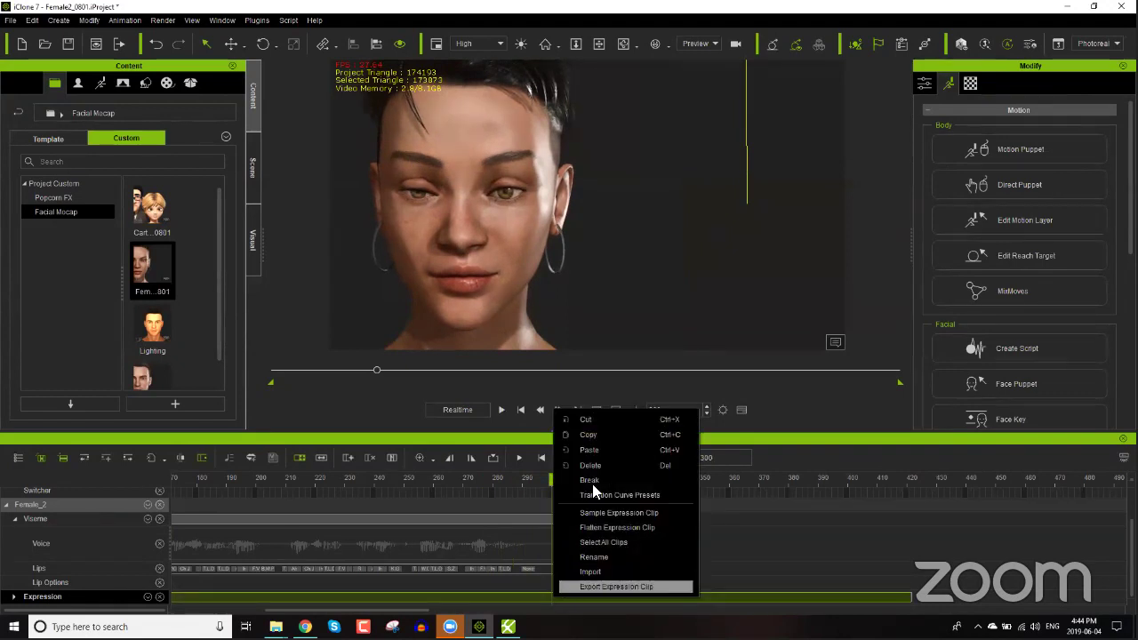
left_click(539, 515)
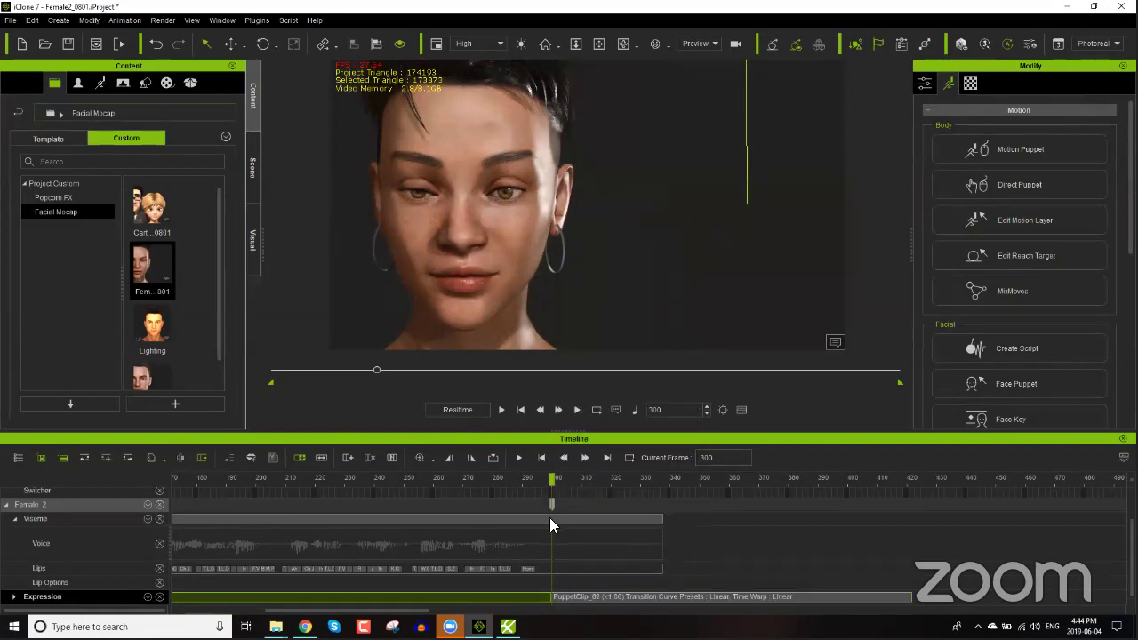
left_click(549, 518)
right_click(549, 517)
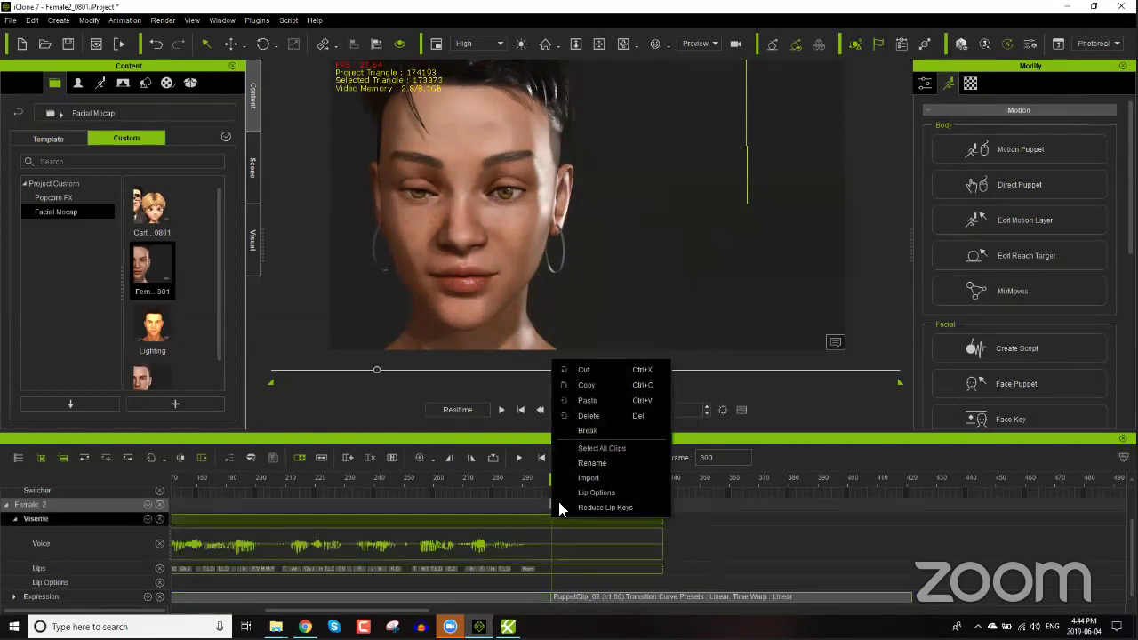
left_click(574, 432)
Step: Delete the Viseme and Expression clip portions after frame 300
left_click(606, 518)
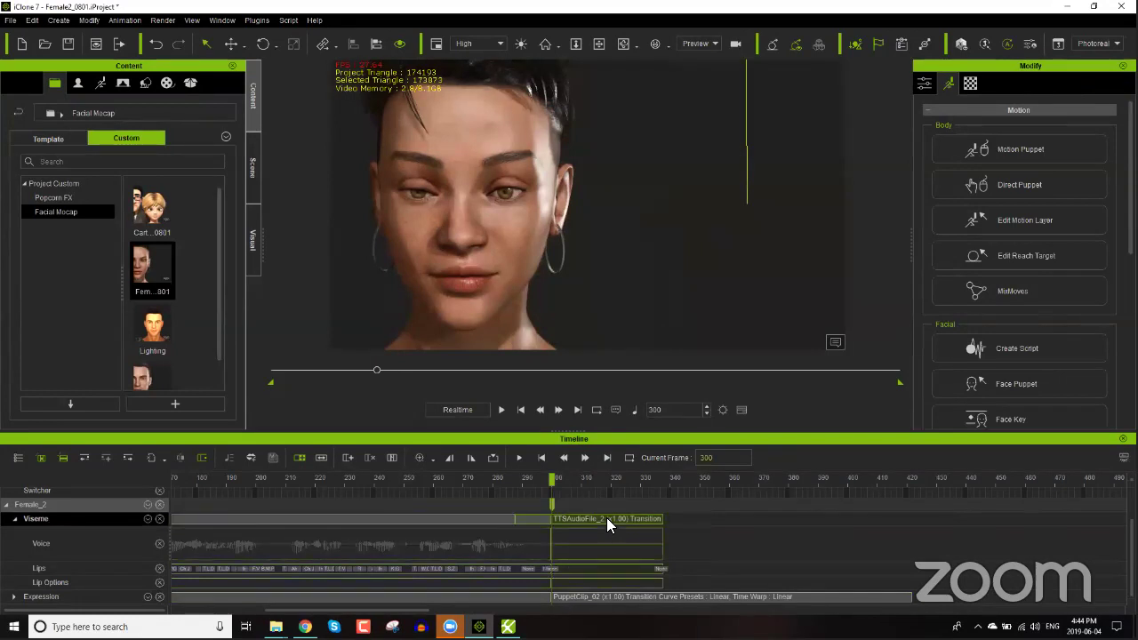
key("Delete")
left_click(631, 594)
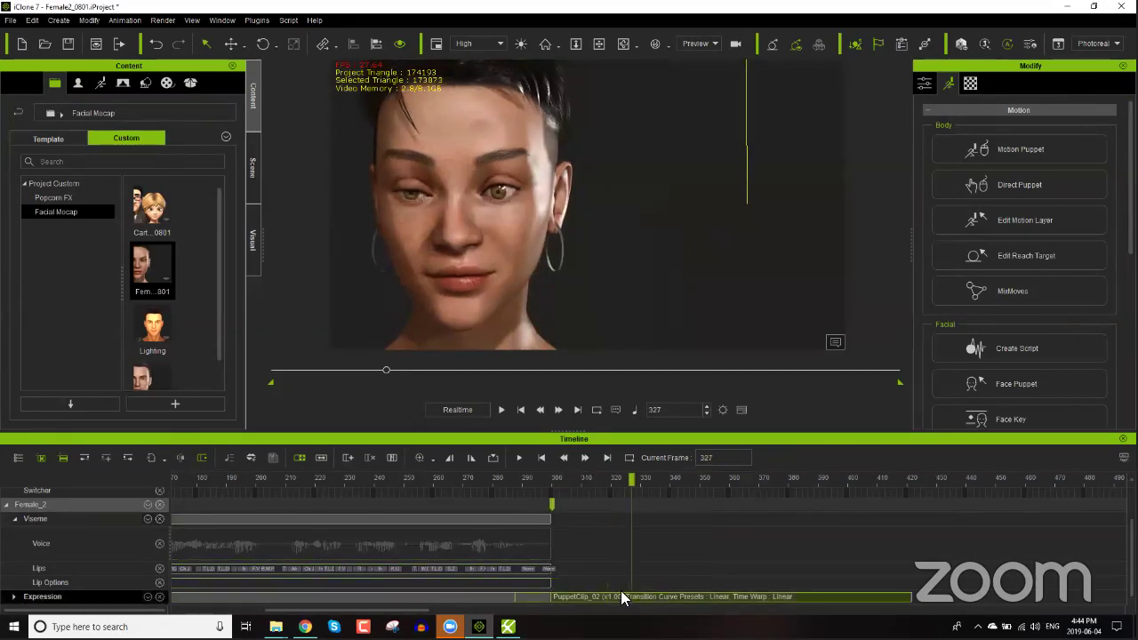
key("Delete")
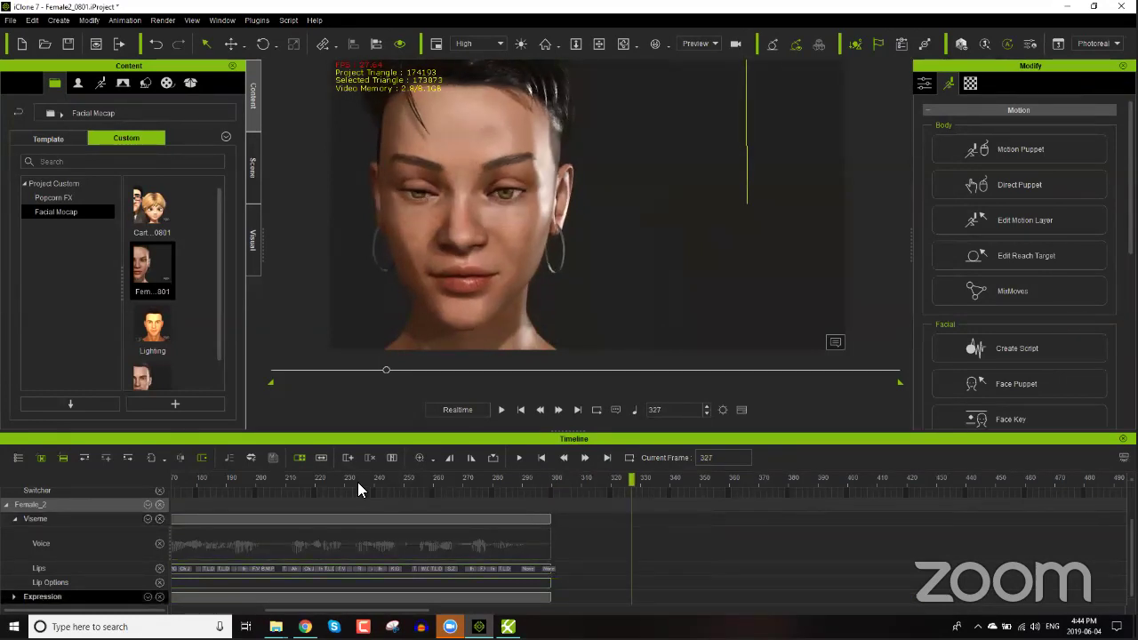
Step: Play the trimmed speech and expression clips from the start to review the performance
left_click_drag(357, 482, 165, 498)
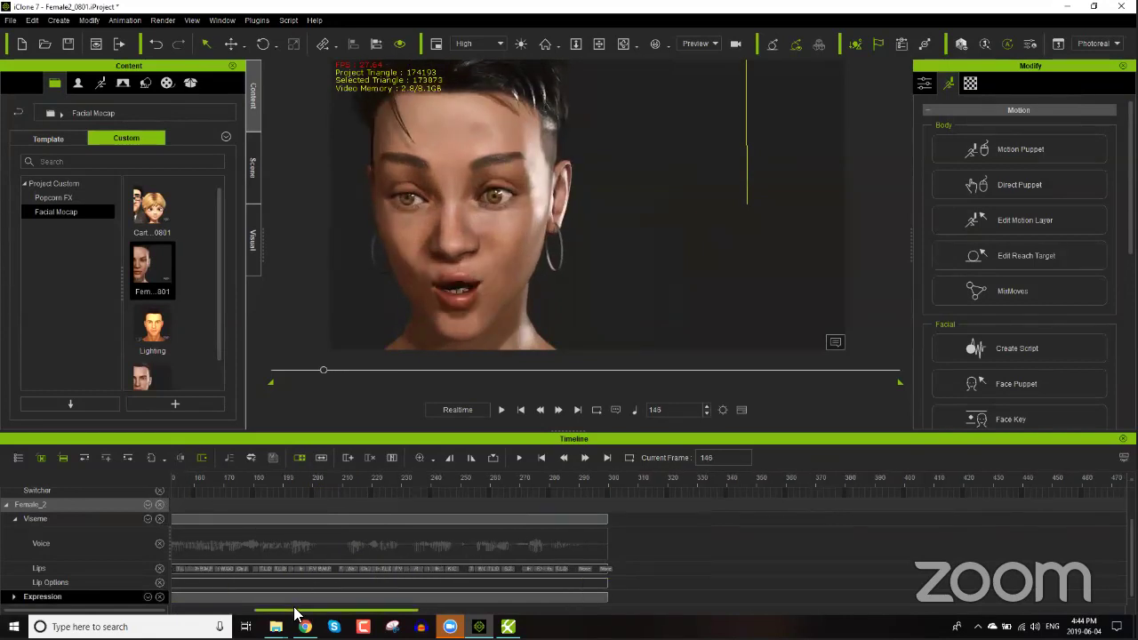
left_click_drag(296, 613, 212, 614)
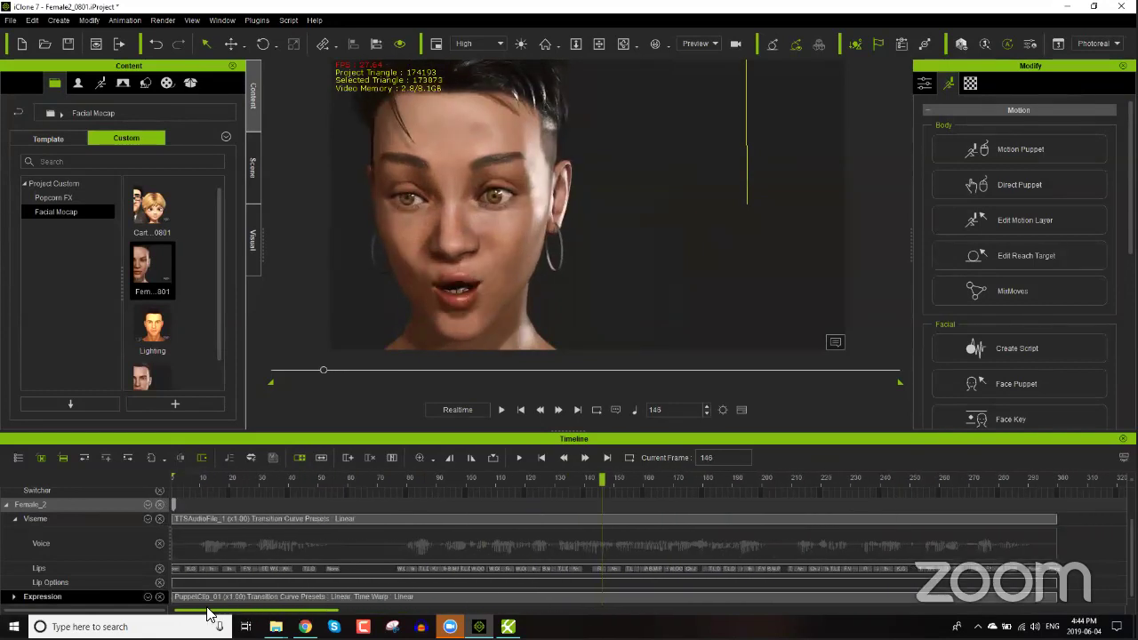
left_click(164, 477)
key("space")
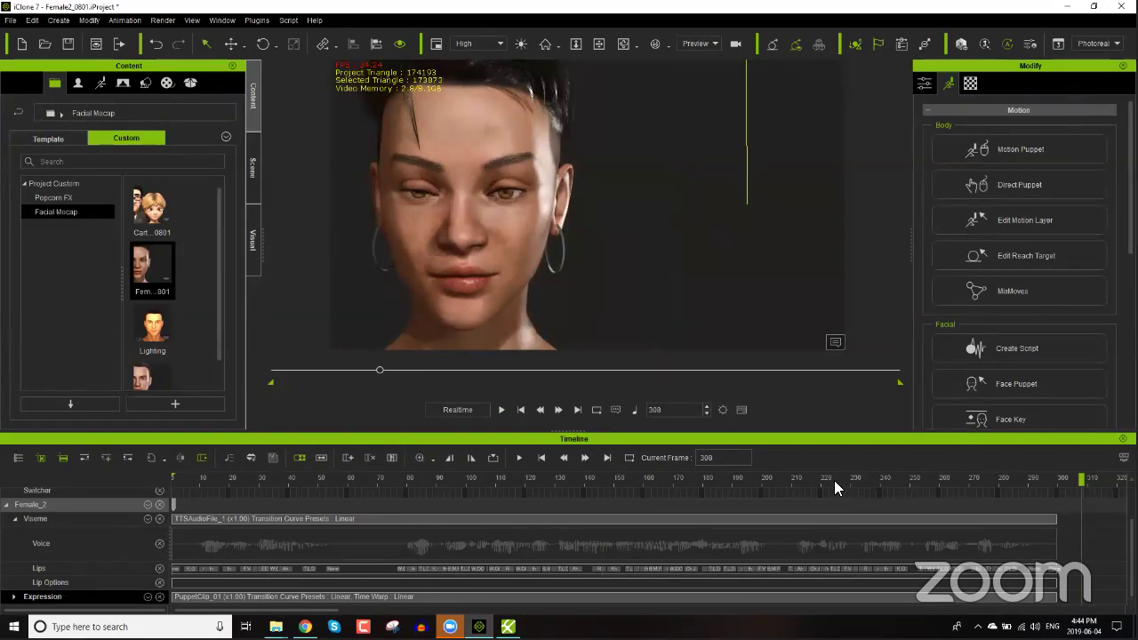
Step: Use the Face Key muscle control at frame 1 to raise both upper eyelids so Female_2's eyes open
left_click_drag(826, 483, 158, 498)
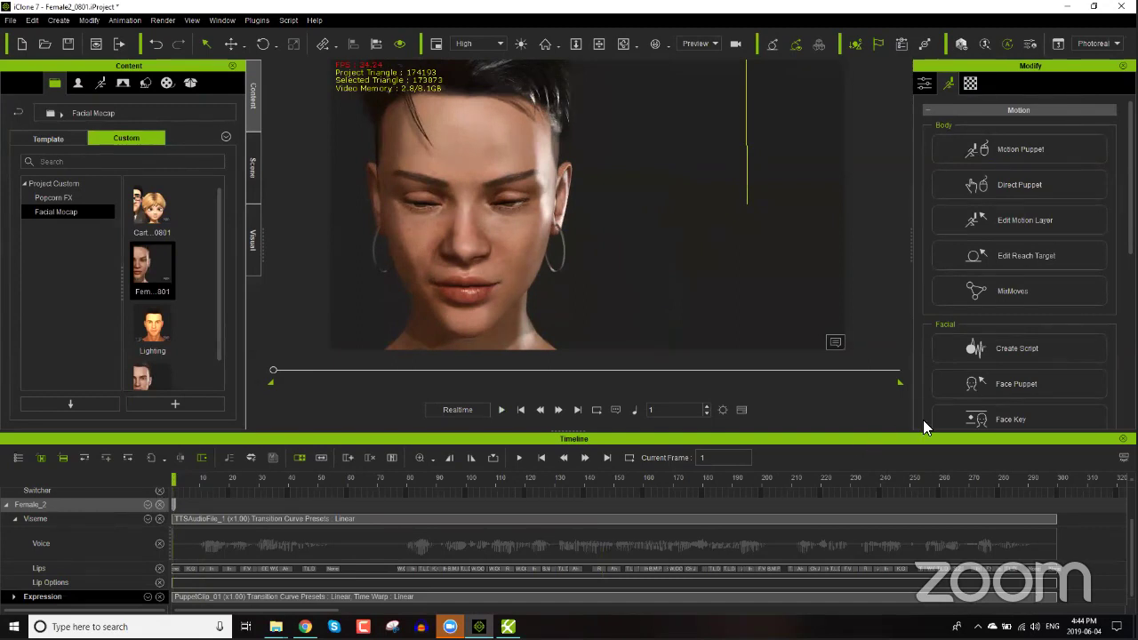
left_click(1018, 417)
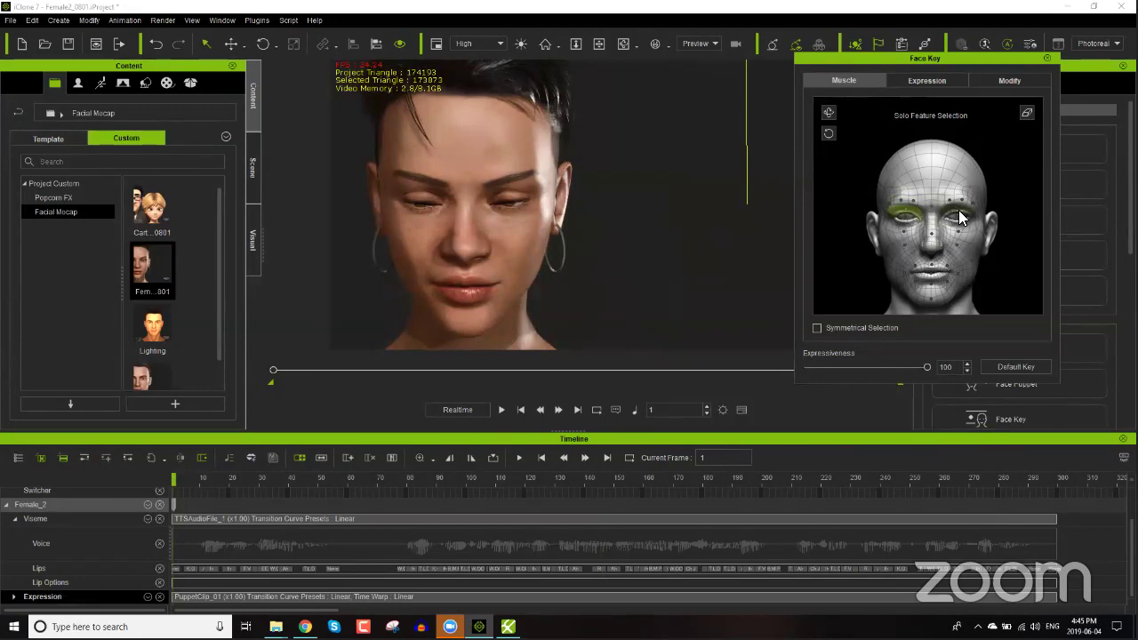
left_click_drag(959, 209, 942, 39)
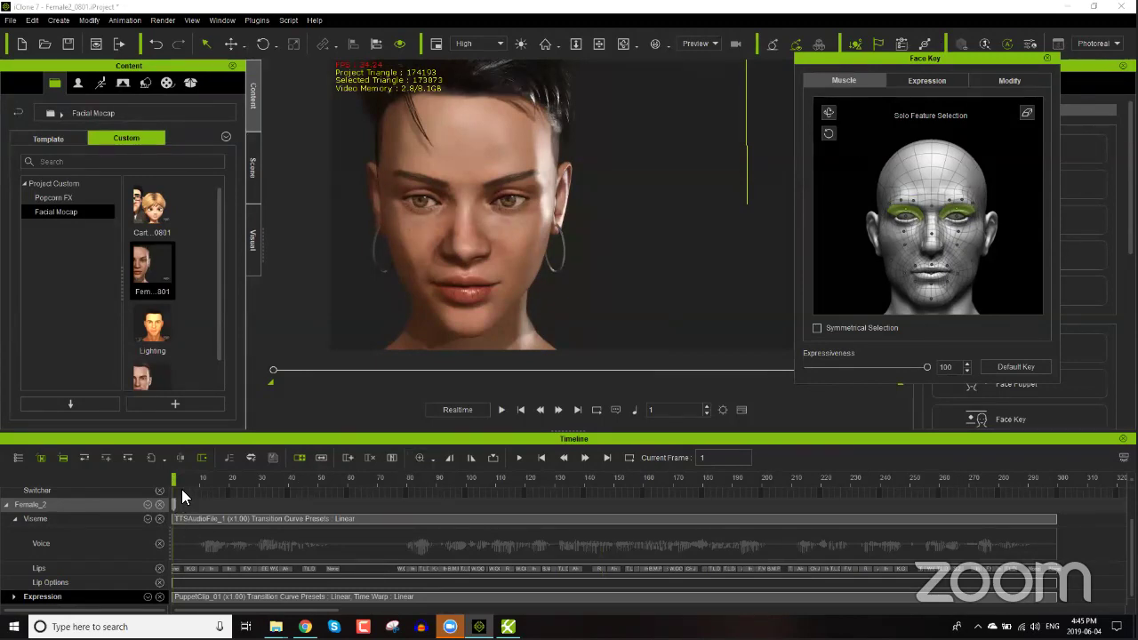
Step: Scrub to frame 45 to check the eye adjustment, and select the Muscle key at frame 1 in the expanded Expression track
left_click_drag(183, 482, 302, 474)
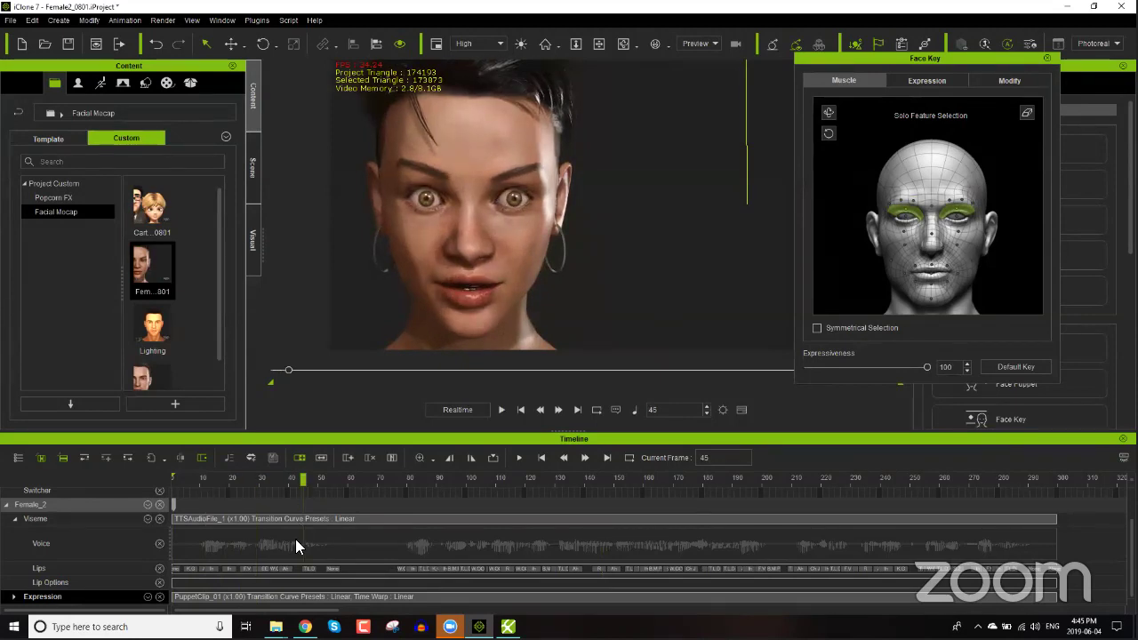
left_click(13, 596)
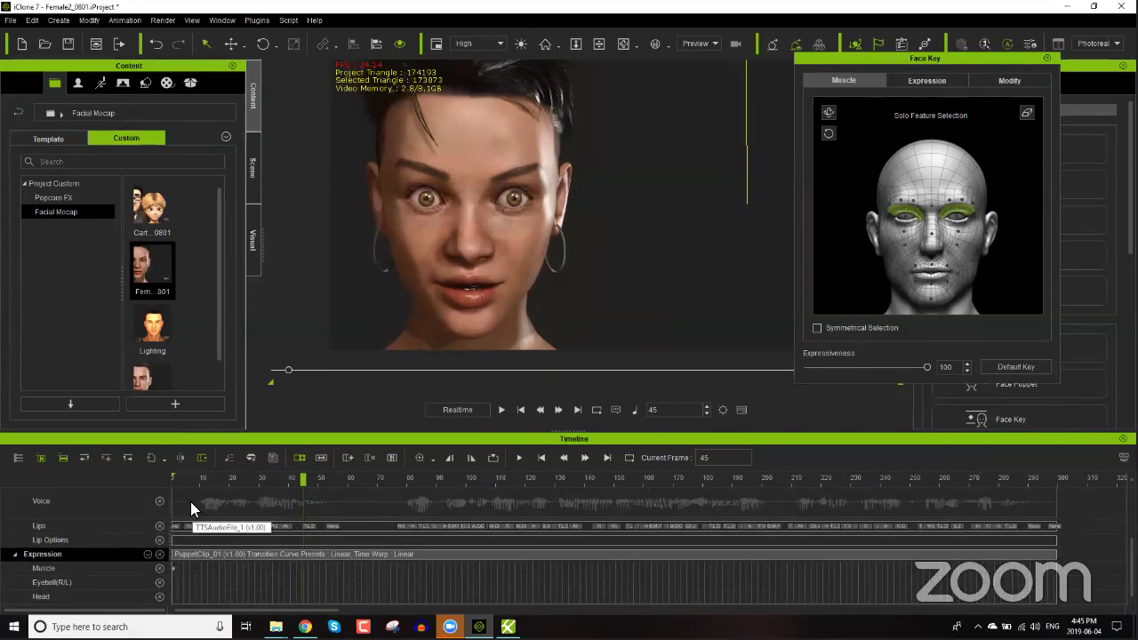
left_click(174, 568)
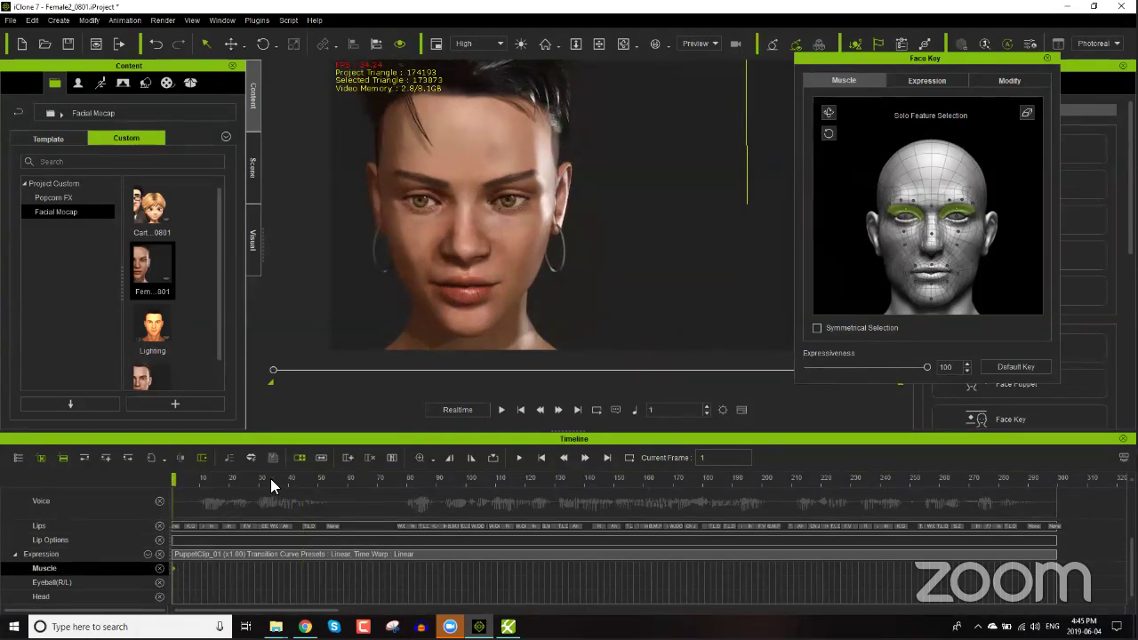
Step: Find the overly wide-eyed moment after the first words and add a default Face Key at frame 36
left_click_drag(270, 478, 353, 476)
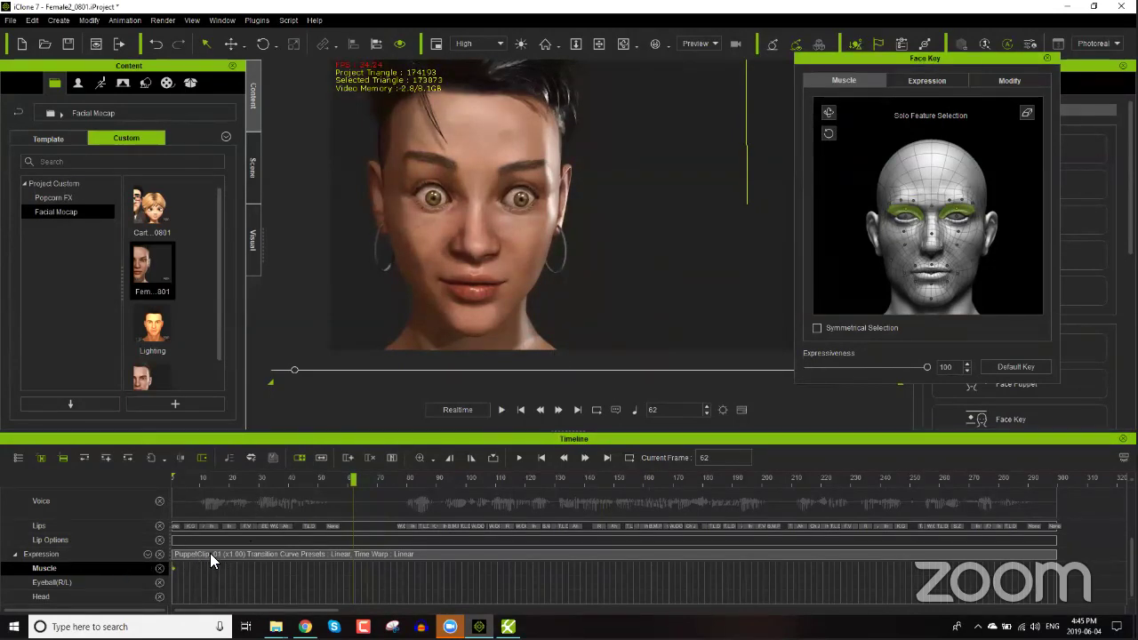
left_click(283, 479)
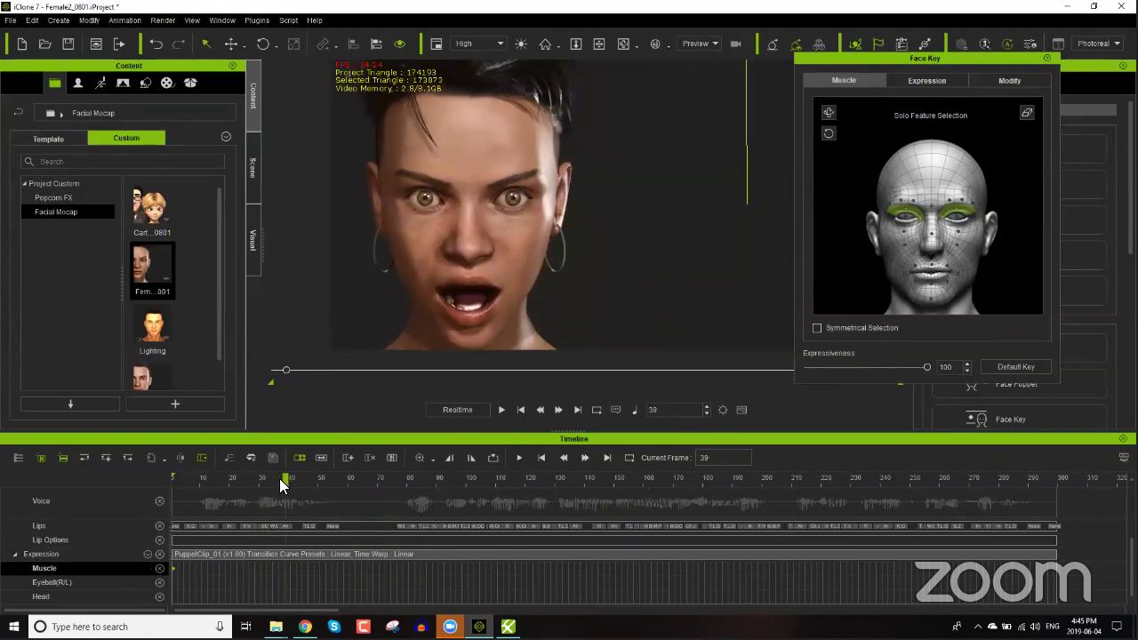
left_click(277, 478)
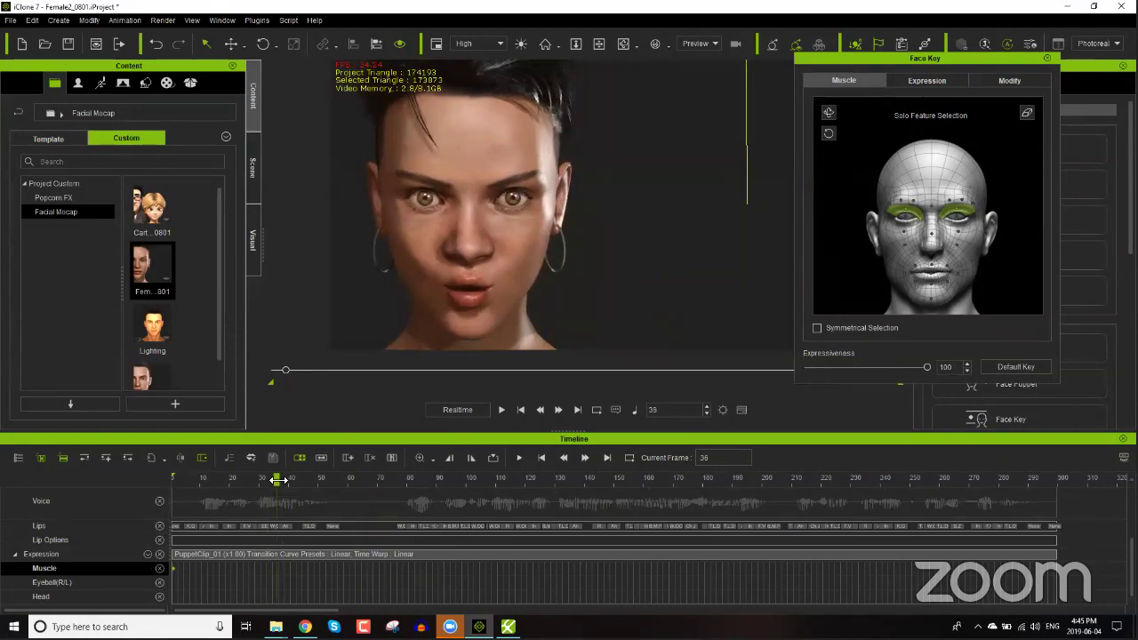
left_click(1031, 365)
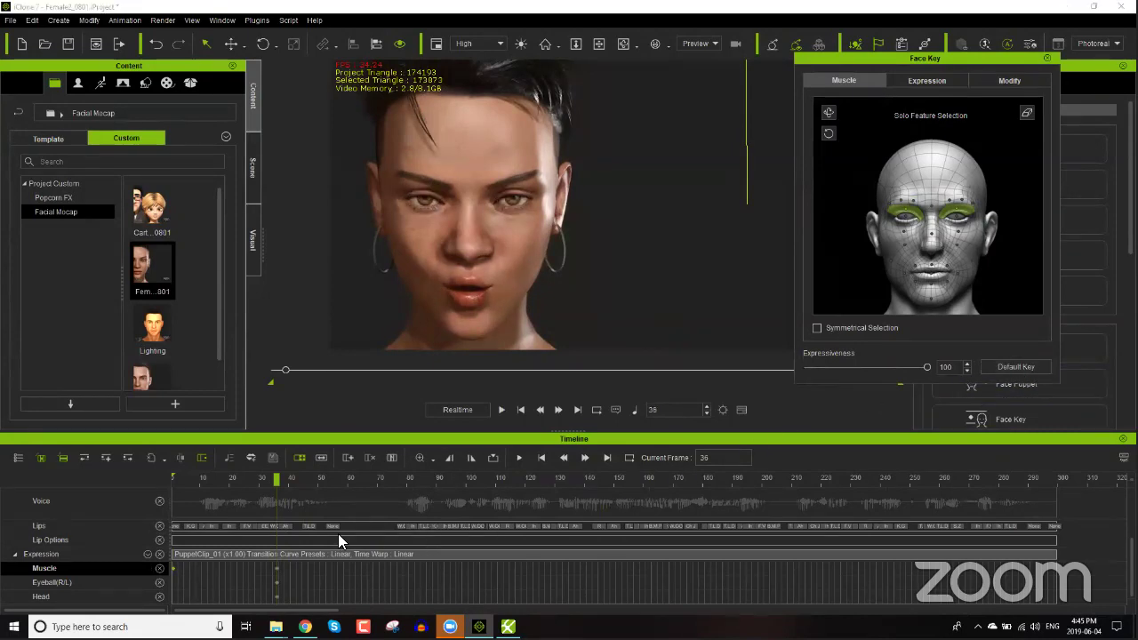
Step: Copy the Muscle key at frame 1 and paste it at frame 27 to hold the raised eyelids
left_click_drag(248, 480, 176, 480)
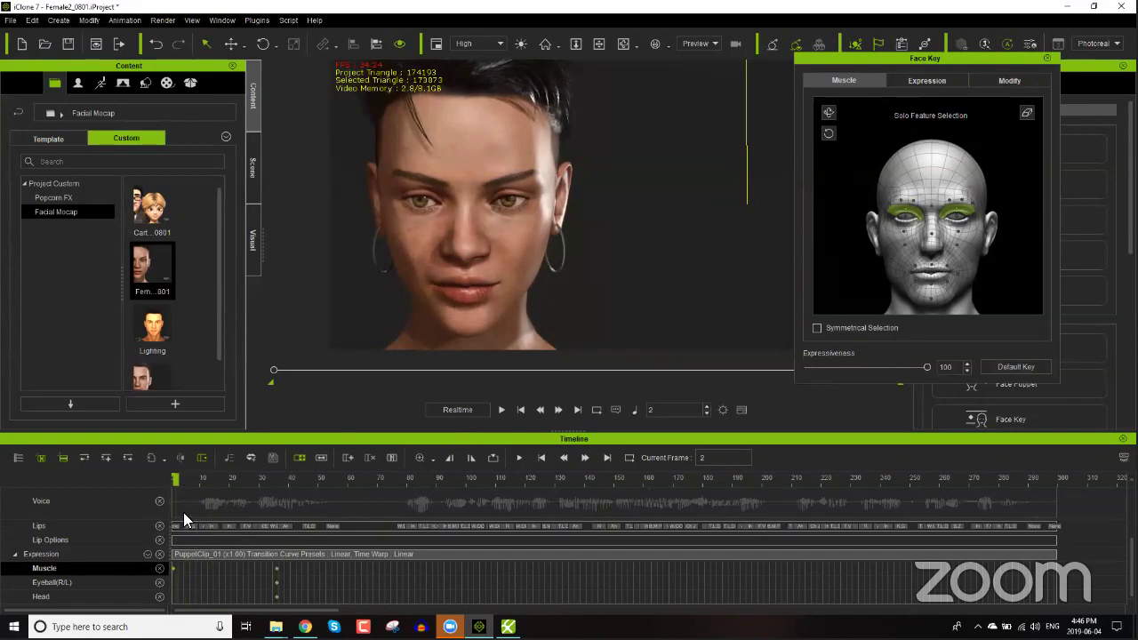
right_click(174, 567)
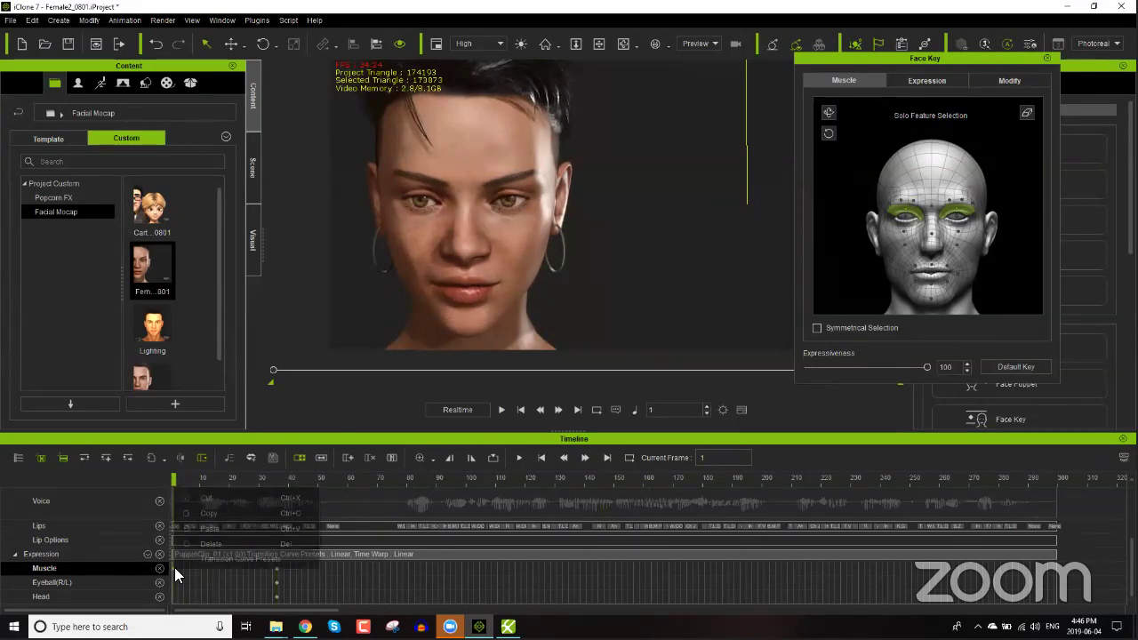
left_click(222, 514)
right_click(247, 567)
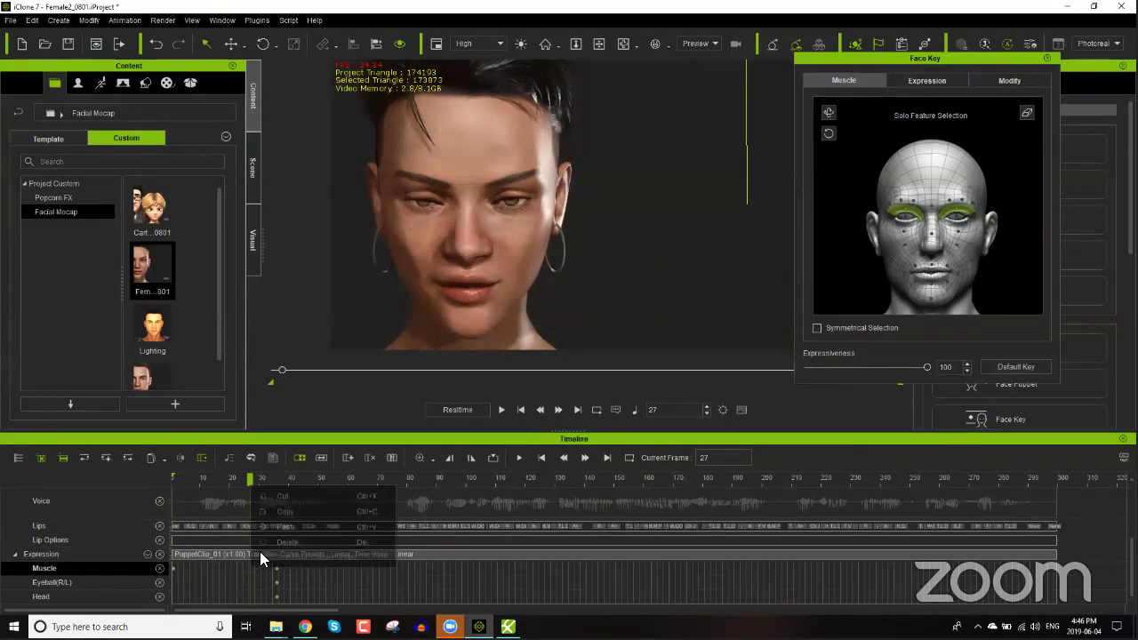
left_click(290, 526)
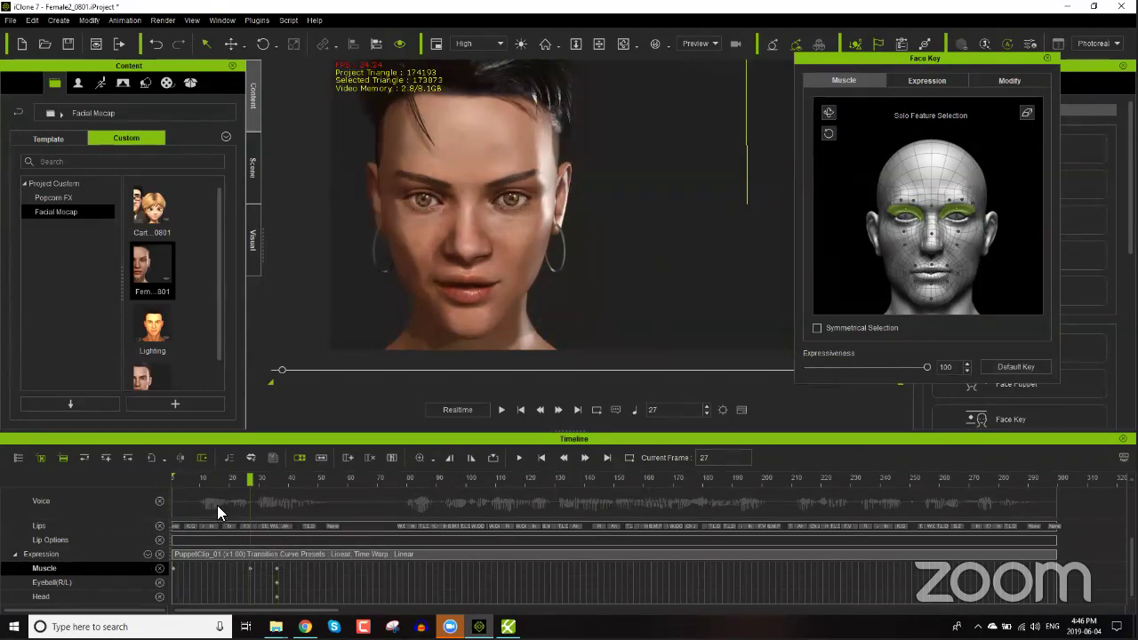
Step: Key the Muscle track at frames 102 and 106, raising the upper eyelid on the character's right side at frame 106
left_click(171, 477)
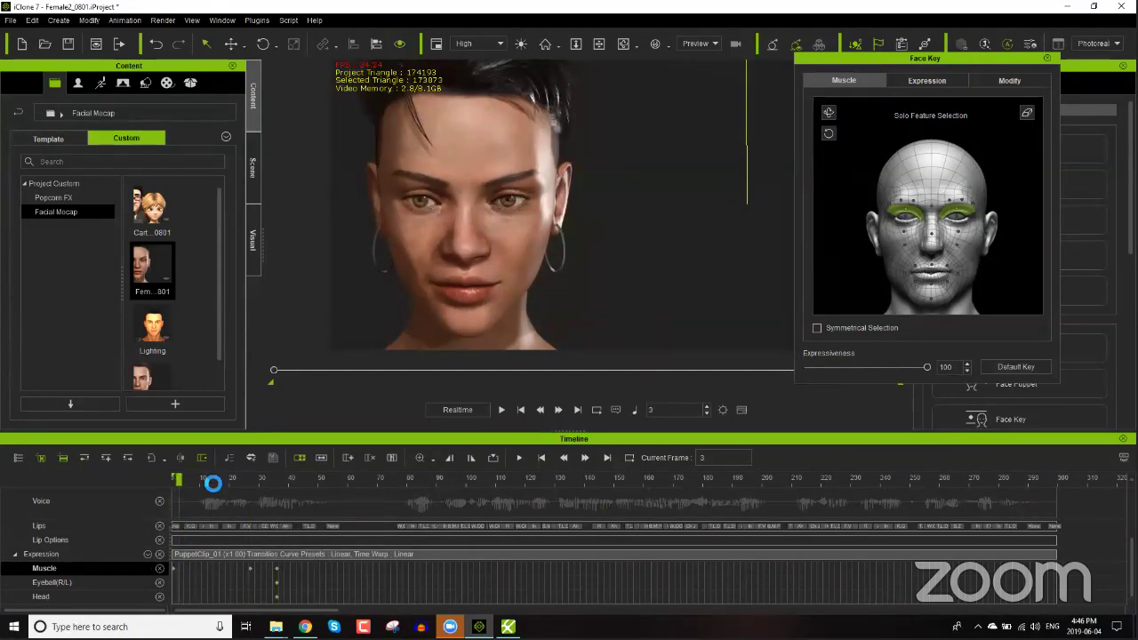
left_click_drag(214, 482, 470, 469)
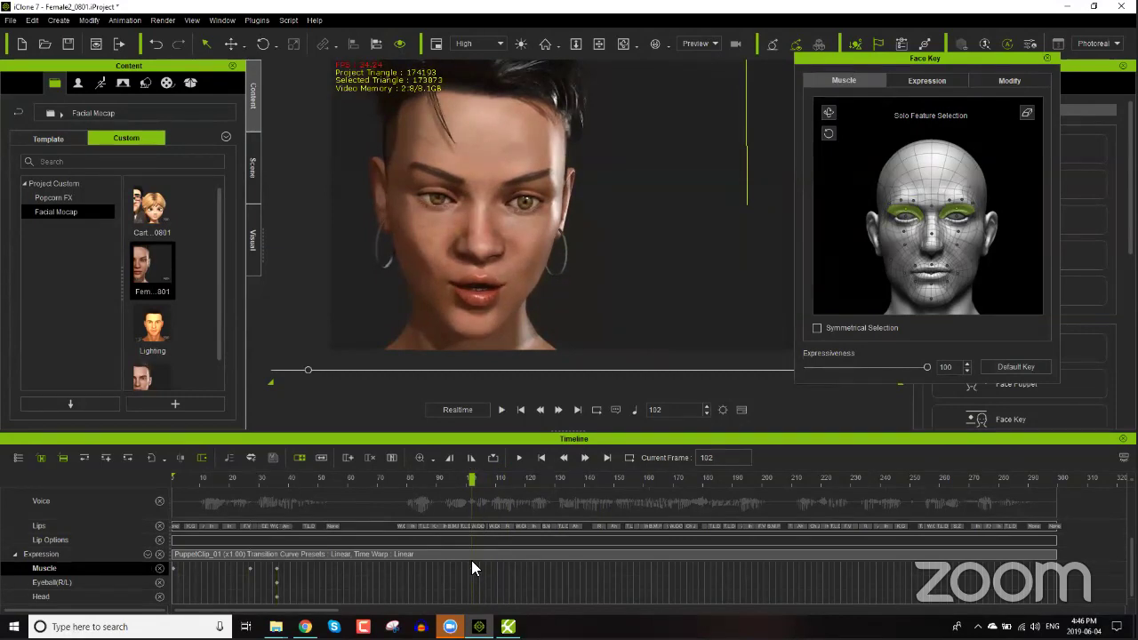
left_click(482, 478)
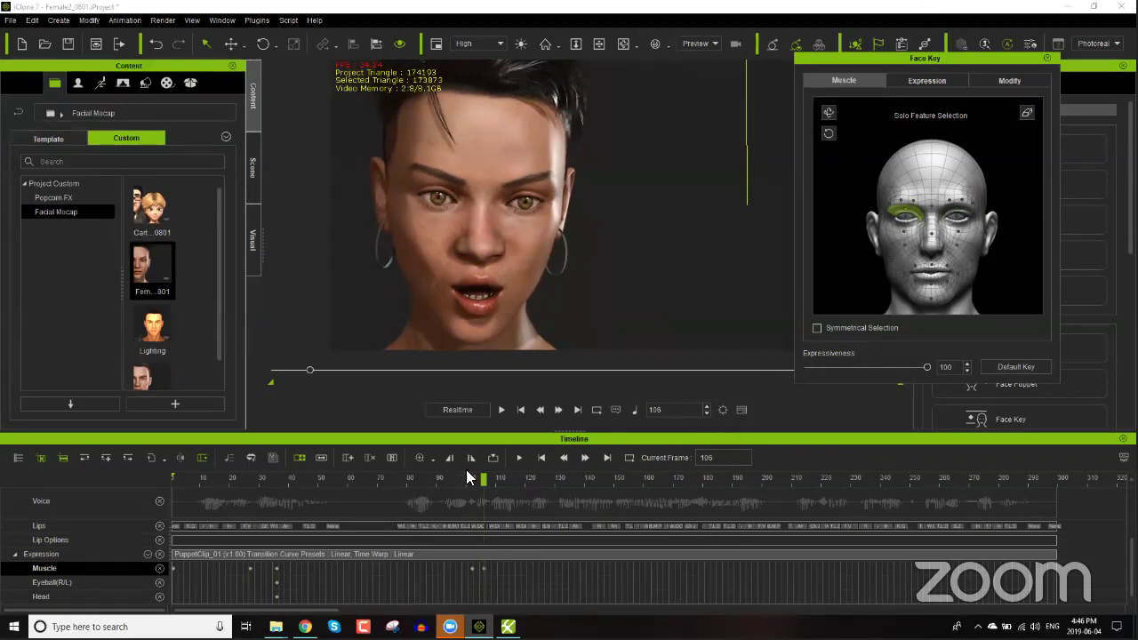
Step: Check the eyes between frames 106 and 175 and add a default Face Key at frame 165
left_click_drag(469, 479, 686, 476)
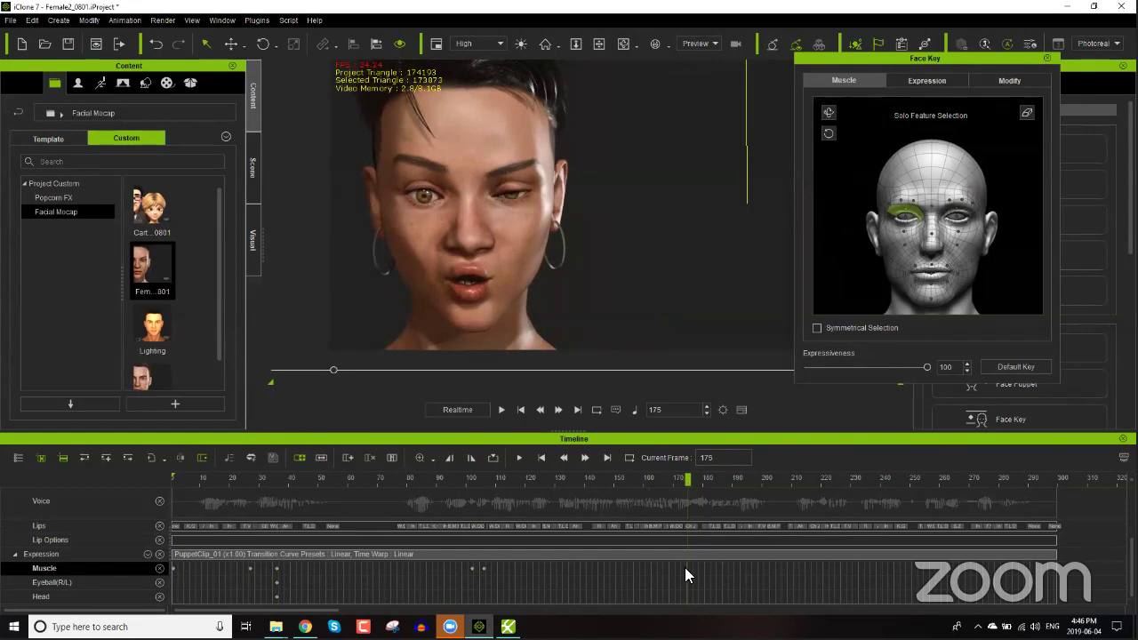
left_click(674, 480)
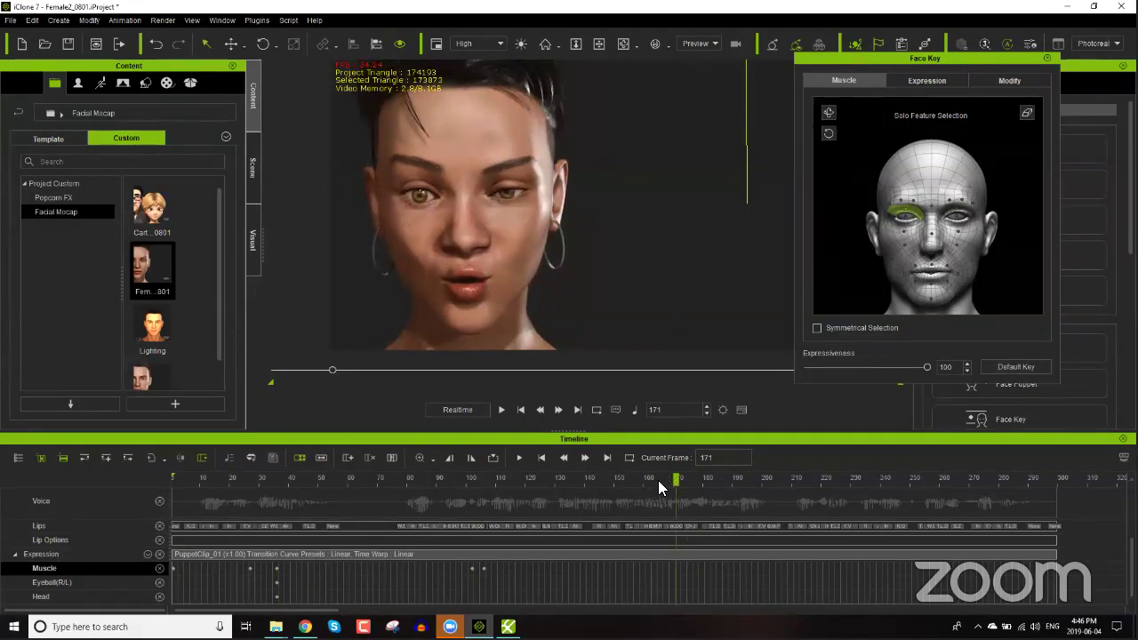
left_click(659, 480)
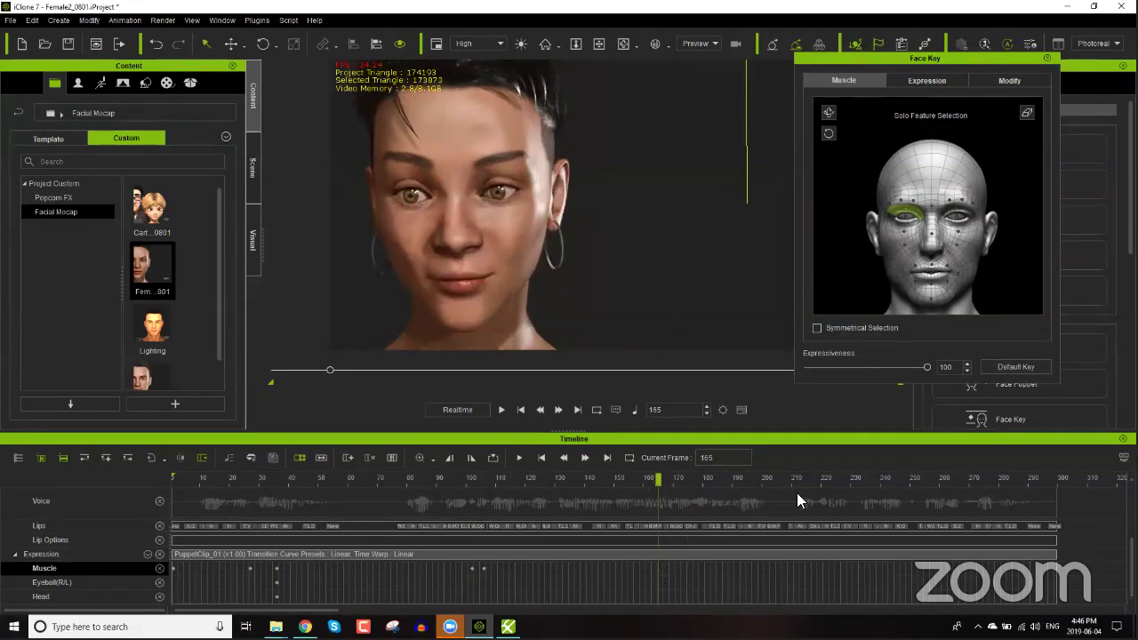
left_click(997, 366)
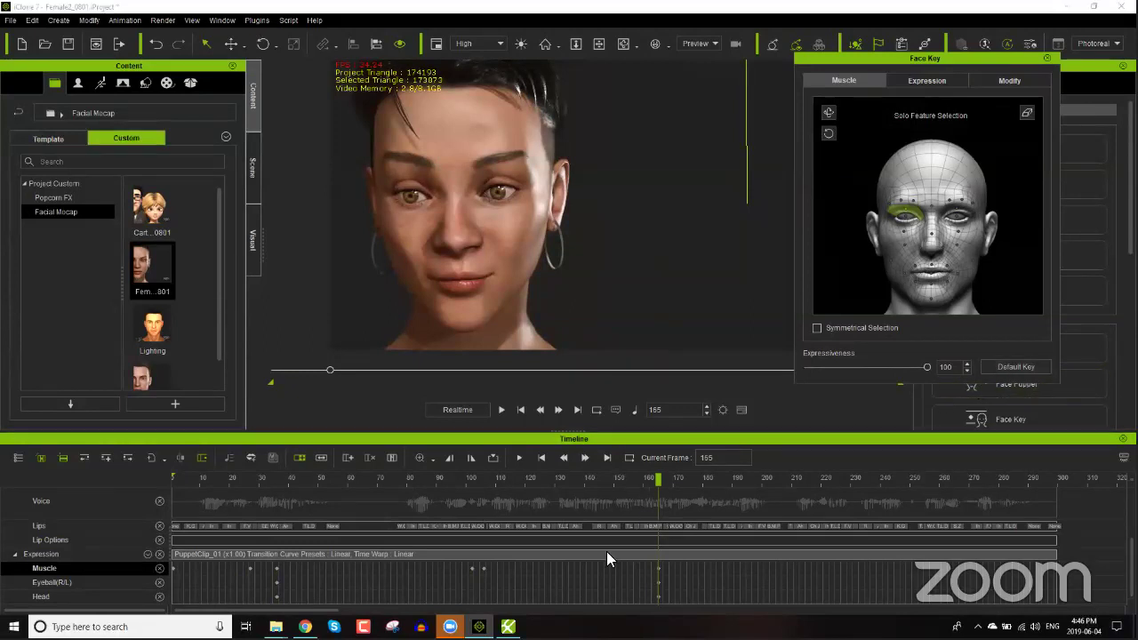
Step: Copy the Muscle key at frame 106 and paste it at frame 160
left_click(481, 567)
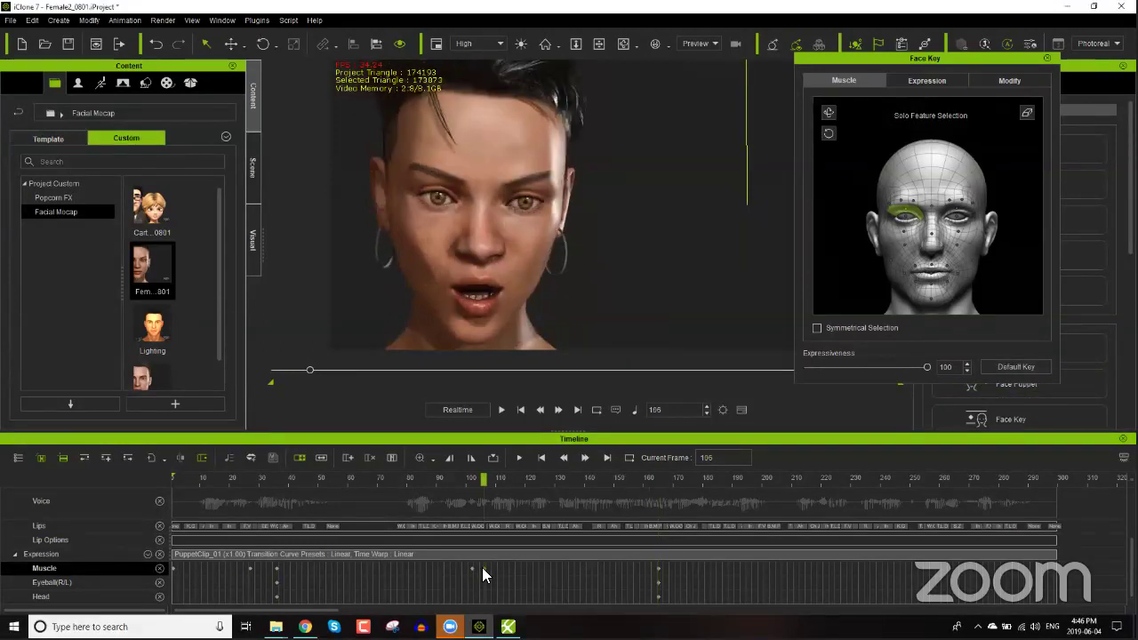
right_click(482, 567)
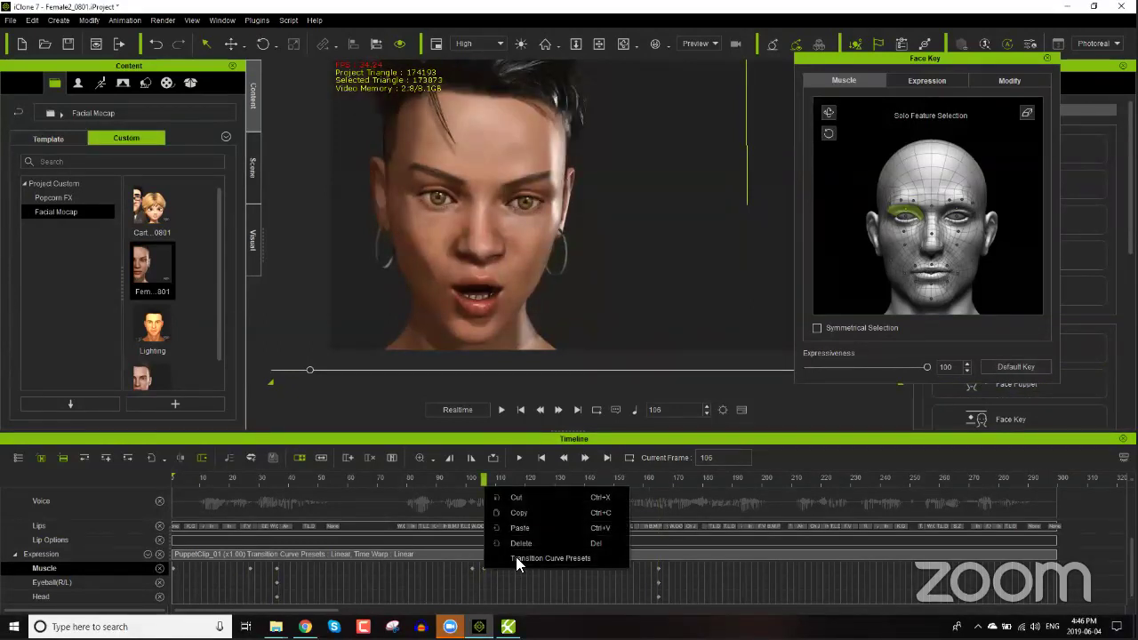
right_click(642, 567)
left_click(677, 528)
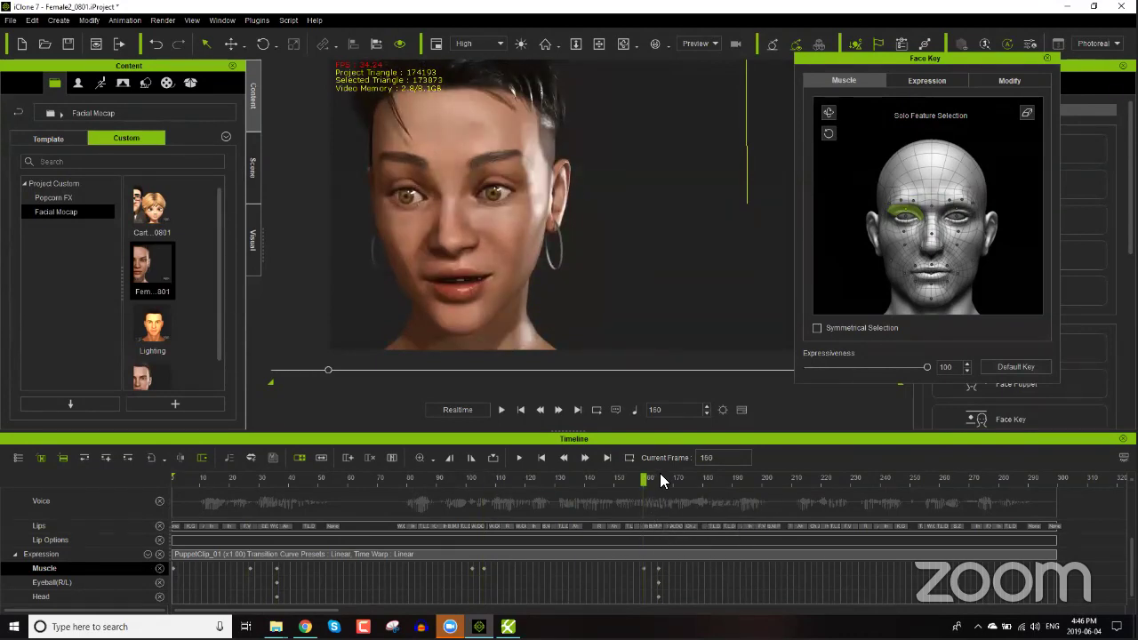
Step: Raise the drooping upper eyelid on the character's left side at frame 175 and add a default key at frame 212
left_click_drag(661, 480, 685, 478)
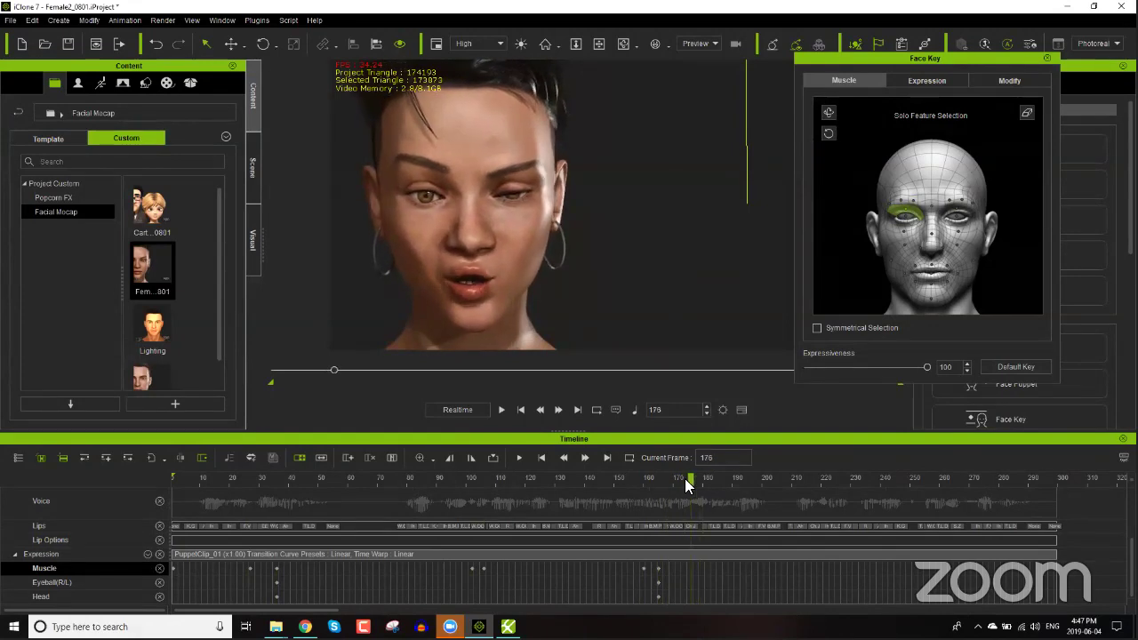
left_click(968, 215)
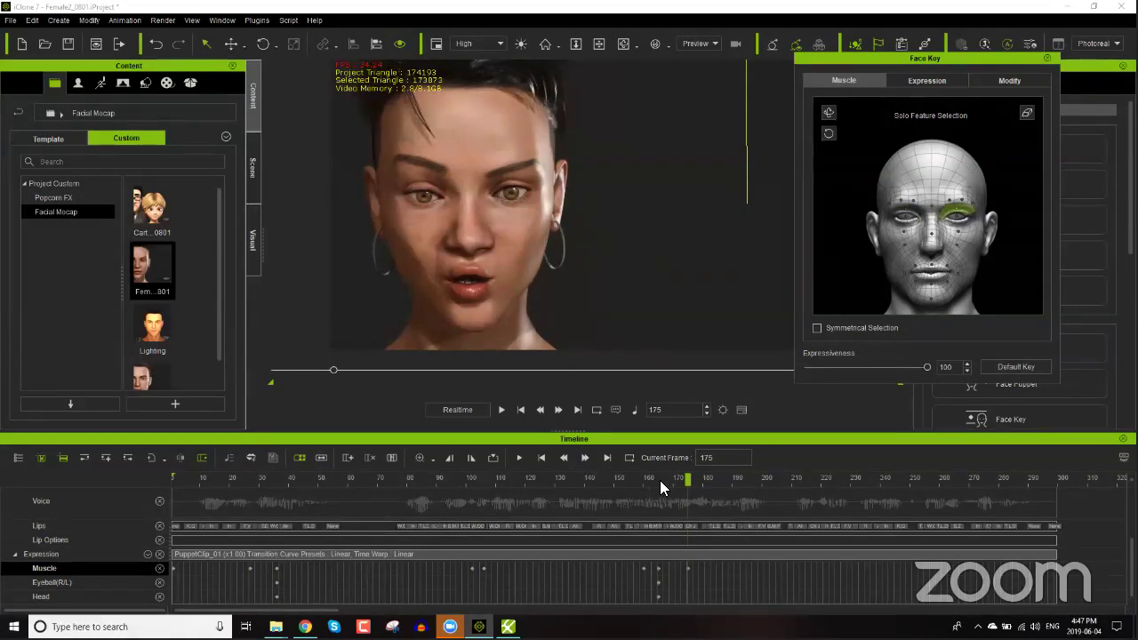
left_click_drag(667, 478, 796, 489)
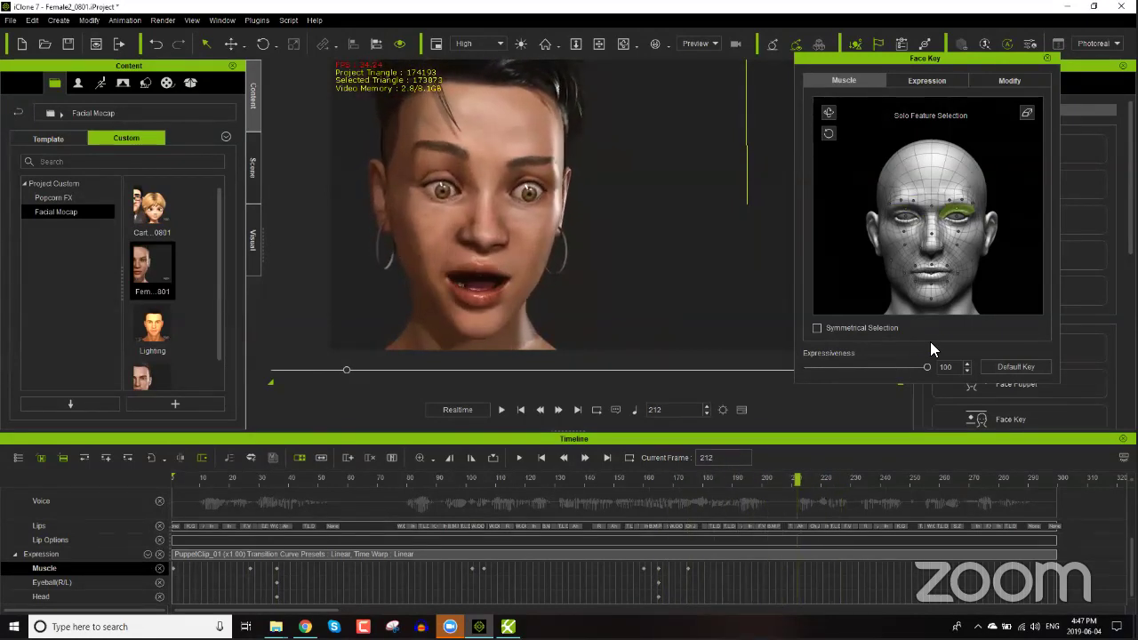
left_click(1004, 364)
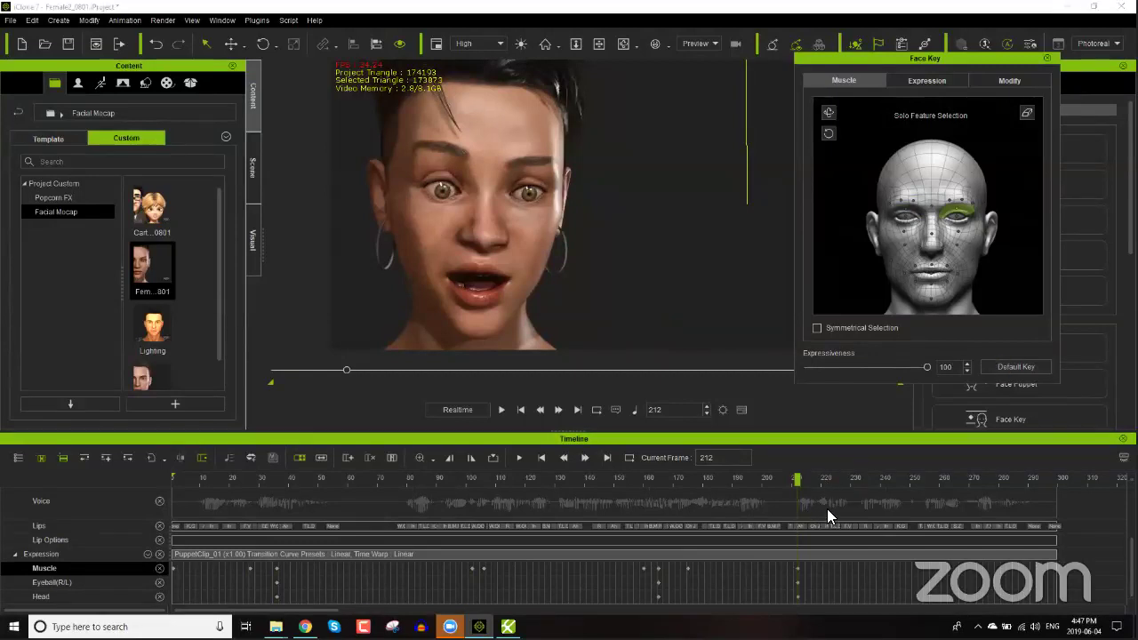
Step: Add a default key at frame 271, raise the upper eyelids a few frames past it, and scrub back to check
left_click_drag(820, 485, 970, 477)
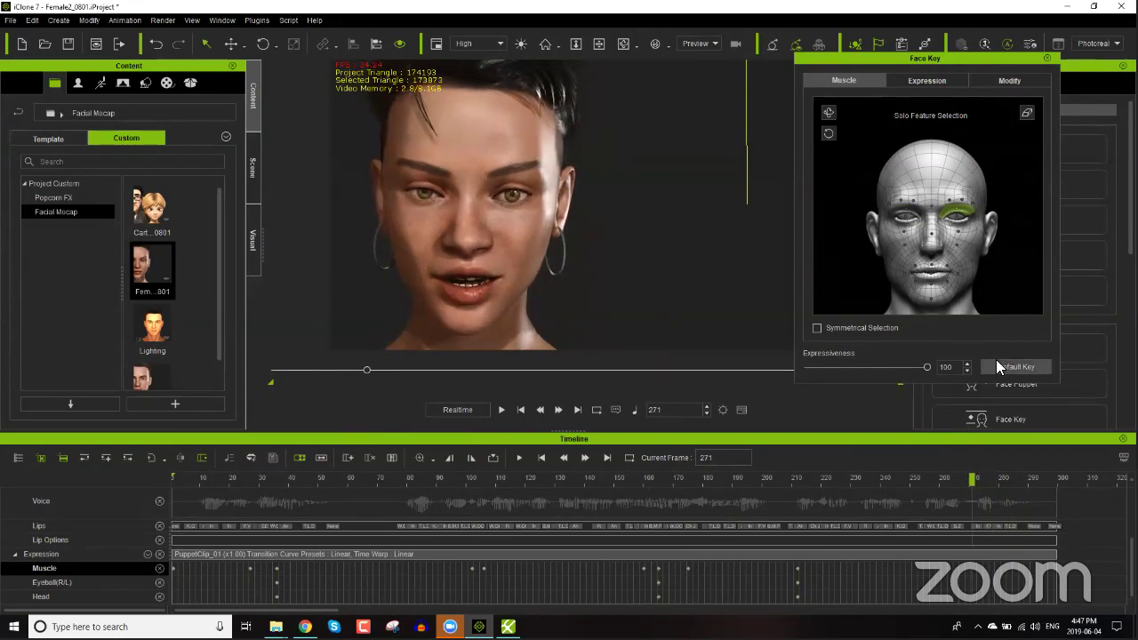
left_click(988, 477)
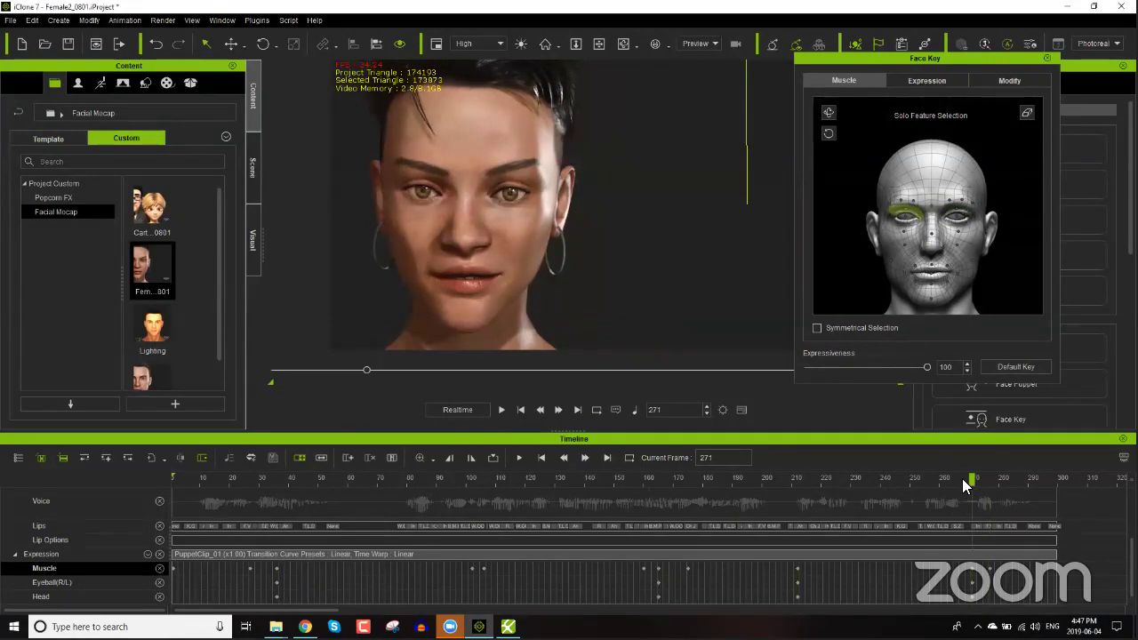
left_click_drag(961, 478, 826, 482)
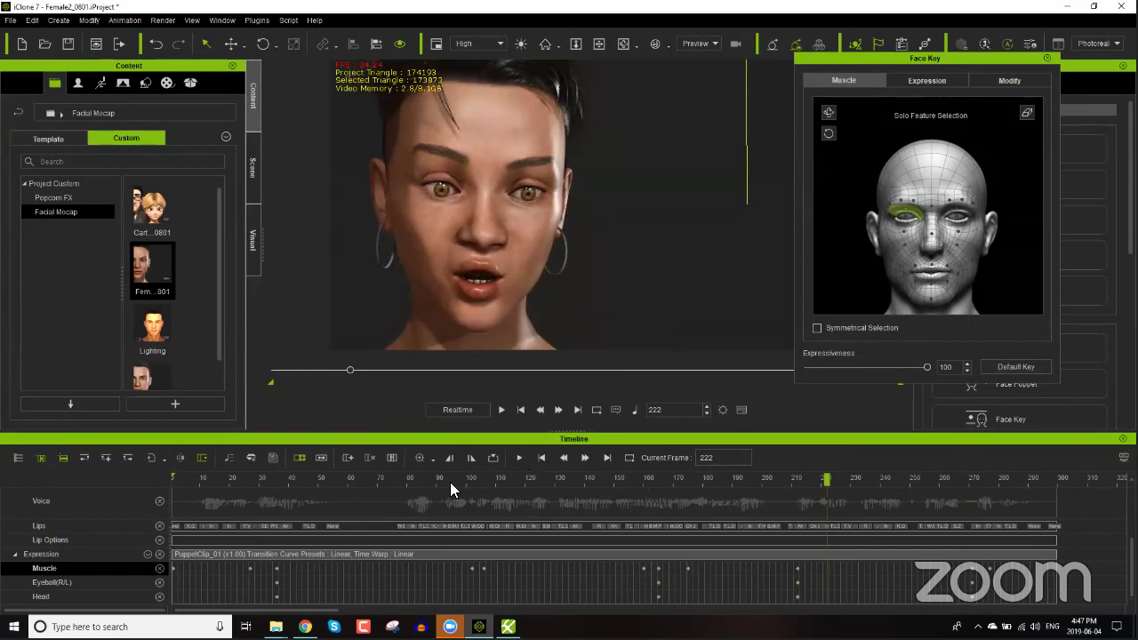
Step: Adjust the character's right brow at frame 120 with the muscle control, view the brow morph sliders, and close Face Key
left_click_drag(451, 482, 525, 478)
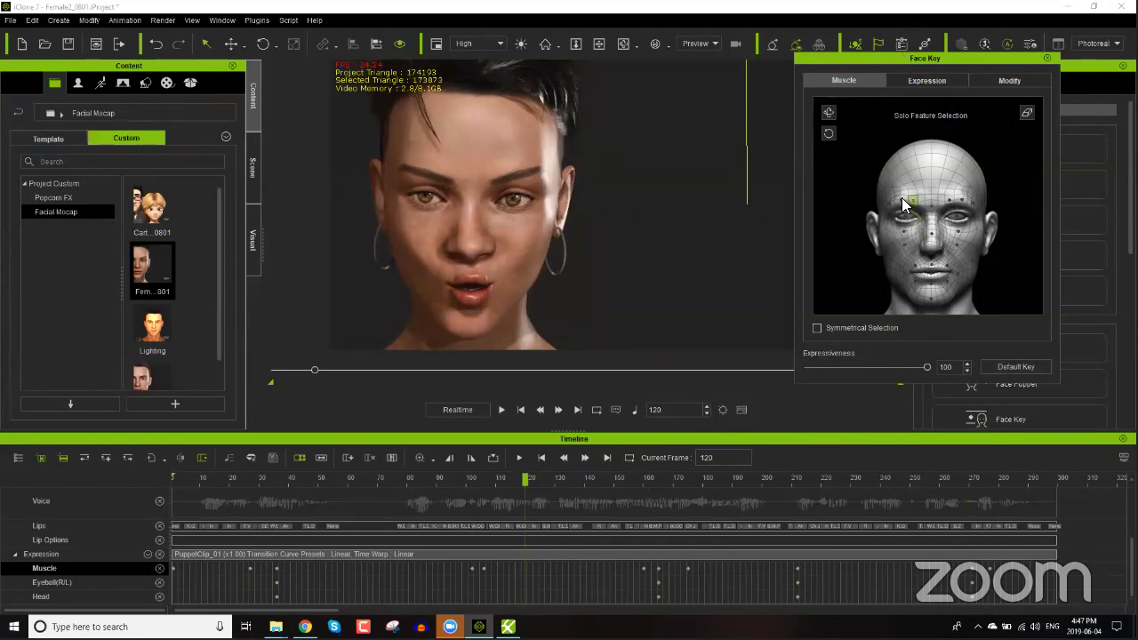
left_click(904, 222)
left_click(1002, 80)
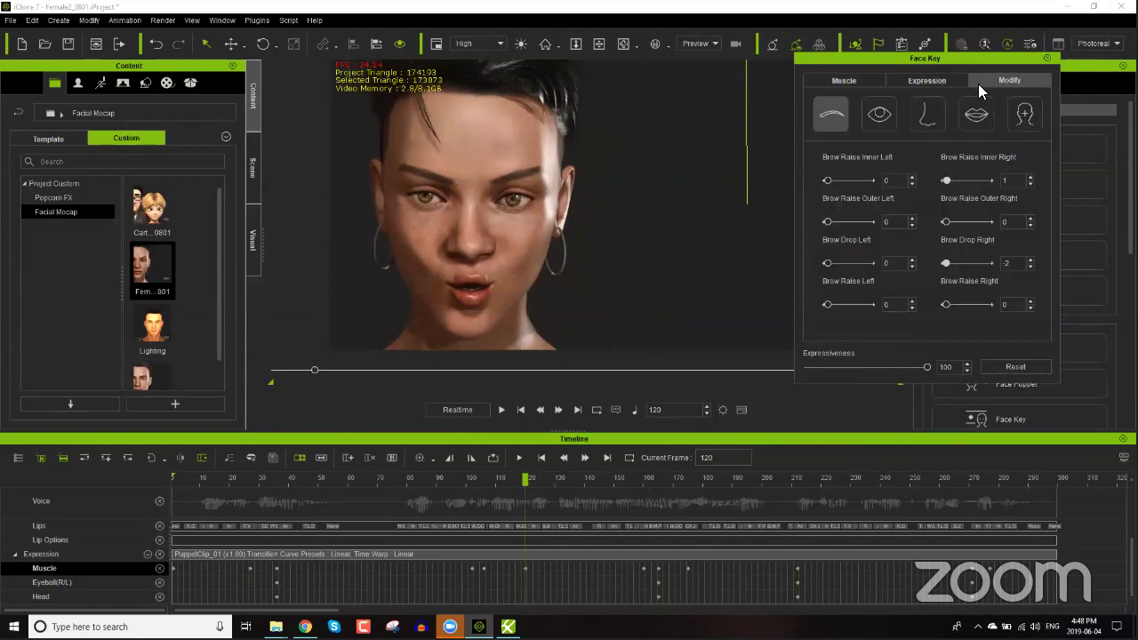
left_click(1046, 58)
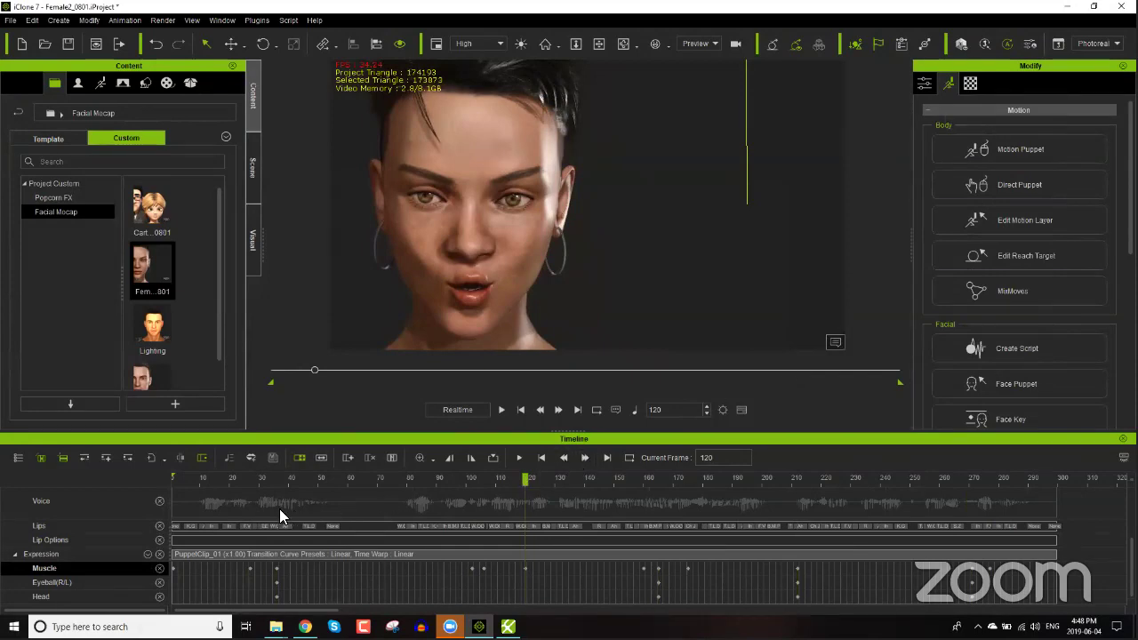
Step: Select the TTSAudioFile_1 clip in the Viseme track and inspect the Voice and Expression tracks
left_click_drag(210, 477, 185, 476)
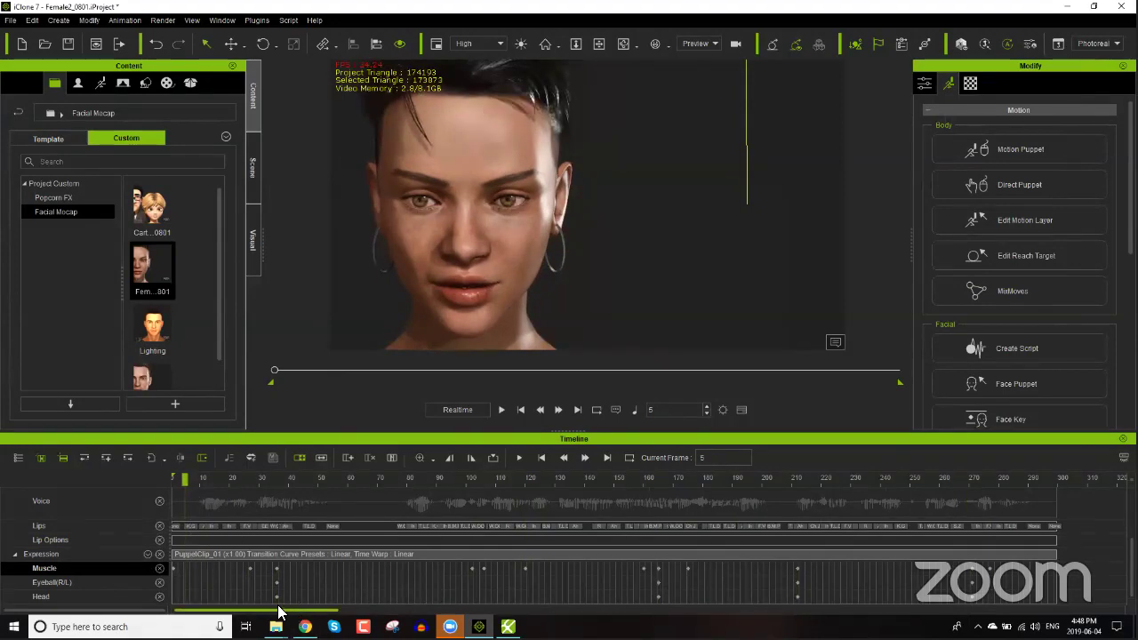
scroll(254, 560, "up", 1)
scroll(253, 548, "up", 2)
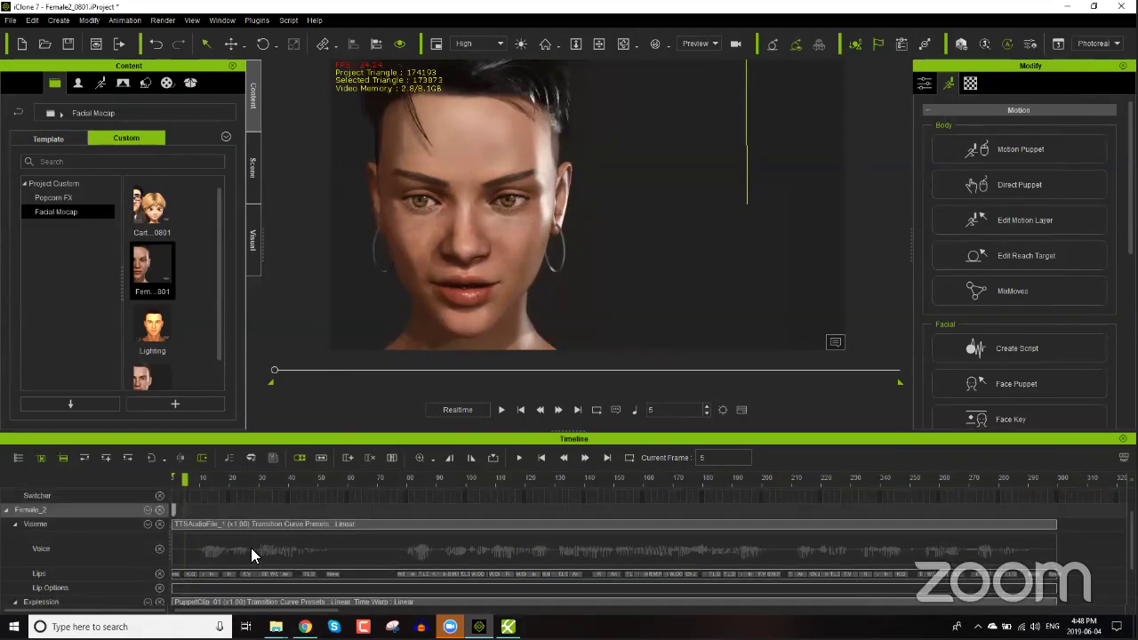
left_click(257, 524)
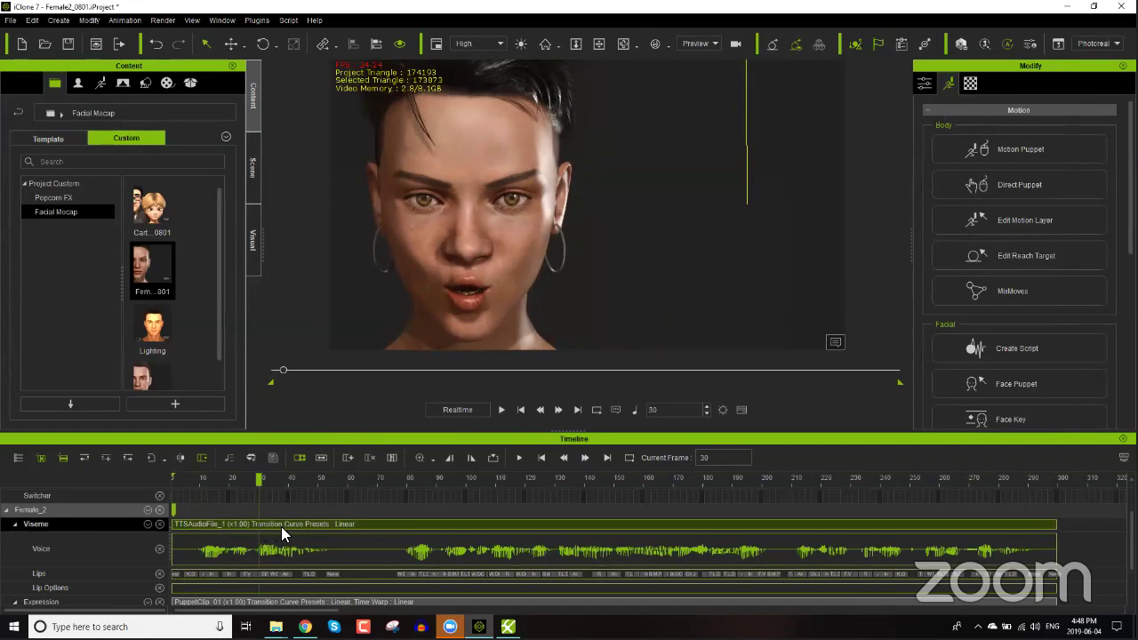
scroll(198, 558, "down", 3)
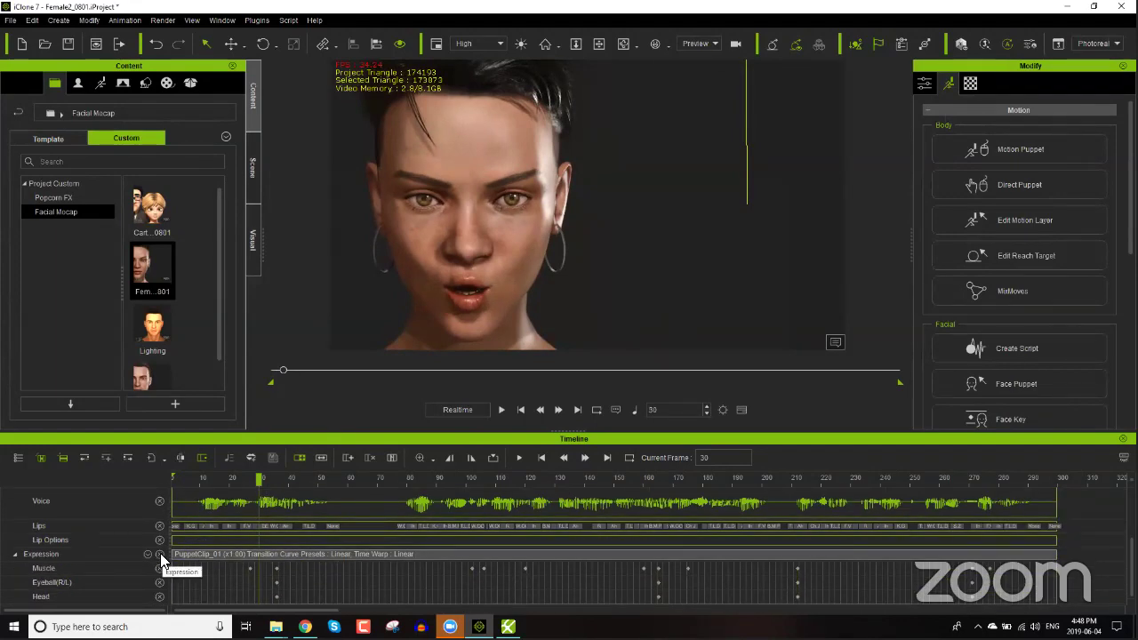
scroll(162, 560, "up", 3)
Step: Play the performance from near the start to frame 302 to review the corrected expressions
left_click(183, 478)
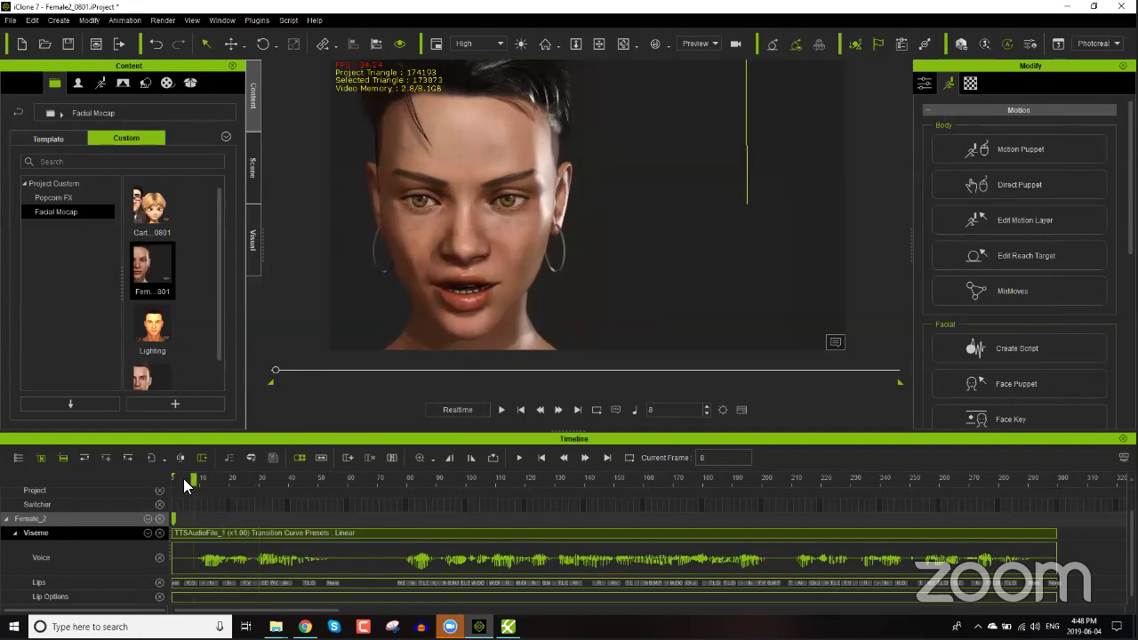
key("space")
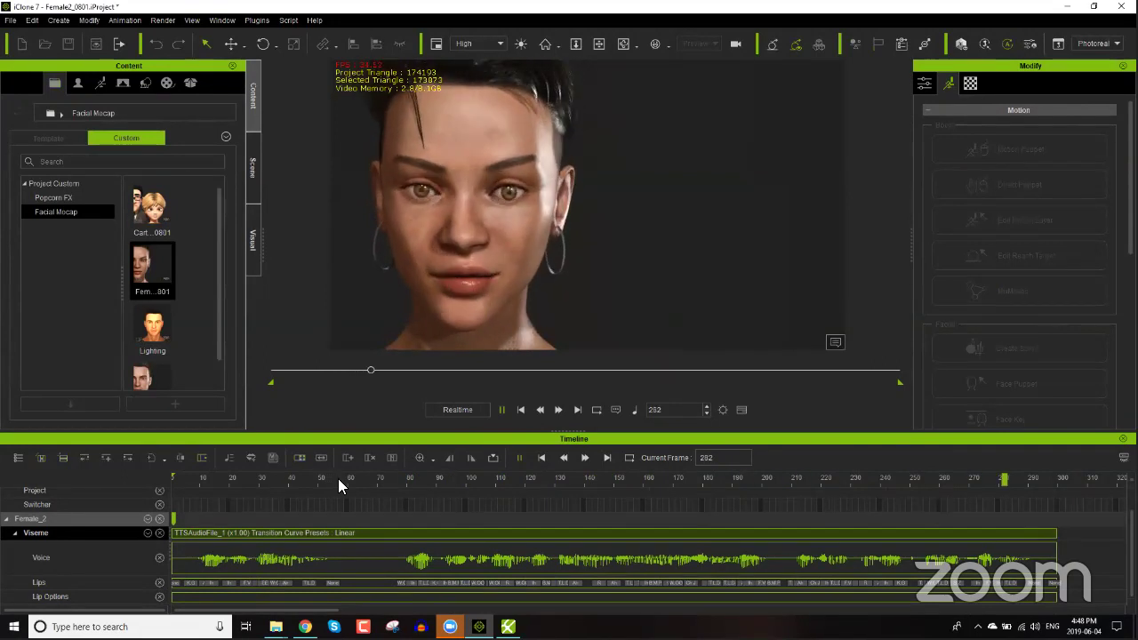
key("space")
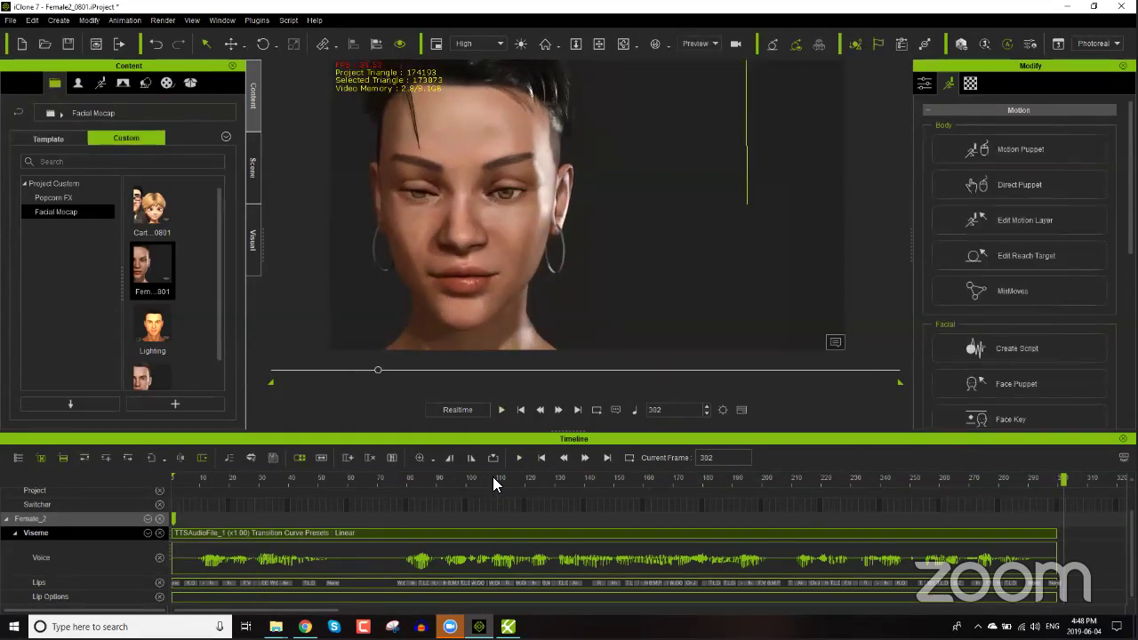
Step: Scrub through the first frames and replay the opening from about frame 8 several times to examine the lip sync
left_click(273, 478)
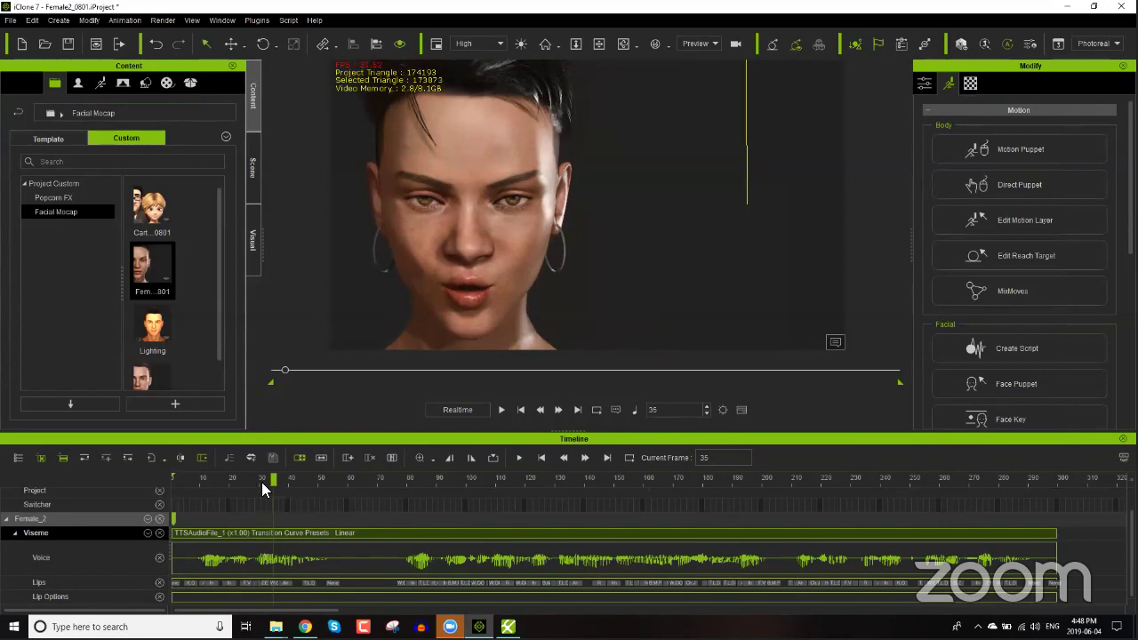
left_click_drag(260, 482, 234, 480)
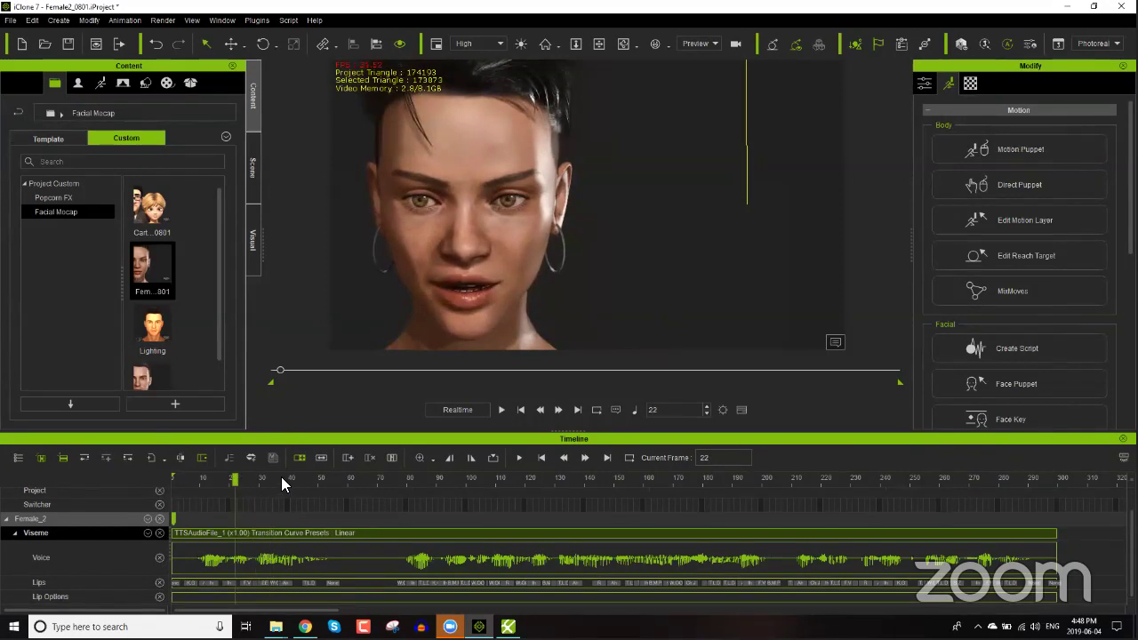
left_click(198, 478)
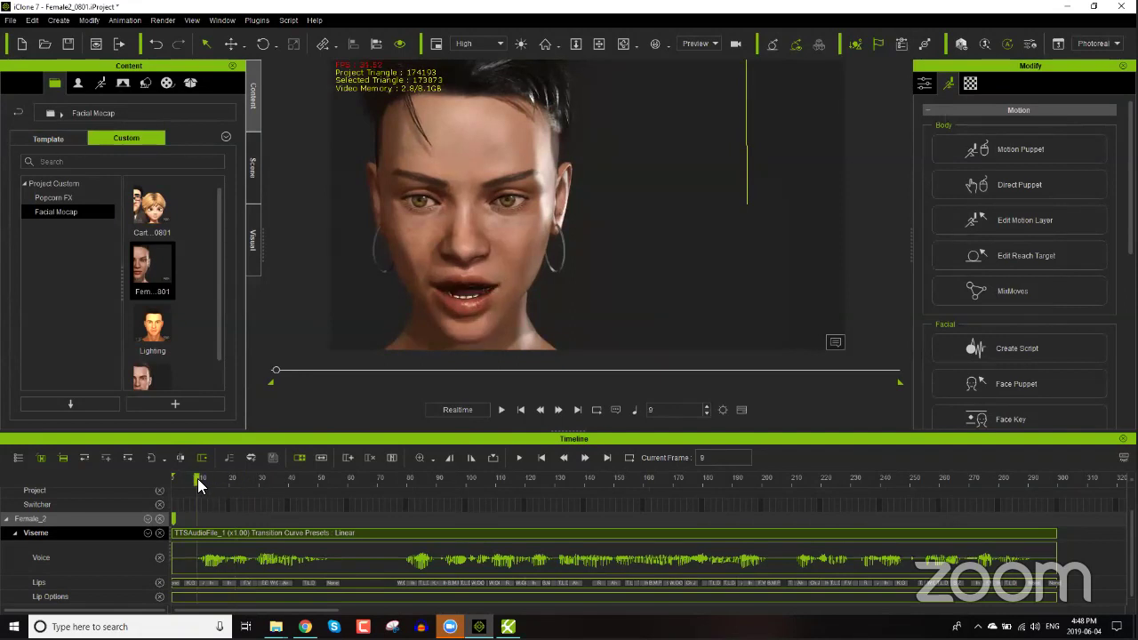
key("space")
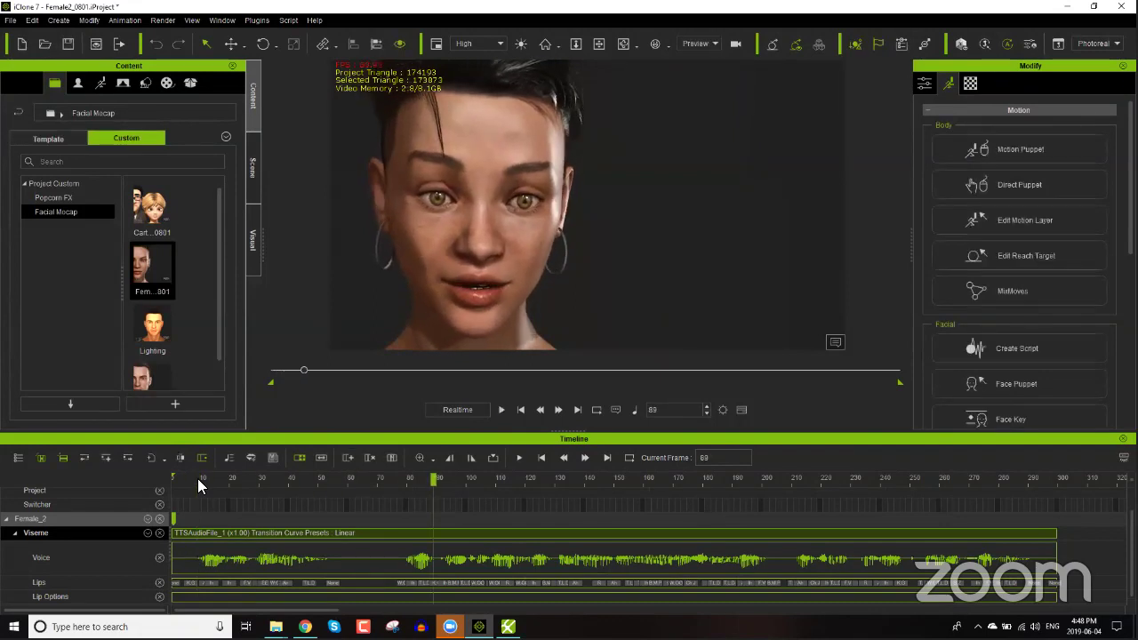
left_click(197, 478)
key("space")
key("space")
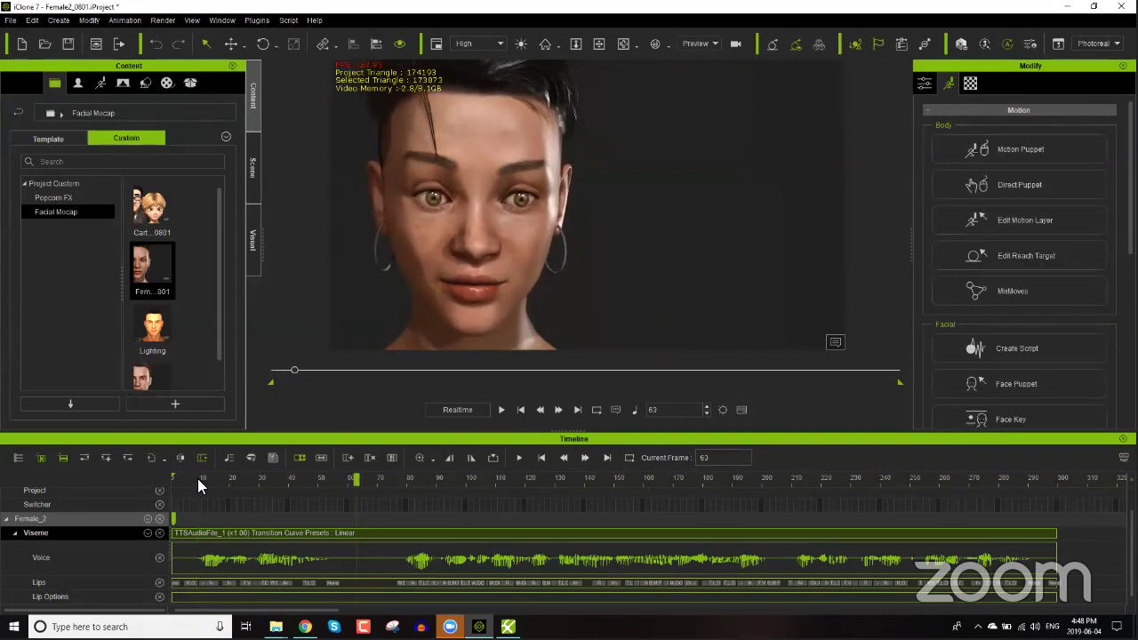
left_click(197, 478)
key("space")
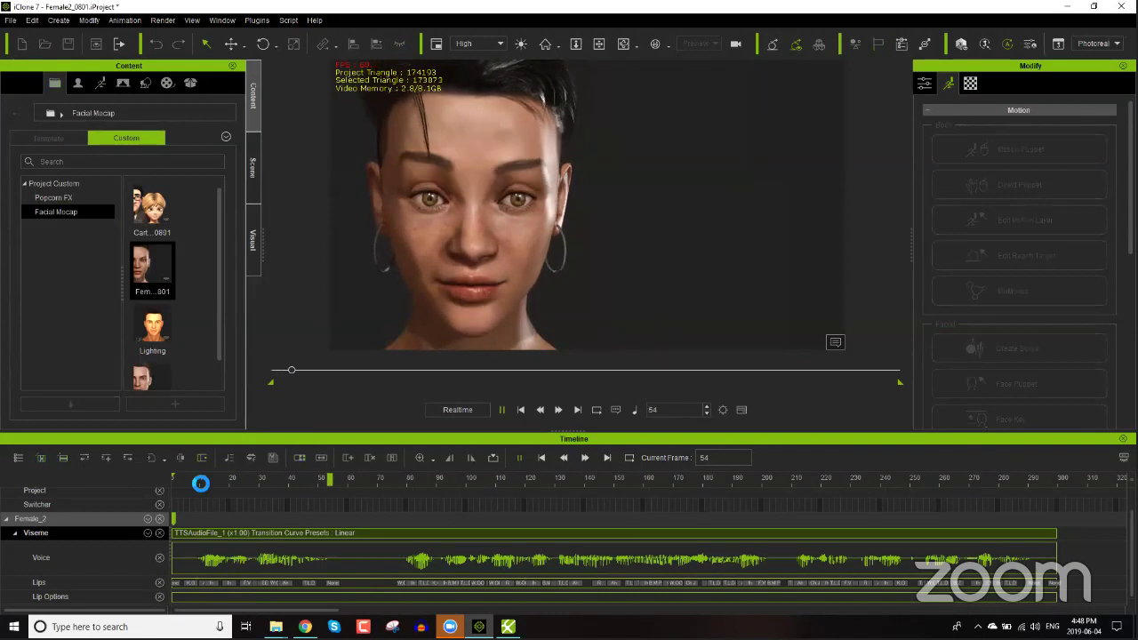
key("space")
left_click(197, 478)
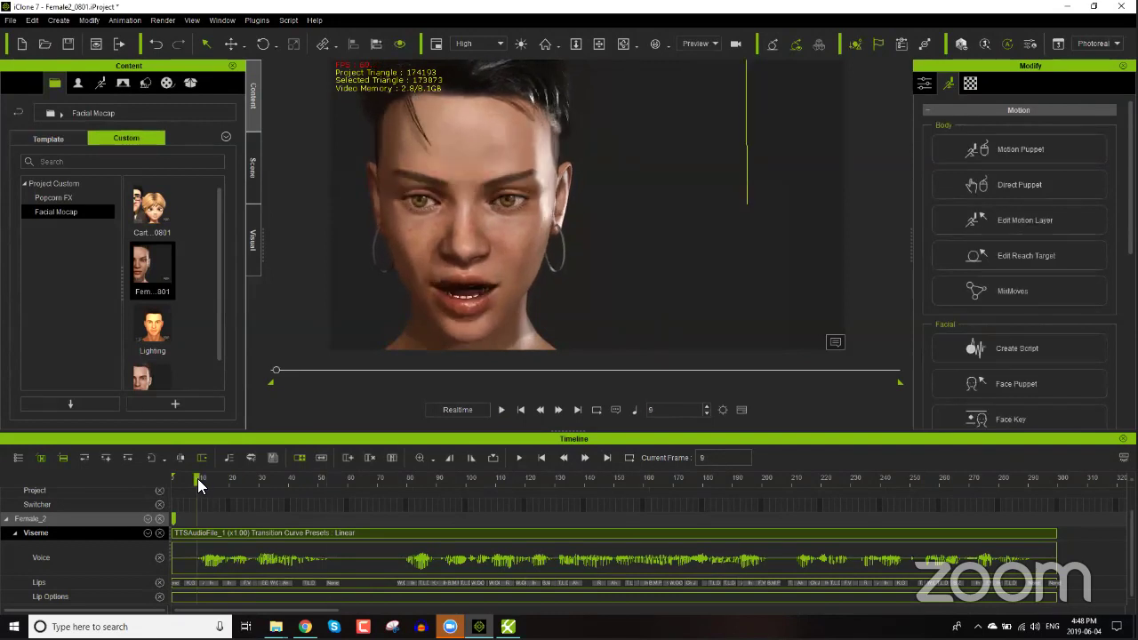
Step: Try reducing the lip keys of the TTSAudioFile_1 clip and play the performance to check the mouth motion
right_click(229, 532)
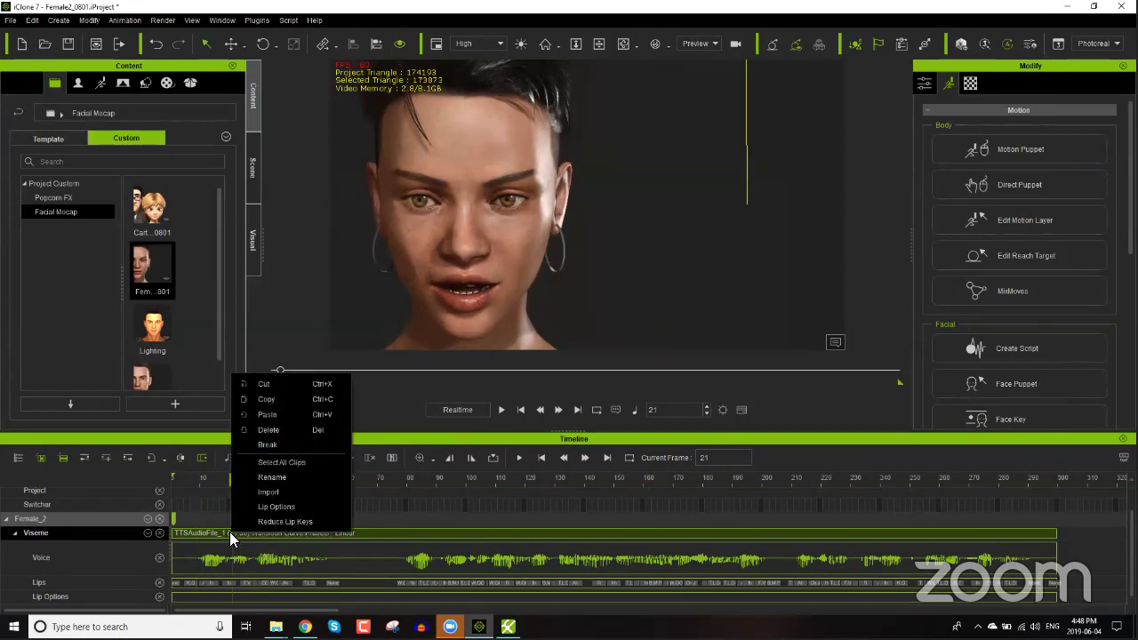
left_click(282, 521)
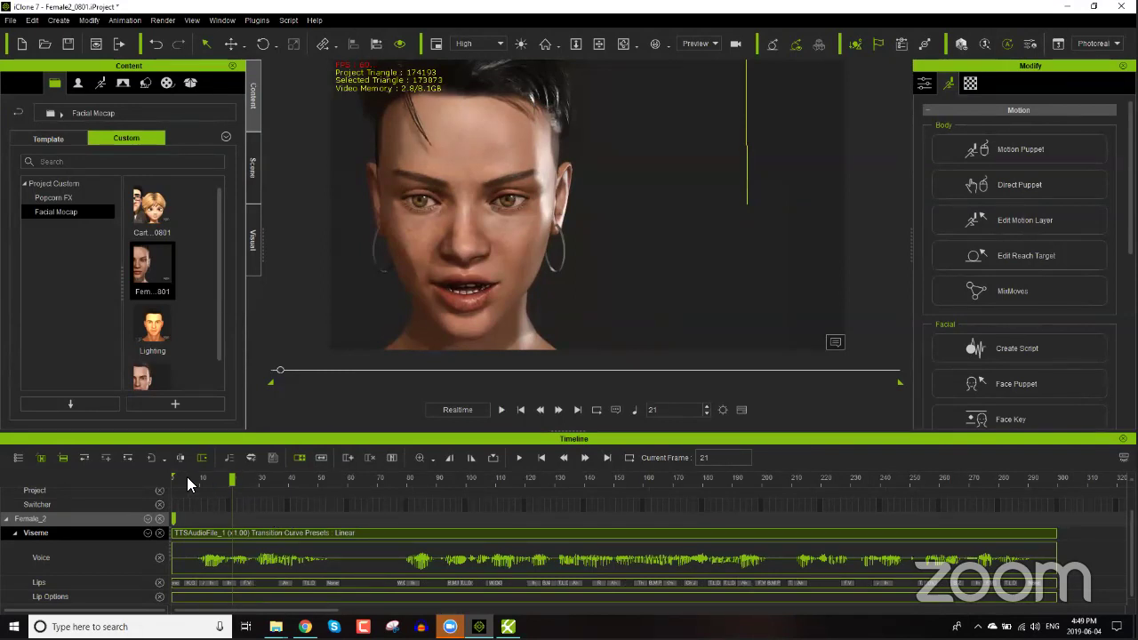
key("space")
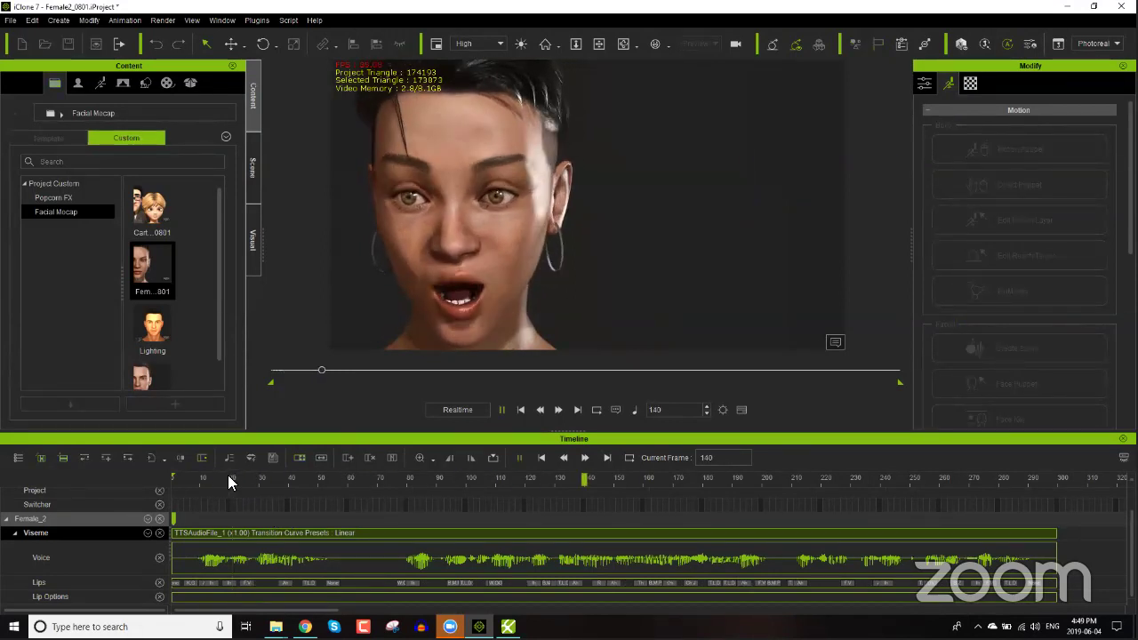
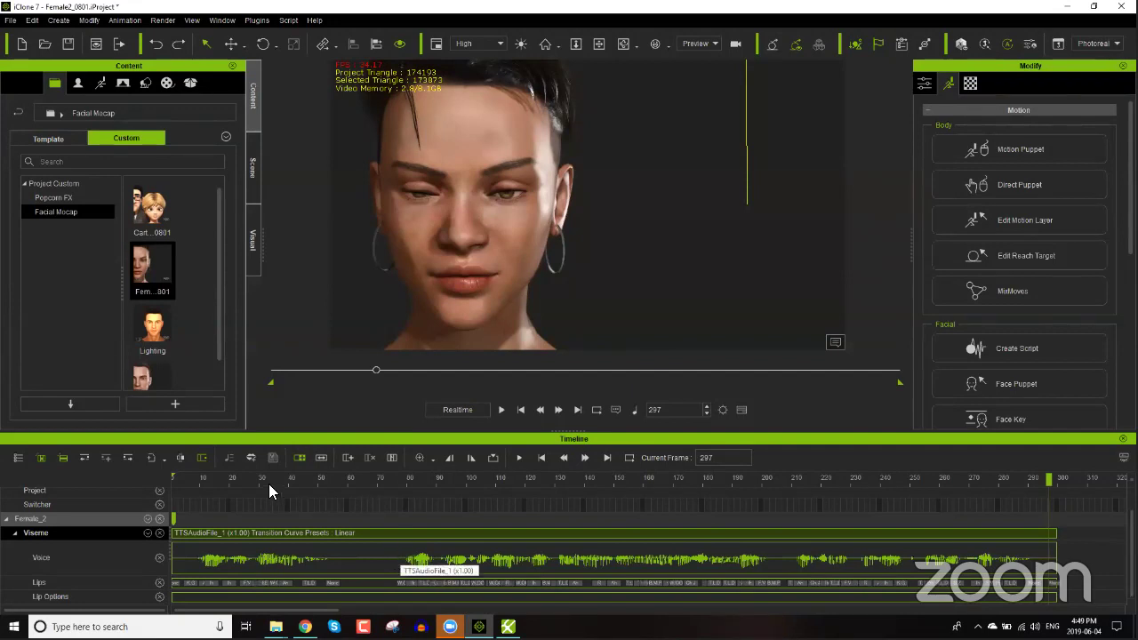
Step: Bring up the Lip Options for the TTSAudioFile_1 clip, enable Smooth in Parts mode, and raise the Lips smoothing
left_click(231, 476)
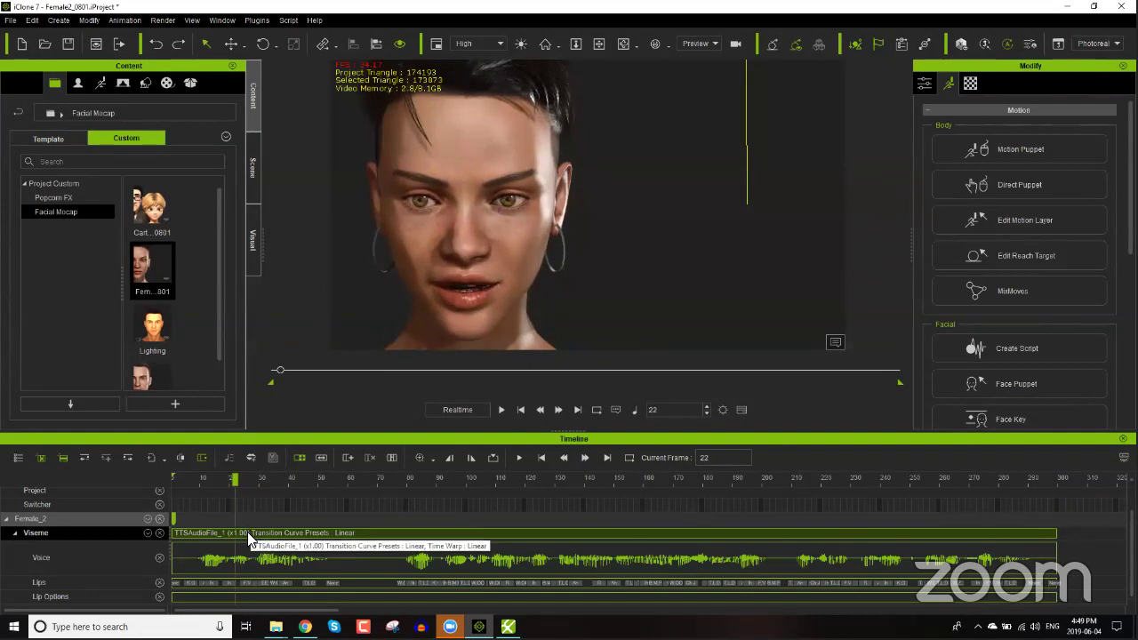
left_click(260, 582)
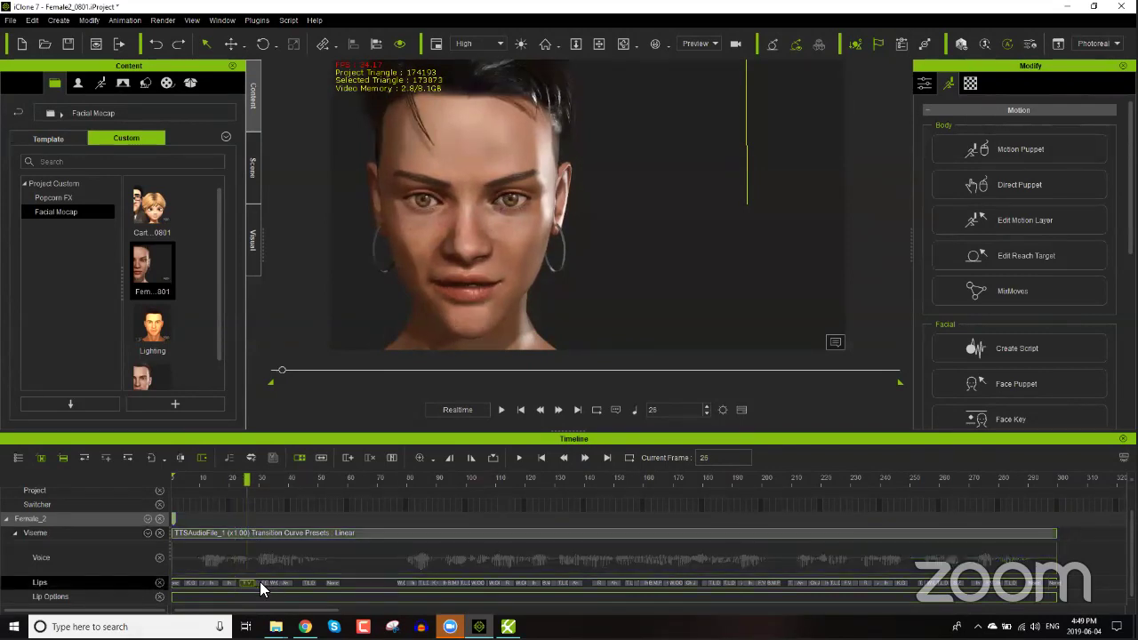
left_click(240, 531)
right_click(240, 531)
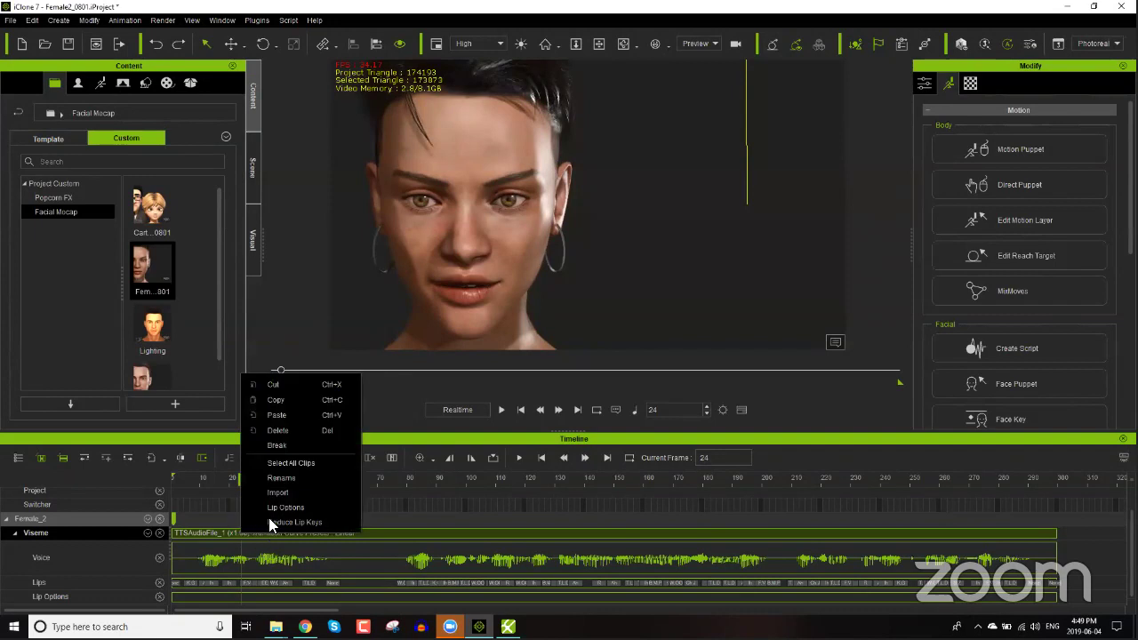
left_click(279, 512)
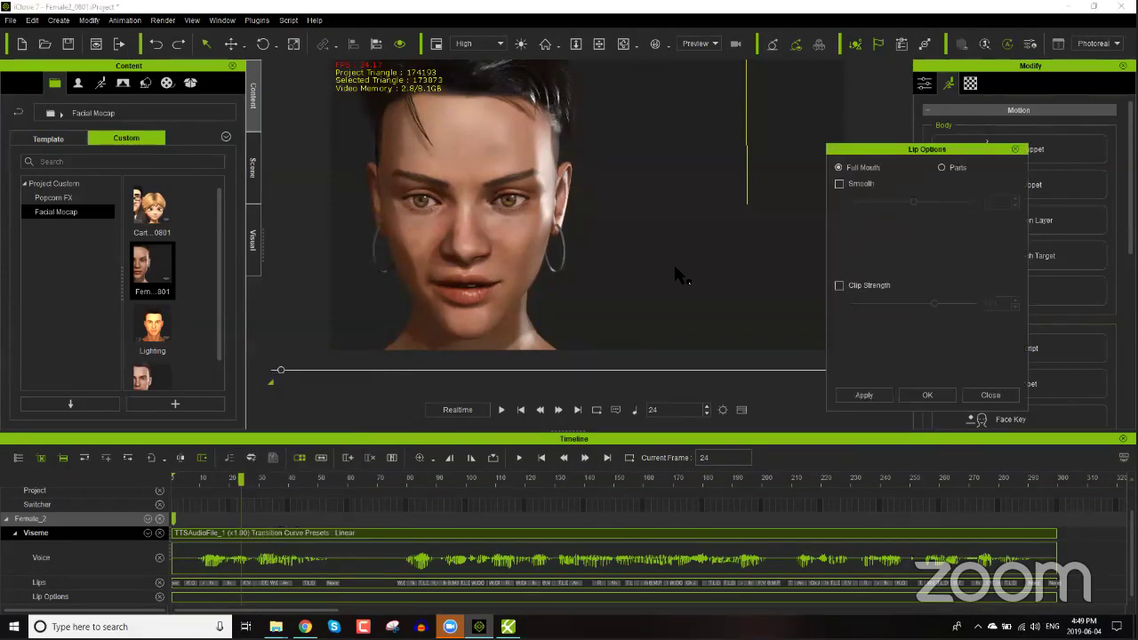
left_click(940, 168)
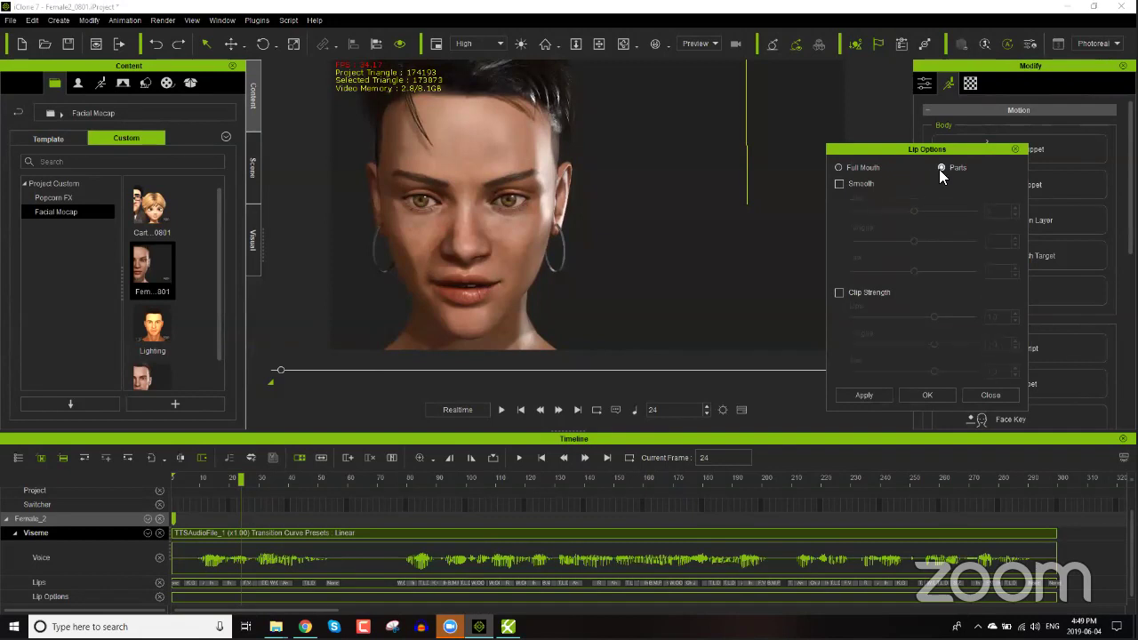
left_click(839, 184)
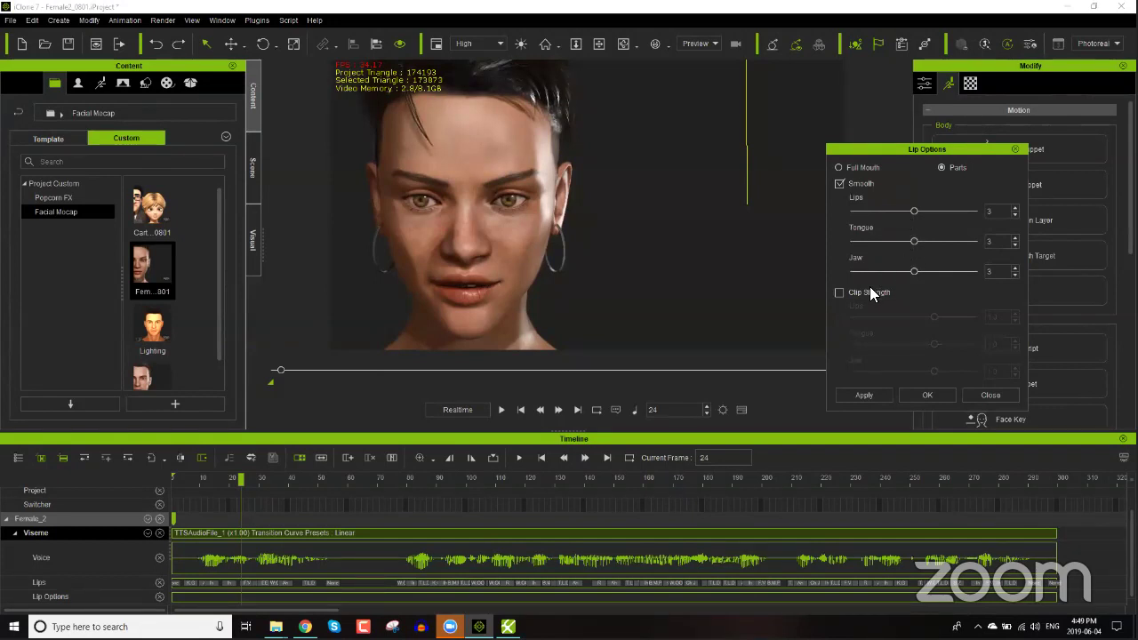
left_click_drag(914, 211, 981, 212)
Step: Switch the lip options to Full Mouth, set Smooth to 5, and apply it to the voice clip
left_click(854, 168)
left_click_drag(913, 202, 975, 202)
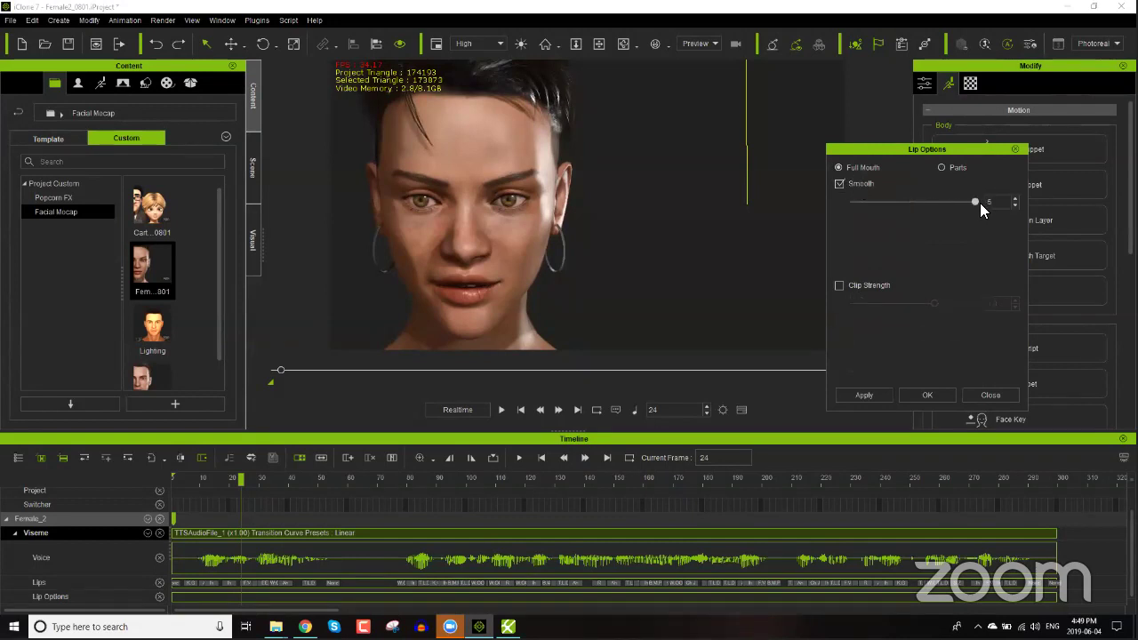
left_click(877, 394)
left_click(863, 394)
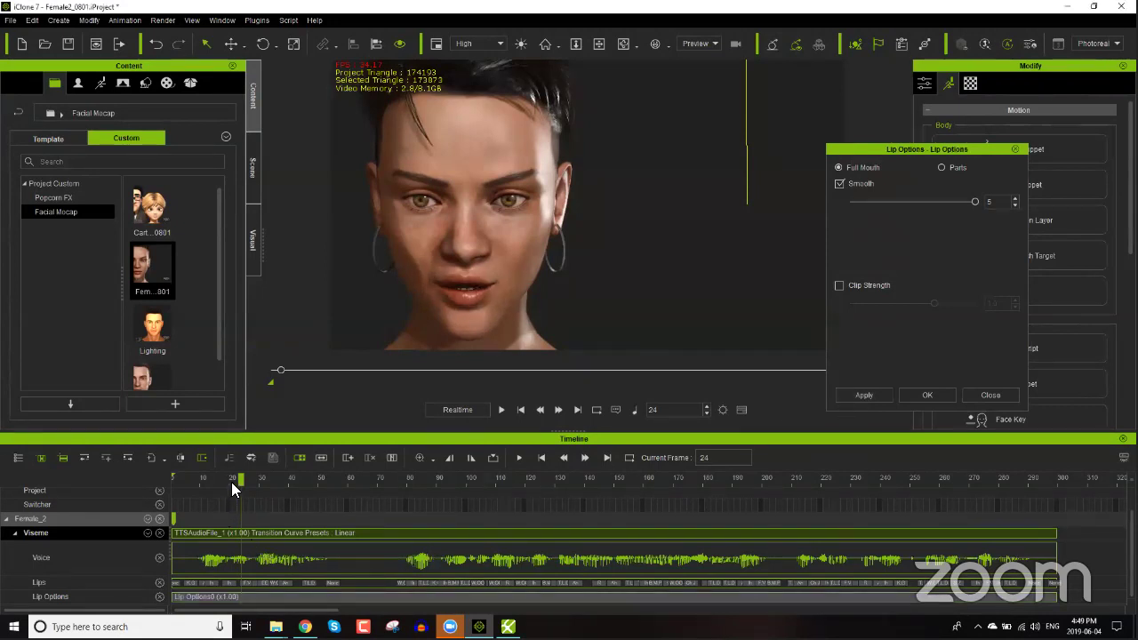
Step: Play the smoothed performance from the start, scrub to frame 82, and replay from about frame 15 to review the mouth motion
left_click_drag(231, 481, 179, 482)
key("space")
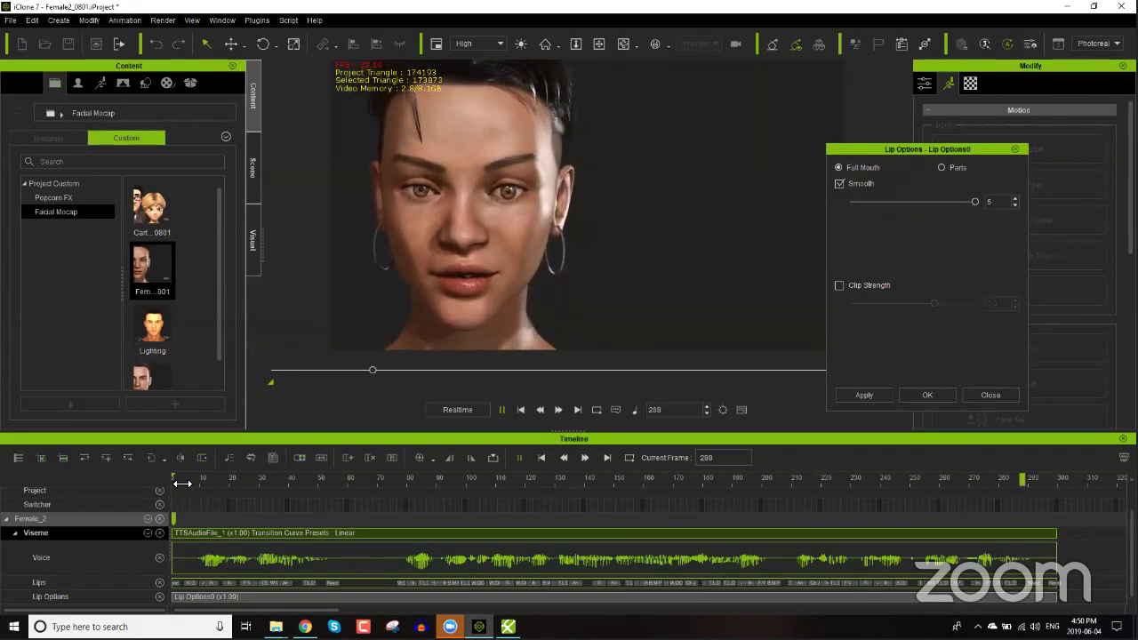
key("space")
left_click(310, 480)
left_click_drag(335, 478, 410, 478)
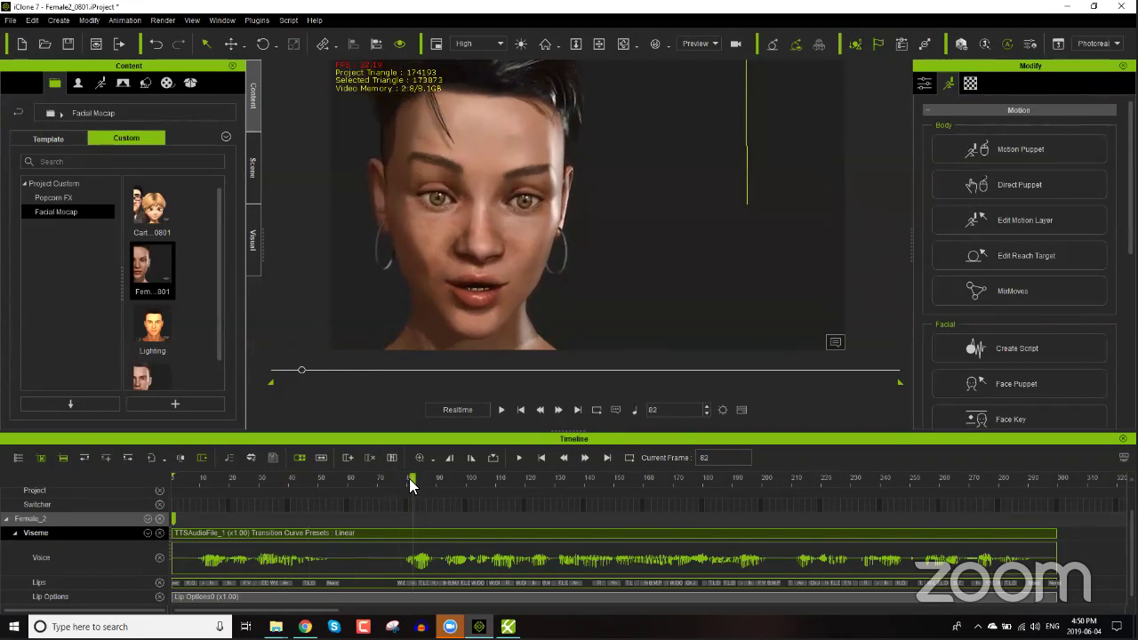
left_click(215, 482)
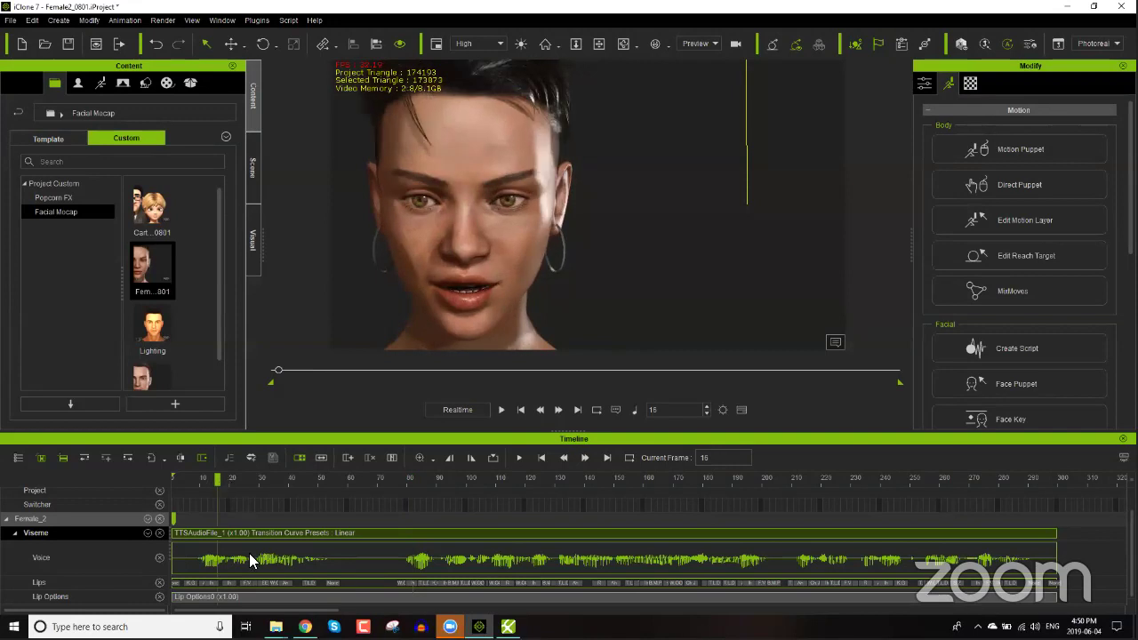
key("space")
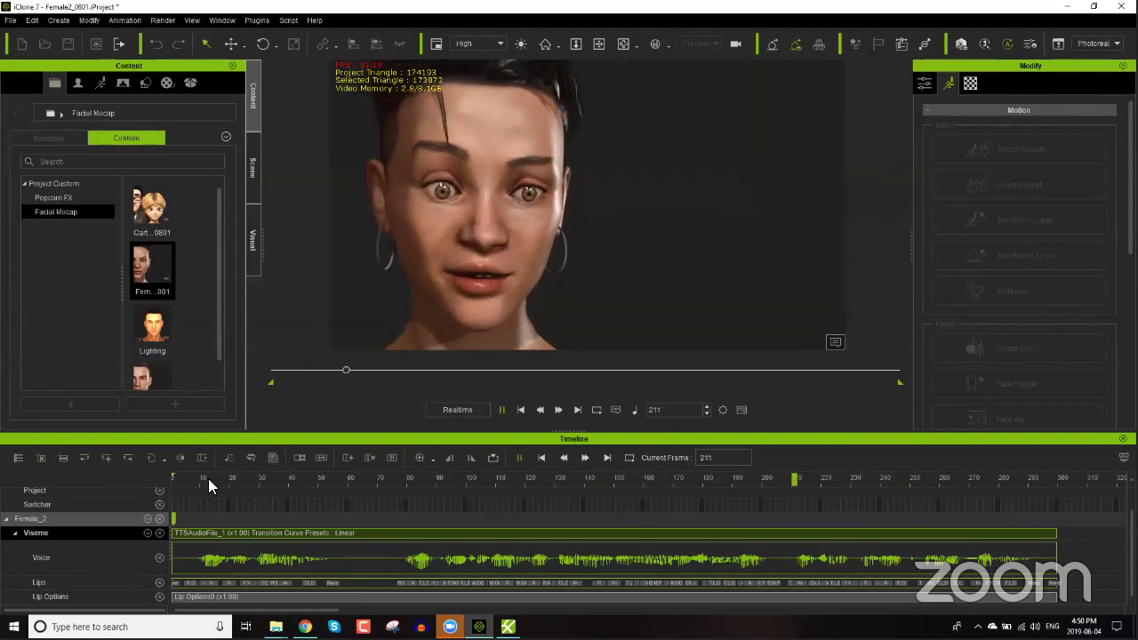
Step: Play and scrub through the talking animation to check the lip movement against the voice track
key("space")
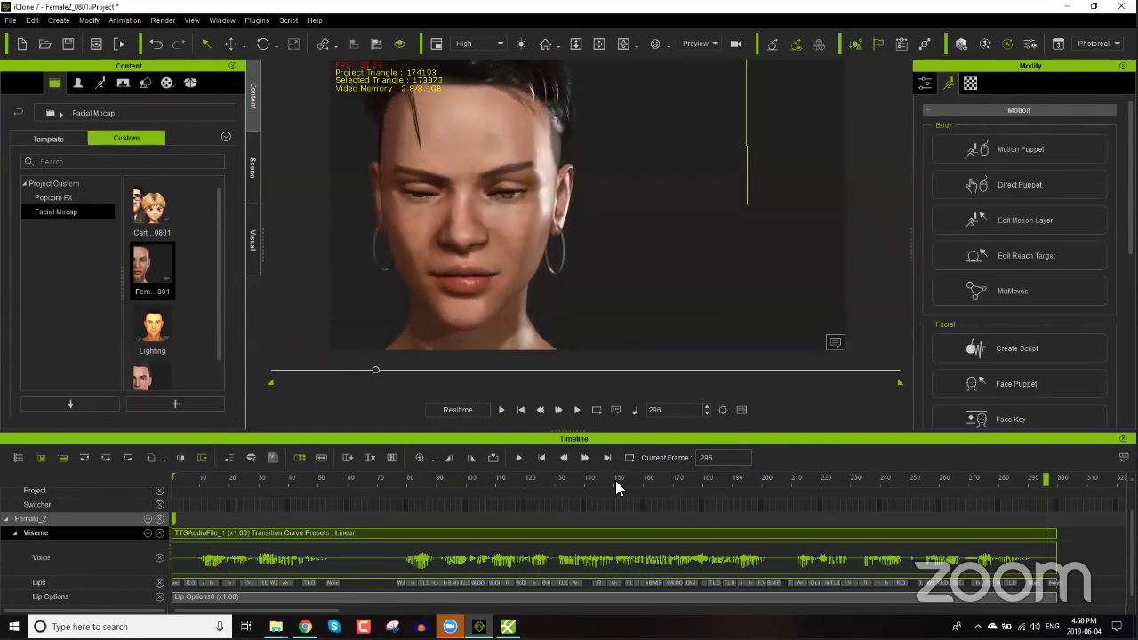
left_click(717, 478)
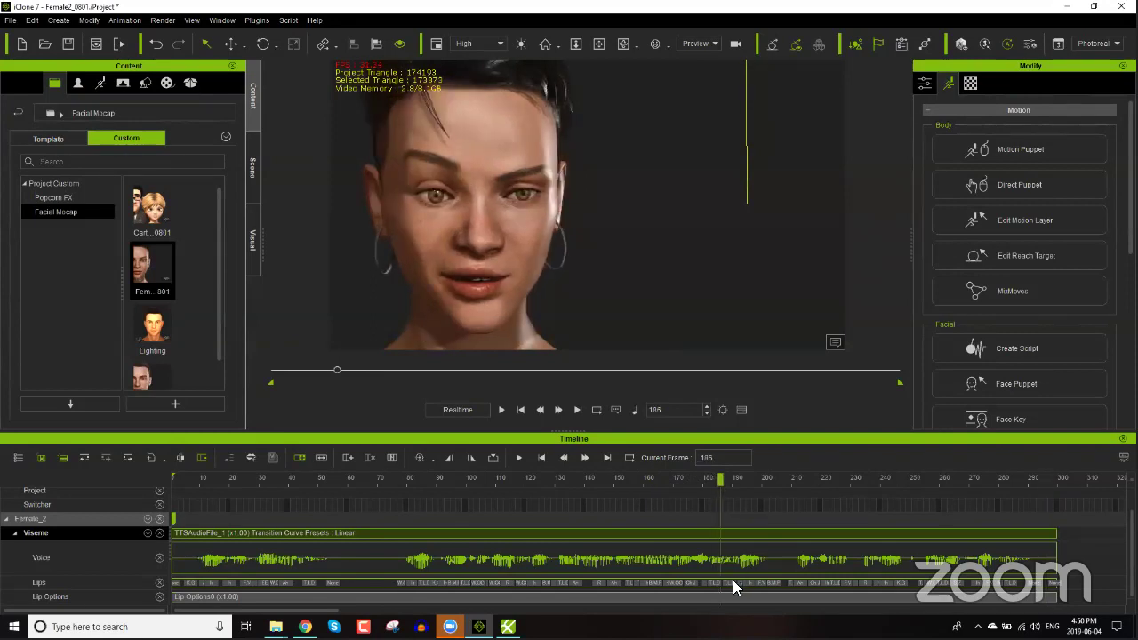
left_click_drag(727, 479, 906, 480)
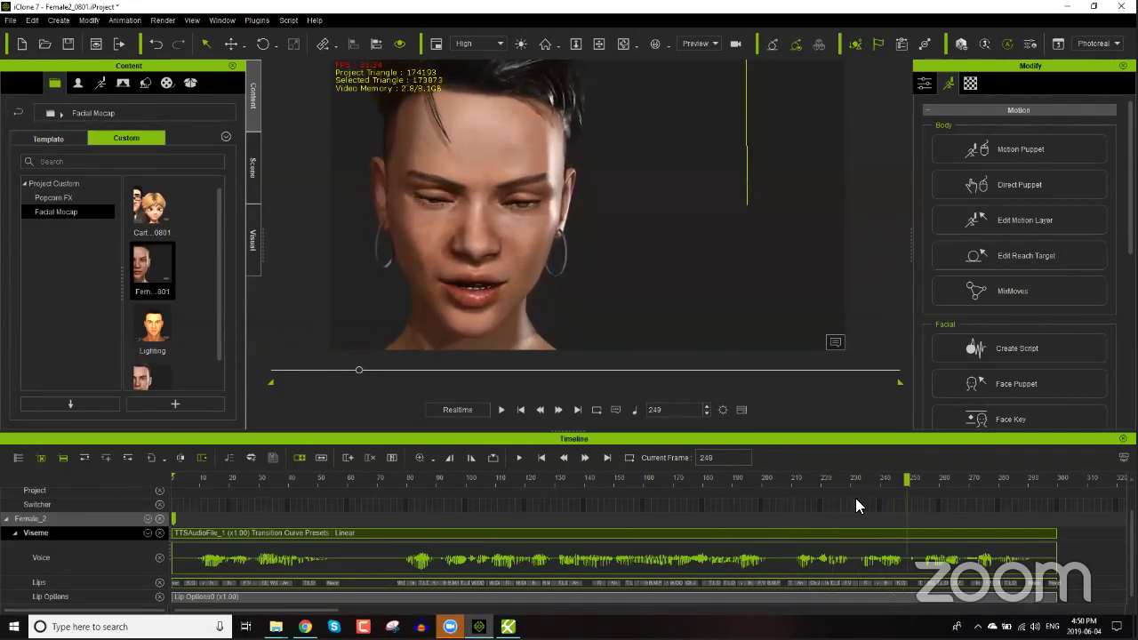
left_click(199, 481)
key("space")
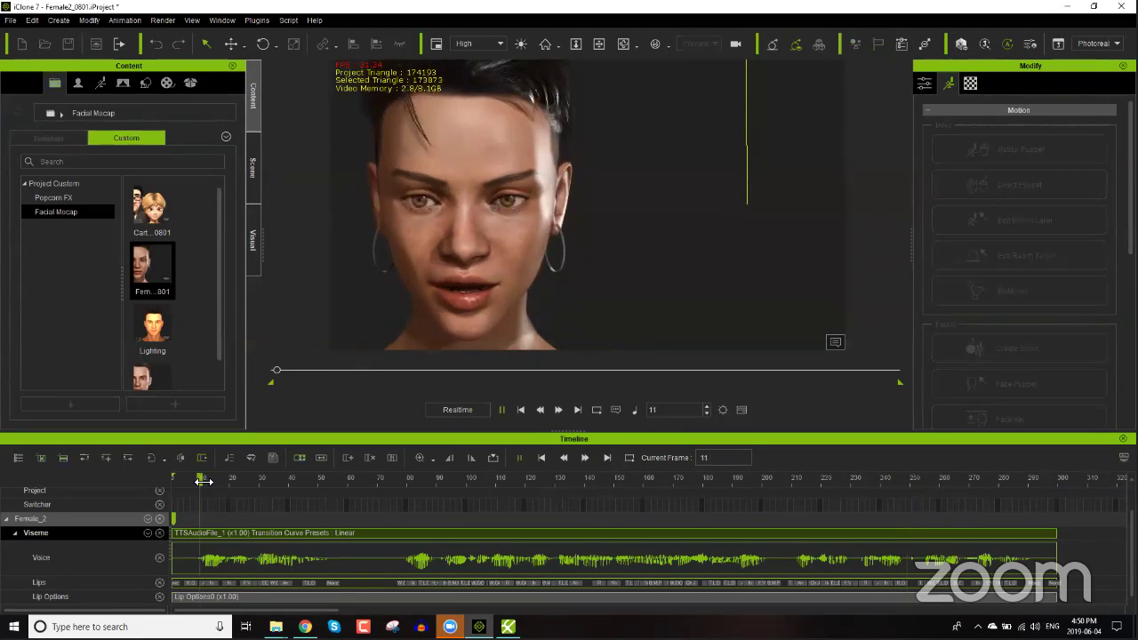
key("space")
left_click_drag(229, 476, 274, 476)
scroll(279, 558, "up", 2)
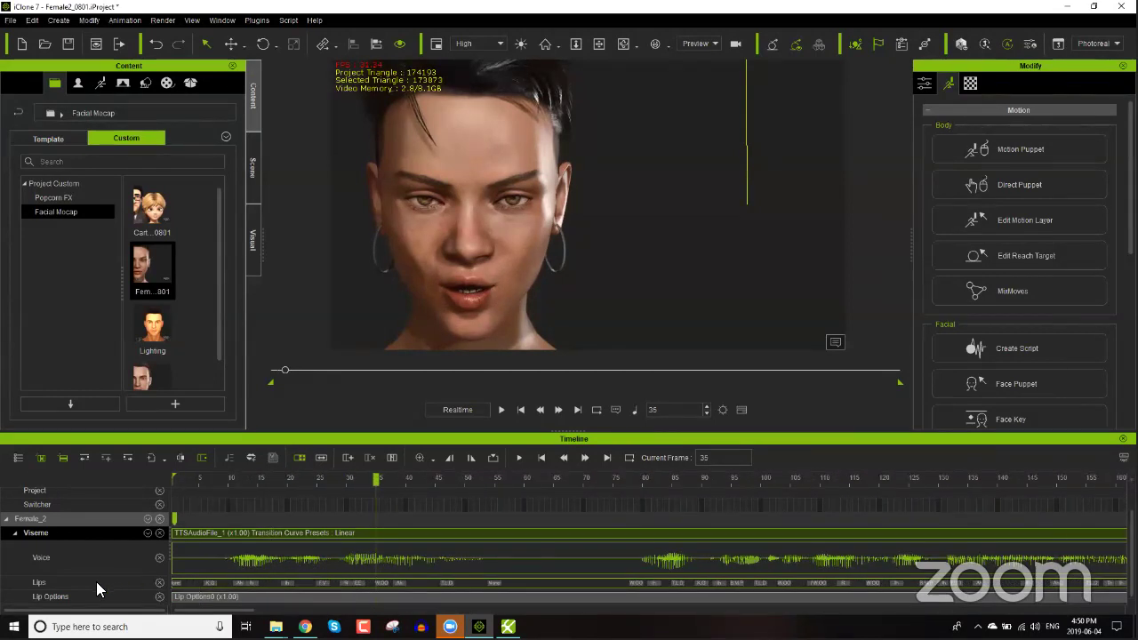
Step: Compare the neighbouring lip keys at frames 32 and 36 on the Lips track, scrubbing between them
left_click(353, 582)
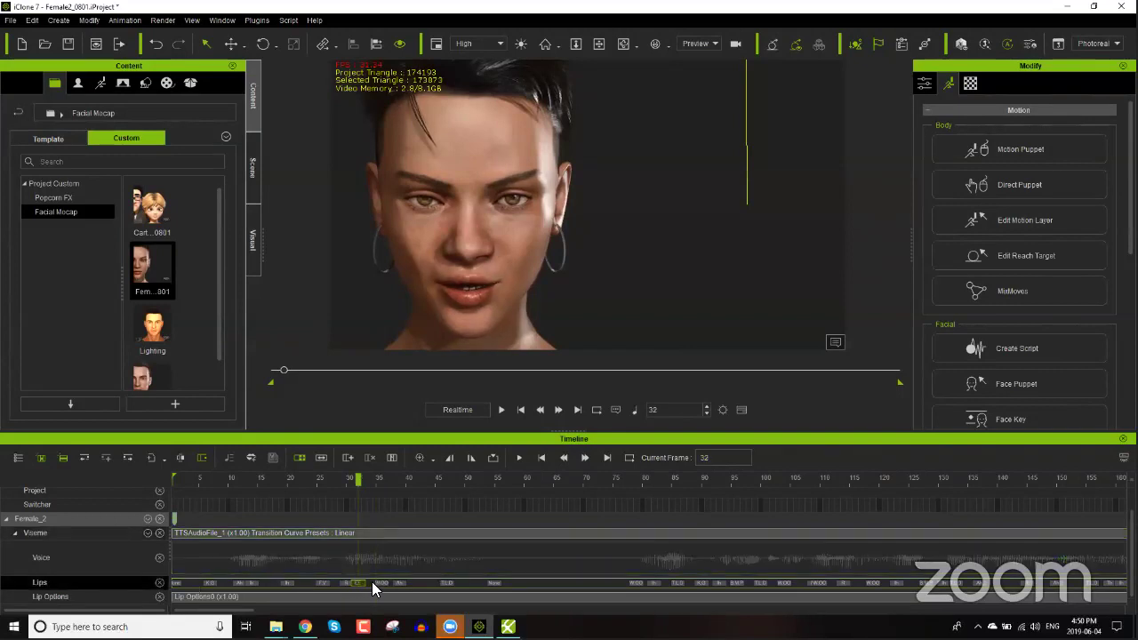
left_click(378, 582)
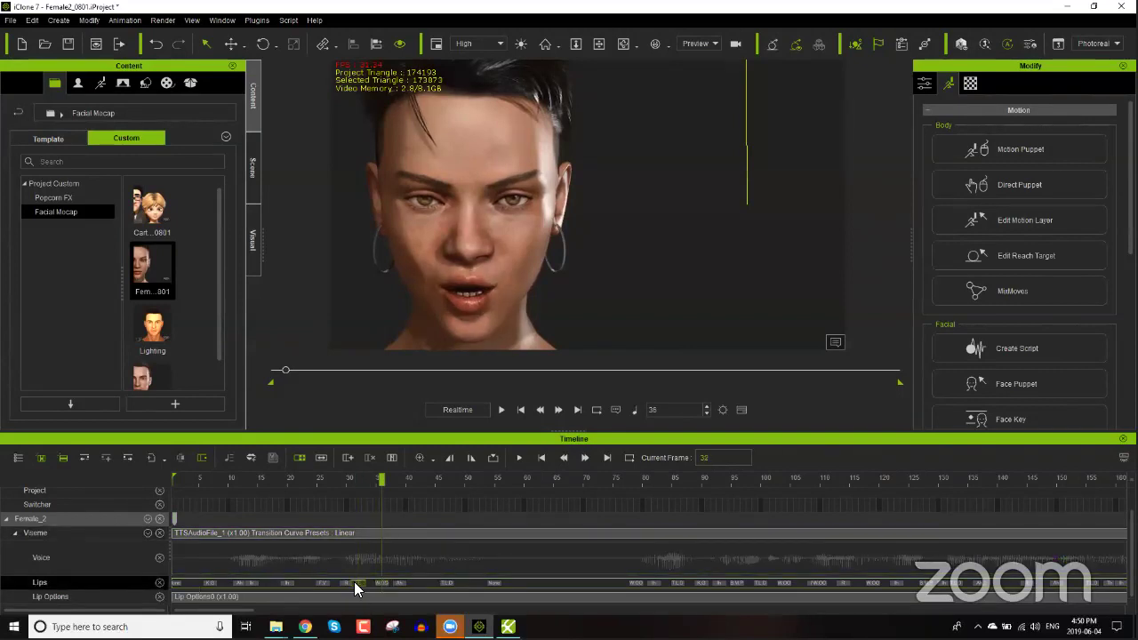
left_click(353, 582)
left_click(375, 580)
left_click_drag(347, 479, 378, 484)
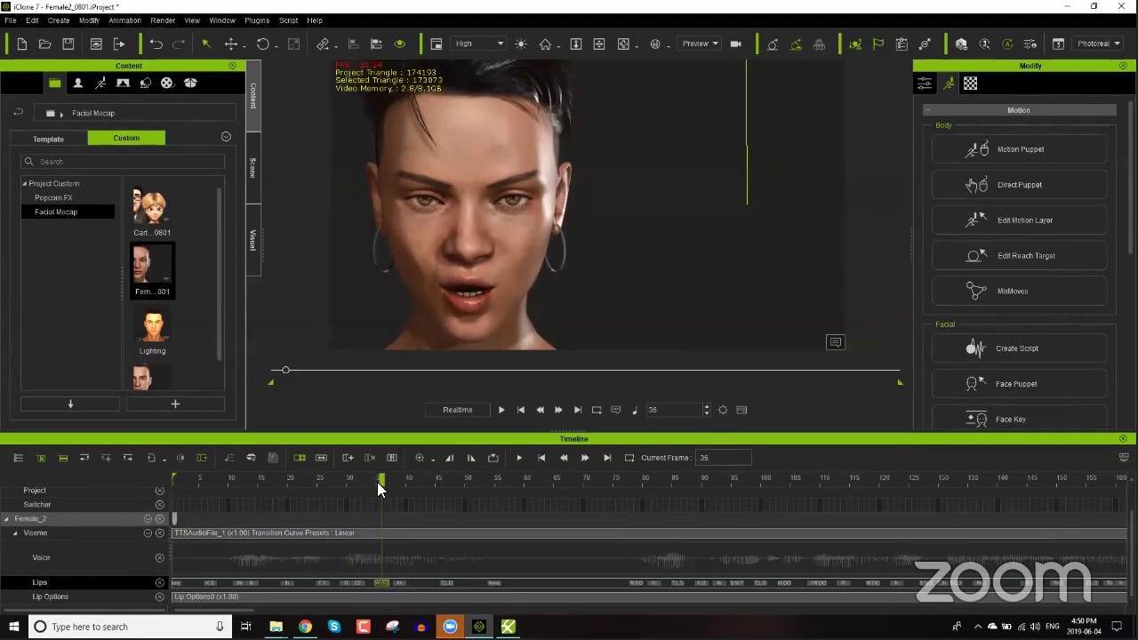
Step: Open the Lips Editor for the lip key at frame 36, pick the W_OO shape and move the editor off the face
double_click(382, 583)
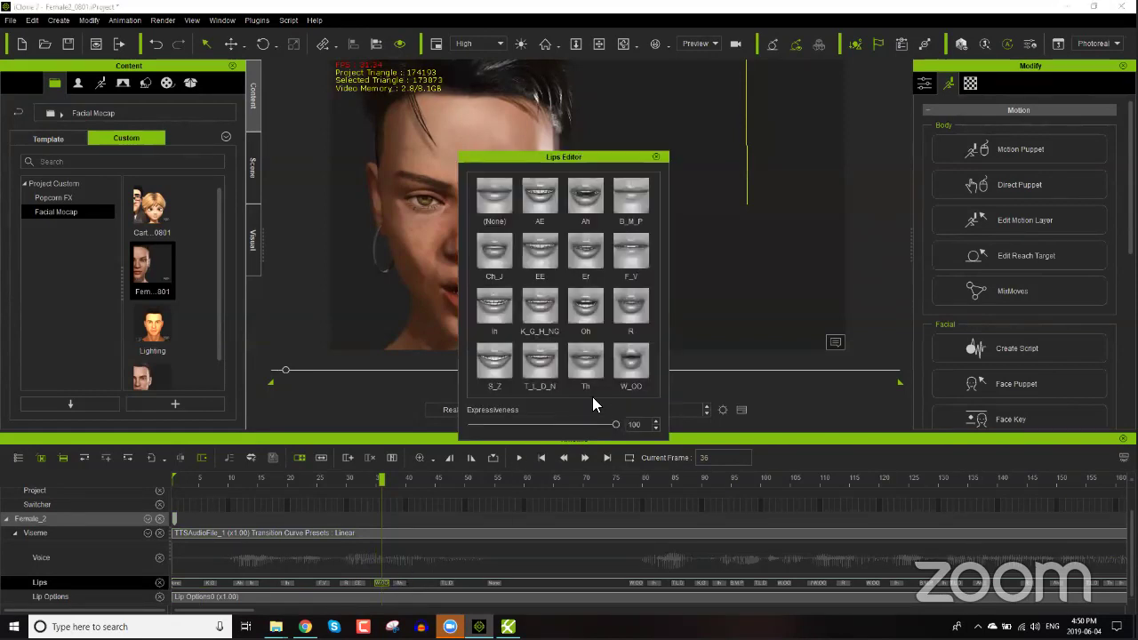
left_click(632, 384)
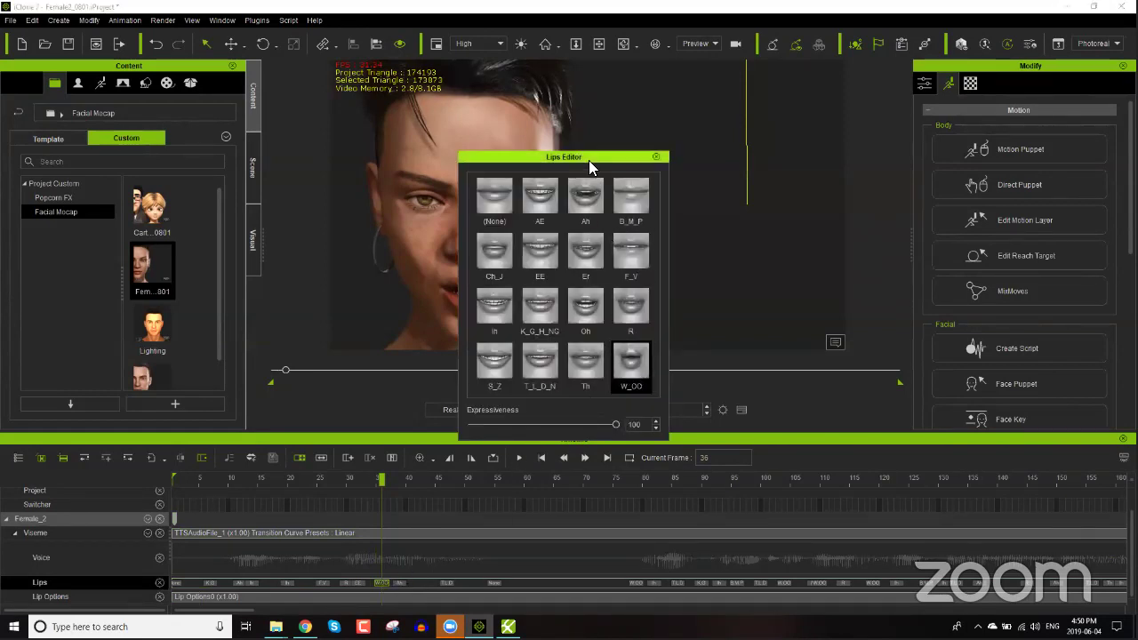
left_click_drag(588, 160, 649, 153)
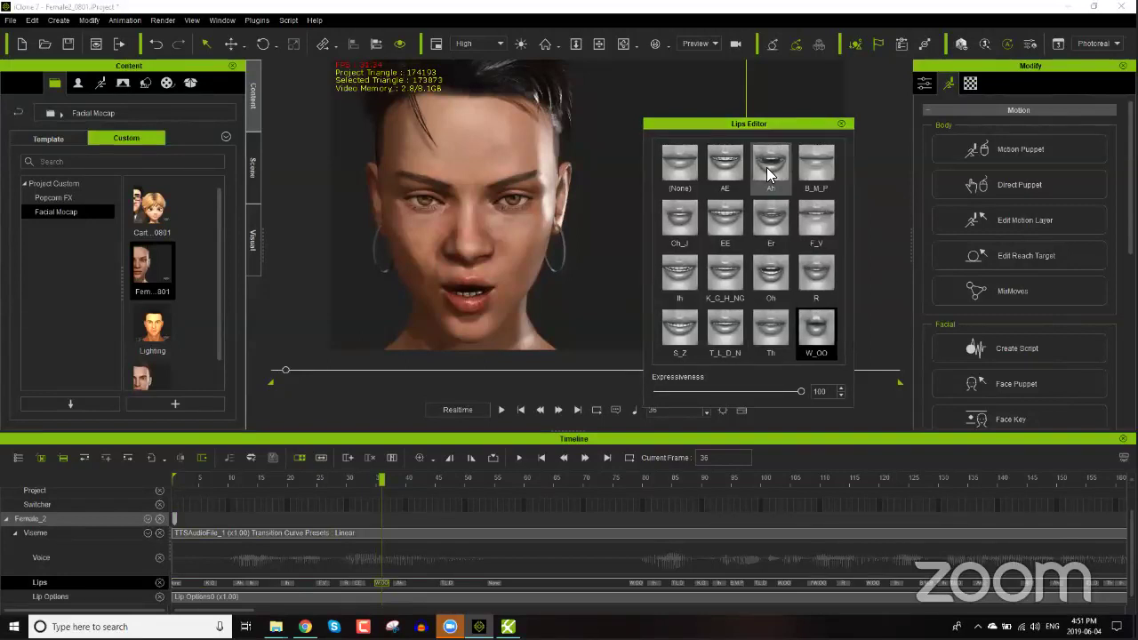
Step: Try the Ah, EE, T_L_D_N and S_Z shapes and a lower expressiveness on the frame 36 key, restoring W_OO at 100
left_click(766, 167)
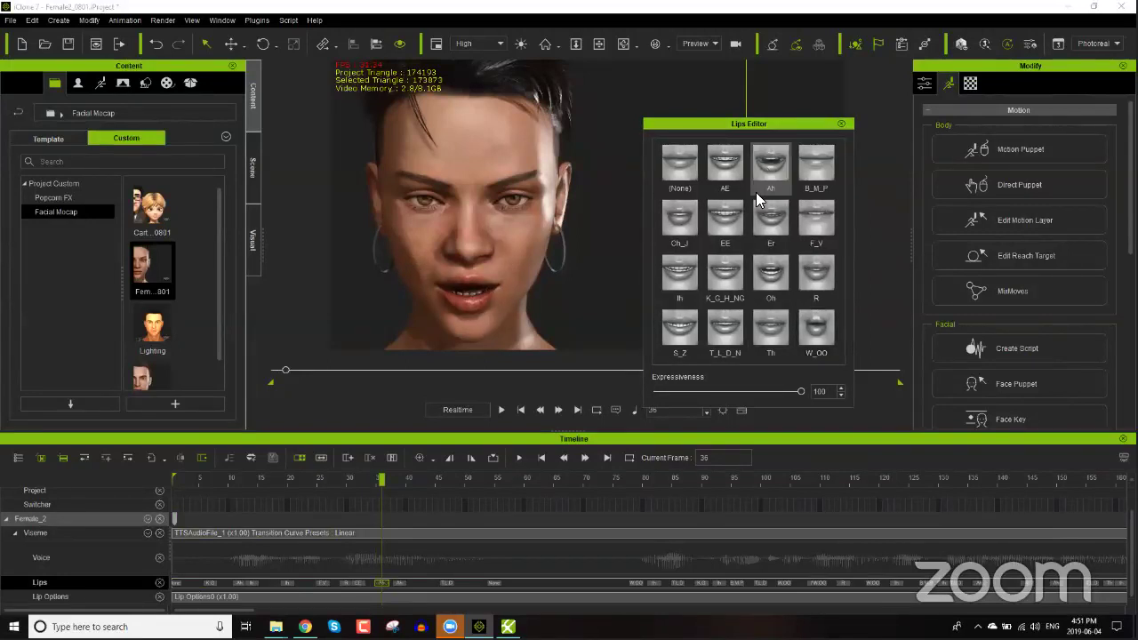
left_click(728, 235)
left_click(724, 327)
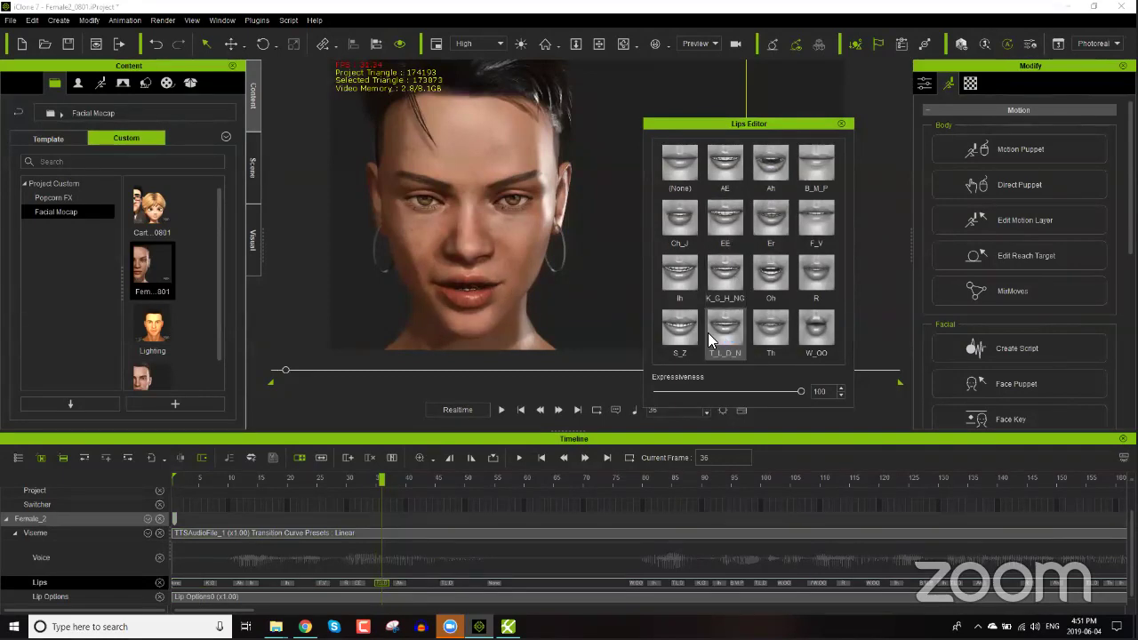
left_click(695, 335)
left_click(813, 324)
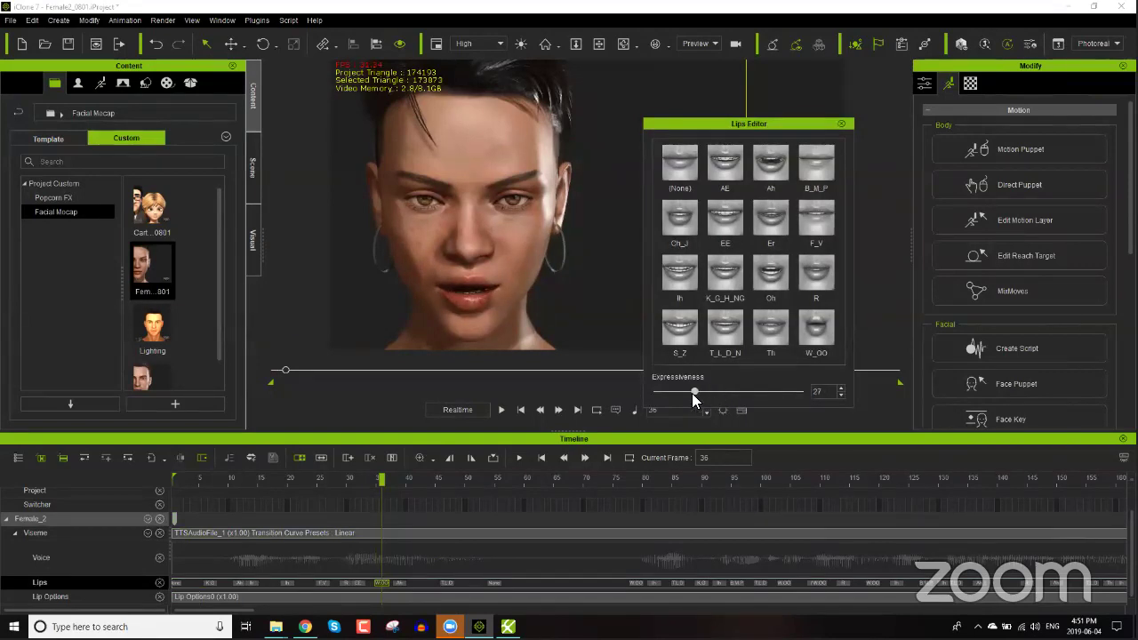
left_click_drag(693, 392, 791, 391)
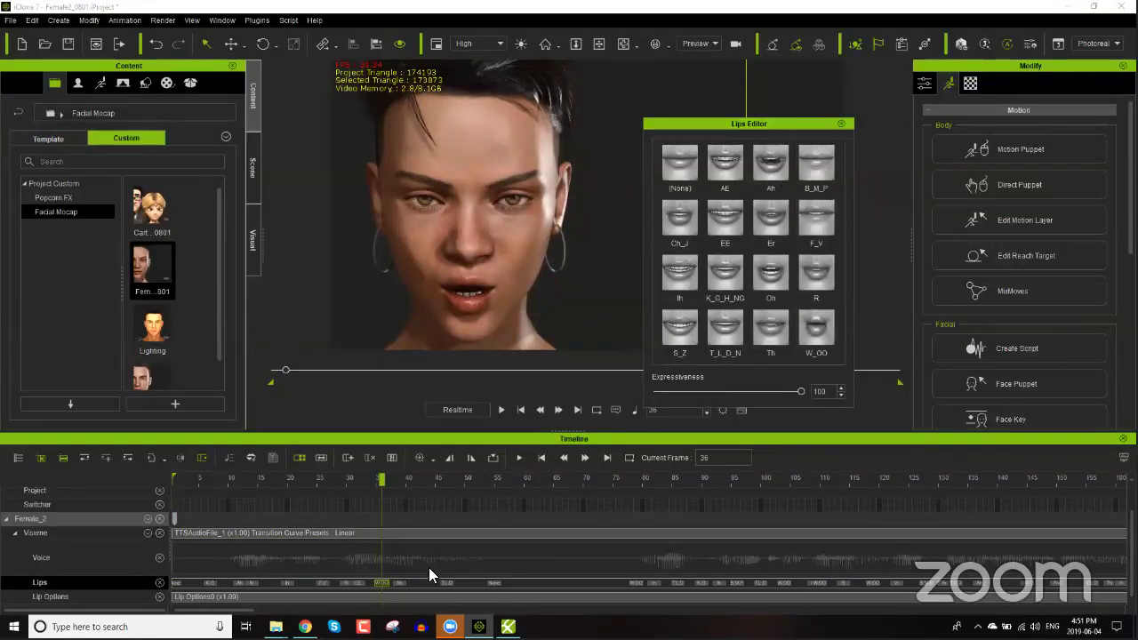
Step: Add a lip key at frame 42 on the Lips track, comparing K_G_H_NG before settling on the T_L_D_N shape
left_click_drag(409, 477, 416, 476)
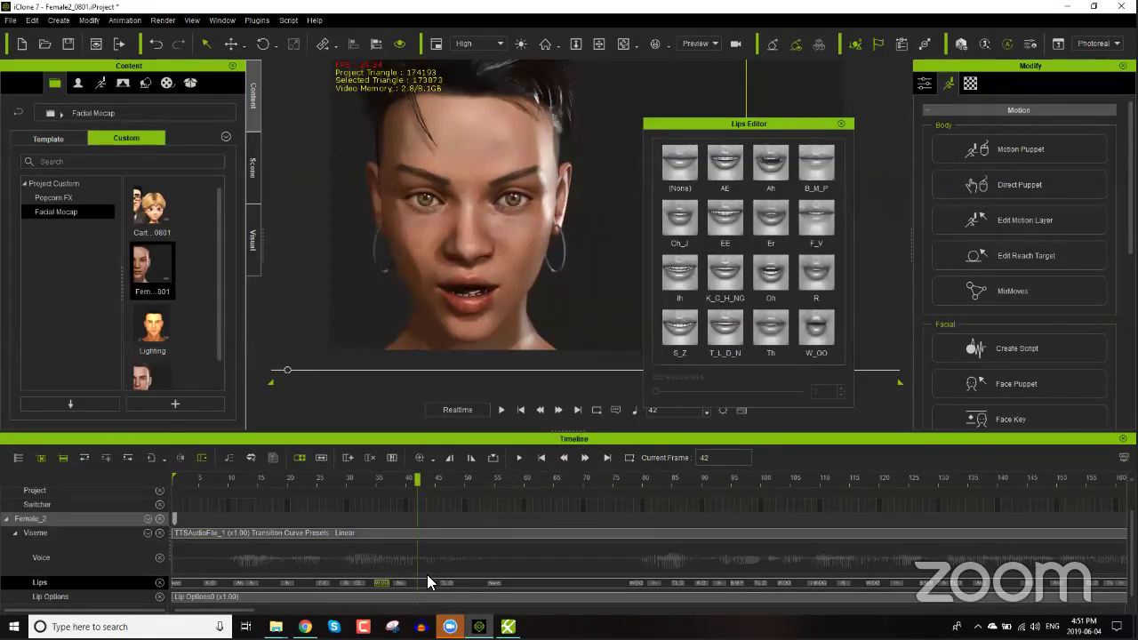
left_click(730, 328)
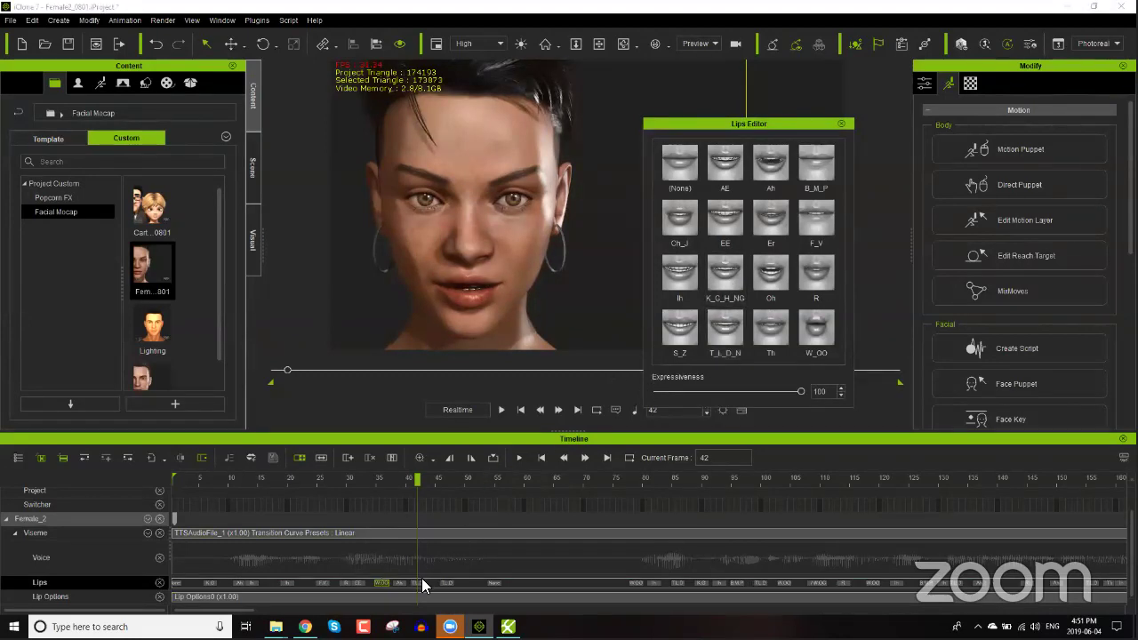
left_click(732, 286)
left_click(731, 330)
Step: Scrub through the edited lip sync, then close the Lips Editor with the playhead back at frame 1
left_click_drag(367, 478, 665, 460)
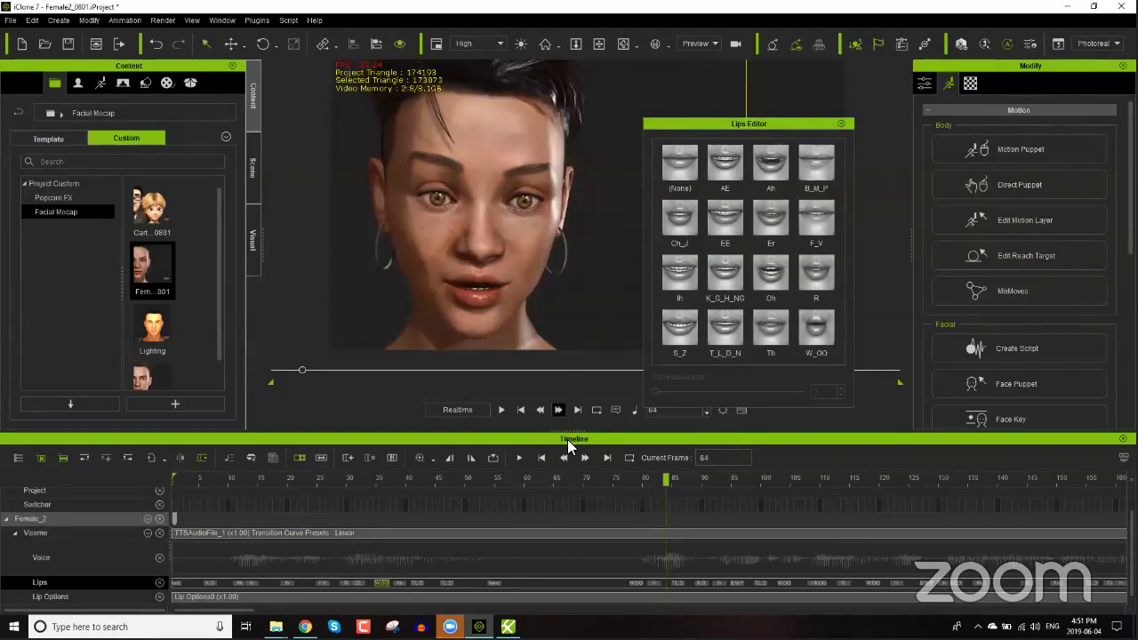
left_click(841, 128)
left_click(165, 477)
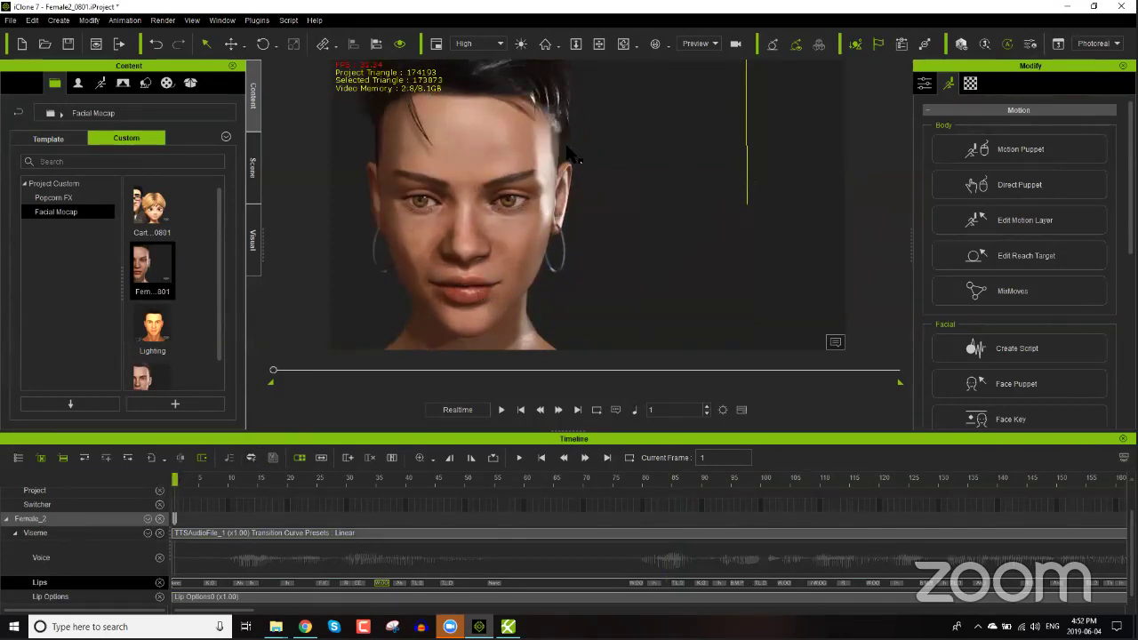
Step: Open the Motion LIVE plugin and activate Faceware Realtime as the facial capture gear for Female_2
left_click(256, 25)
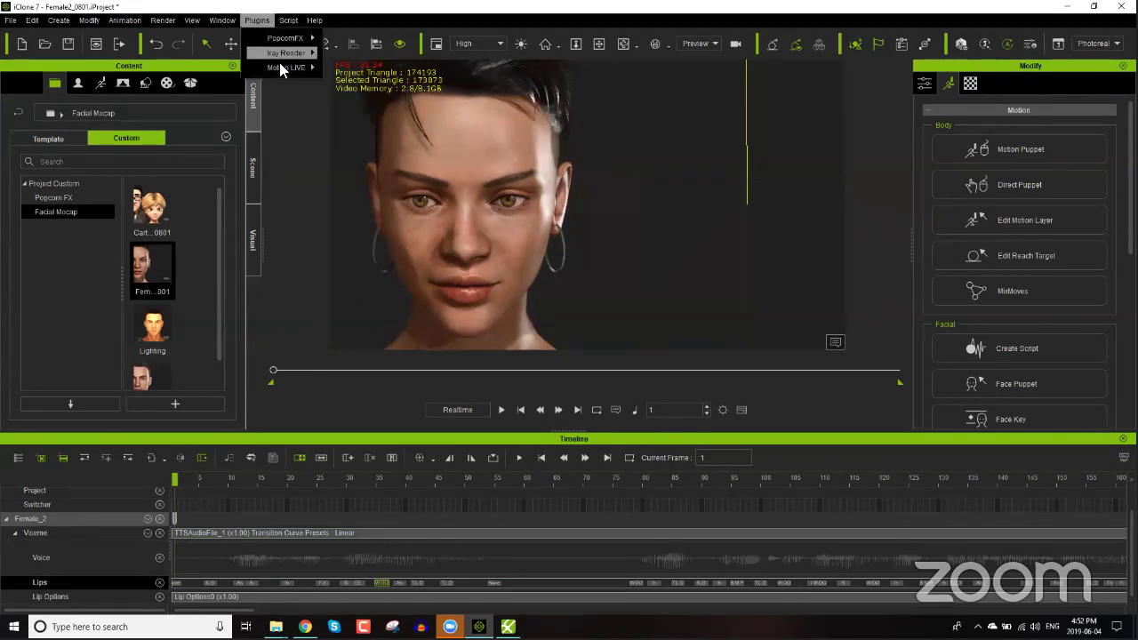
mouse_move(319, 64)
left_click(372, 66)
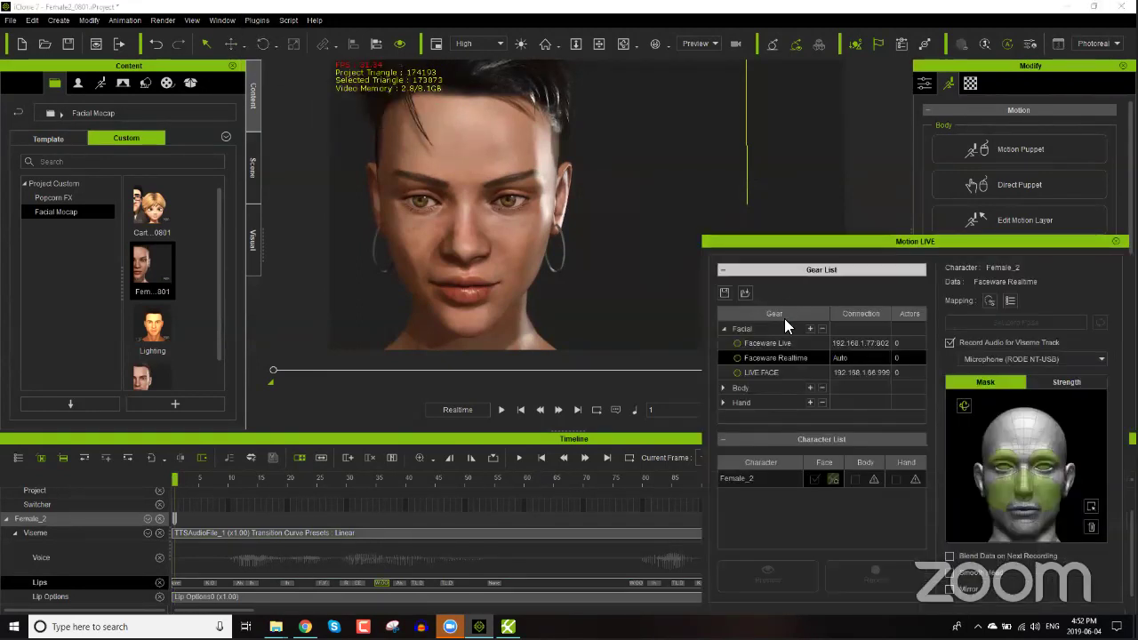
left_click(739, 358)
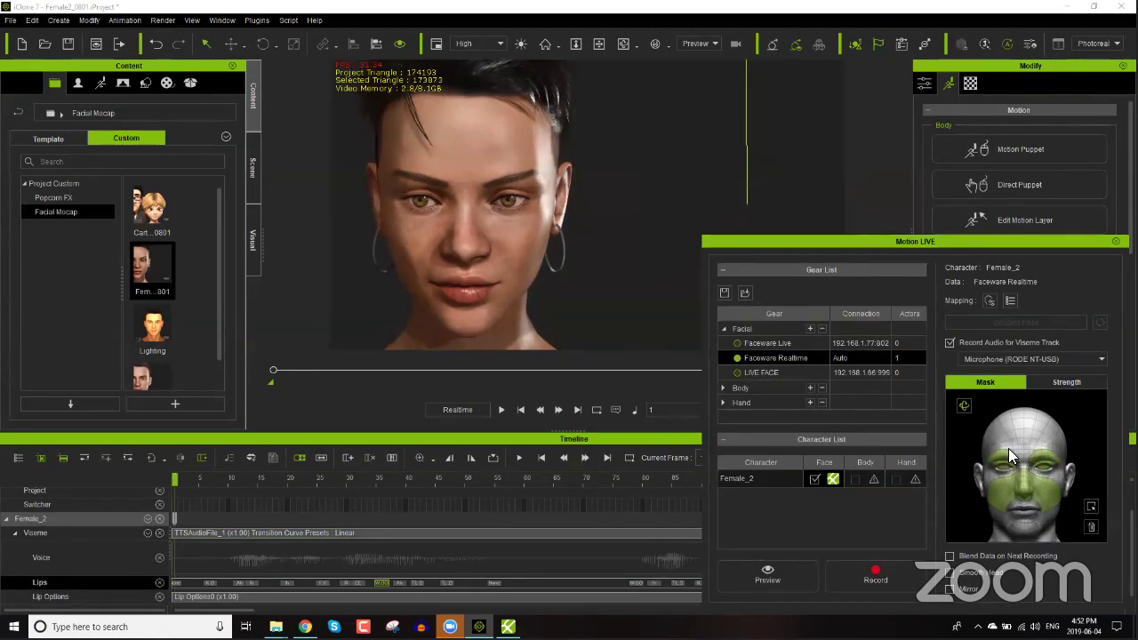
Step: Limit the facial capture mask to the eyes only and preview the live capture on Female_2
left_click(1091, 529)
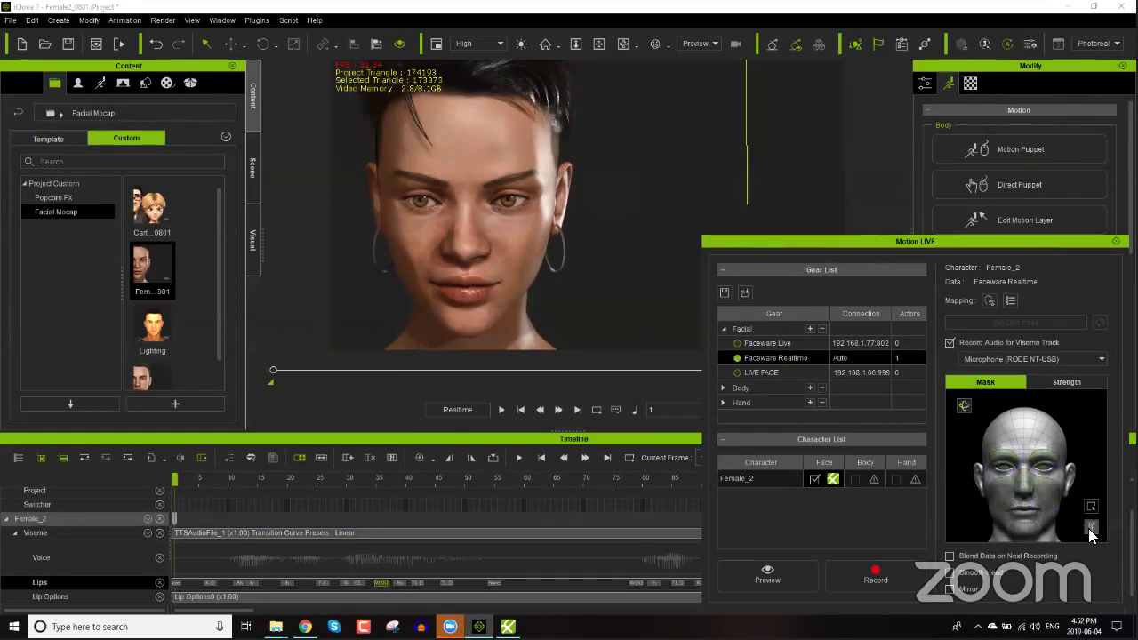
left_click(1044, 466)
left_click(780, 574)
key("space")
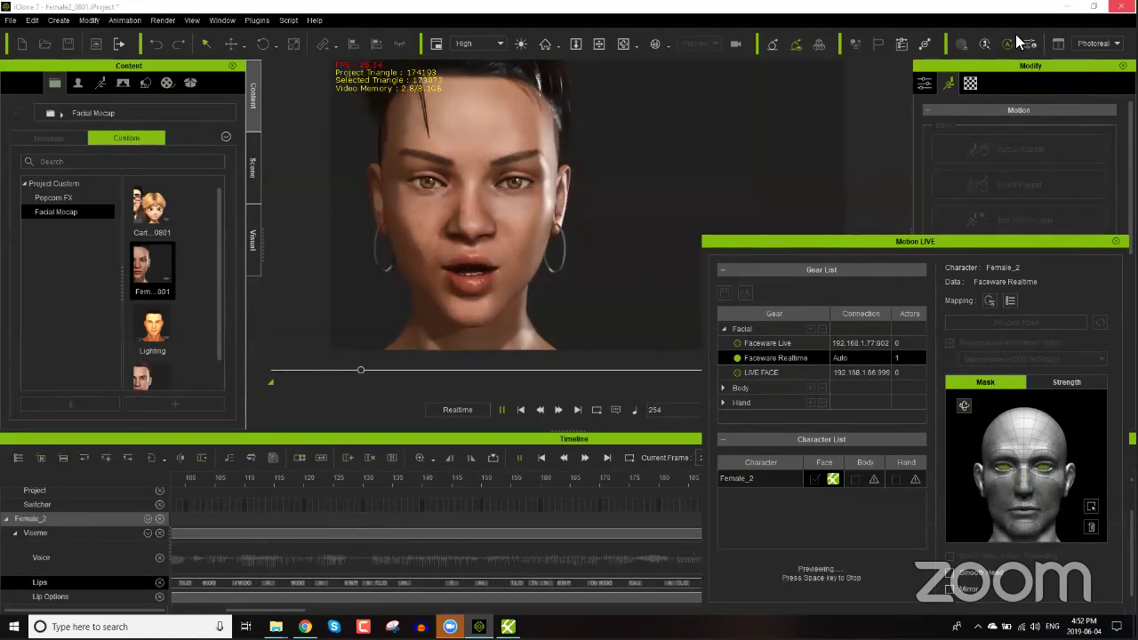
key("space")
Step: Recalibrate the face in the Faceware Realtime window beside the reduced iClone window, and close iClone's Modify panel to enlarge the viewport
left_click(1093, 6)
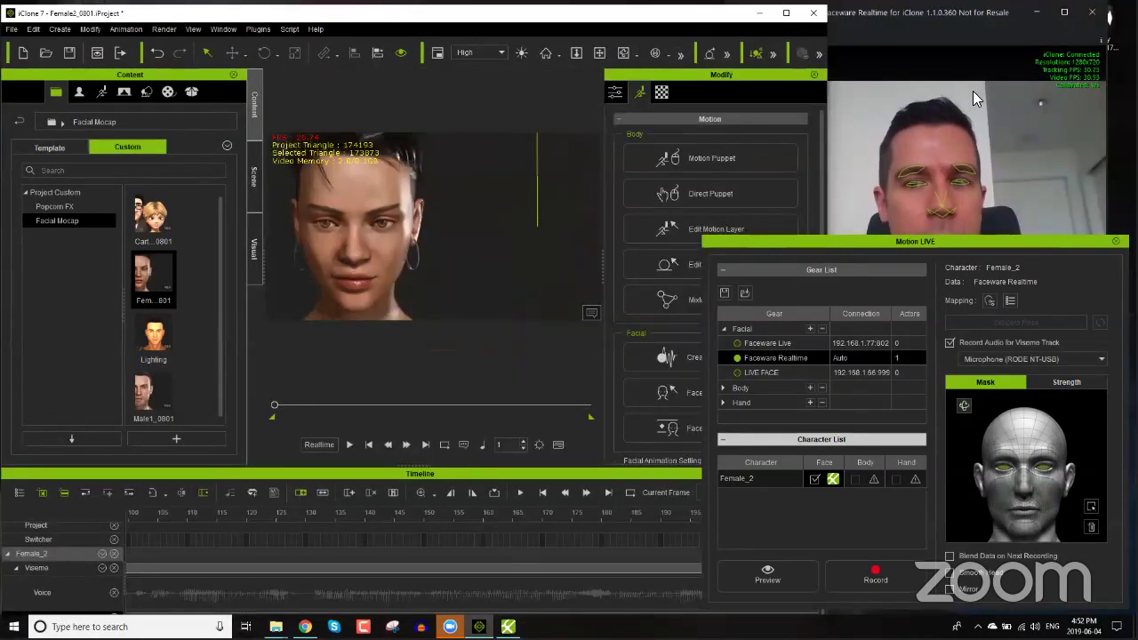
left_click(931, 121)
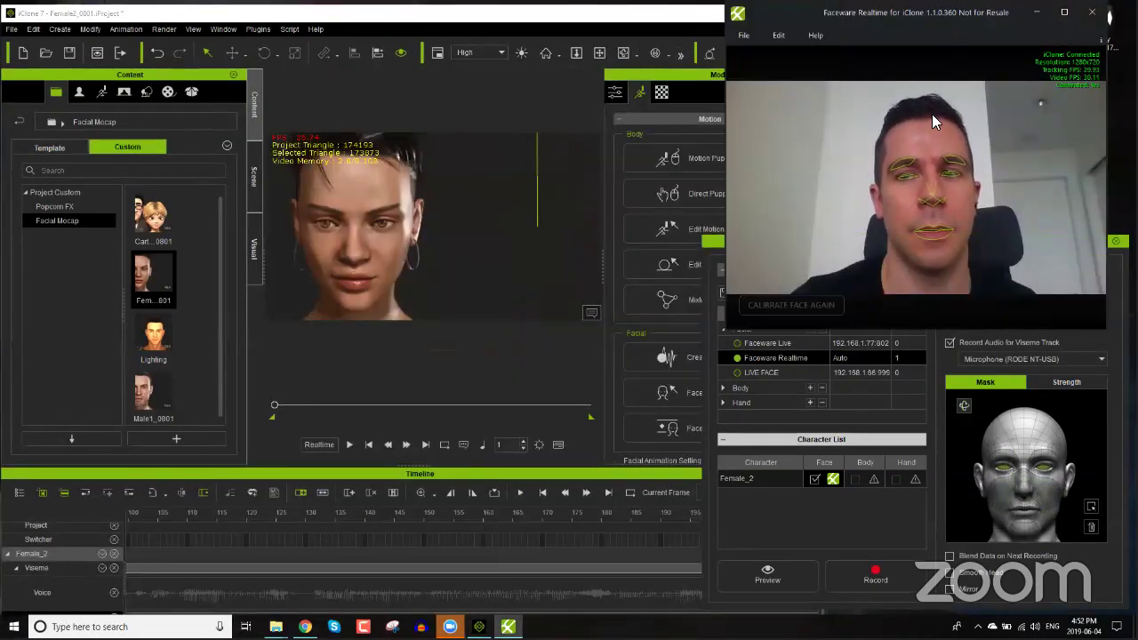
left_click(813, 305)
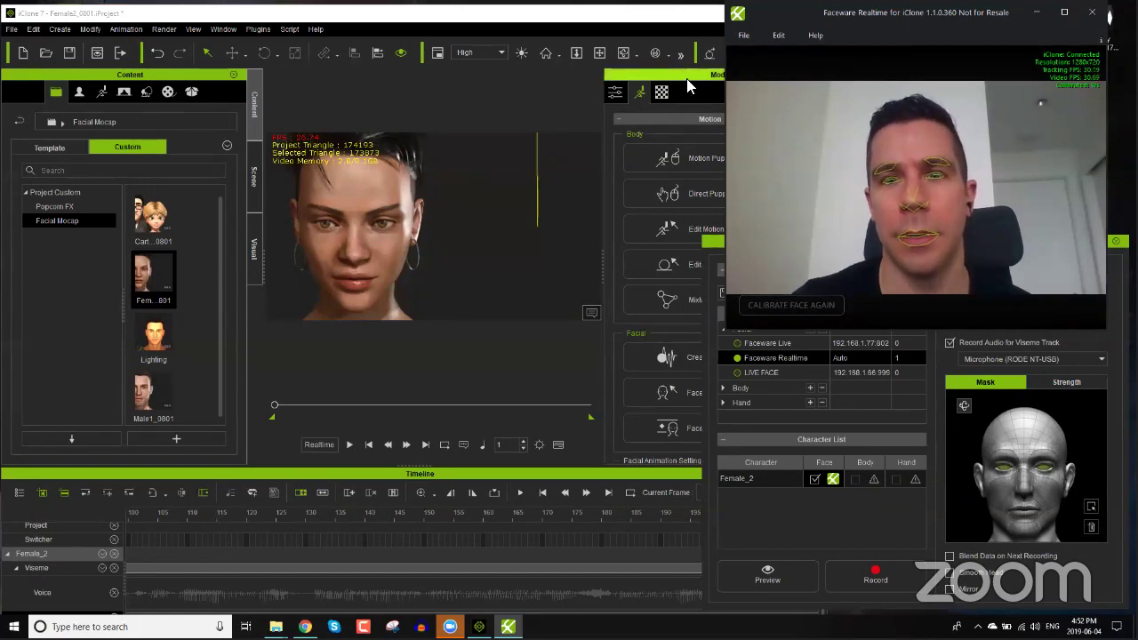
left_click(627, 75)
left_click(814, 76)
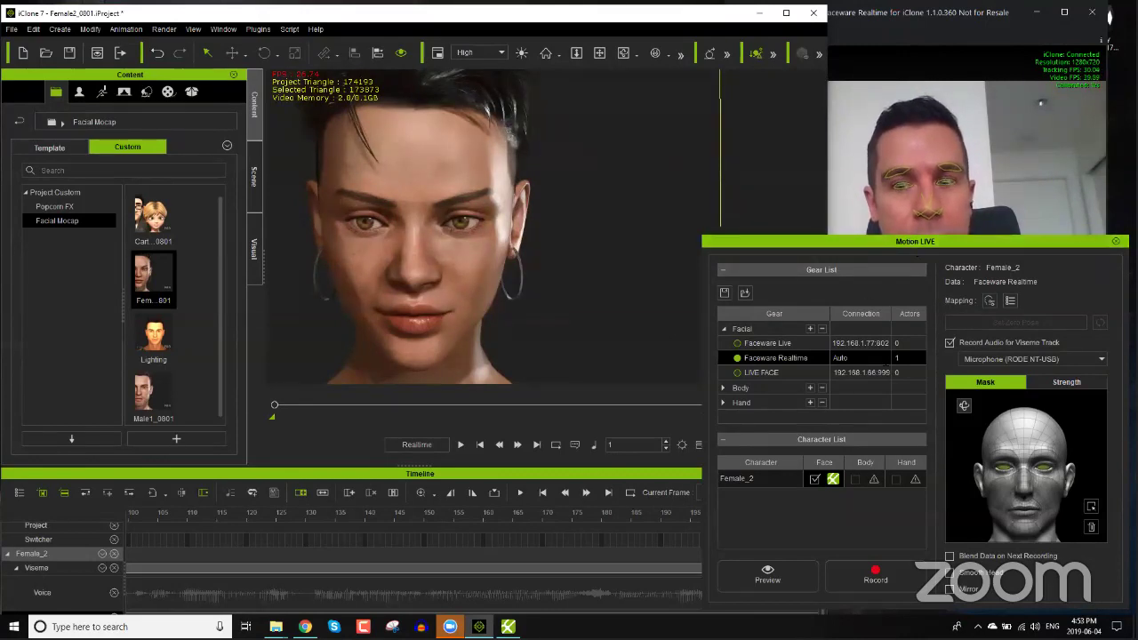
Step: Enable Blend Data on Next Recording and preview the eye capture over the existing animation
left_click(983, 557)
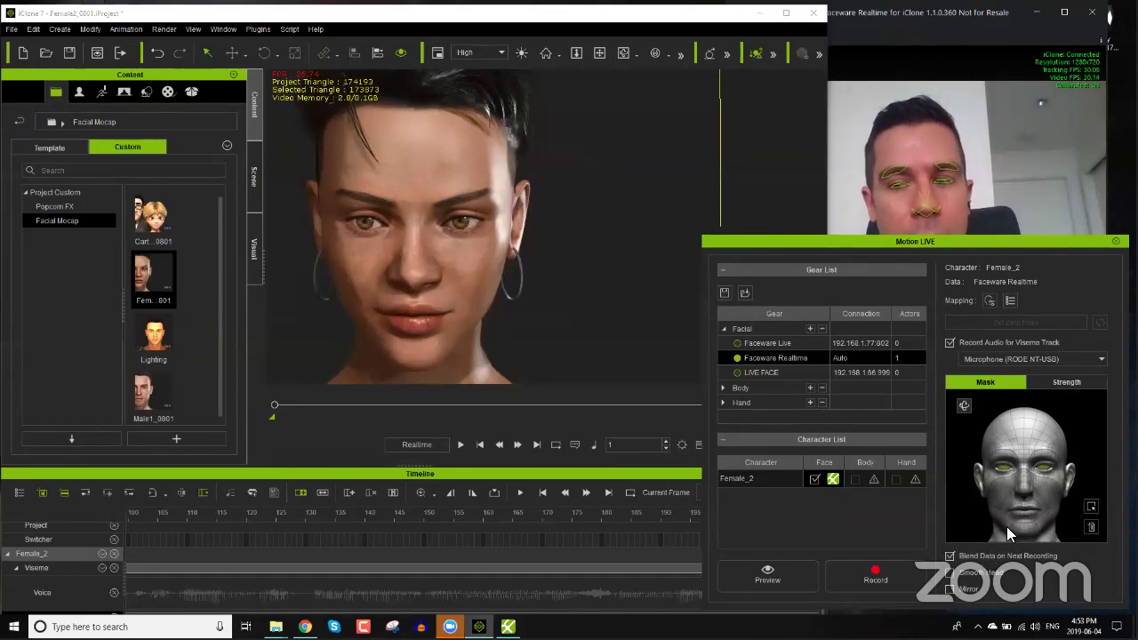
left_click(787, 564)
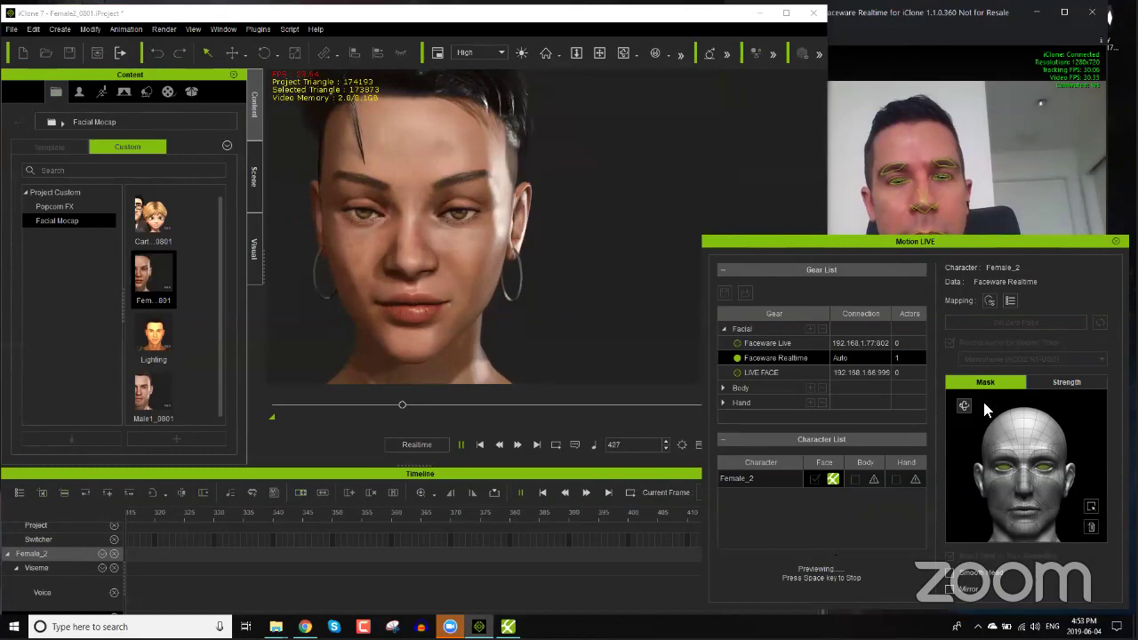
key("space")
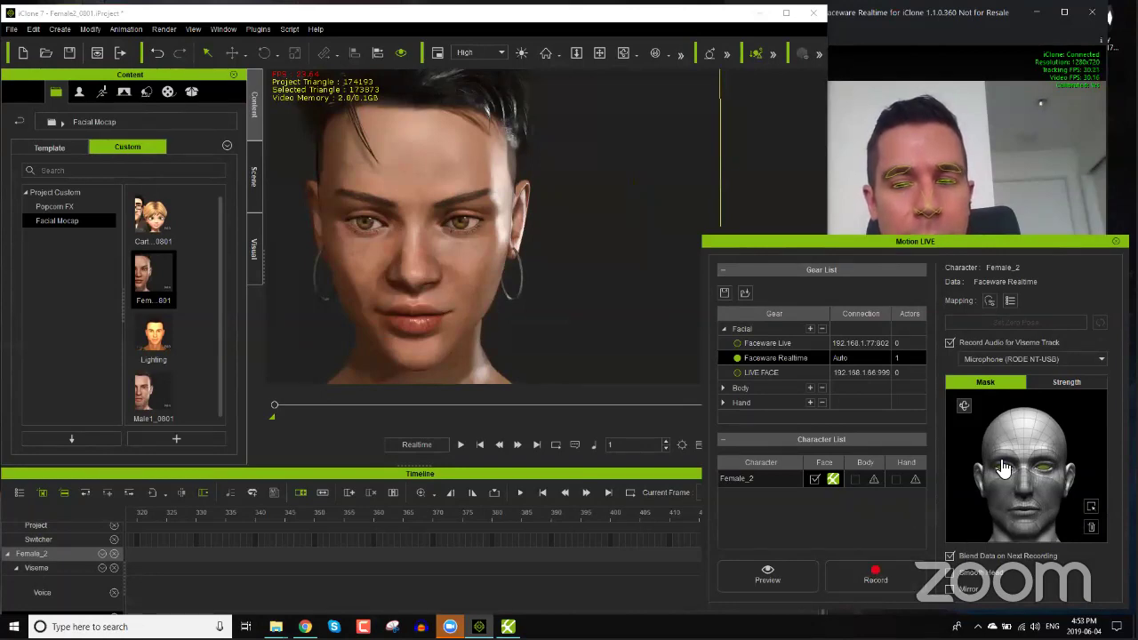
Step: Record the live eye motion onto Female_2 up to about frame 390 and return to the first frame
left_click(877, 578)
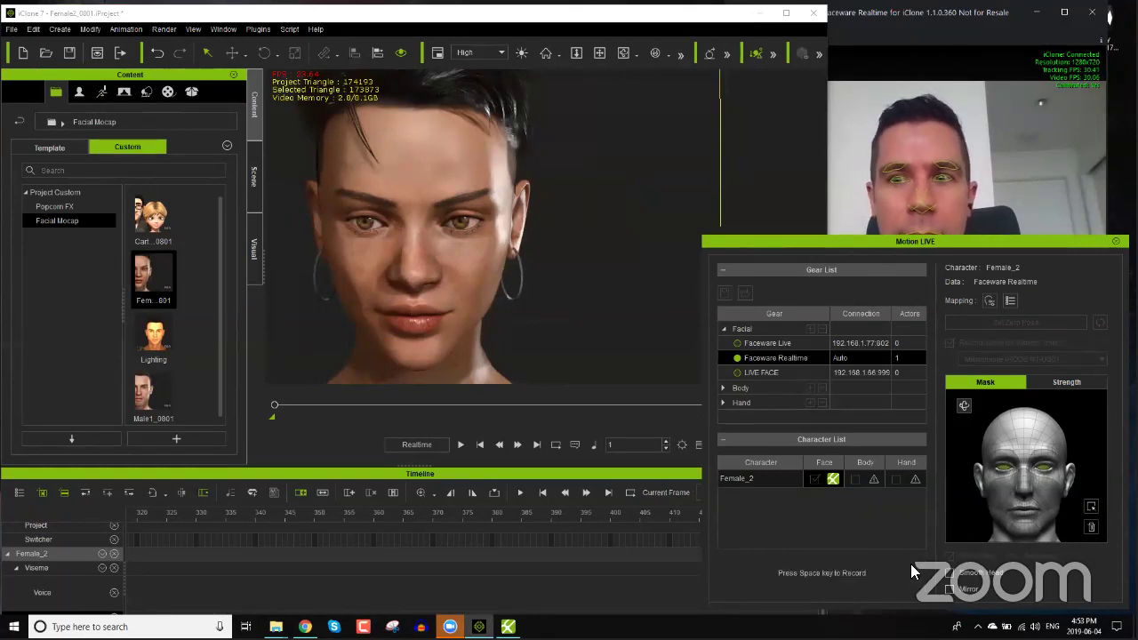
key("space")
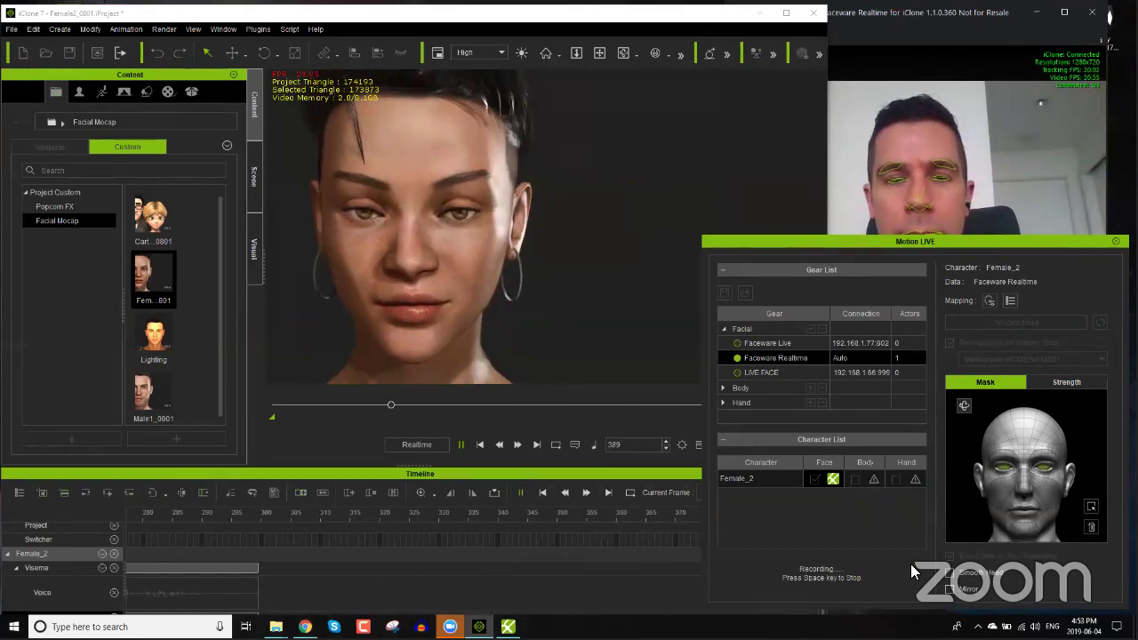
key("space")
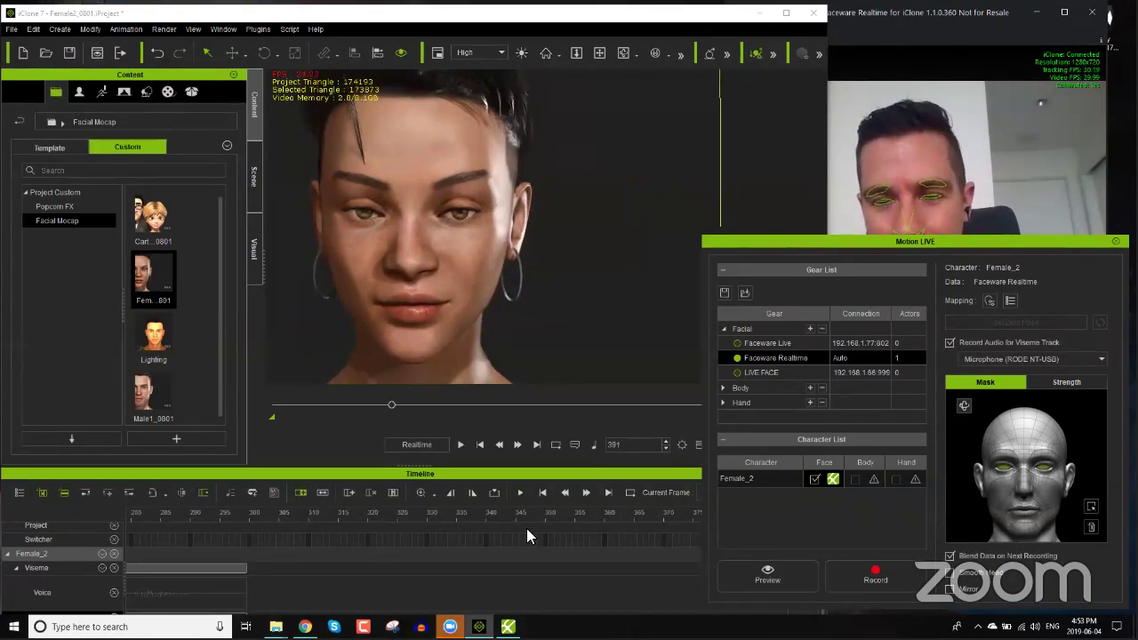
left_click(479, 444)
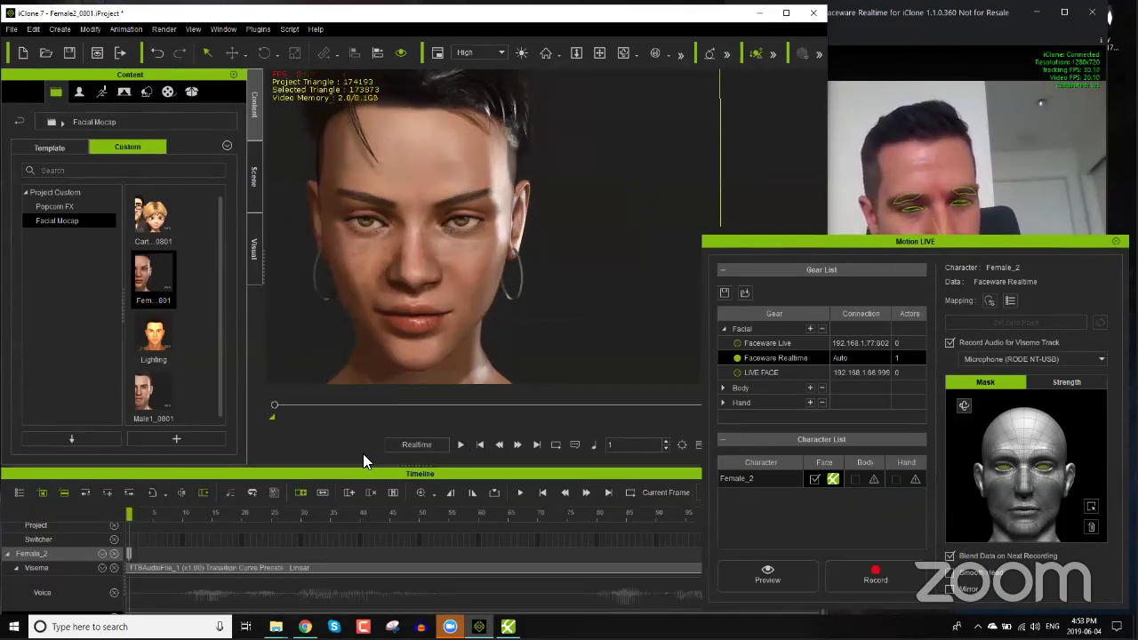
Step: Play back the recorded eye motion on Female_2 and return to the first frame
left_click(460, 444)
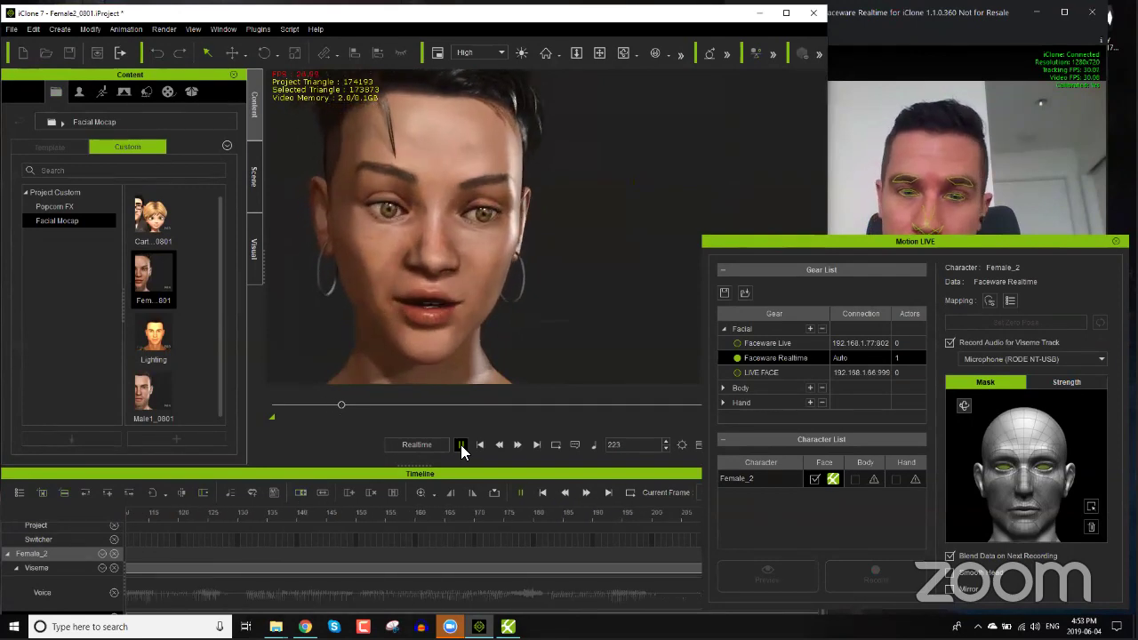
left_click(461, 444)
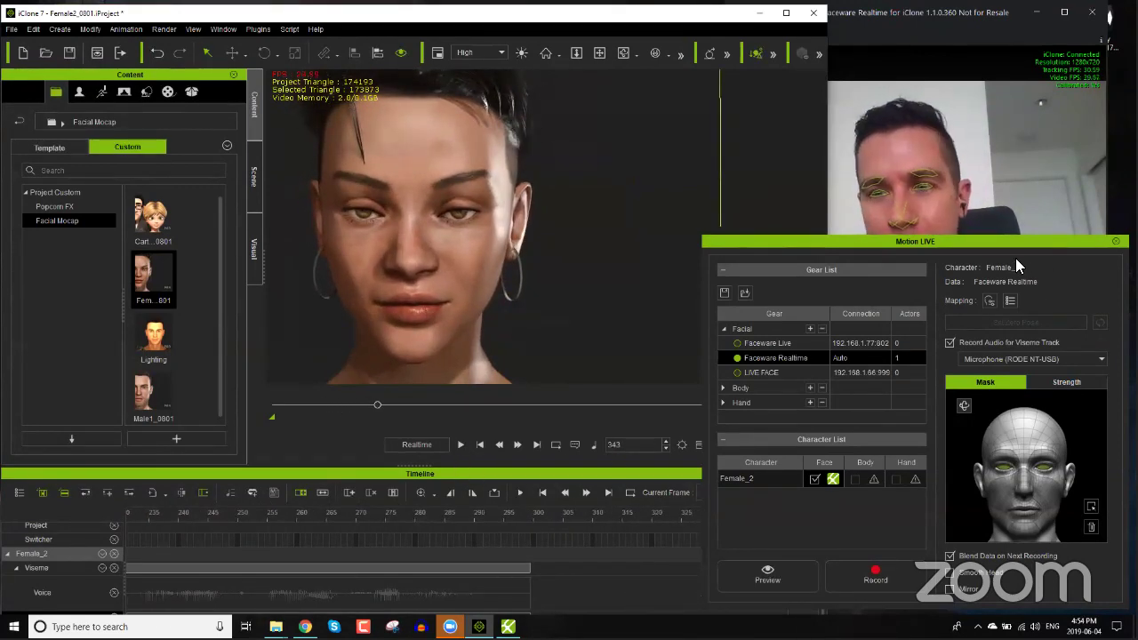
left_click(1116, 241)
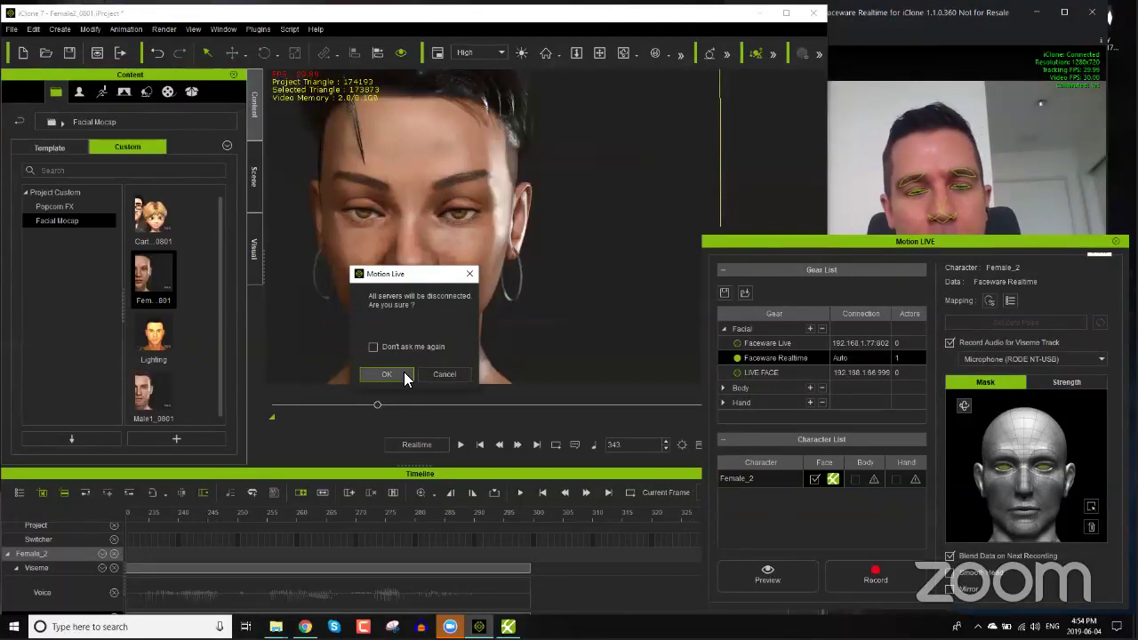
left_click(444, 374)
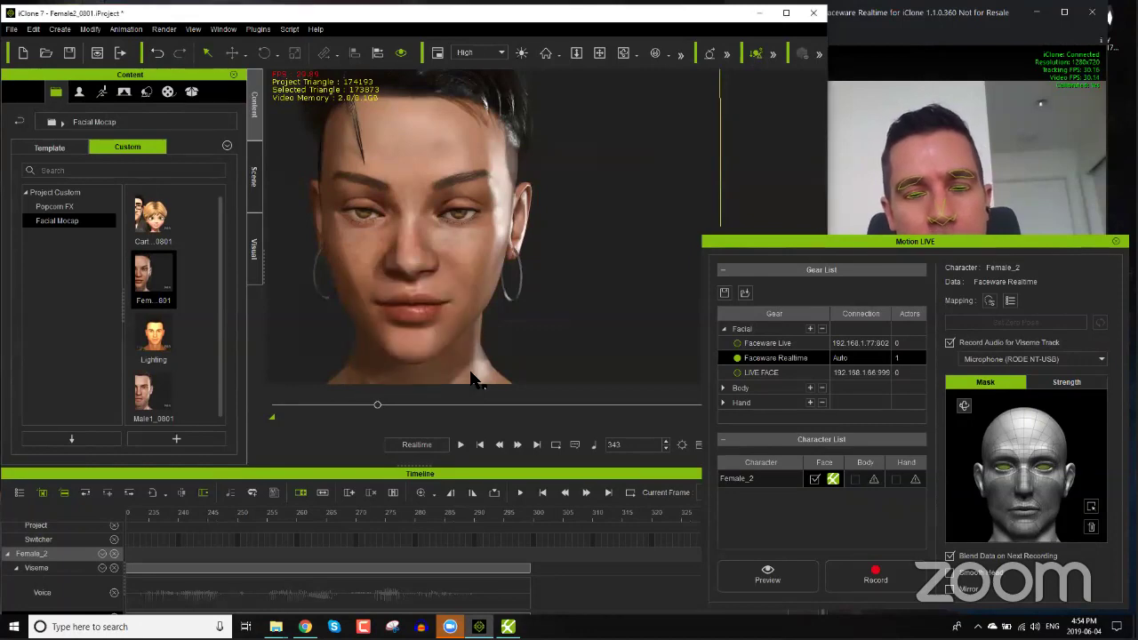
left_click(479, 445)
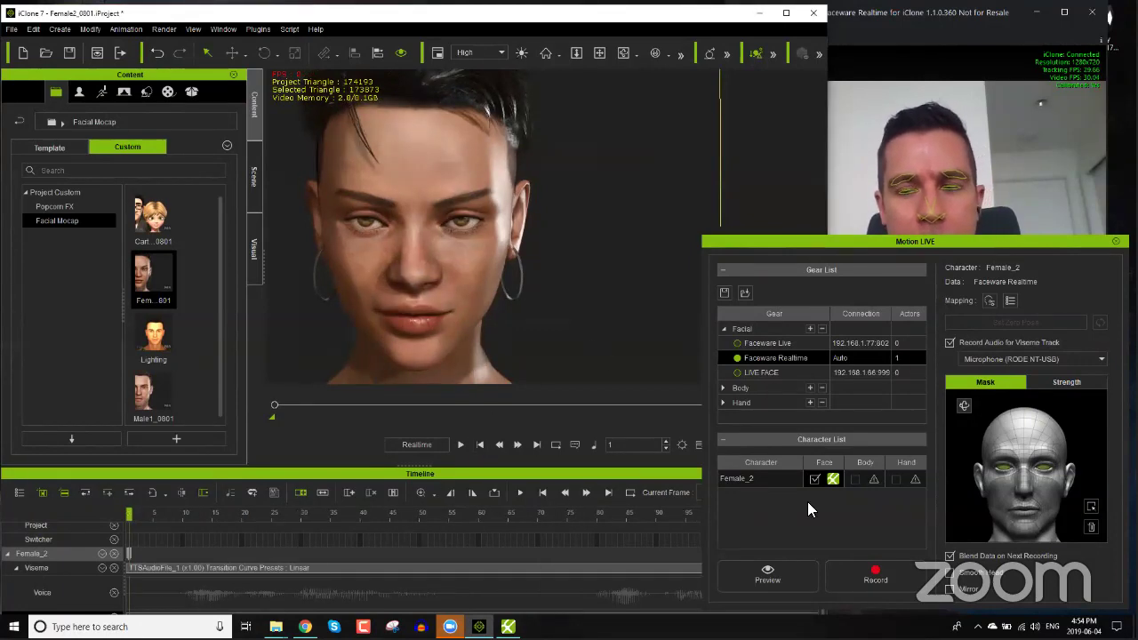
Step: Preview the live eye capture over the animation, play the result back, and include the eyebrows in the facial mask
left_click(766, 576)
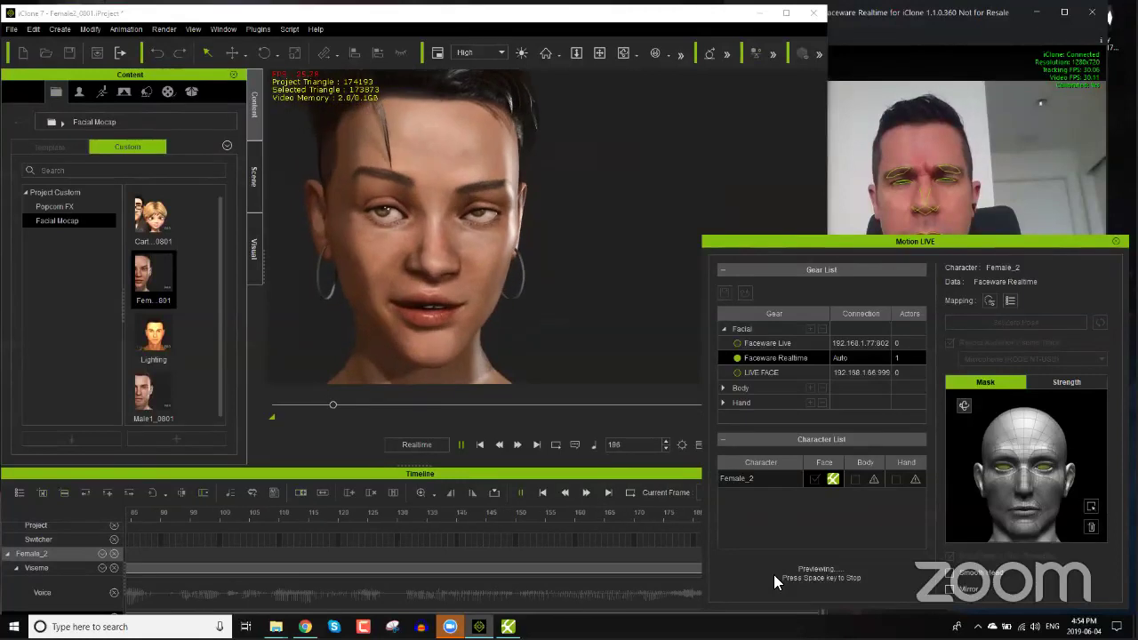
key("space")
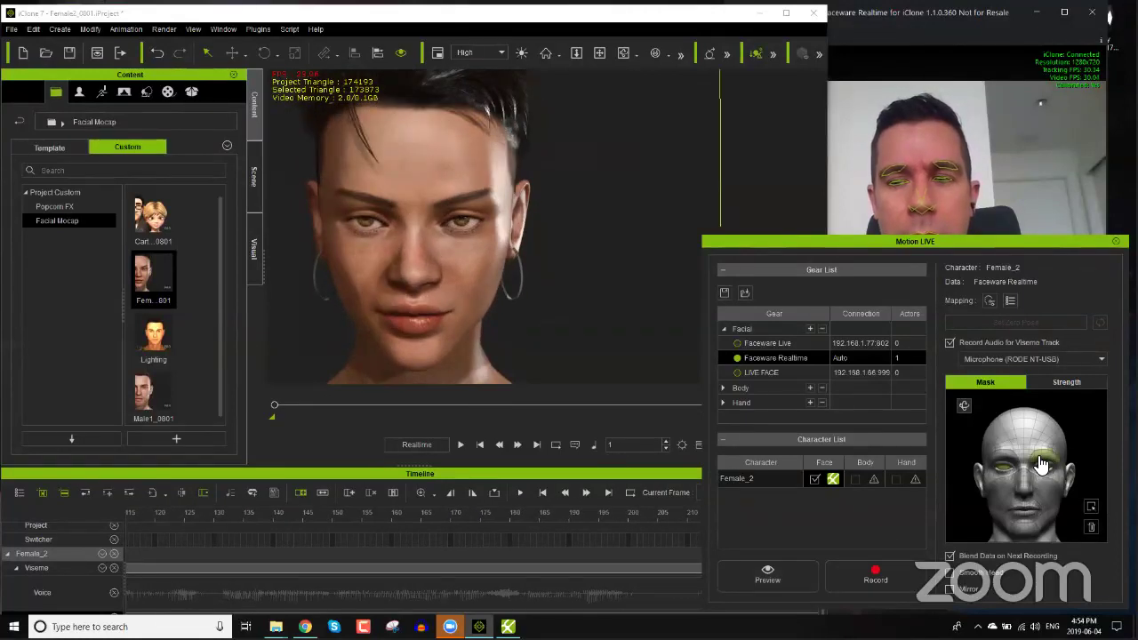
key("space")
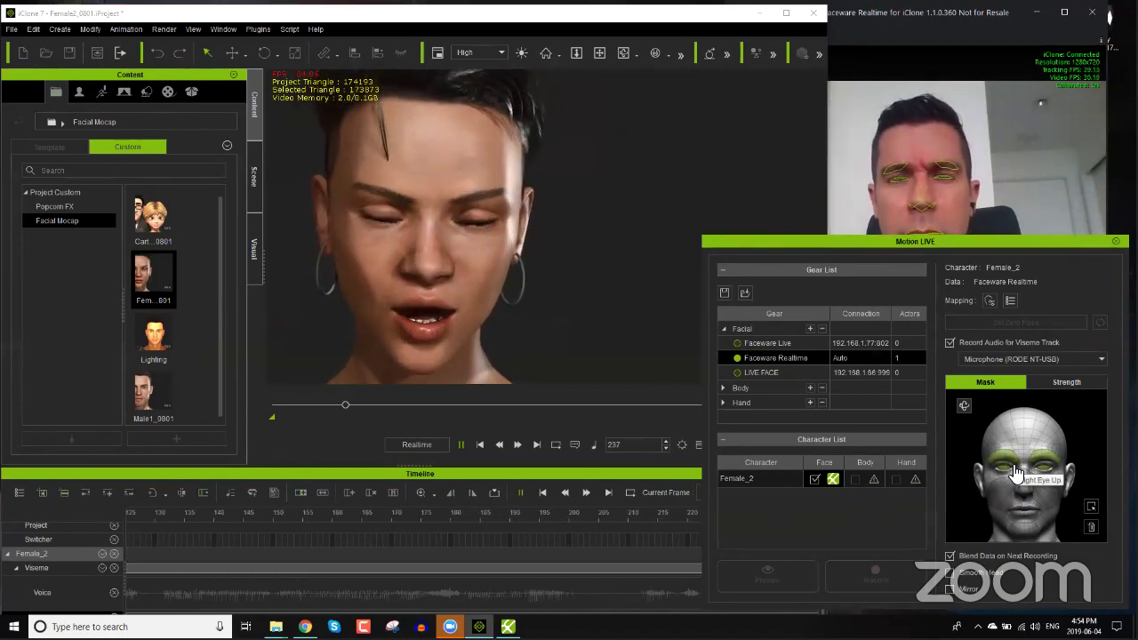
key("space")
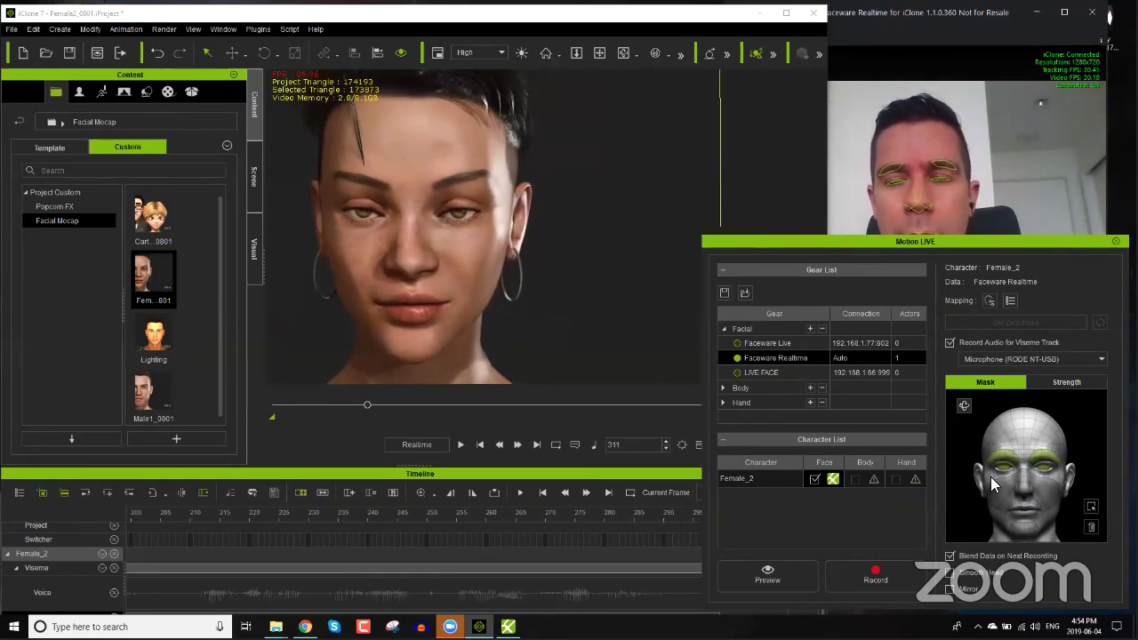
Step: Set the capture strength to 140 for Brow and about 100 for Mouth, and limit the facial mask to the eyebrows only
left_click(1059, 384)
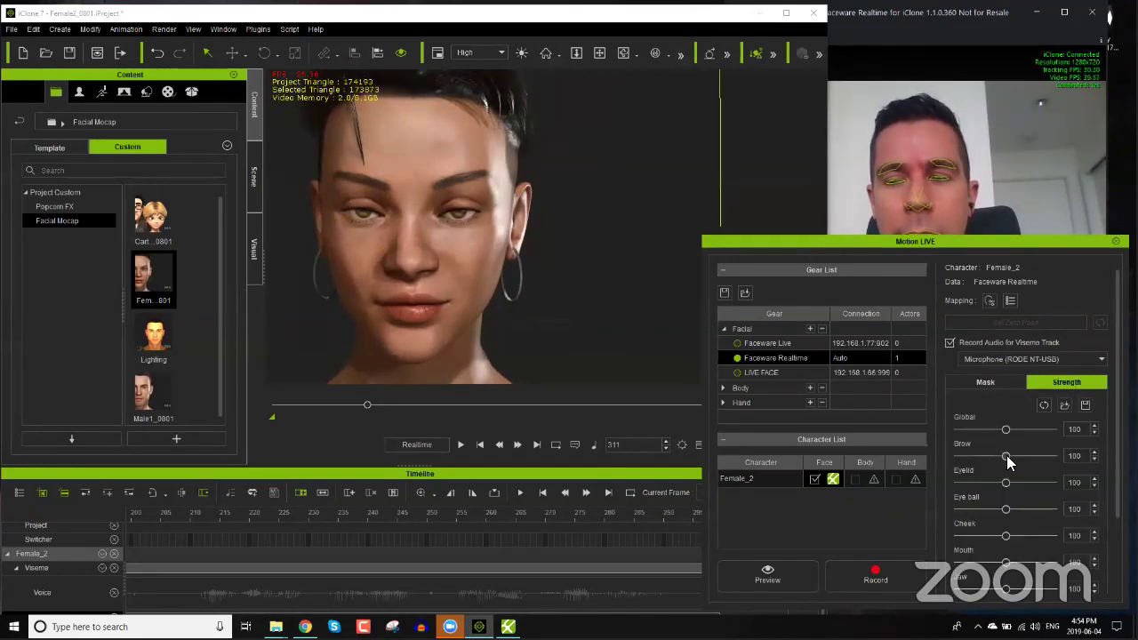
left_click_drag(1006, 456, 1022, 455)
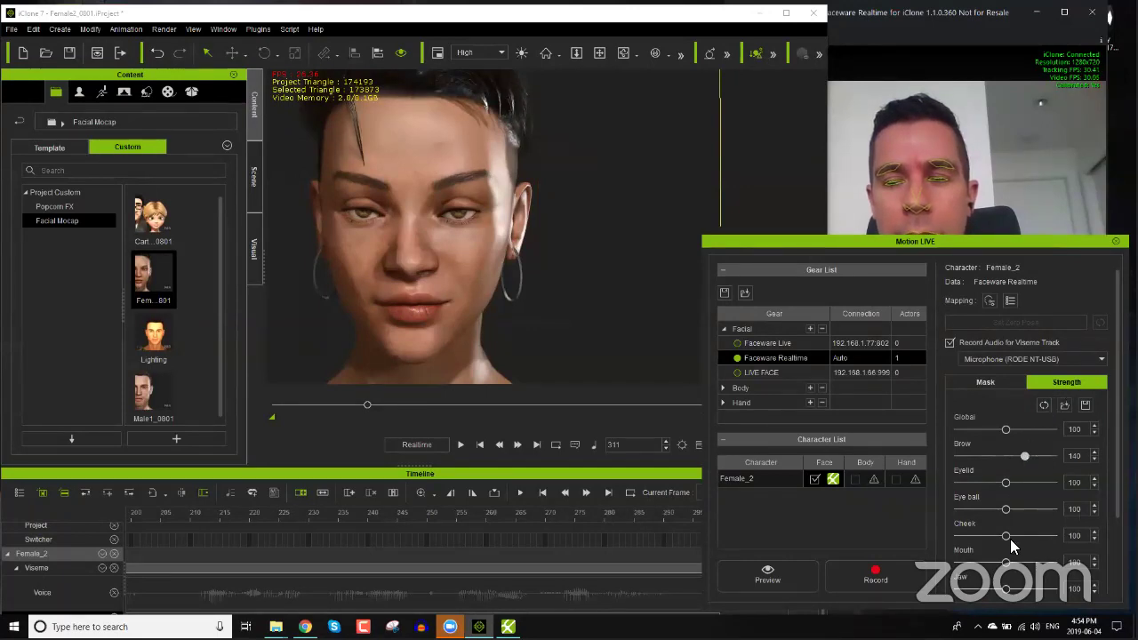
scroll(1018, 515, "down", 5)
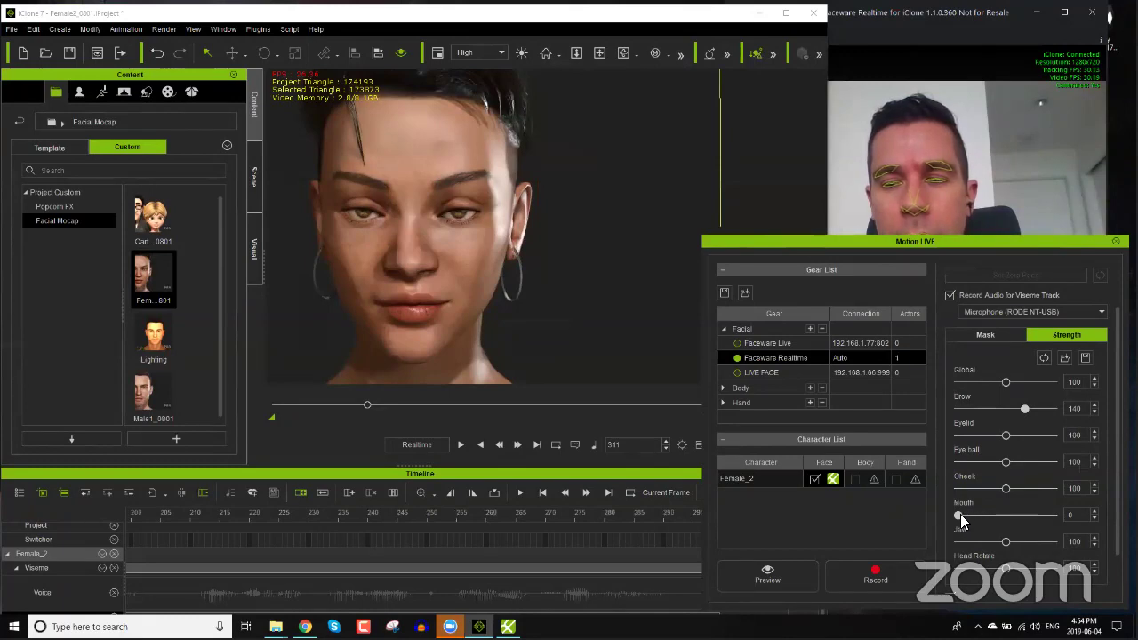
left_click_drag(960, 516, 1009, 517)
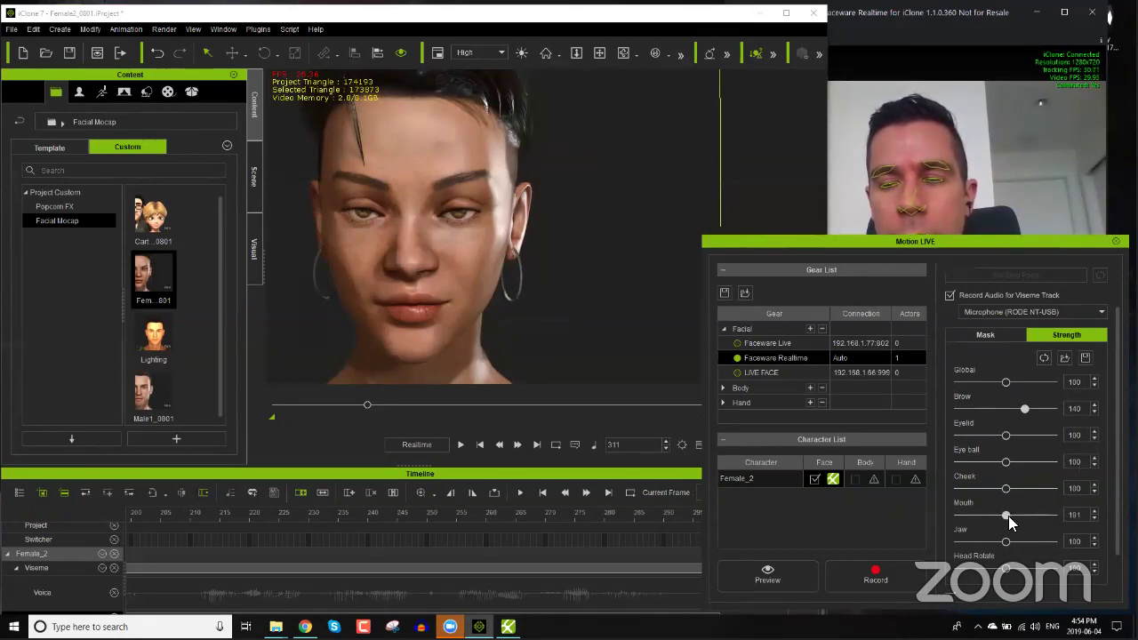
left_click(996, 337)
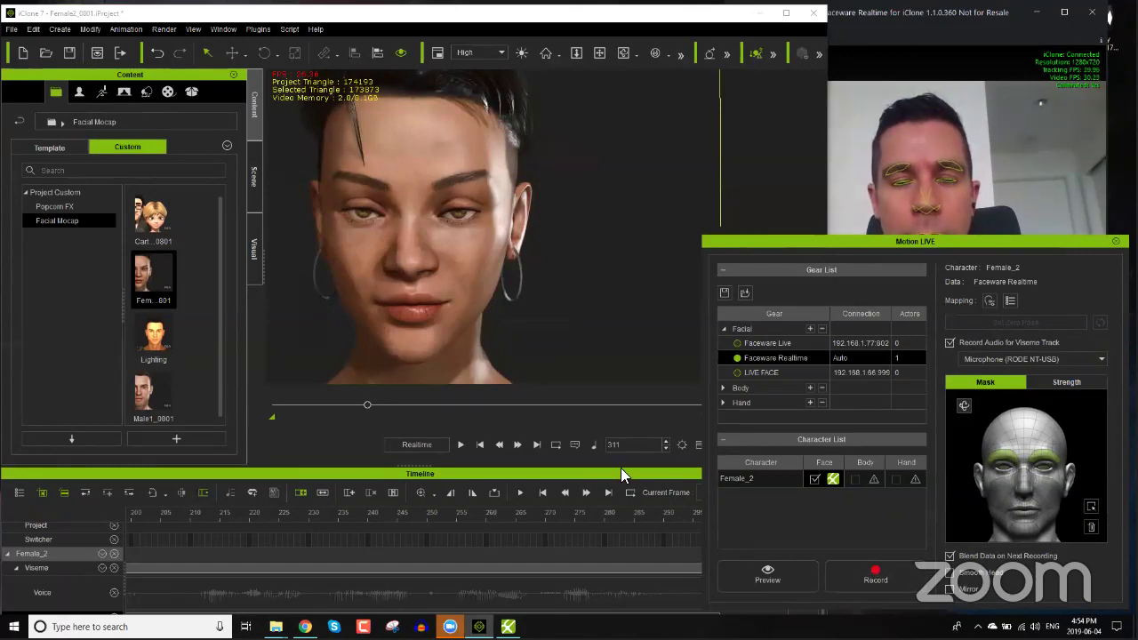
Step: Record the live eyebrow motion onto Female_2 from the first frame to about frame 367
left_click(481, 443)
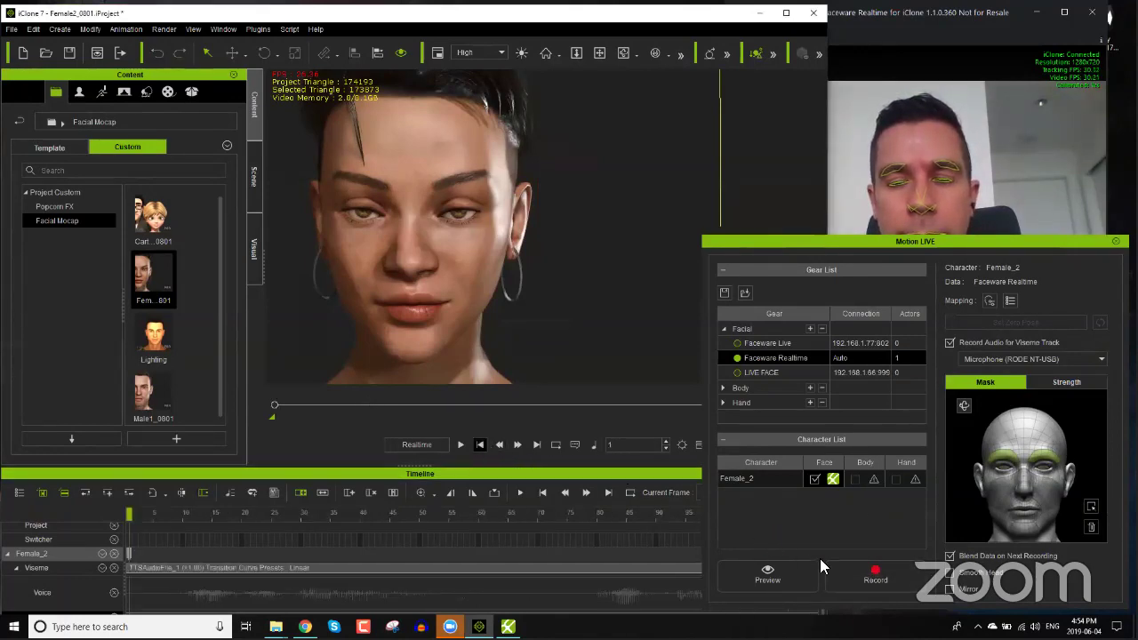
left_click(869, 571)
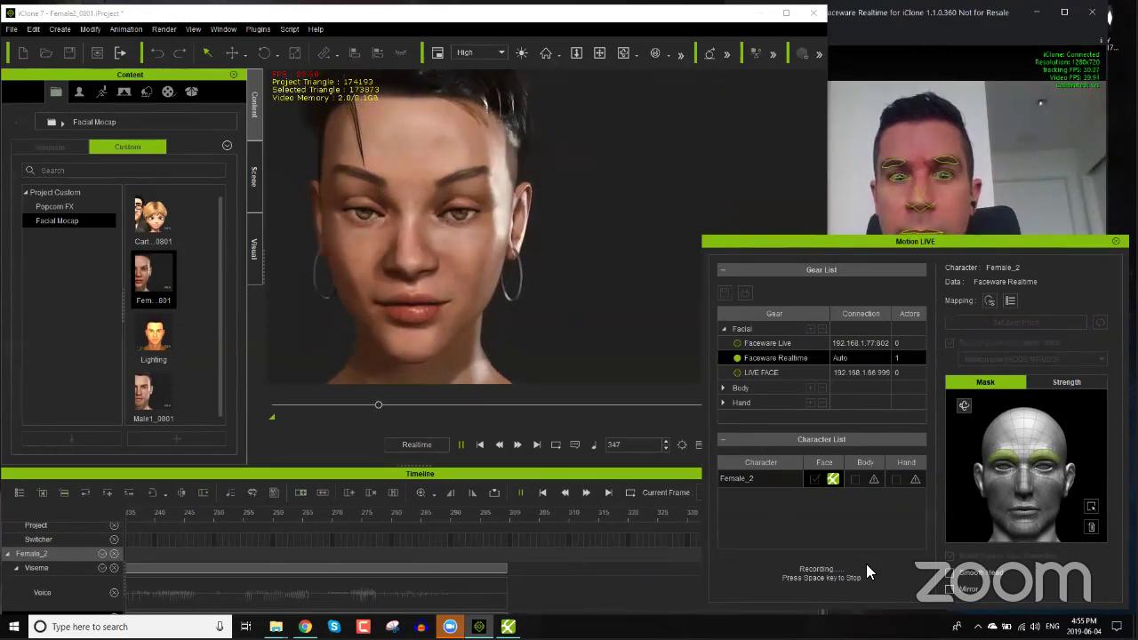
left_click(865, 563)
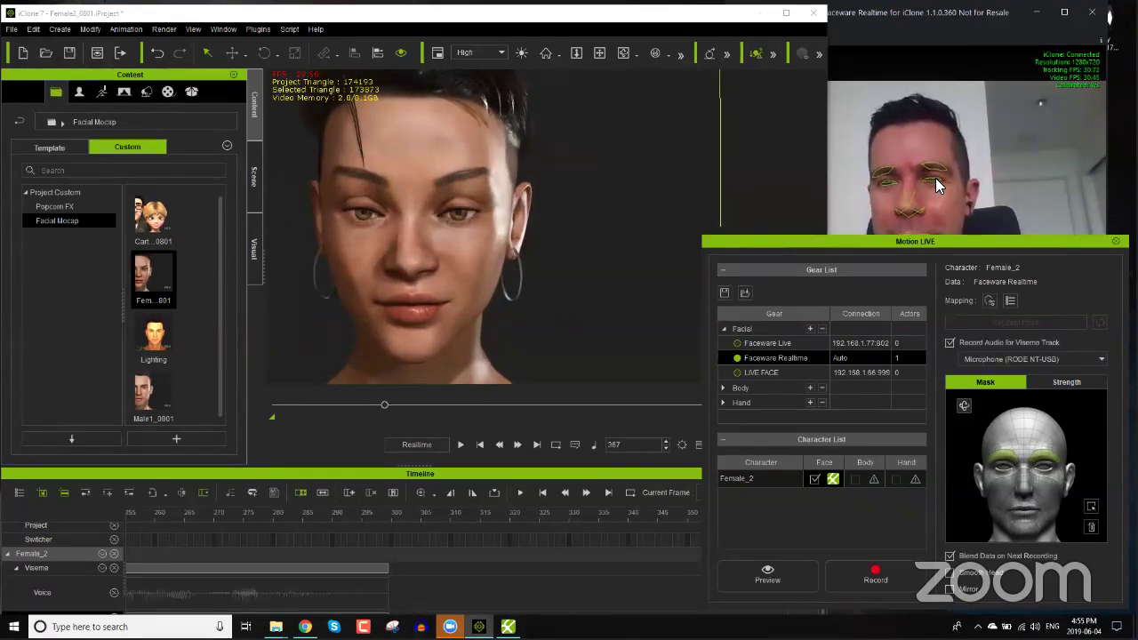
Step: Scrub the new brow recording from the start to frame 82 and close Motion LIVE, disconnecting all servers
left_click(475, 445)
left_click_drag(160, 516, 608, 500)
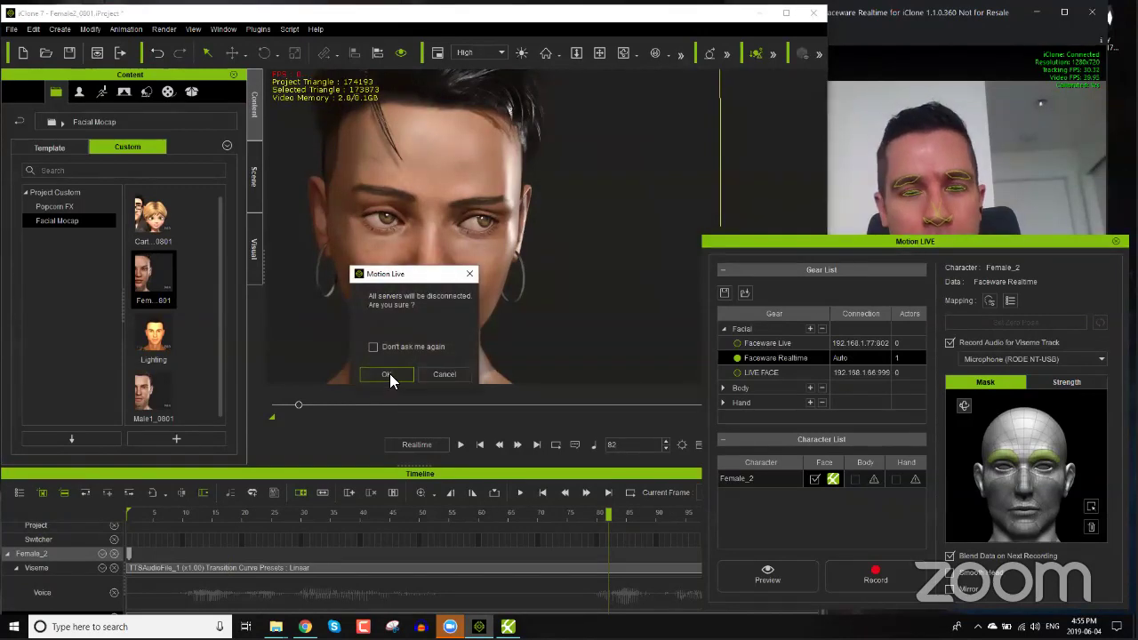
left_click(382, 375)
Step: Play the blended face animation back from the beginning, scrub through the squinting section, and stop at frame 238
left_click_drag(192, 513, 107, 512)
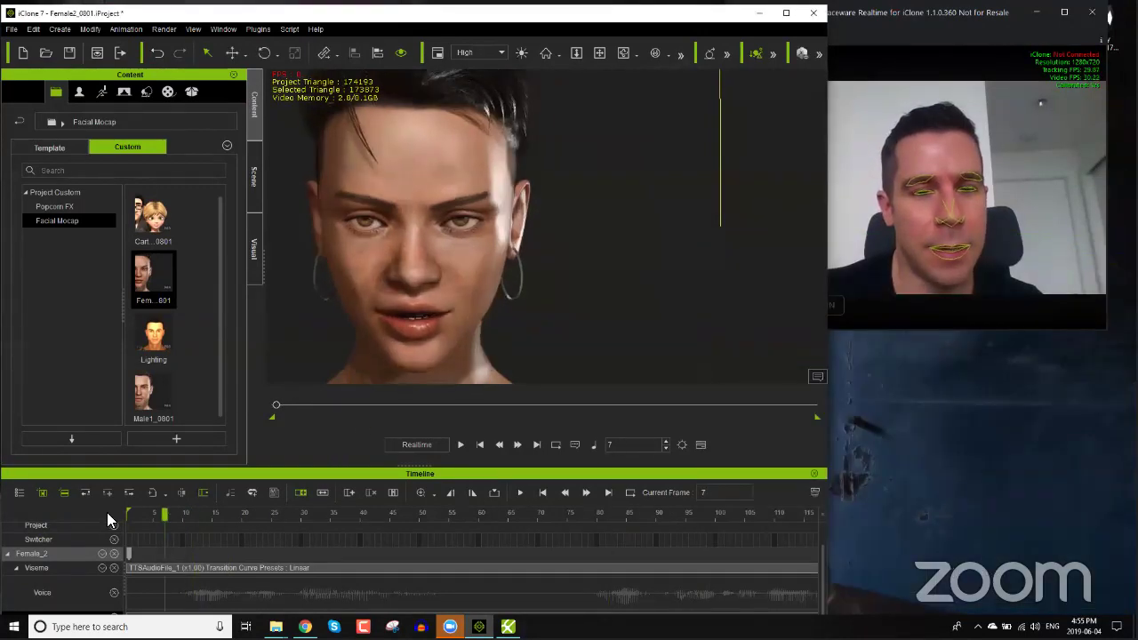
key("space")
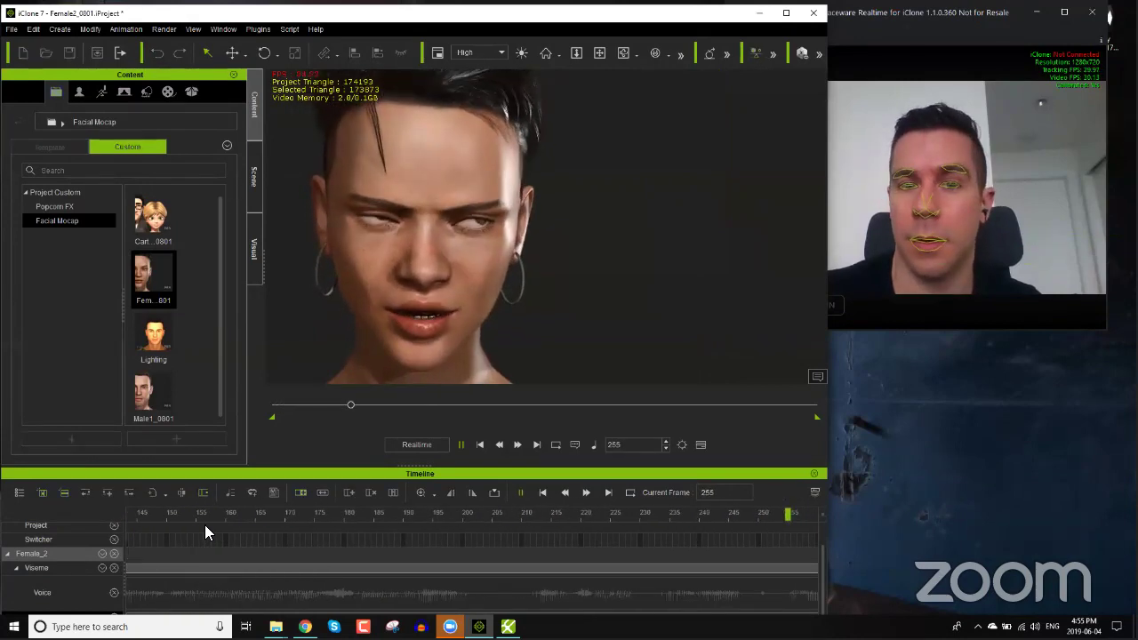
left_click(408, 511)
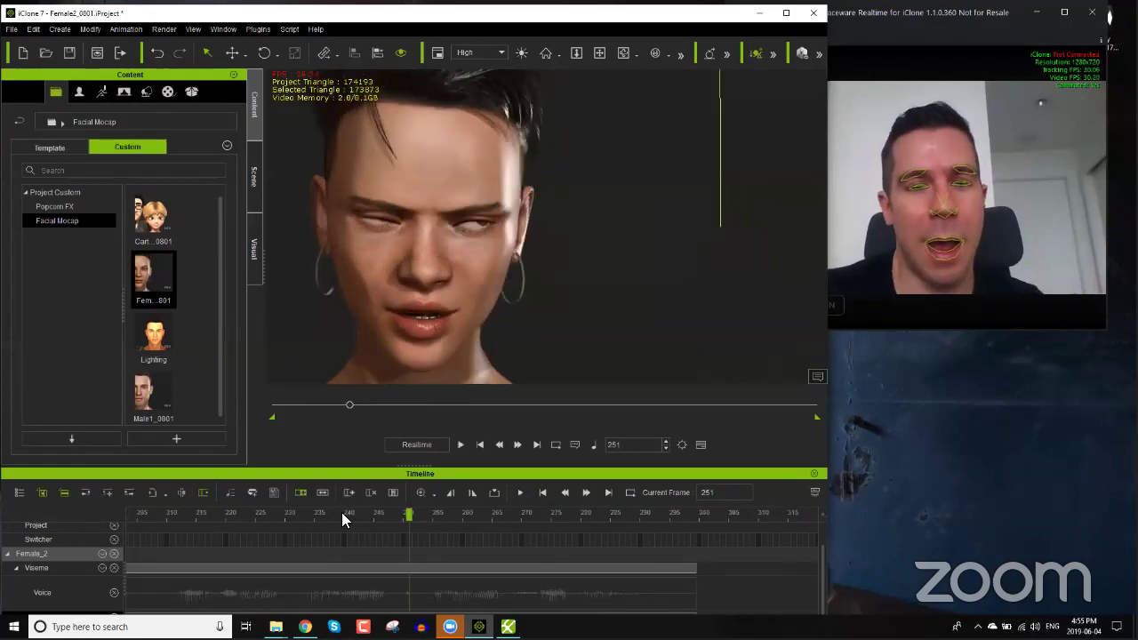
left_click_drag(274, 513, 335, 514)
left_click(424, 508)
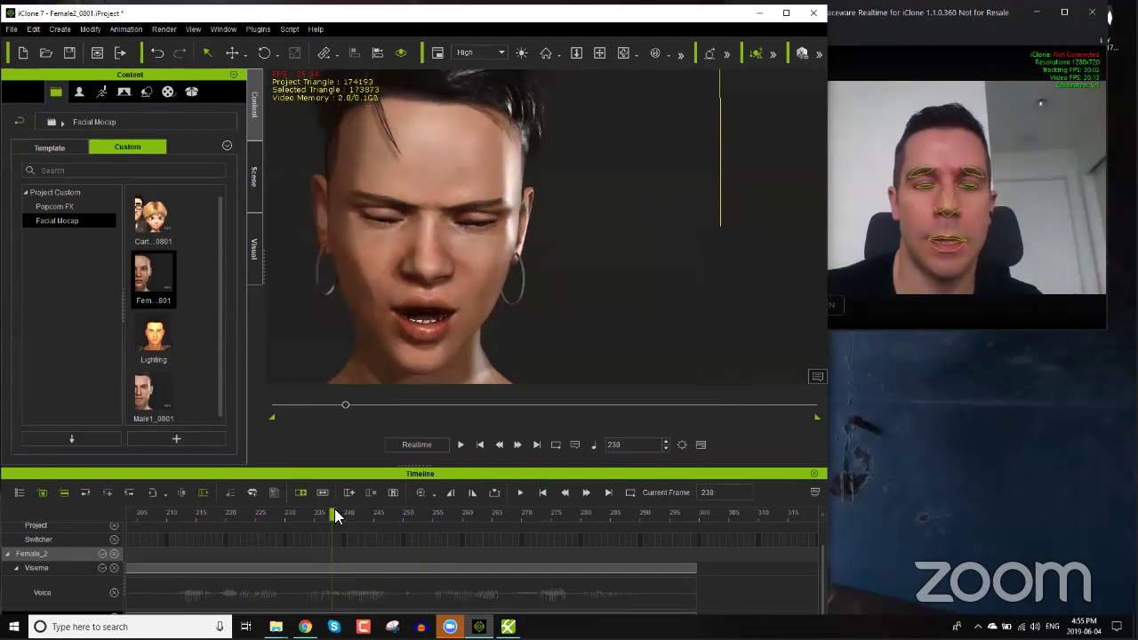
Step: Open the Modify panel and Female_2's Face Key editor in Muscle mode, with all facial features deselected
left_click(230, 32)
left_click(265, 126)
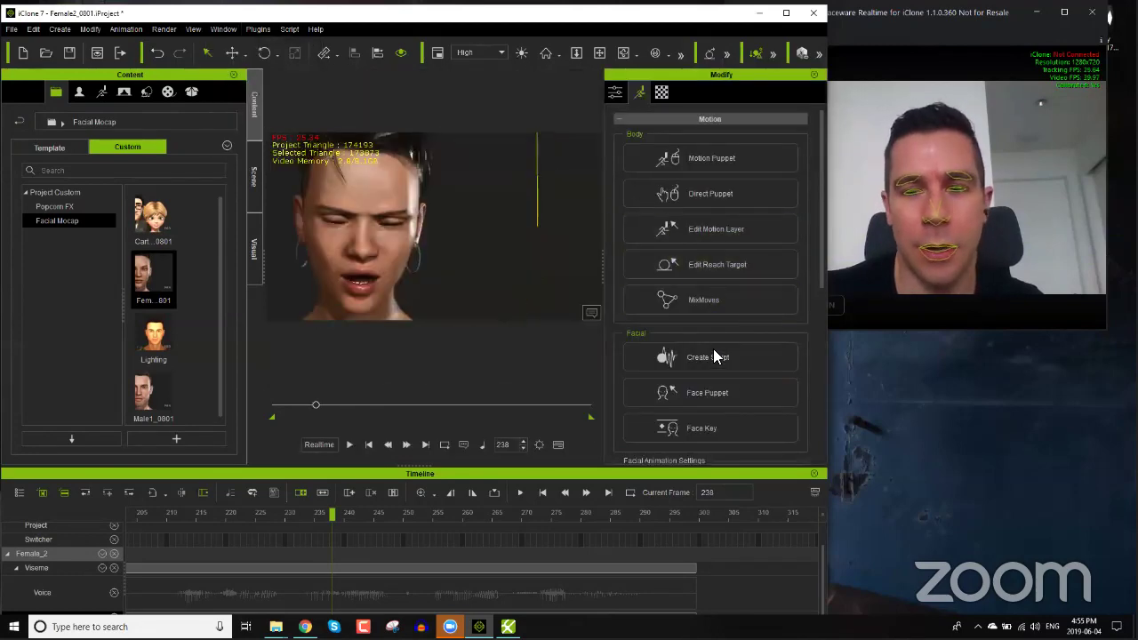
left_click(717, 423)
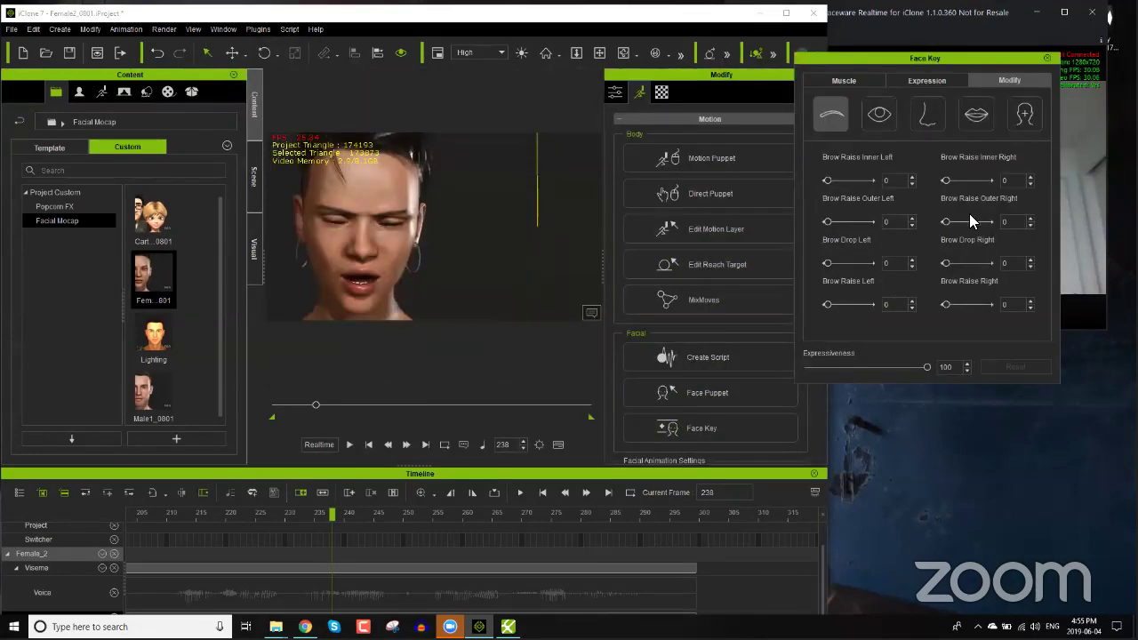
left_click(864, 78)
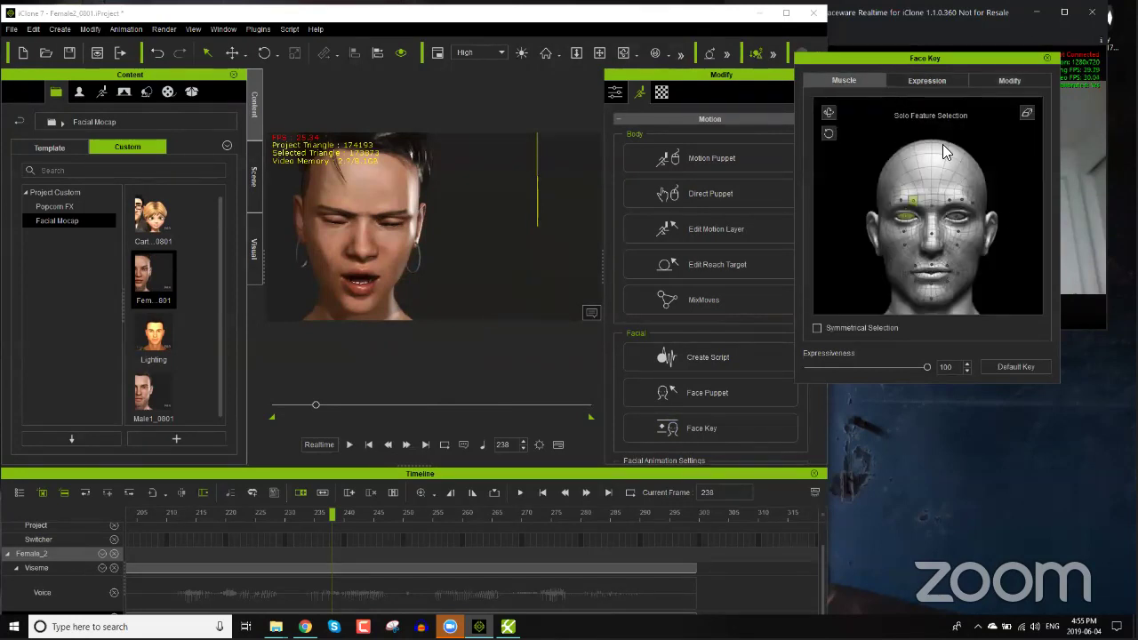
left_click(1023, 116)
Step: Set a face key at frame 242 and re-pose both eyes and eyelids with Muscle controls at frame 262
left_click_drag(329, 515, 365, 513)
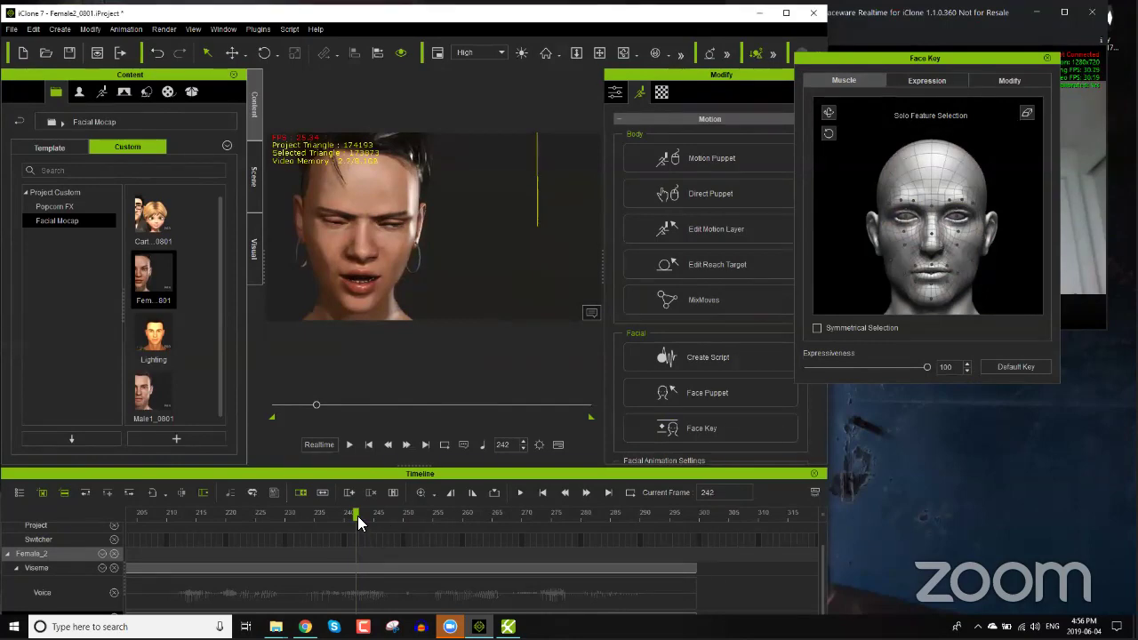
left_click_drag(357, 515, 474, 500)
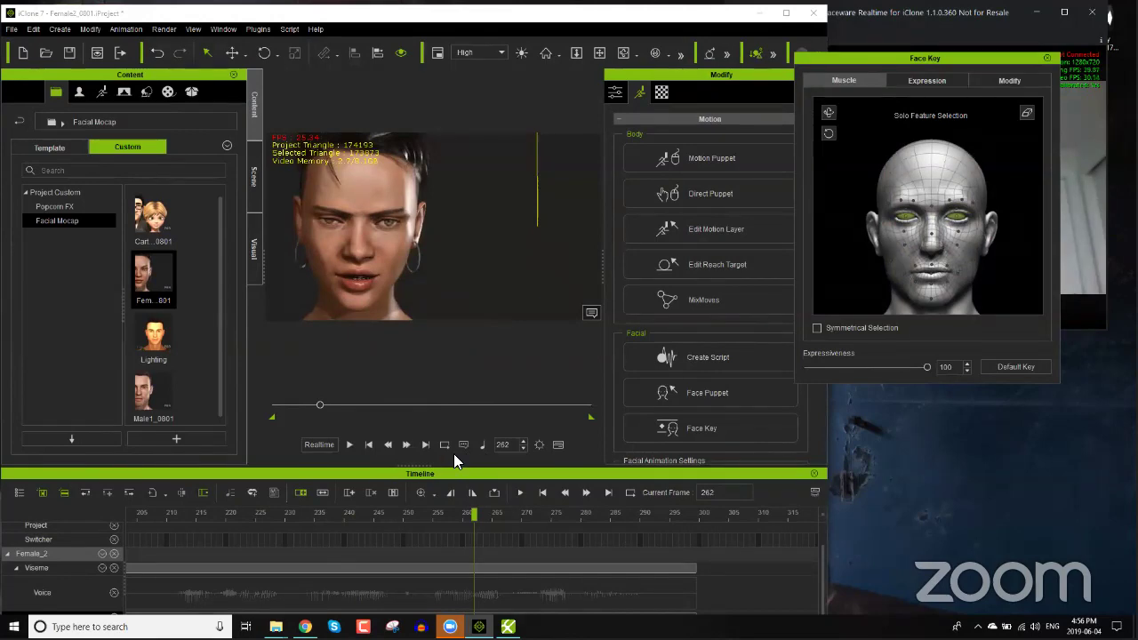
left_click(1024, 114)
left_click(965, 217)
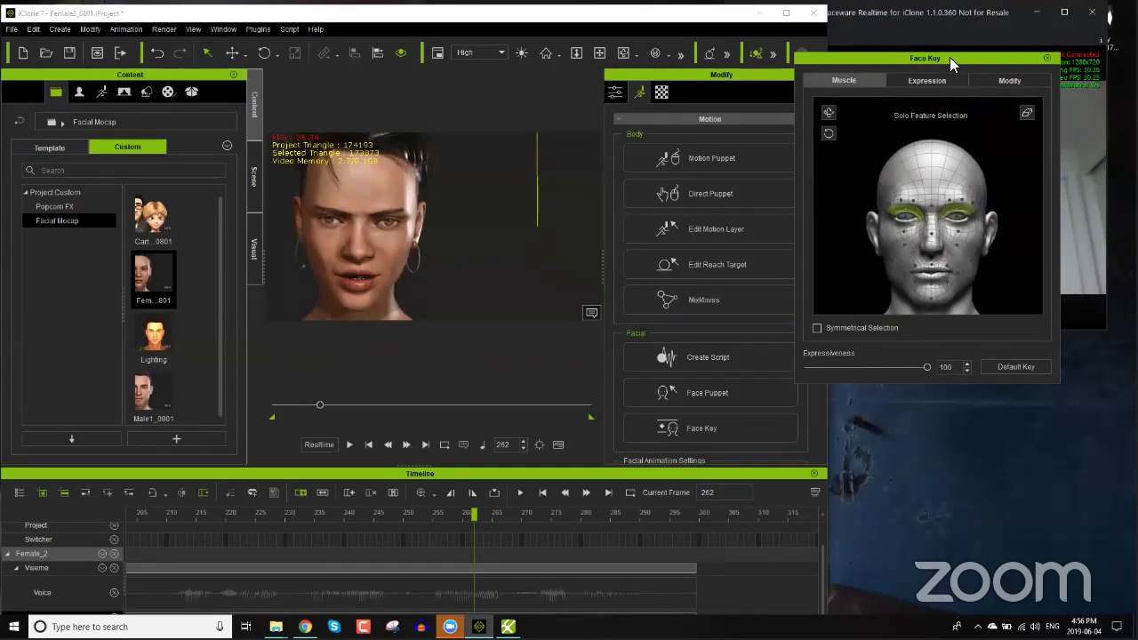
Step: Clear the facial feature selection, select both eyebrows, and raise them at frame 262
left_click(1025, 114)
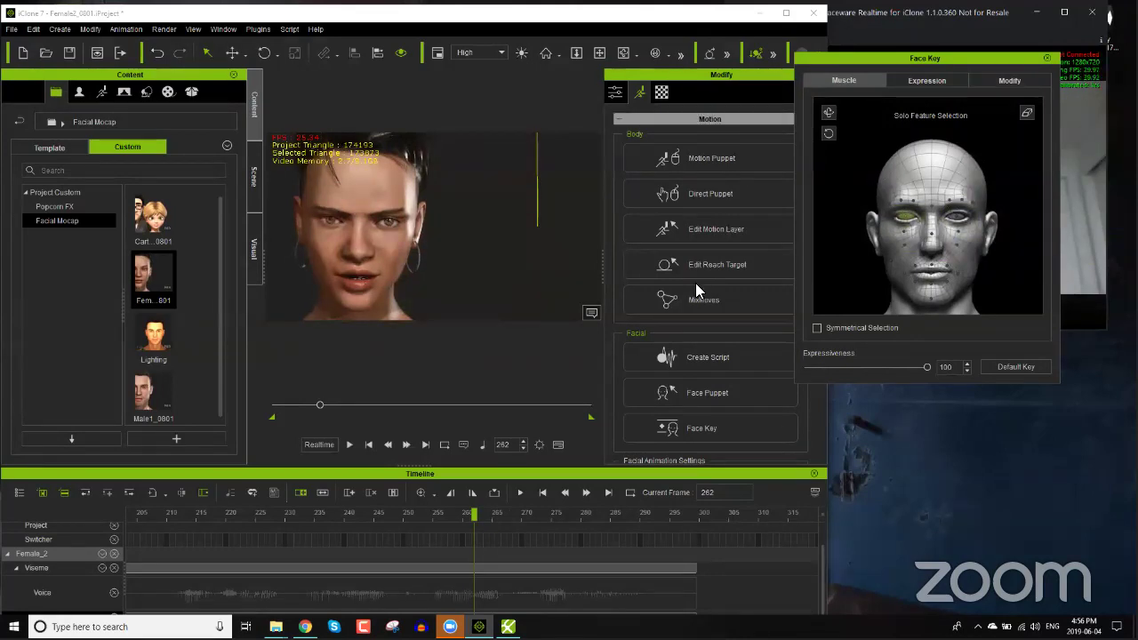
left_click(1026, 115)
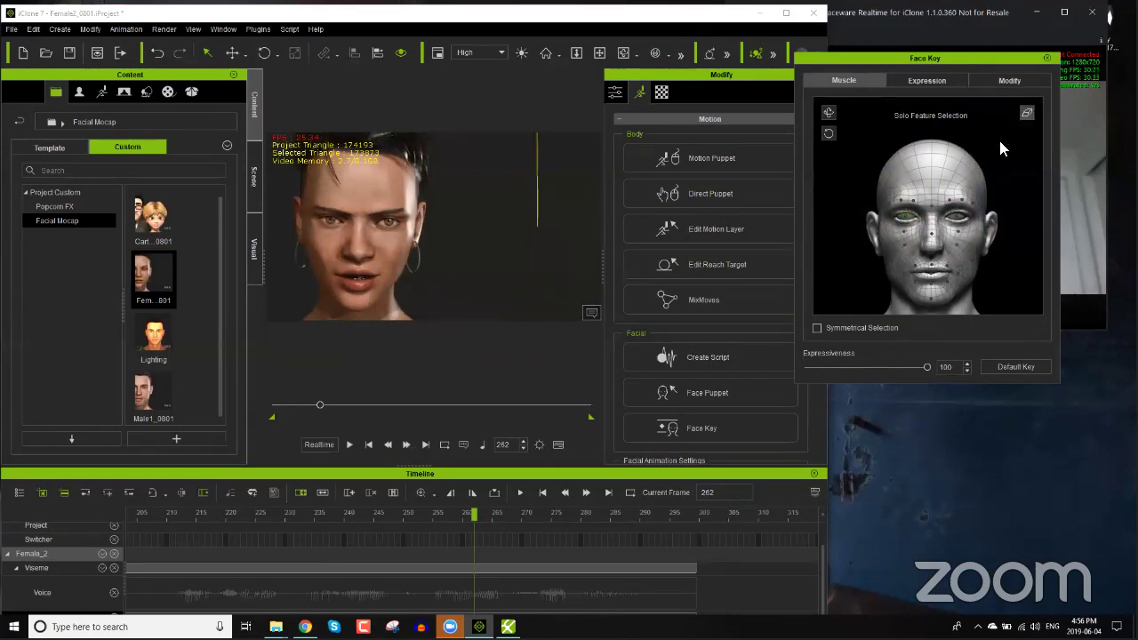
left_click(905, 200)
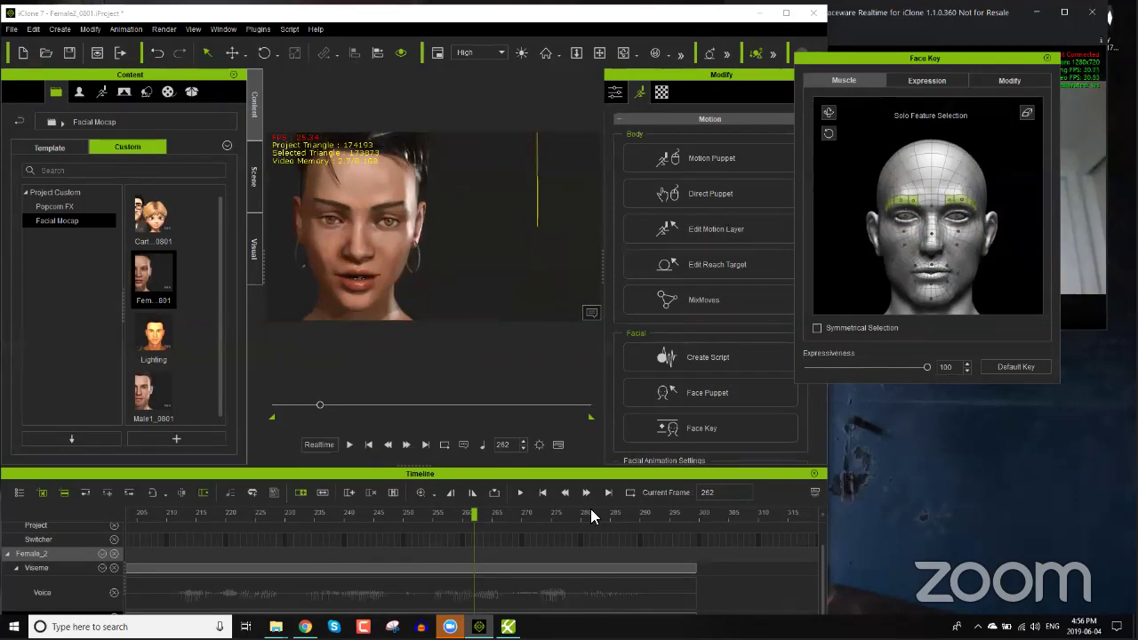
Step: Show Female_2's Expression track in the timeline and scrub between the new face keys, stopping at frame 243
left_click(104, 556)
left_click(119, 484)
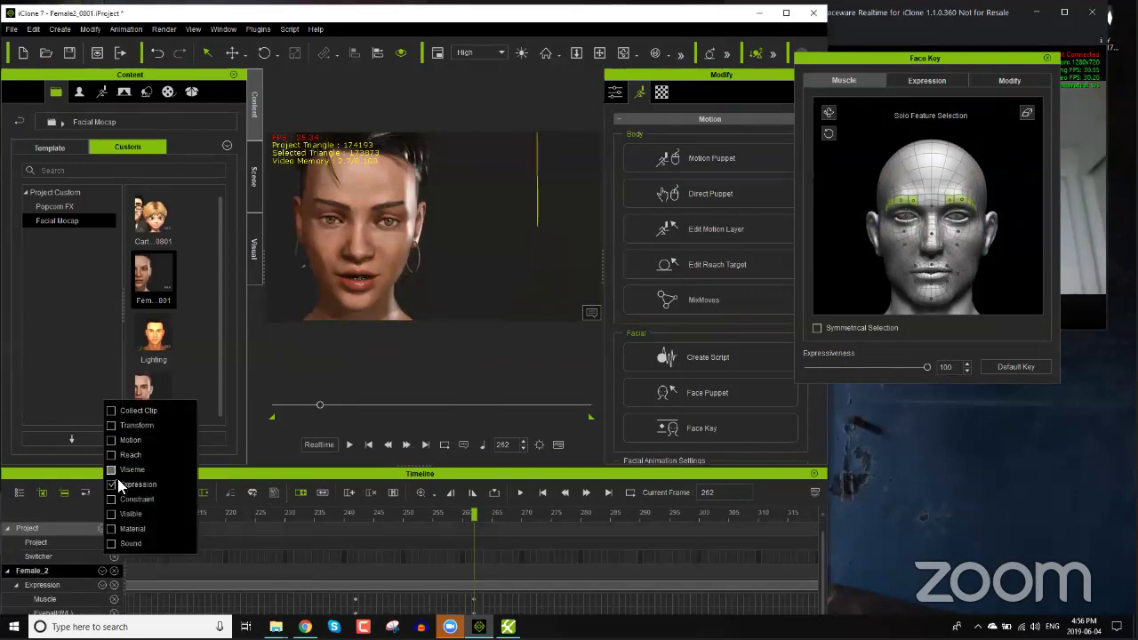
left_click_drag(431, 515, 357, 520)
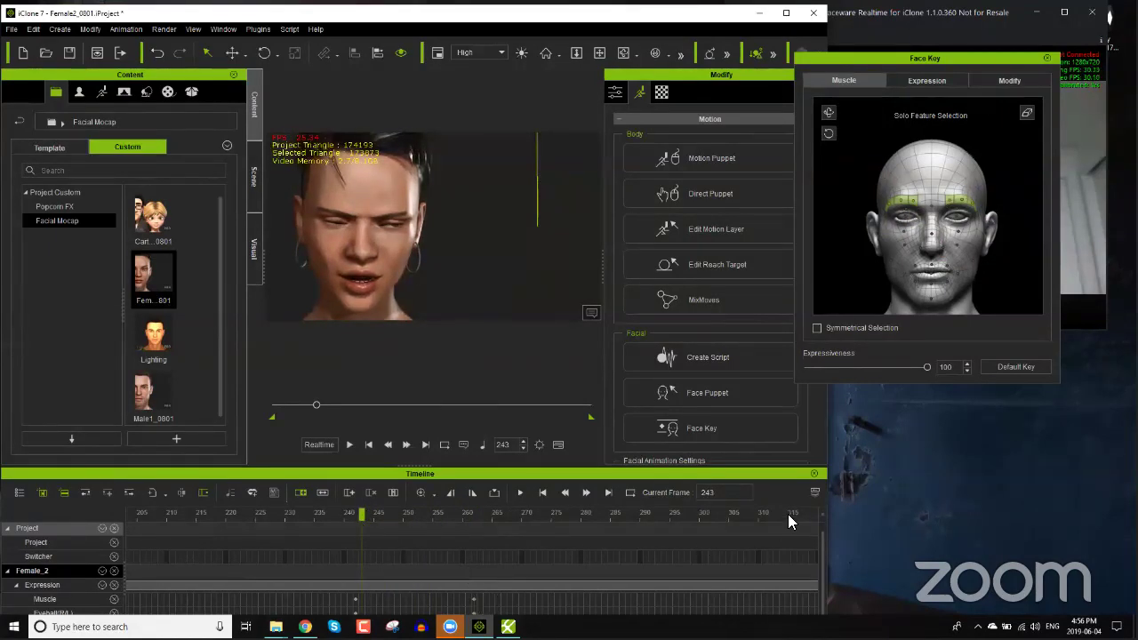
Step: Close the Face Key and Modify panels and maximize the iClone window
left_click(1045, 58)
left_click(811, 76)
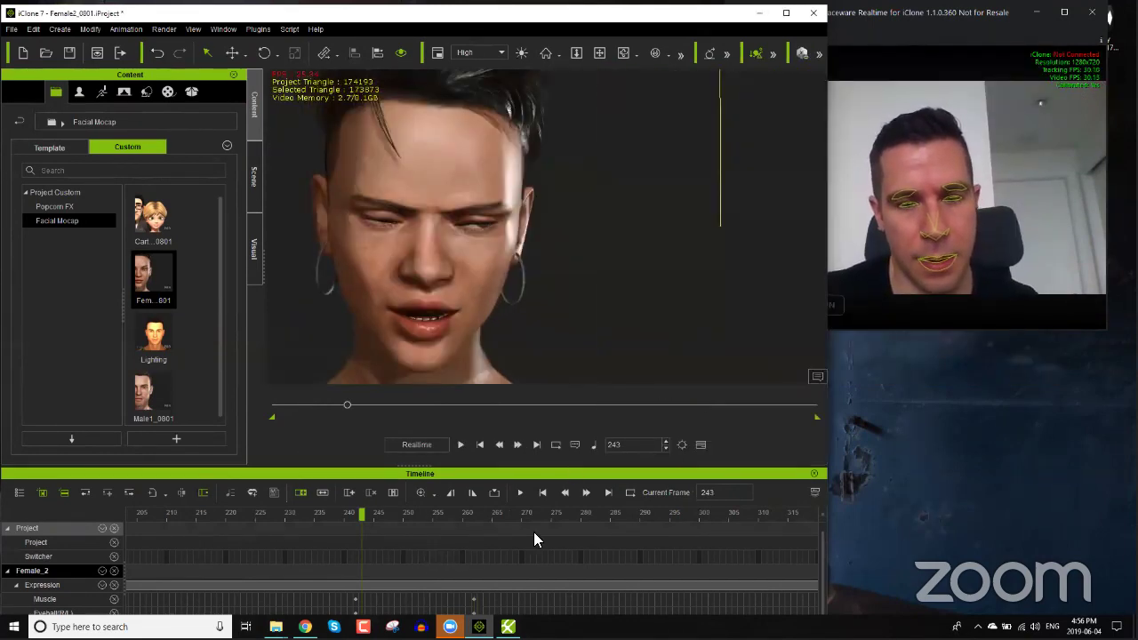
left_click(785, 13)
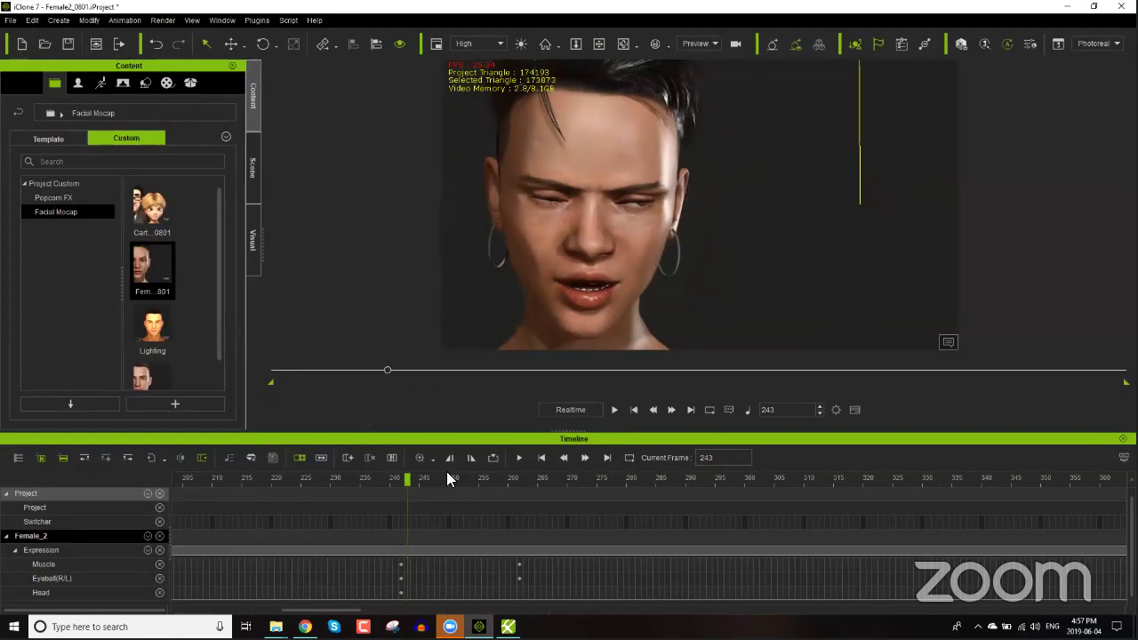
Step: Copy the Muscle and Eyeball(R/L) keys at frame 262, paste them at frame 244, and scrub through the transition
left_click(455, 479)
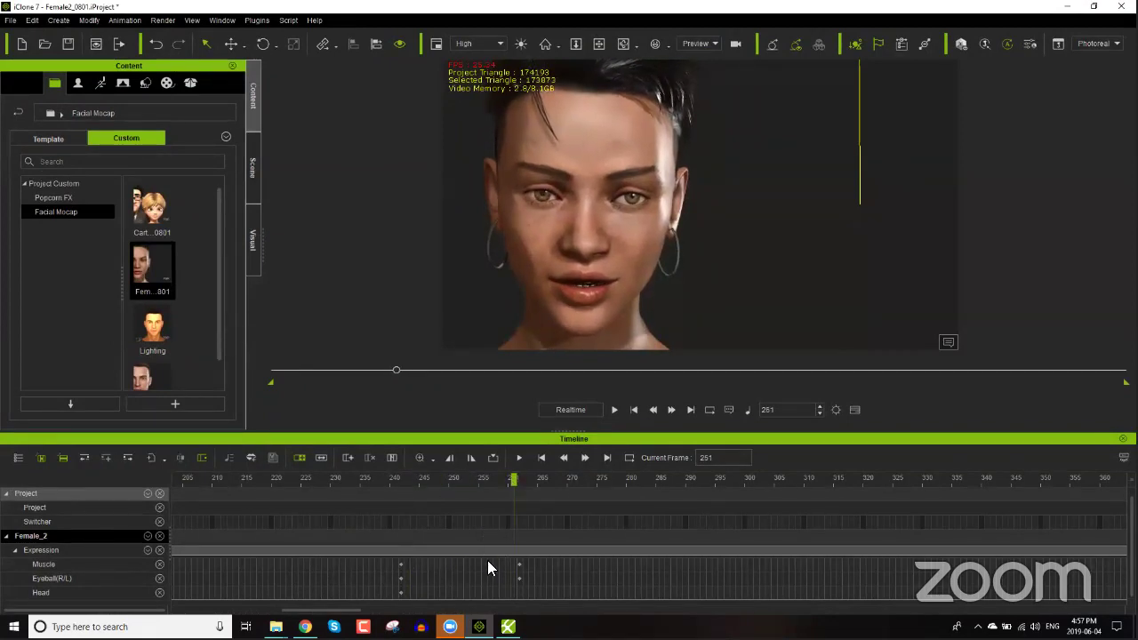
left_click_drag(498, 566, 525, 578)
left_click(519, 576)
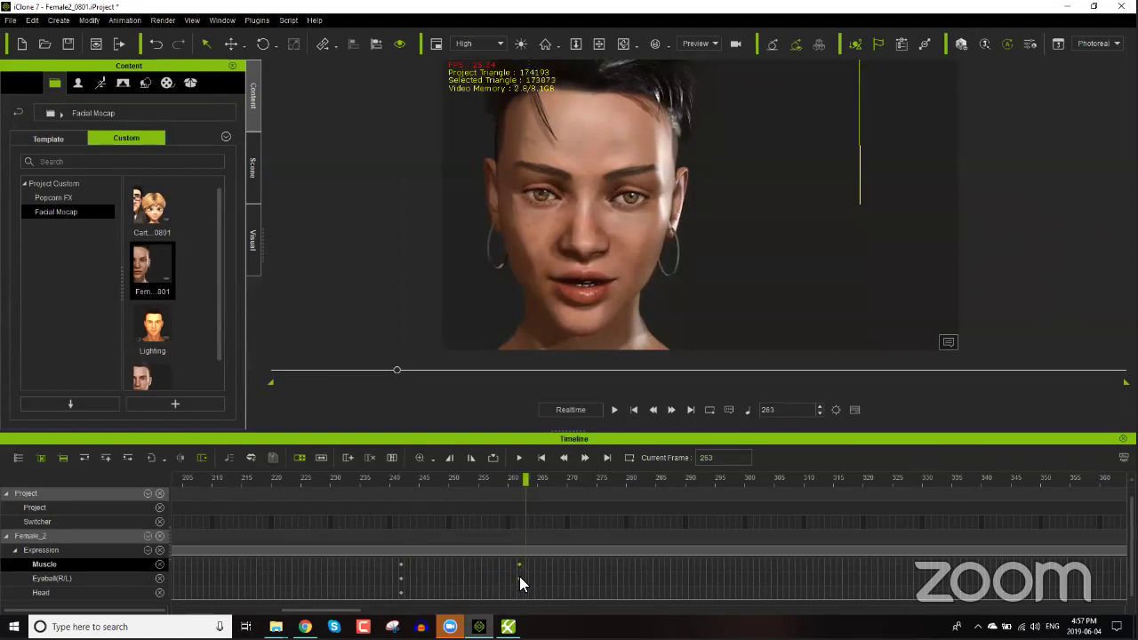
left_click(519, 578)
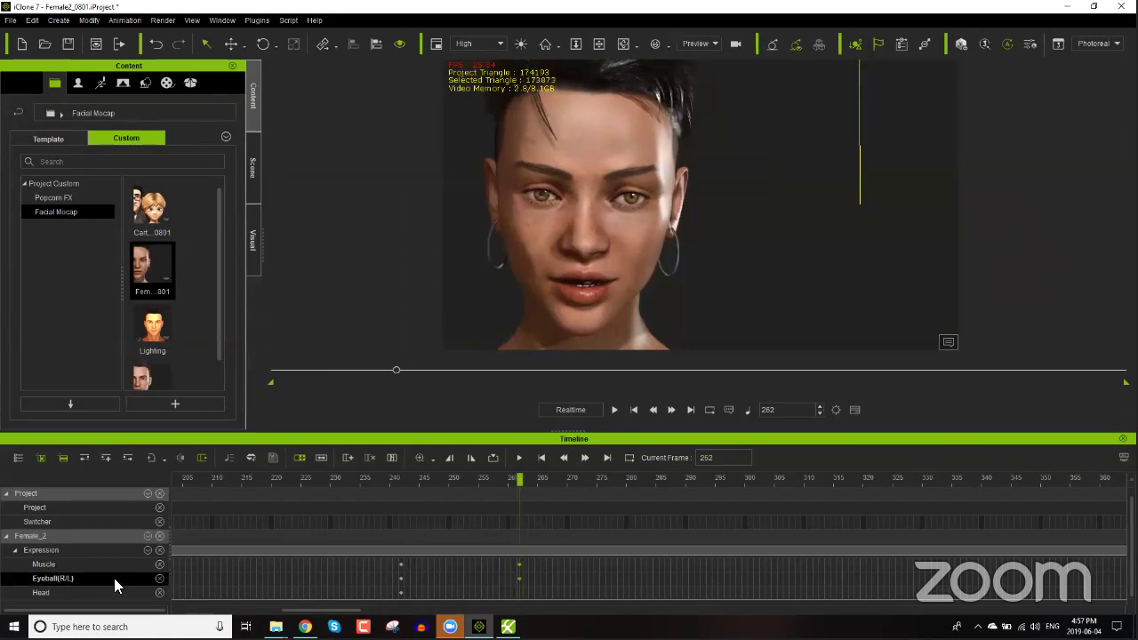
right_click(519, 562)
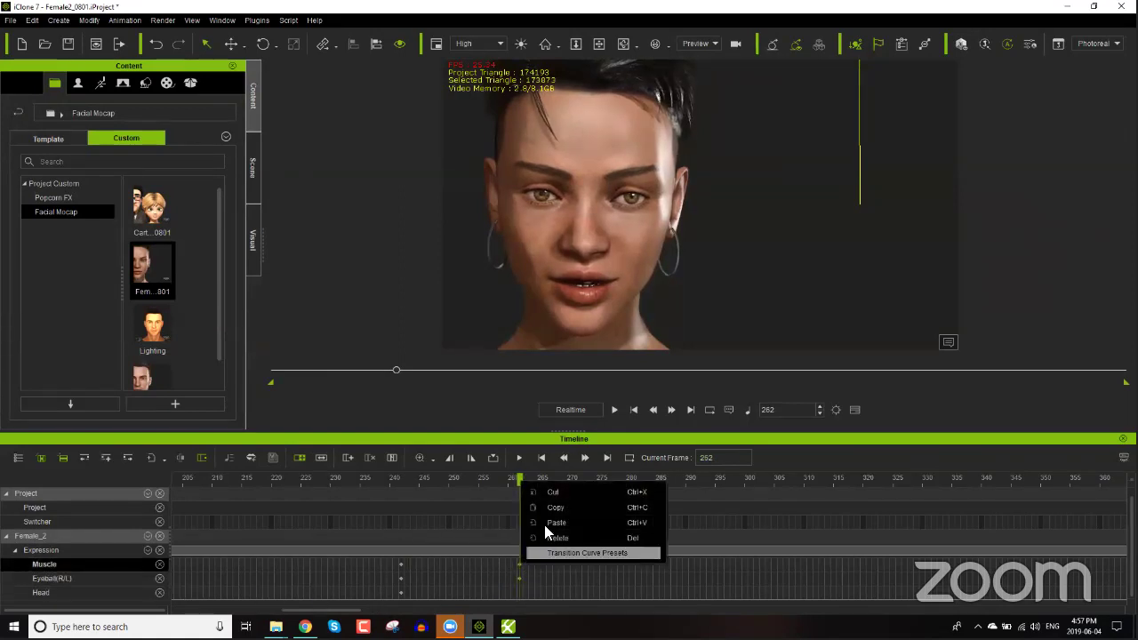
left_click(554, 516)
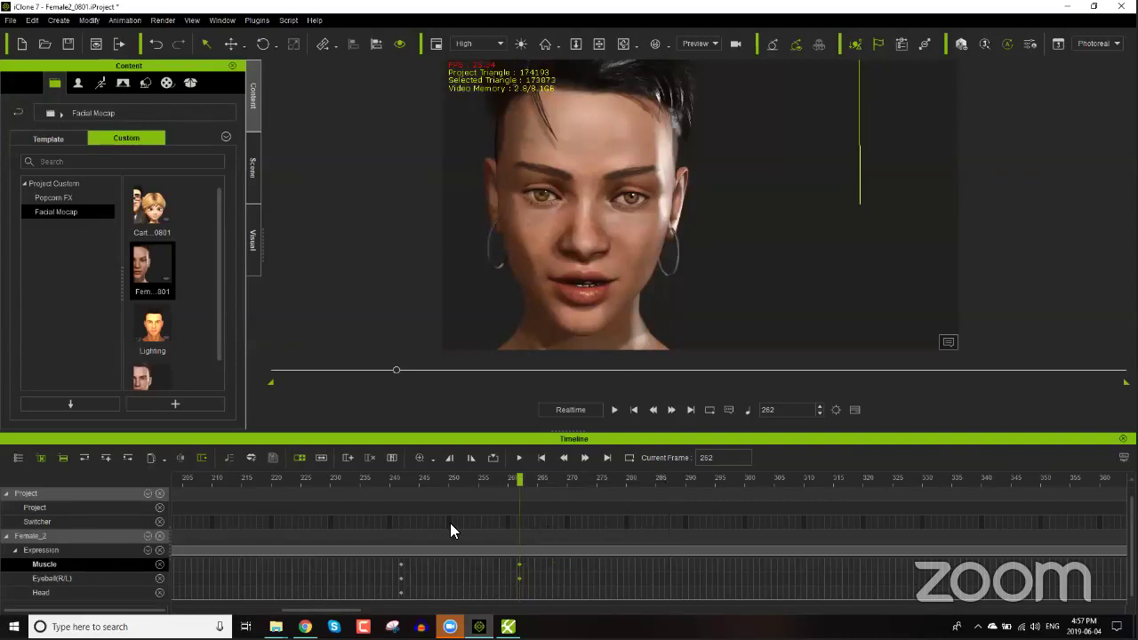
left_click(415, 561)
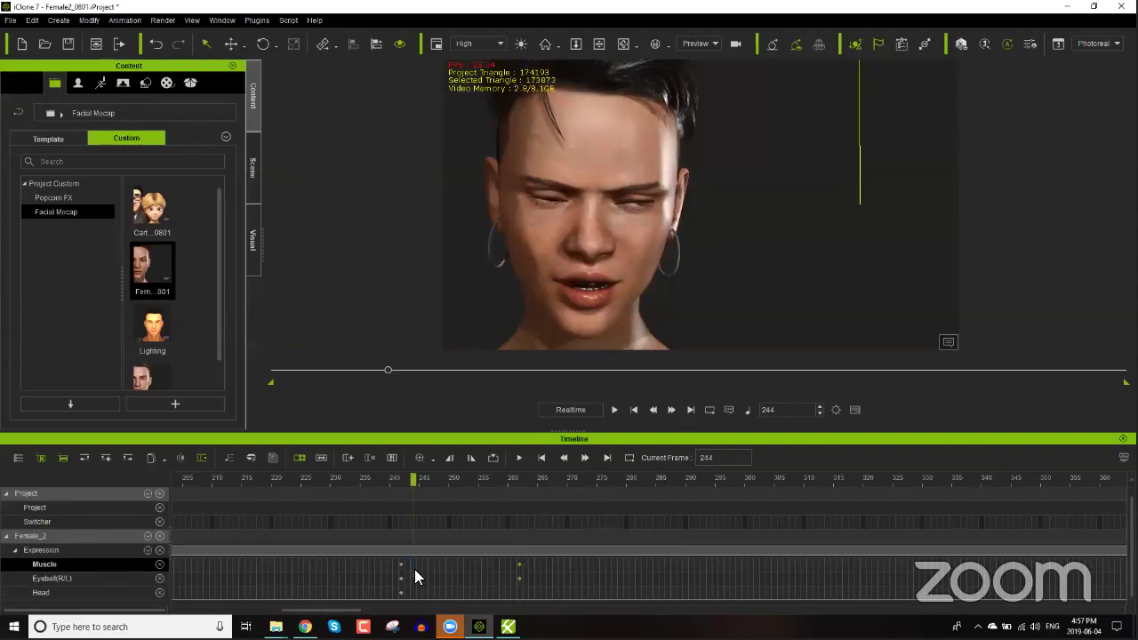
key("ctrl+v")
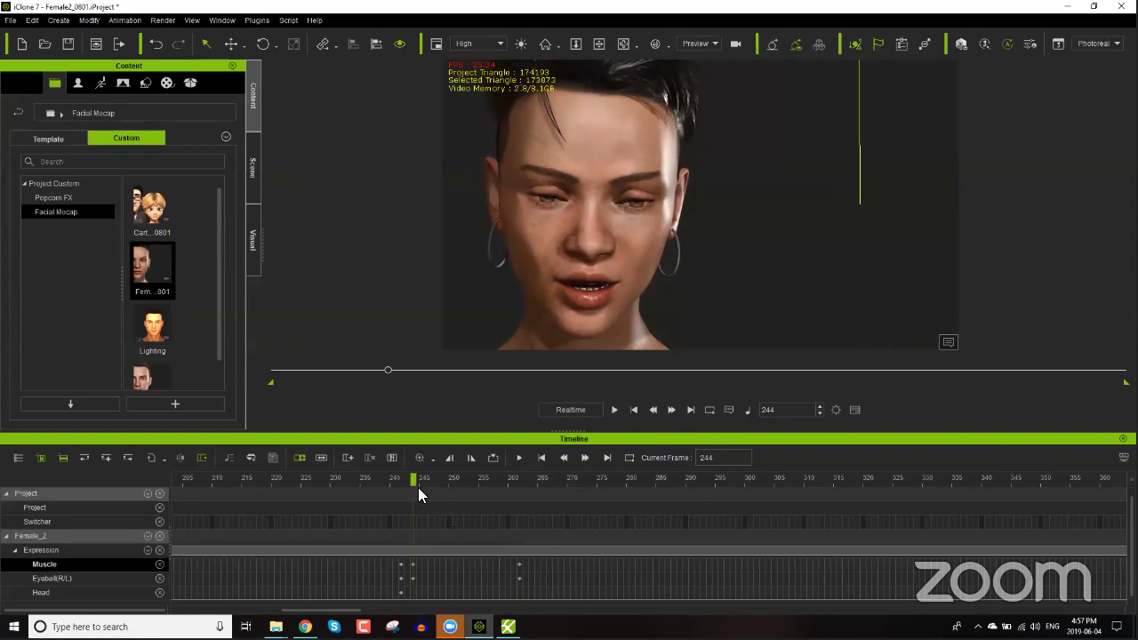
left_click_drag(394, 480, 638, 468)
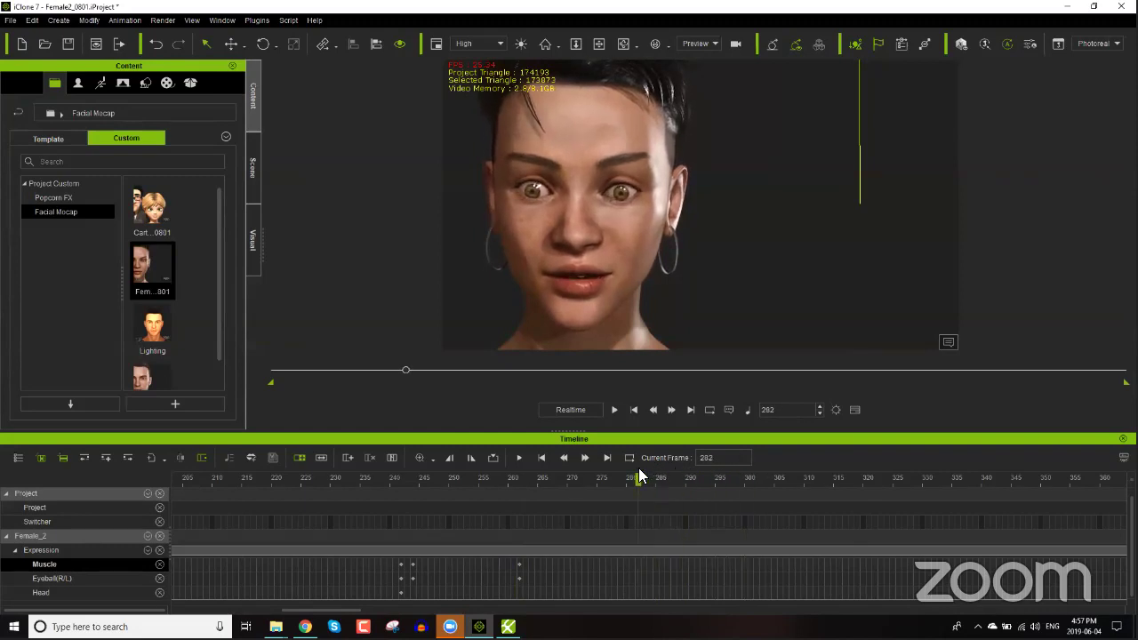
Step: Copy Female_2's expression keys at frame 242 and paste them at frame 284
left_click(399, 564)
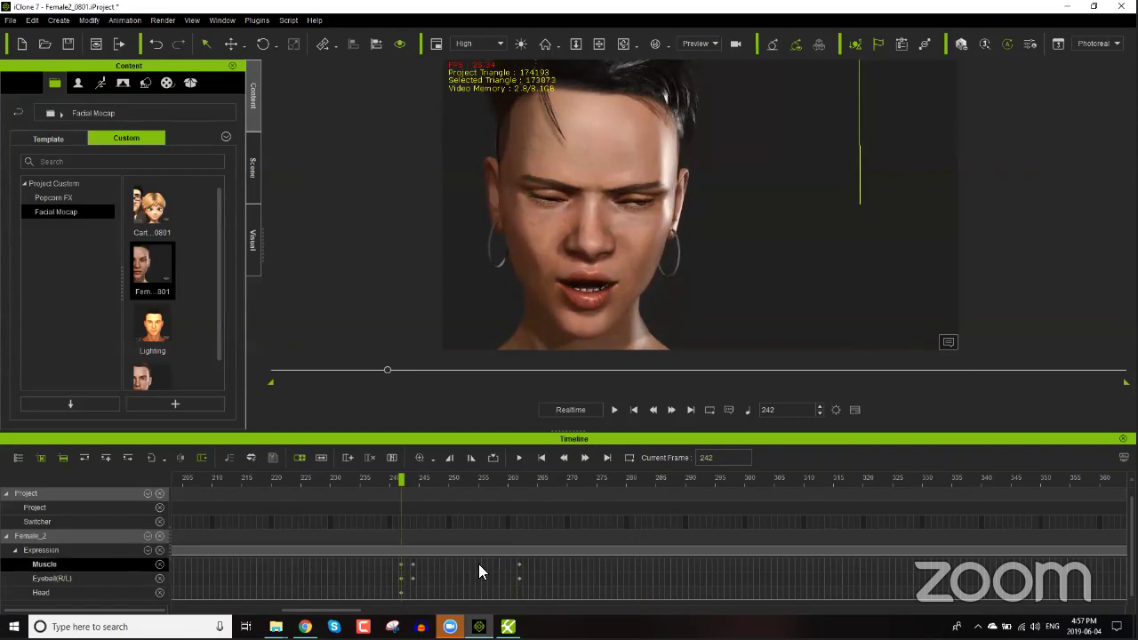
right_click(400, 561)
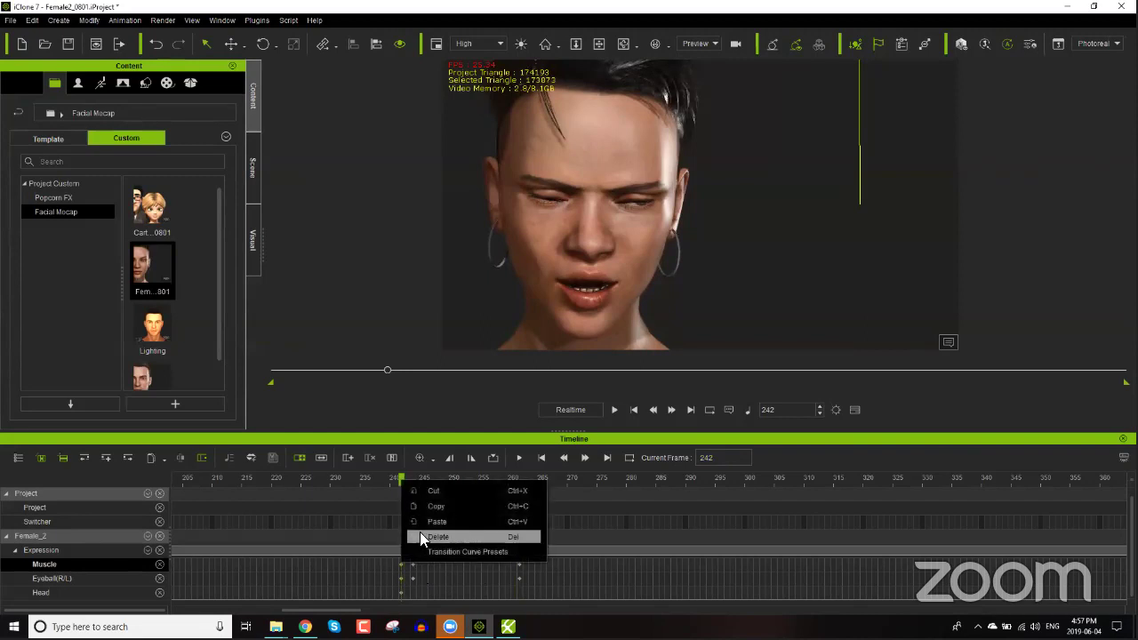
left_click(537, 504)
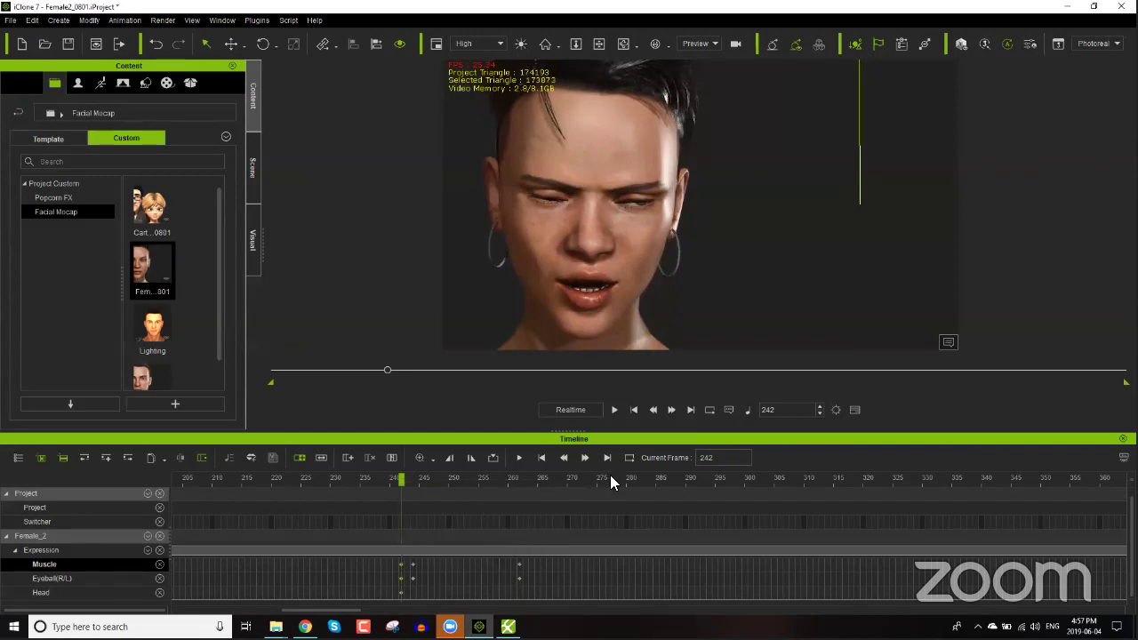
left_click_drag(611, 478, 649, 509)
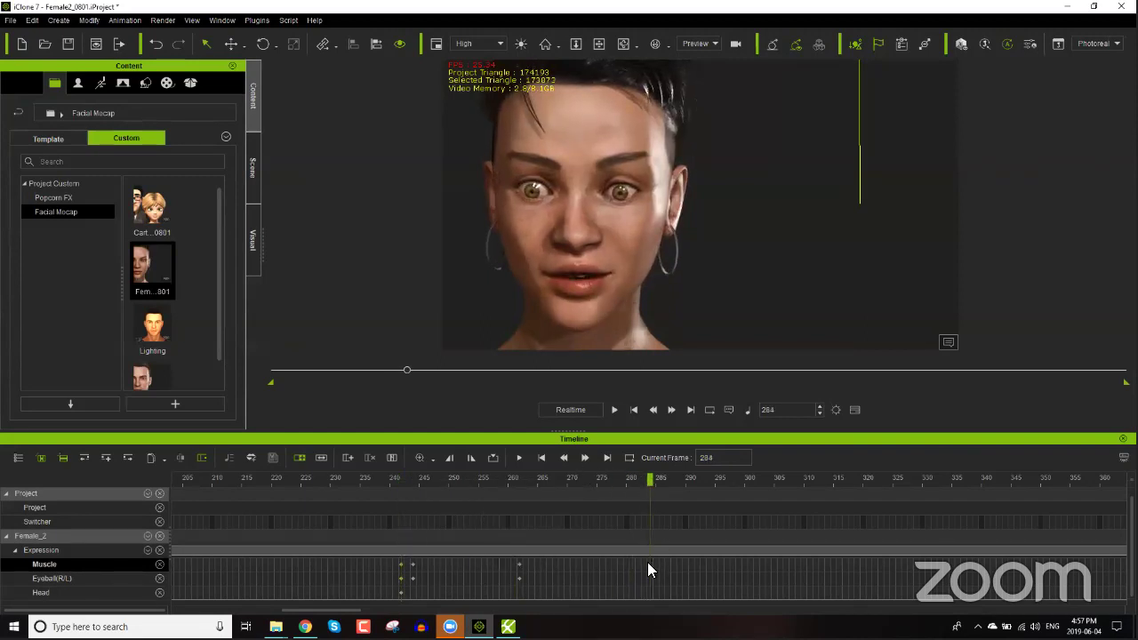
right_click(647, 562)
left_click(672, 523)
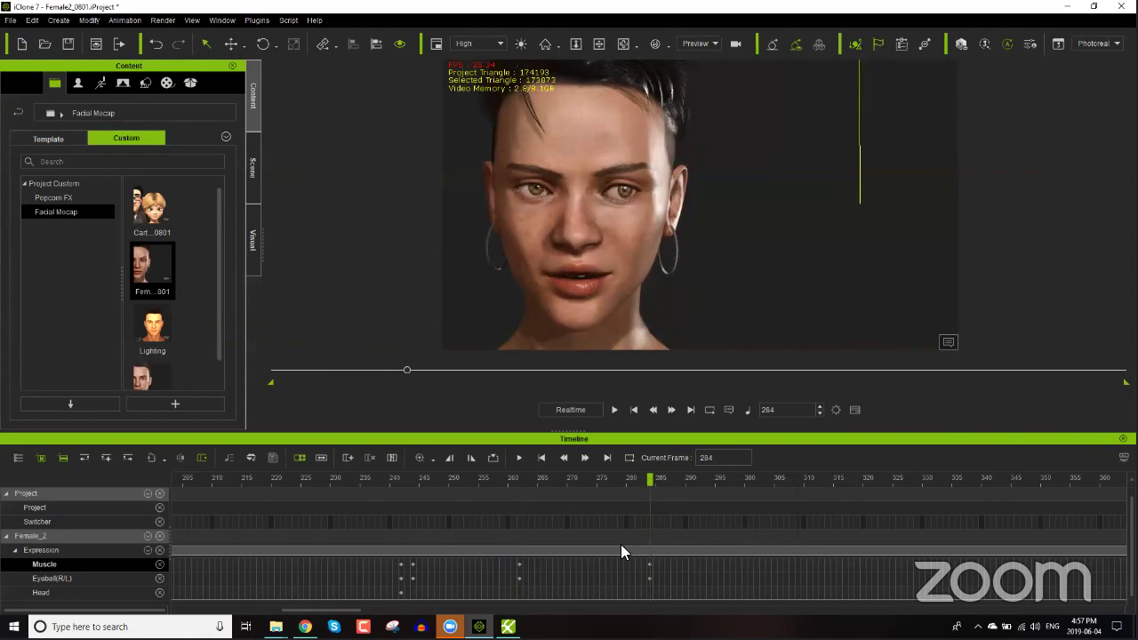
Step: Copy the Muscle and Eyeball(R/L) keys at frame 262 and scrub back through the animation to frame 225
left_click(518, 563)
left_click(518, 576)
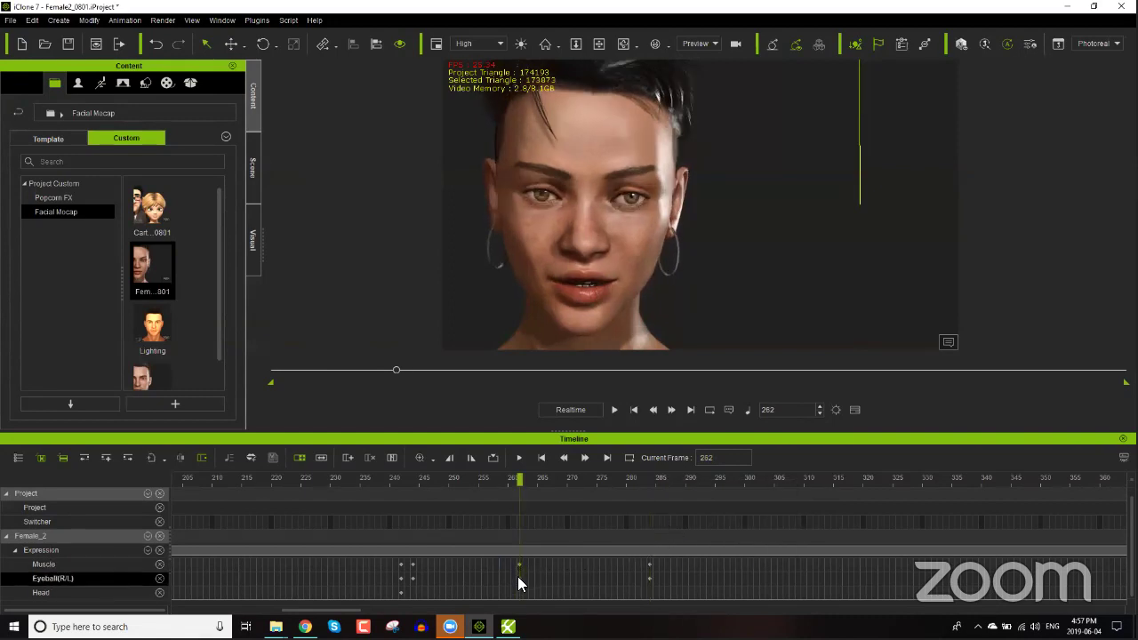
right_click(517, 578)
left_click(558, 522)
left_click(636, 479)
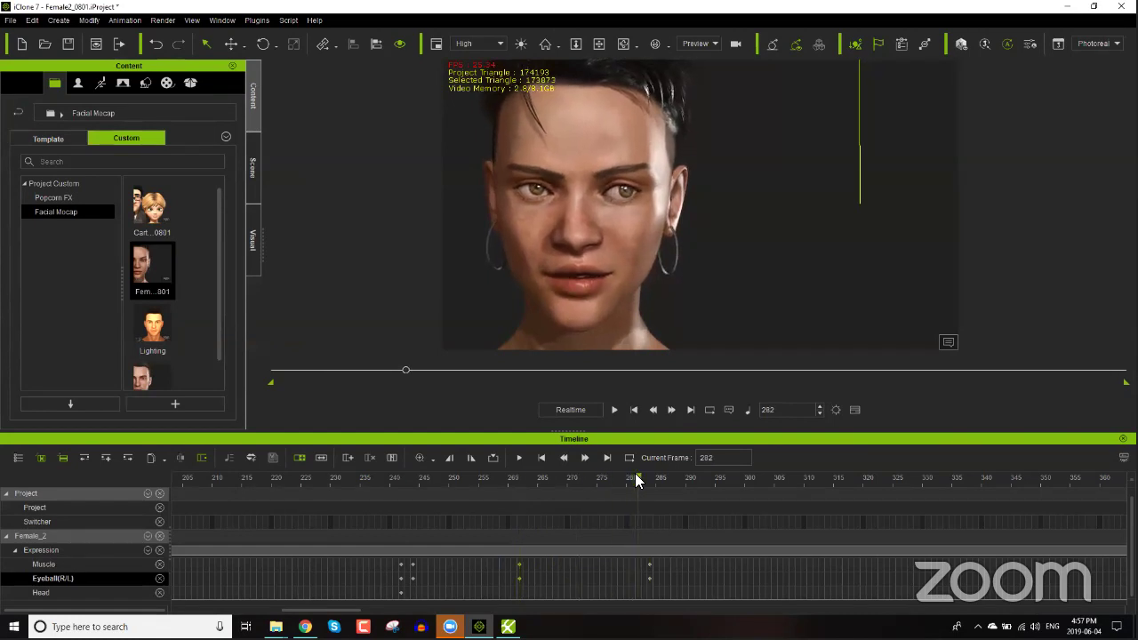
left_click_drag(587, 478, 346, 482)
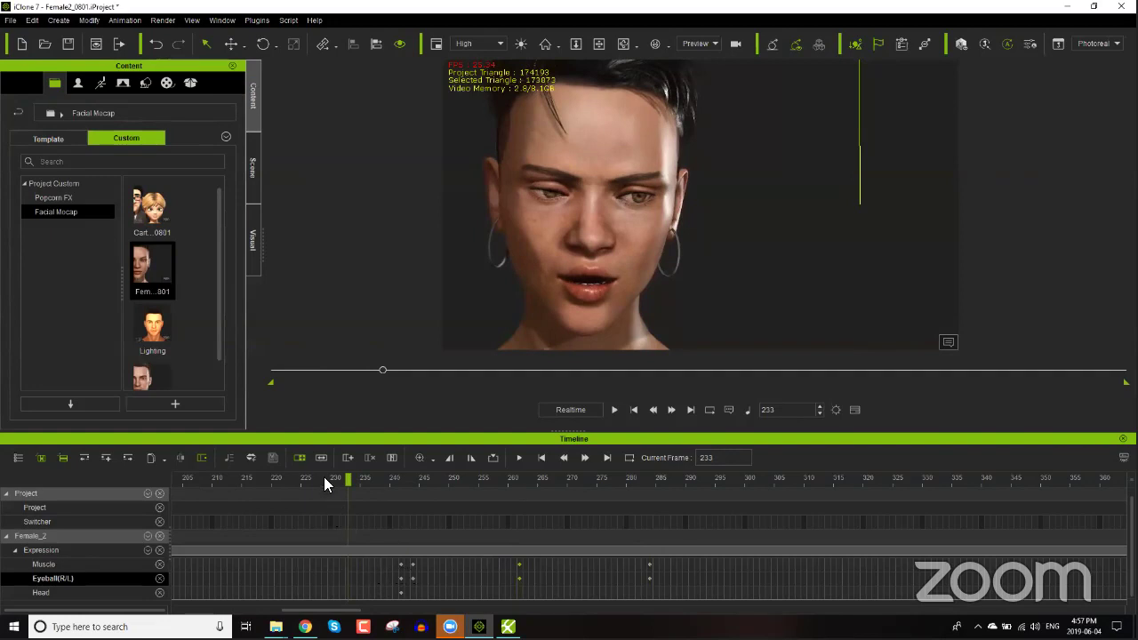
left_click_drag(323, 478, 295, 478)
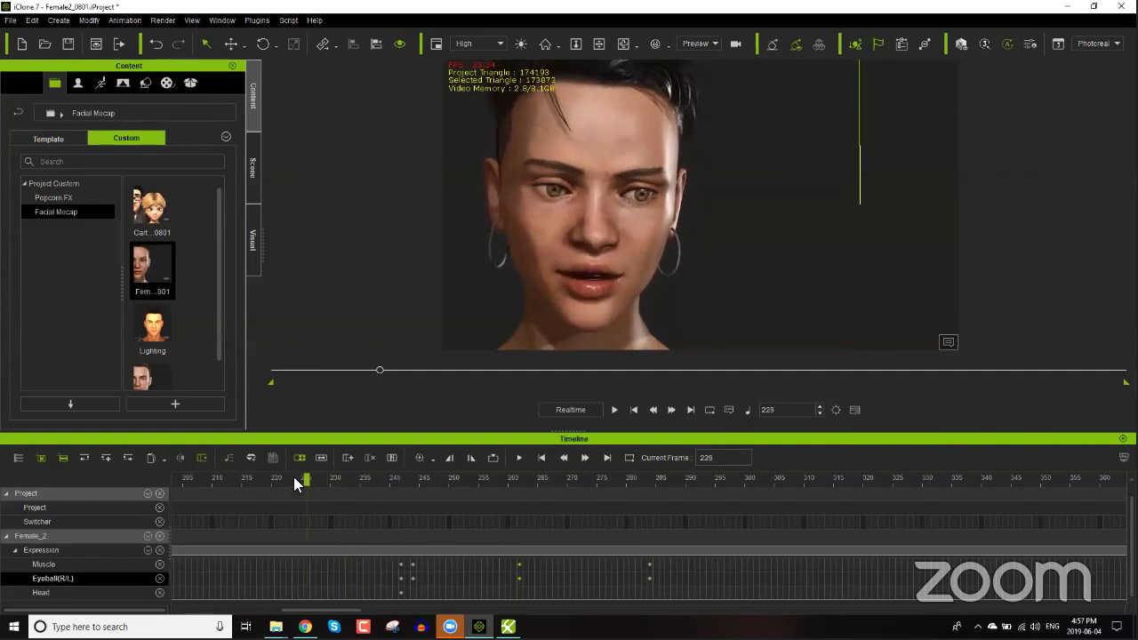
Step: Move the expression keys at frame 242 to frame 223 and the keys at frame 244 to frame 231, then scrub to review the blend
left_click(399, 563)
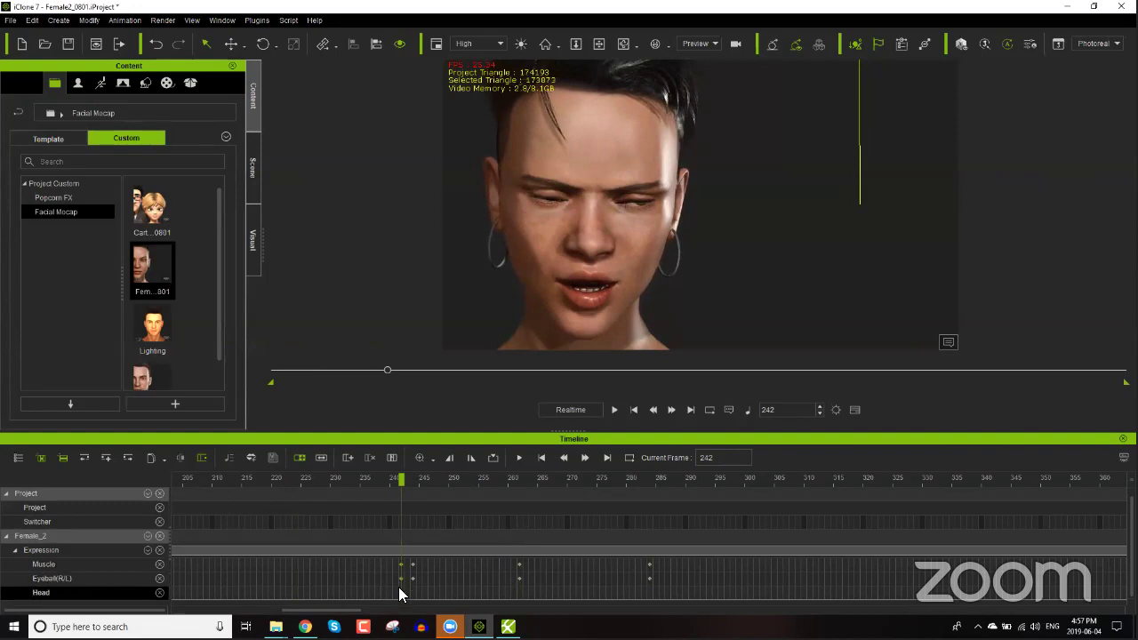
left_click_drag(399, 565, 295, 569)
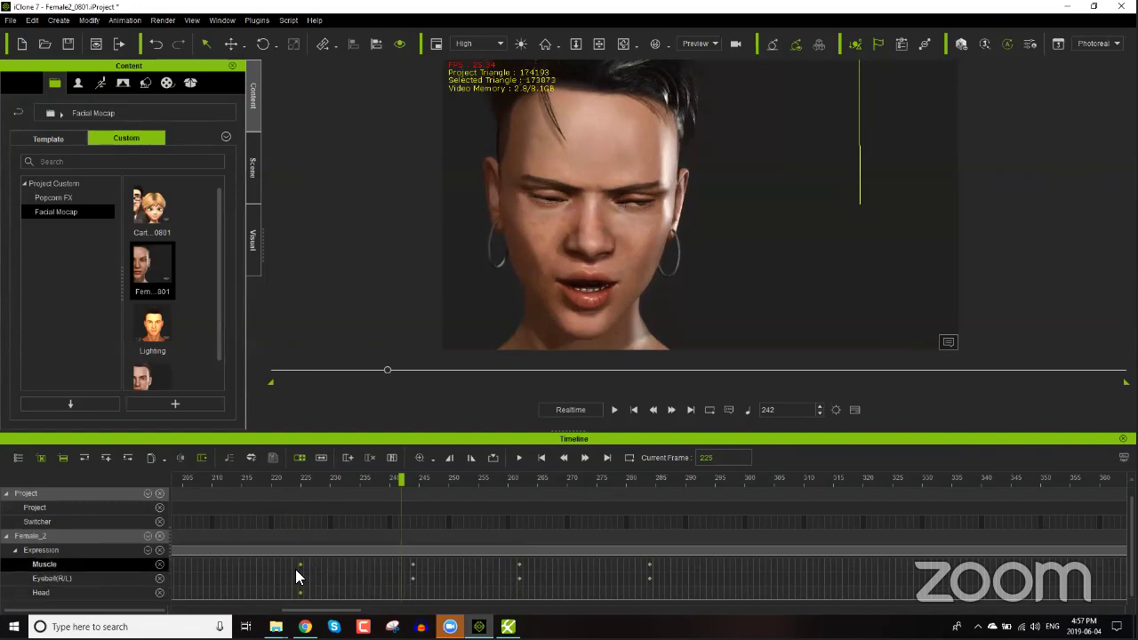
left_click(413, 565)
left_click(411, 572)
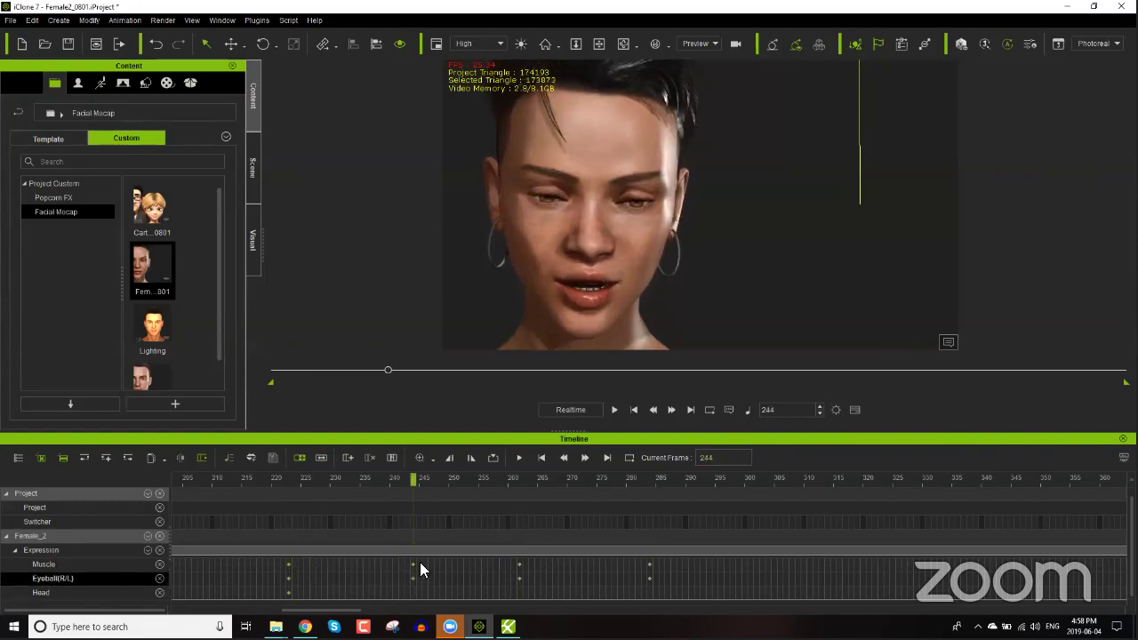
left_click_drag(410, 563, 361, 562)
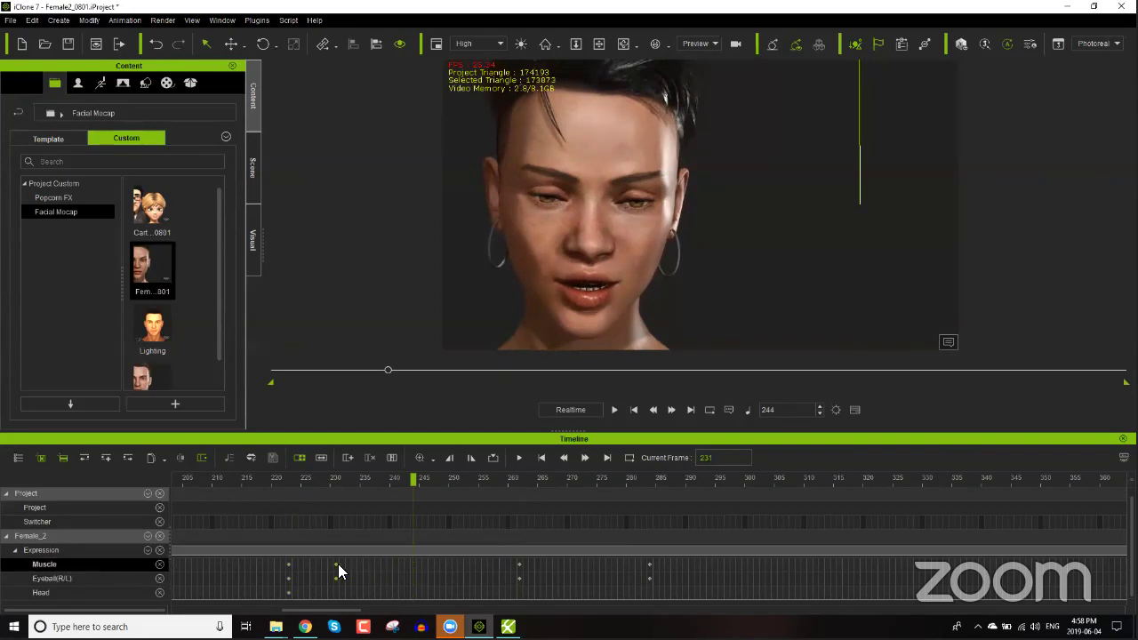
left_click(336, 566)
left_click_drag(283, 478, 584, 477)
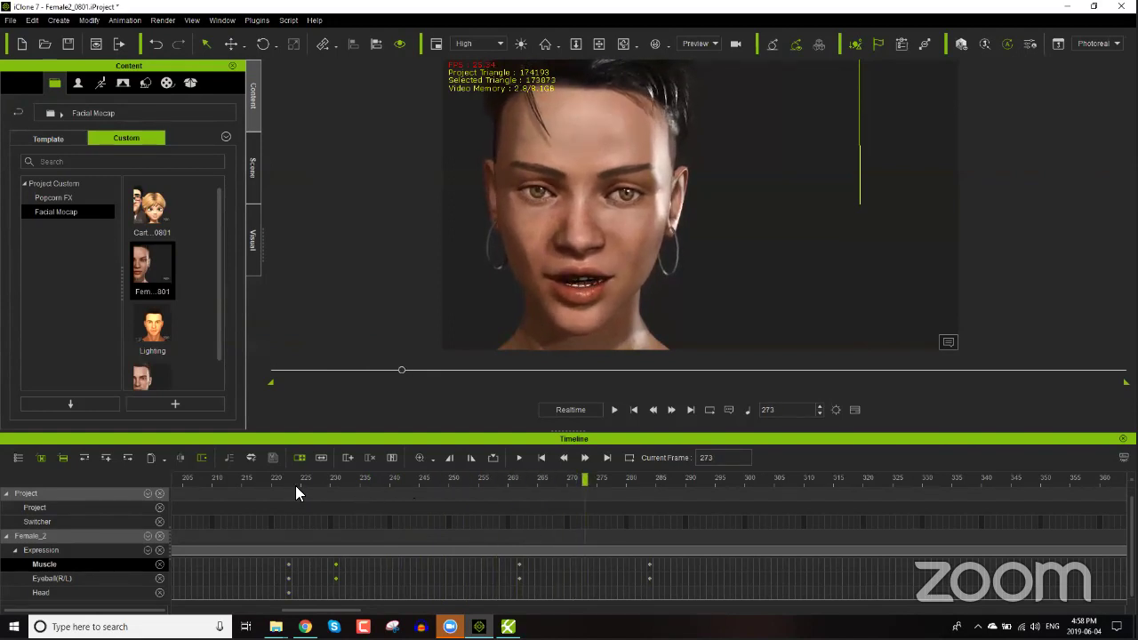
left_click_drag(295, 477, 616, 468)
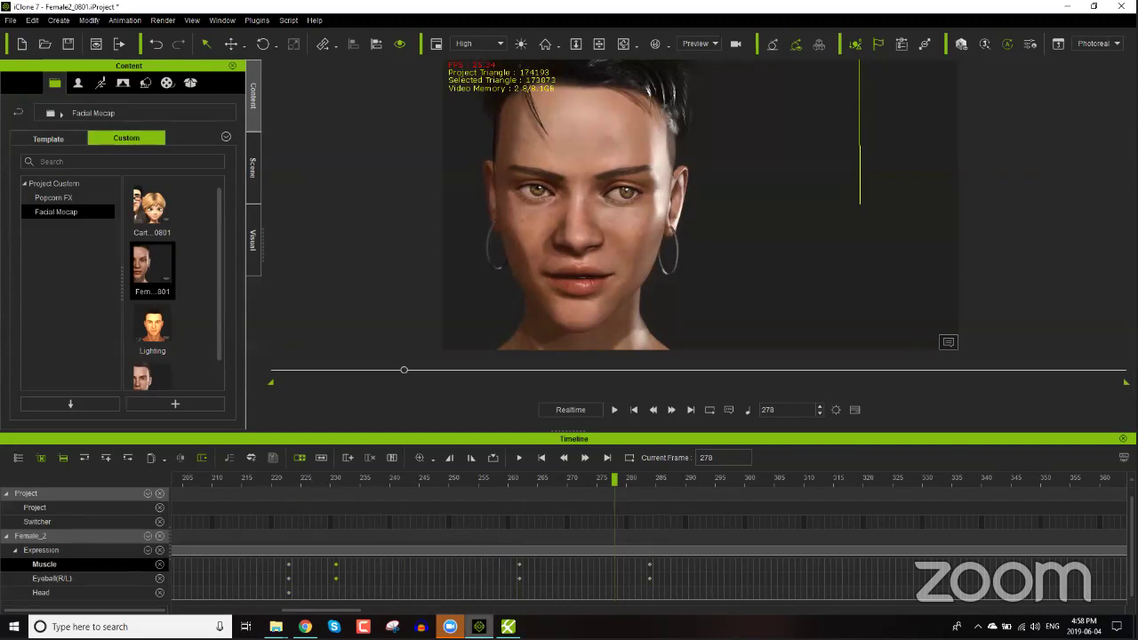
Step: Switch to Faceware Realtime for iClone and open the Camera Options for the USB 2.0 webcam from its Settings
mouse_move(508, 626)
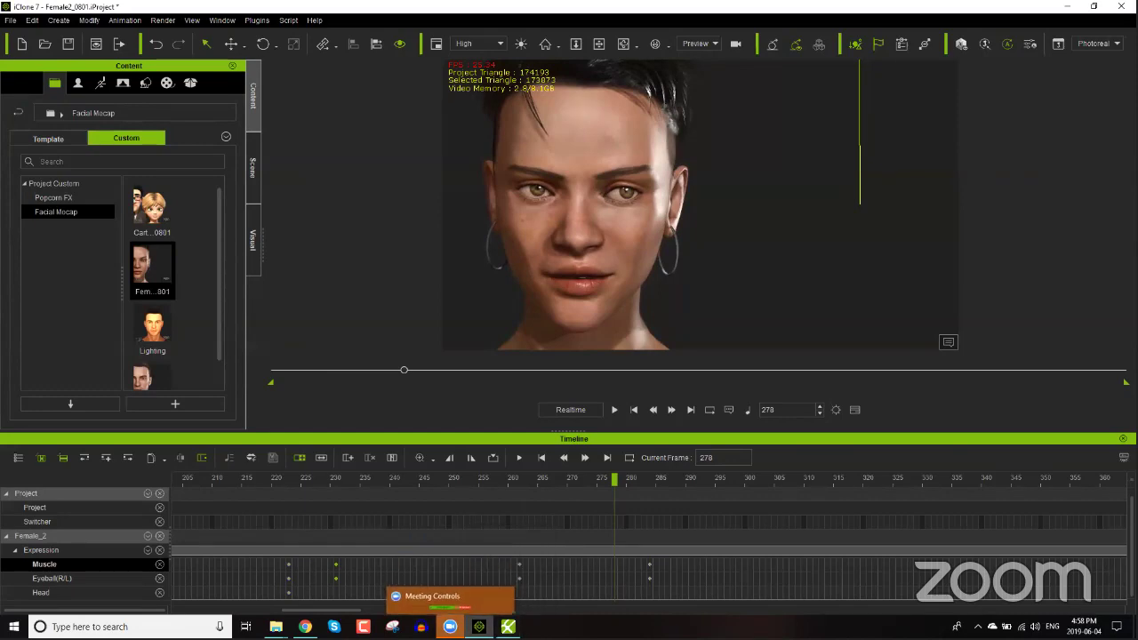
left_click(450, 626)
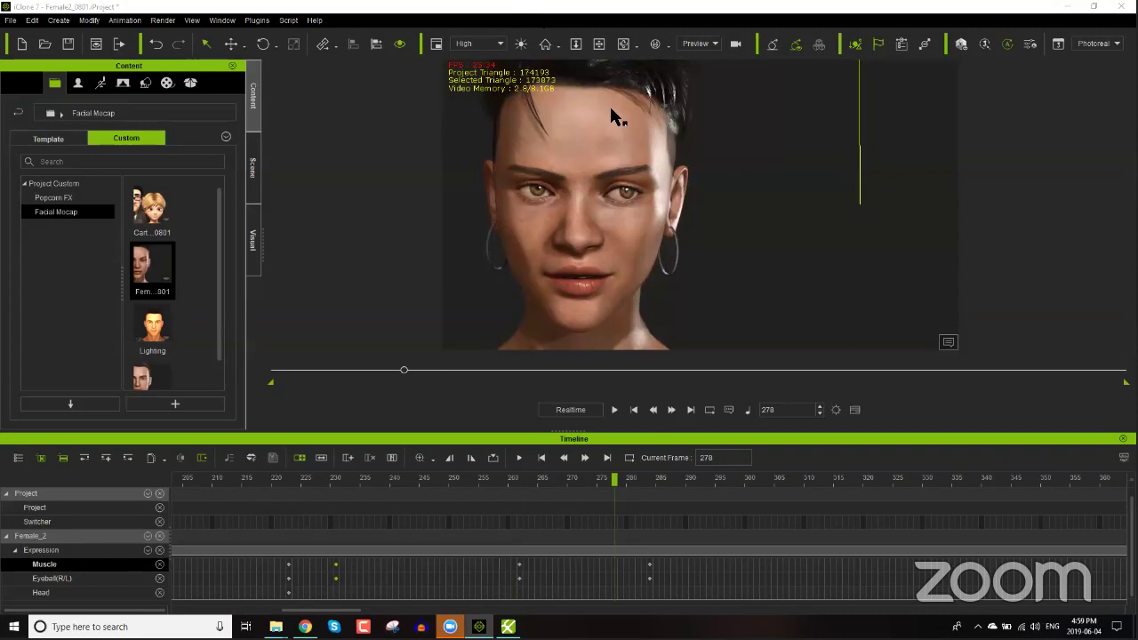
left_click(508, 626)
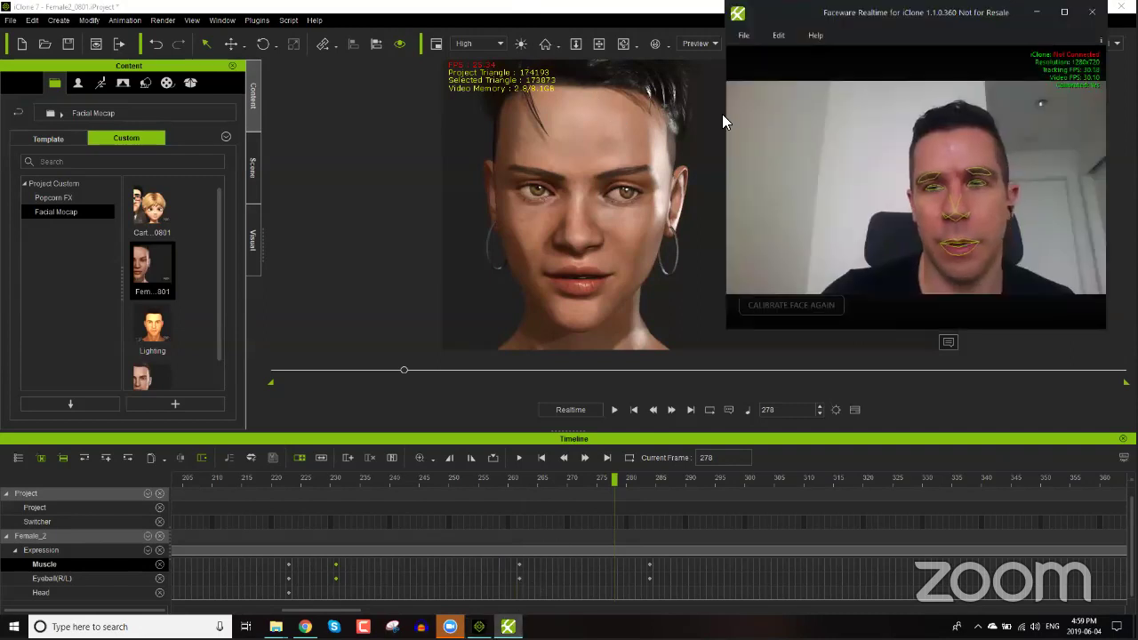
left_click(776, 39)
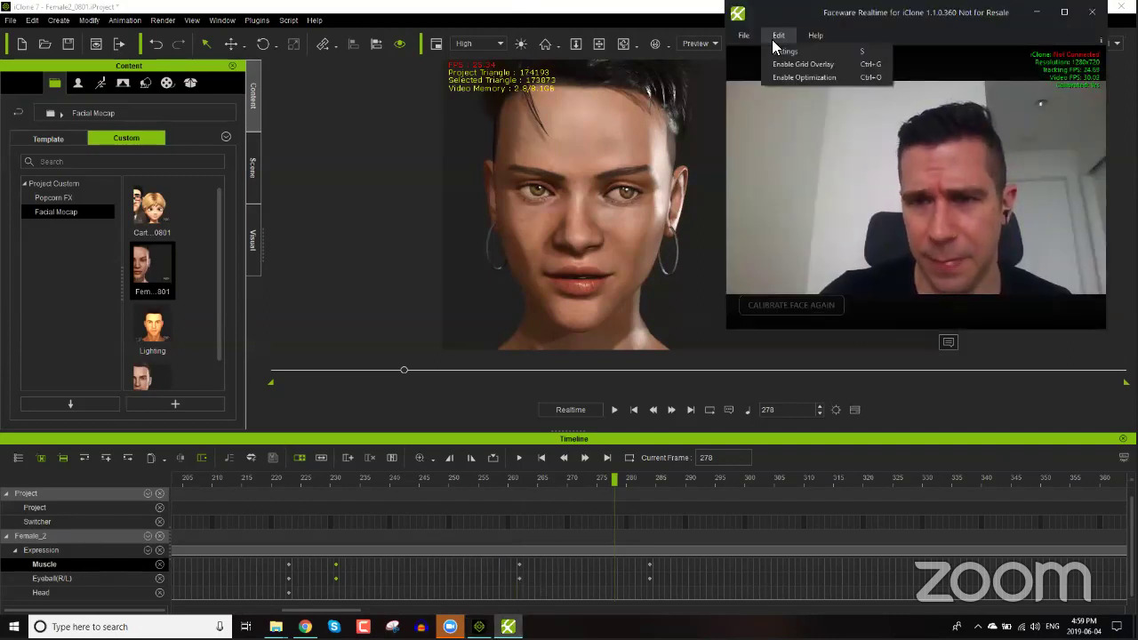
left_click(786, 52)
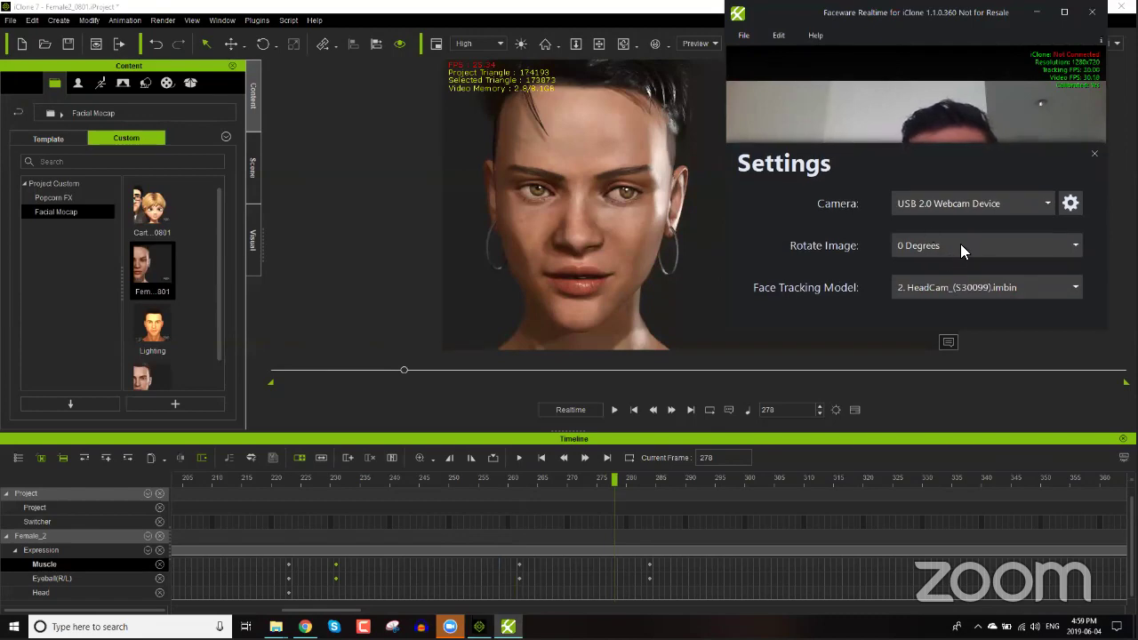
left_click(1070, 204)
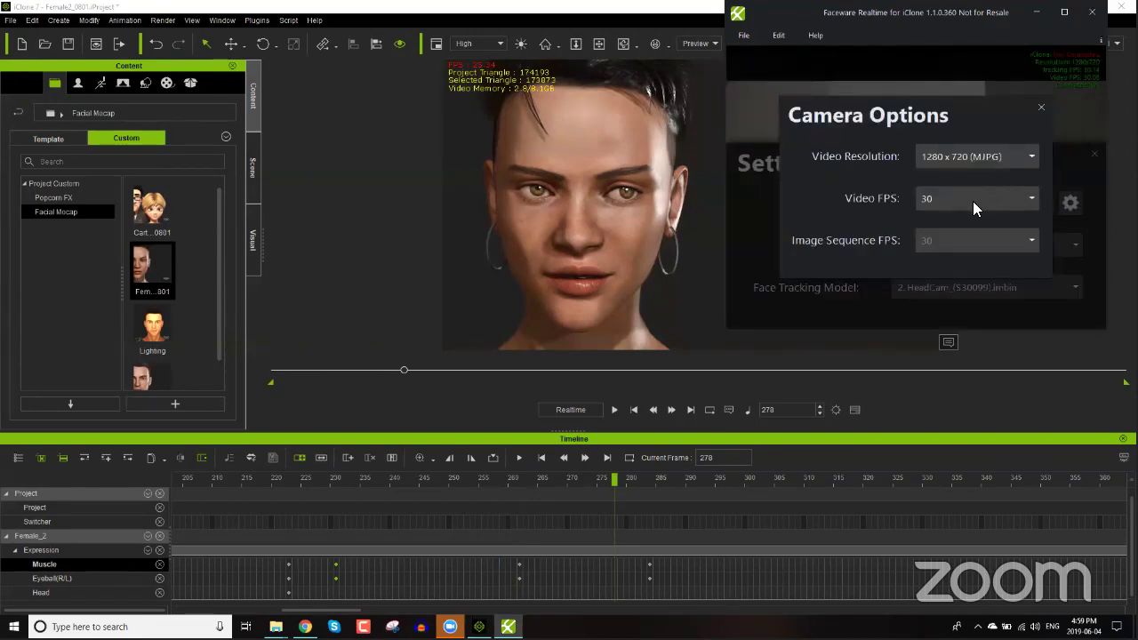
Step: Check the available Video FPS options and set the webcam's video resolution to 640 x 360 (MJPG)
left_click(951, 203)
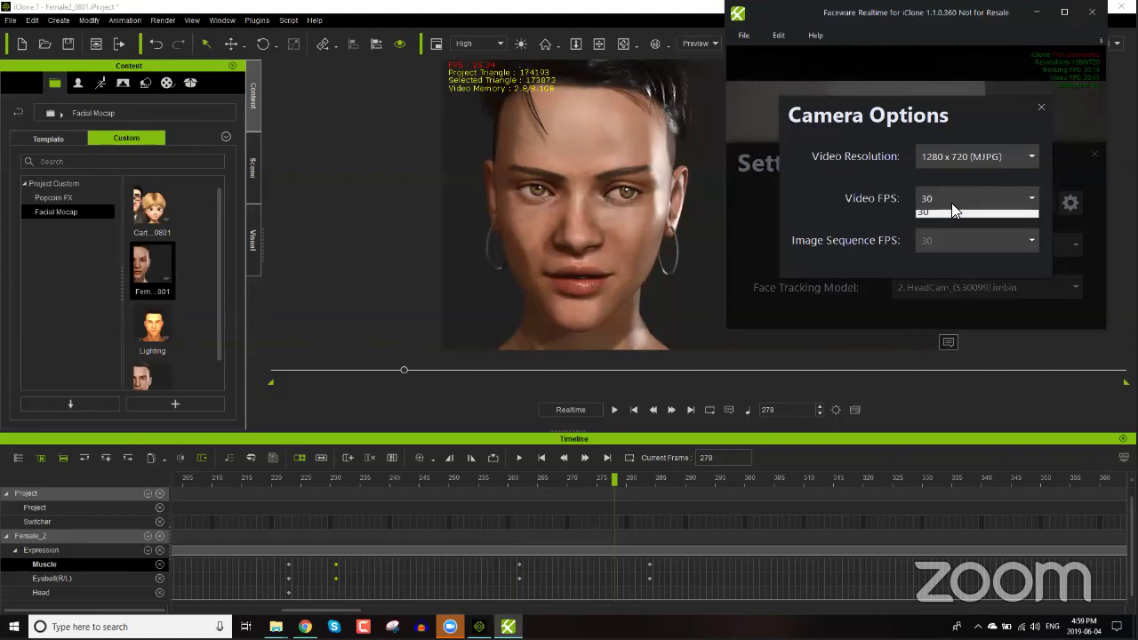
left_click(953, 158)
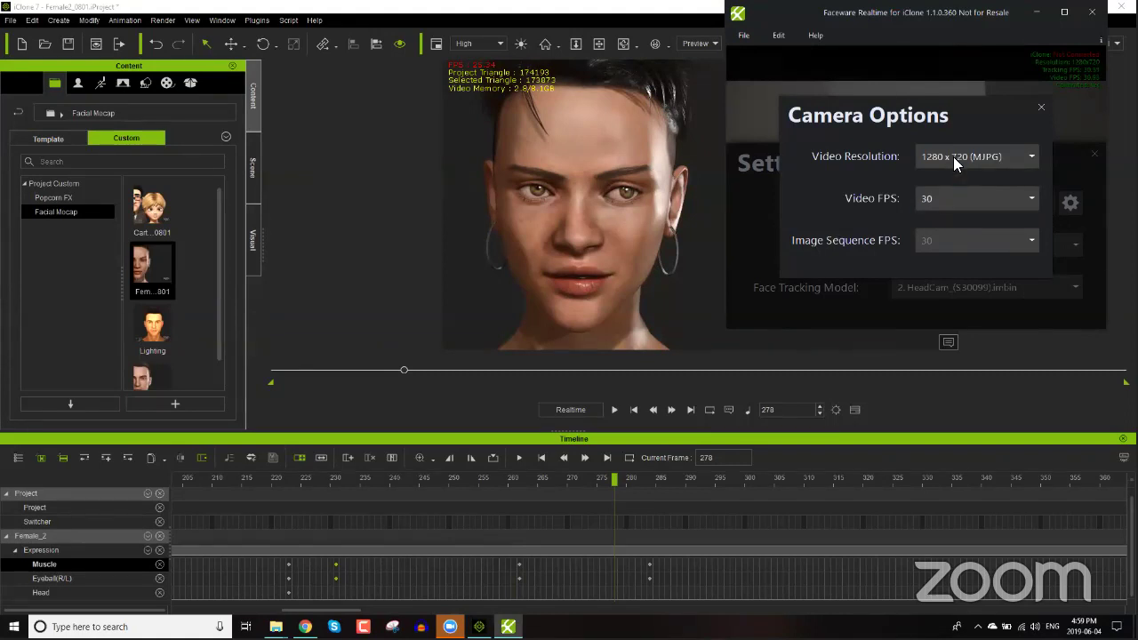
left_click(953, 159)
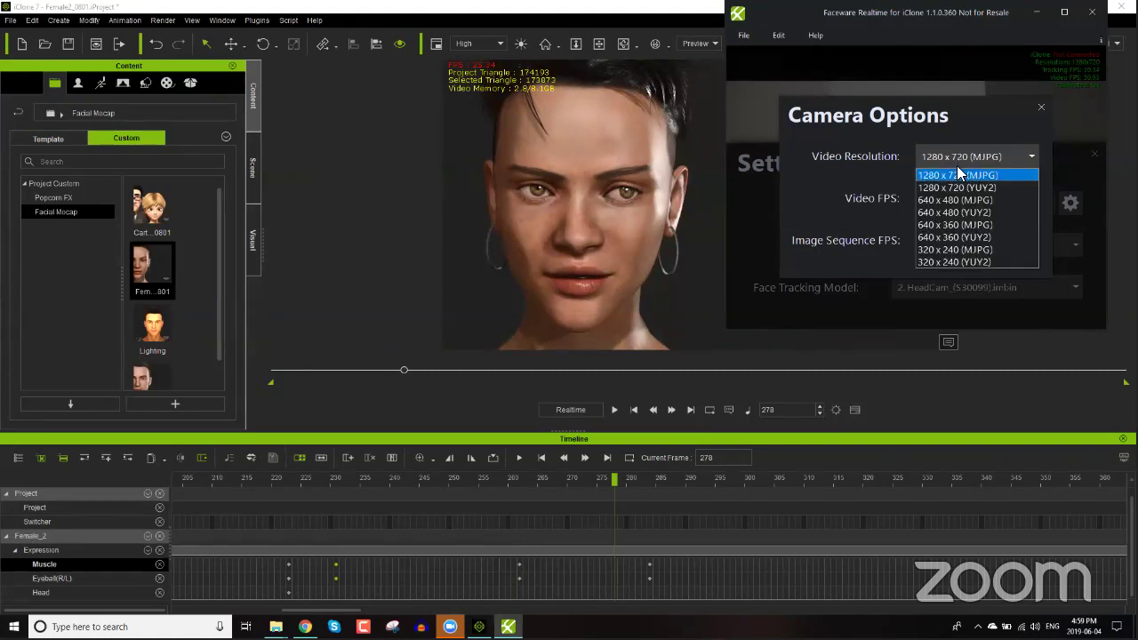
left_click(955, 225)
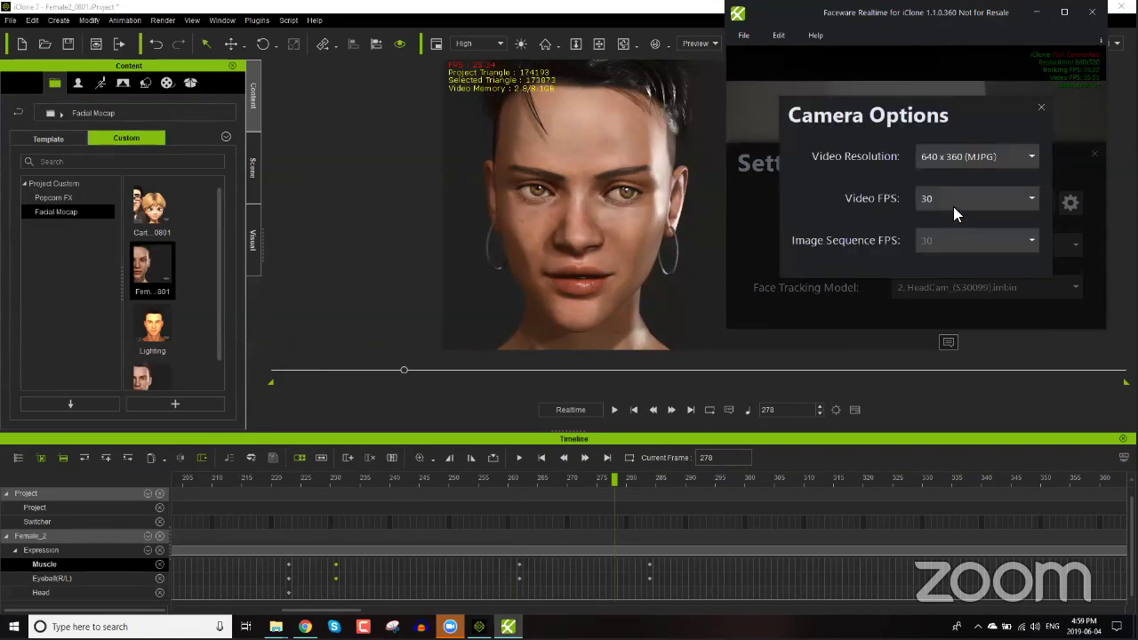
Step: Recheck the Video FPS options and set the webcam's video resolution to 640 x 480 (MJPG)
left_click(953, 200)
left_click(958, 157)
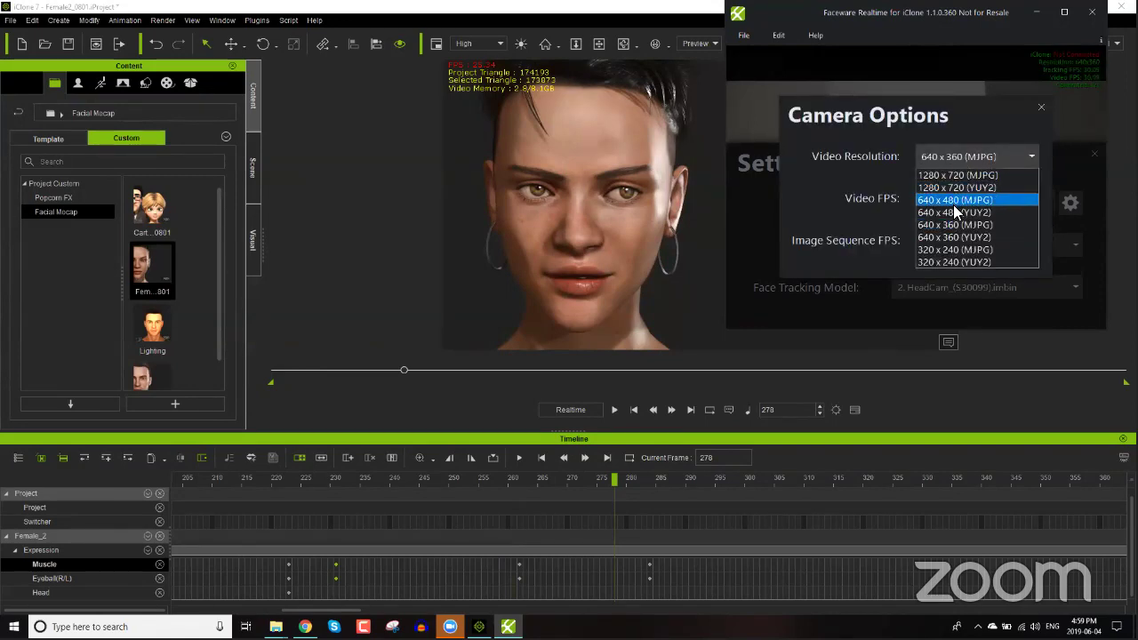
left_click(954, 200)
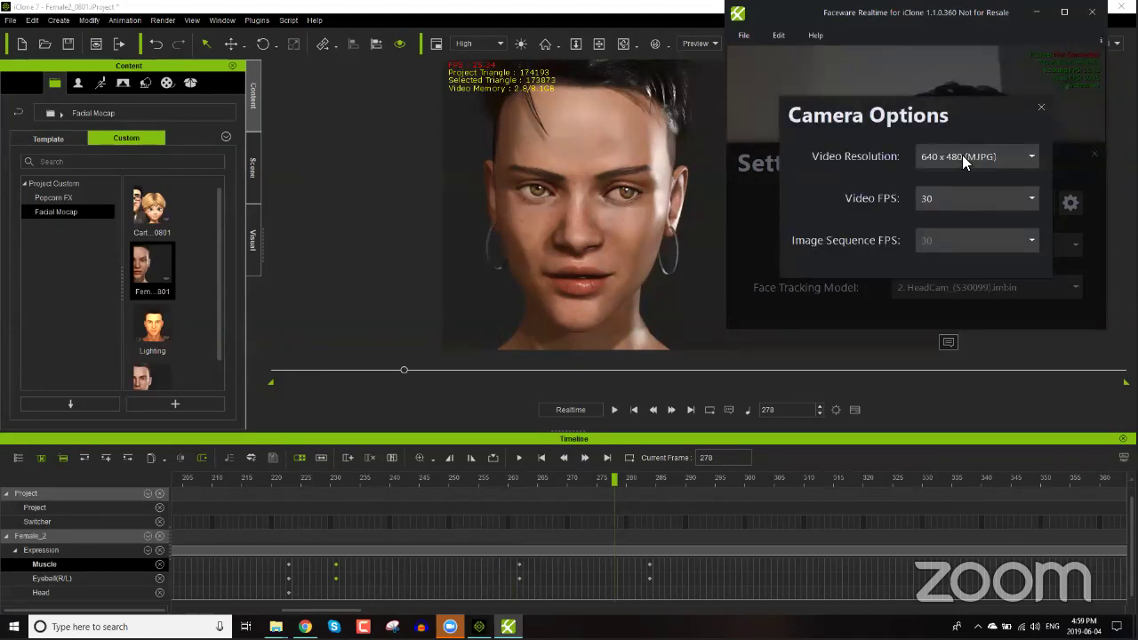
Step: Try the 640 x 360 (YUY2) video resolution, check its Video FPS options, and switch the resolution to 320 x 240 (MJPG)
left_click(962, 165)
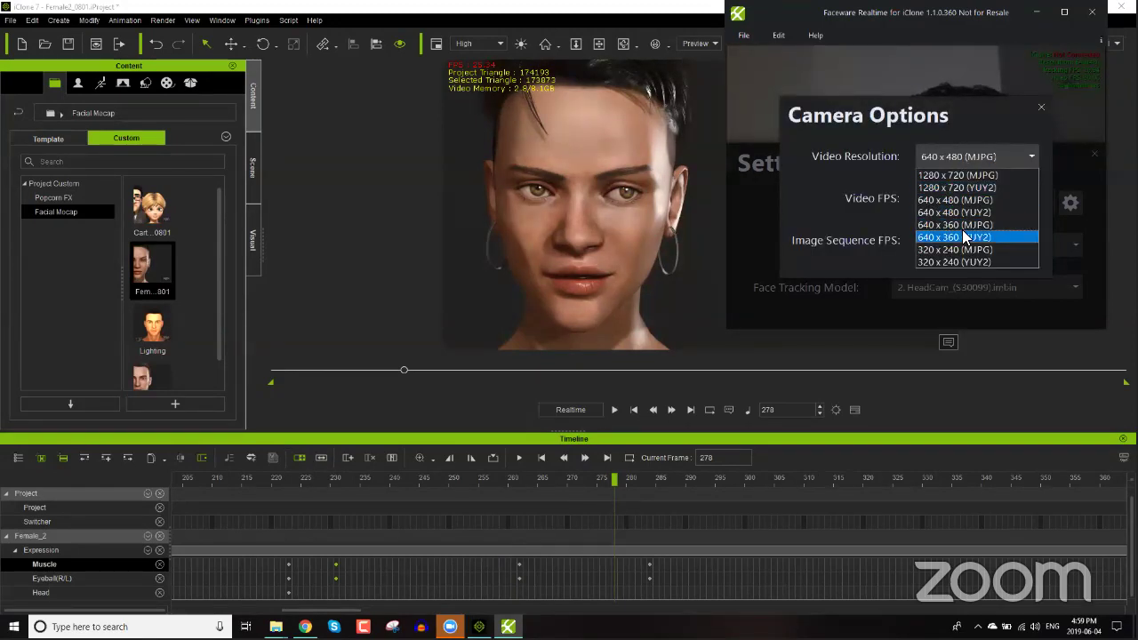
left_click(965, 236)
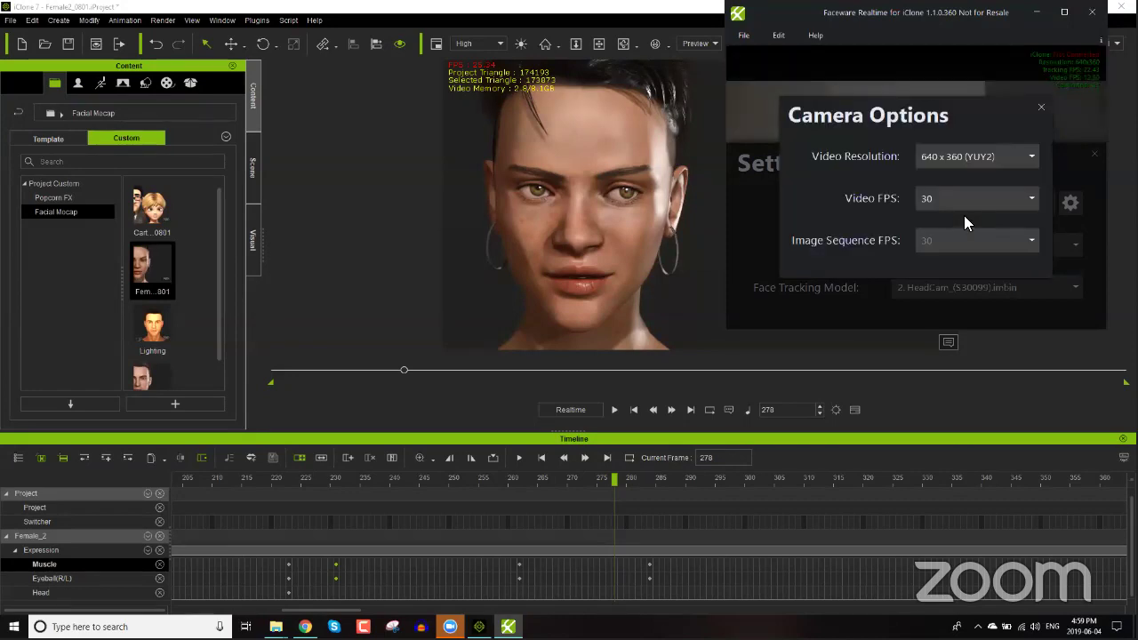
left_click(964, 207)
left_click(958, 216)
left_click(956, 154)
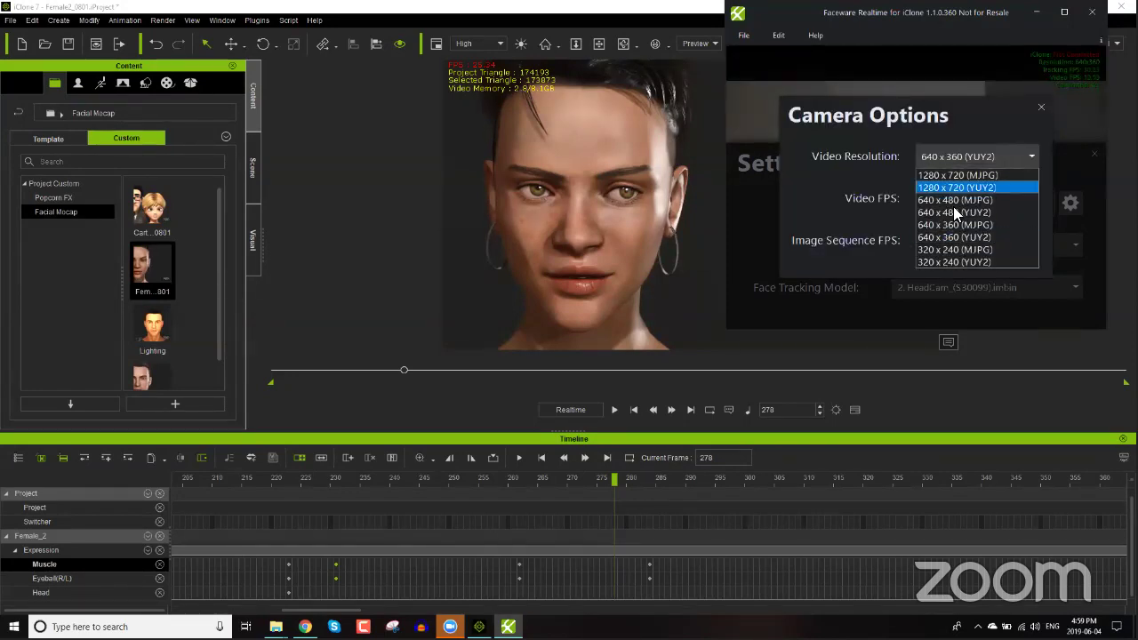
left_click(950, 249)
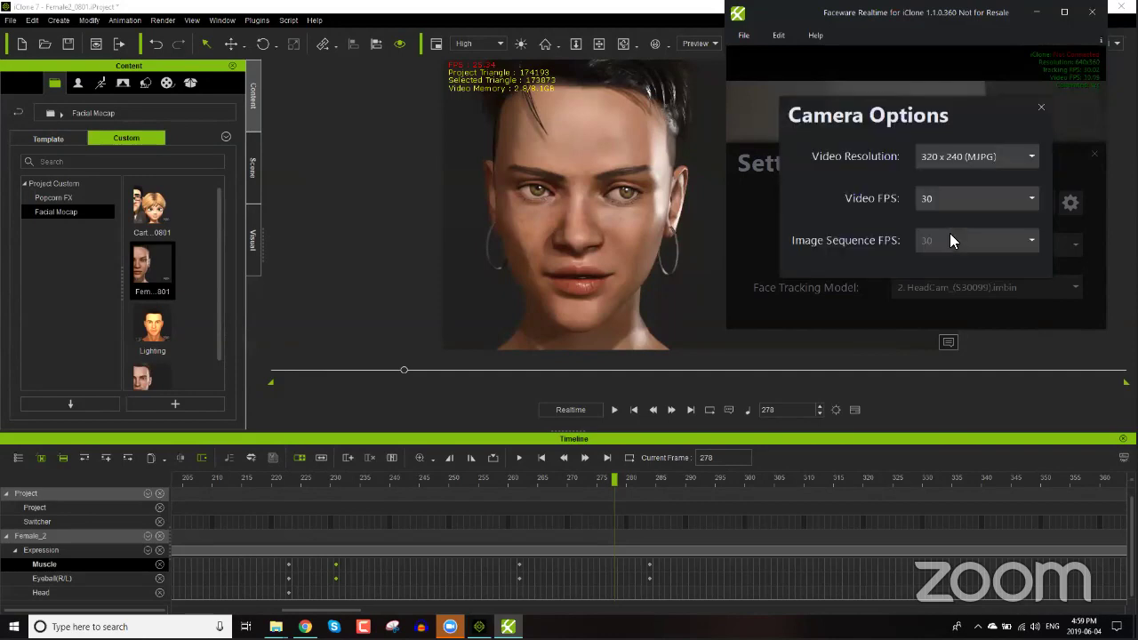
Step: Set the video resolution to 640 x 480 (MJPG), check its Video FPS options, and close the Camera Options and Settings
left_click(965, 156)
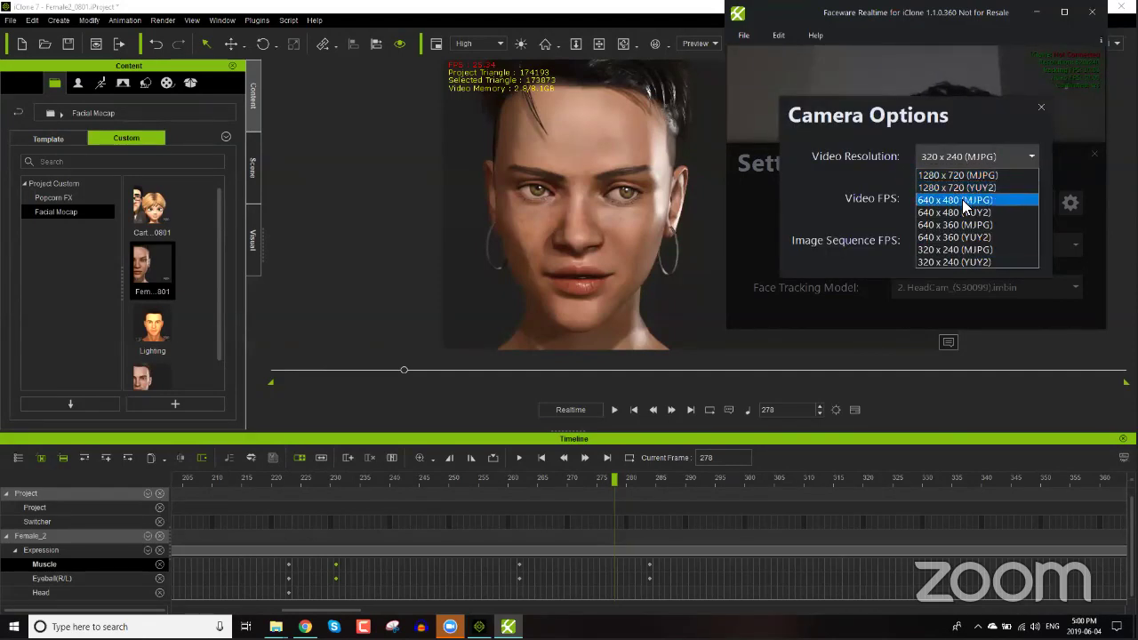
left_click(964, 201)
left_click(956, 199)
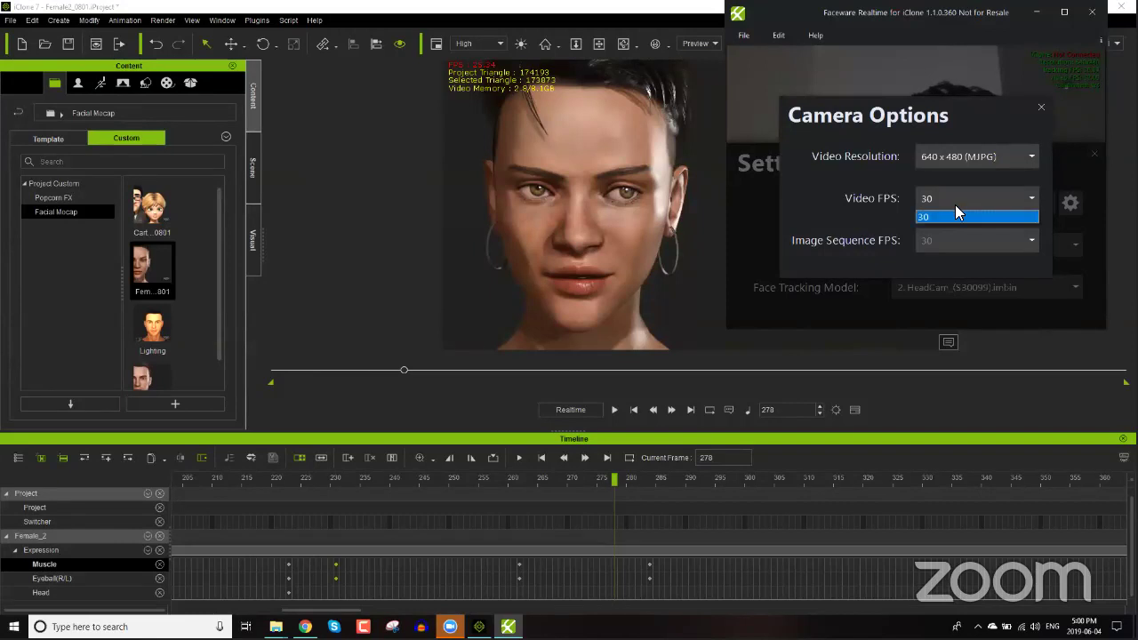
left_click(866, 211)
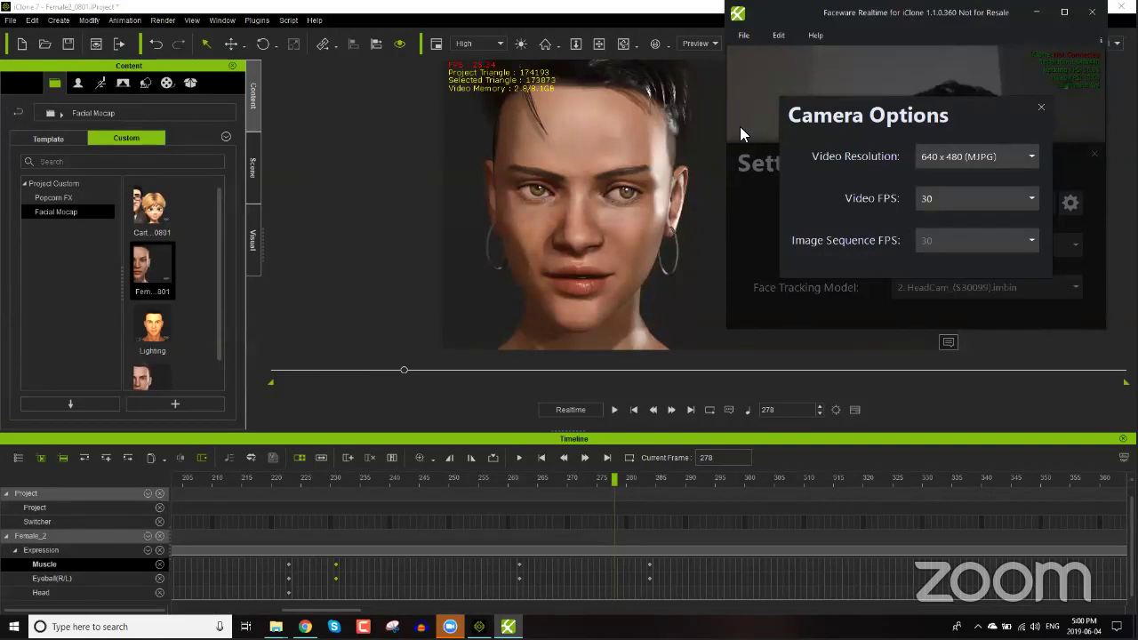
left_click(1039, 109)
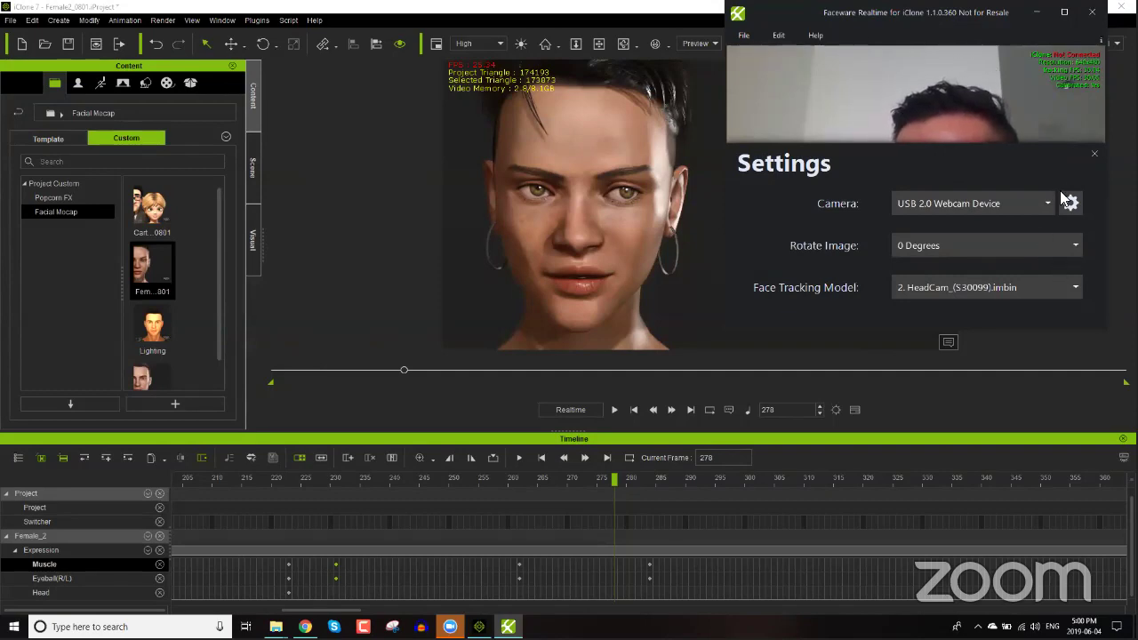
left_click(1094, 153)
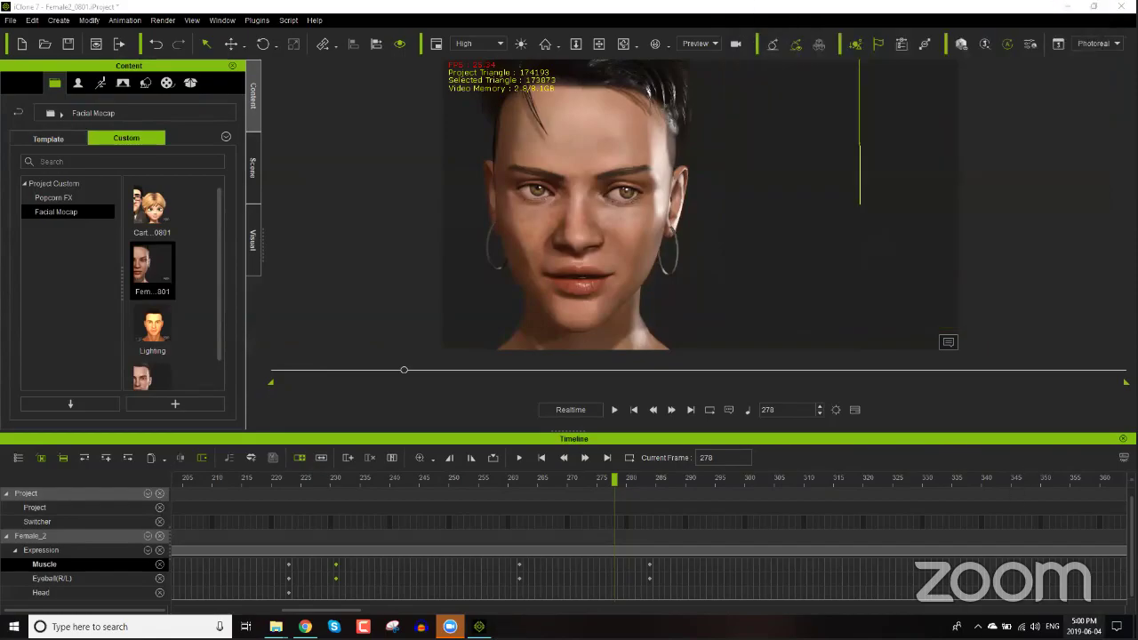
Step: Relaunch Faceware Realtime for iClone from the desktop and open the webcam's Camera Options from its Settings
key("super+d")
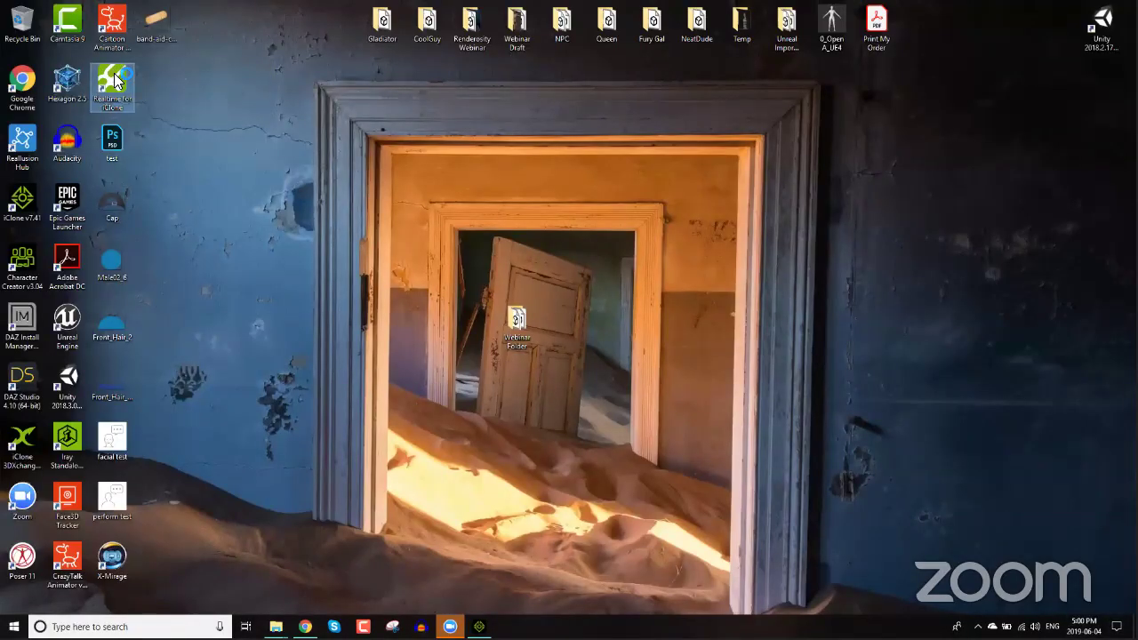
double_click(113, 78)
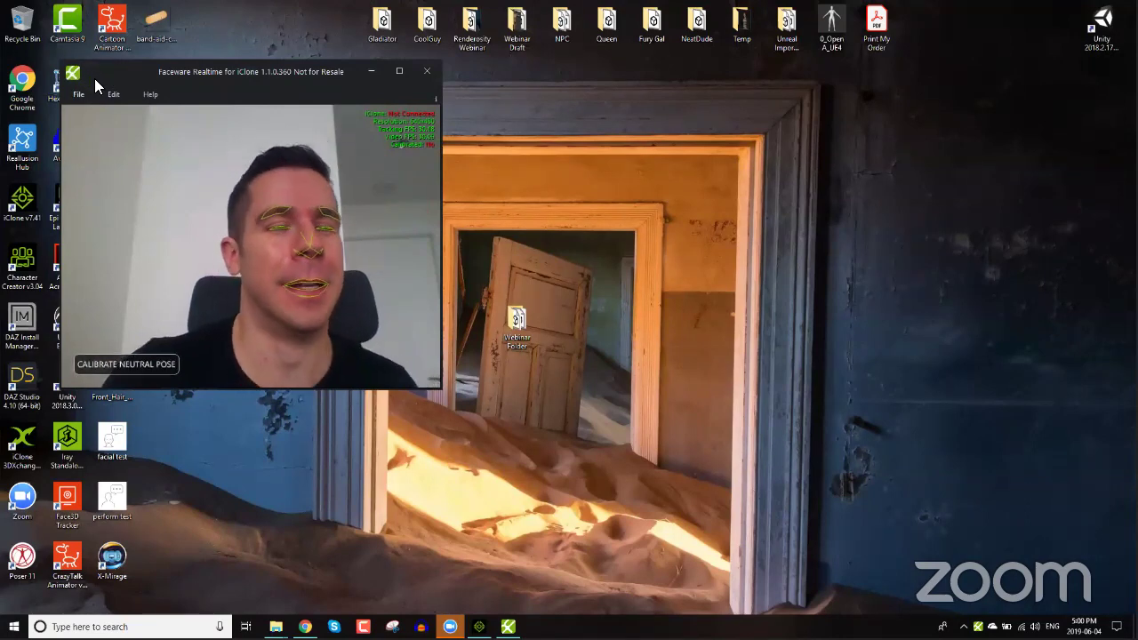
left_click(110, 94)
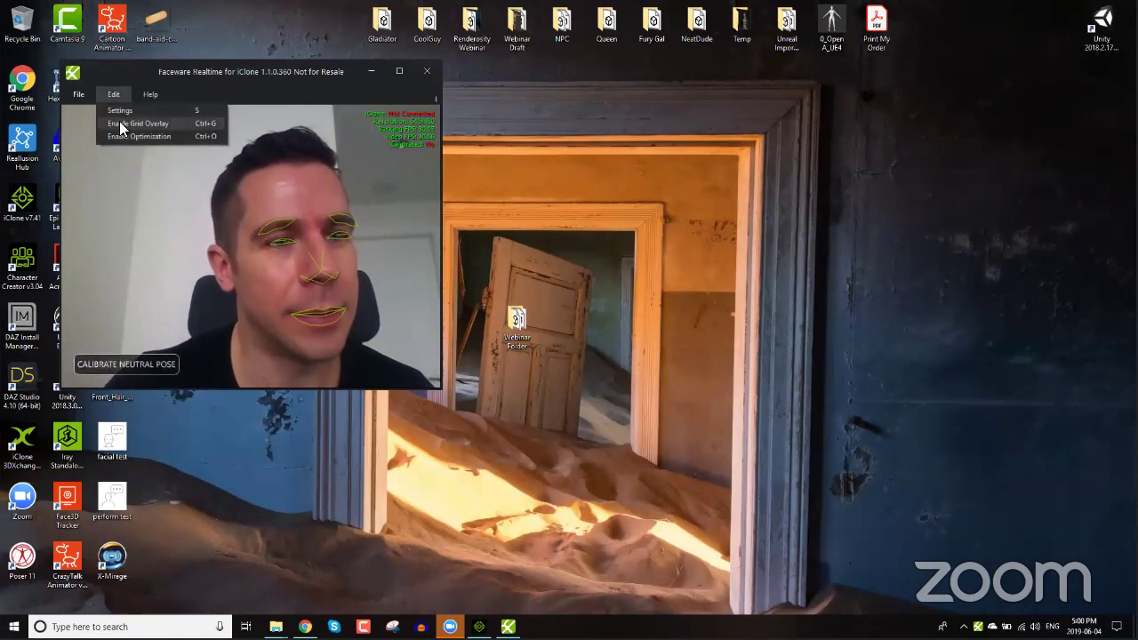
left_click(116, 111)
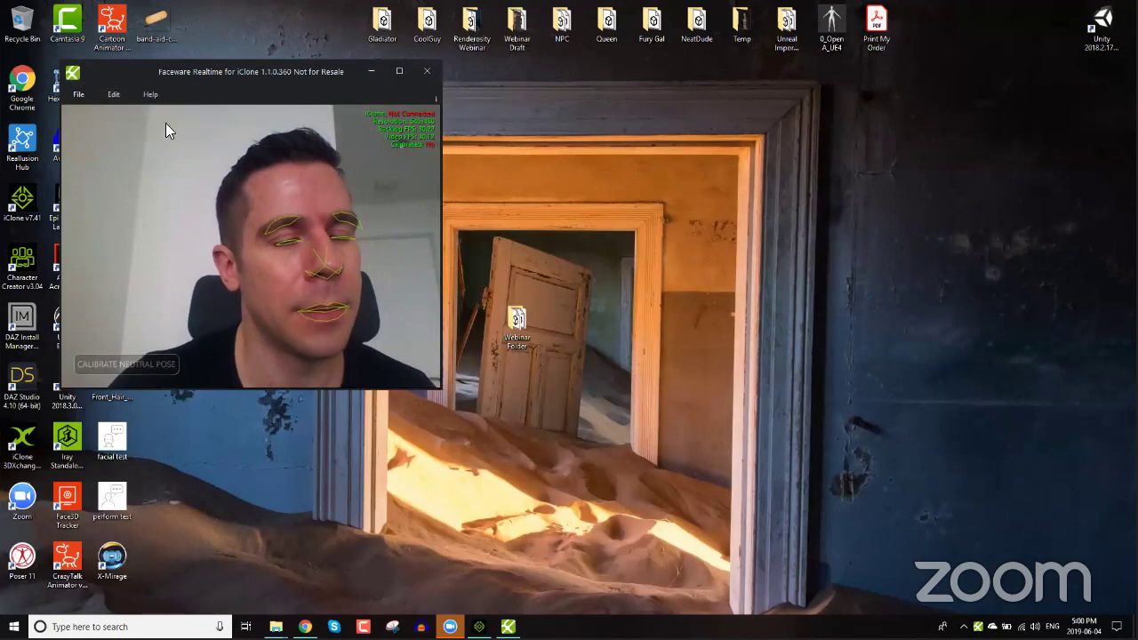
left_click(405, 263)
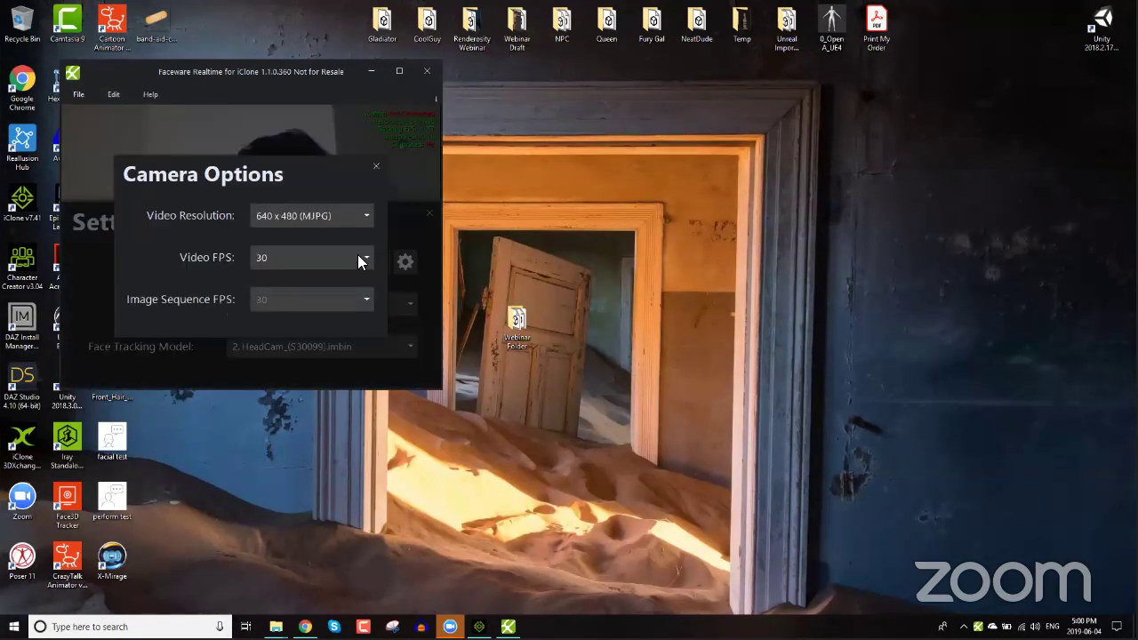
Step: Try the 1280 x 720 (MJPG) video resolution with Video FPS at 30
left_click(353, 216)
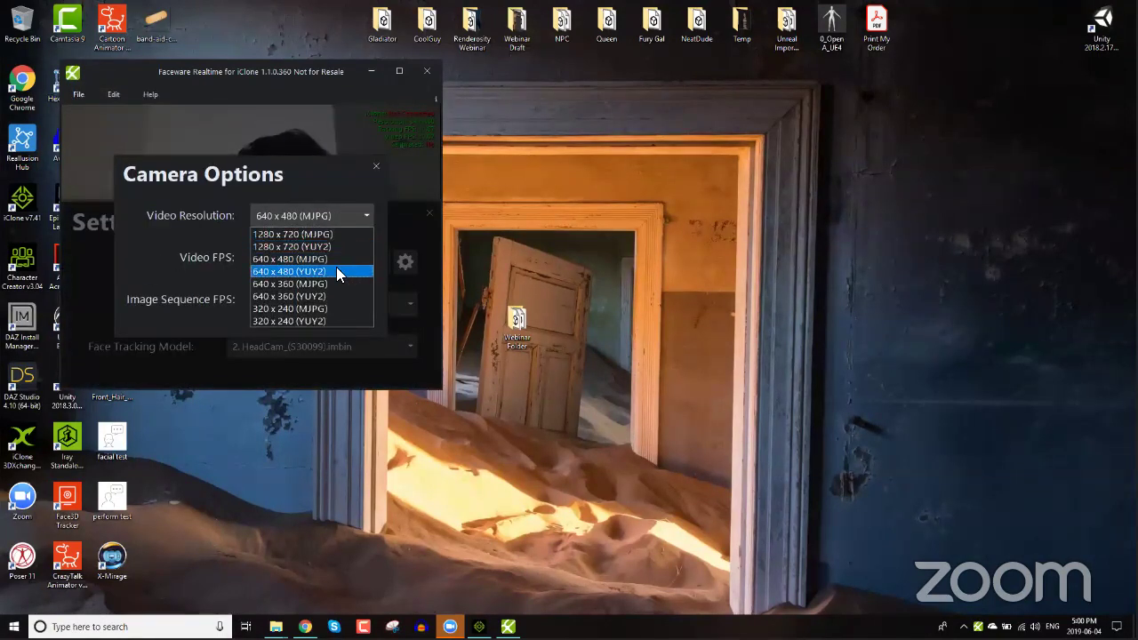
left_click(333, 236)
left_click(347, 258)
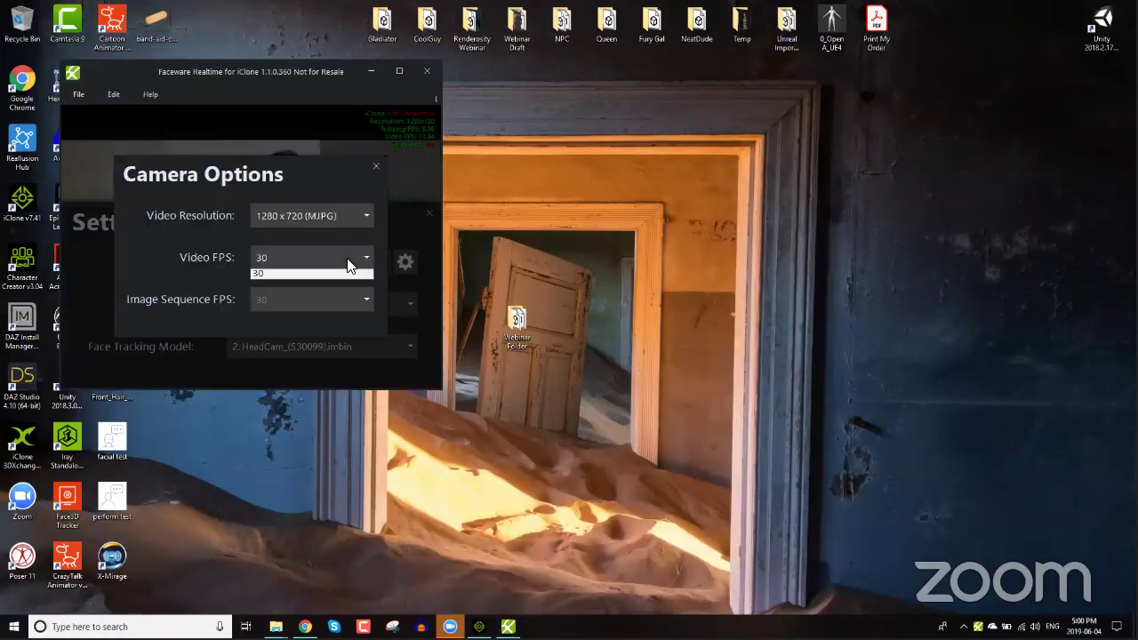
left_click(296, 274)
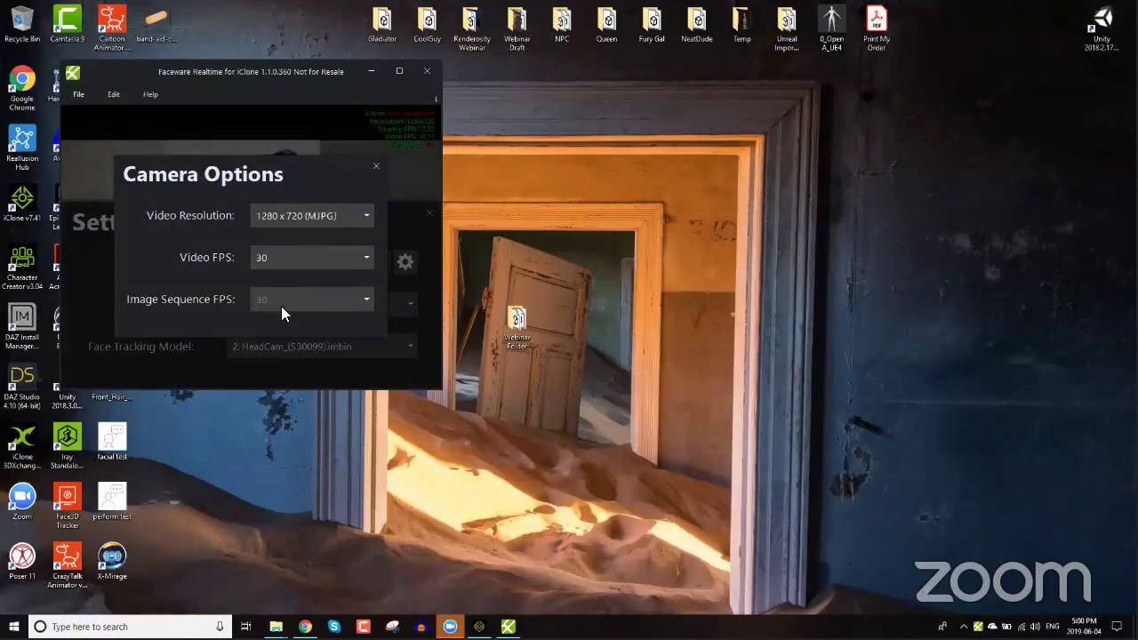
Step: Try the 320 x 240 (MJPG) resolution, check its Video FPS options, and switch the resolution to 320 x 240 (YUY2)
left_click(295, 224)
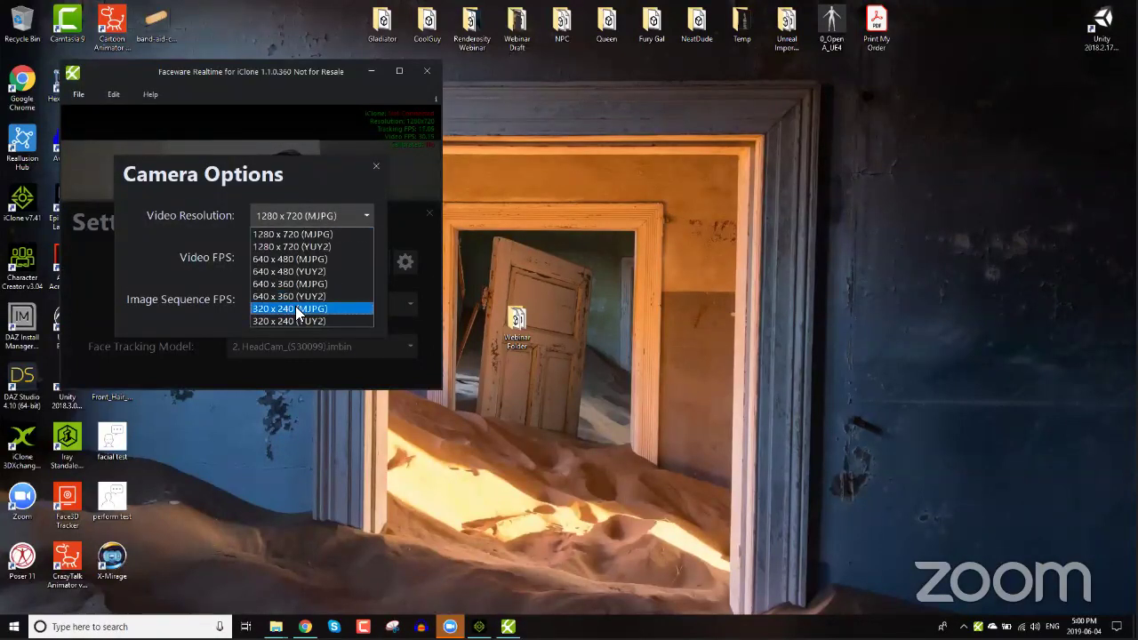
left_click(294, 306)
left_click(304, 256)
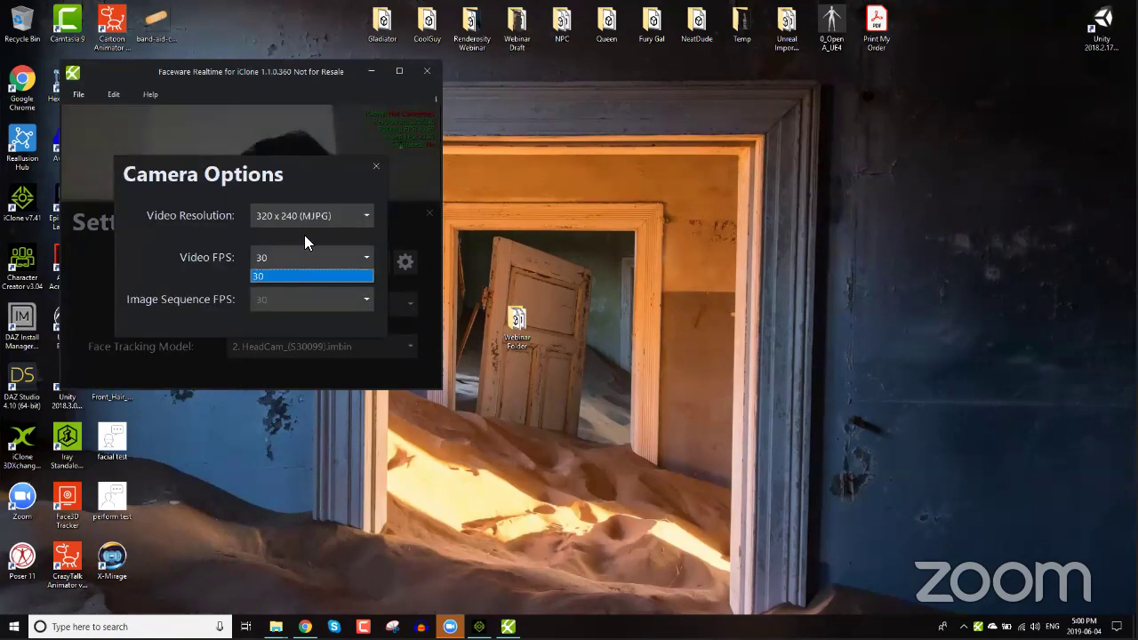
left_click(316, 231)
left_click(333, 228)
left_click(322, 321)
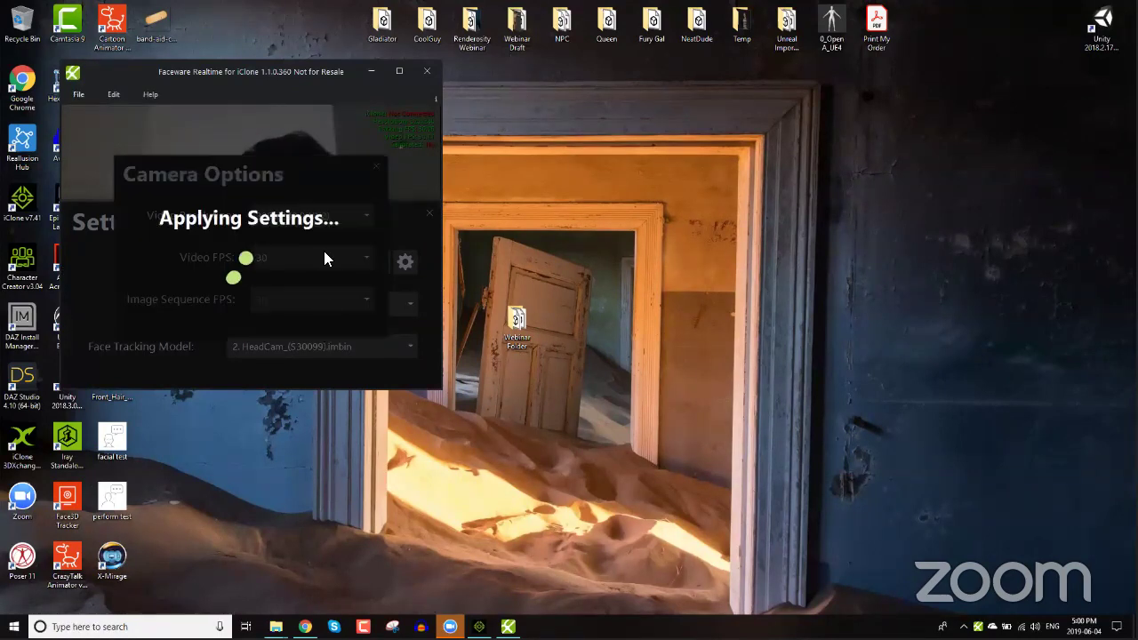
Step: Set the webcam's video resolution to 640 x 480 and close the Camera Options
left_click(330, 224)
left_click(309, 269)
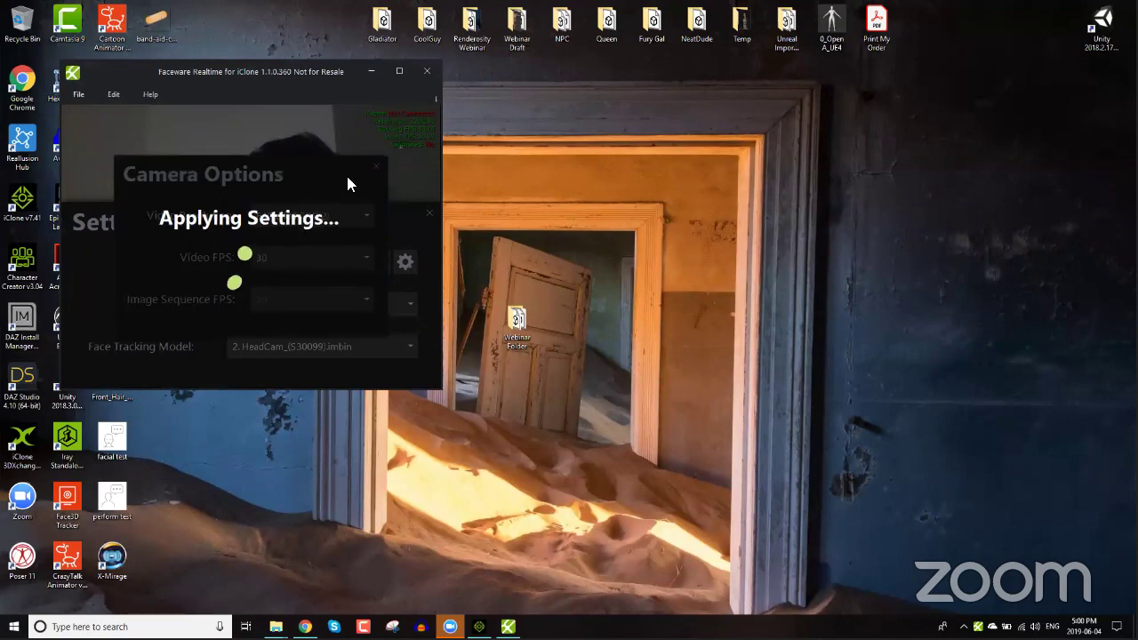
left_click(374, 167)
Step: Reselect USB 2.0 Webcam Device as the capture camera in Settings
left_click(363, 267)
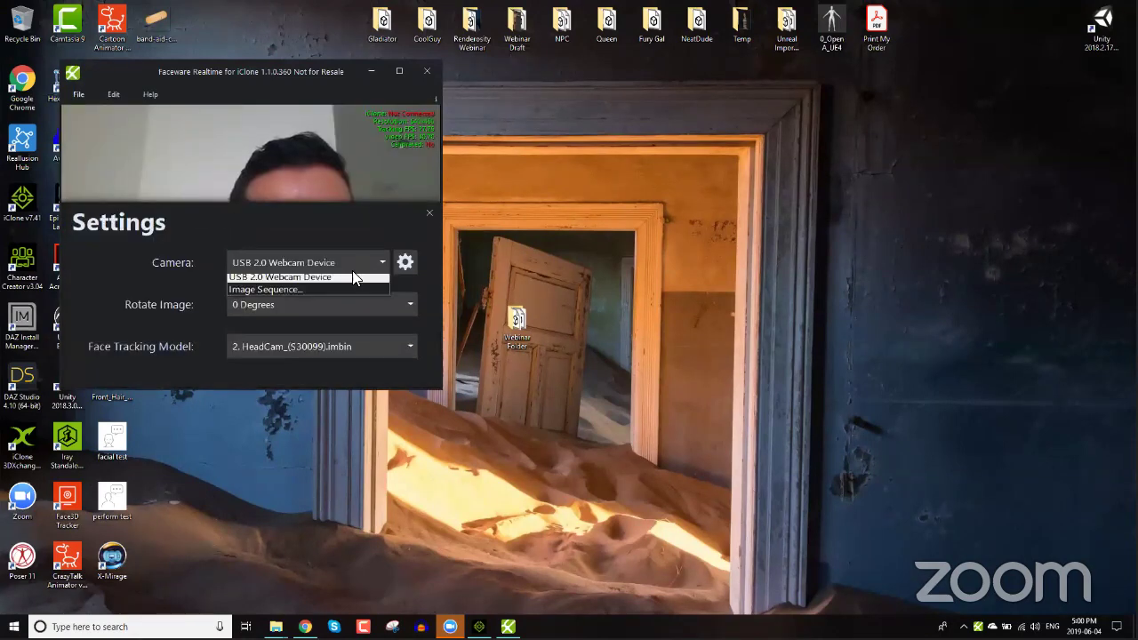
left_click(301, 281)
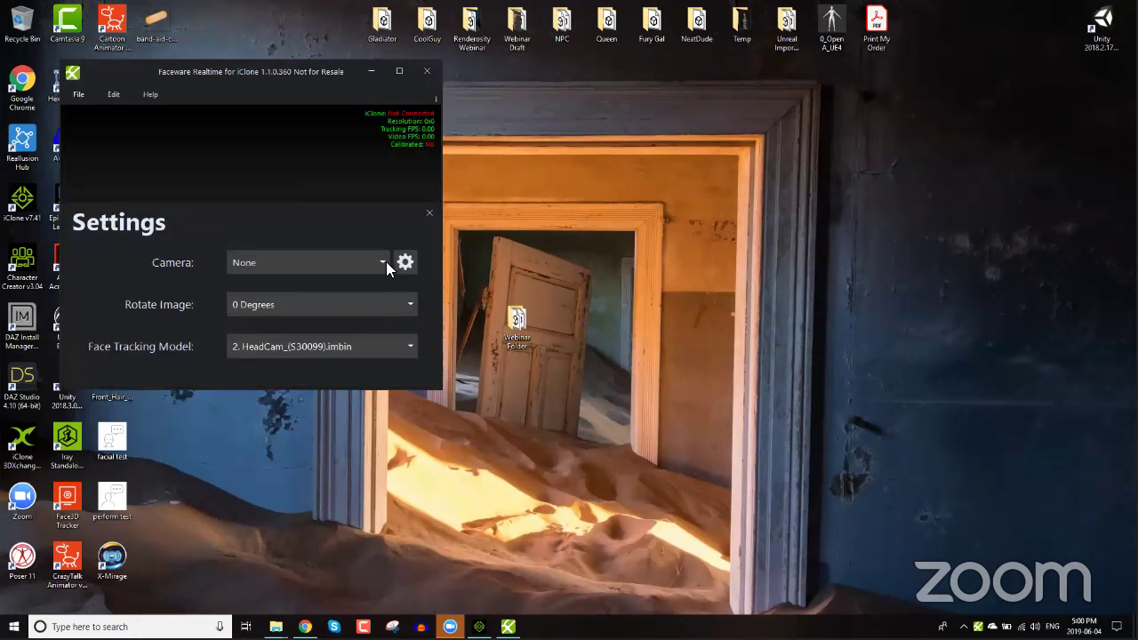
left_click(384, 263)
left_click(347, 290)
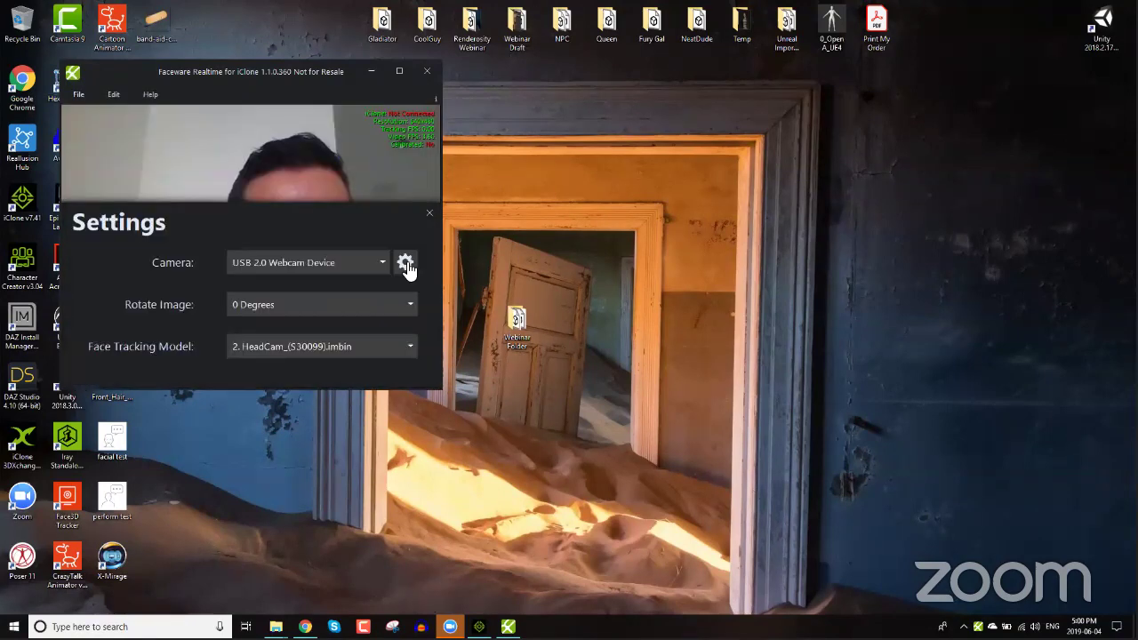
Step: Set the webcam's video resolution to 640 x 360 (MJPG), check its Video FPS options, and close the camera settings
left_click(403, 263)
left_click(315, 216)
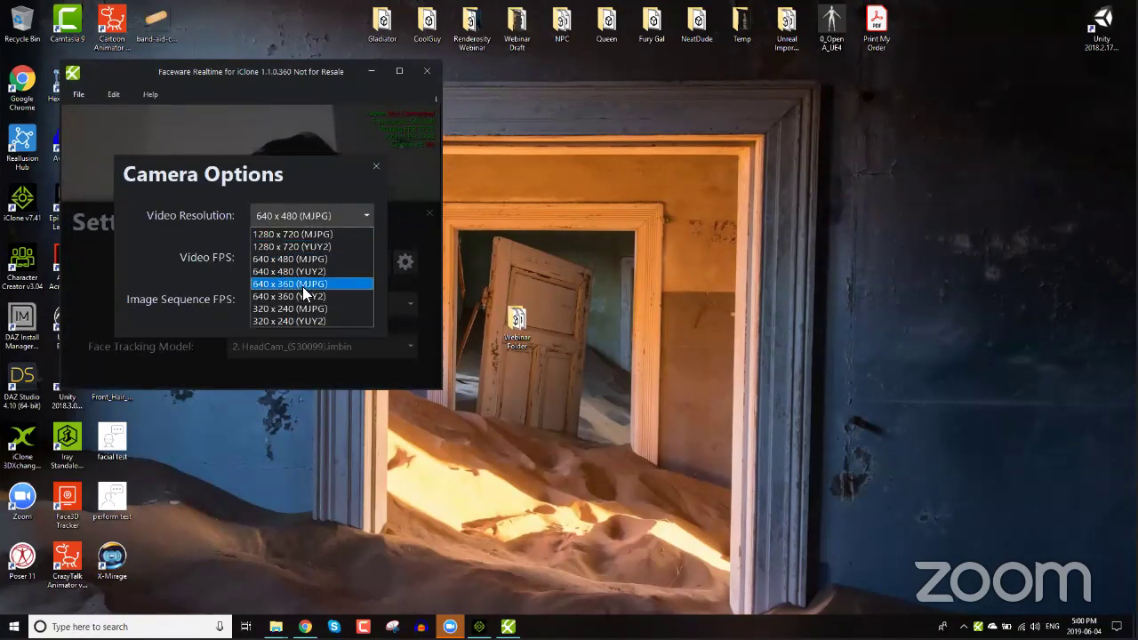
left_click(305, 285)
left_click(308, 265)
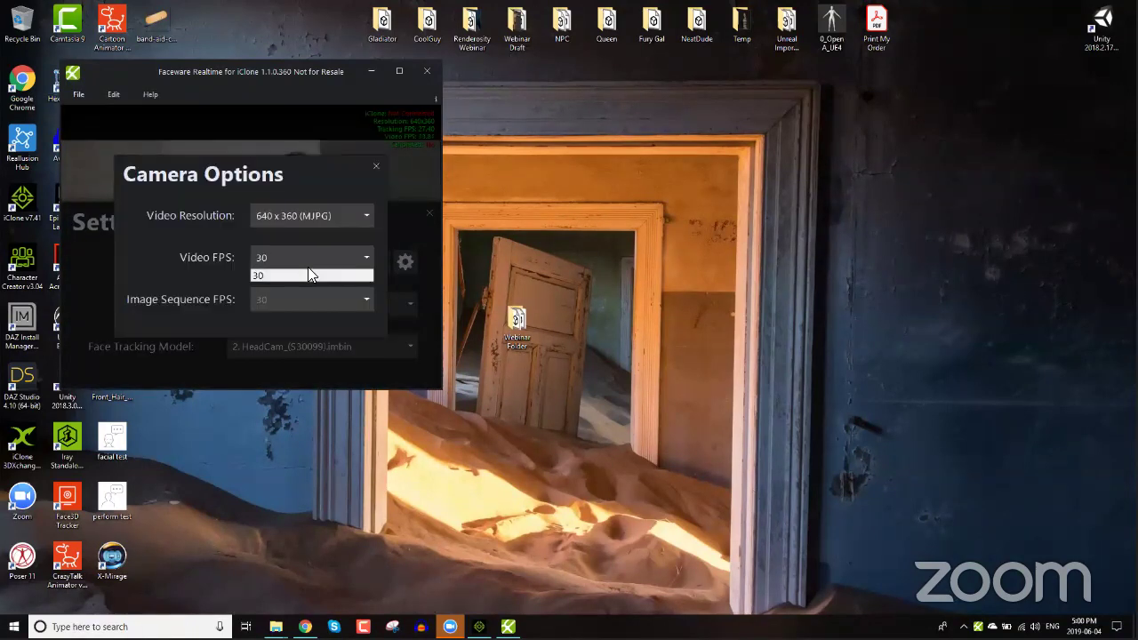
left_click(374, 168)
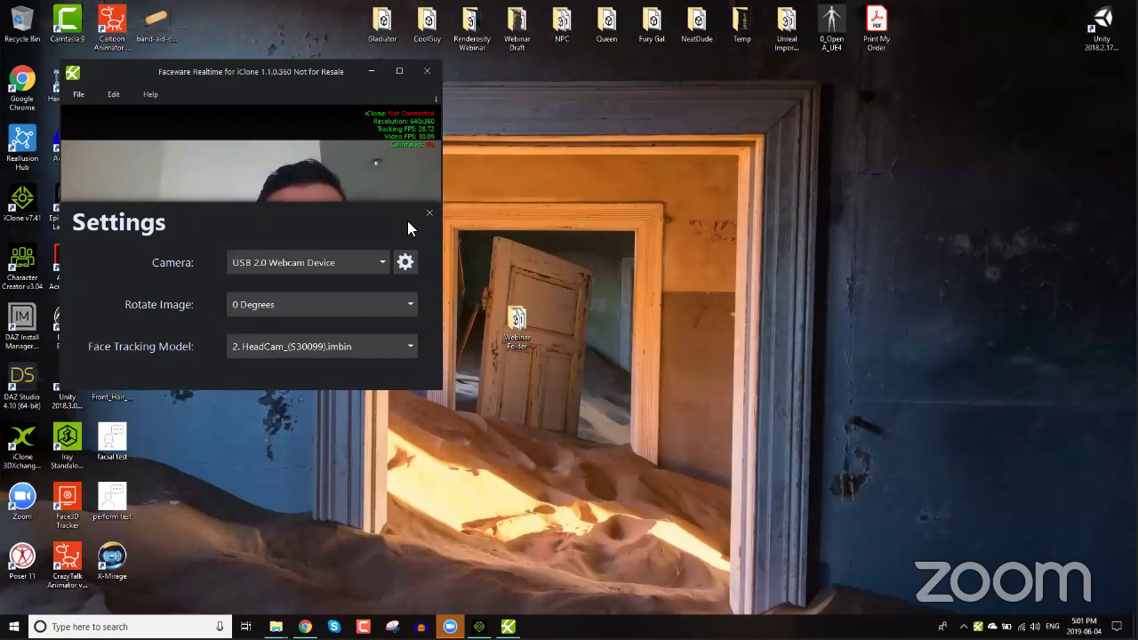
left_click(429, 213)
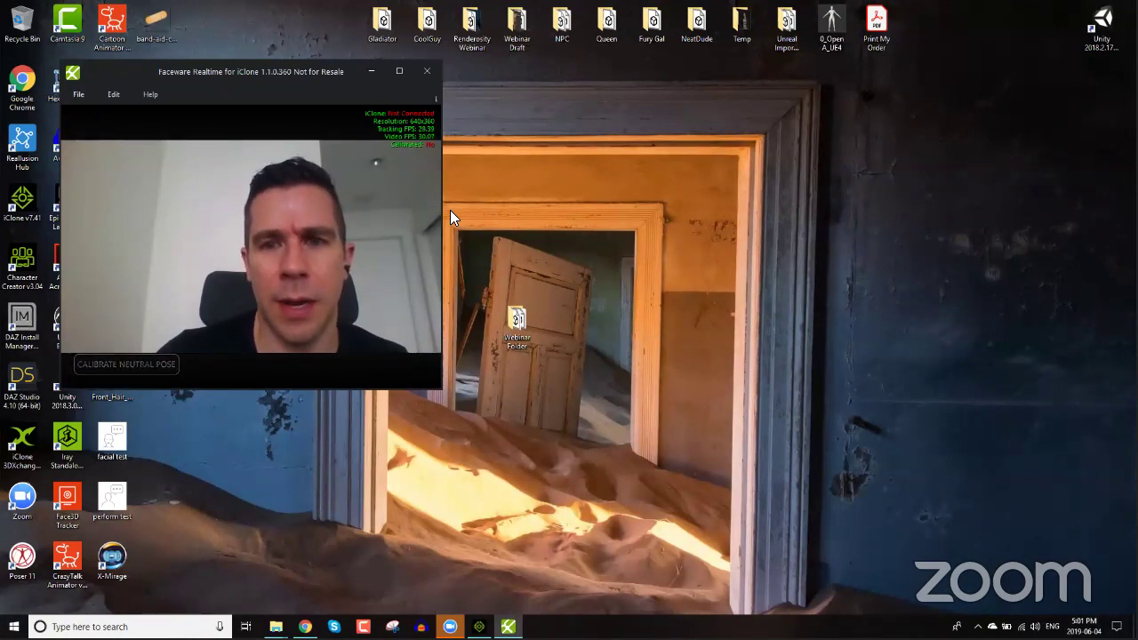
Step: Switch to iClone and look through the Project Settings, from the time unit options down to the object statistics
left_click(478, 626)
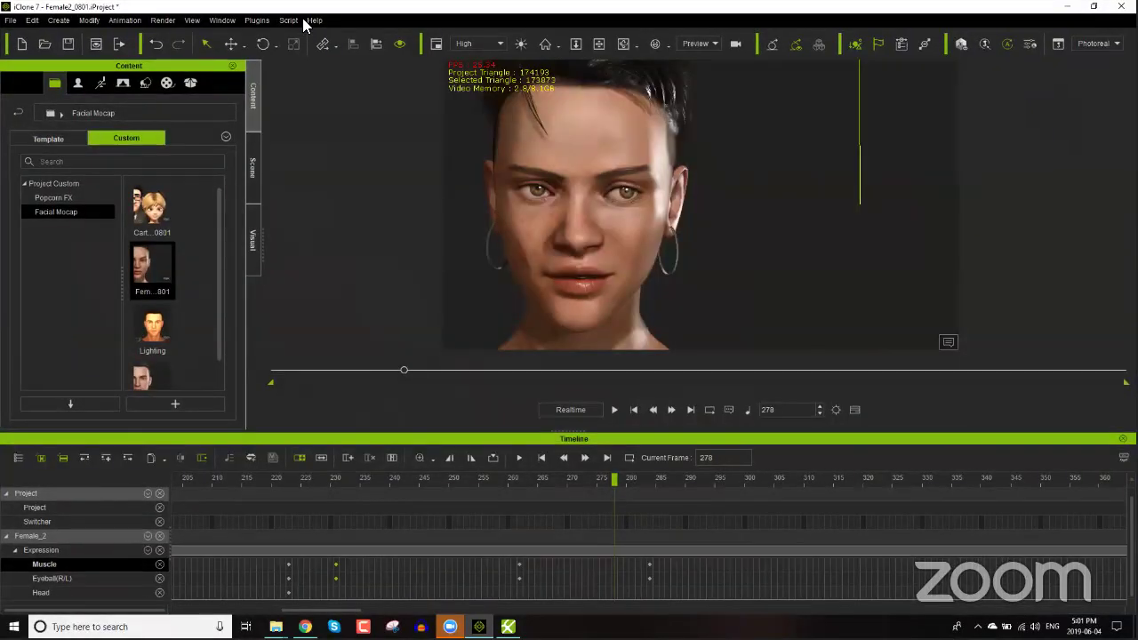
left_click(313, 19)
left_click(15, 20)
mouse_move(32, 20)
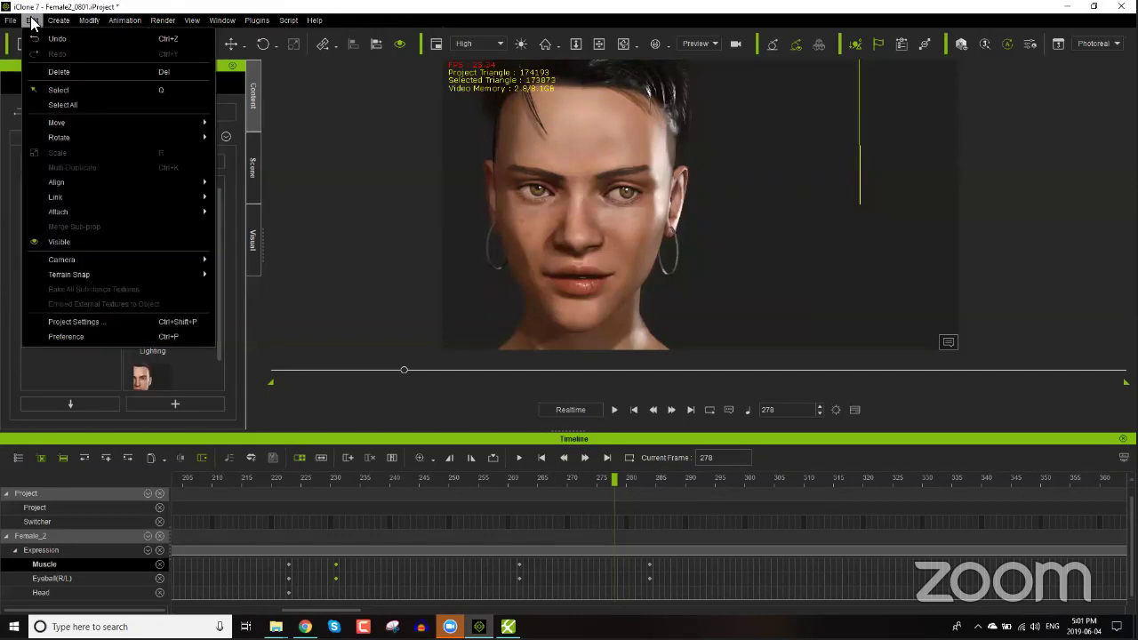
left_click(68, 322)
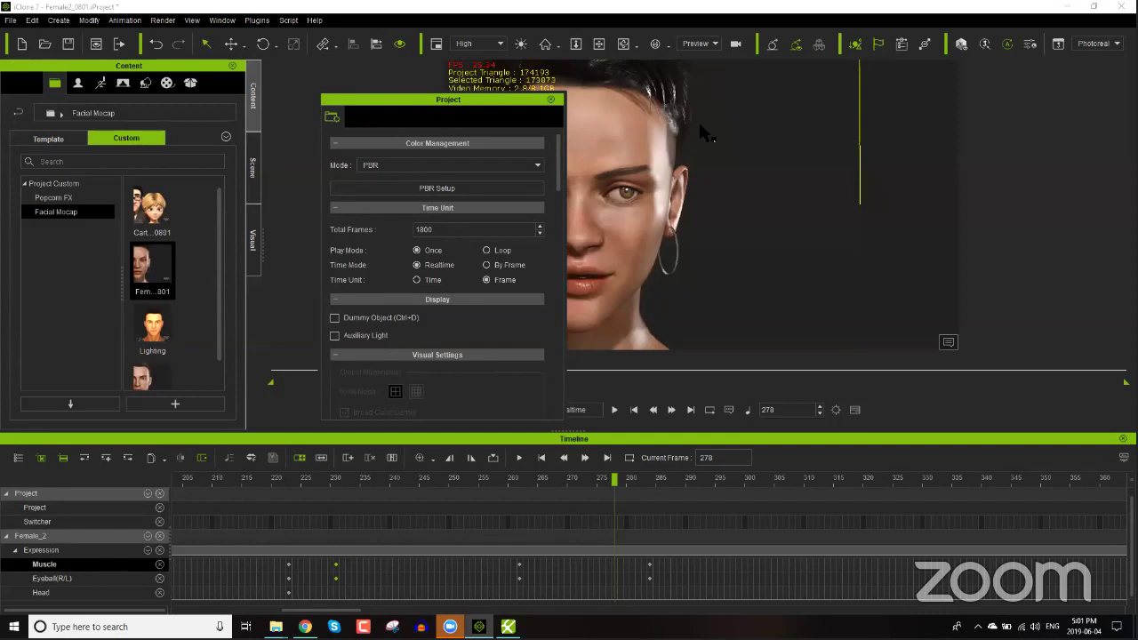
left_click_drag(558, 174, 557, 405)
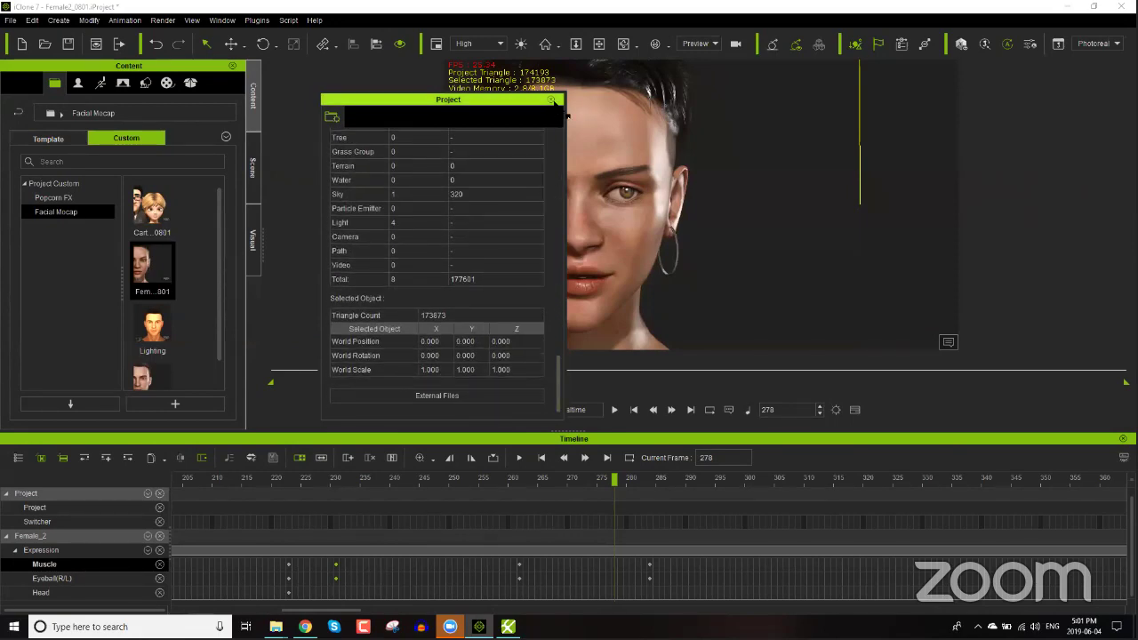
left_click(551, 100)
Step: Look through iClone's Preference settings and close them
left_click(32, 20)
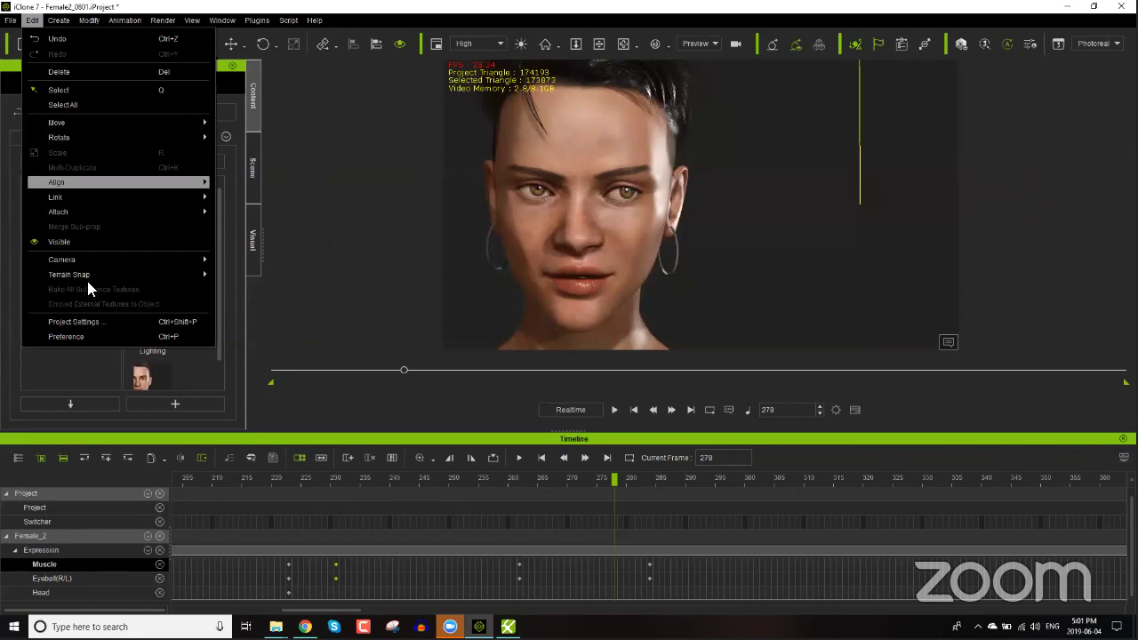
left_click(85, 336)
left_click_drag(558, 179, 564, 157)
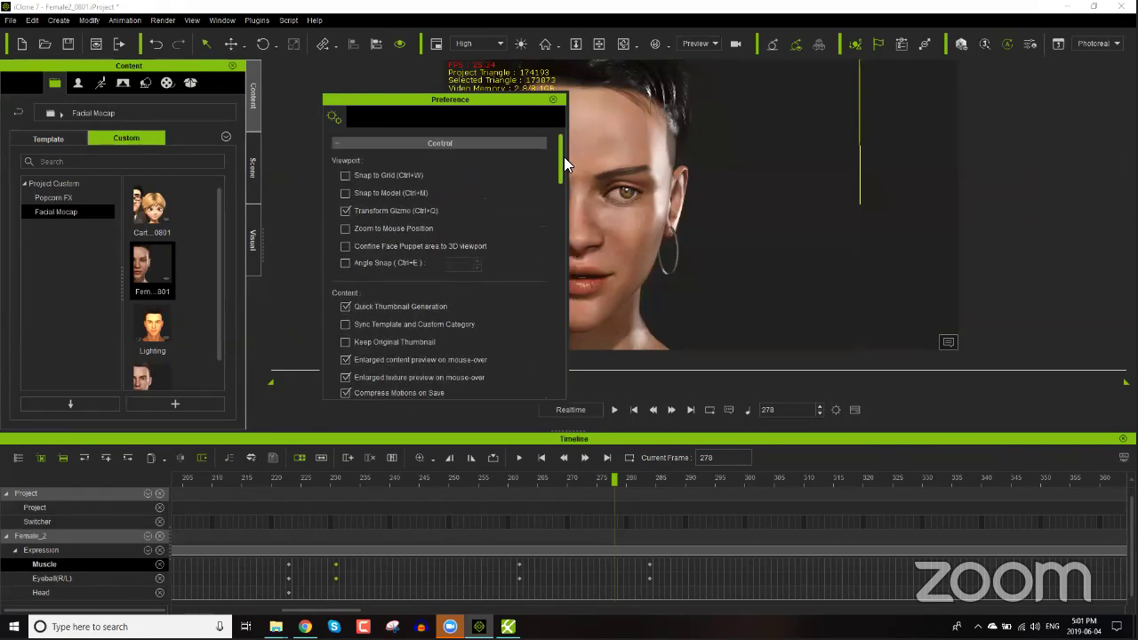
left_click(552, 99)
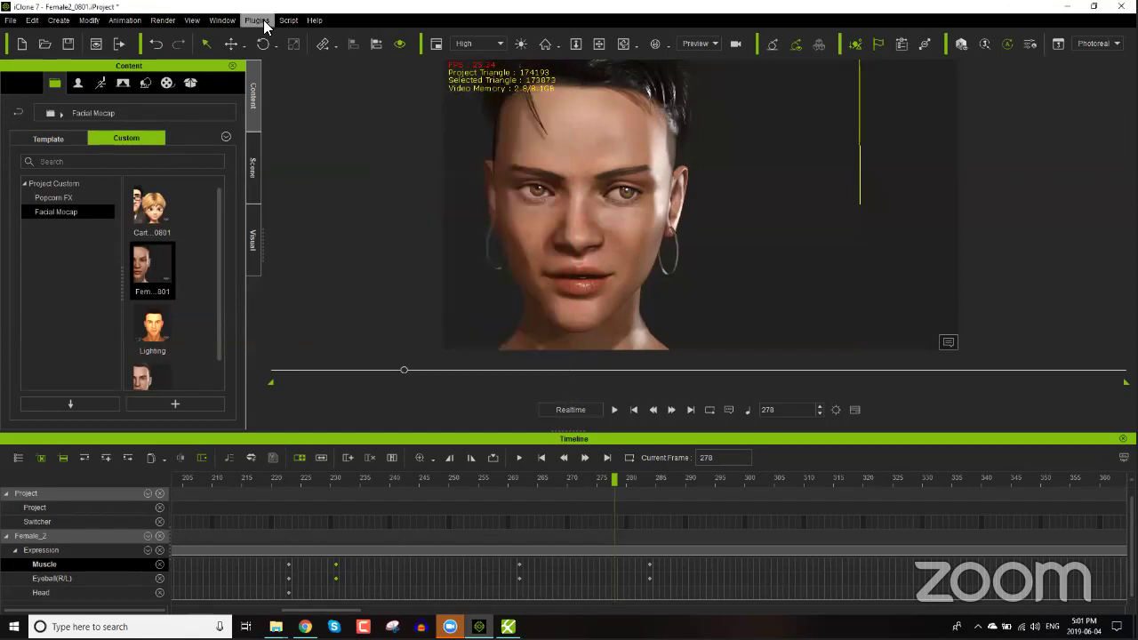
Step: Open the Motion LIVE plug-in for Female_2, look over its gear and character lists, and close it, confirming the server disconnection
left_click(258, 20)
mouse_move(298, 67)
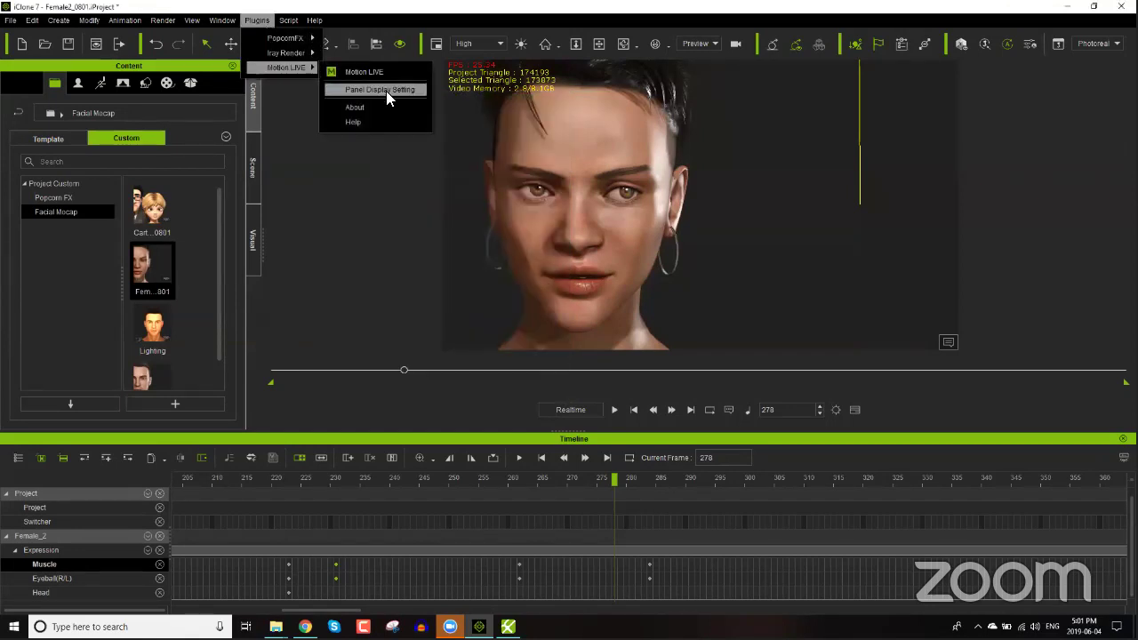
left_click(377, 73)
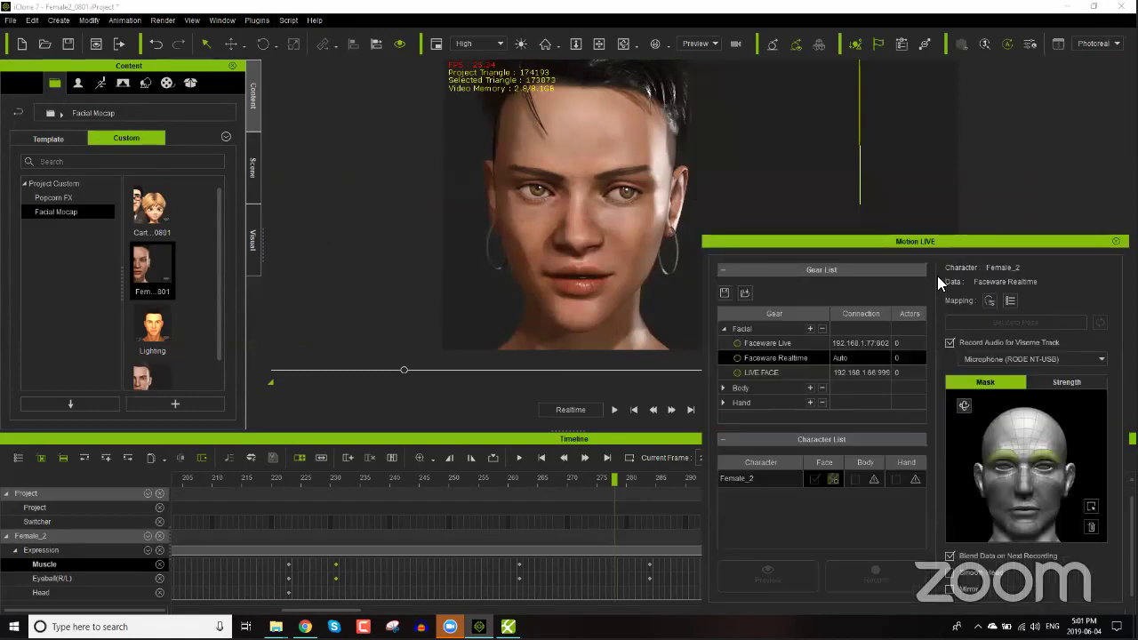
left_click_drag(951, 242, 845, 170)
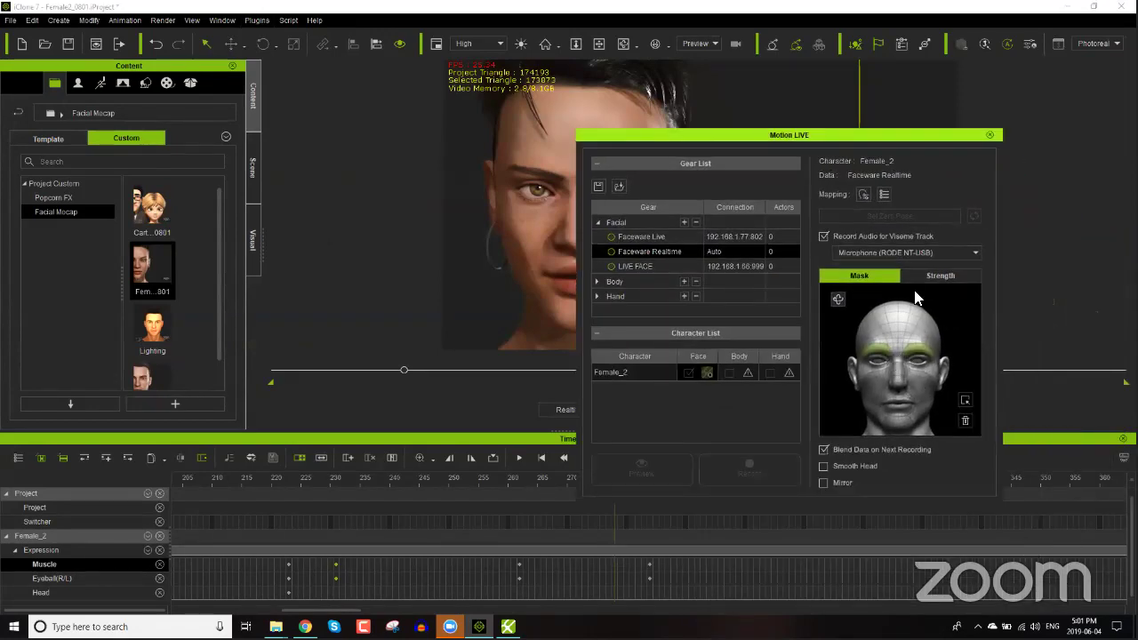
left_click(989, 135)
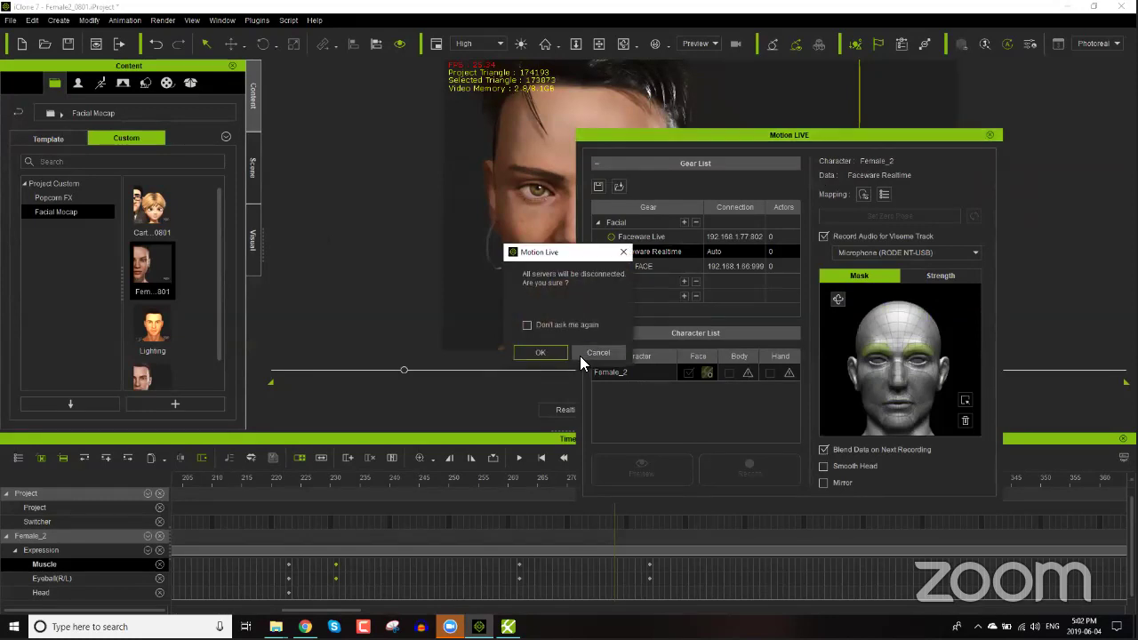
left_click(554, 351)
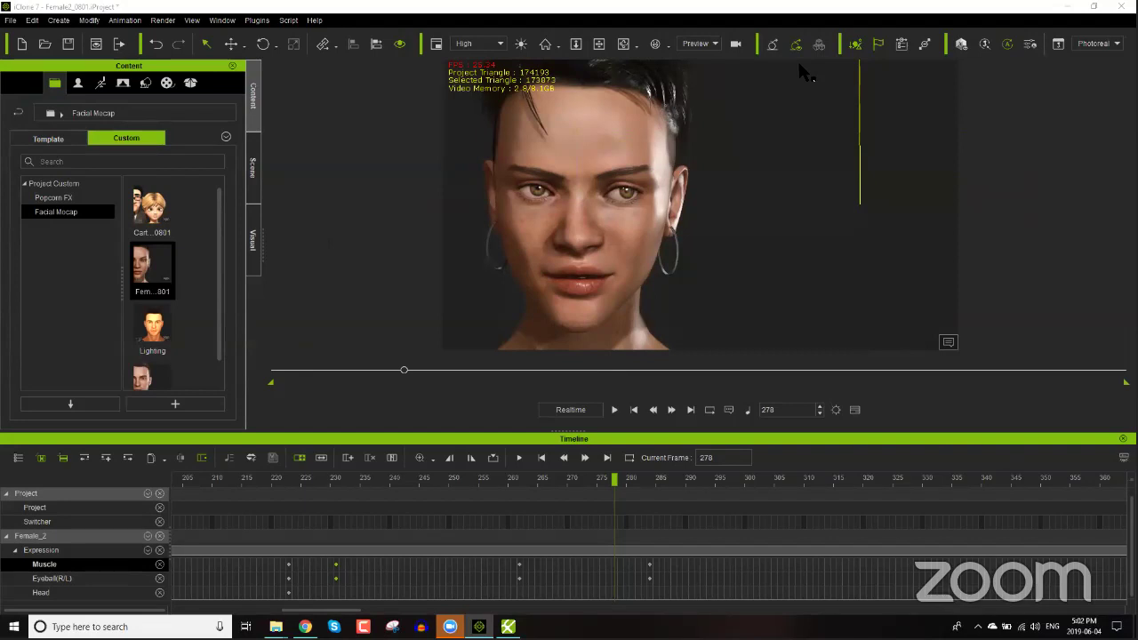
Step: Open the Motion LIVE online manual from iClone's plug-in help and search it for LIVE FACE
left_click(288, 20)
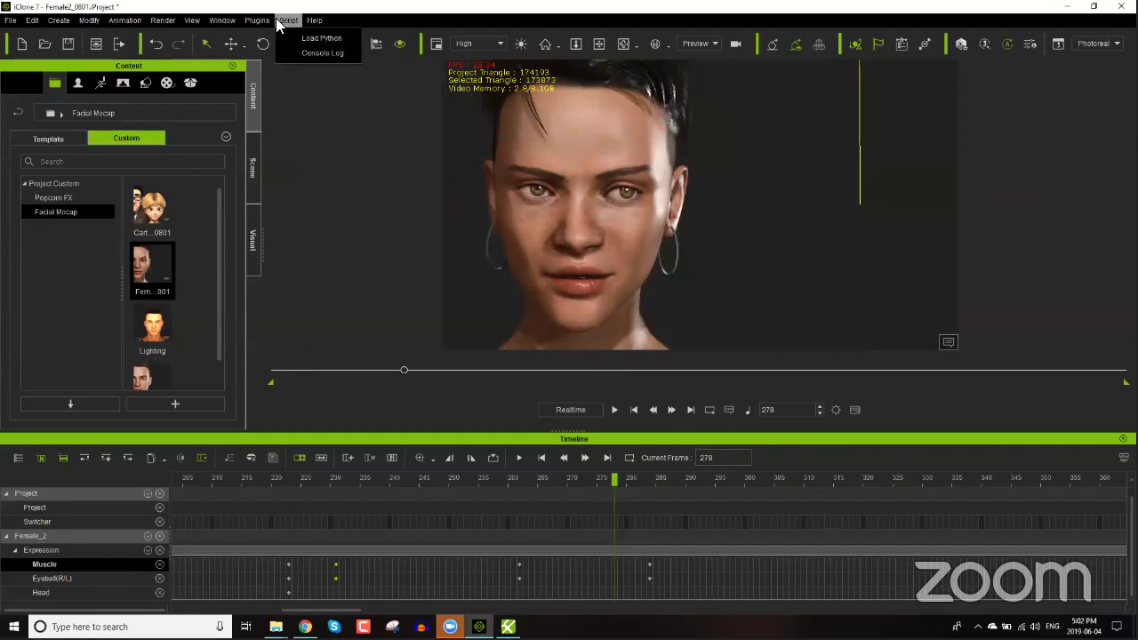
mouse_move(257, 20)
mouse_move(283, 65)
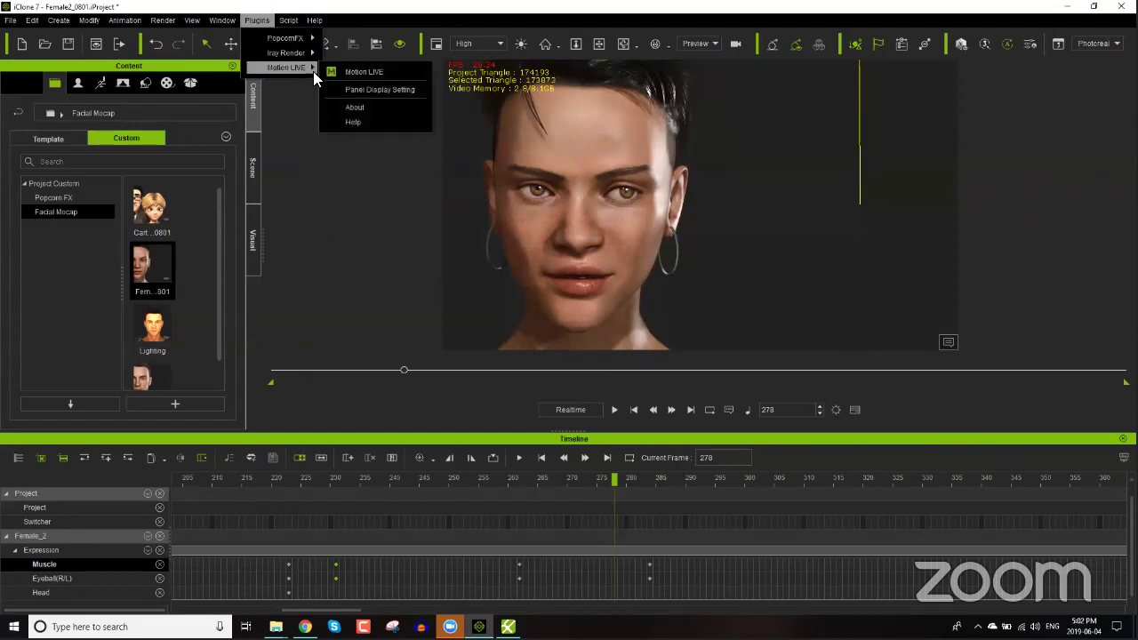
left_click(347, 124)
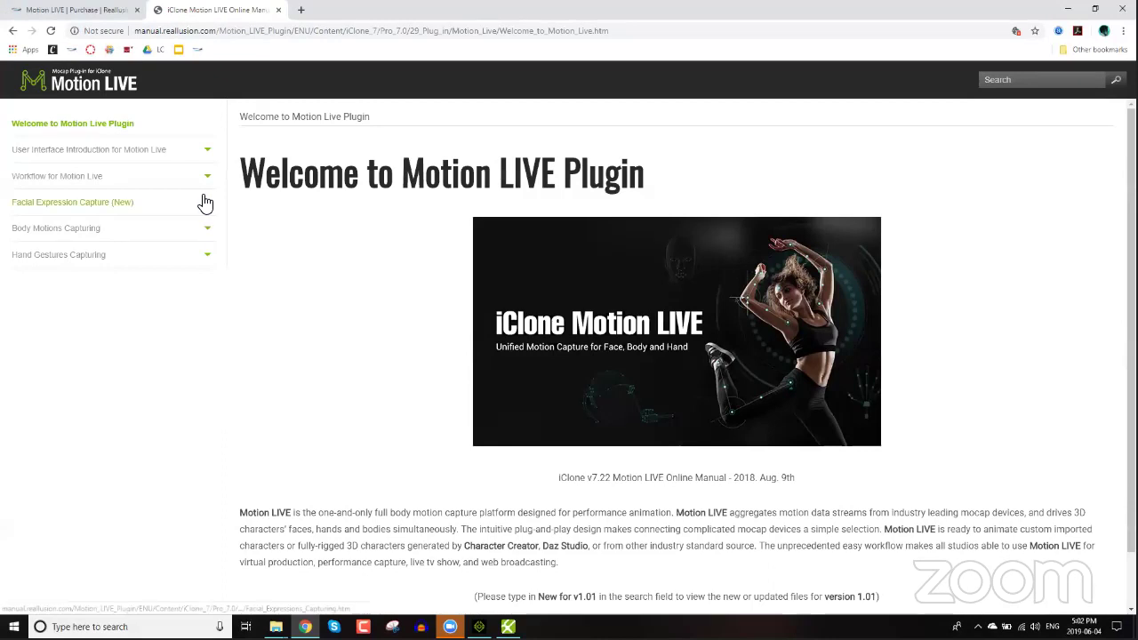
left_click(1014, 85)
type("LIVE")
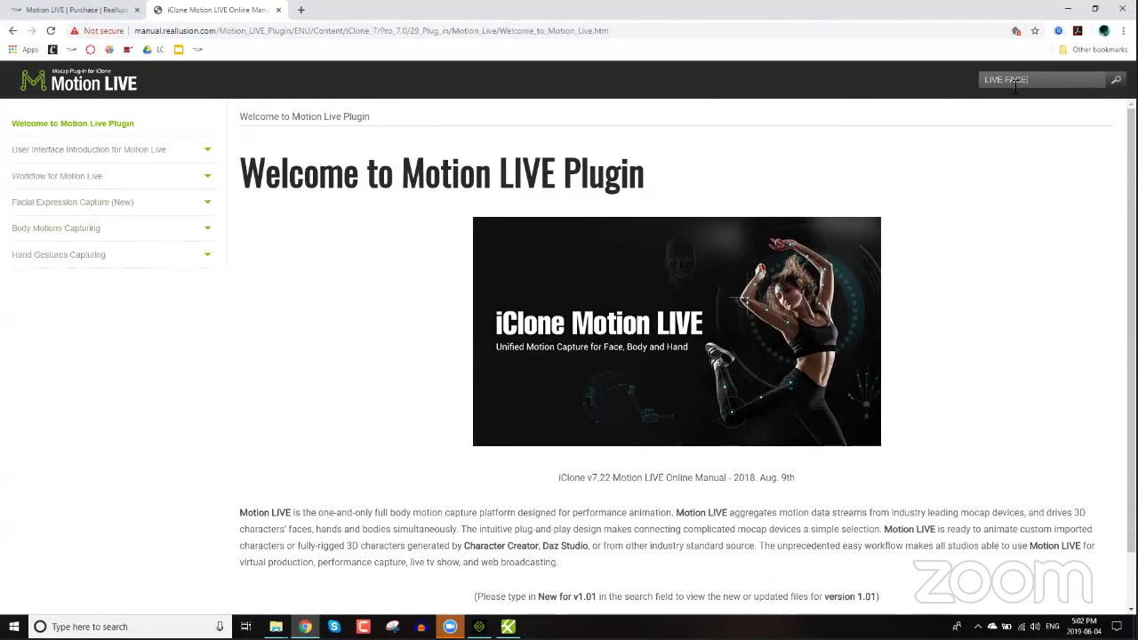
type(" FACE")
key("Return")
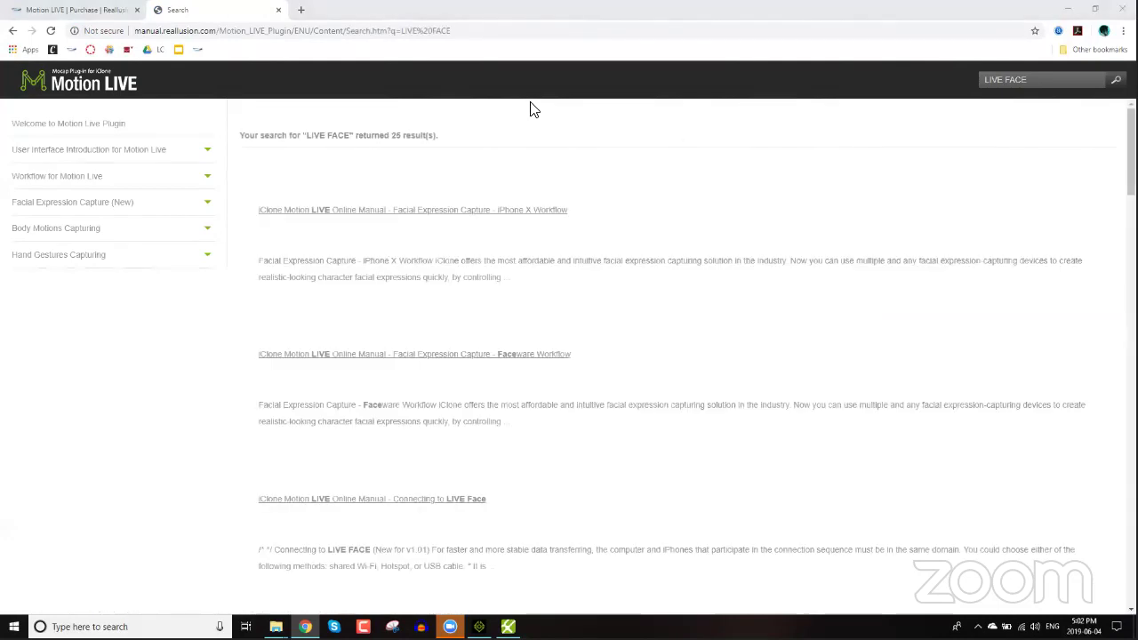
Step: Open the Connecting to LIVE Face article and read through its USB and wireless connection sections
left_click(435, 503)
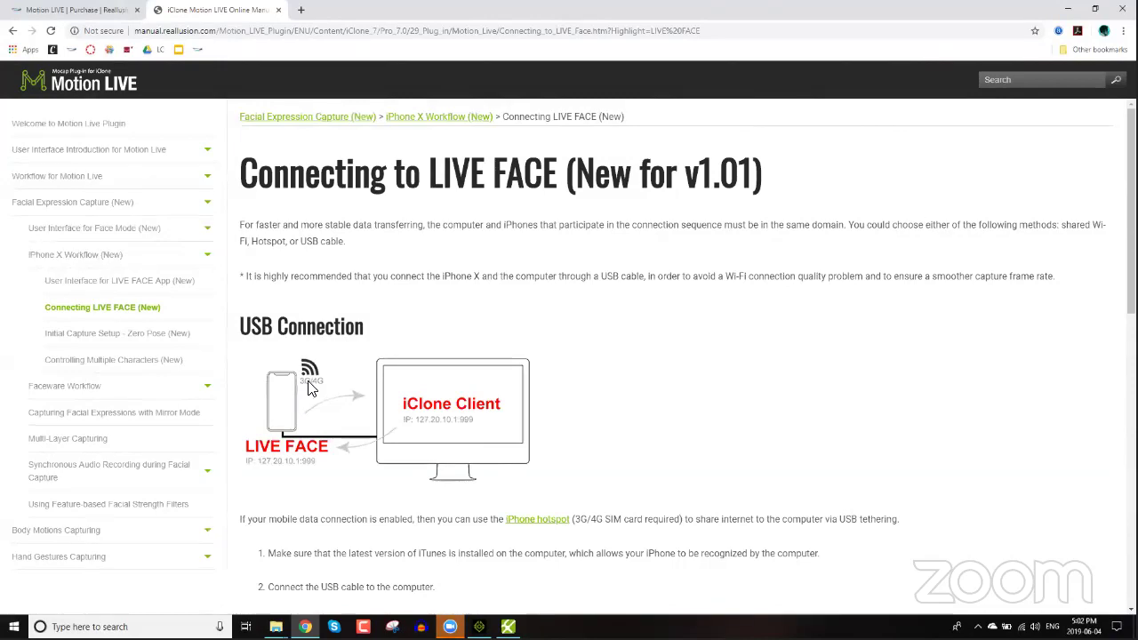
scroll(471, 352, "down", 4)
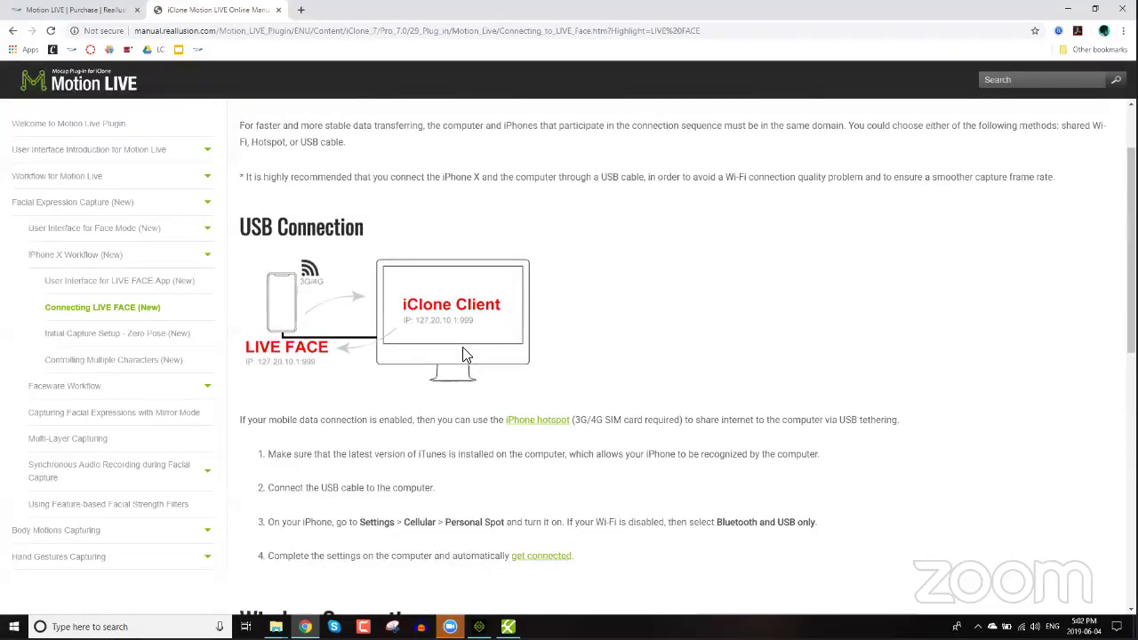
scroll(465, 354, "down", 3)
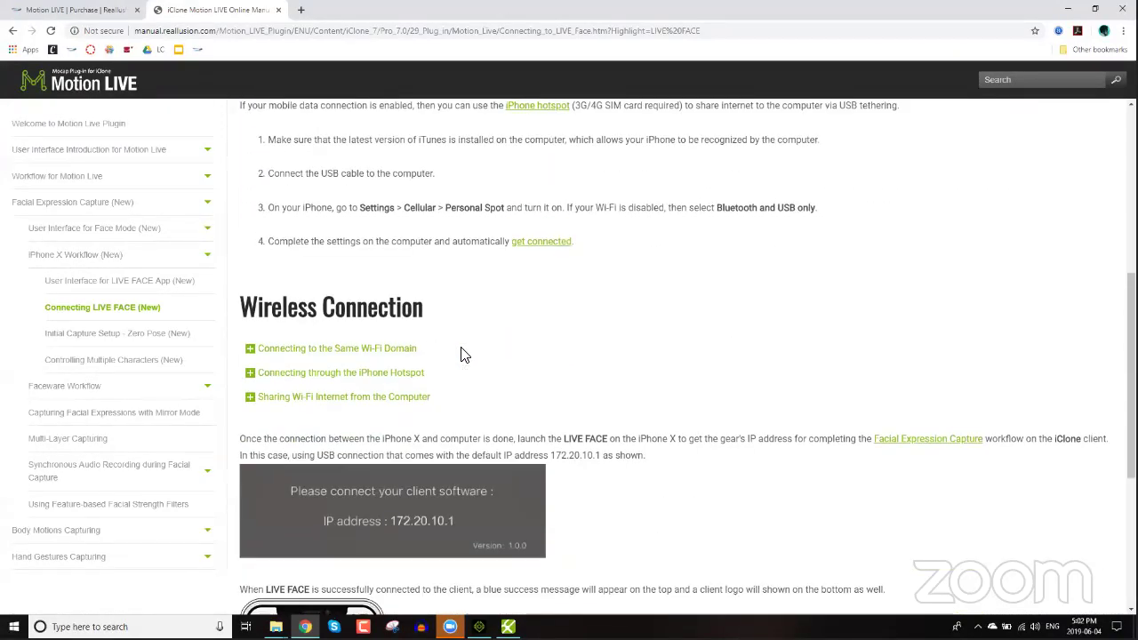
scroll(462, 353, "down", 2)
scroll(464, 353, "up", 5)
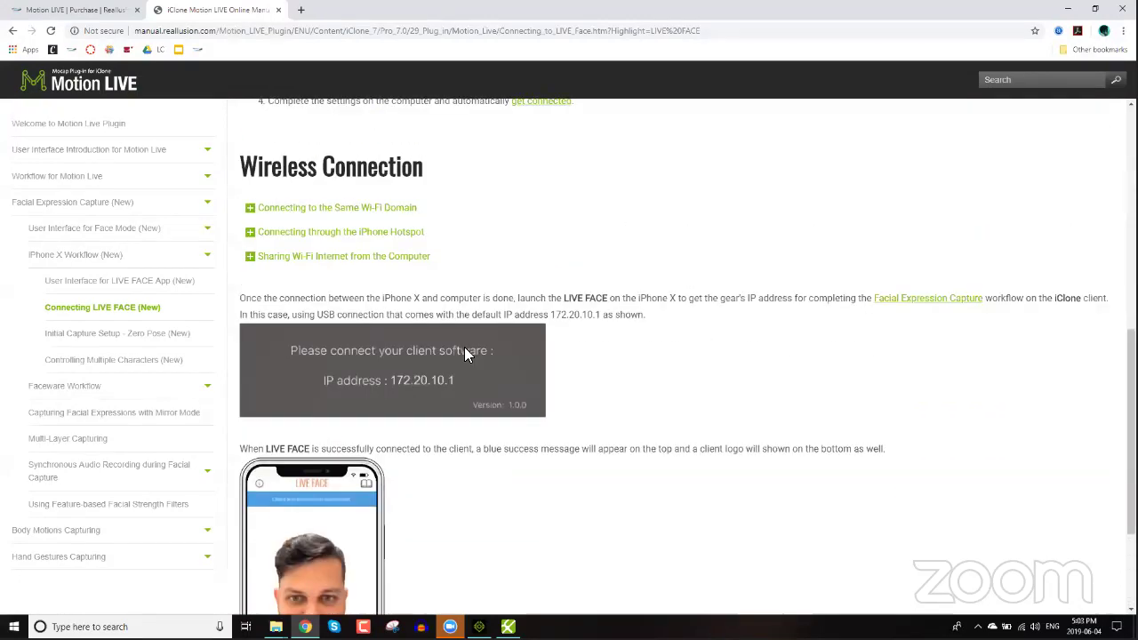
scroll(464, 353, "up", 2)
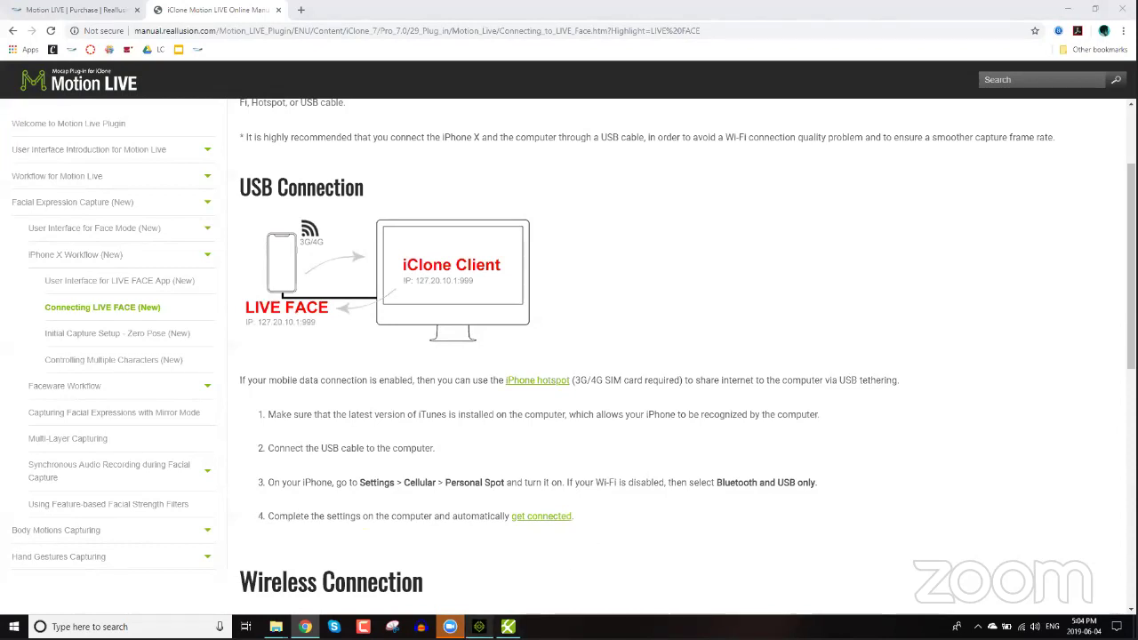
Step: Switch back to iClone, reopen Motion LIVE, and bring up the Expression Mapping Panel for Female_2 away from the Content library
key("alt+Tab")
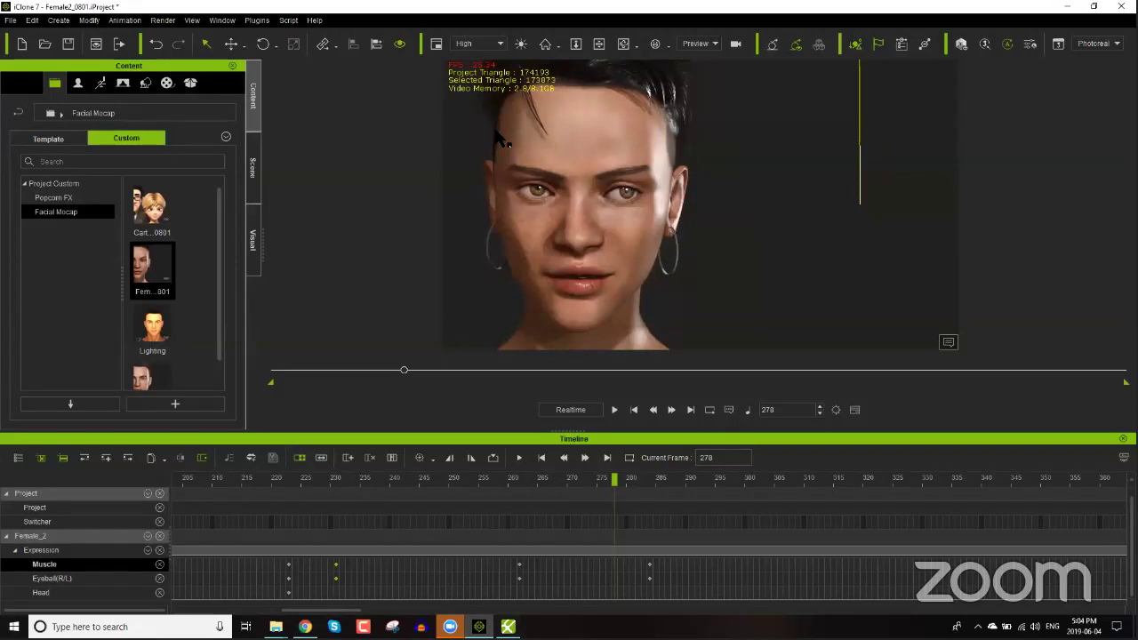
left_click(256, 19)
mouse_move(279, 69)
left_click(337, 70)
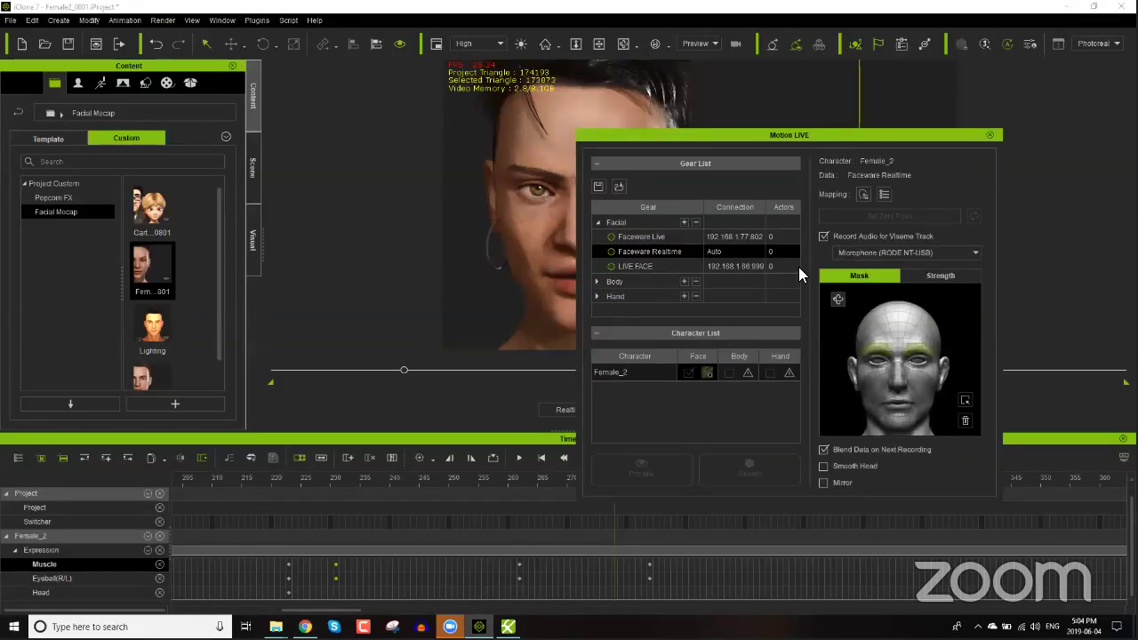
left_click(862, 195)
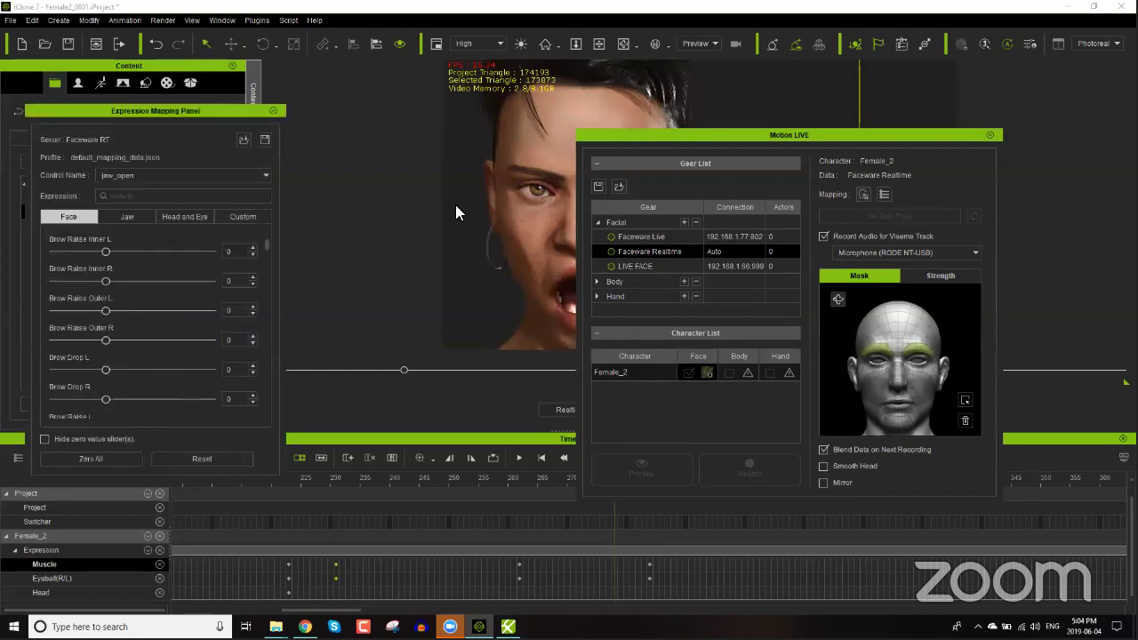
left_click_drag(124, 112, 773, 195)
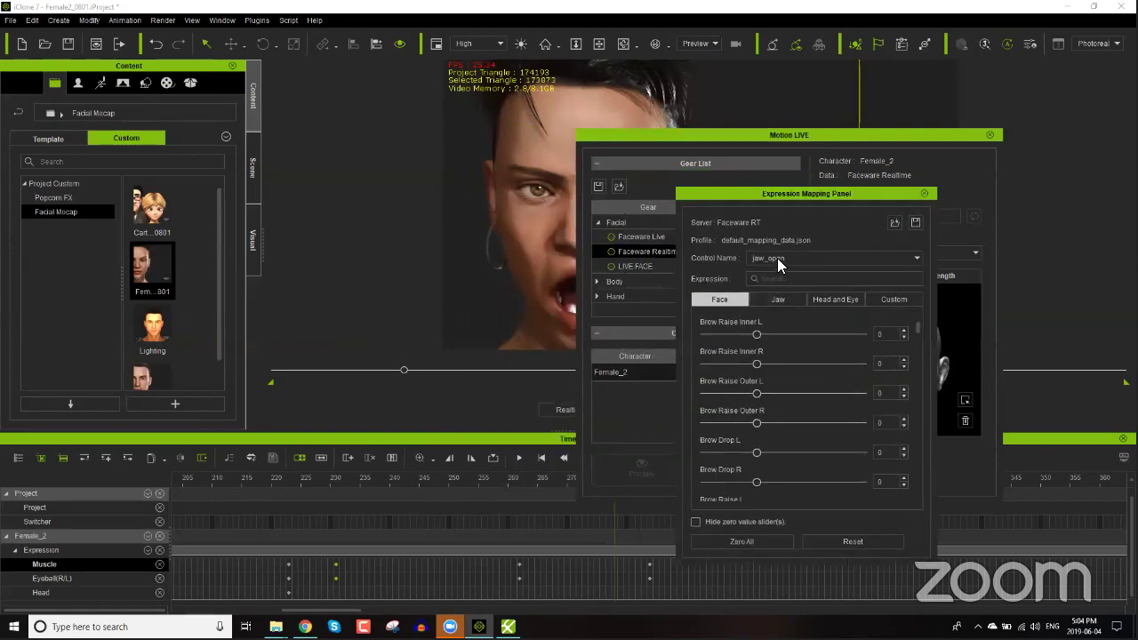
Step: Preview the mouth_phoneme_oo and jaw_left controls on Female_2, arranging the Motion LIVE and mapping windows clear of the face
left_click(778, 260)
scroll(778, 293, "down", 5)
left_click(781, 329)
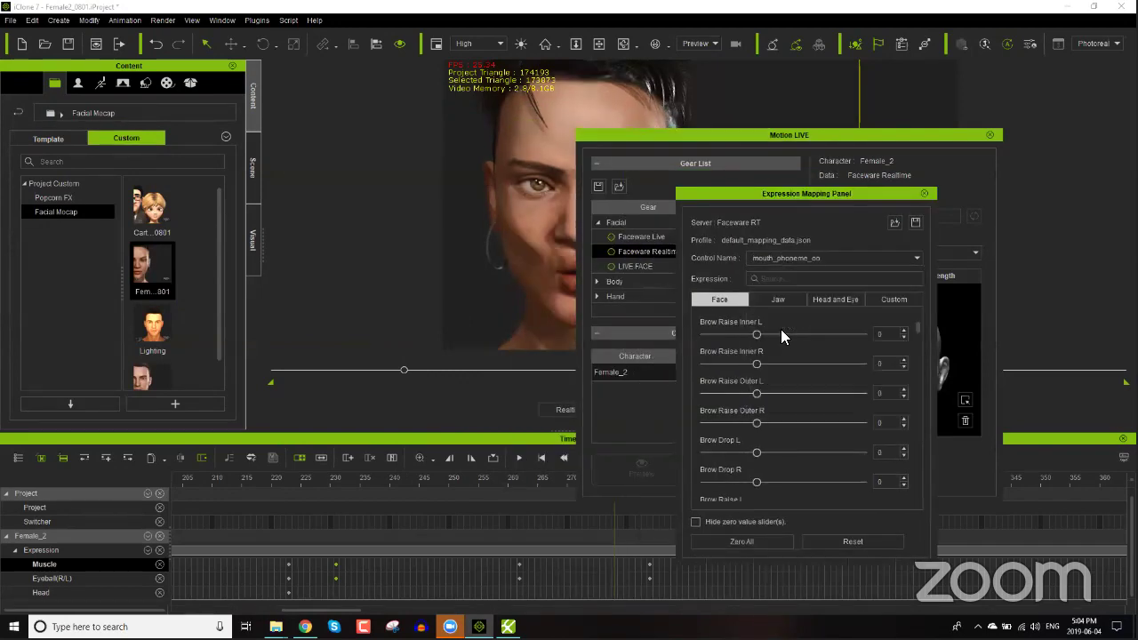
left_click_drag(746, 133, 820, 128)
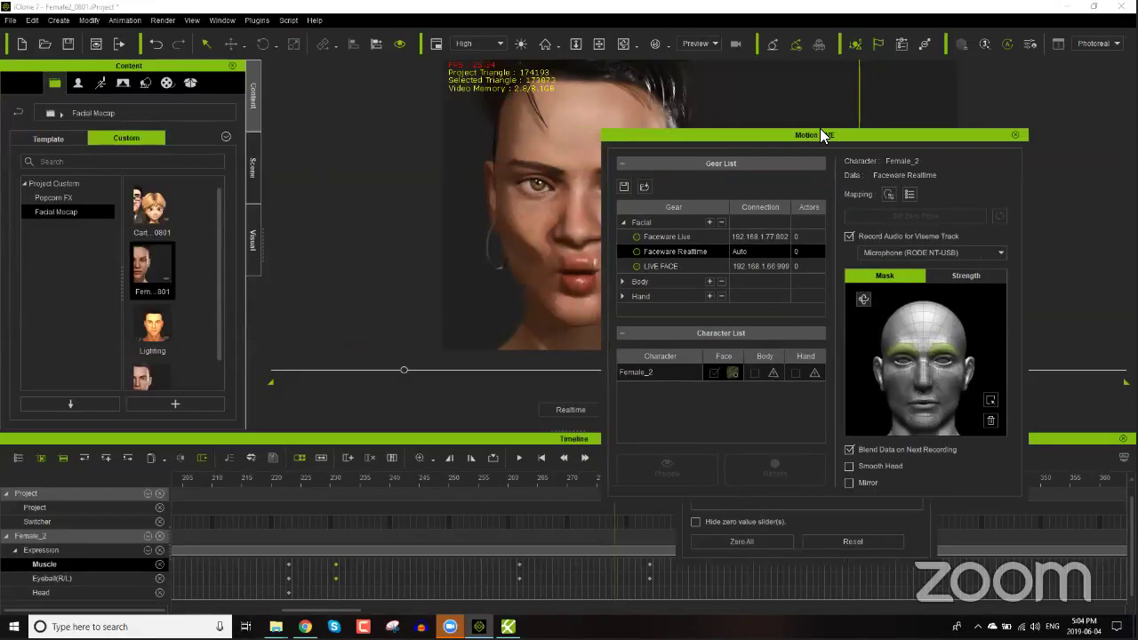
left_click(823, 512)
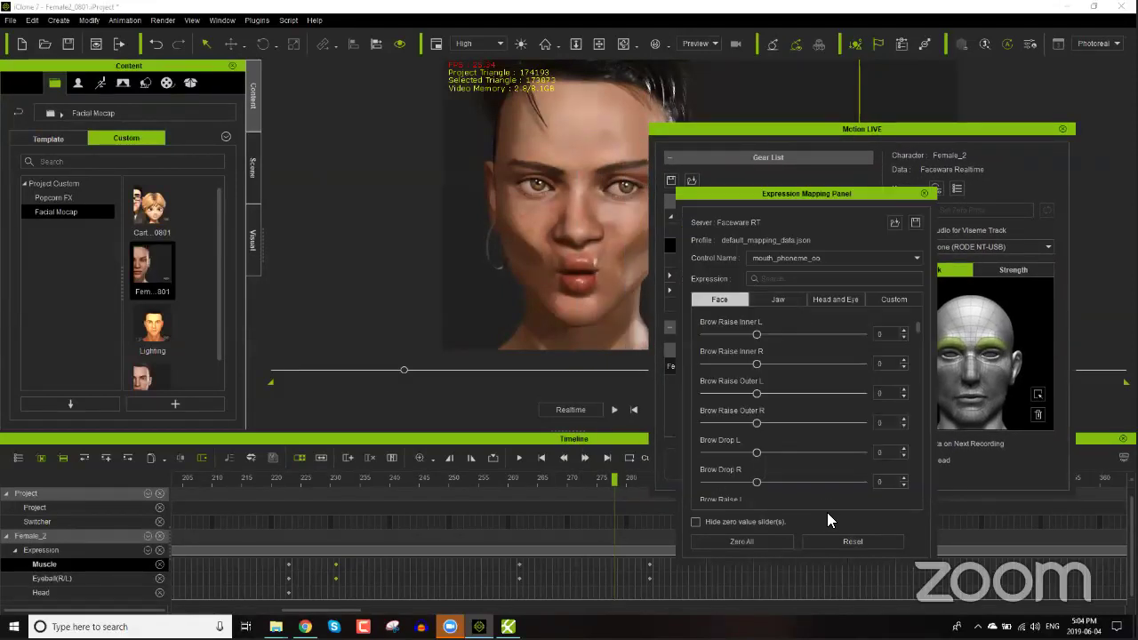
left_click_drag(865, 186, 972, 159)
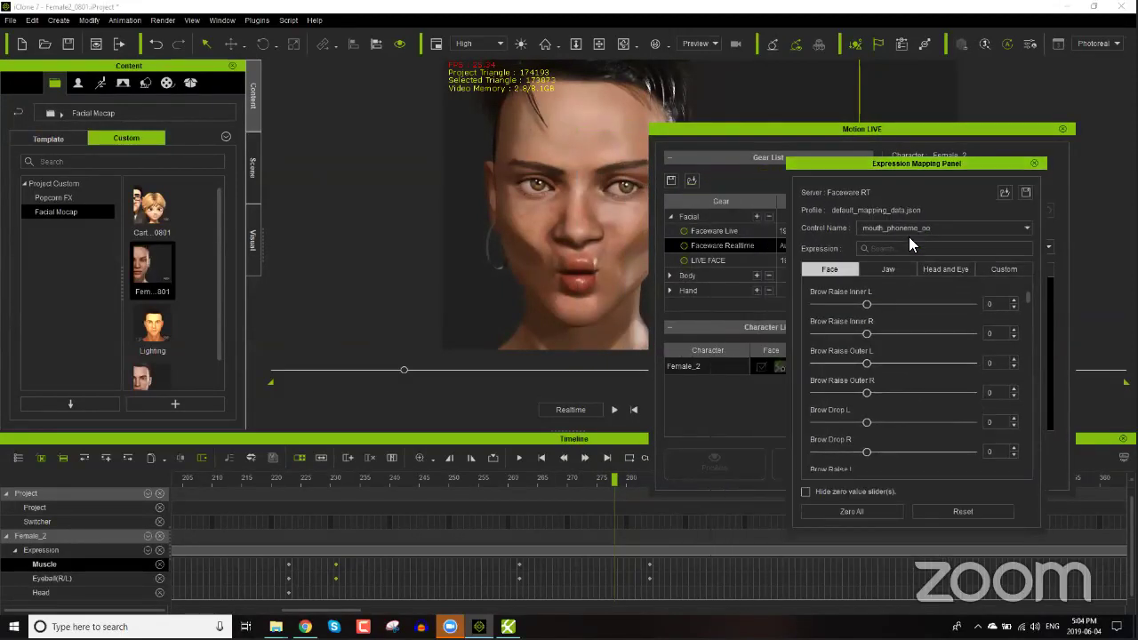
left_click(909, 230)
left_click(878, 305)
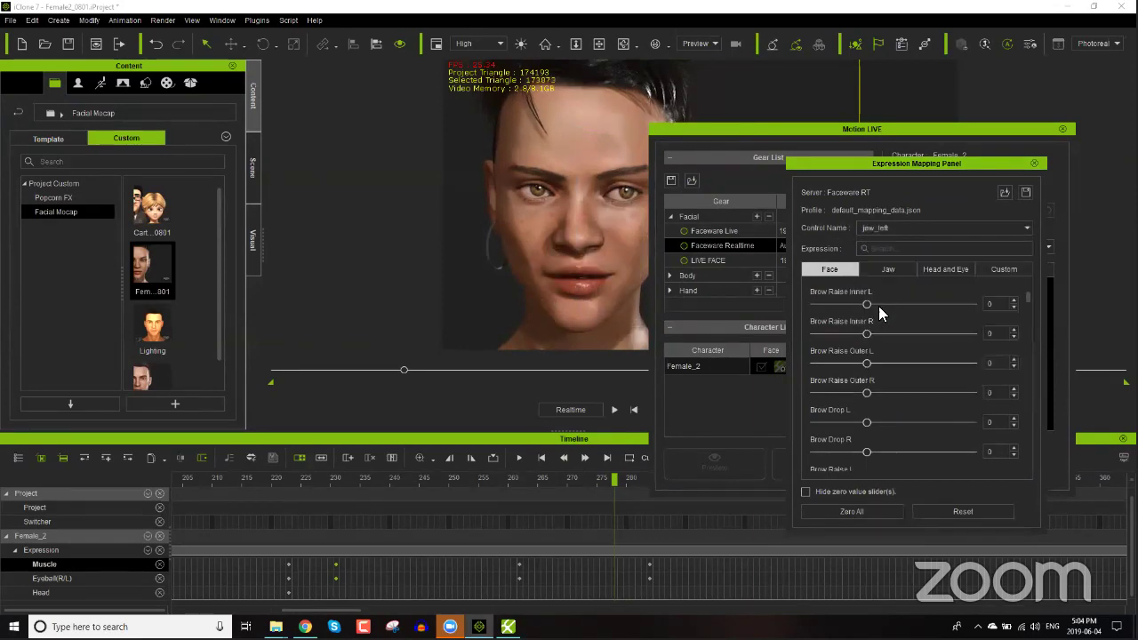
Step: Select the mouth_up control, set its Brow Raise Inner L expression to 200, and close the Expression Mapping Panel
left_click(883, 231)
scroll(898, 277, "down", 6)
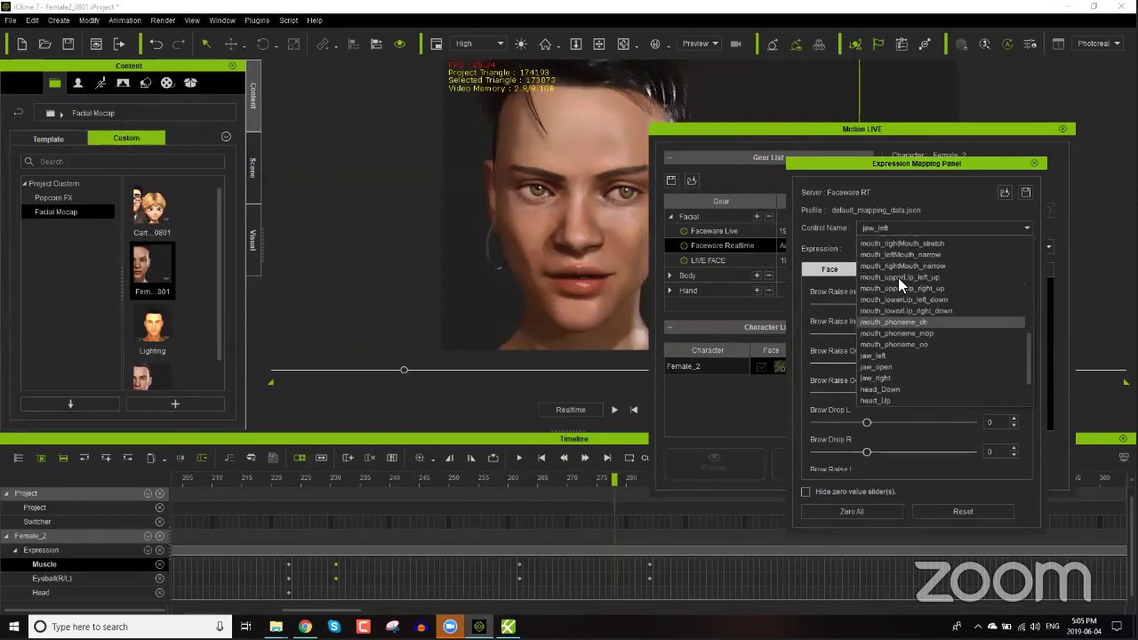
scroll(896, 272, "up", 3)
left_click(886, 322)
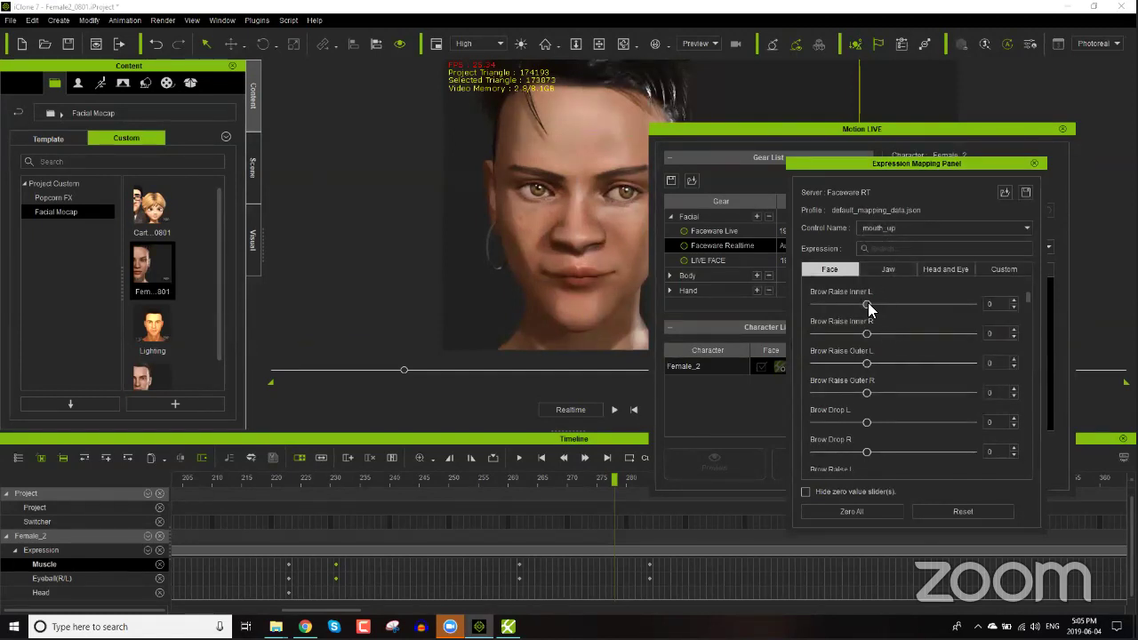
left_click_drag(868, 305, 974, 305)
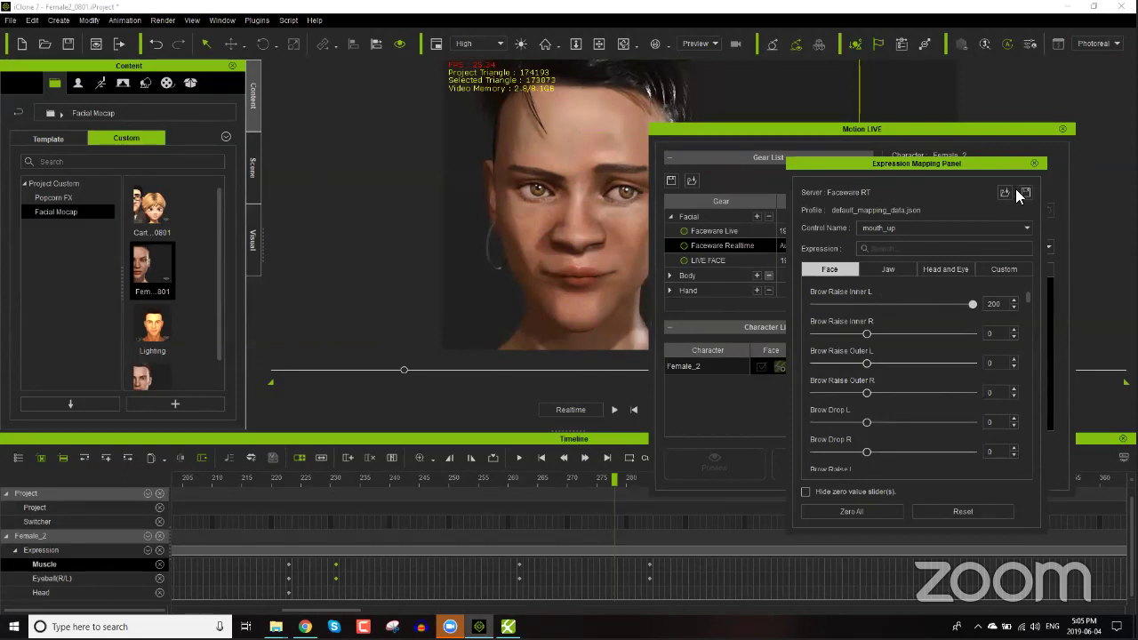
left_click(1033, 165)
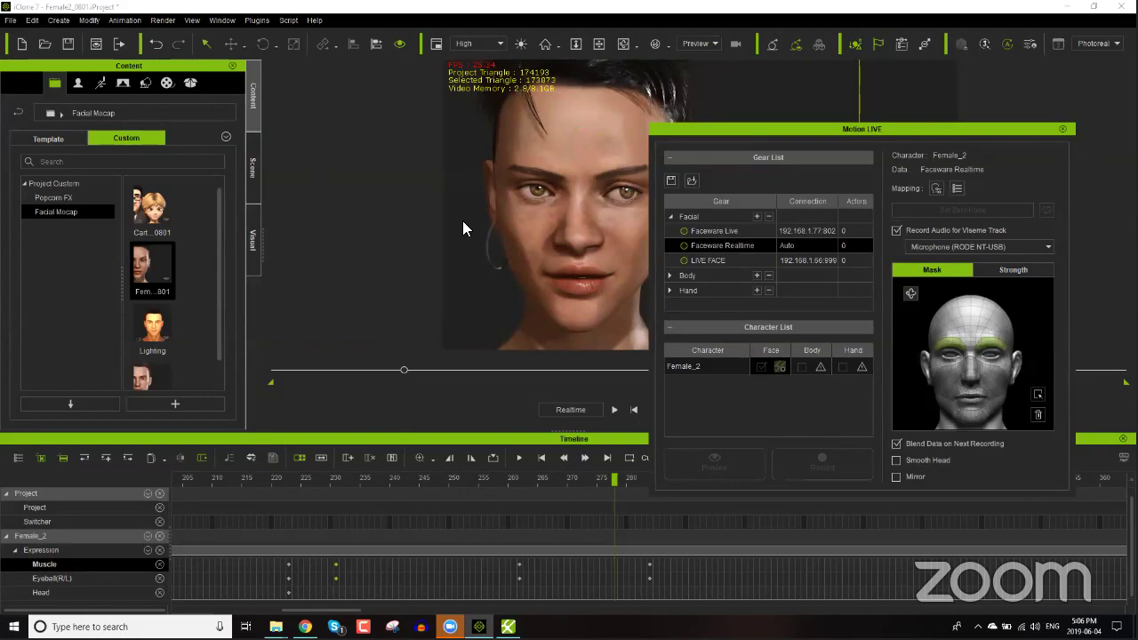
Step: Switch to Chrome and examine the Motion LIVE purchase page down to the Profile for Mocap Gear face options
left_click(305, 626)
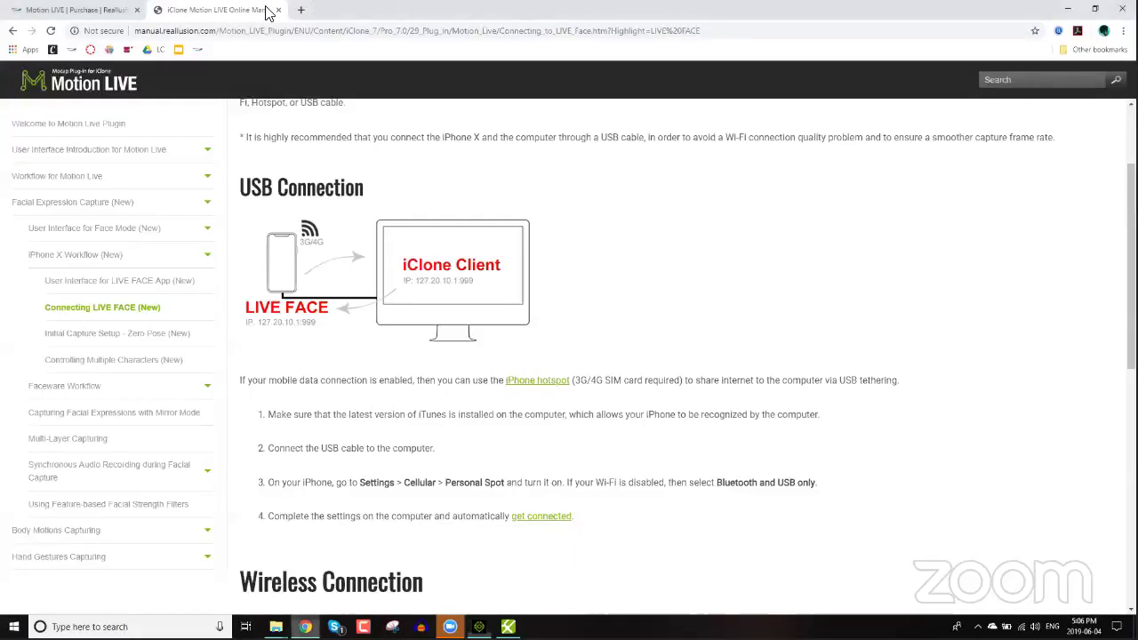
left_click(120, 10)
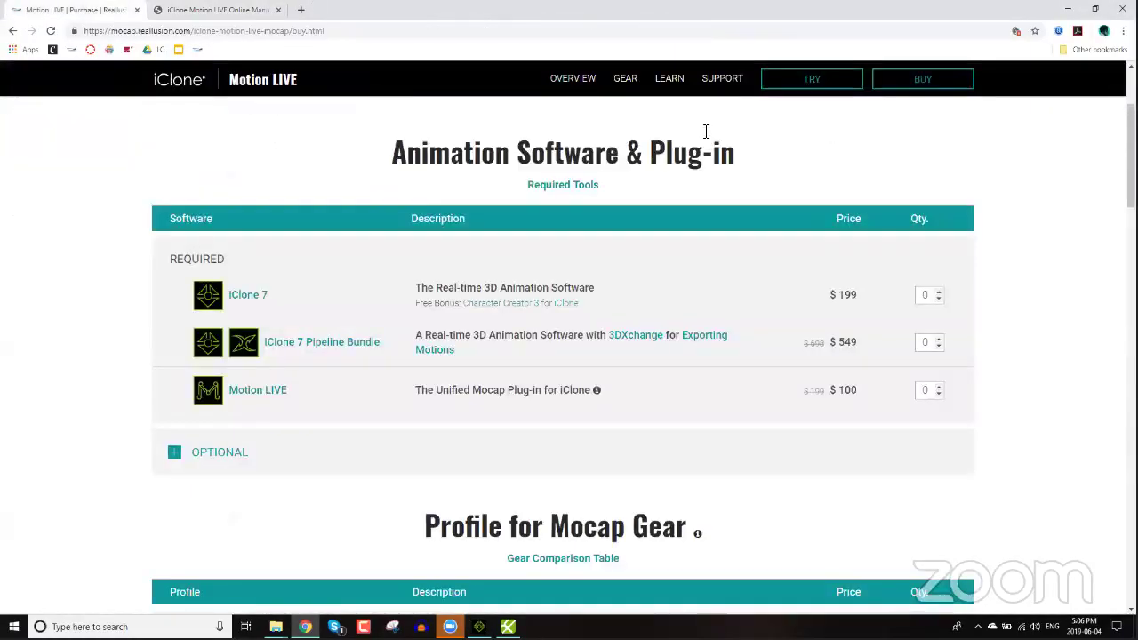
left_click(924, 78)
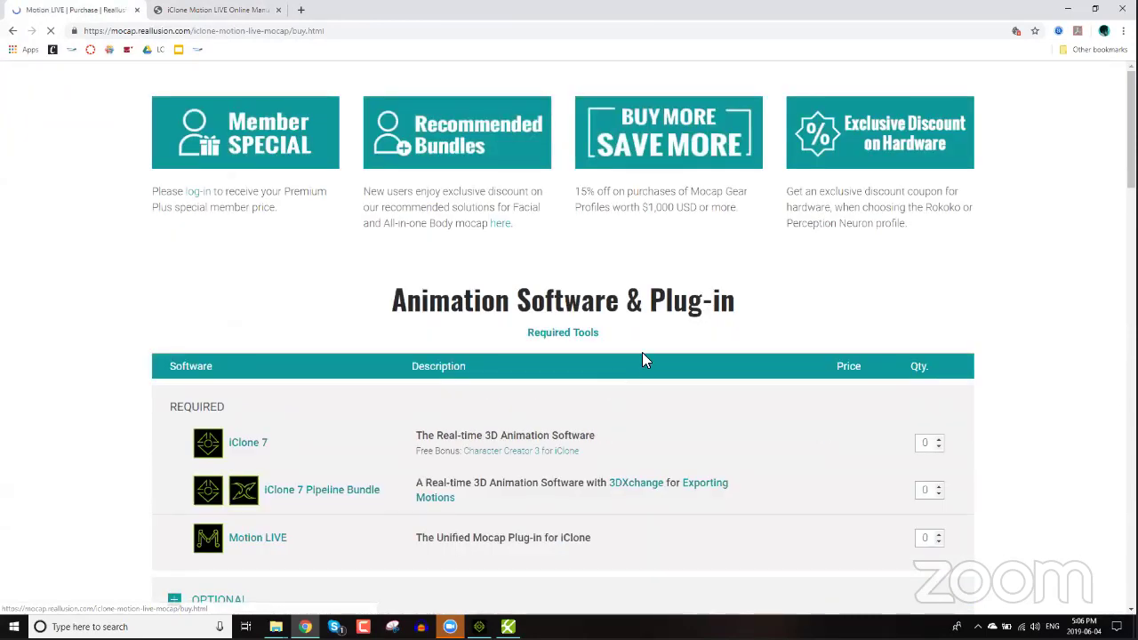
scroll(793, 540, "down", 5)
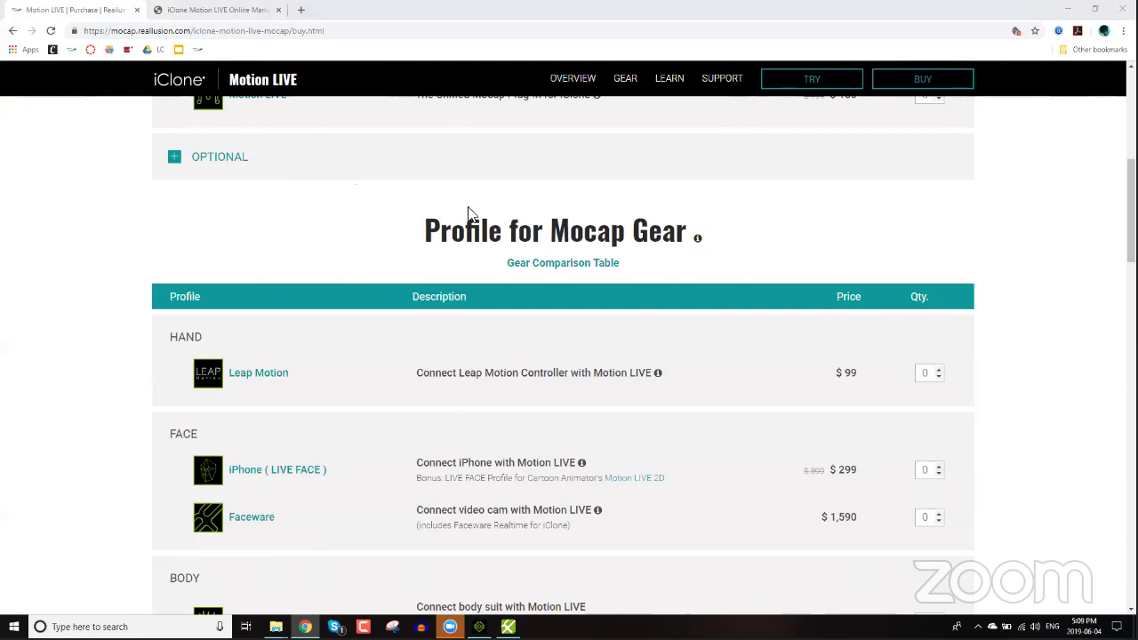
Step: Switch back to iClone, move the playhead to about frame 134 of Female_2's expression clip, and close Motion LIVE, disconnecting all servers
mouse_move(479, 627)
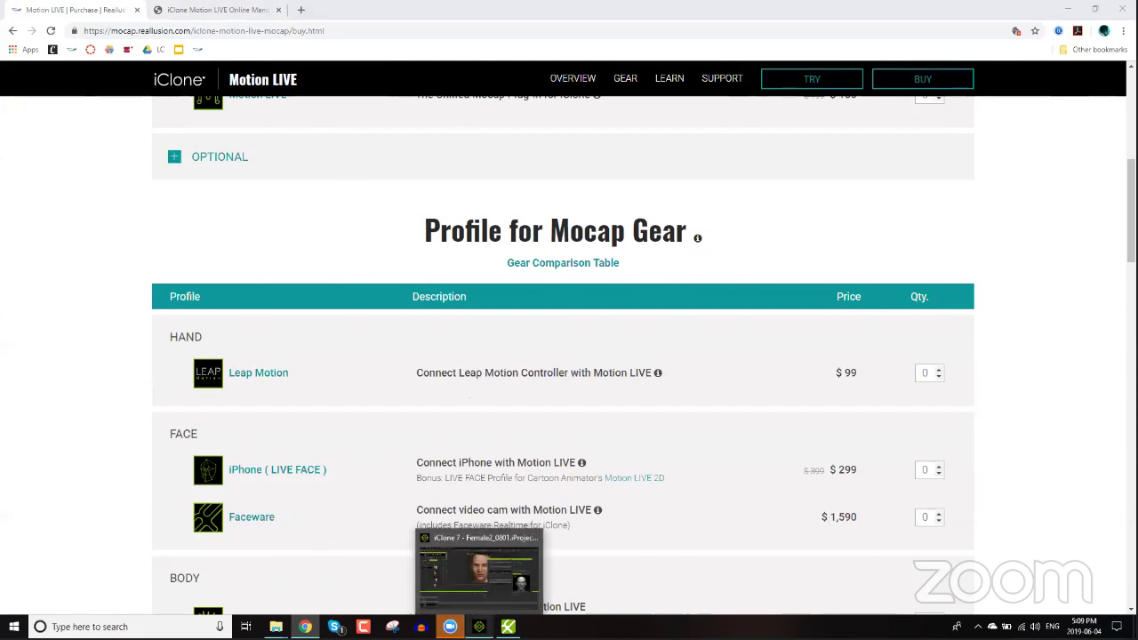
left_click(503, 541)
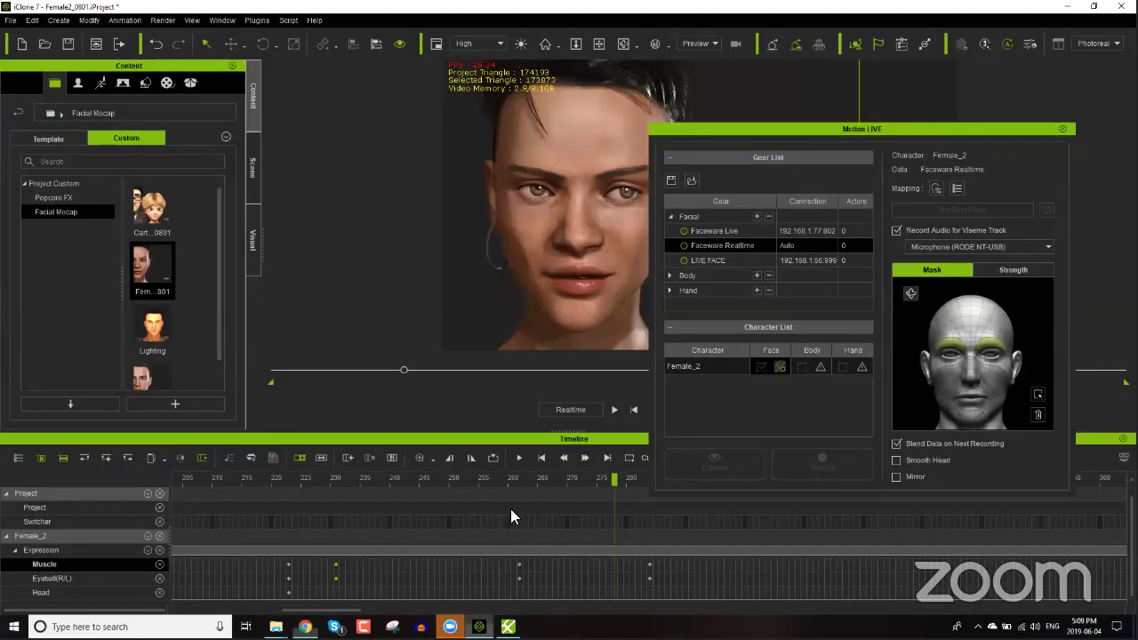
scroll(515, 514, "down", 3)
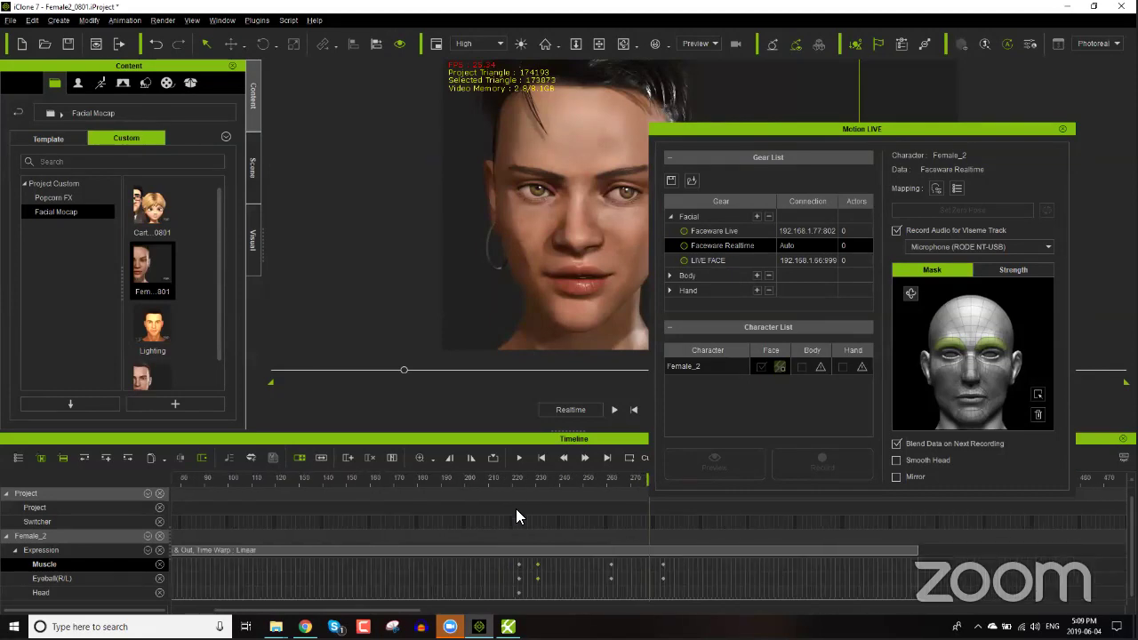
scroll(516, 512, "down", 3)
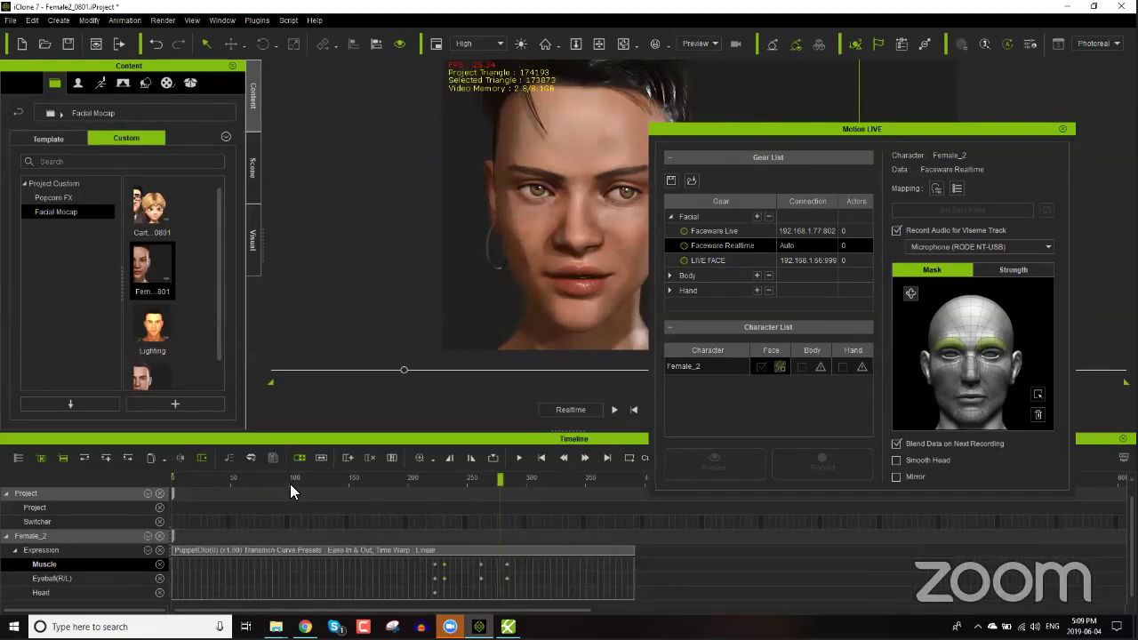
left_click_drag(290, 478, 331, 479)
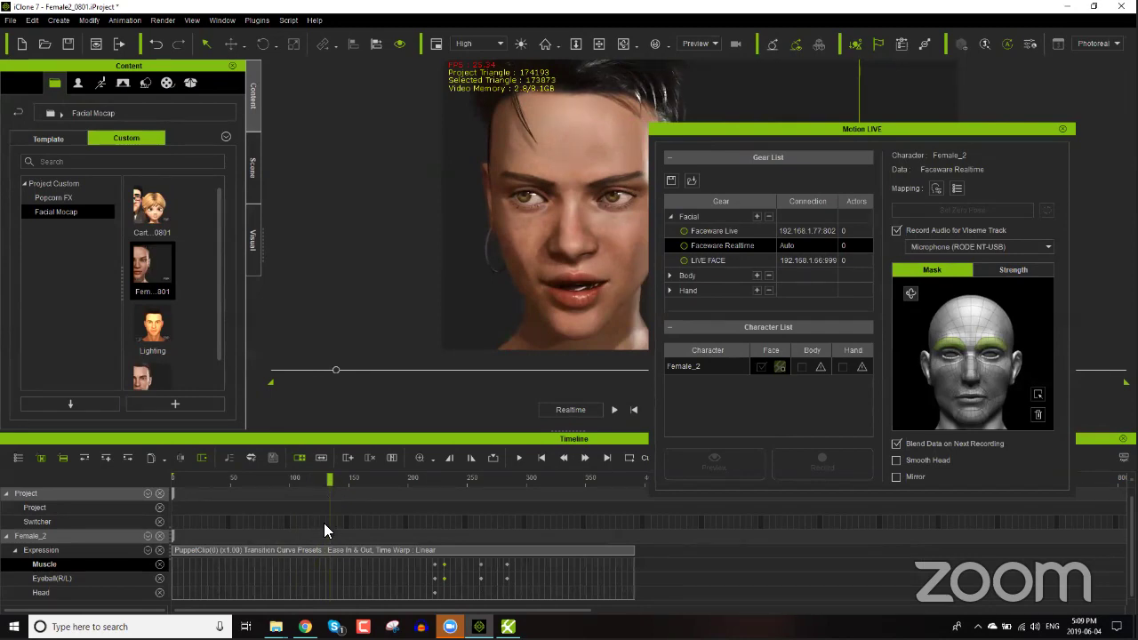
scroll(325, 540, "up", 2)
scroll(325, 539, "up", 2)
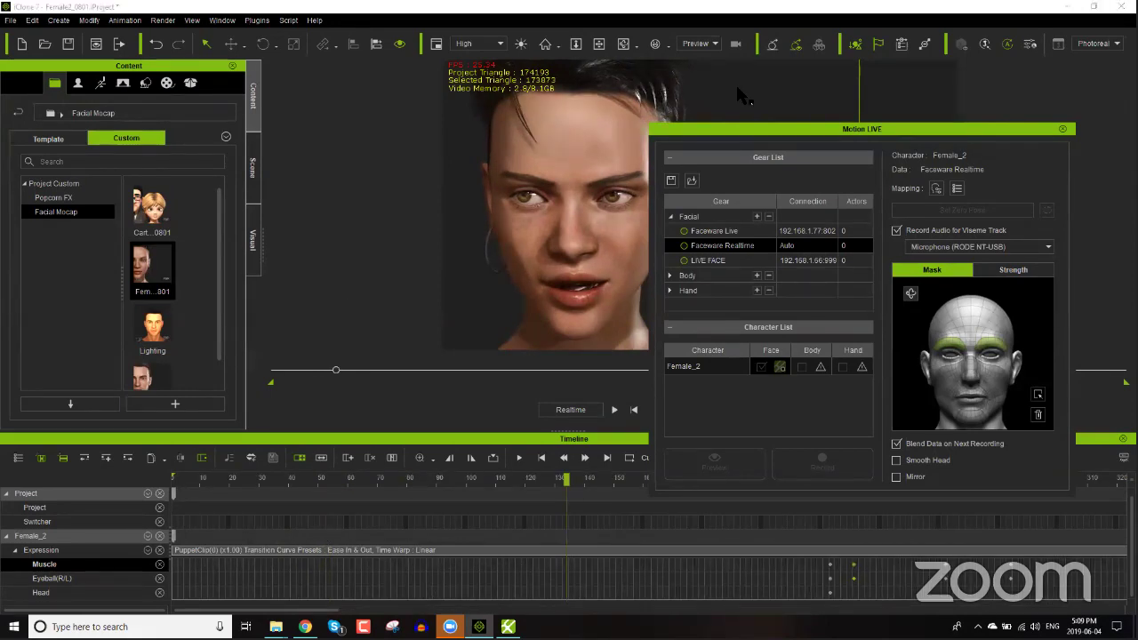
left_click(1061, 129)
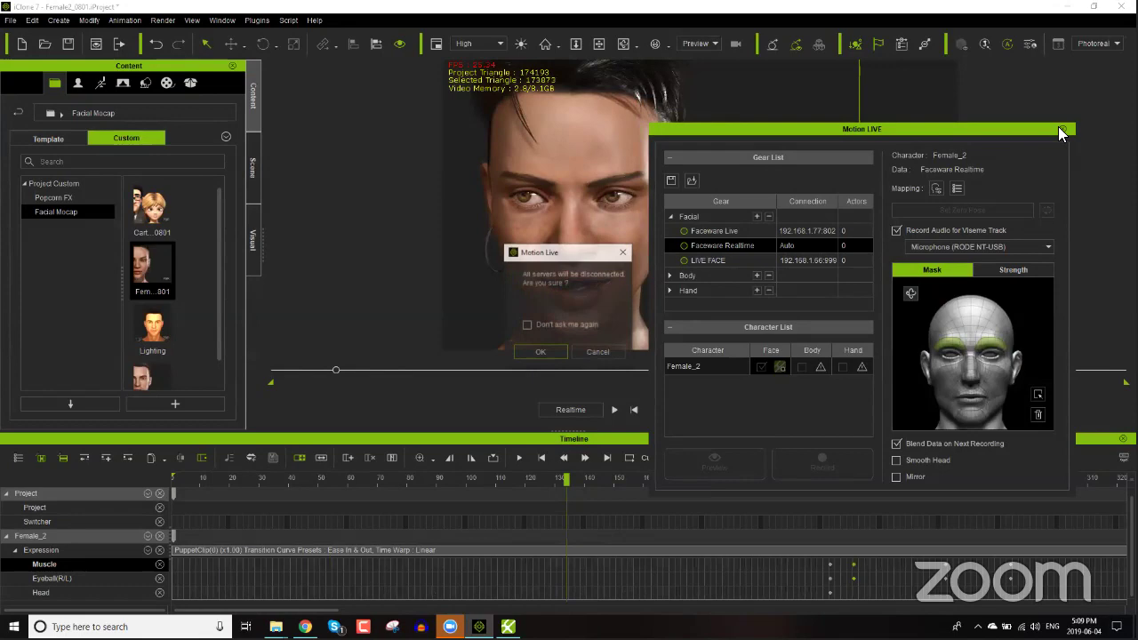
left_click(540, 353)
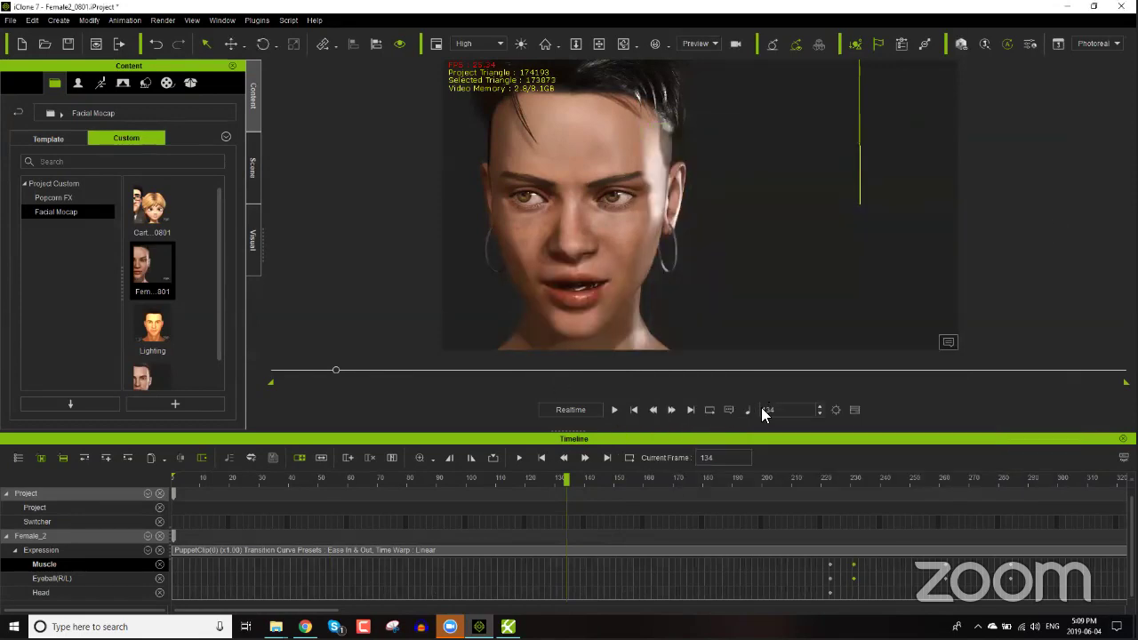
Step: Break Female_2's expression clip at frame 135 and again at frame 149 to isolate a short section
left_click_drag(569, 480, 591, 480)
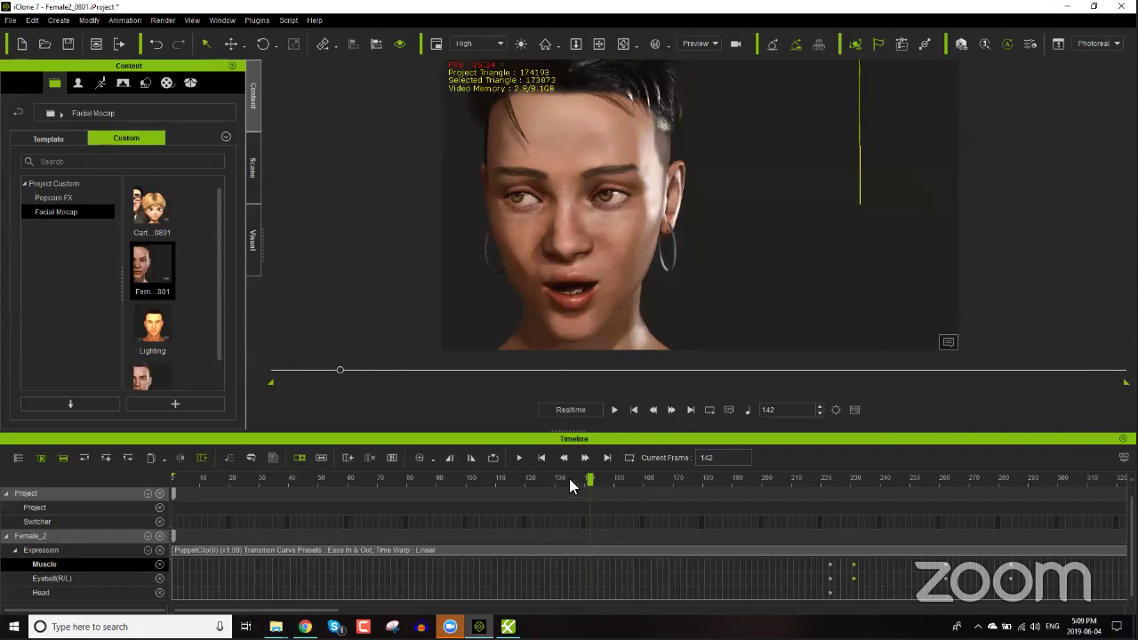
left_click(570, 553)
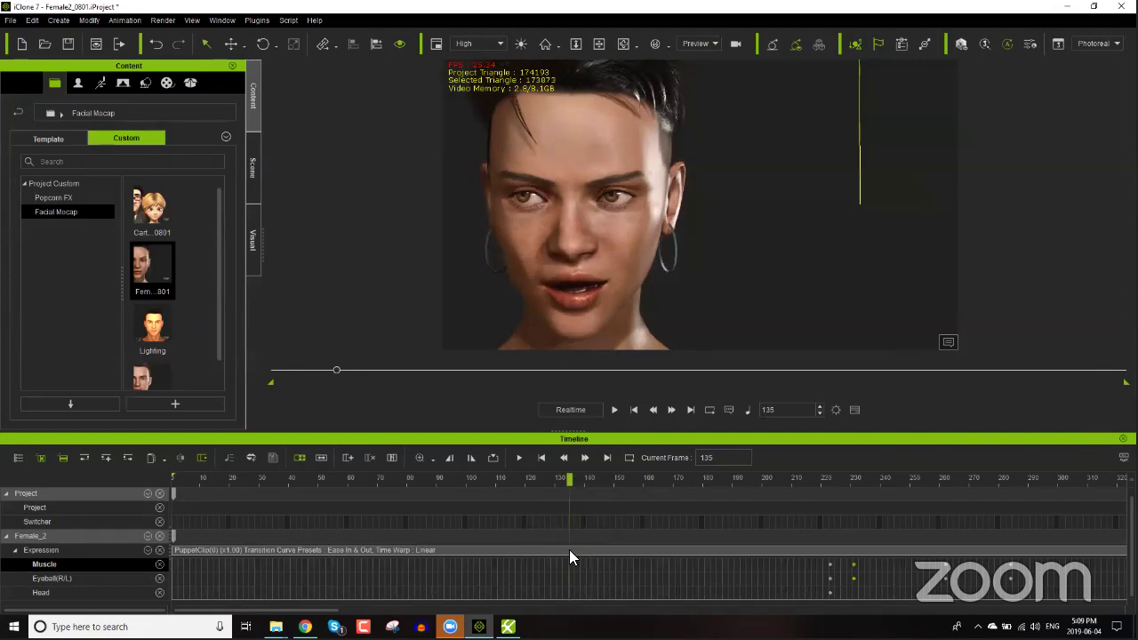
right_click(569, 552)
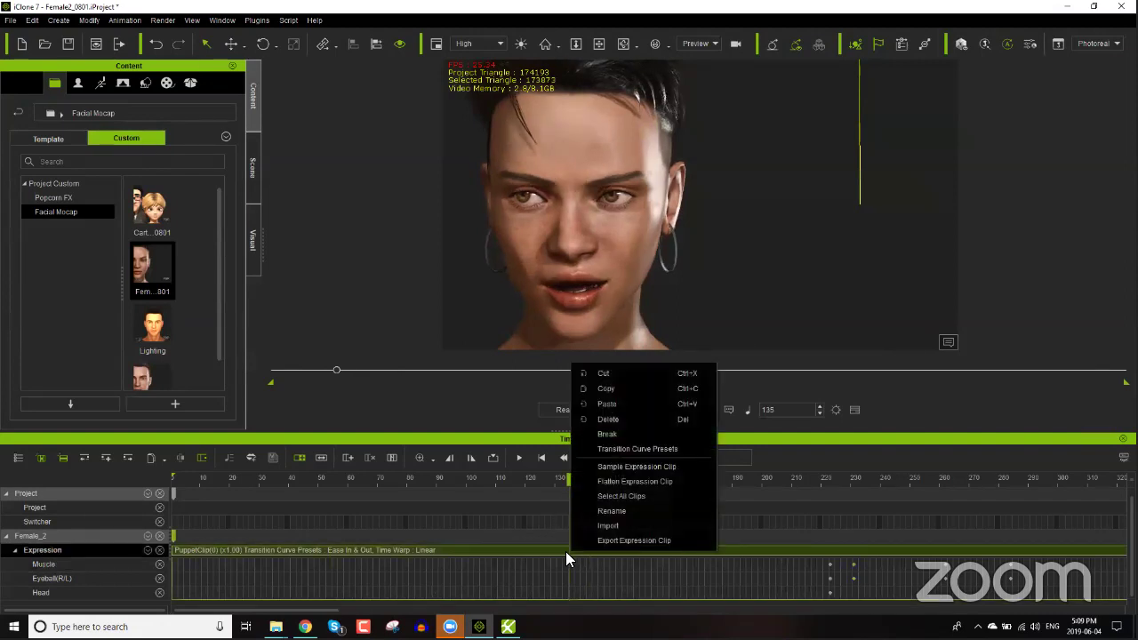
left_click(618, 434)
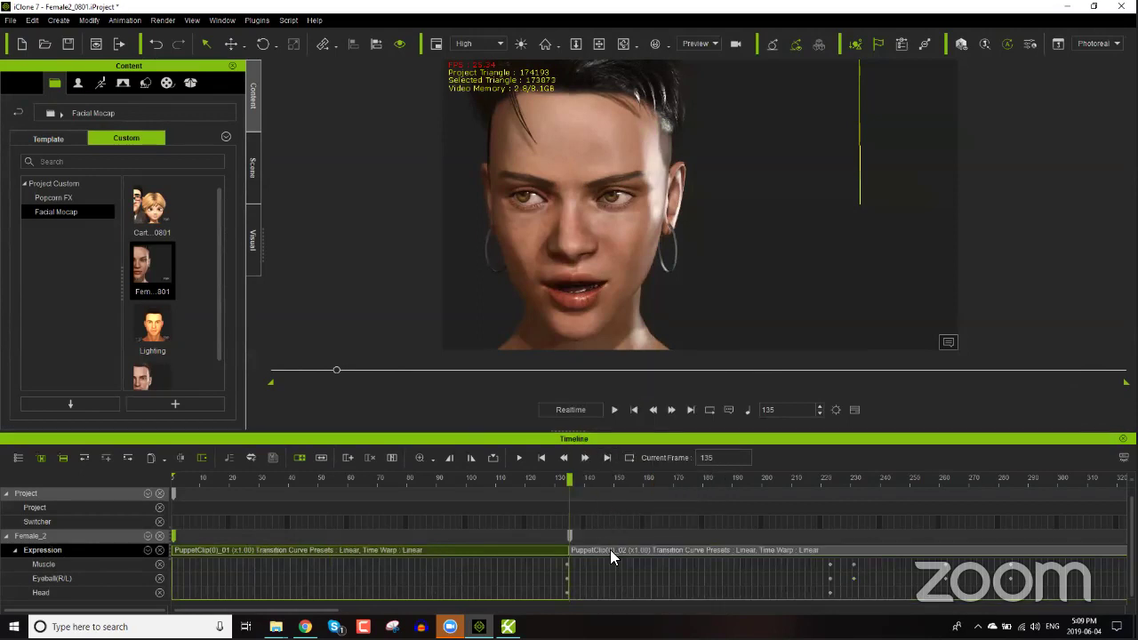
right_click(610, 549)
left_click(633, 439)
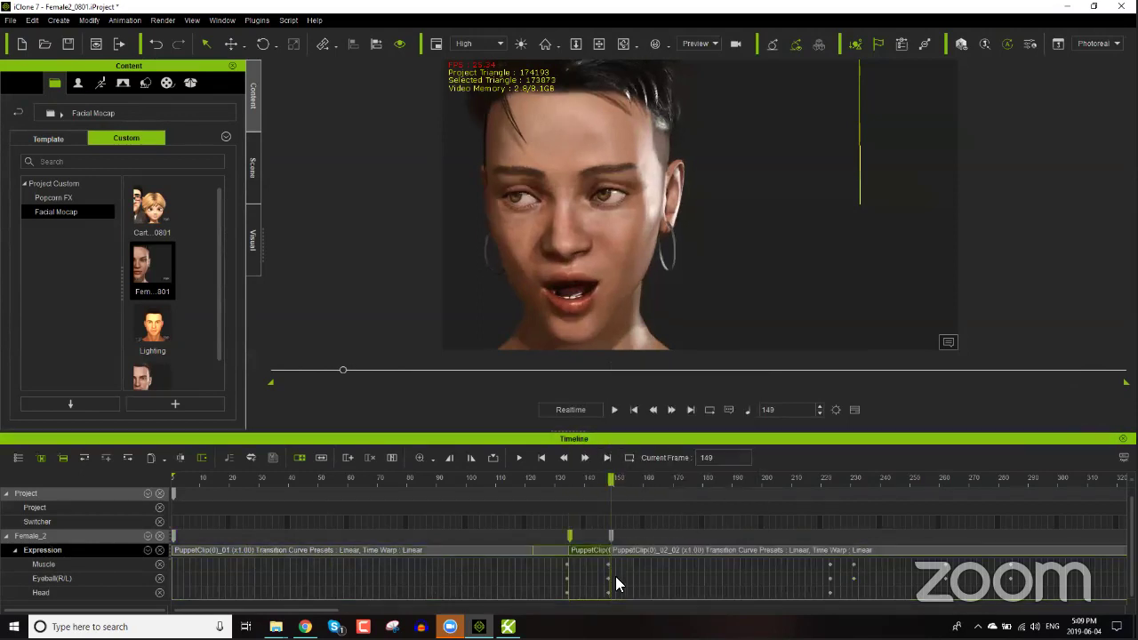
Step: Delete the short expression clip between the two breaks on Female_2's Expression track
left_click(593, 547)
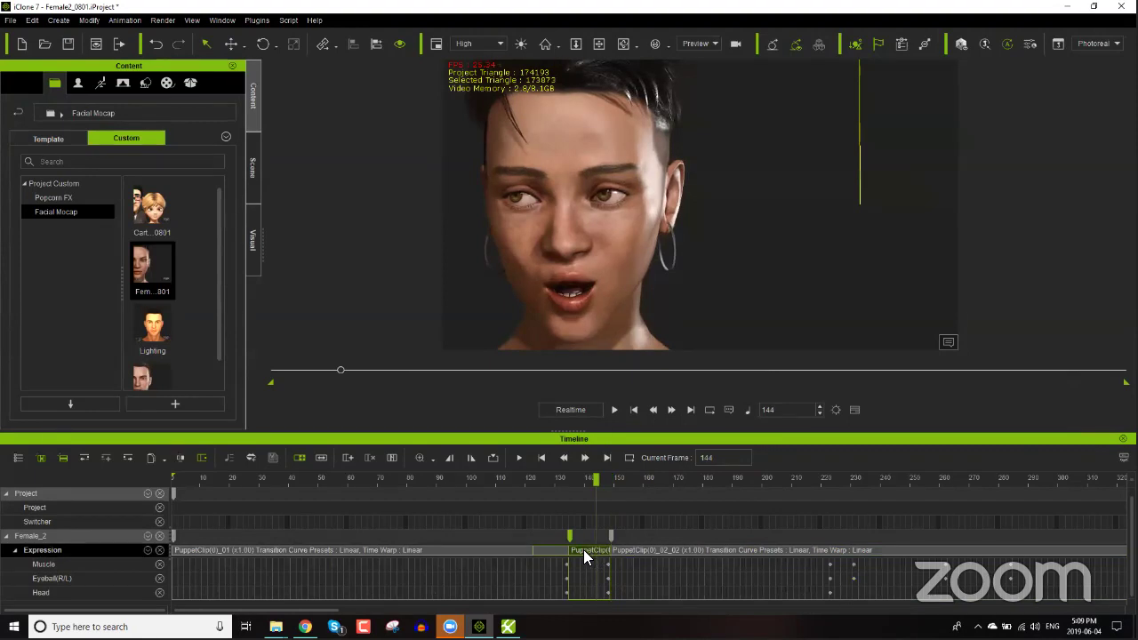
left_click_drag(578, 477, 590, 486)
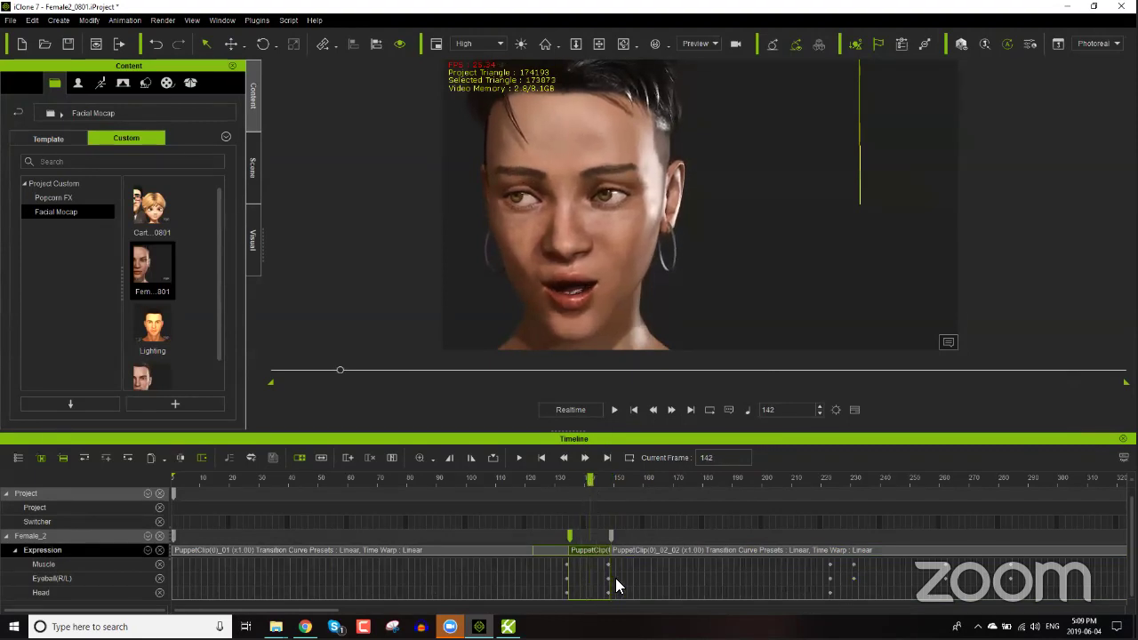
key("Delete")
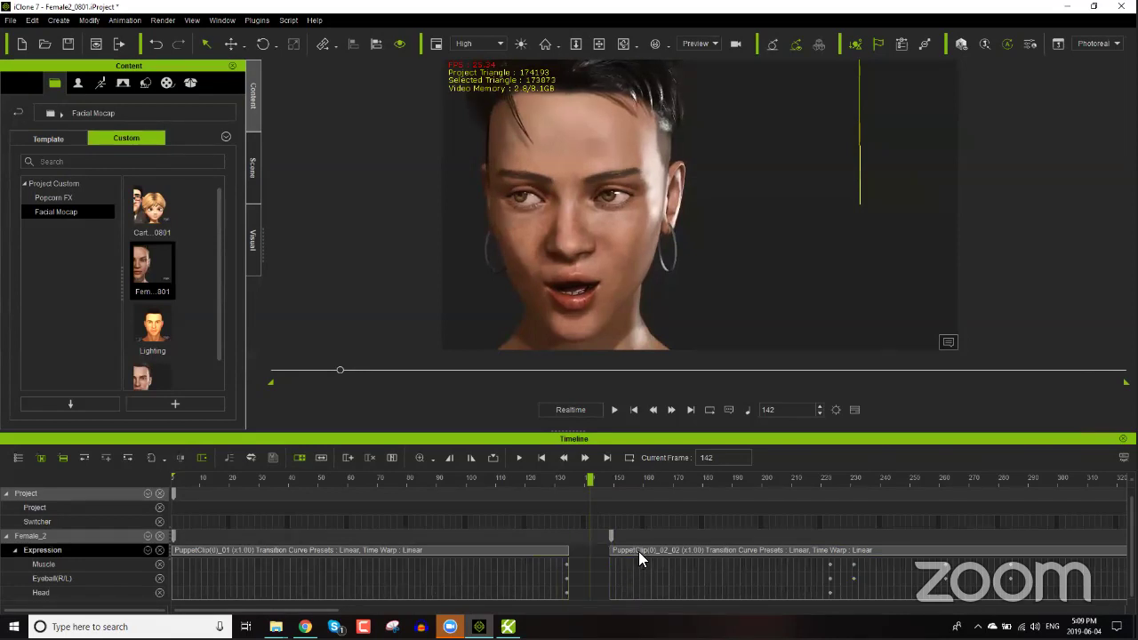
Step: Select the expression clip after the gap and scrub between frames 116 and 145 to check the transition into it
left_click(636, 554)
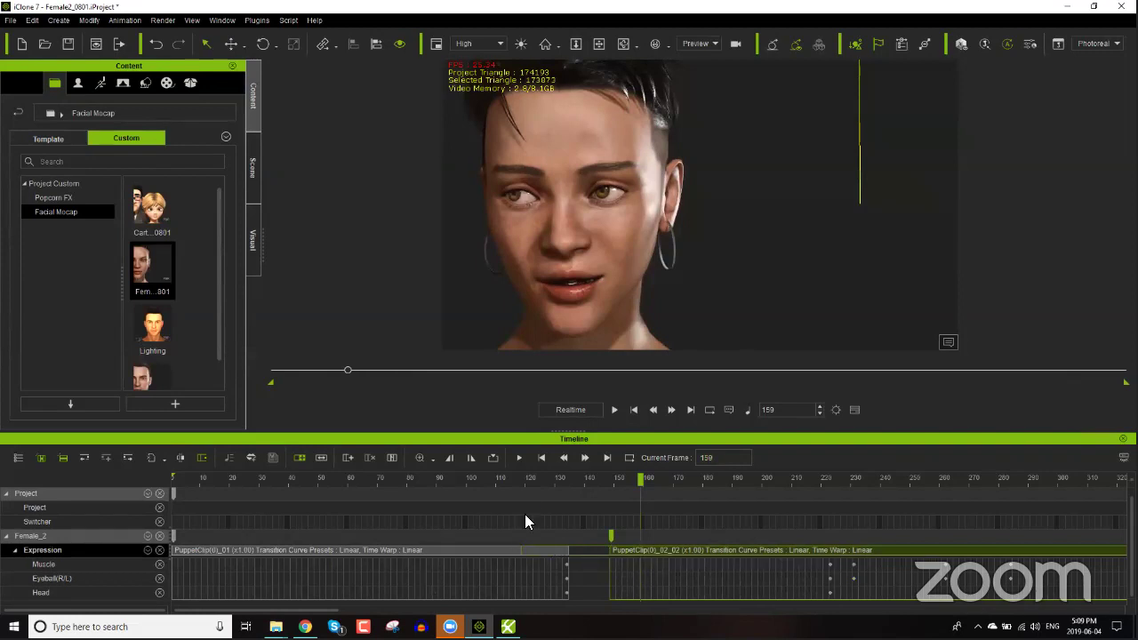
left_click_drag(528, 483, 598, 485)
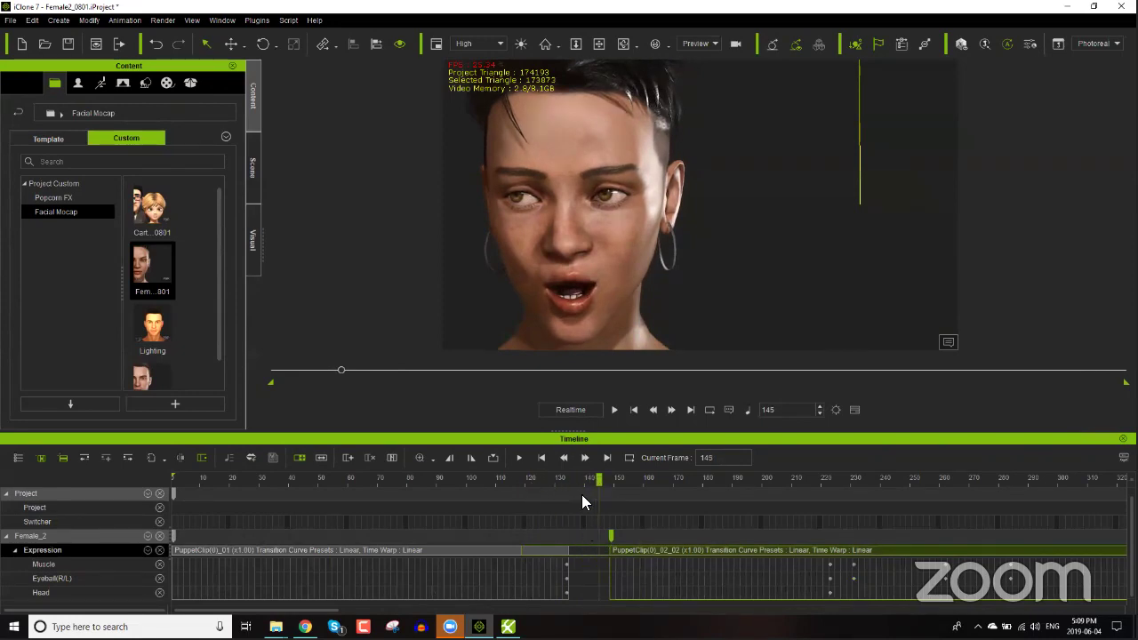
left_click(518, 481)
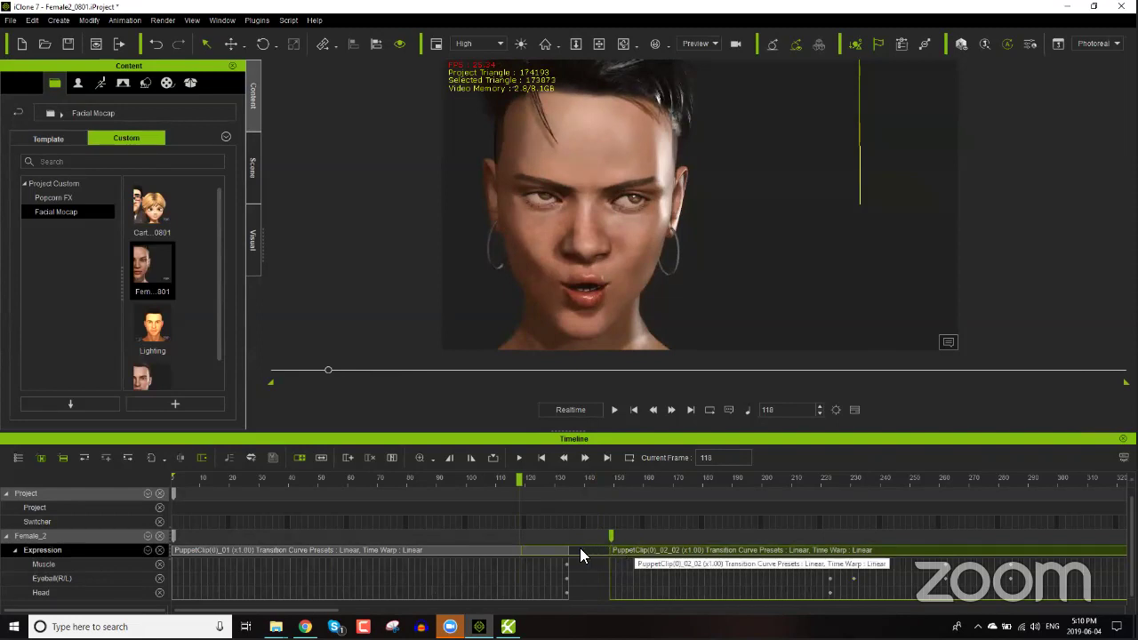
left_click(512, 480)
left_click(510, 478)
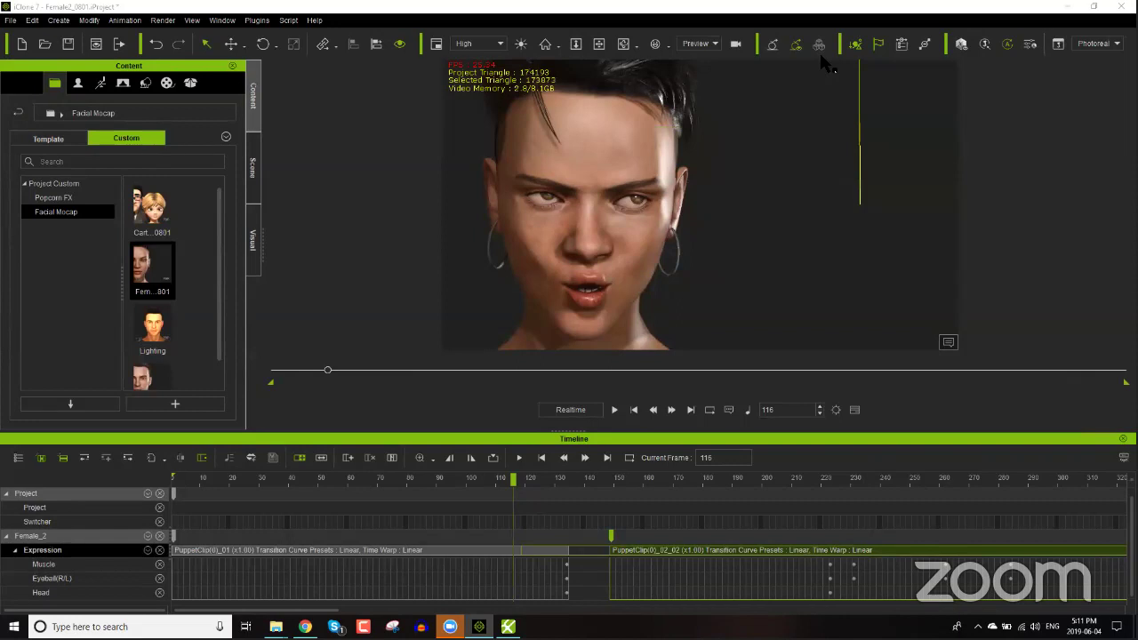
Step: Switch to Faceware Realtime and review its camera, image rotation and face tracking model settings, leaving them as they are
left_click(507, 627)
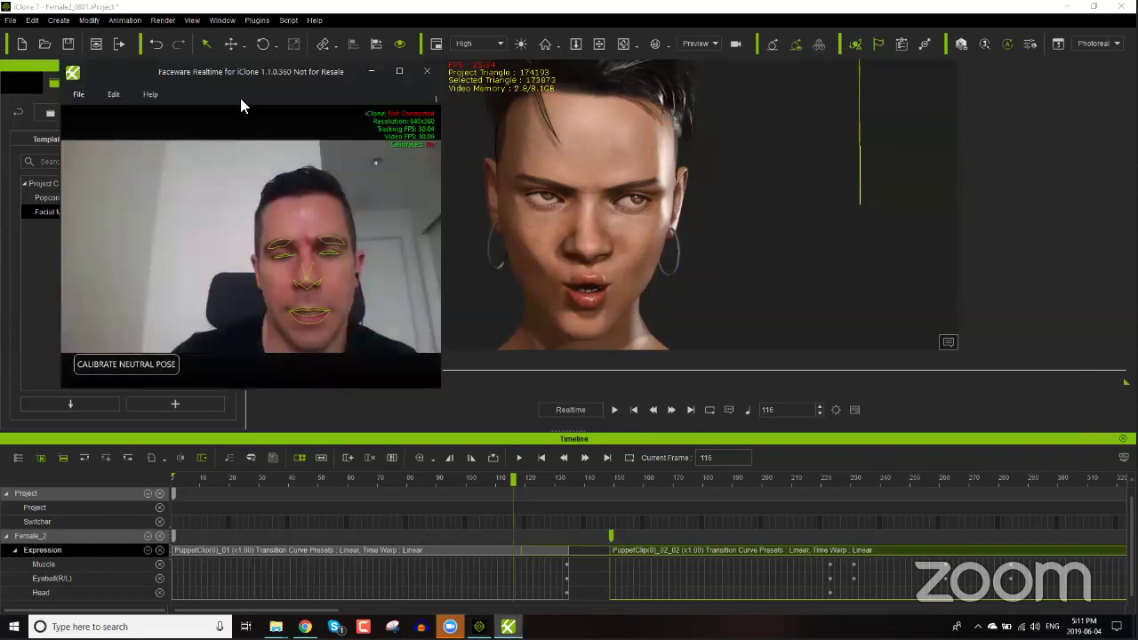
left_click(113, 94)
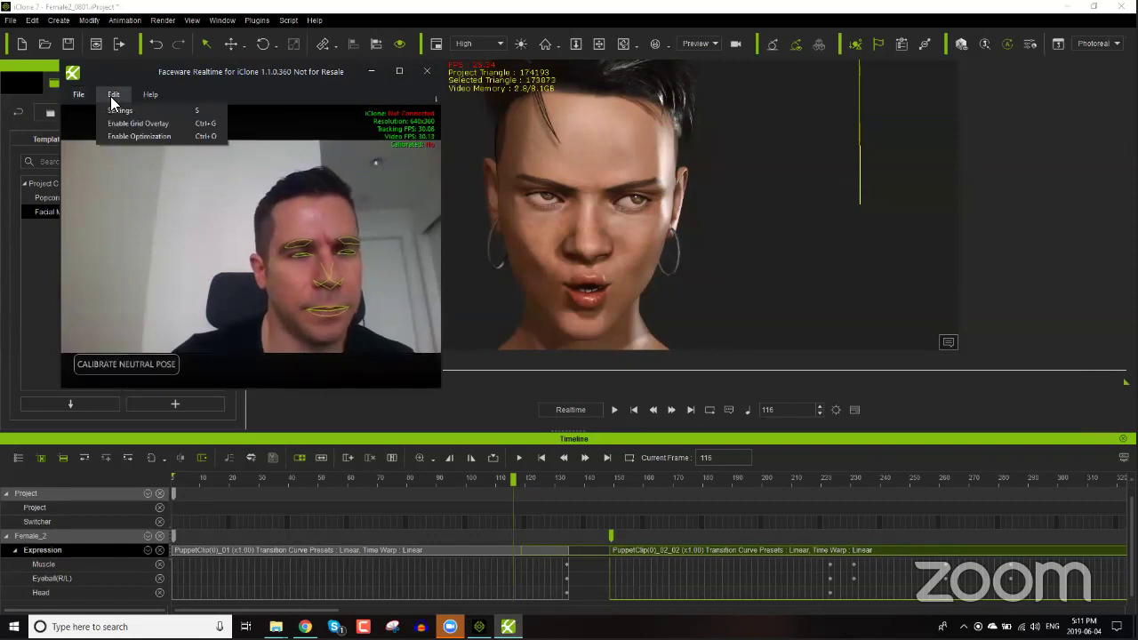
left_click(119, 111)
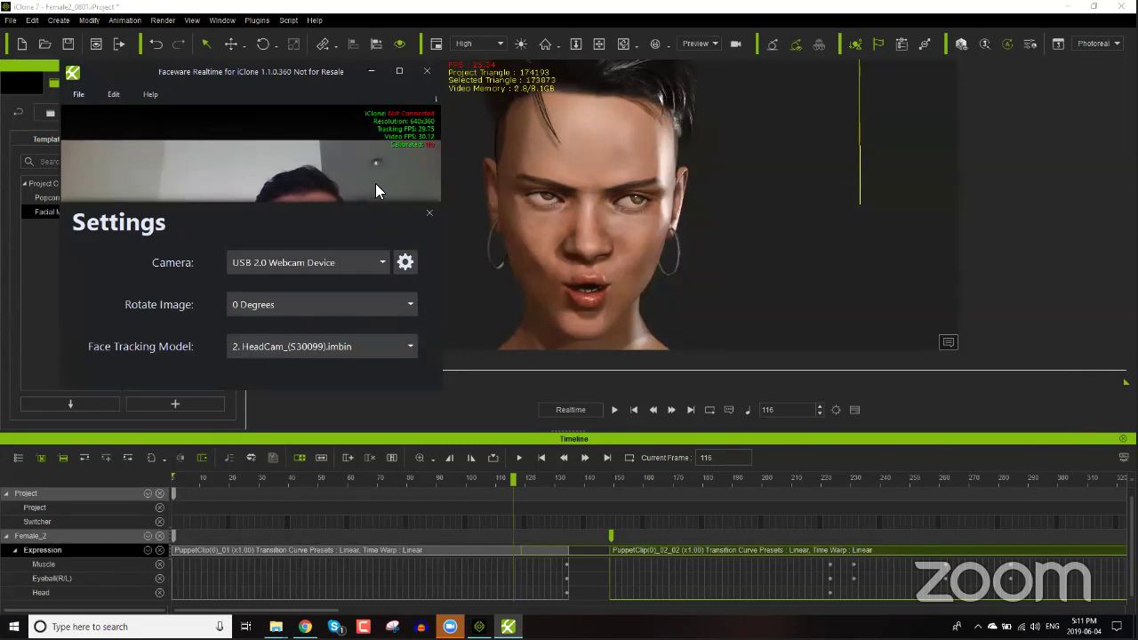
left_click(429, 214)
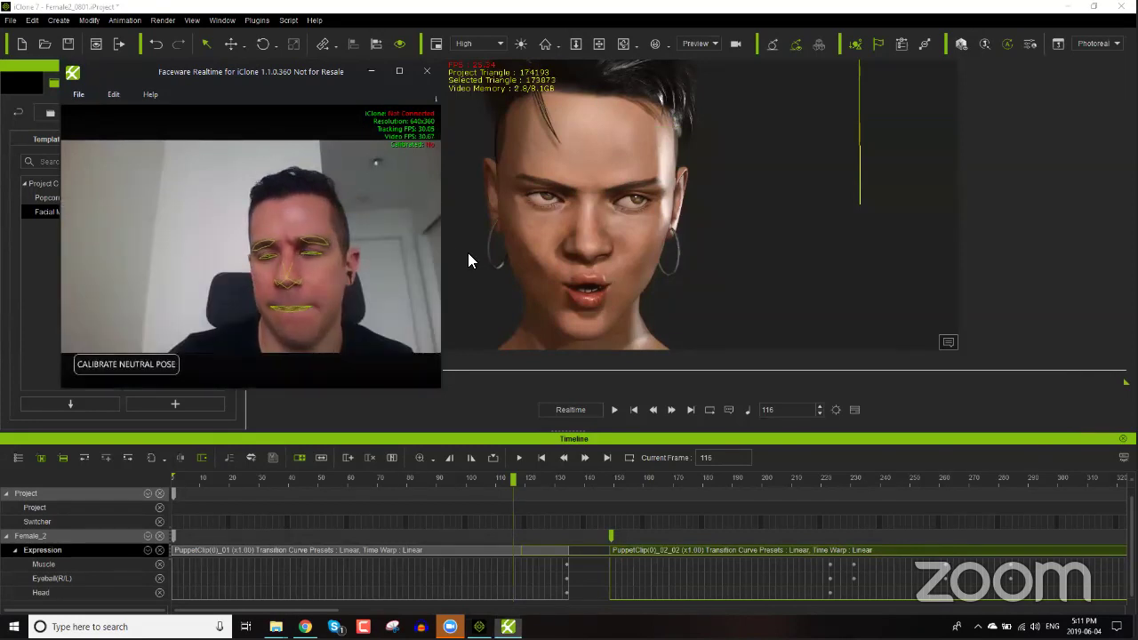
Step: Show the desktop and cancel the RealtimeForiClone.exe start error dialog
key("super+d")
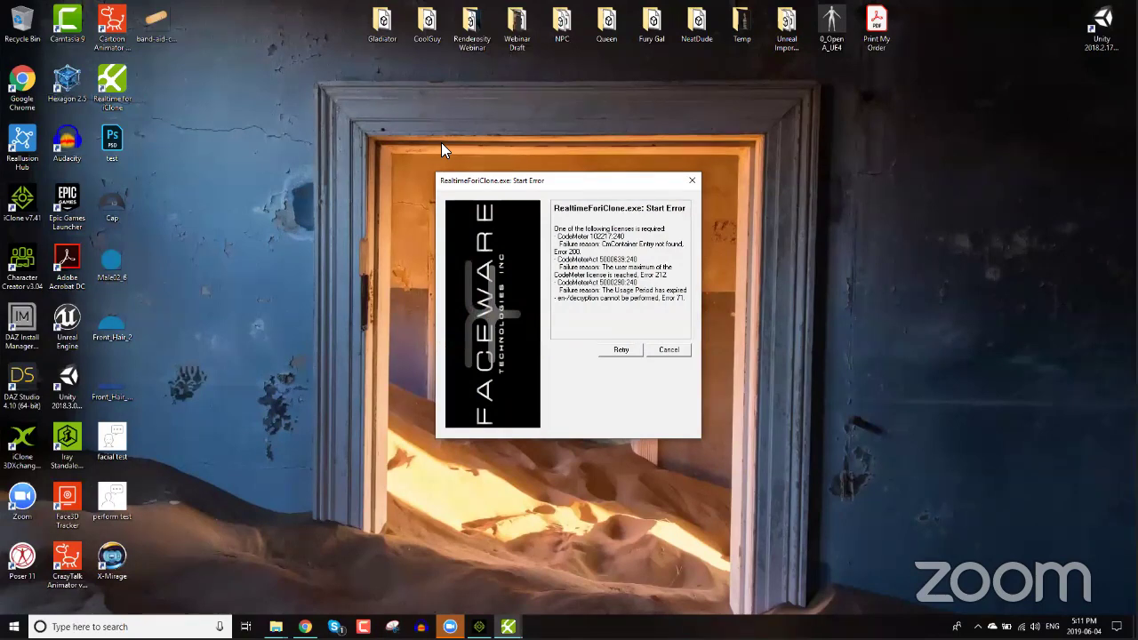
left_click(662, 349)
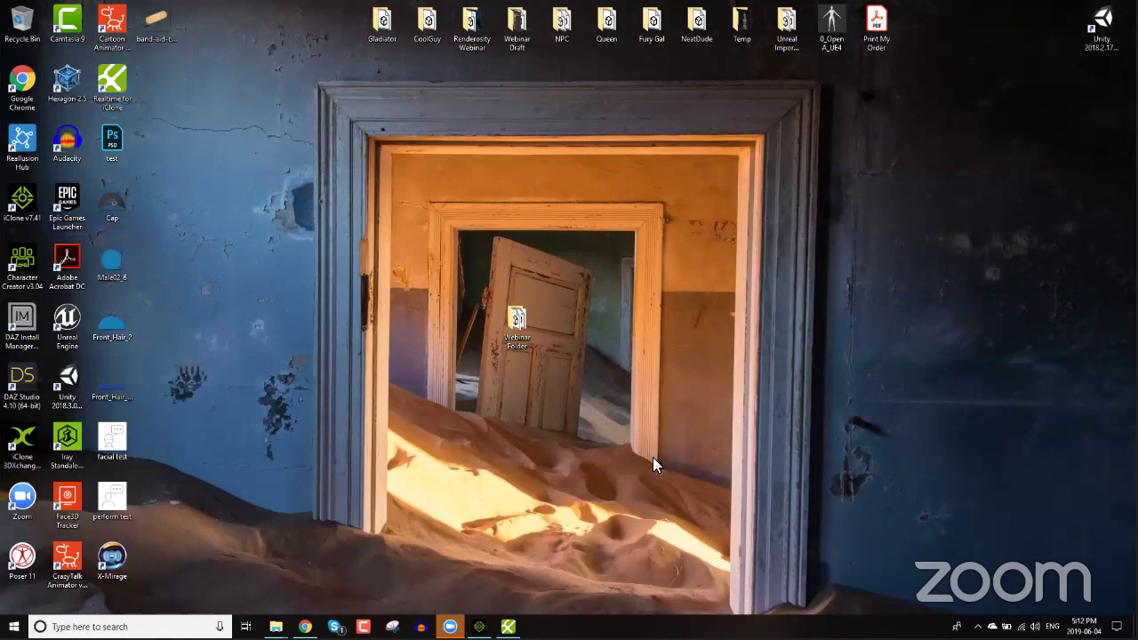
mouse_move(508, 626)
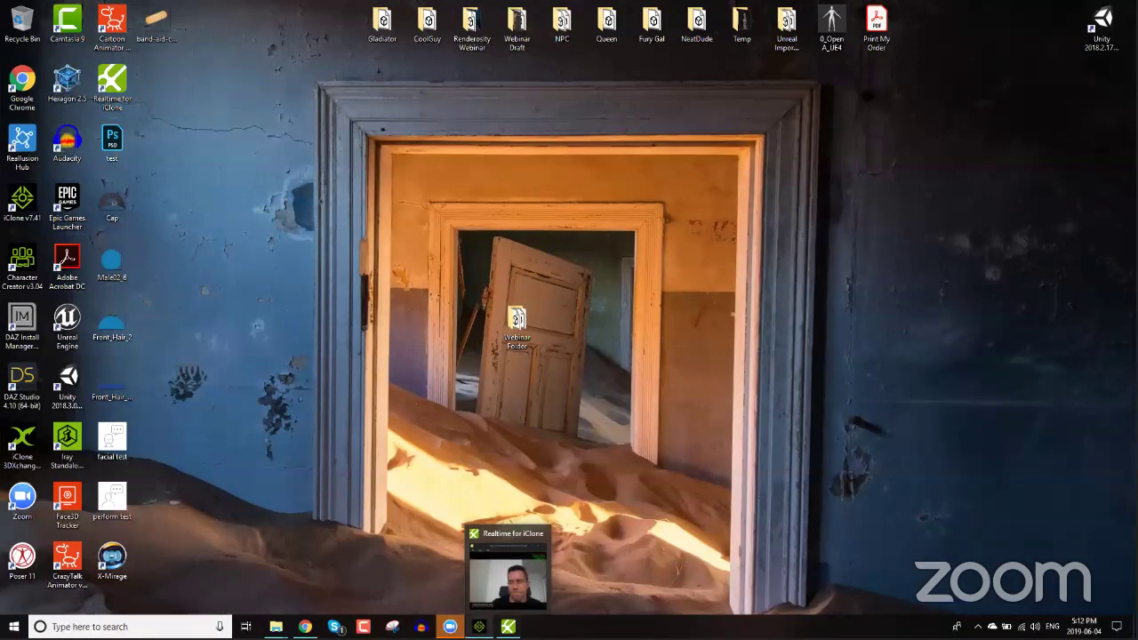
Step: Return to iClone, show Female_2's Collect Clip track, and mark a collect range from the timeline start to the end of the last expression clip
left_click(479, 627)
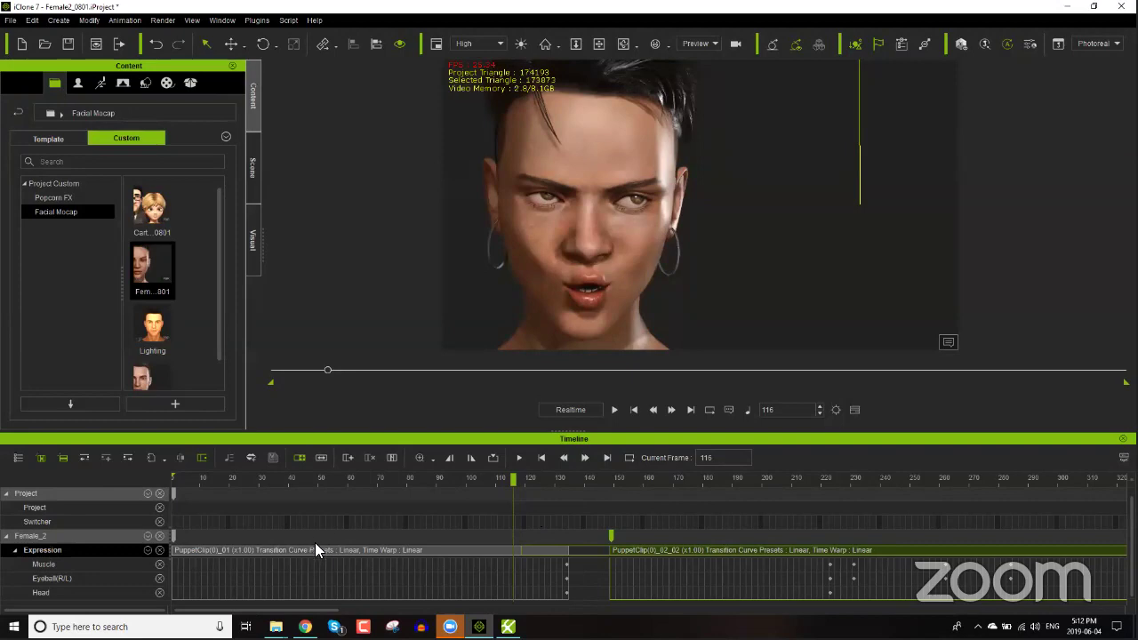
left_click(148, 536)
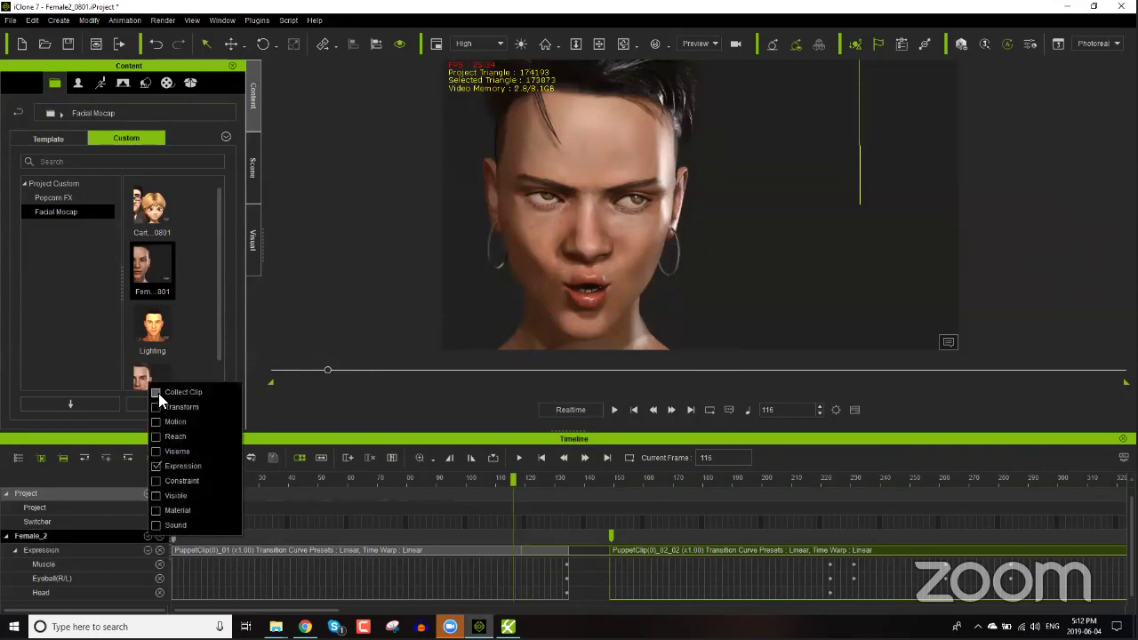
left_click(157, 393)
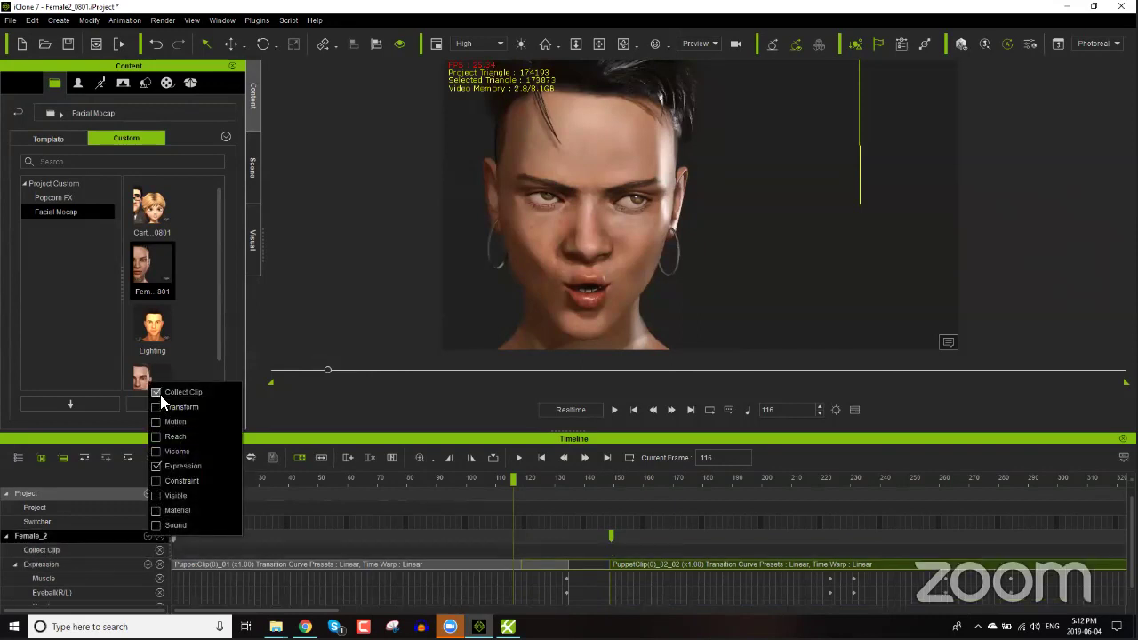
left_click(257, 438)
scroll(204, 533, "down", 5)
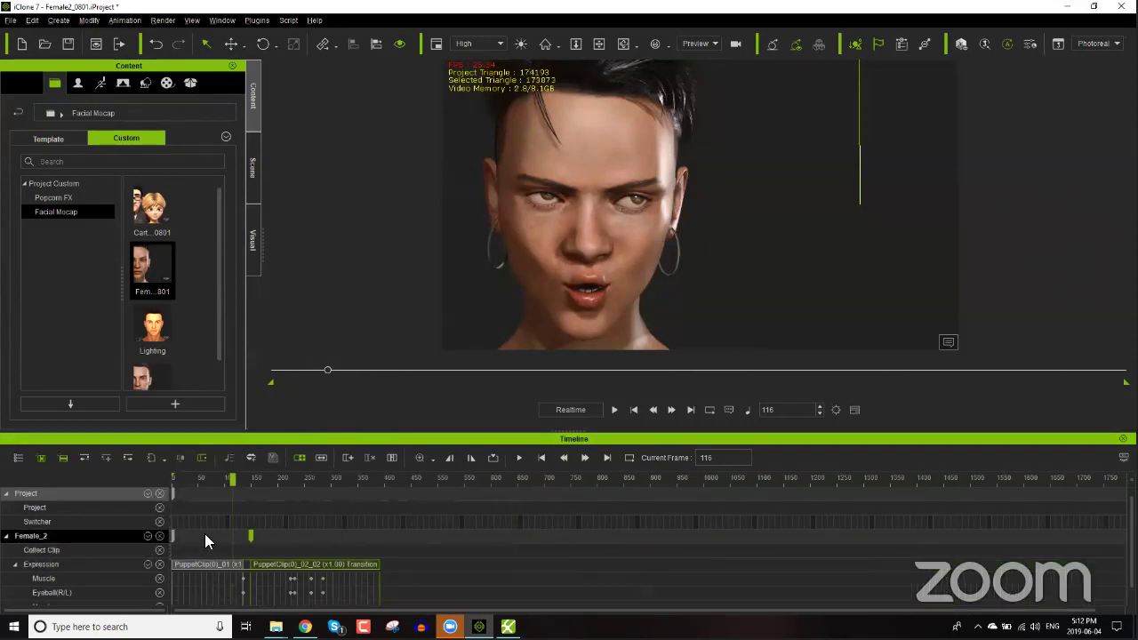
scroll(204, 533, "up", 1)
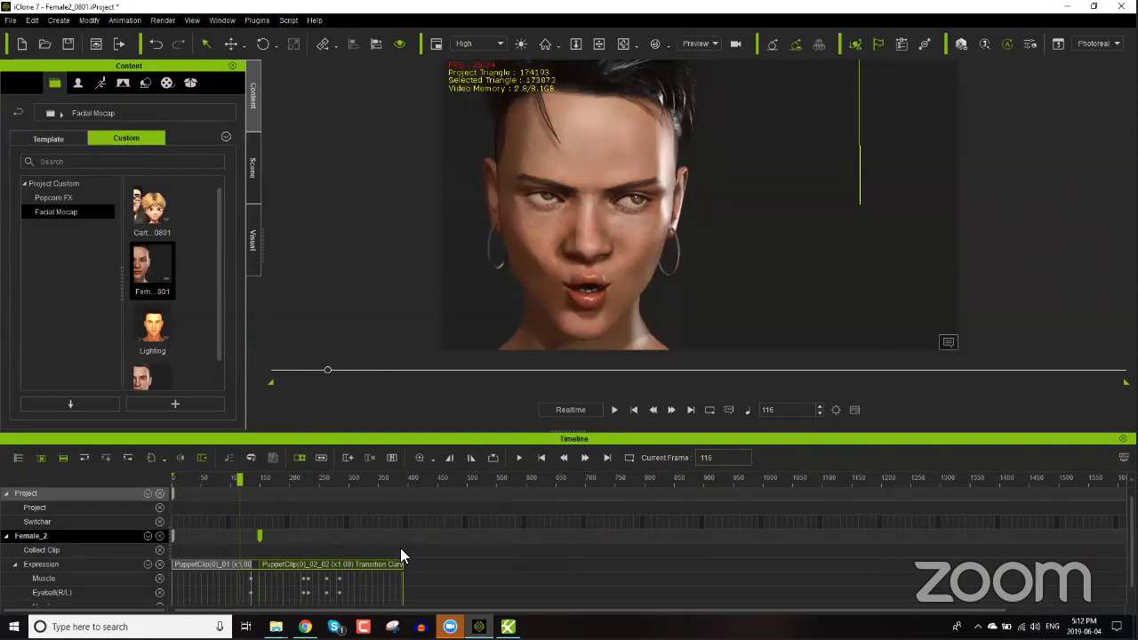
left_click_drag(400, 549, 172, 556)
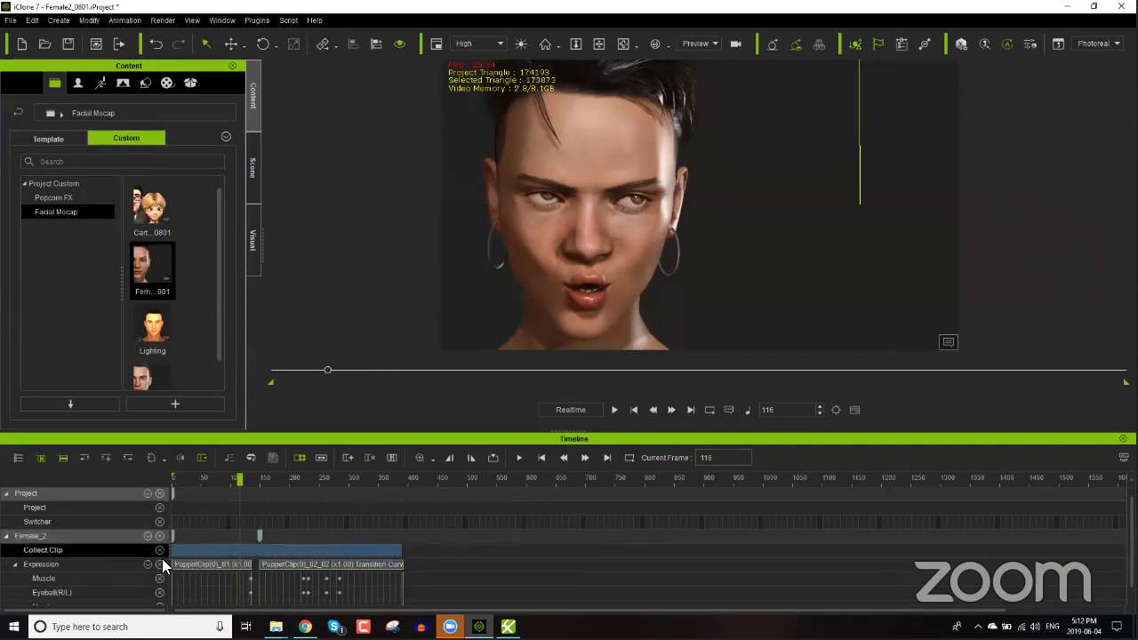
Step: Save Female_2's collected clip as a MotionPlus file named testerooni on the Desktop, keeping the default motion data options
right_click(352, 550)
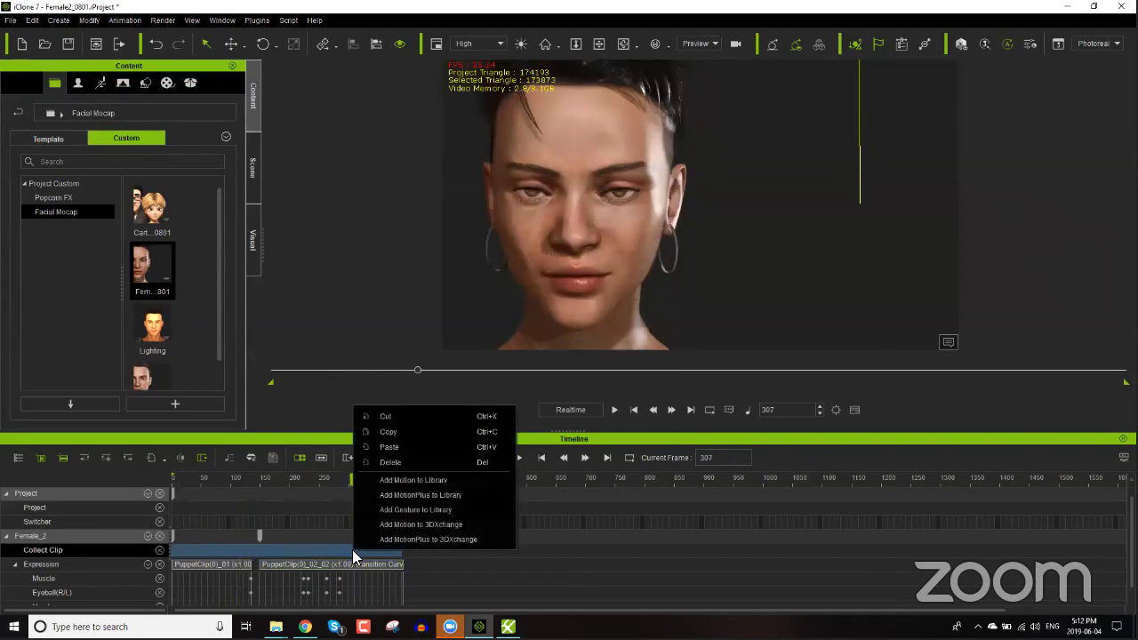
left_click(425, 495)
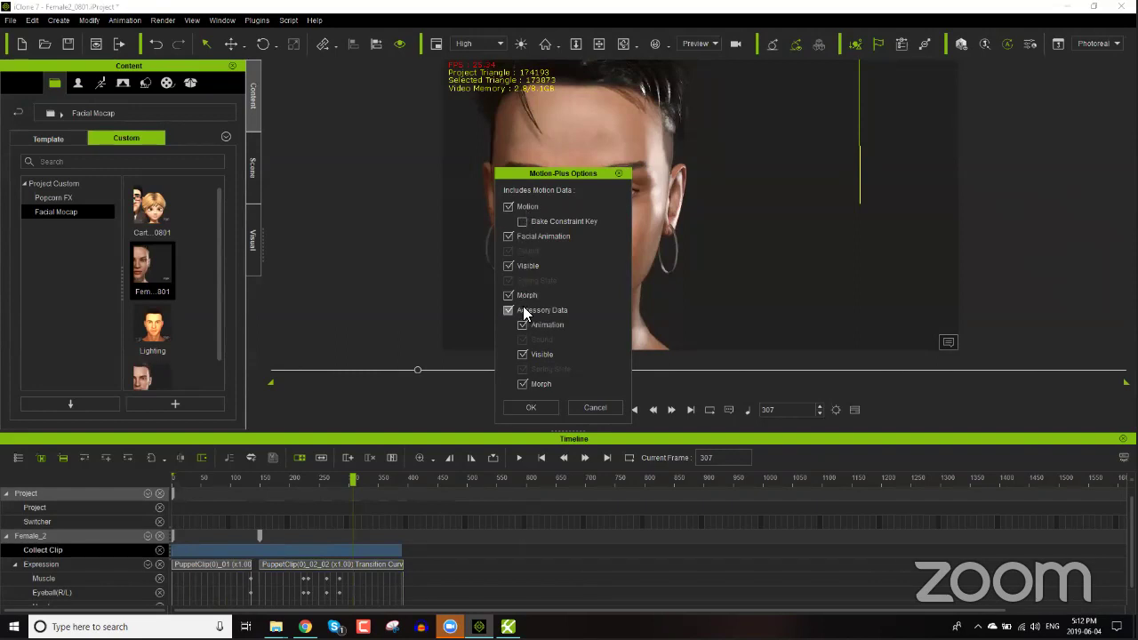
left_click(530, 408)
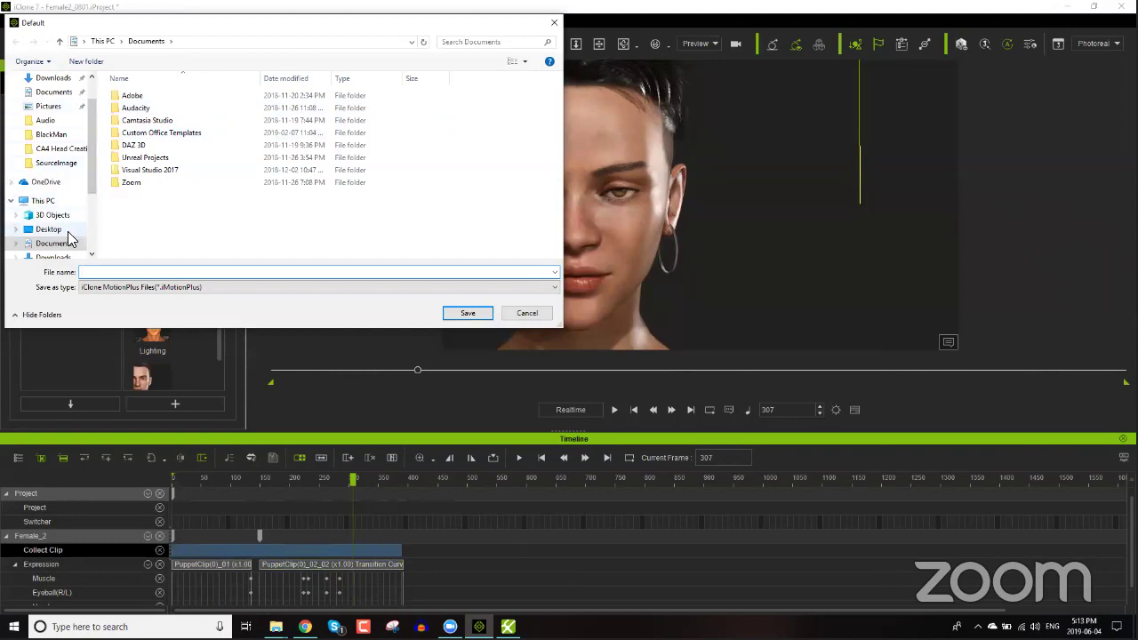
left_click(68, 231)
left_click(127, 271)
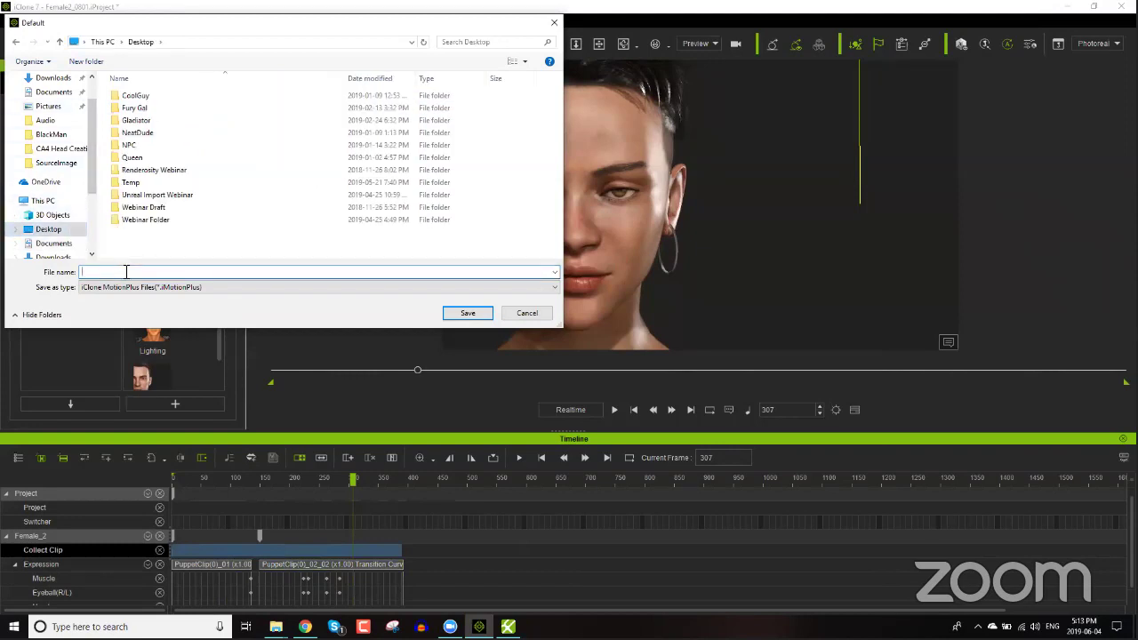
type("testerooni")
left_click(461, 314)
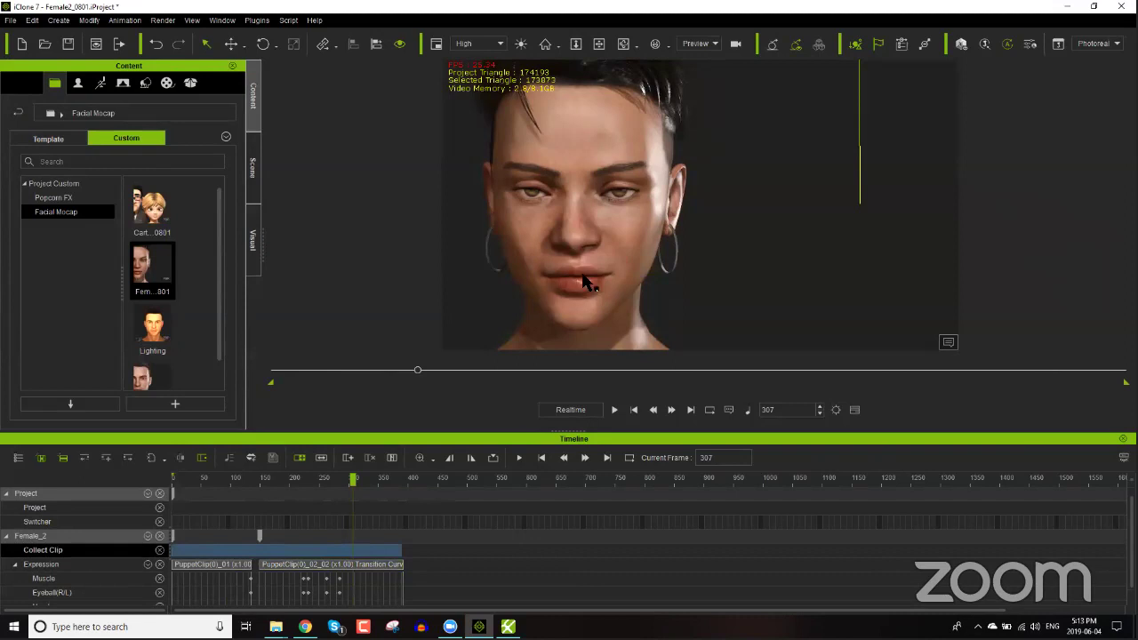
Step: Return to the first frame and remove all object animation from Female_2
left_click(634, 410)
right_click(565, 293)
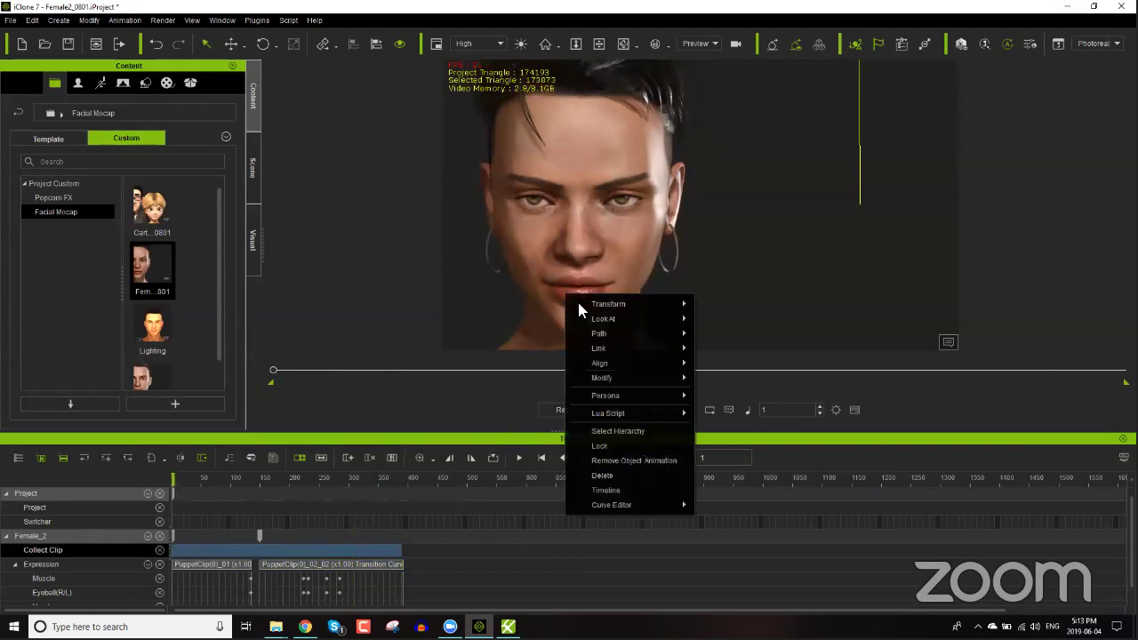
left_click(626, 455)
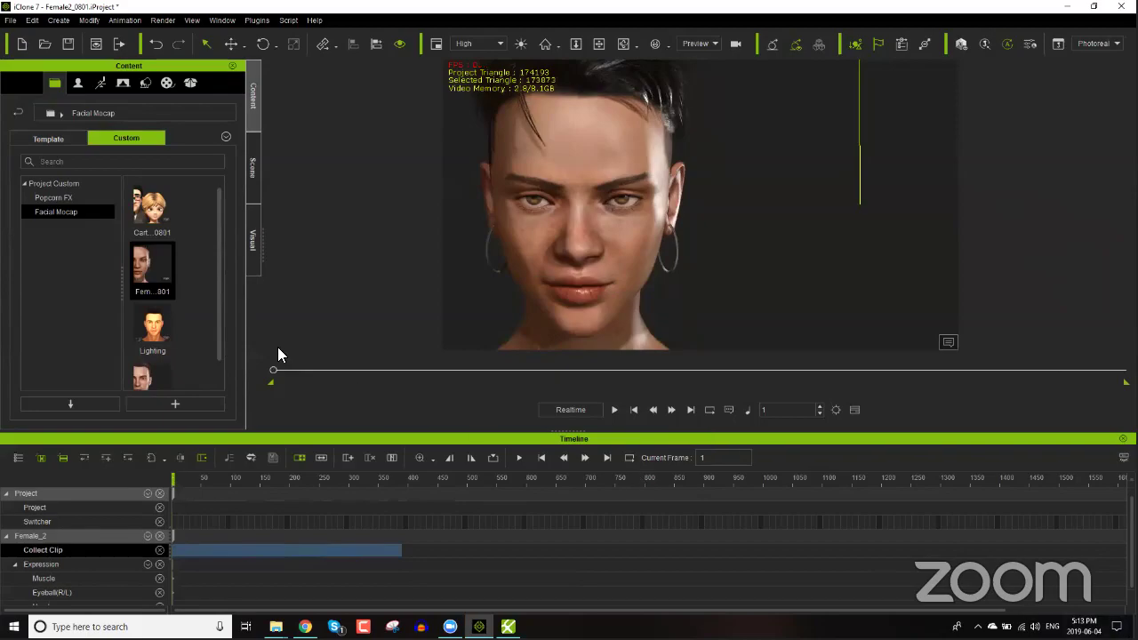
Step: Apply the testerooni MotionPlus file from the desktop to Female_2 in iClone and play back the animation
key("super+d")
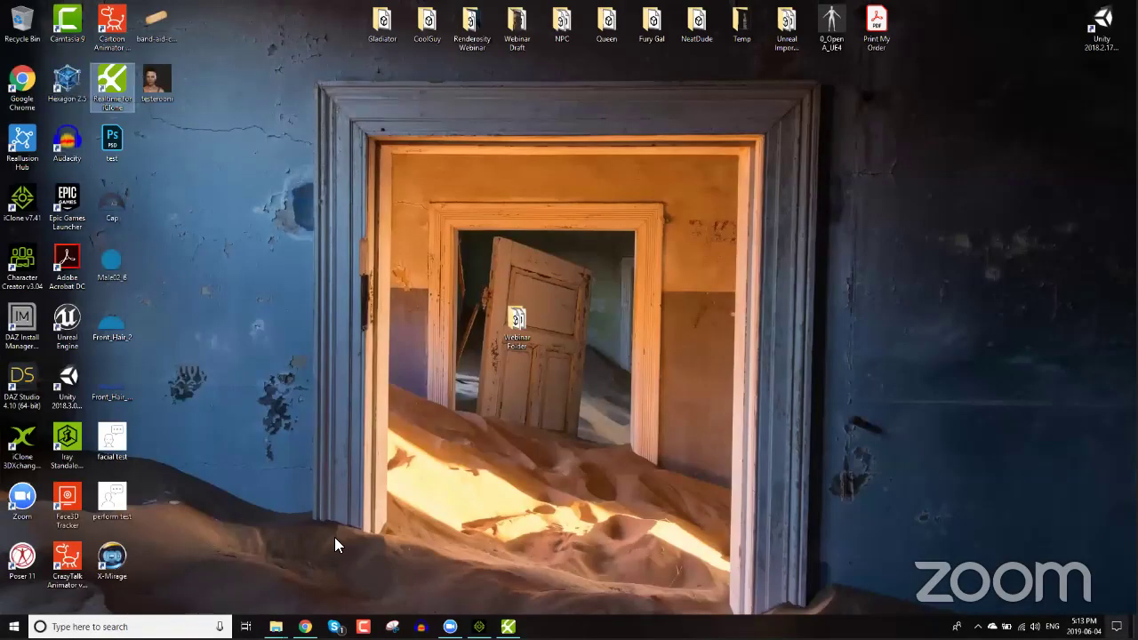
left_click_drag(158, 81, 480, 627)
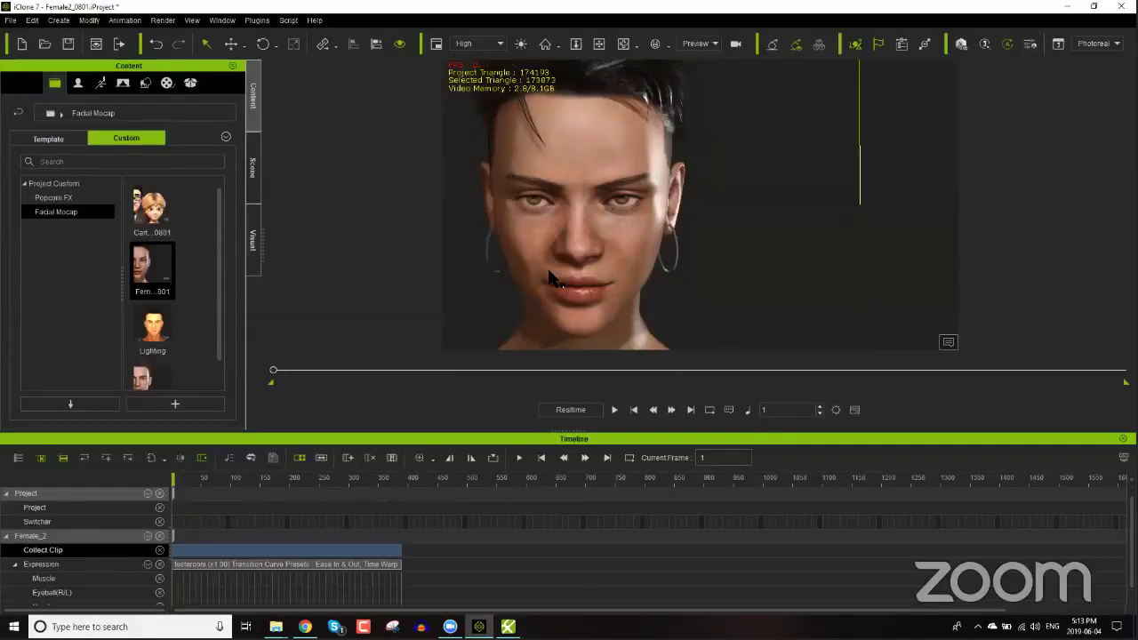
left_click(616, 411)
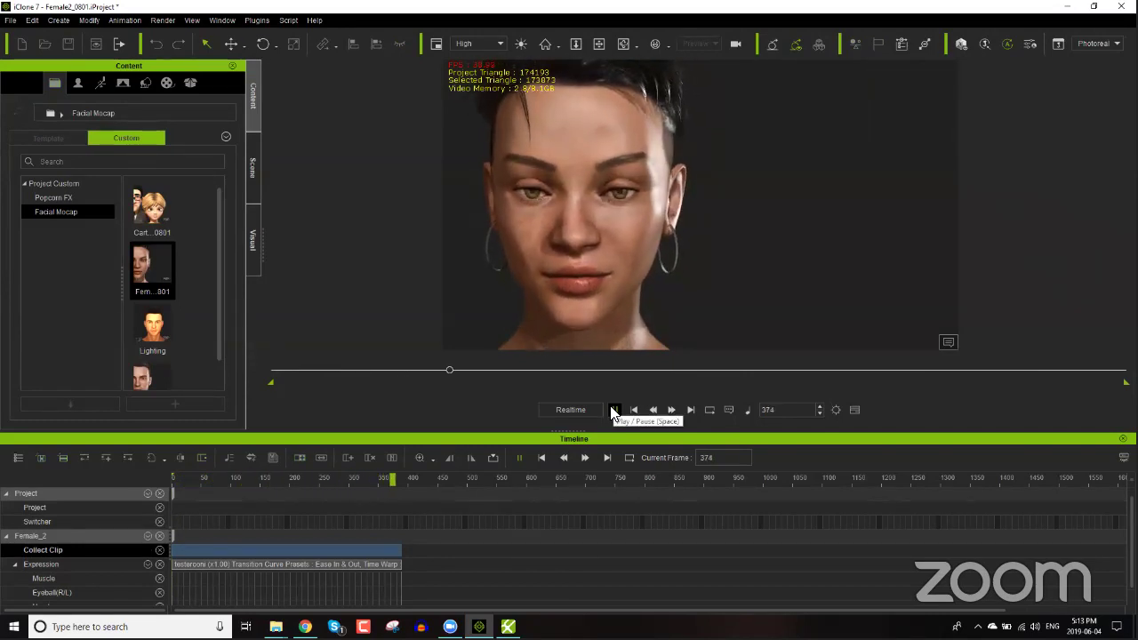
left_click(613, 410)
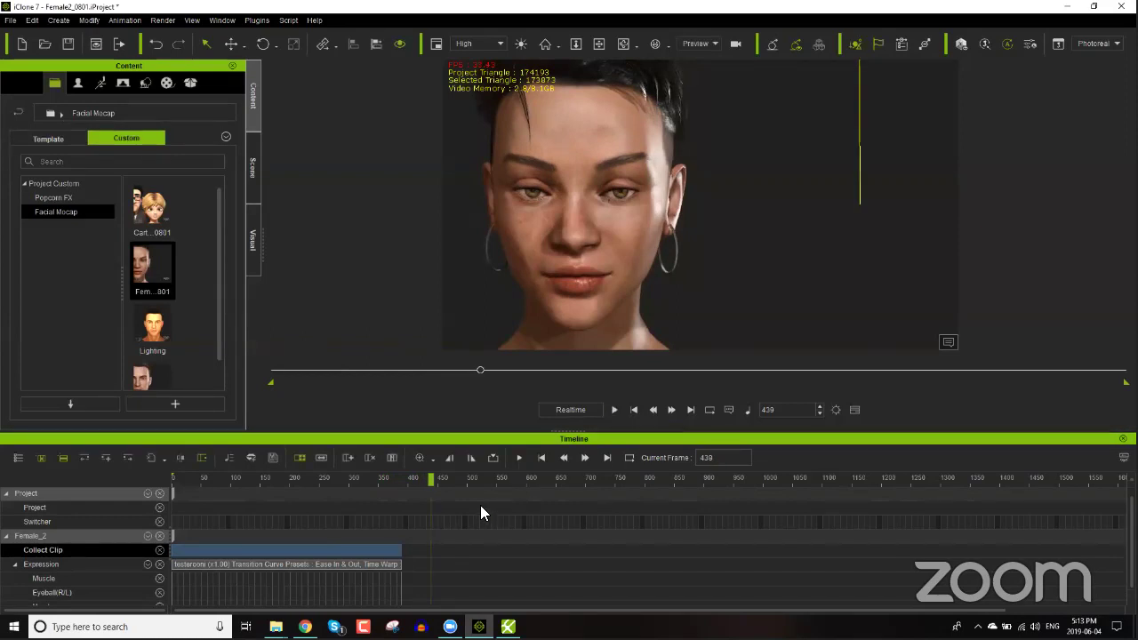
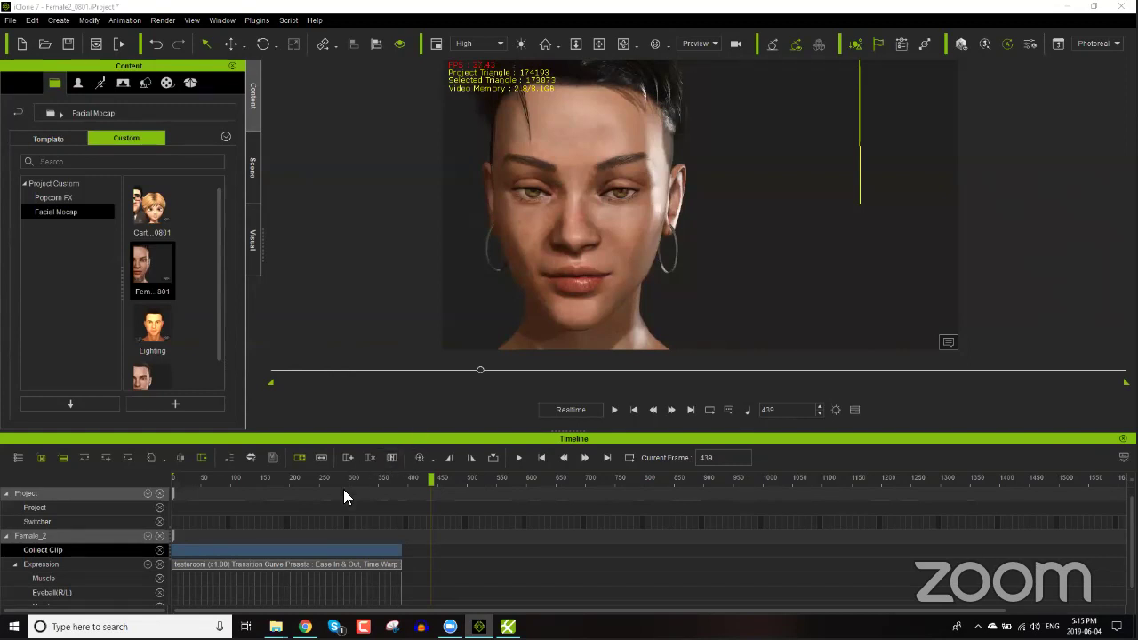
Step: Send Female_2's collected clip to 3DXchange as MotionPlus
right_click(219, 551)
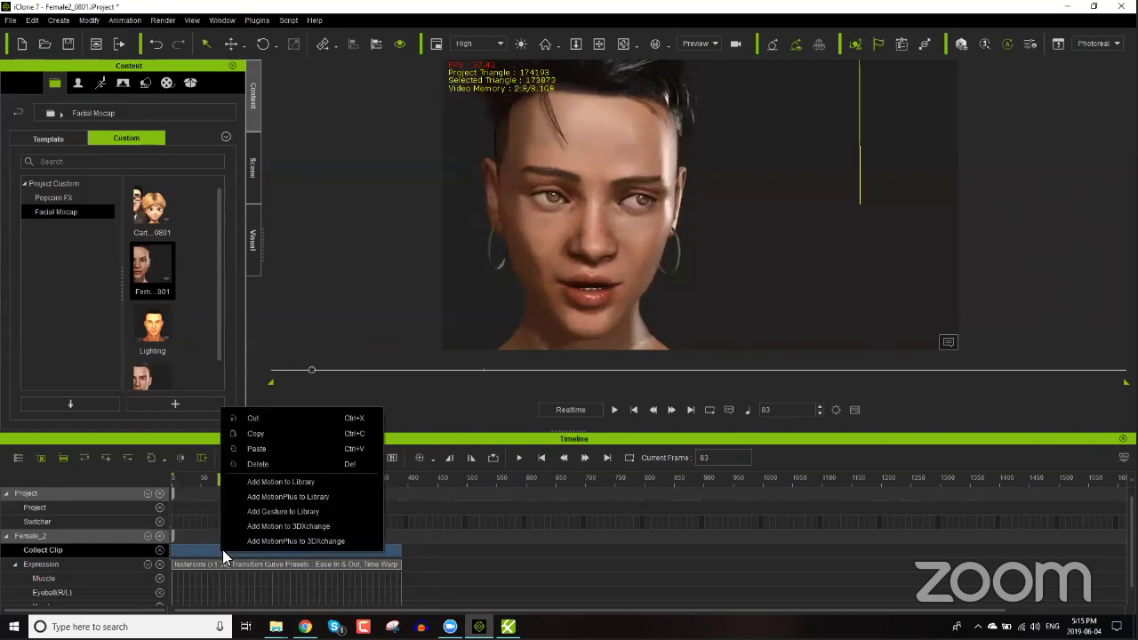
left_click(273, 540)
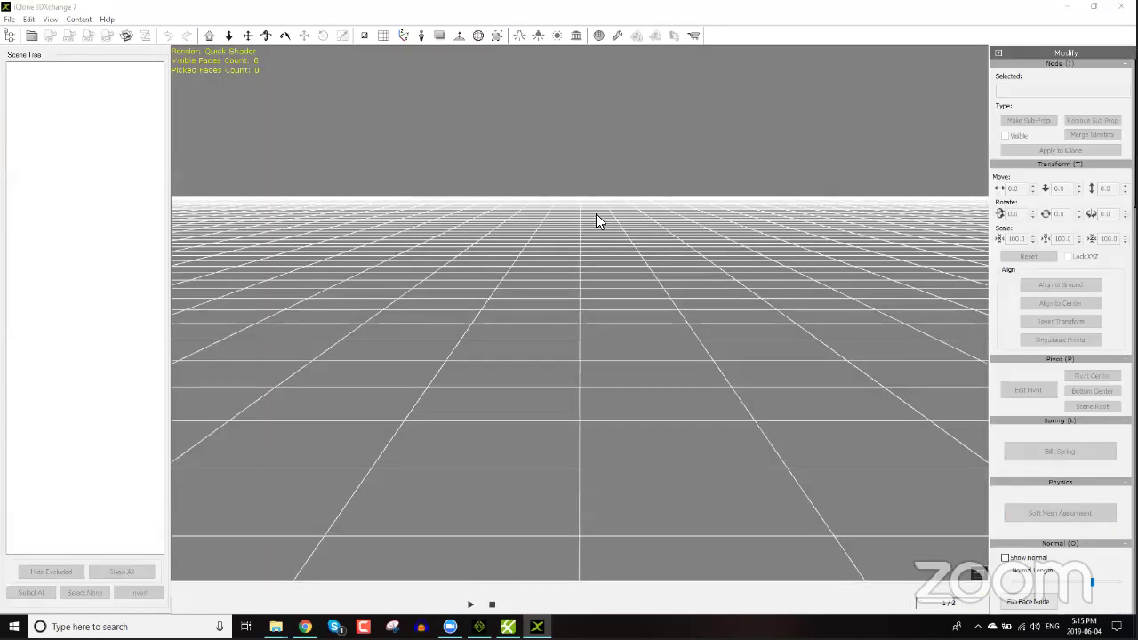
left_click(712, 399)
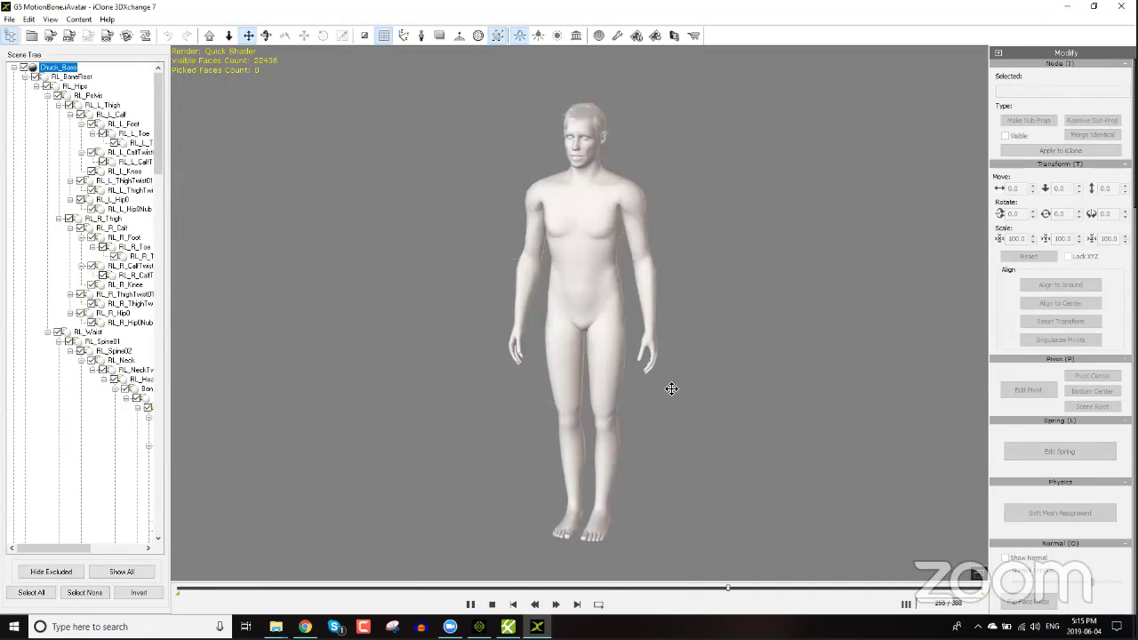
Step: Frame the dummy character's head and play the transferred facial animation from the start to check it
left_click(472, 604)
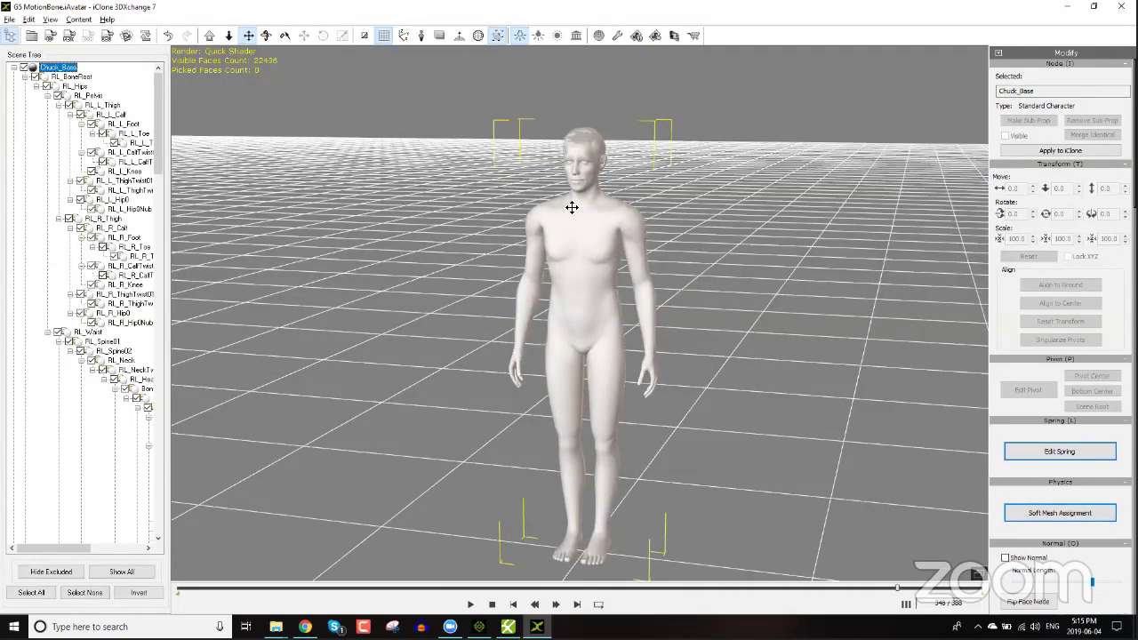
scroll(569, 363, "up", 3)
scroll(606, 370, "down", 3)
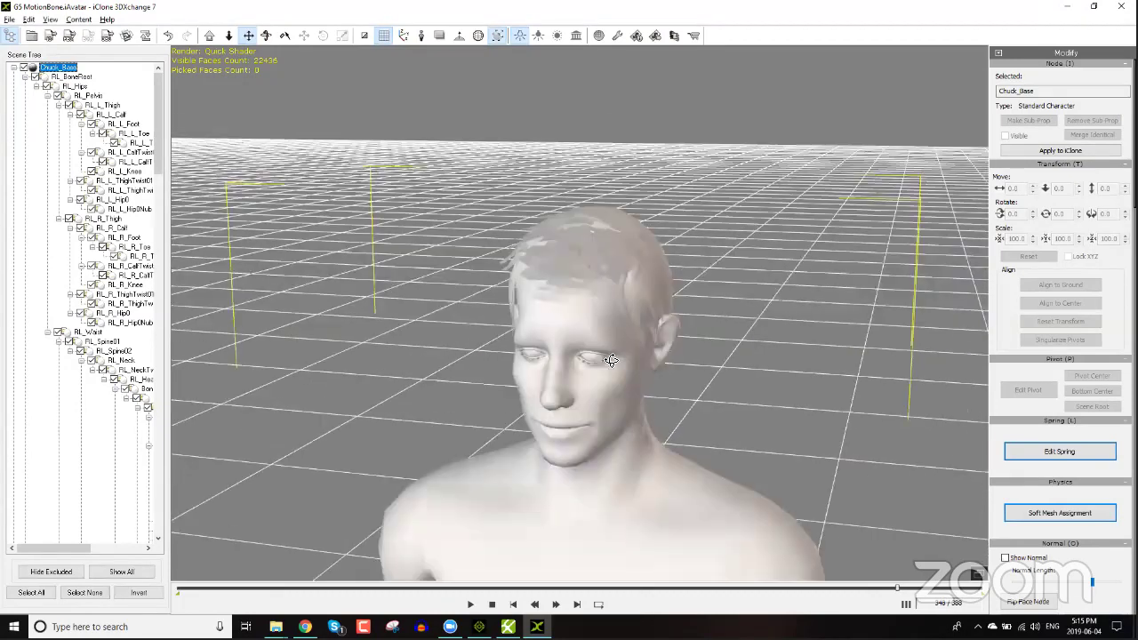
scroll(619, 379, "up", 1)
right_click_drag(619, 378, 883, 563)
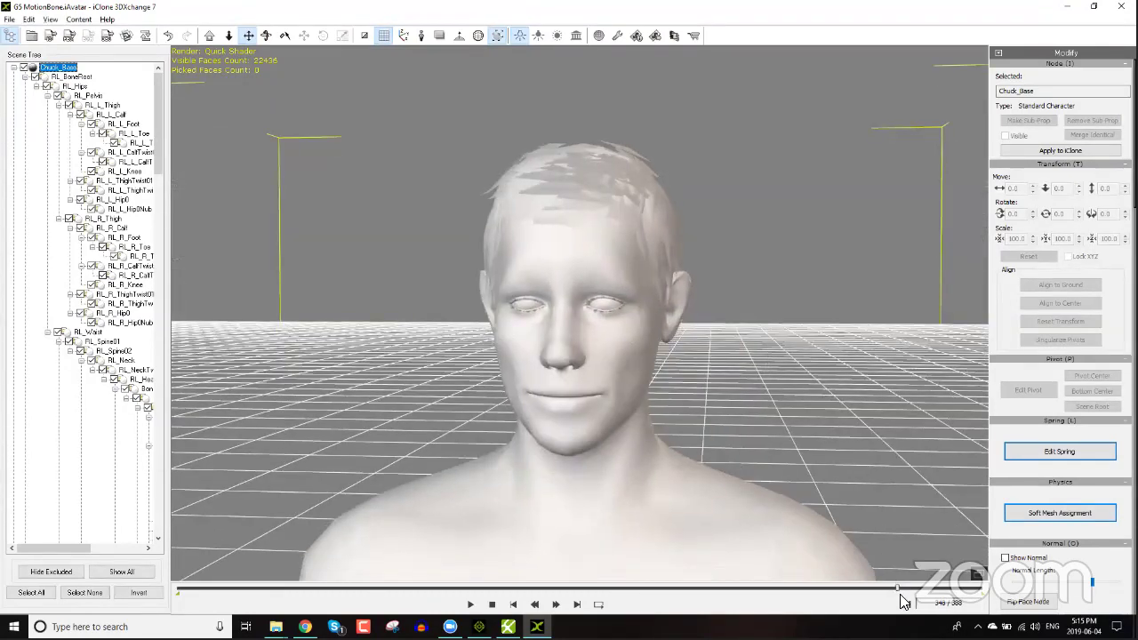
left_click_drag(897, 588, 180, 590)
left_click(470, 605)
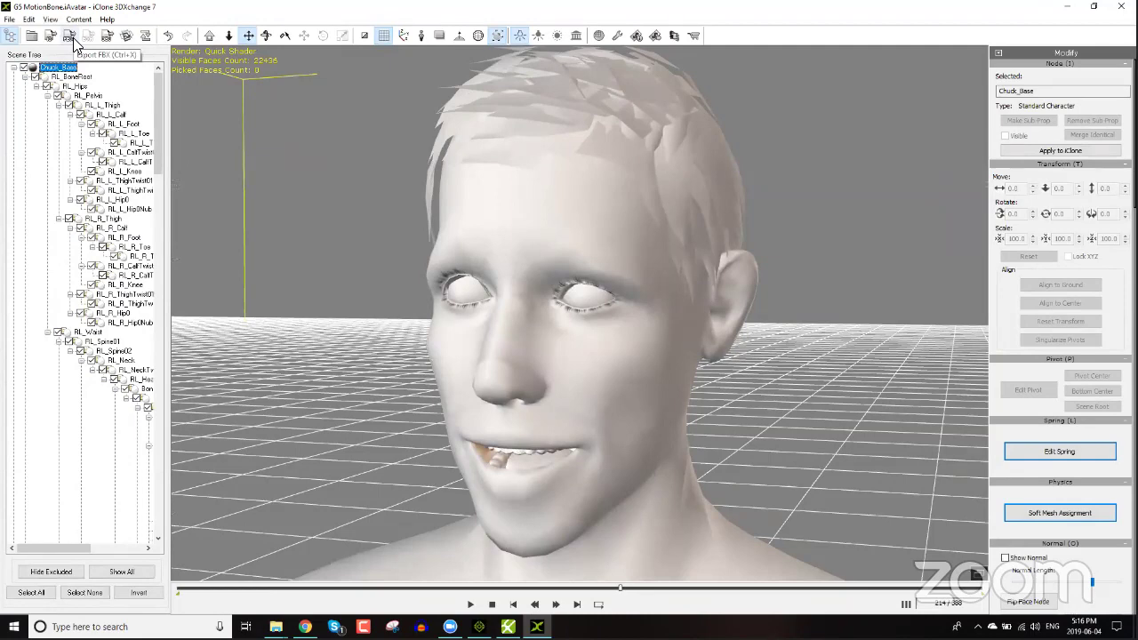
Step: Start an FBX export of the character with the 3ds Max target tool preset and the Desktop as destination
key("ctrl+x")
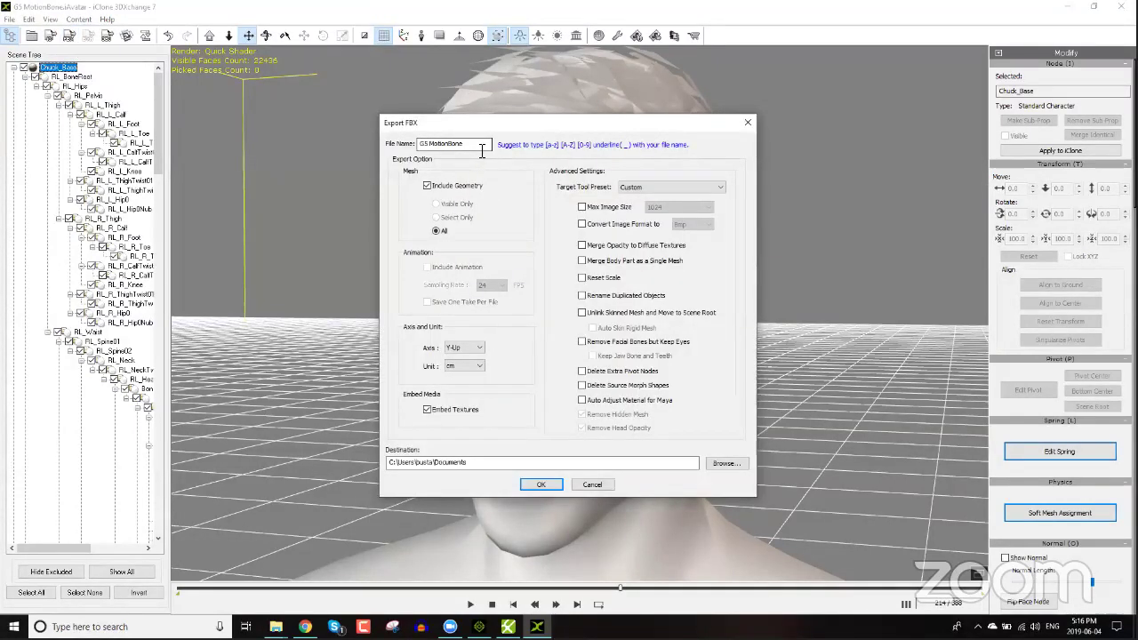
left_click(688, 187)
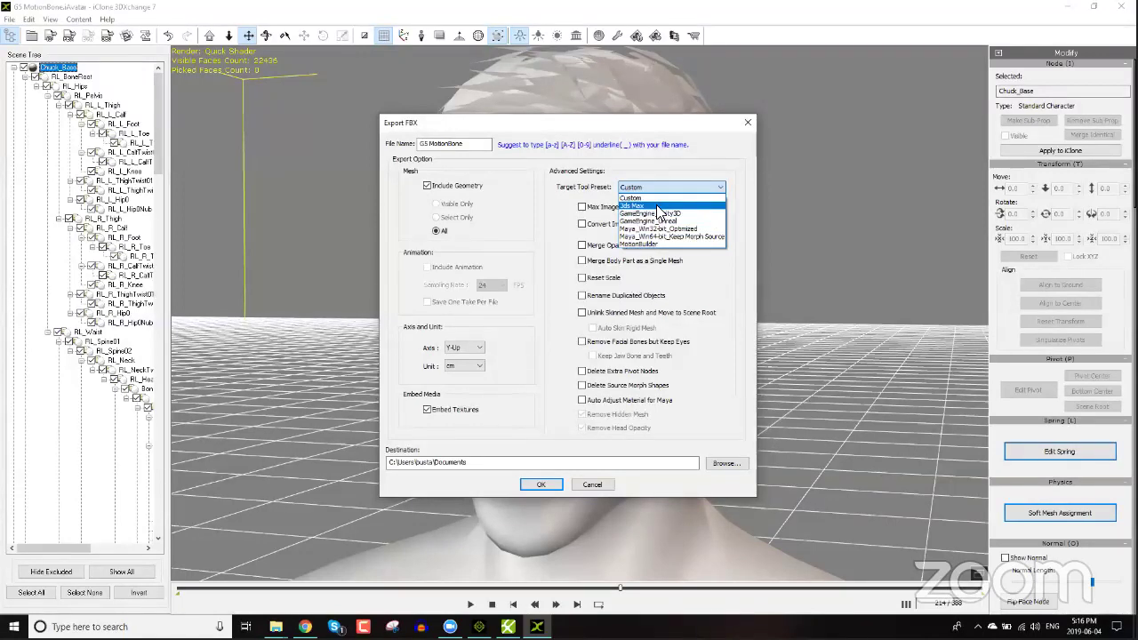
left_click(658, 206)
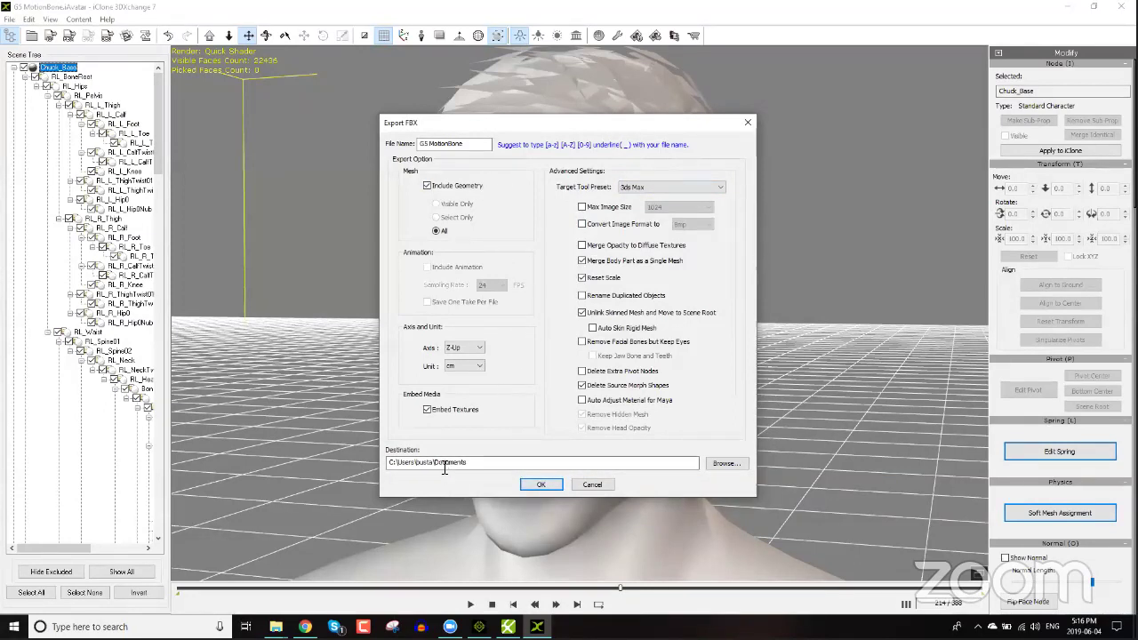
left_click(723, 463)
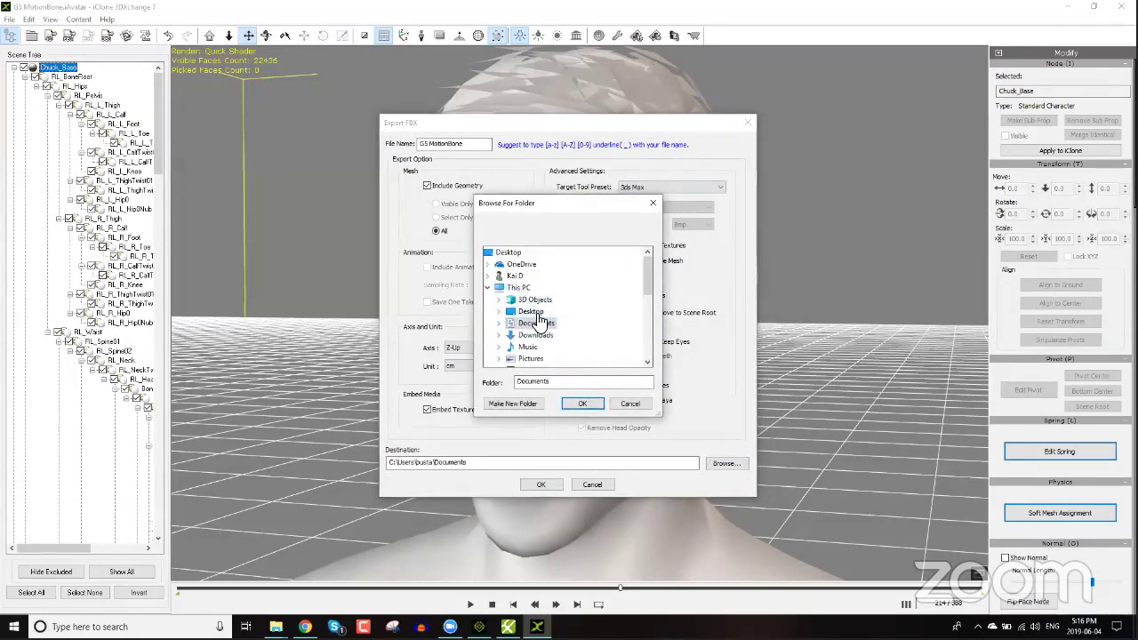
left_click(536, 313)
left_click(578, 405)
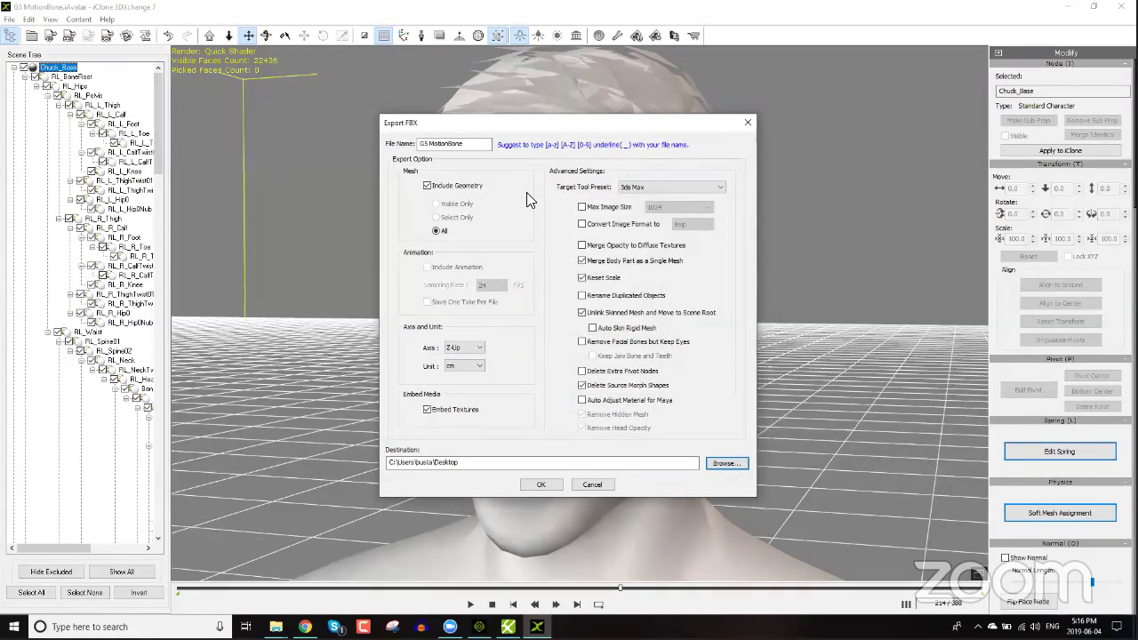
Step: Try the export without geometry, then reselect the 3ds Max preset with Include Geometry enabled and export the G5 MotionBone FBX
left_click(453, 185)
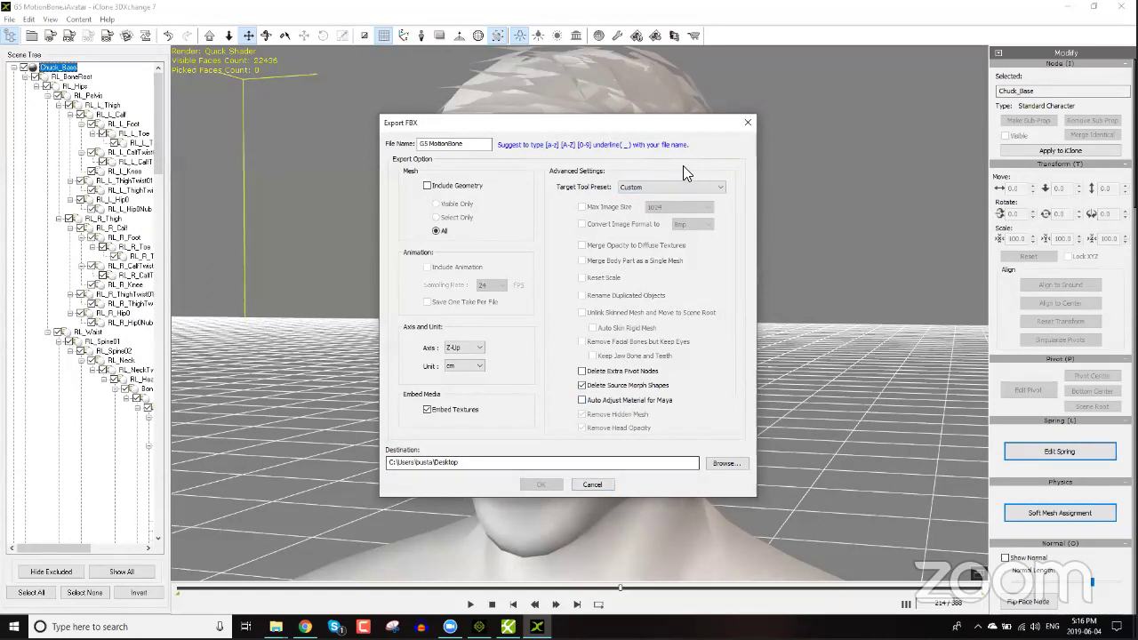
left_click(452, 187)
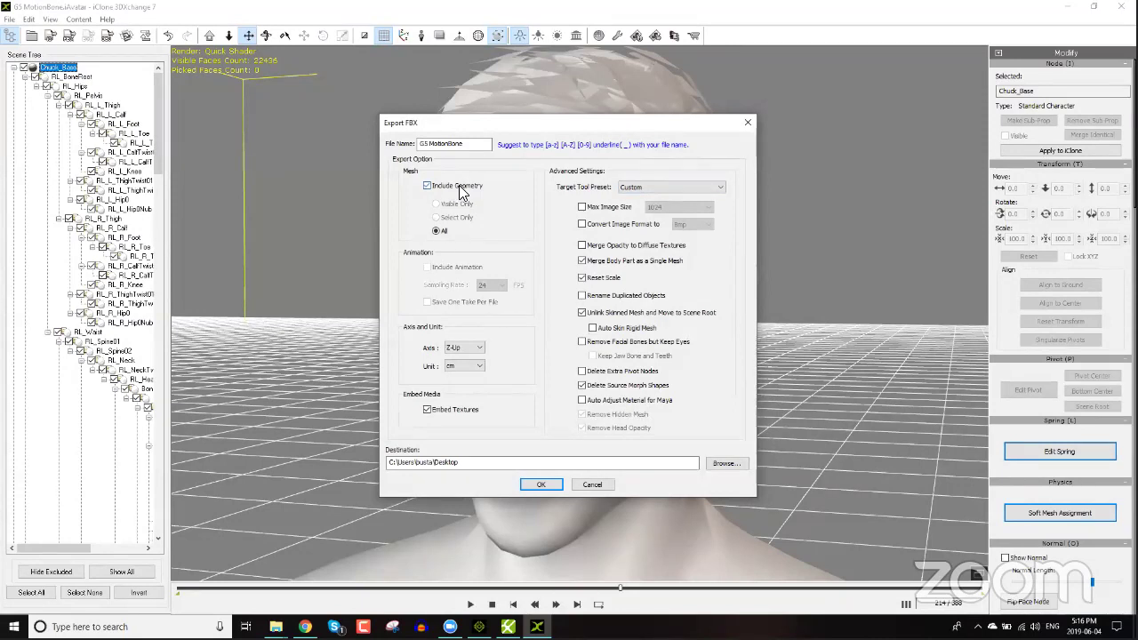
left_click(651, 189)
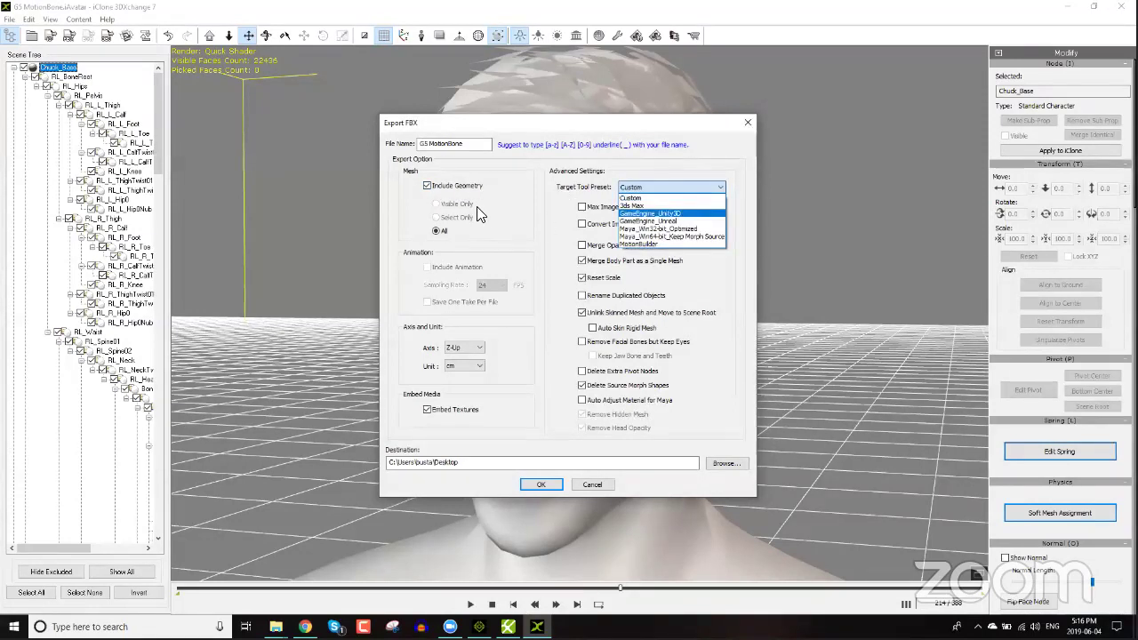
left_click(461, 188)
left_click(460, 187)
left_click(633, 187)
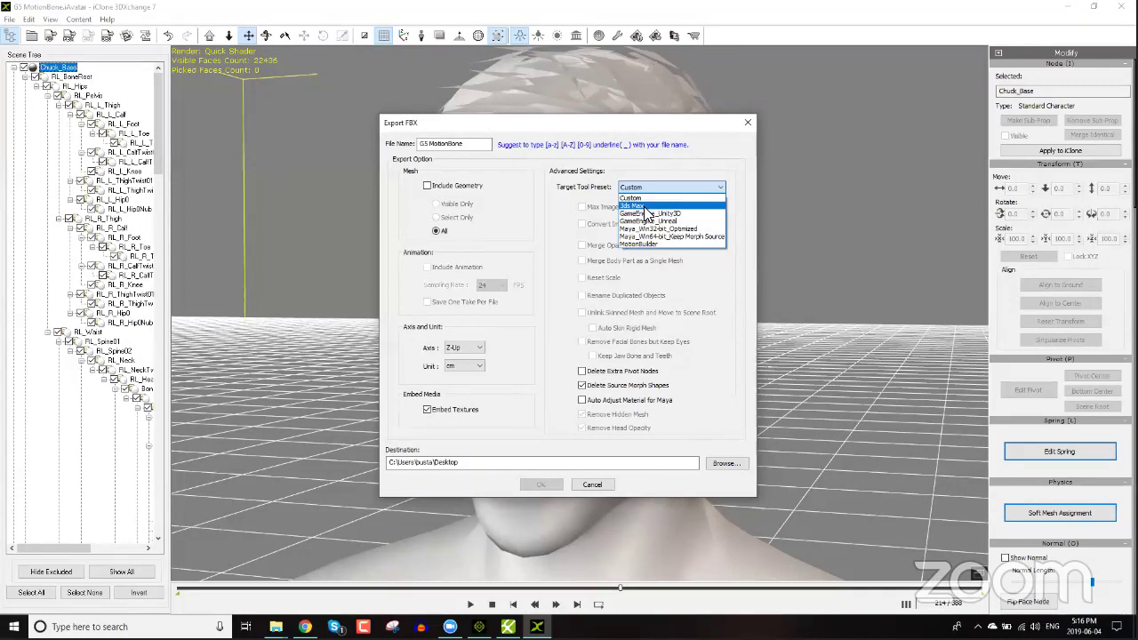
left_click(638, 205)
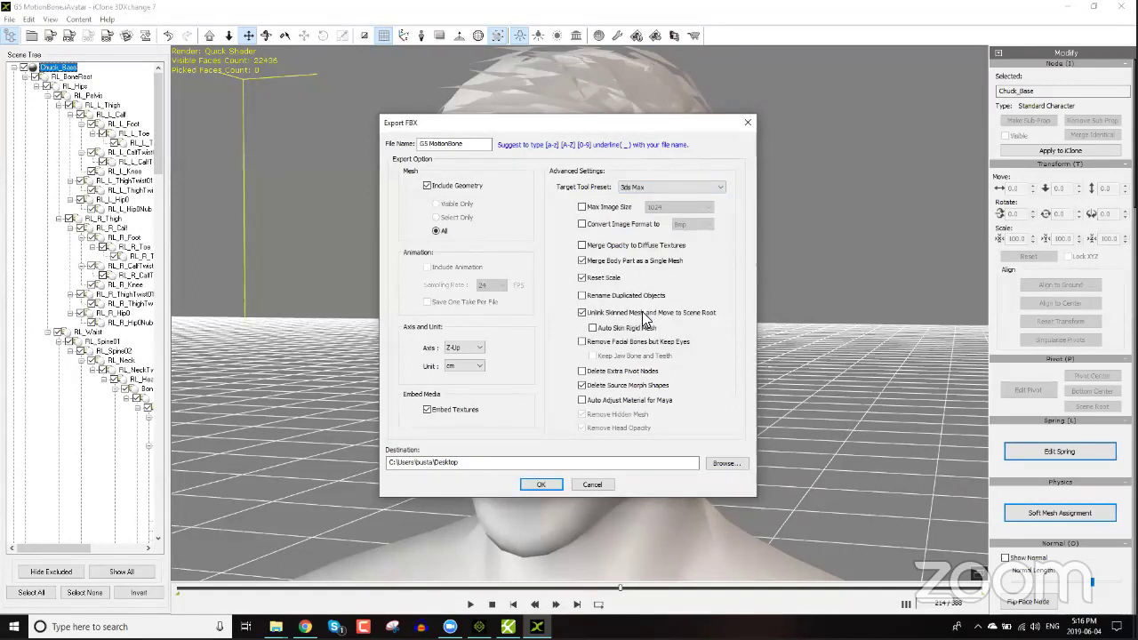
left_click(544, 485)
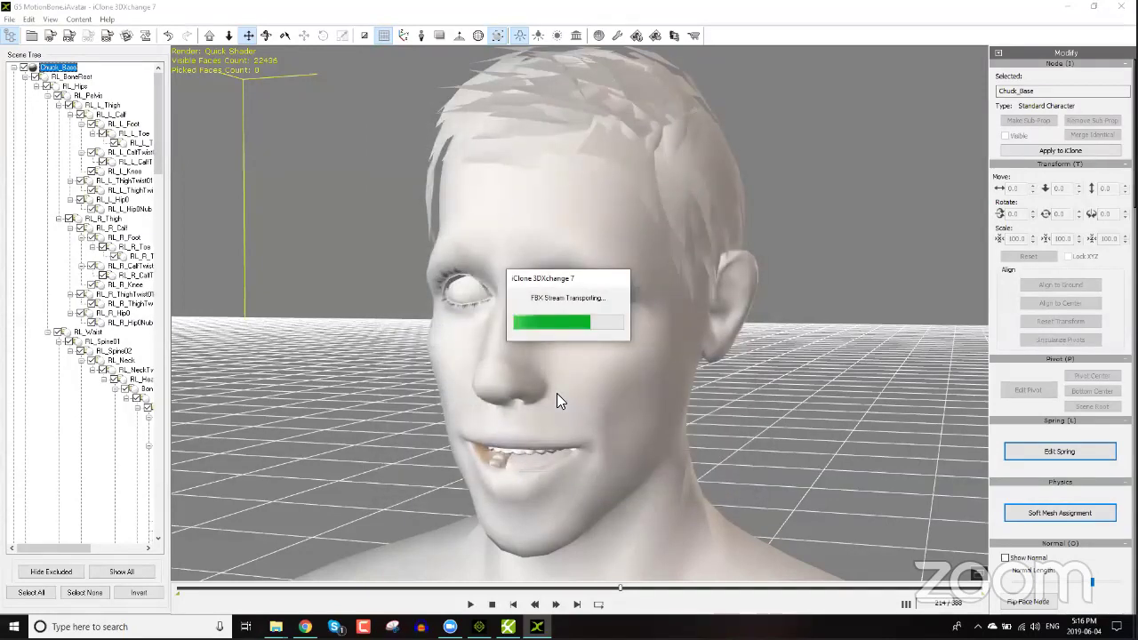
left_click(598, 339)
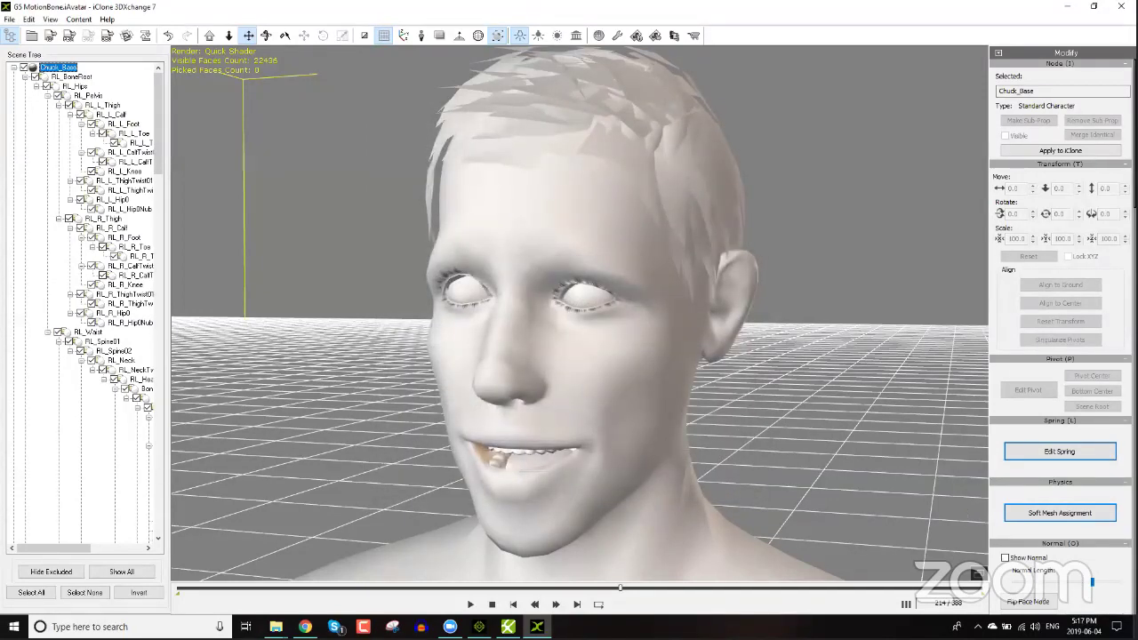
Step: Show the desktop and move the exported G5 MotionBone file away from the neighbouring icons
key("super+d")
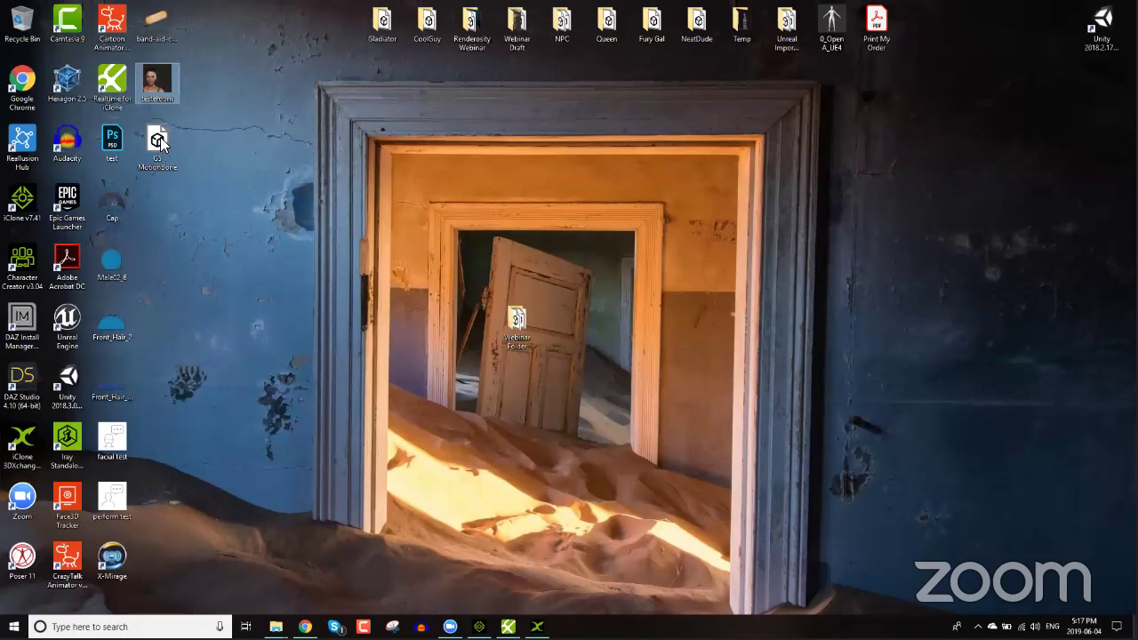
left_click(158, 144)
left_click_drag(267, 211, 215, 161)
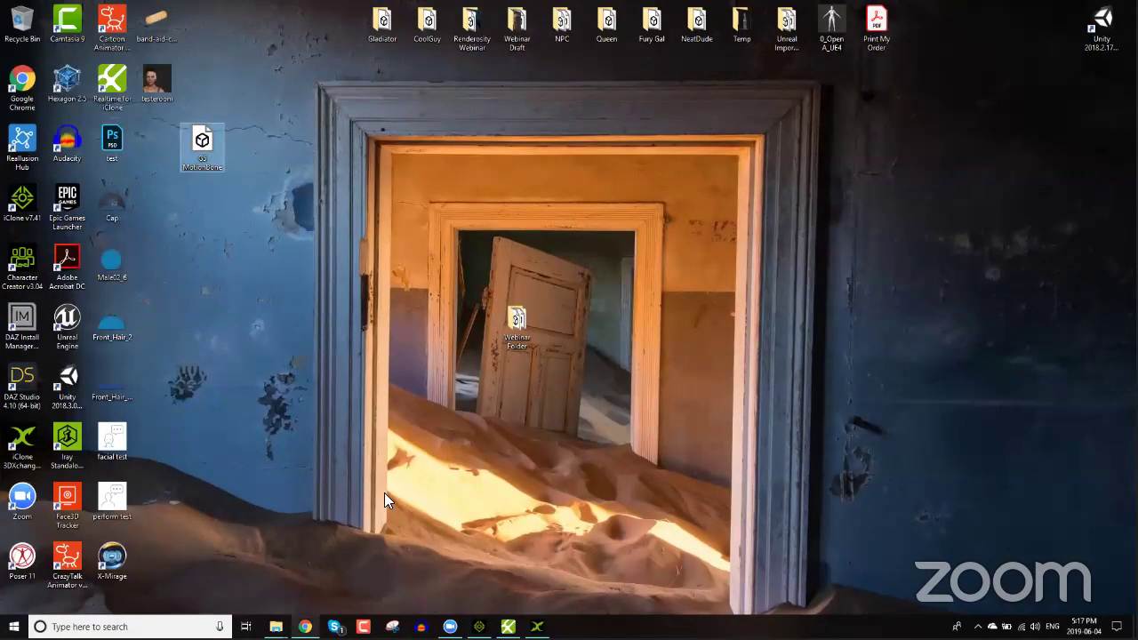
mouse_move(508, 627)
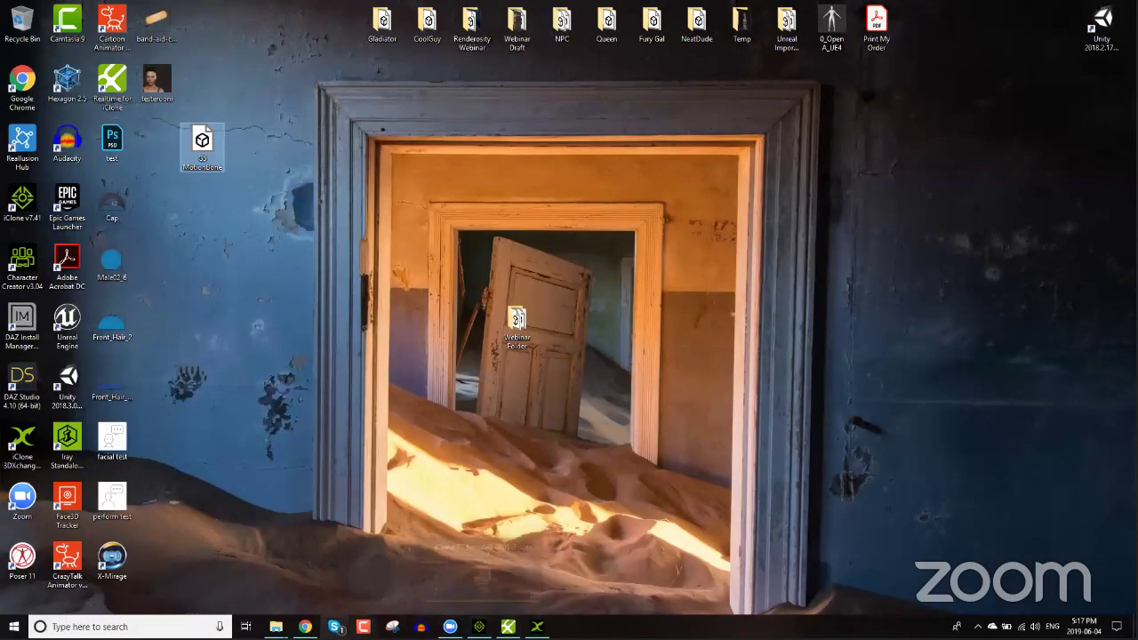
mouse_move(305, 627)
left_click(595, 92)
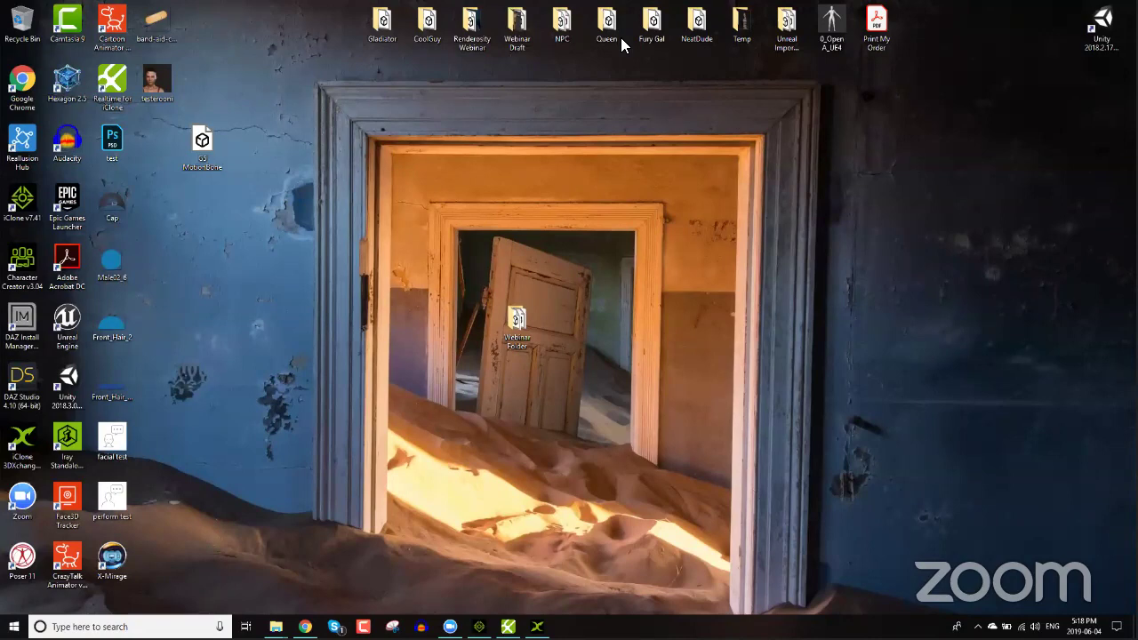
Step: Switch to Faceware Realtime for iClone and enable optimization of the webcam image
left_click(508, 627)
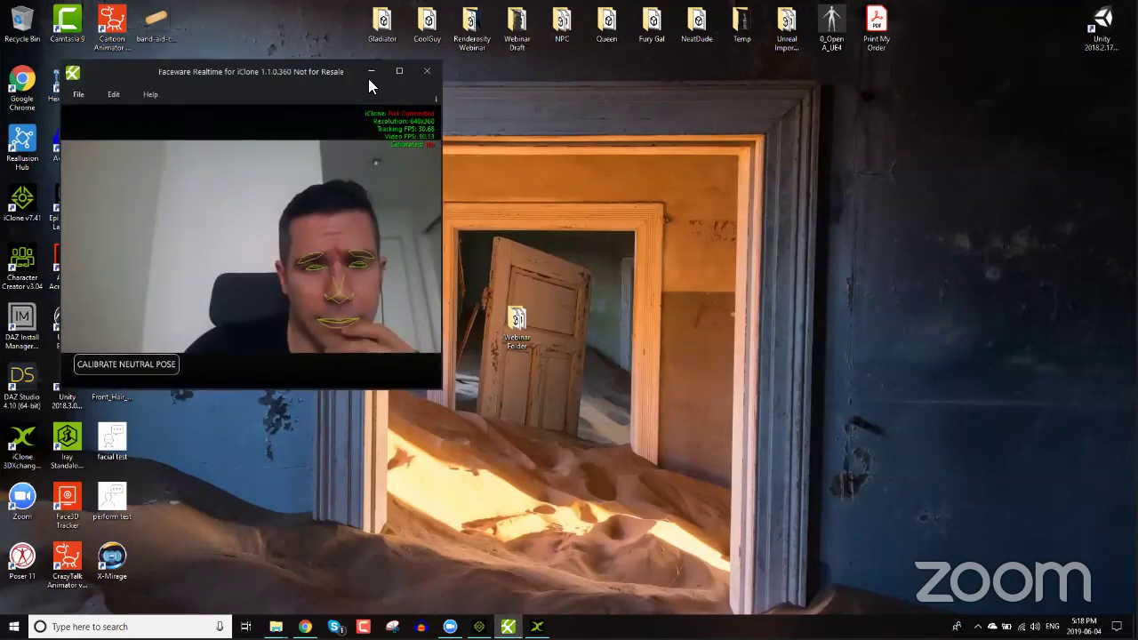
left_click(101, 94)
left_click(124, 137)
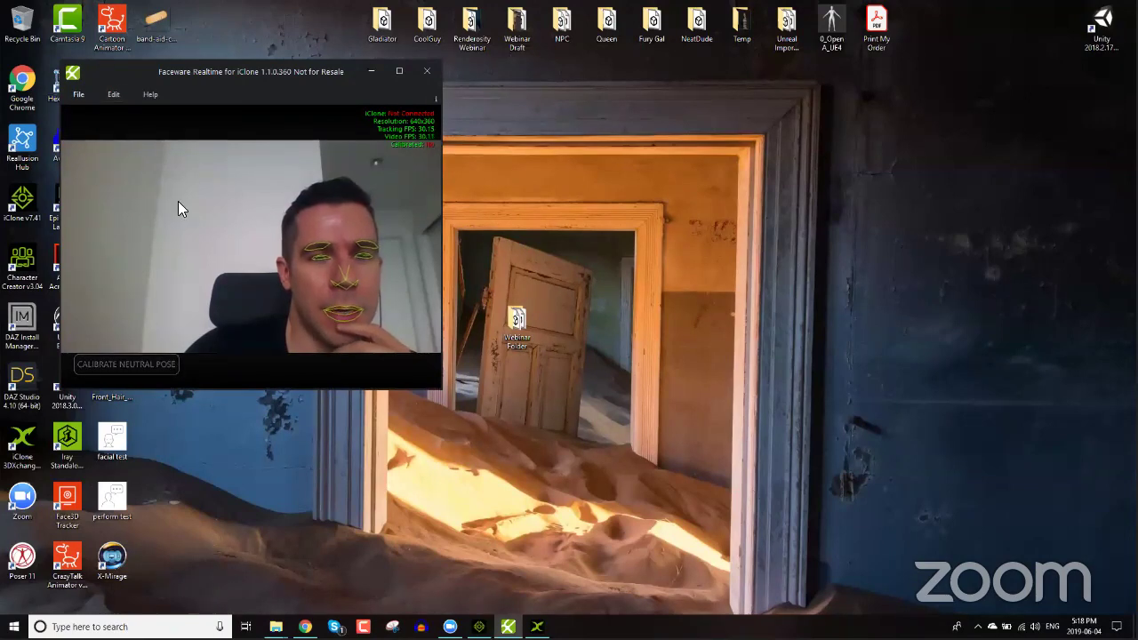
Step: Calibrate the neutral pose of the face in the webcam feed
left_click(147, 368)
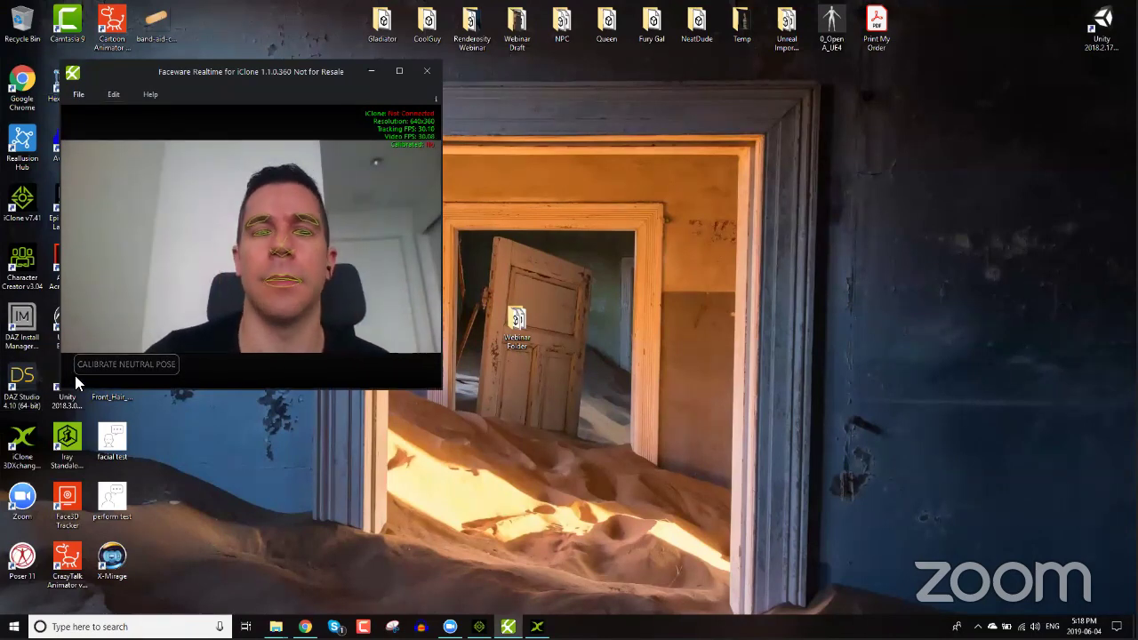
left_click(105, 374)
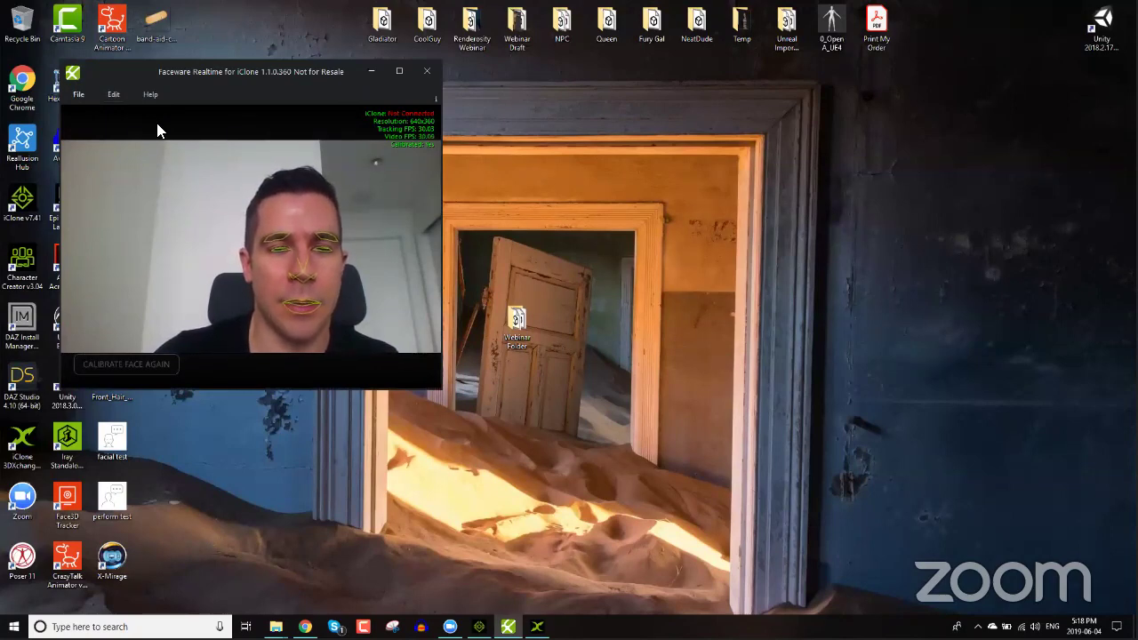
left_click(119, 96)
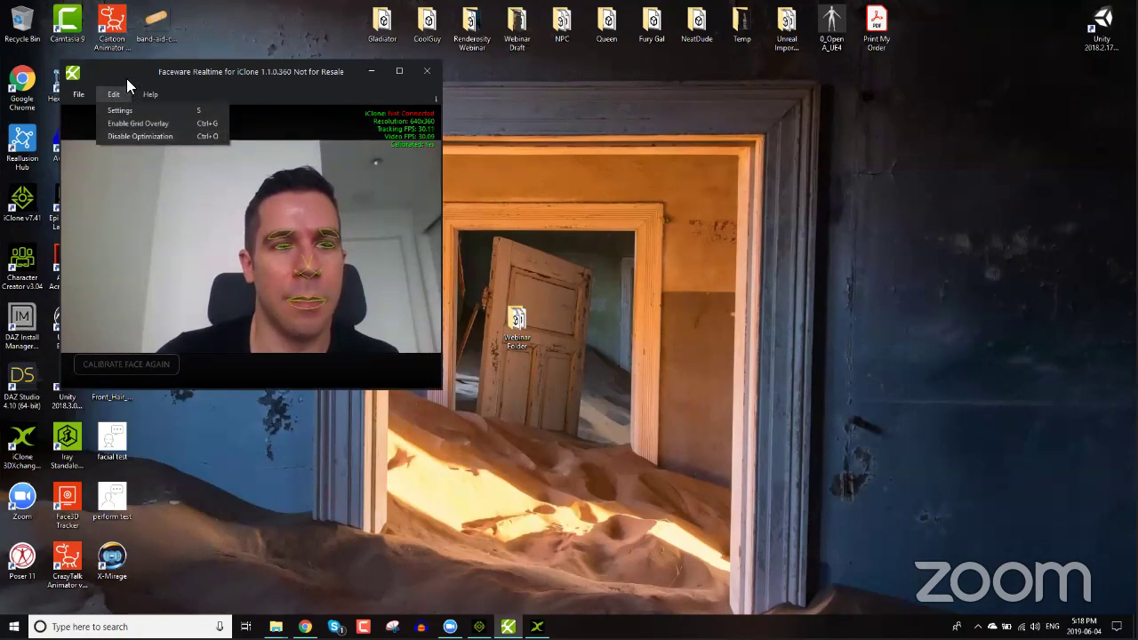
left_click(127, 78)
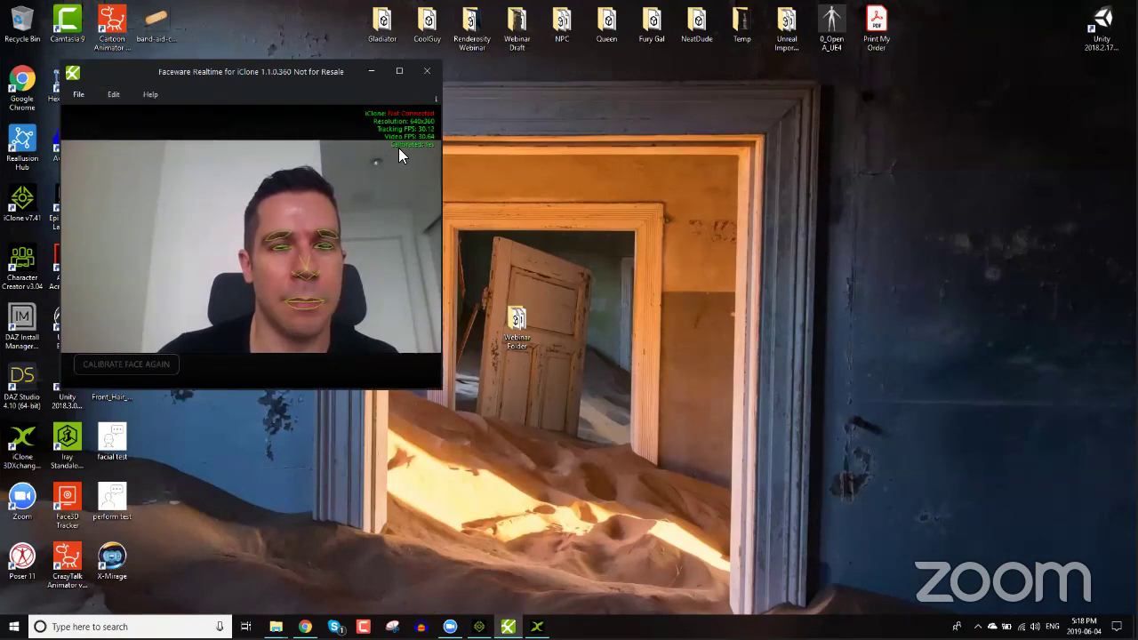
Step: Set the webcam's video resolution to 1280 x 720 (MJPG) in the camera options
left_click(117, 96)
left_click(128, 116)
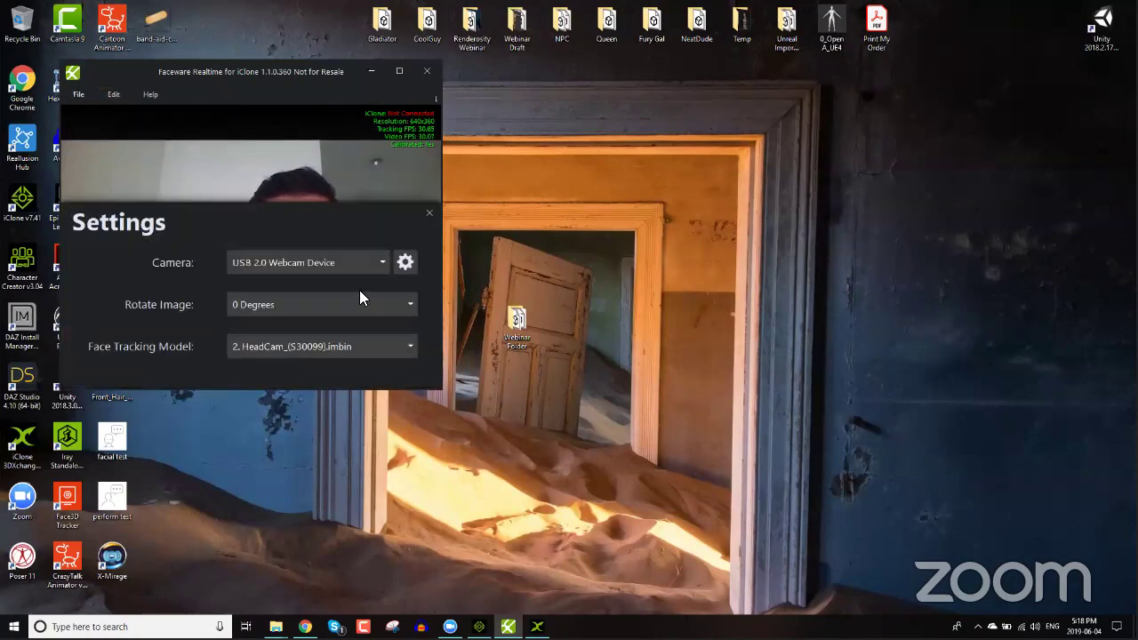
left_click(359, 304)
left_click(348, 304)
left_click(346, 266)
left_click(402, 263)
left_click(401, 263)
left_click(363, 257)
left_click(363, 257)
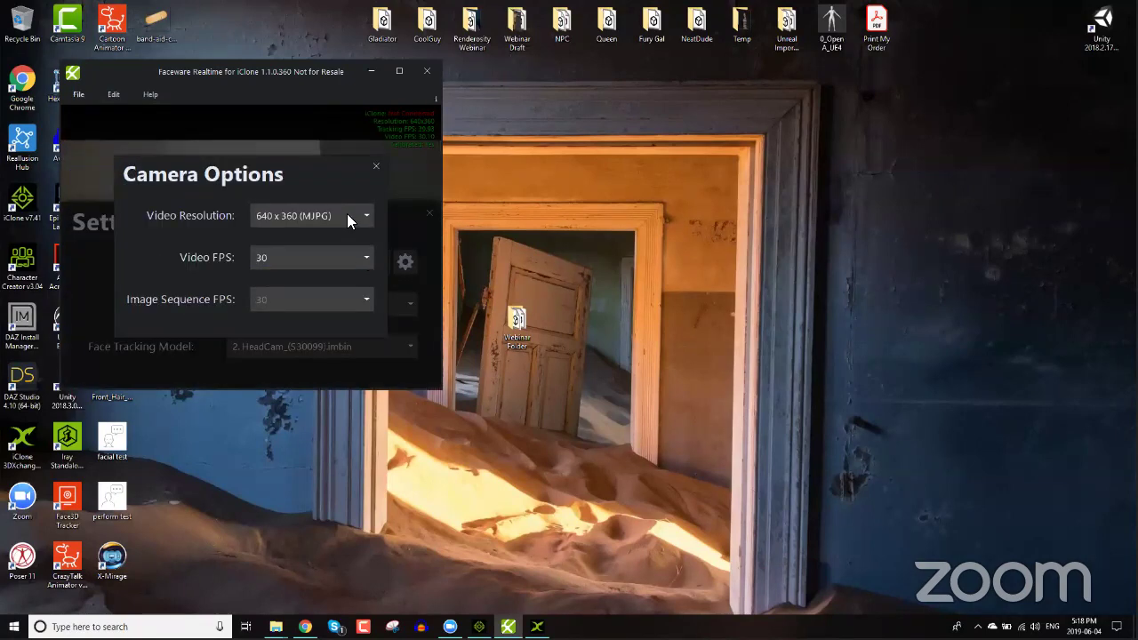
left_click(346, 215)
left_click(312, 233)
left_click(375, 167)
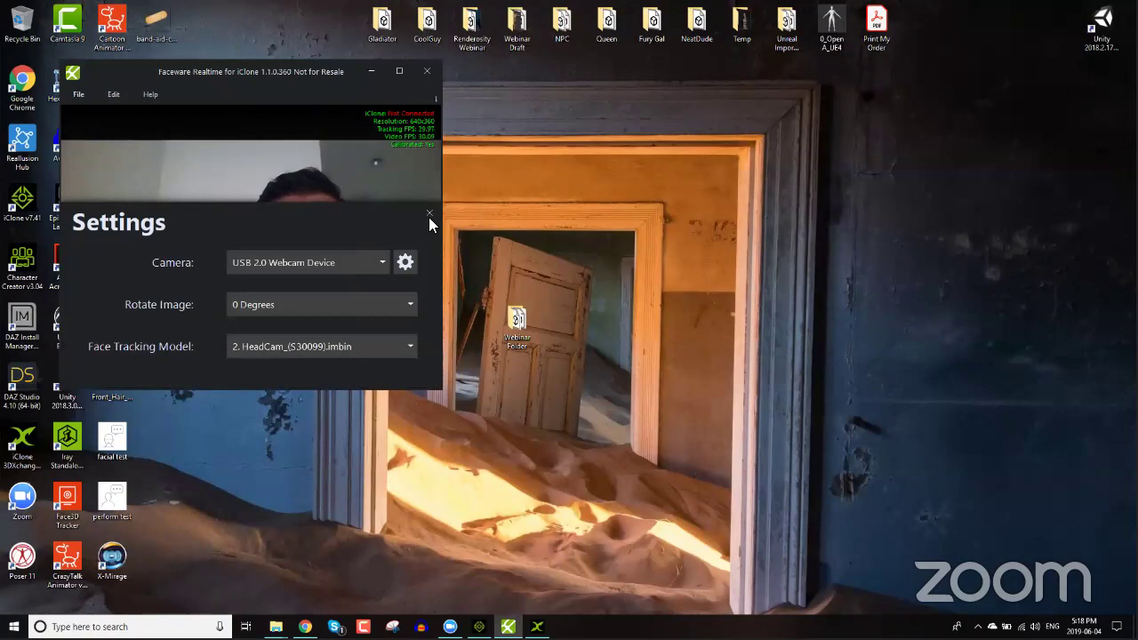
Step: Set the face tracking model to StaticCam_(S30040).imbin, recheck the camera options and close the settings
left_click(404, 347)
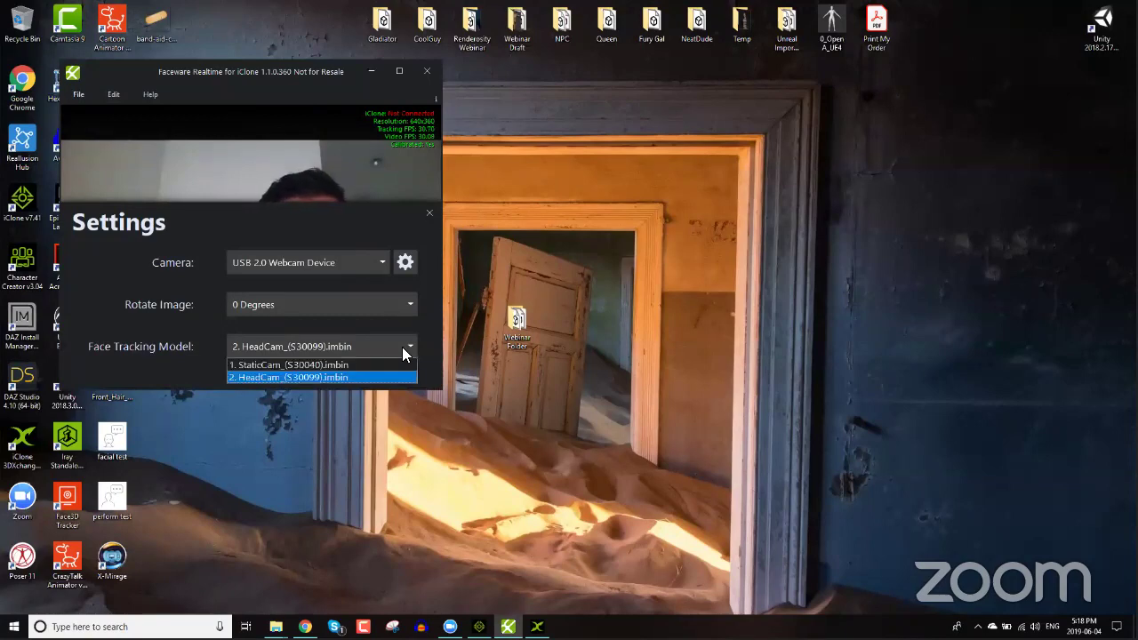
left_click(280, 365)
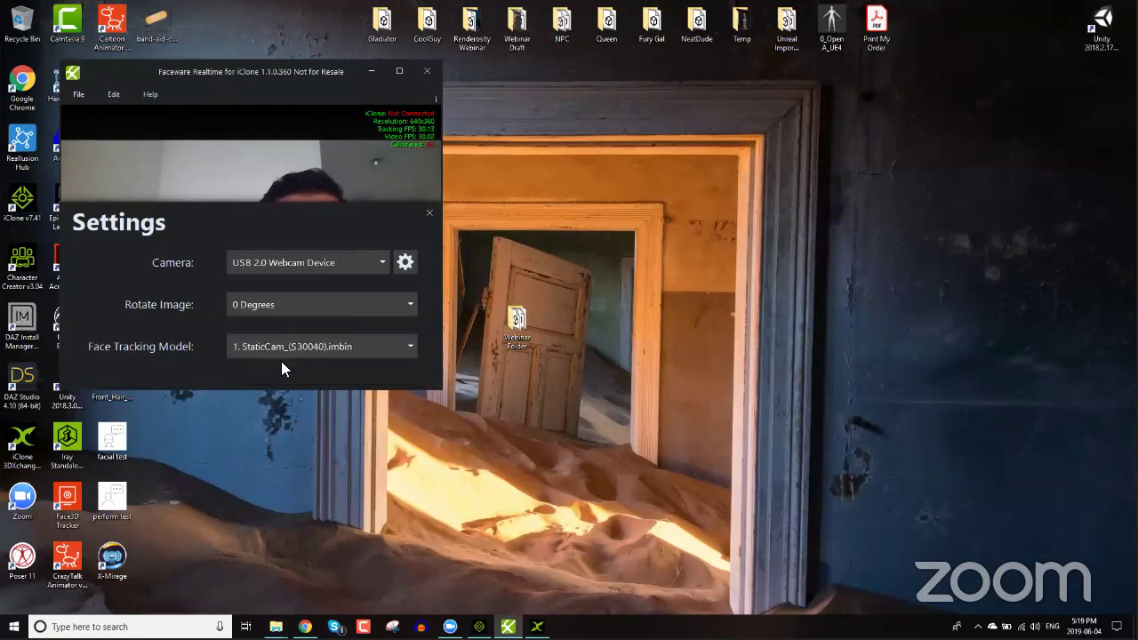
left_click(402, 262)
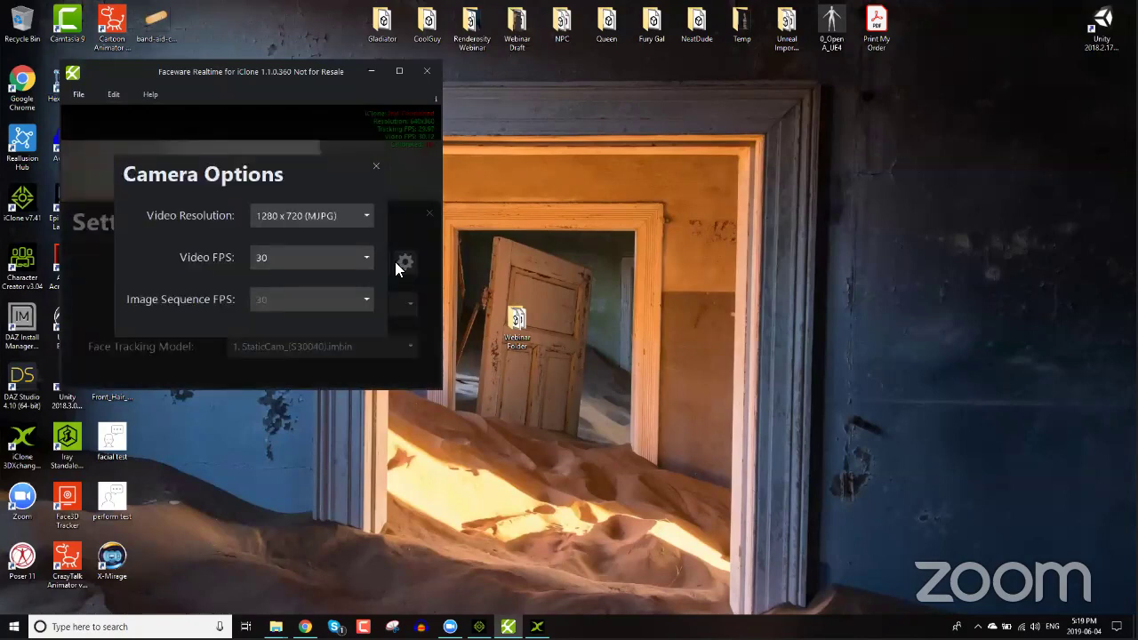
left_click(376, 168)
left_click(428, 213)
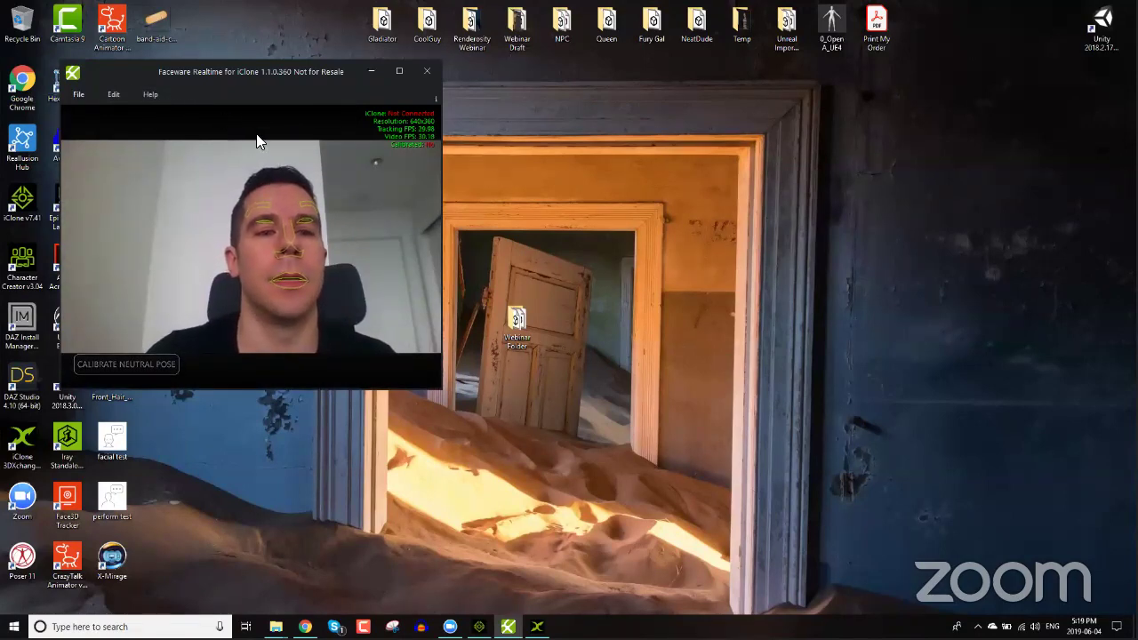
Step: Try to calibrate the neutral pose, then exit and relaunch Faceware Realtime for iClone
left_click(149, 360)
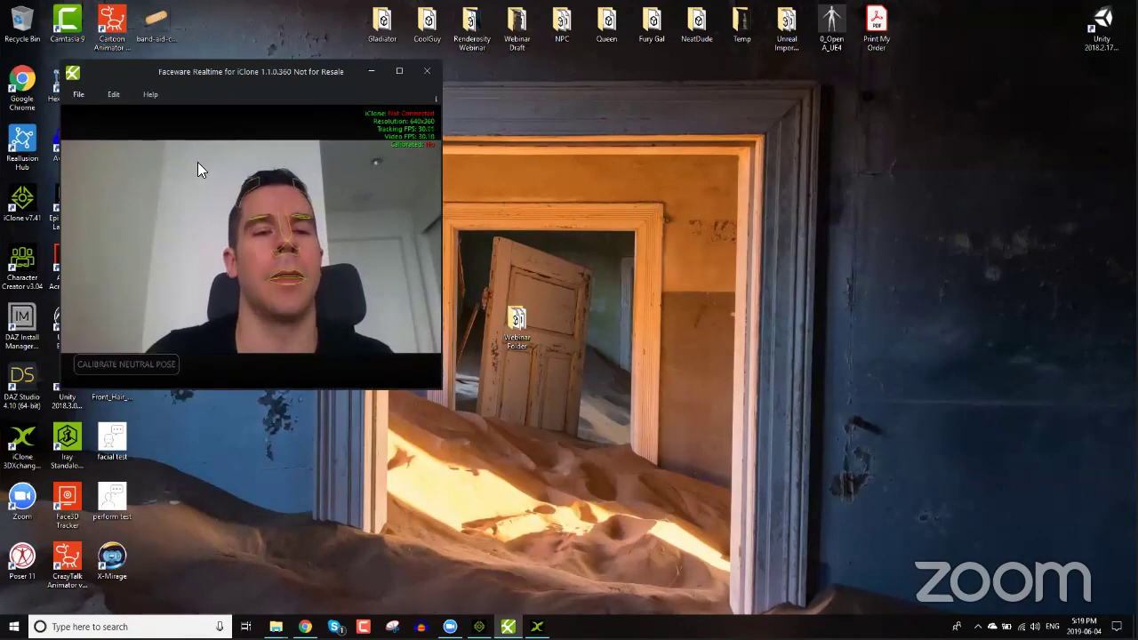
left_click(101, 94)
left_click(81, 112)
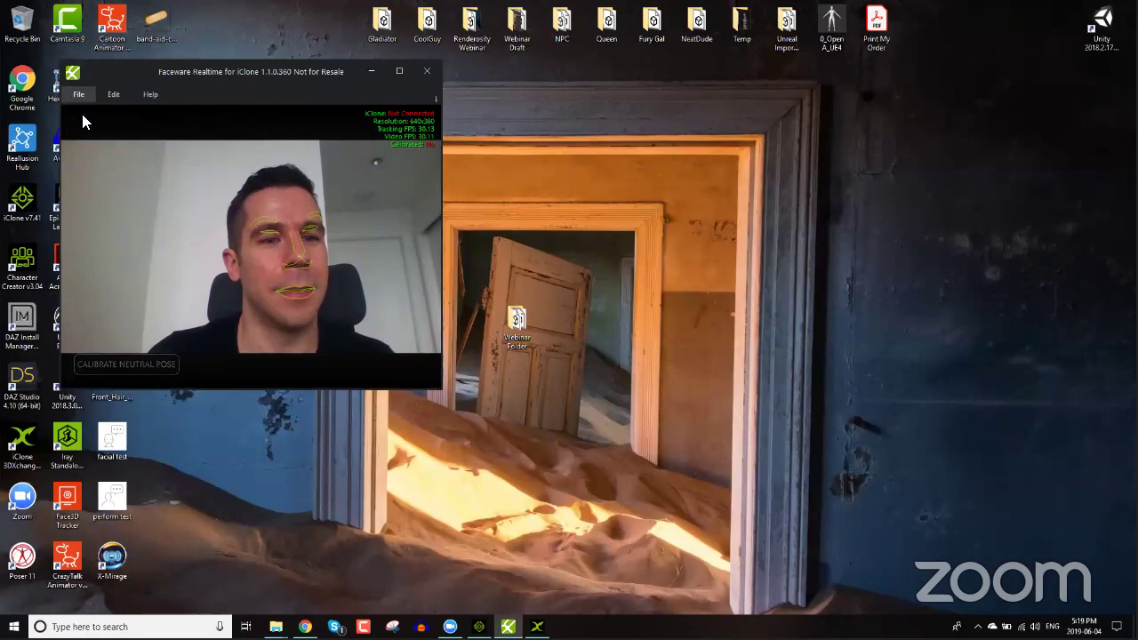
double_click(121, 91)
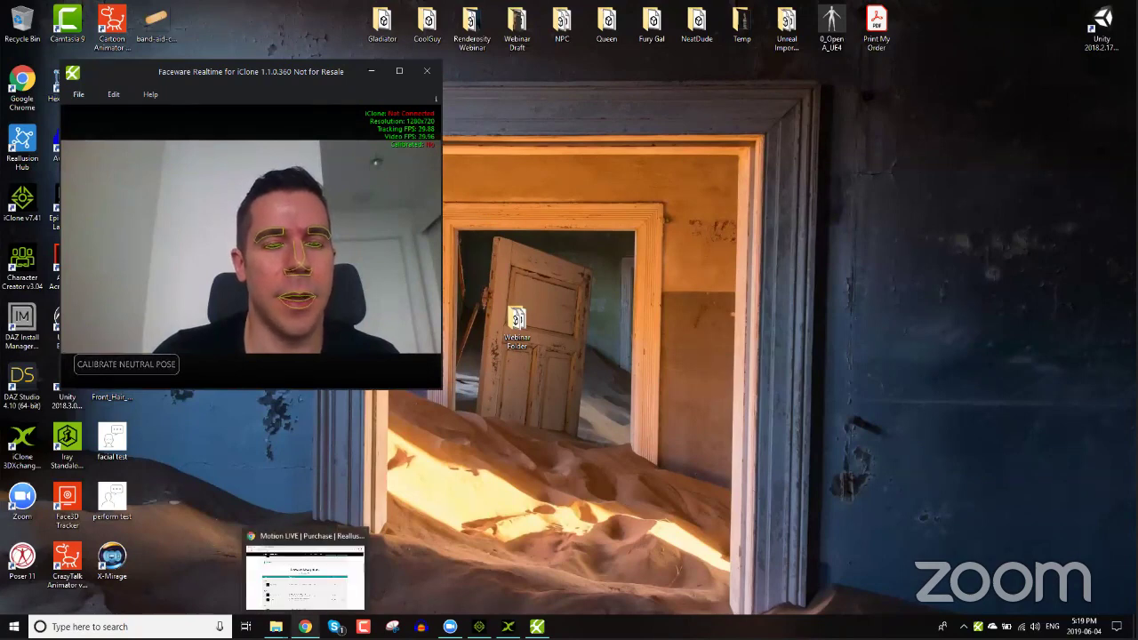
Step: Open Faceware's online help in the browser and search the support site for "optimization"
left_click(150, 94)
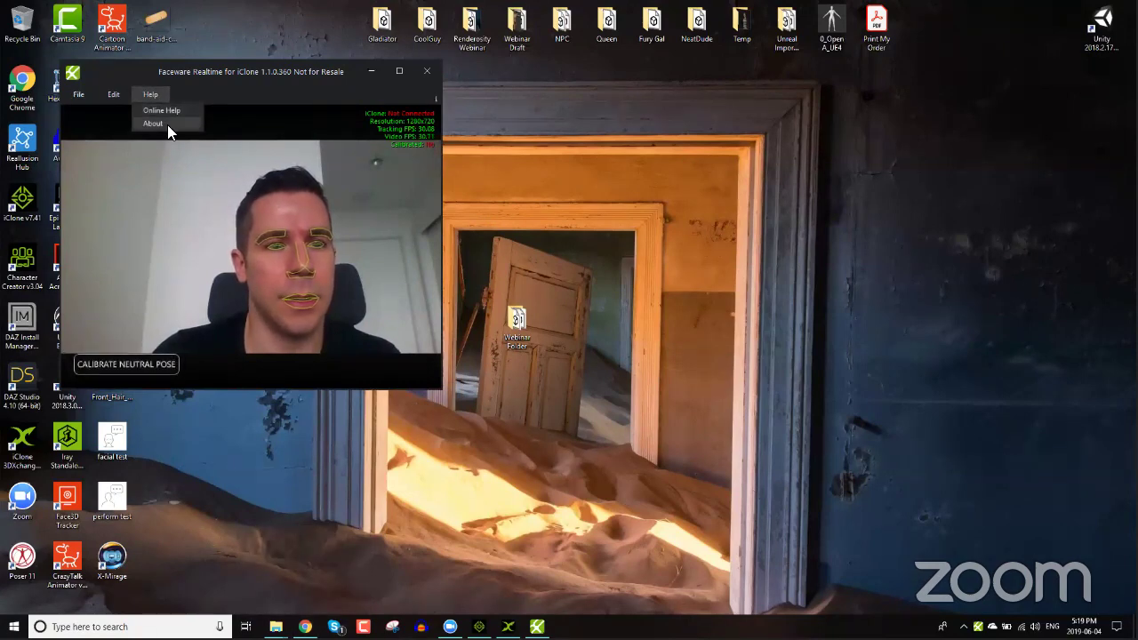
left_click(167, 110)
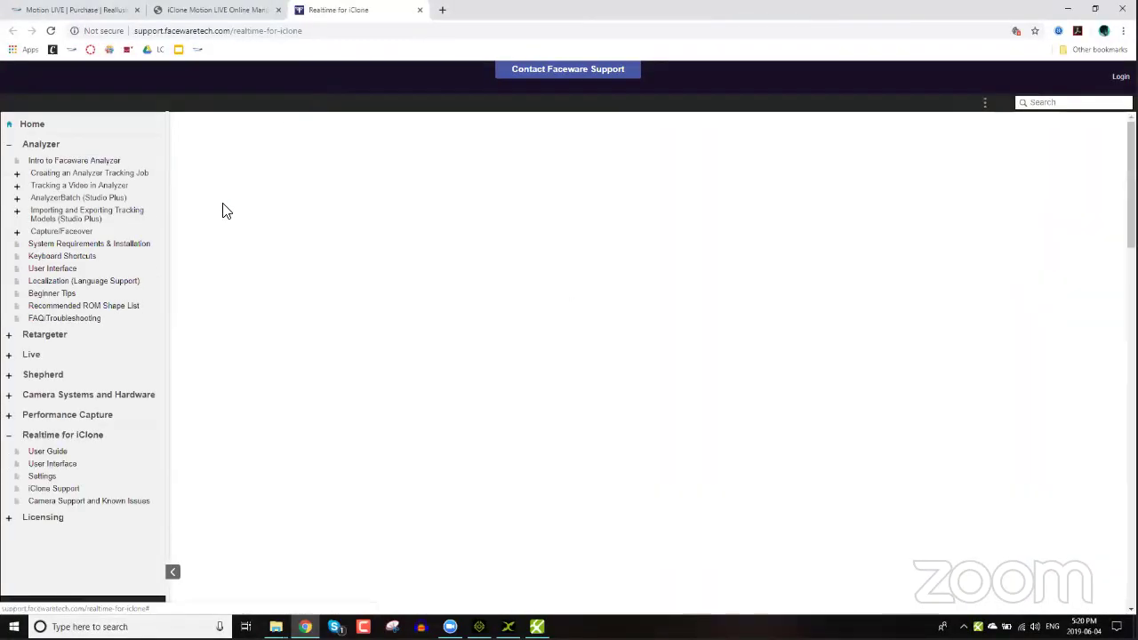
left_click(1091, 105)
type("optimization")
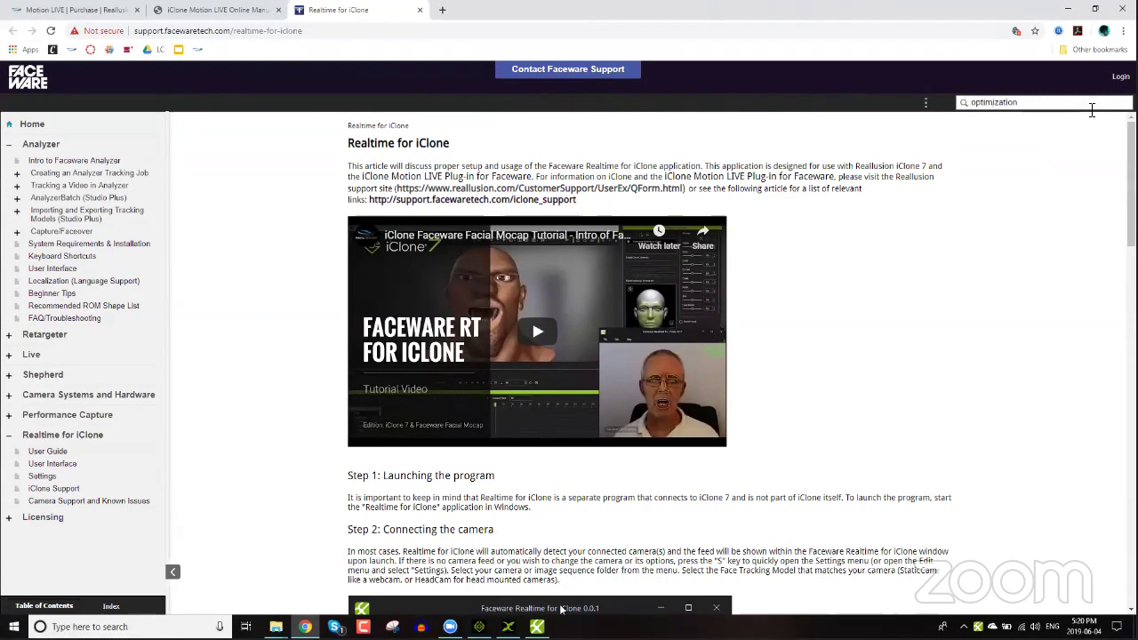
key("Return")
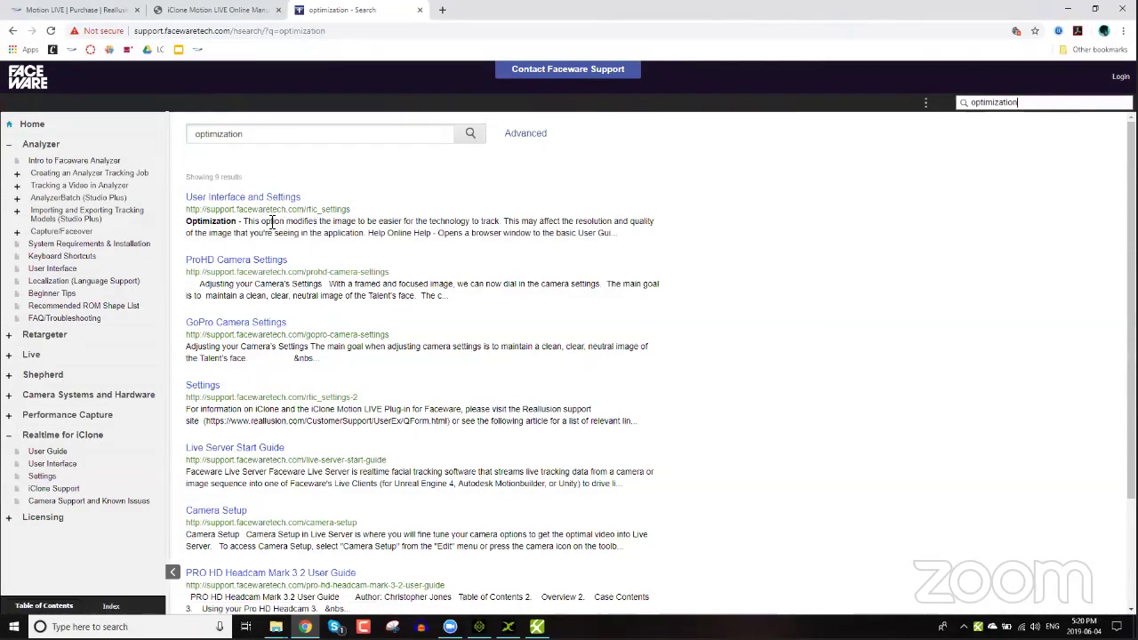
Step: Open the User Interface and Settings article and read the Enable Optimization description under Menus
left_click_drag(265, 222, 530, 226)
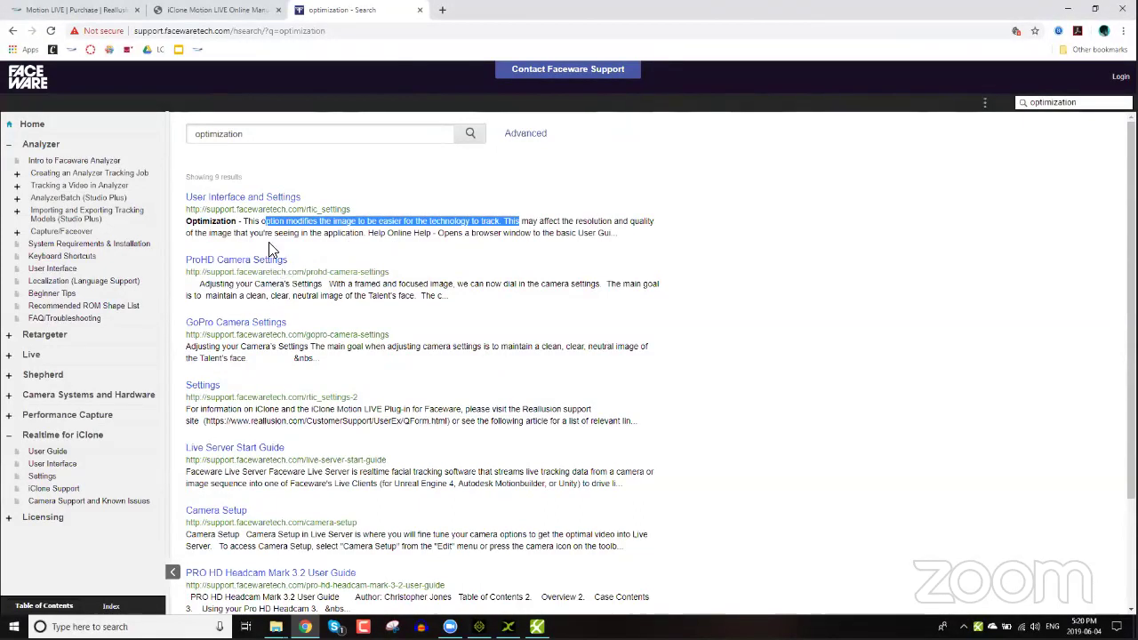
left_click(262, 204)
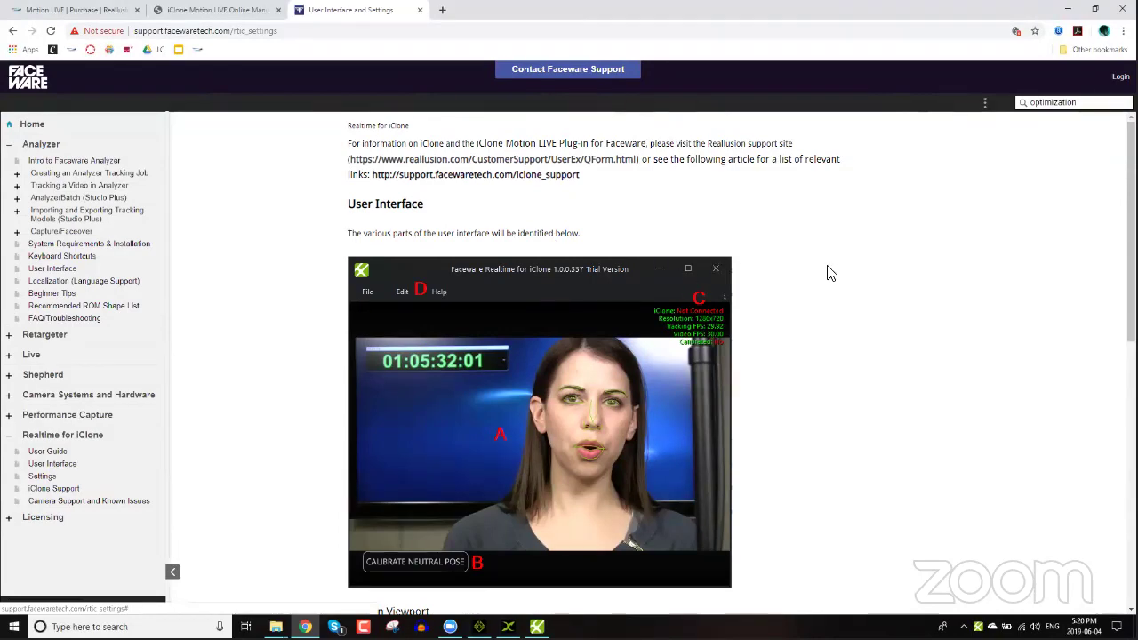
scroll(665, 414, "down", 5)
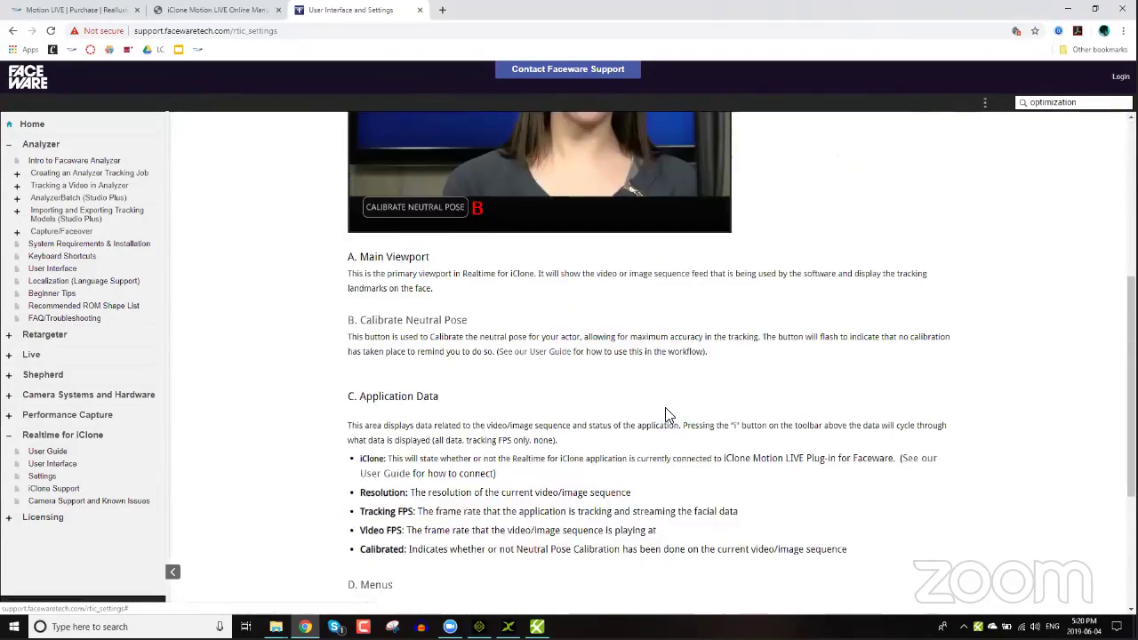
scroll(662, 410, "down", 2)
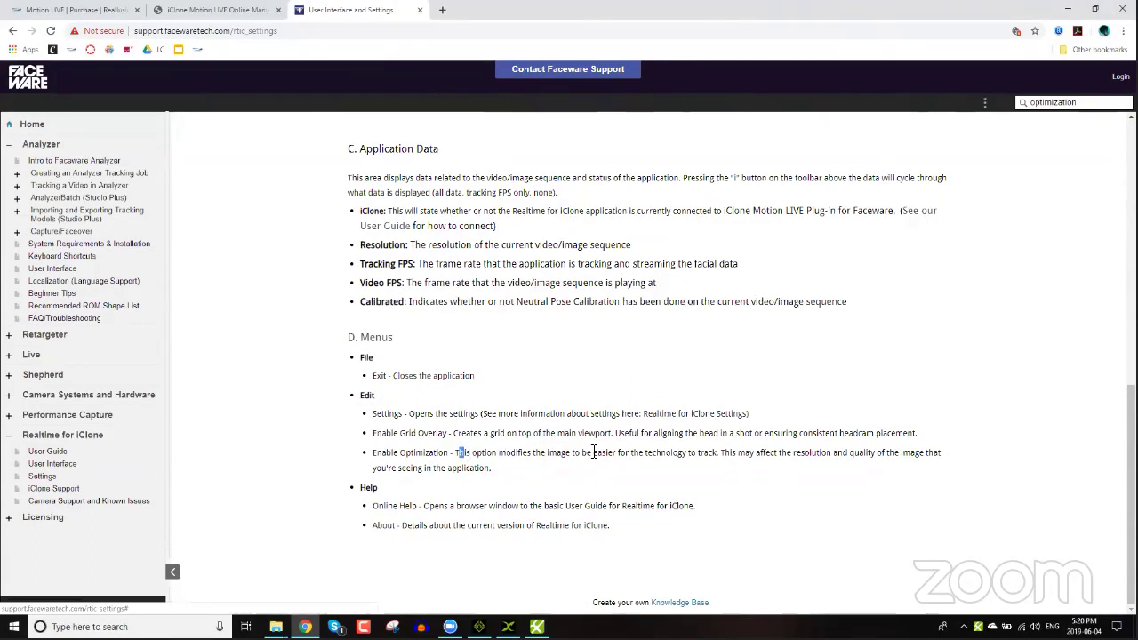
left_click_drag(458, 453, 736, 472)
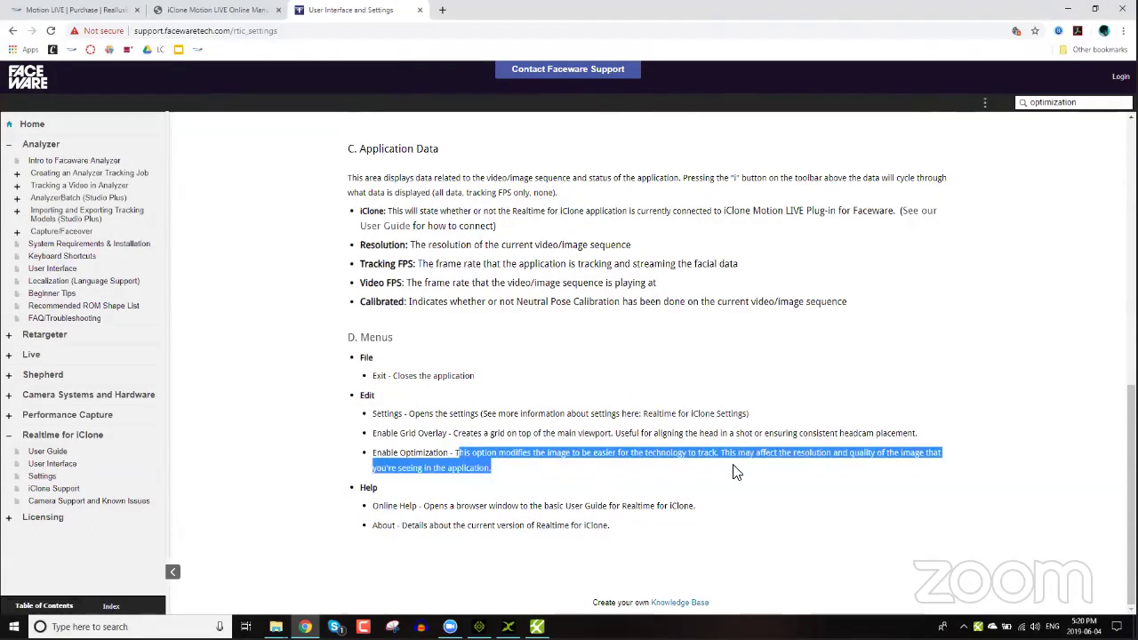
left_click(467, 468)
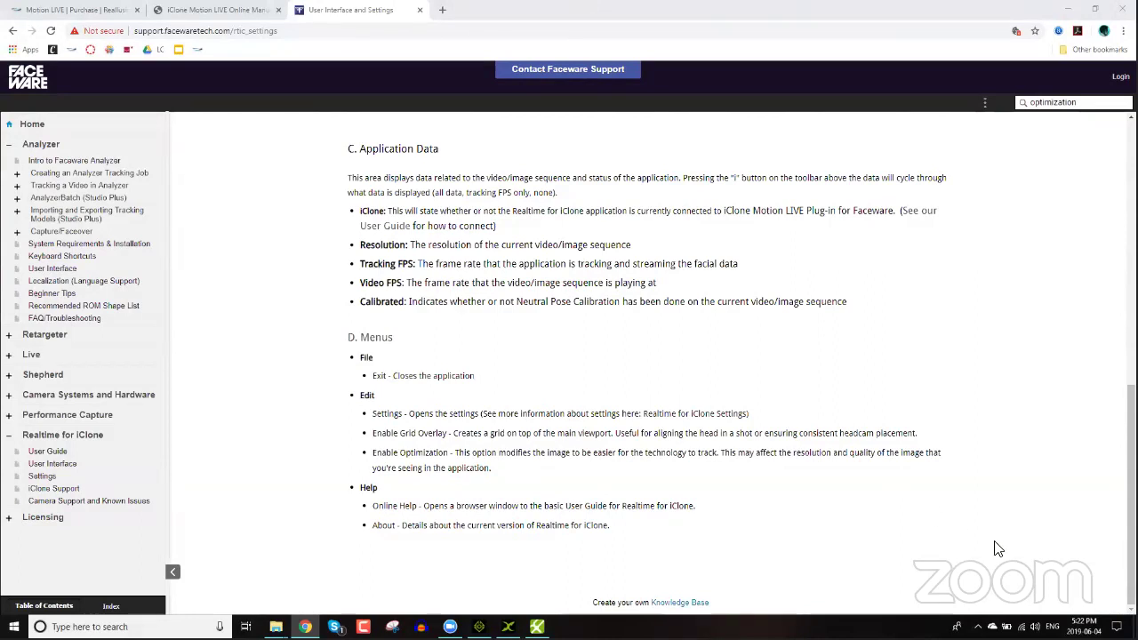
Step: Show the desktop and request closing iClone 3DXchange, leaving its export question unanswered
key("super+d")
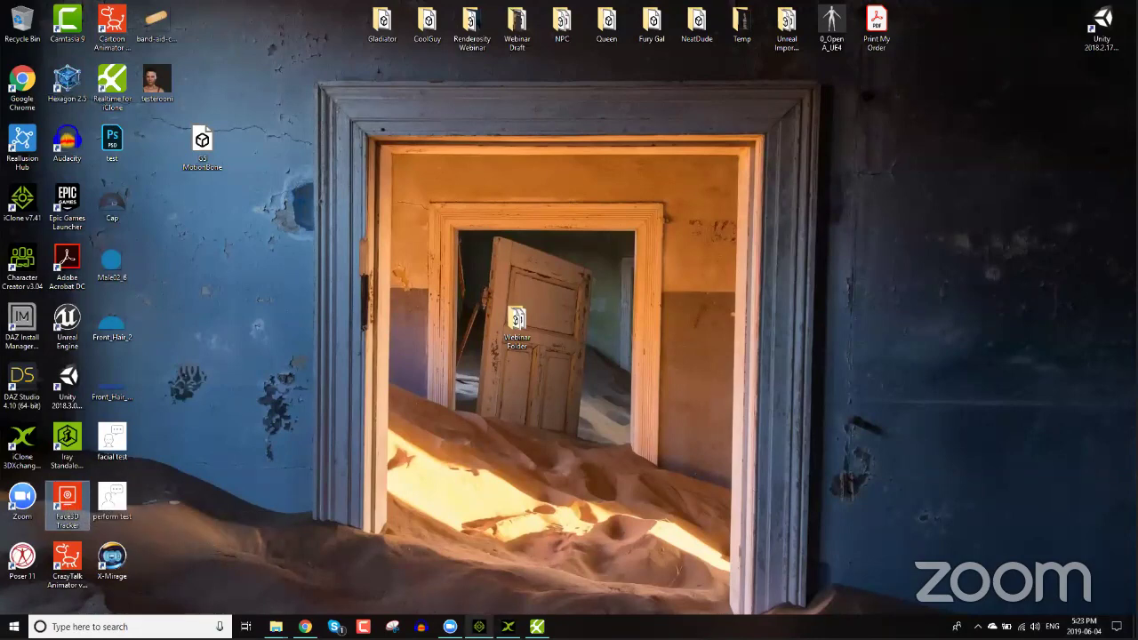
mouse_move(478, 627)
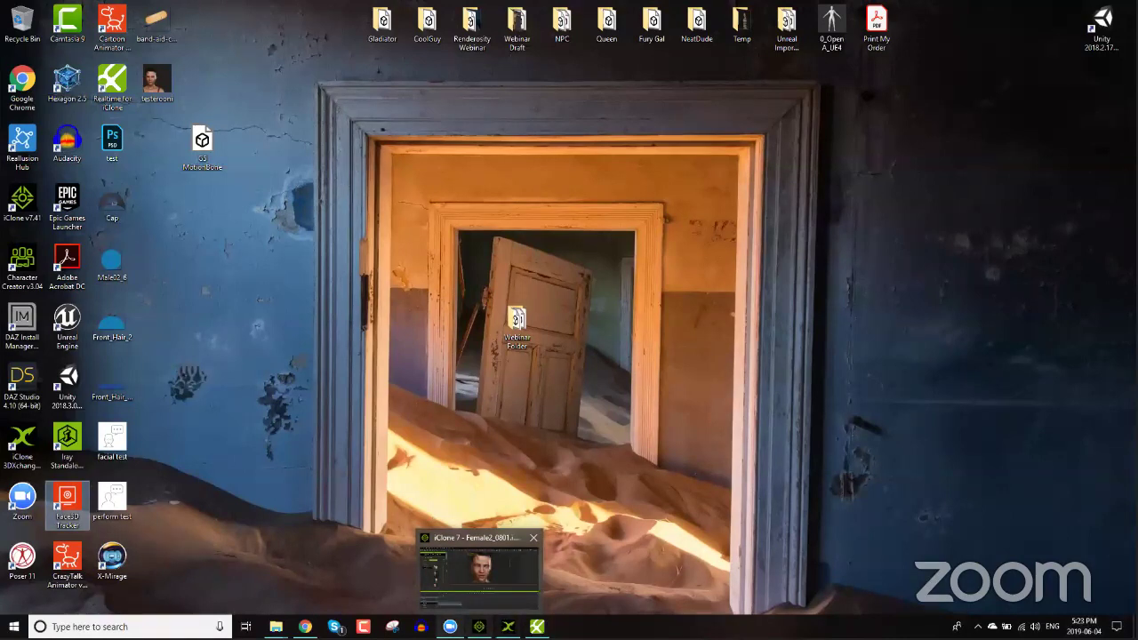
right_click(507, 627)
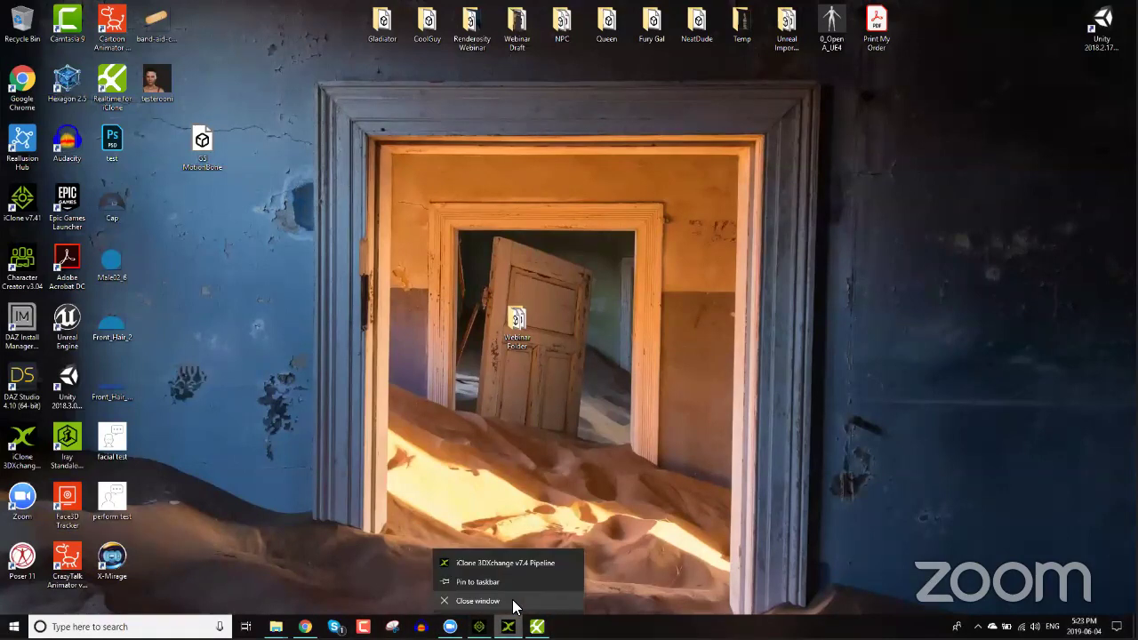
left_click(480, 589)
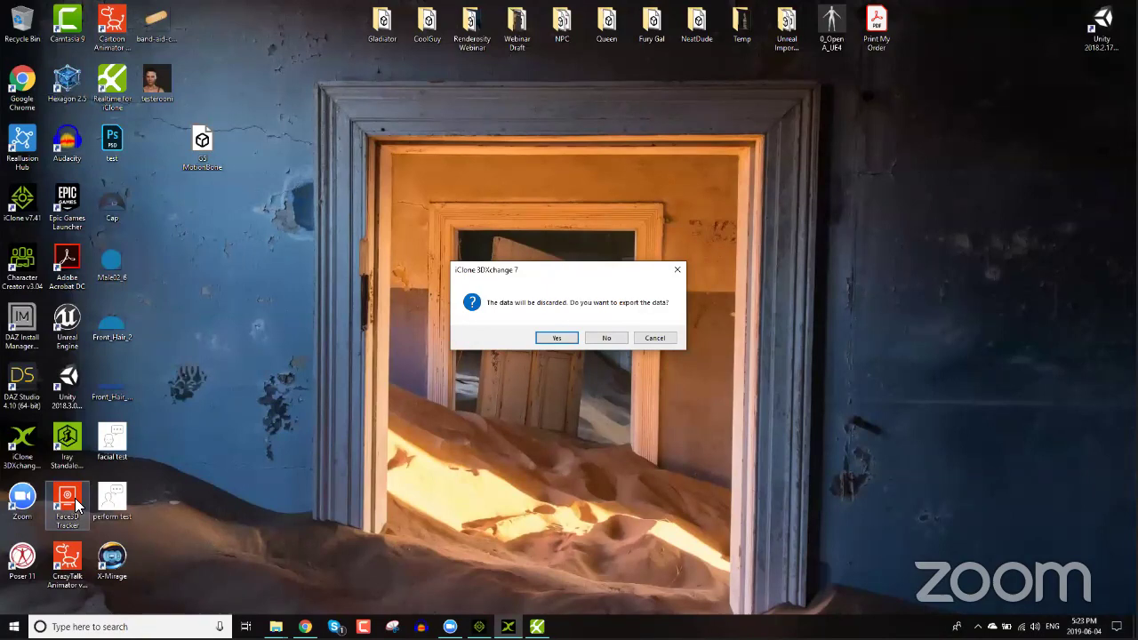
left_click(401, 372)
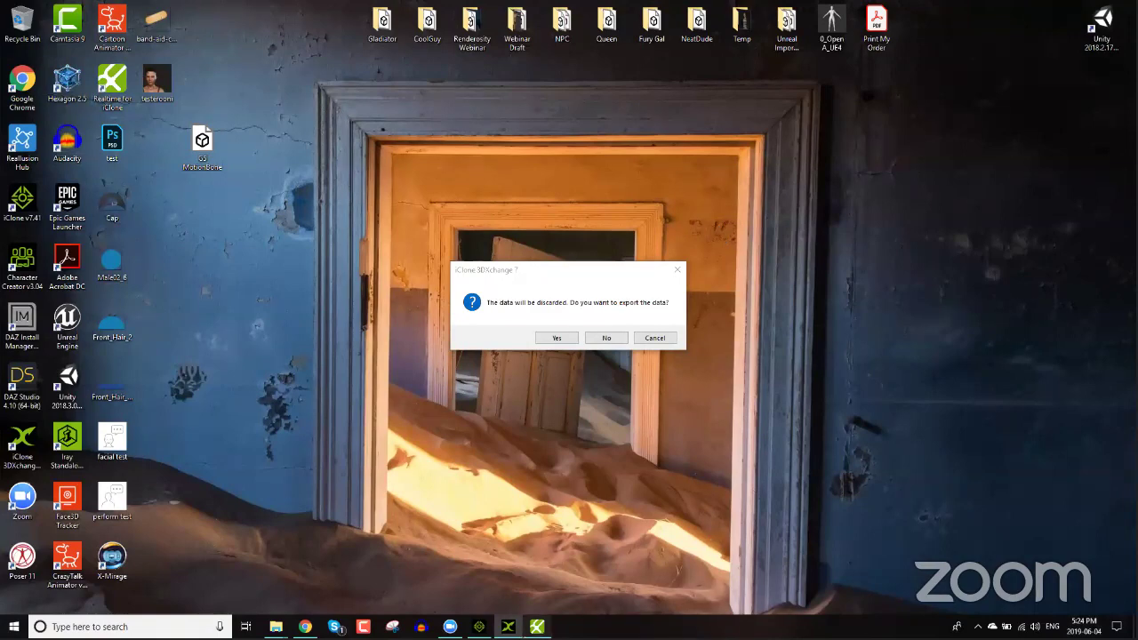
Step: Bring Faceware Realtime to the front and check where its Enable Optimization option is found
left_click(537, 626)
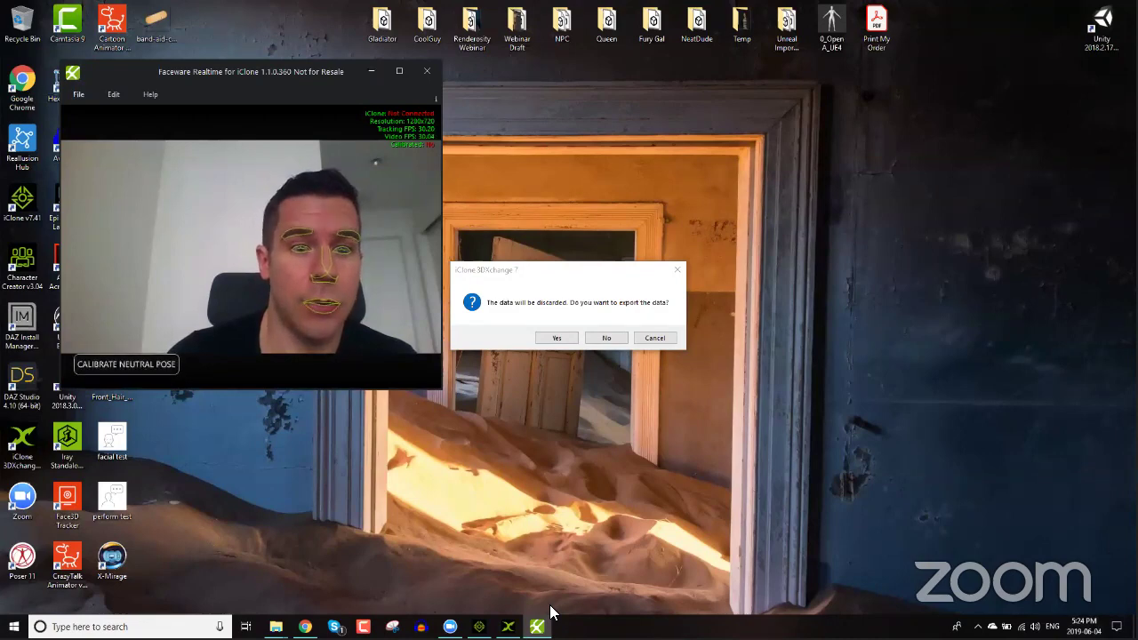
left_click(110, 94)
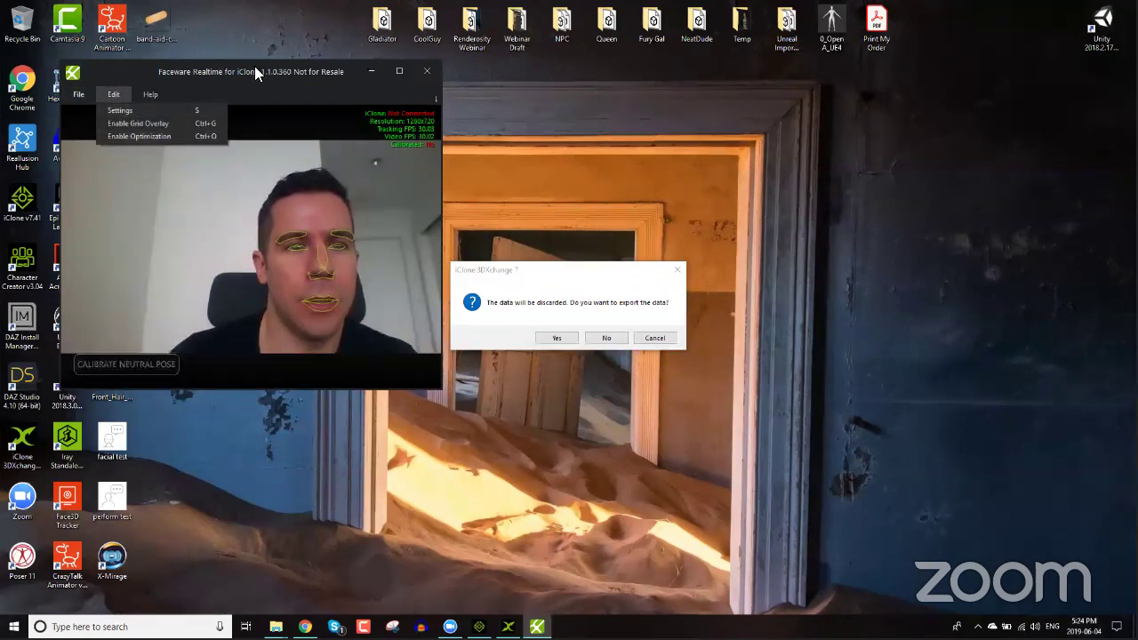
left_click(269, 103)
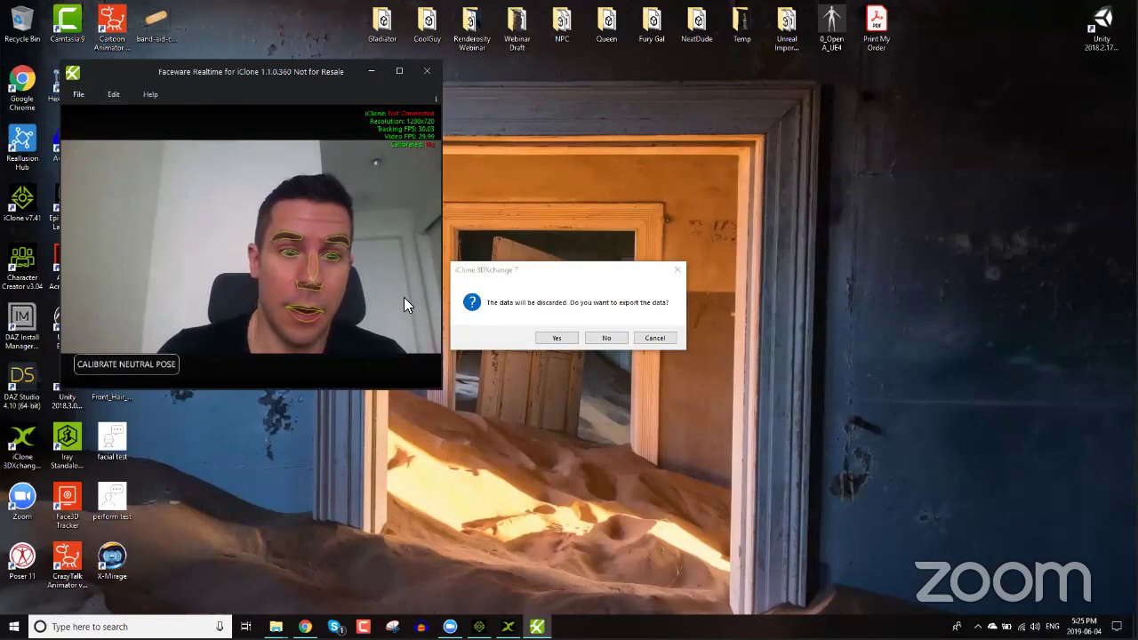
Step: Open the webcam's Camera Options in Faceware Realtime's settings and check the available Video FPS choices without changing them
left_click(113, 96)
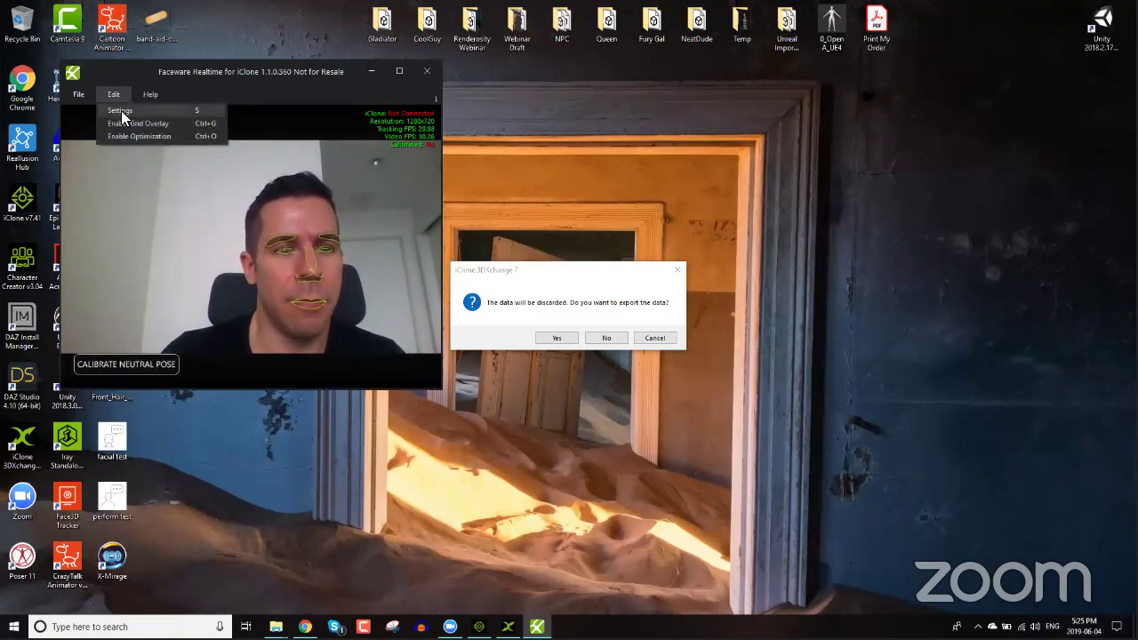
left_click(119, 110)
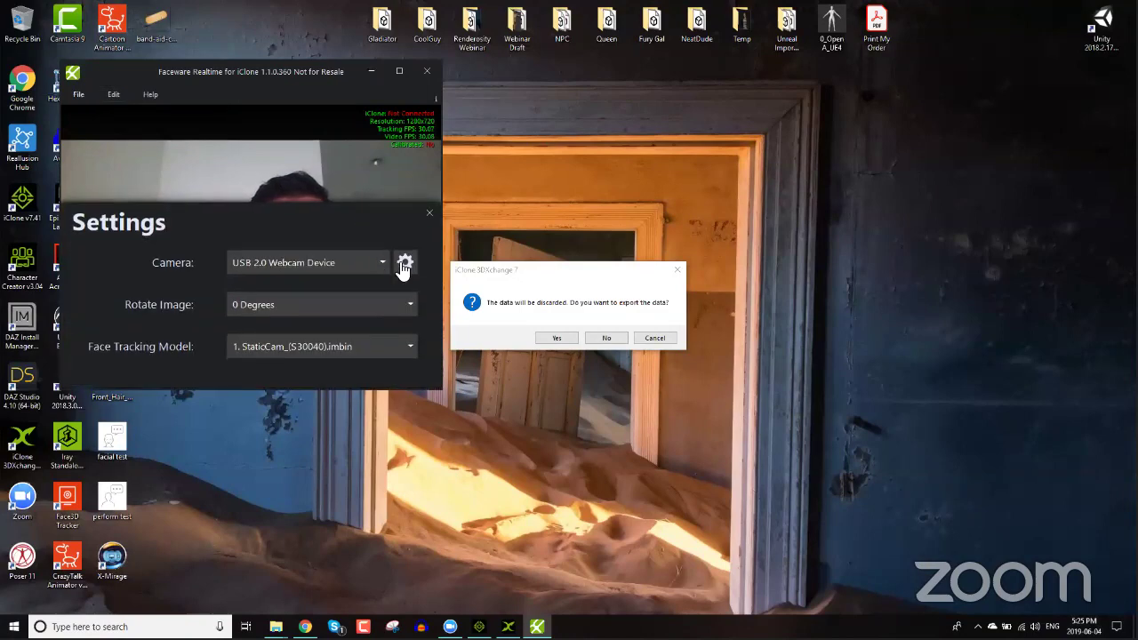
left_click(405, 264)
left_click(355, 258)
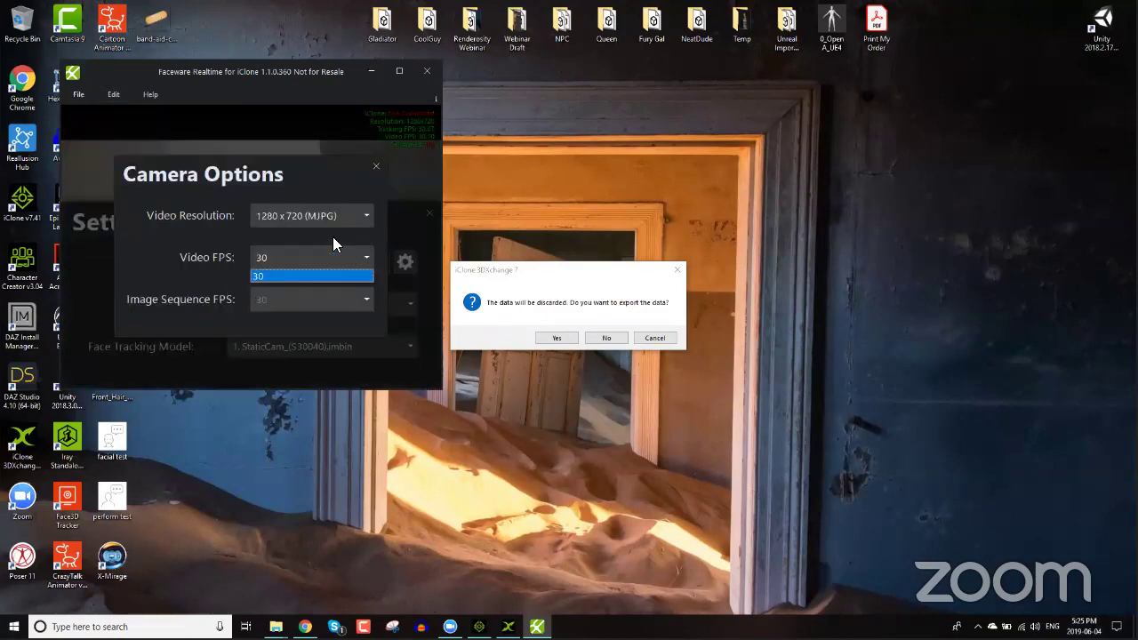
left_click(234, 258)
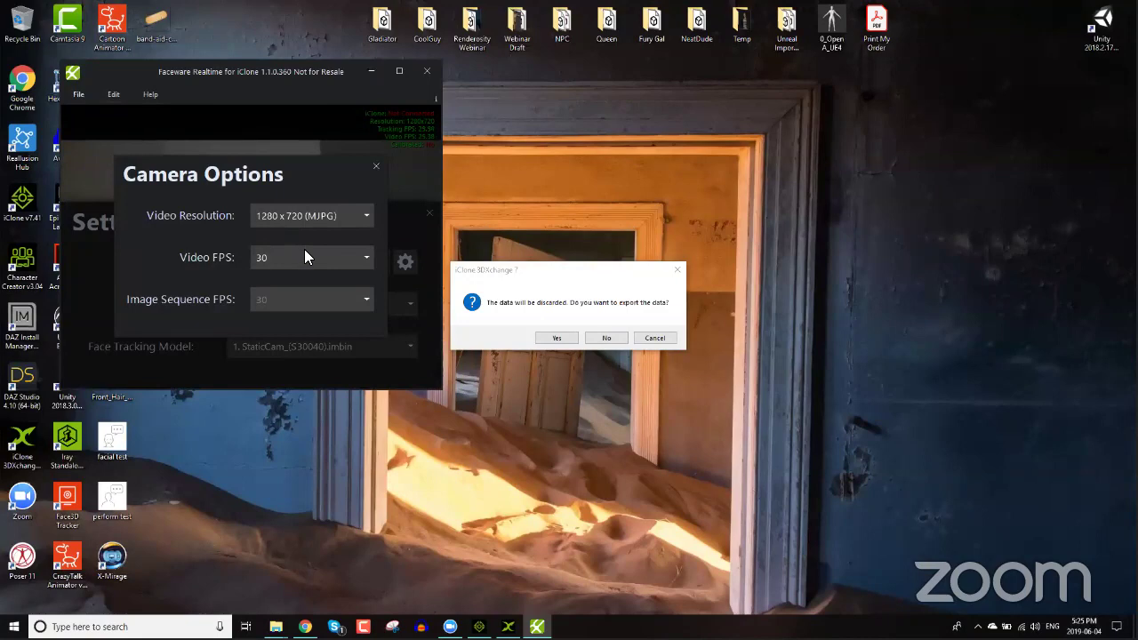
left_click(304, 249)
left_click(308, 234)
left_click(374, 167)
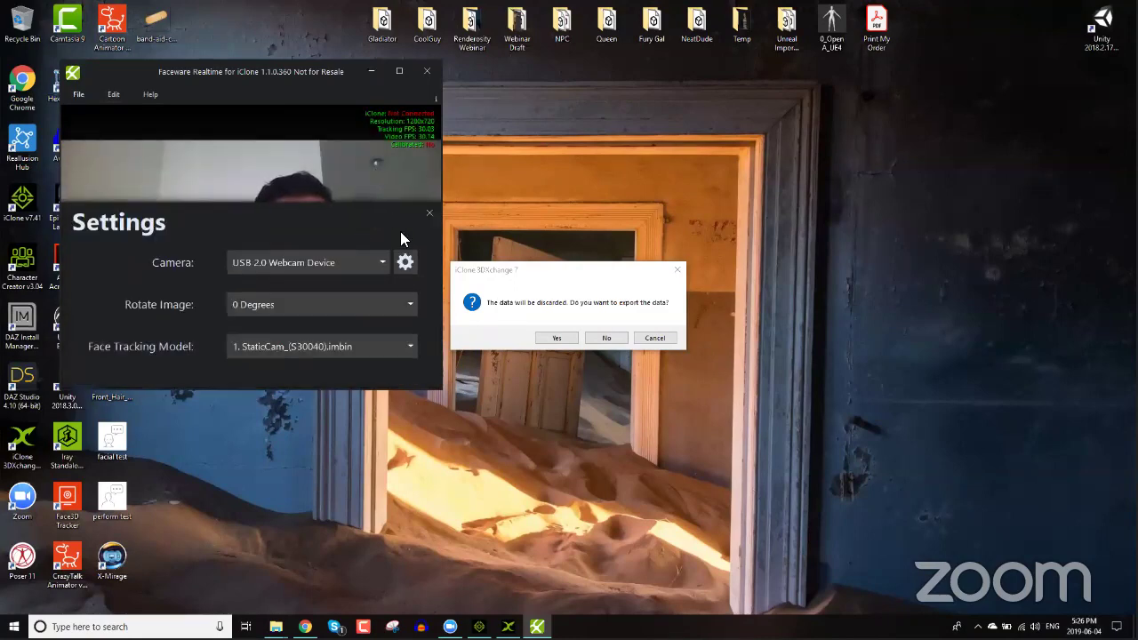
left_click(409, 262)
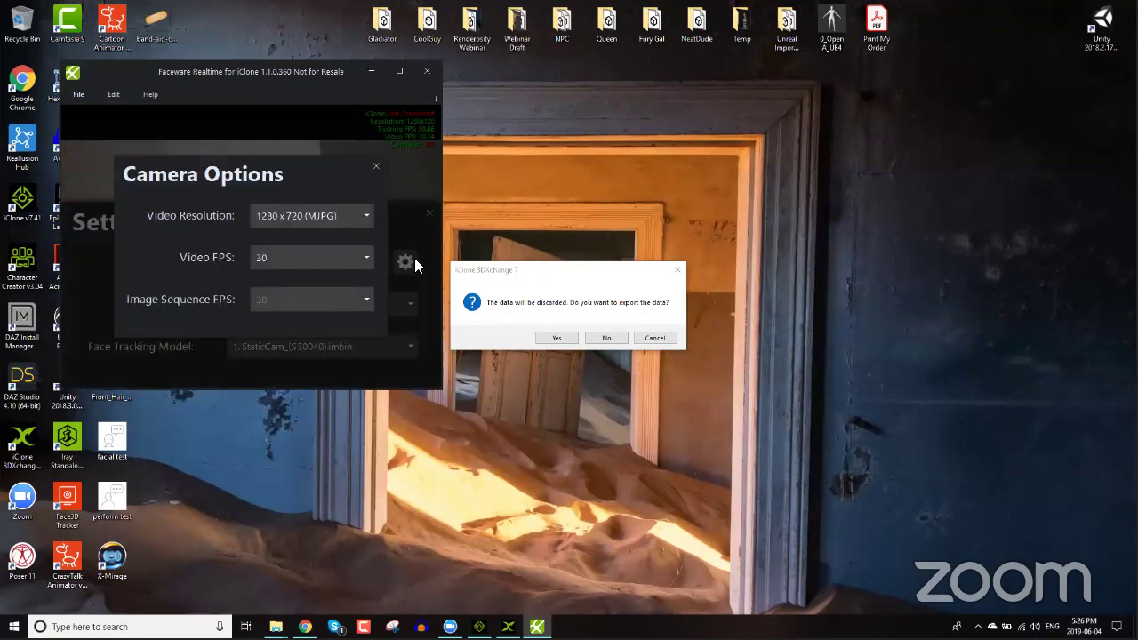
left_click(376, 167)
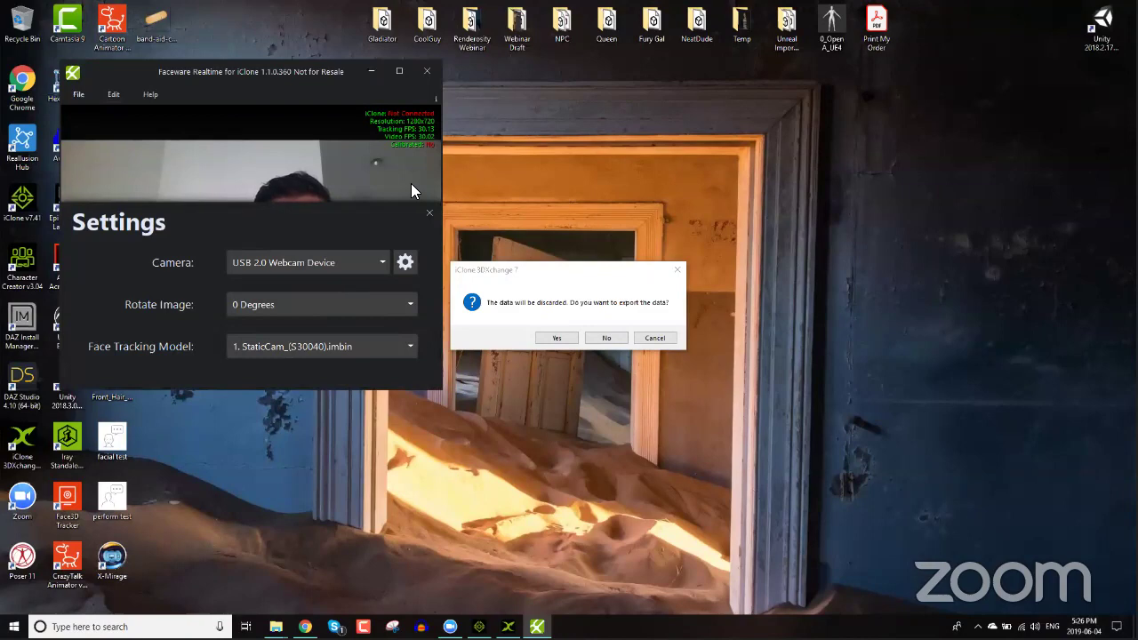
Step: Close the Faceware Realtime settings and let iClone 3DXchange close without exporting its data
left_click(429, 213)
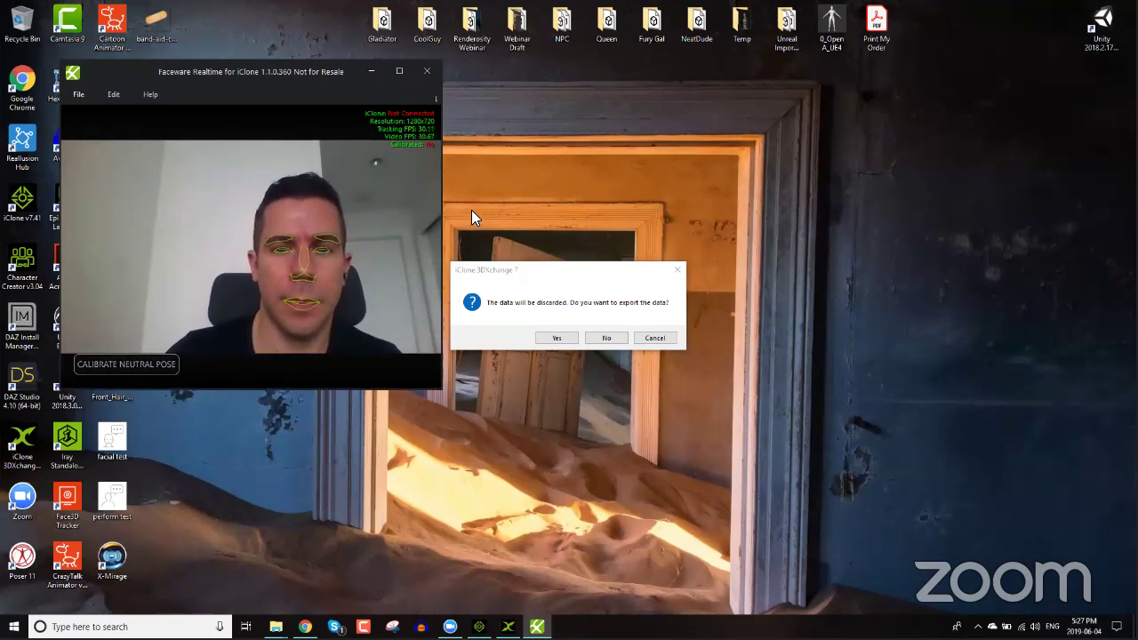
left_click(604, 338)
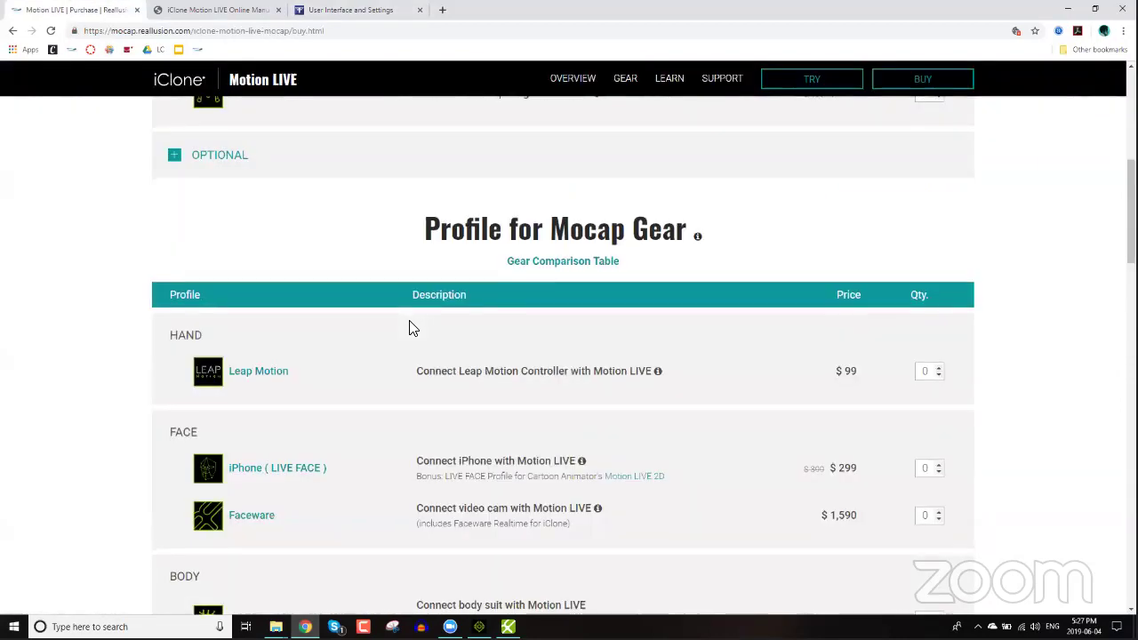
Step: Switch to the Motion LIVE purchase page in the browser and review the iPhone (LIVE FACE) profile's Cartoon Animator bonus and price
scroll(410, 329, "down", 5)
scroll(410, 329, "up", 4)
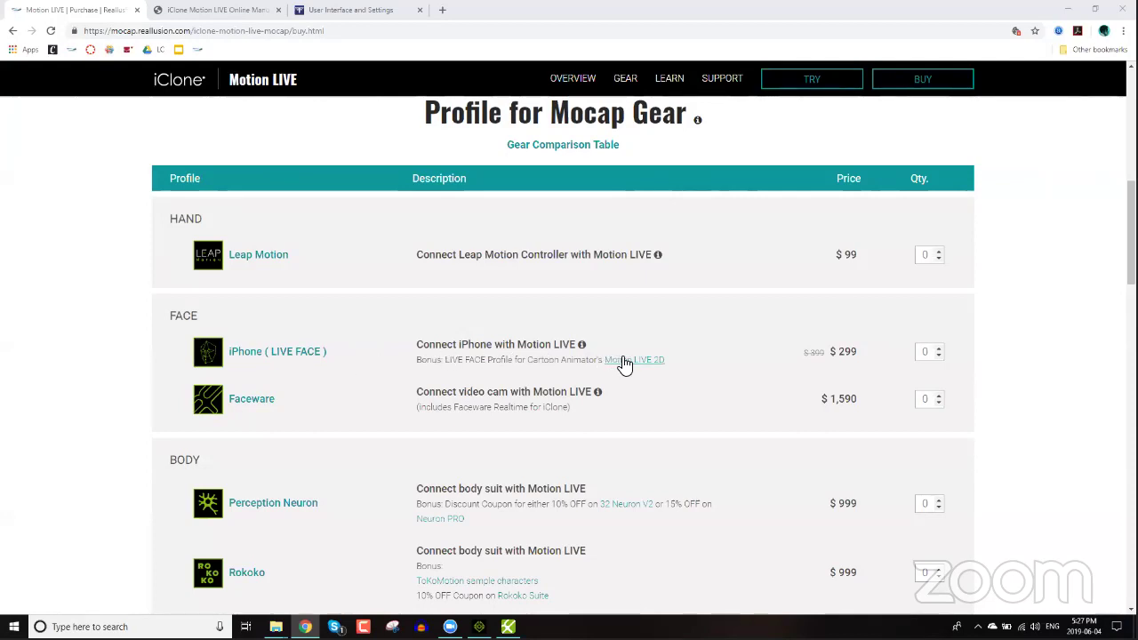
left_click_drag(528, 361, 668, 368)
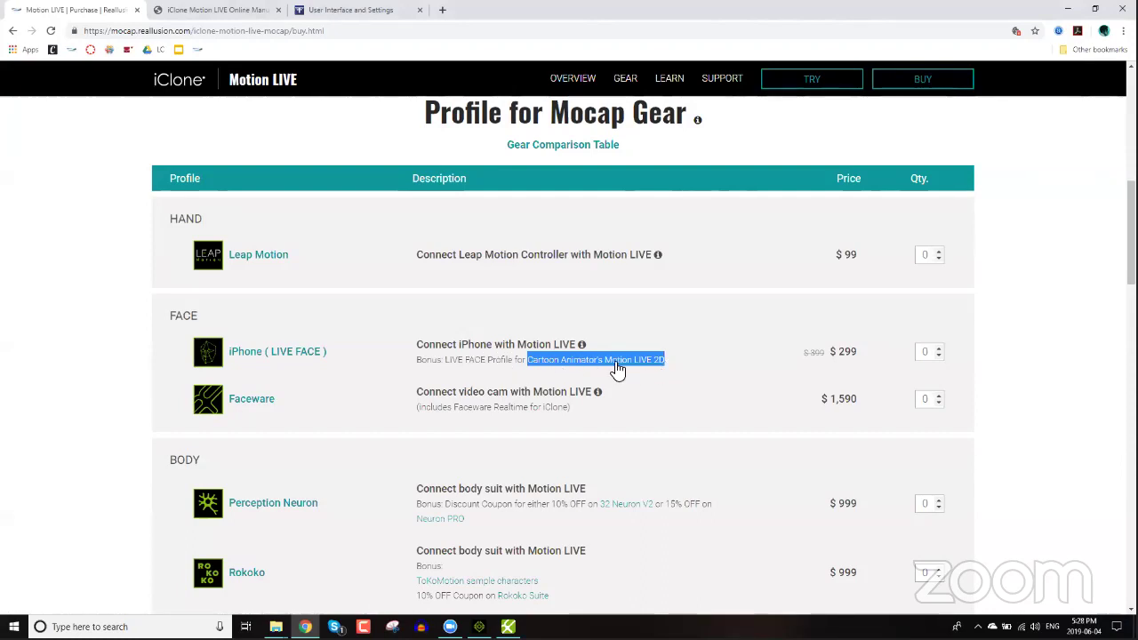
left_click(502, 361)
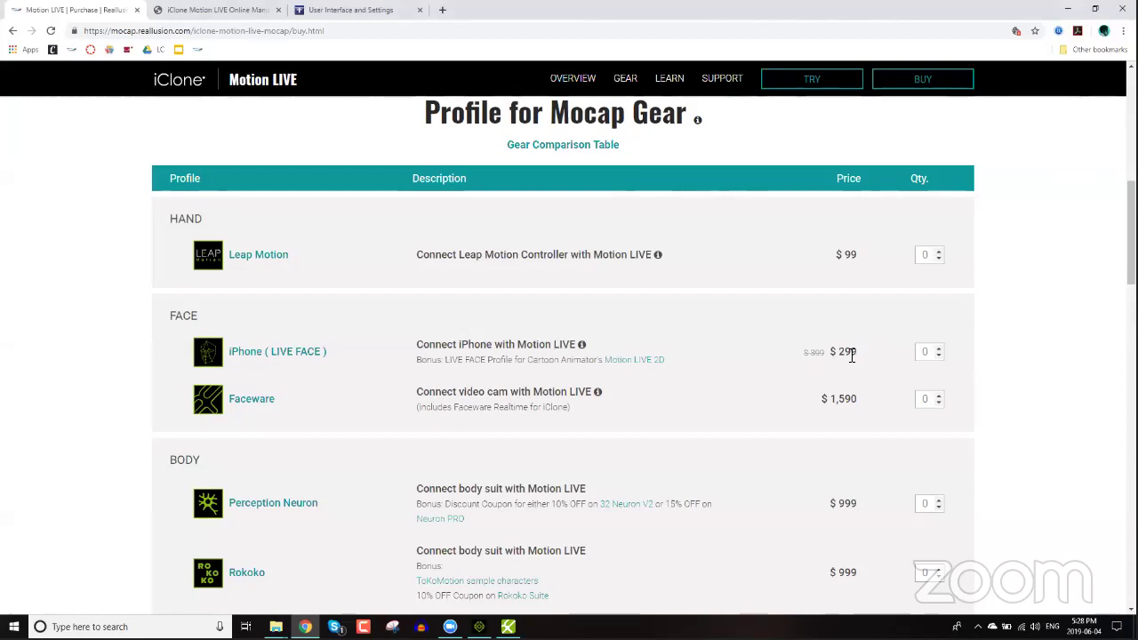
left_click_drag(855, 352, 812, 353)
left_click(828, 353)
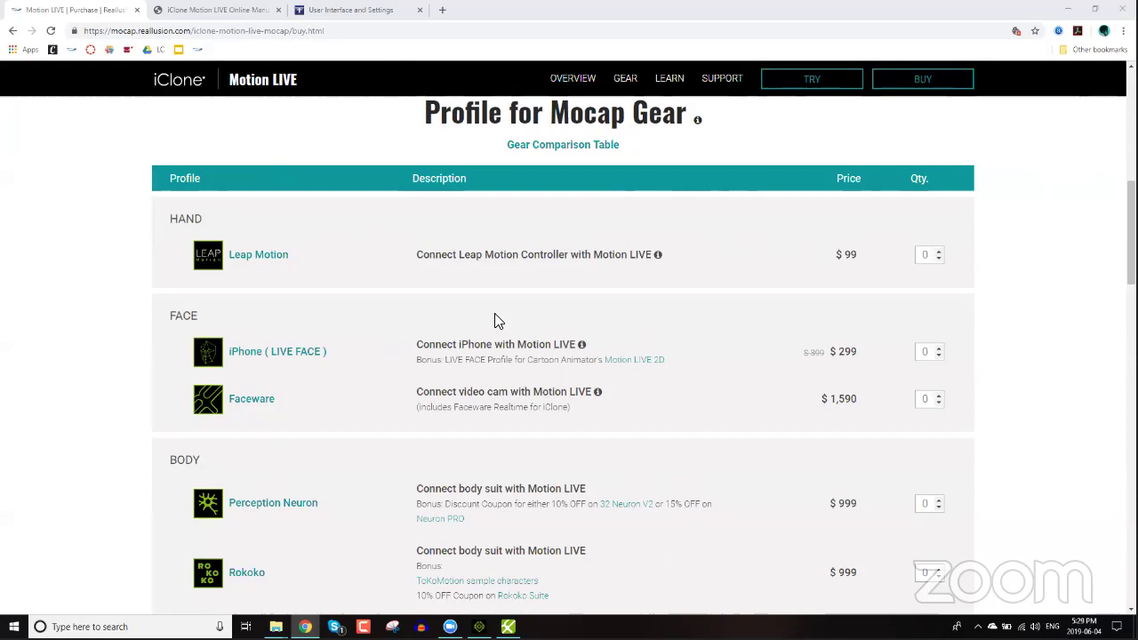
Step: Search Google for "faceware headcam" in a new browser tab
left_click(442, 10)
type("face")
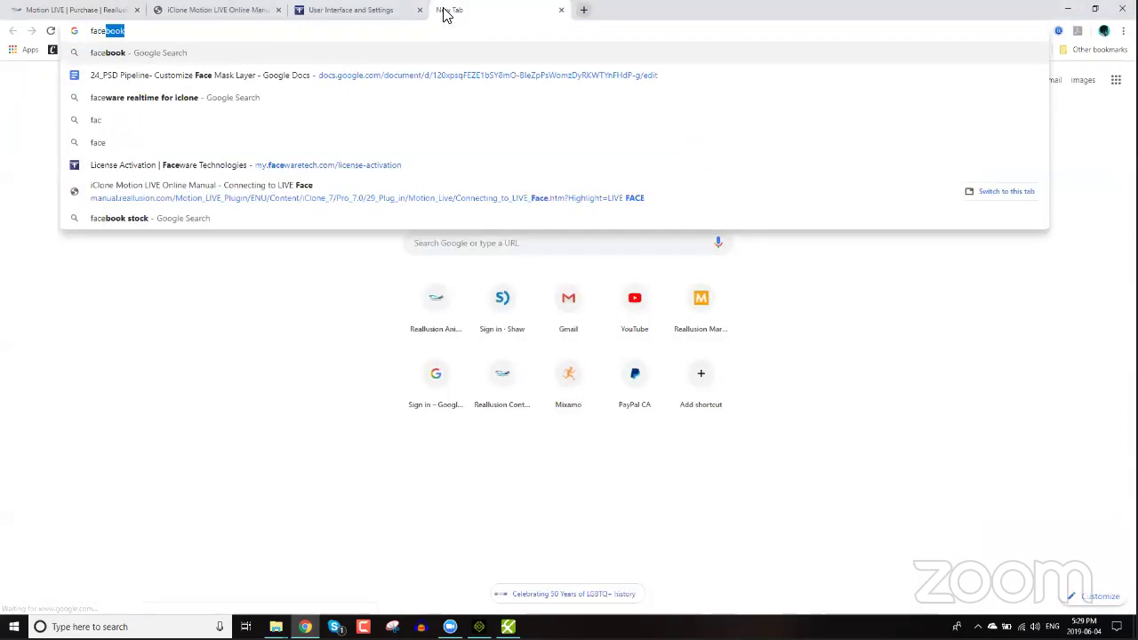
type("ware head")
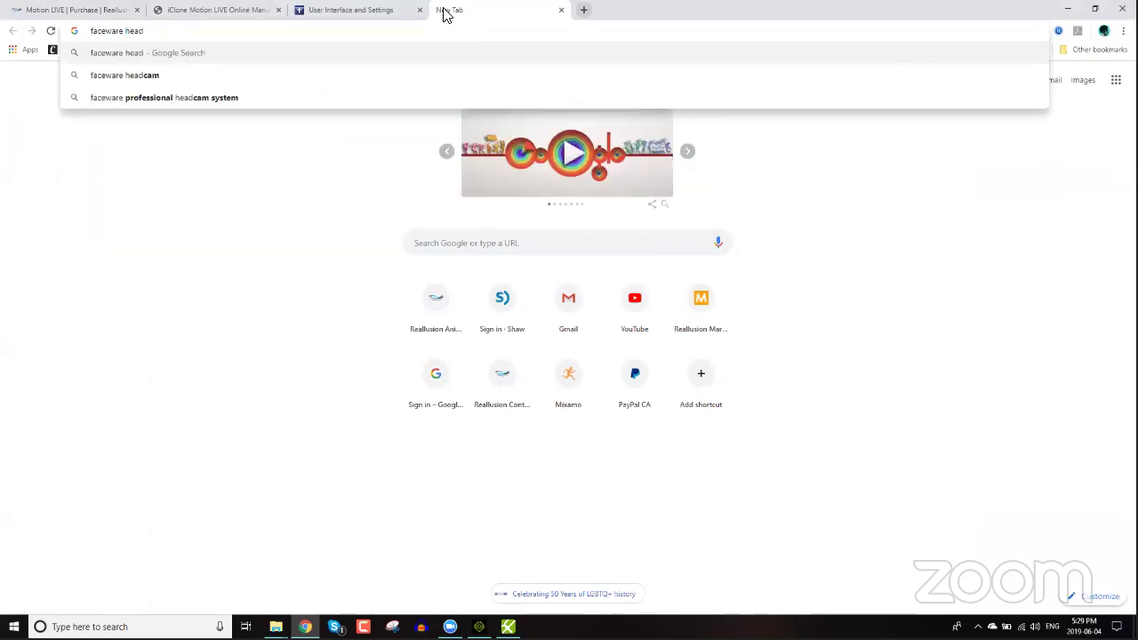
type("cam")
key("Return")
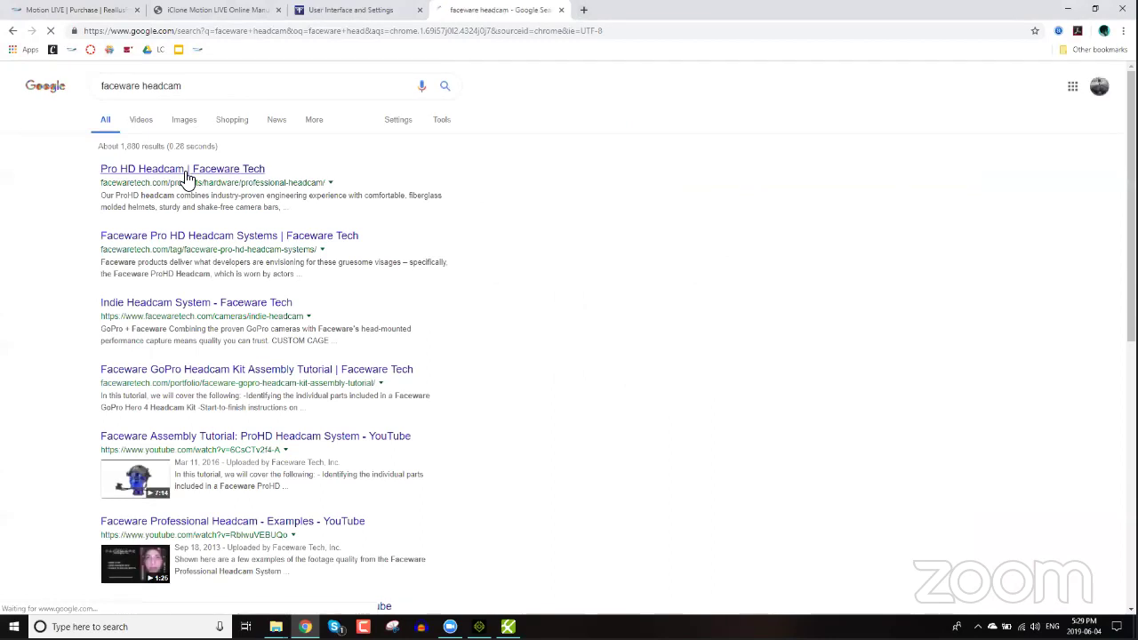
Step: Try to open Faceware's Pro HD Headcam pages from the search results
left_click(184, 170)
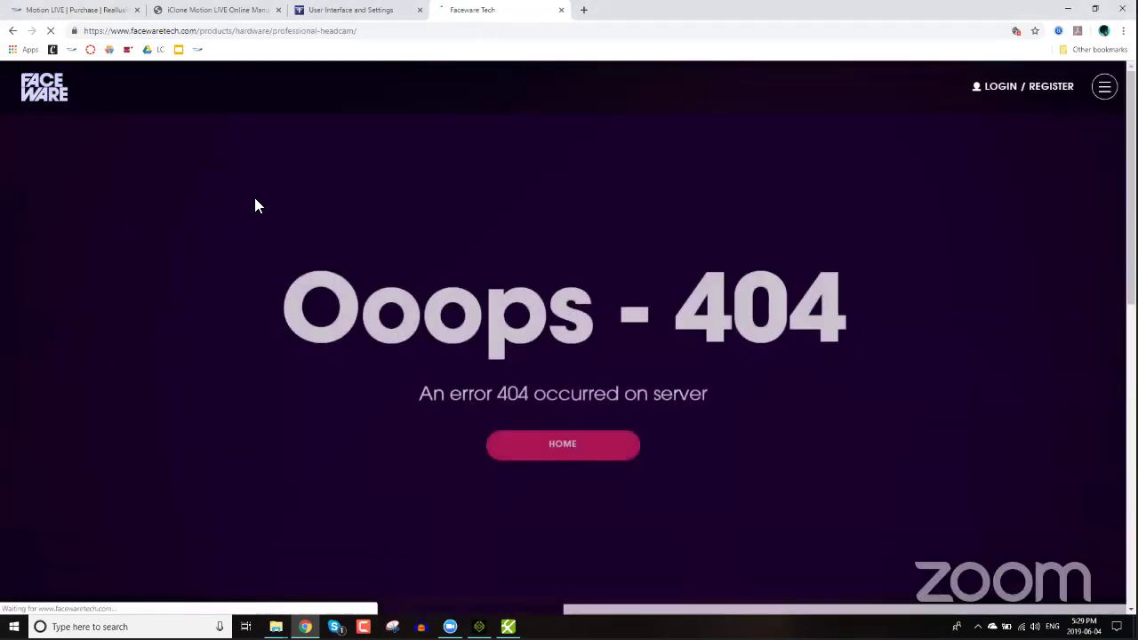
left_click(12, 31)
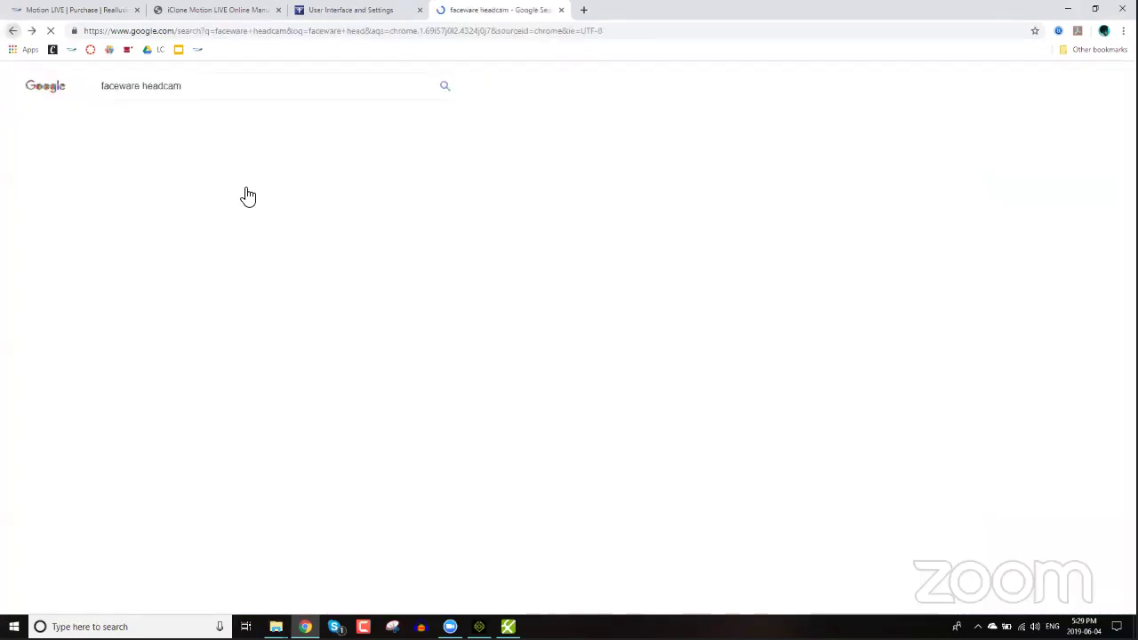
left_click(250, 306)
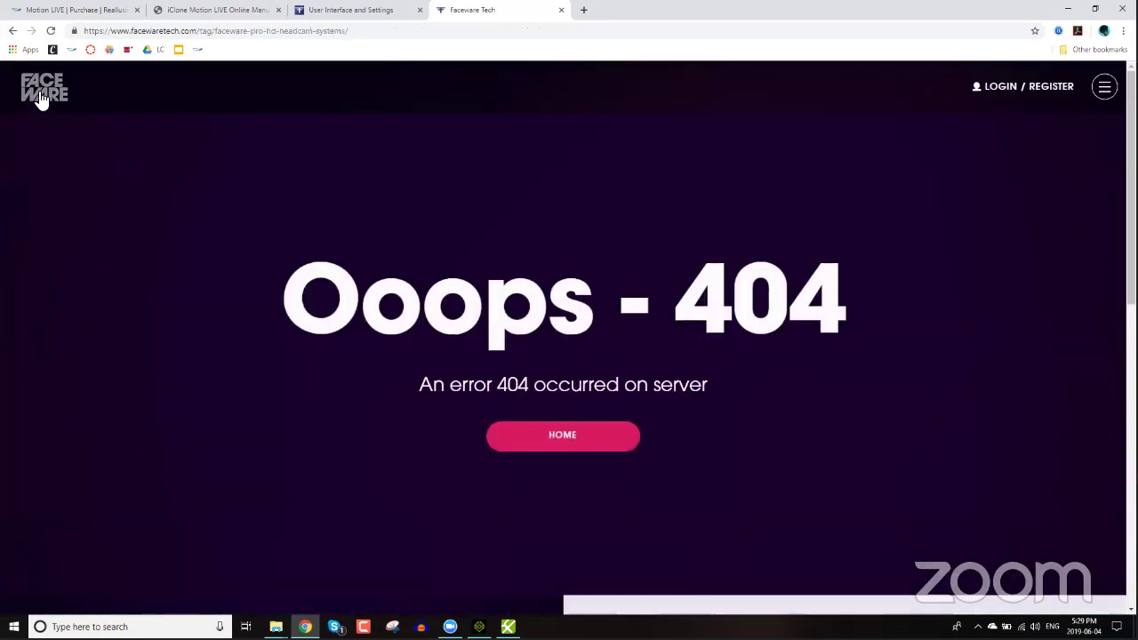
Step: Go to the Faceware home page and open its overview of all camera systems
left_click(40, 98)
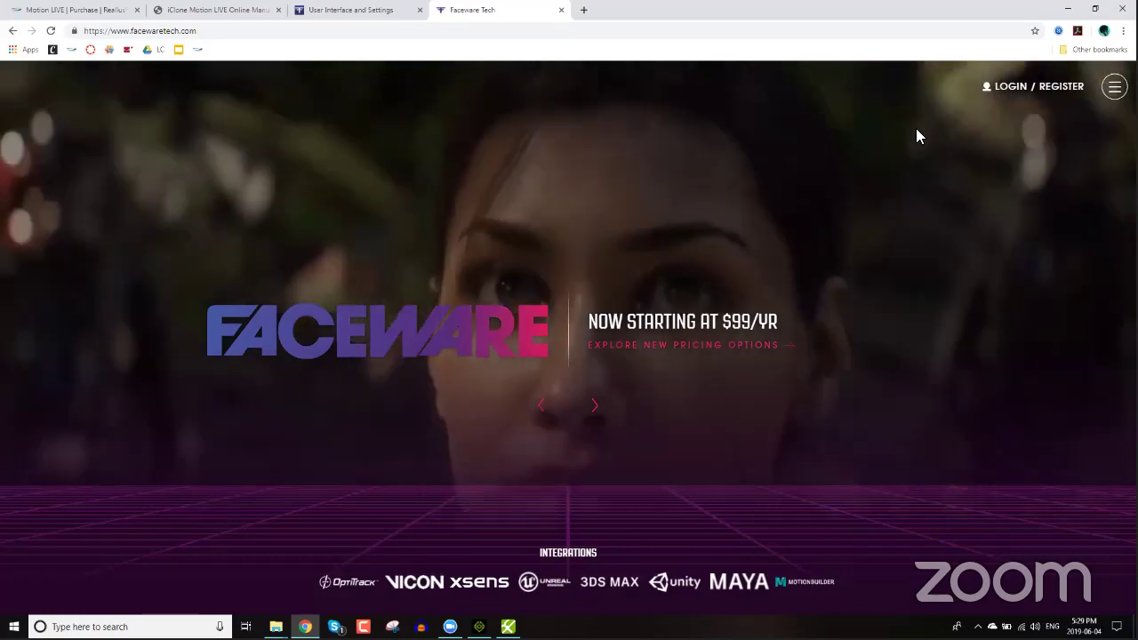
left_click(1114, 86)
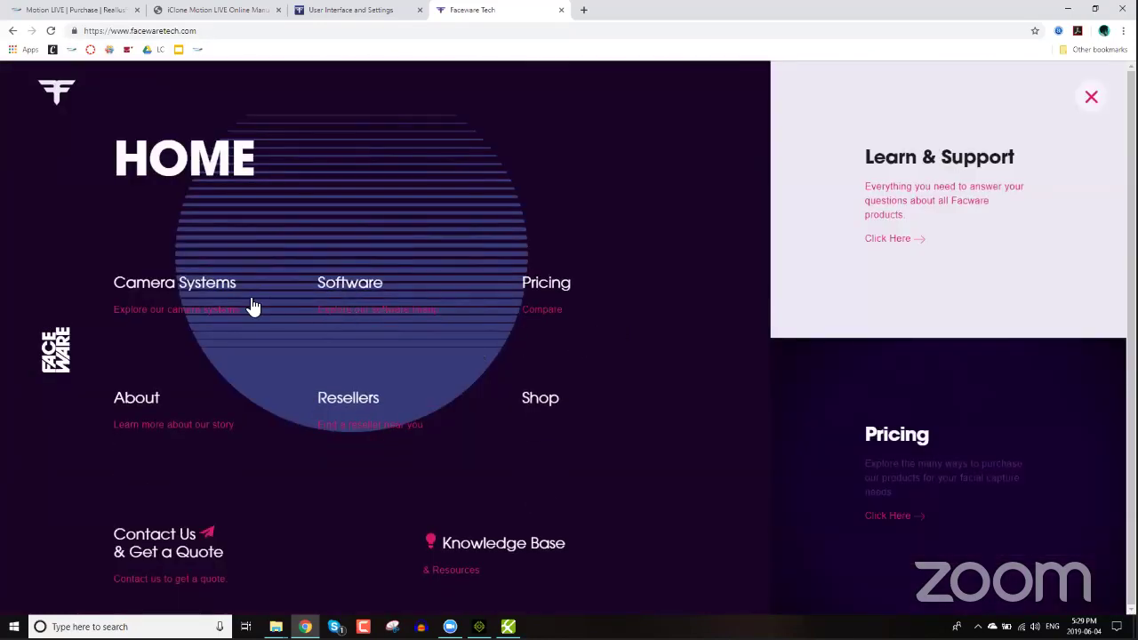
left_click(182, 294)
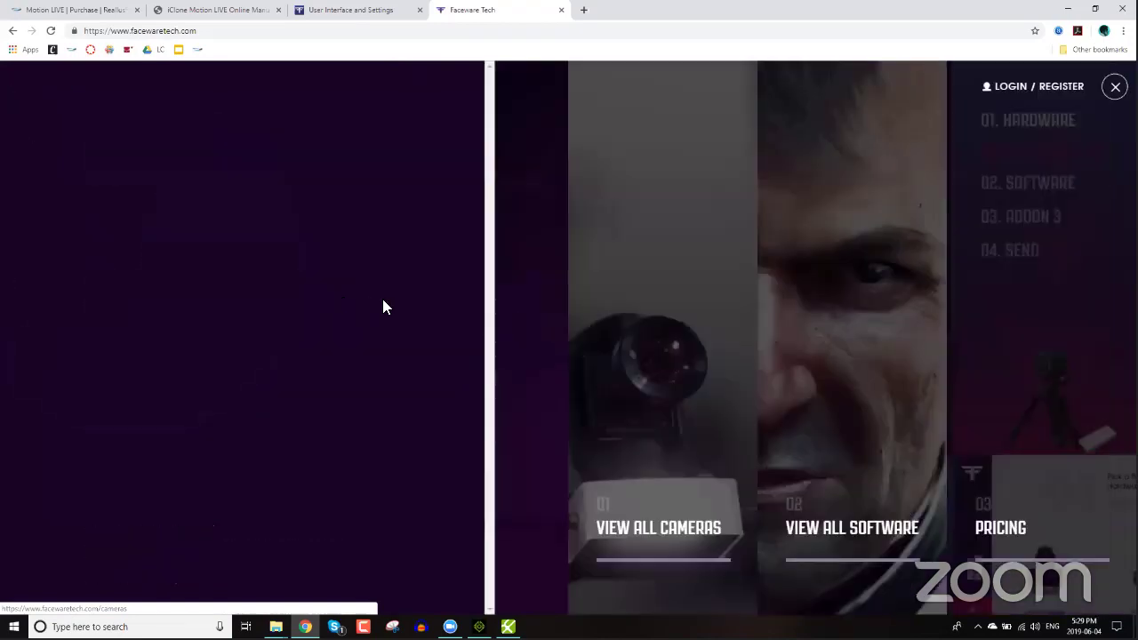
left_click(686, 289)
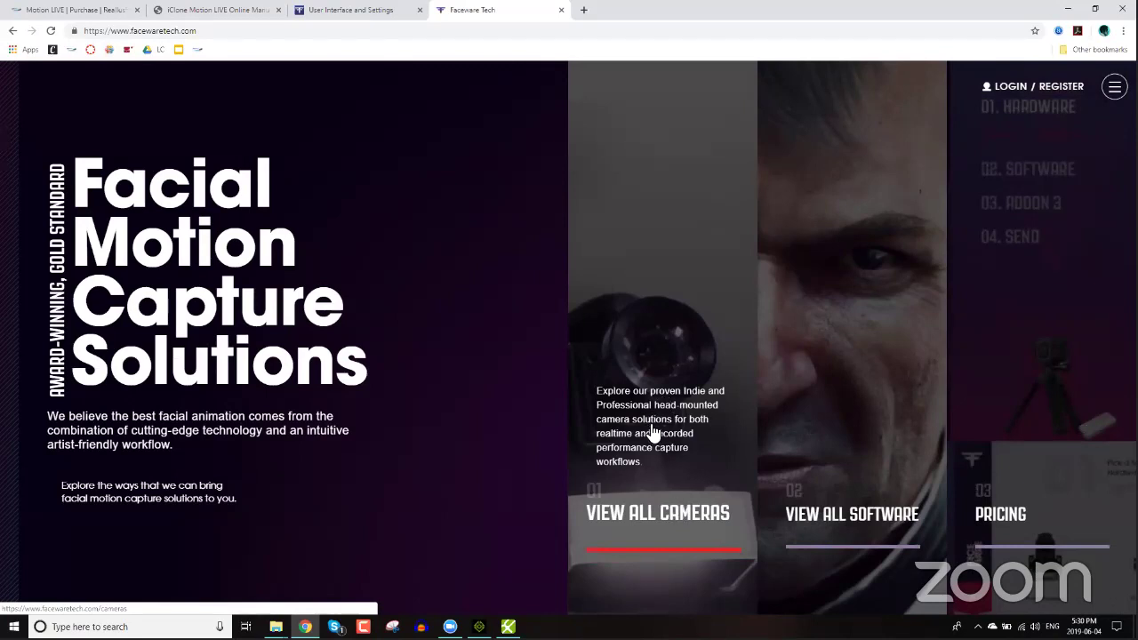
left_click(652, 518)
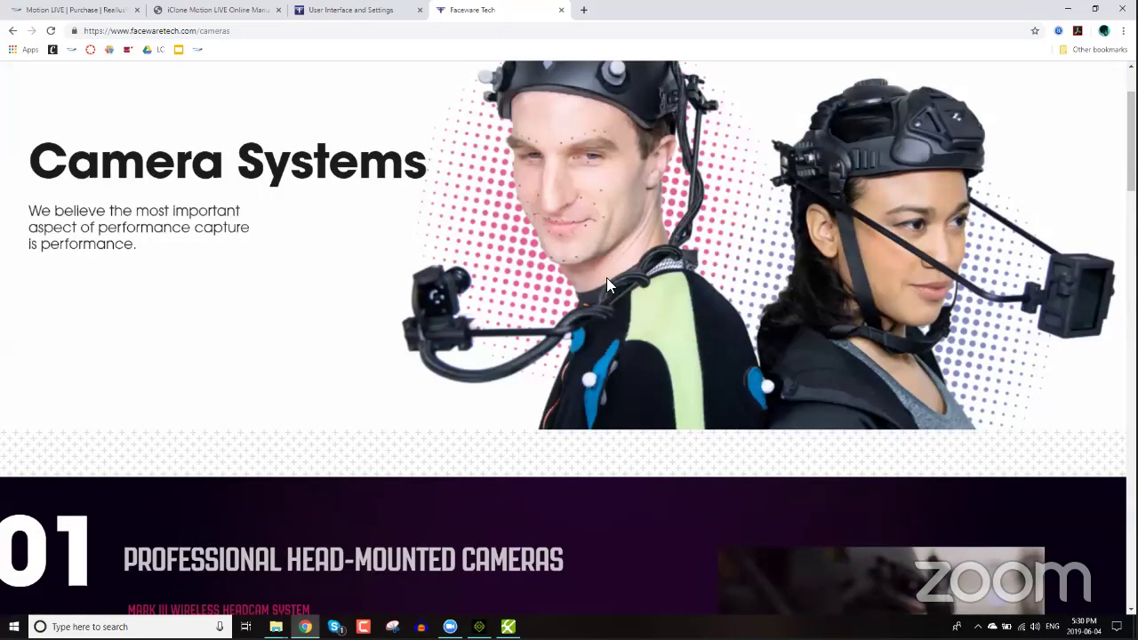
Step: Examine the Mark III Wireless and Indie headcam systems and their recommended configurations on the Camera Systems page
scroll(533, 355, "up", 2)
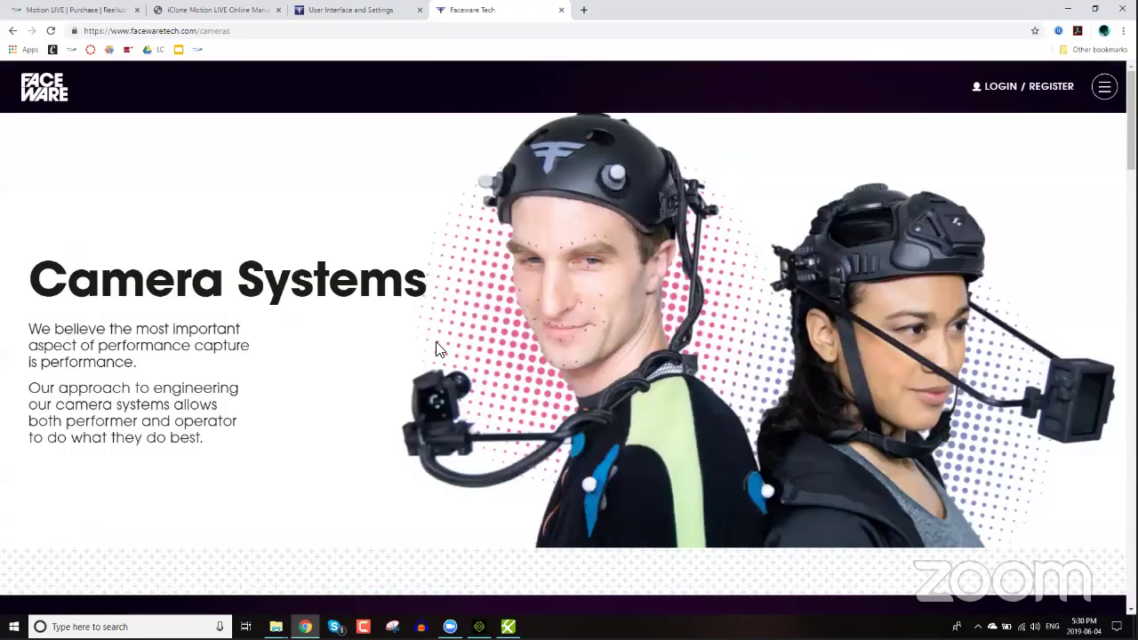
scroll(449, 345, "down", 1)
scroll(469, 341, "down", 2)
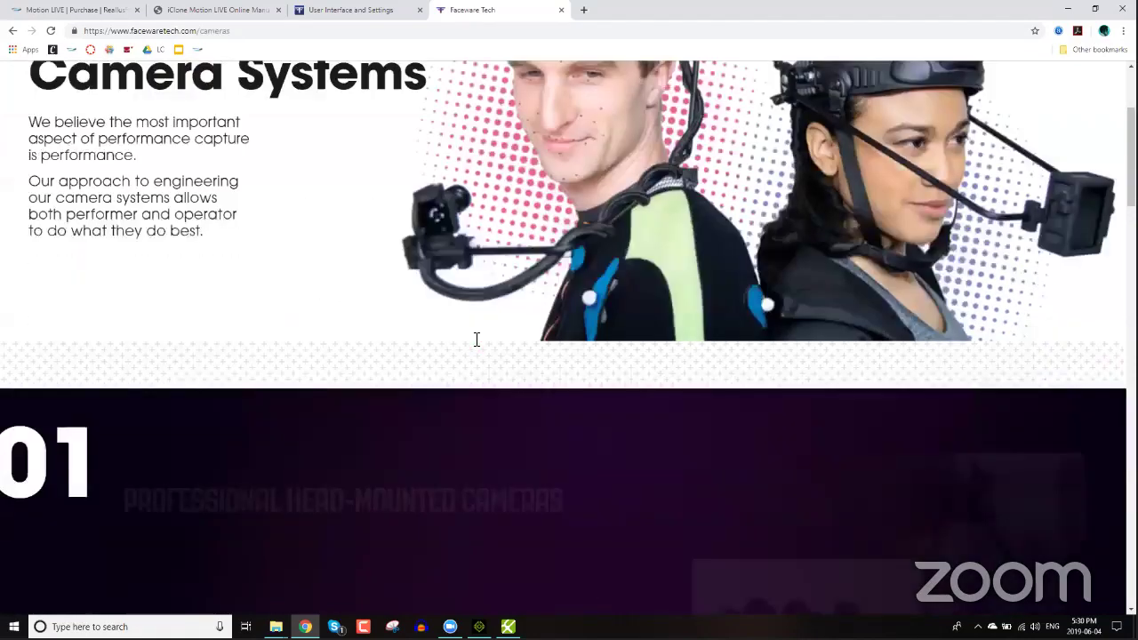
scroll(476, 338, "down", 6)
scroll(482, 337, "down", 6)
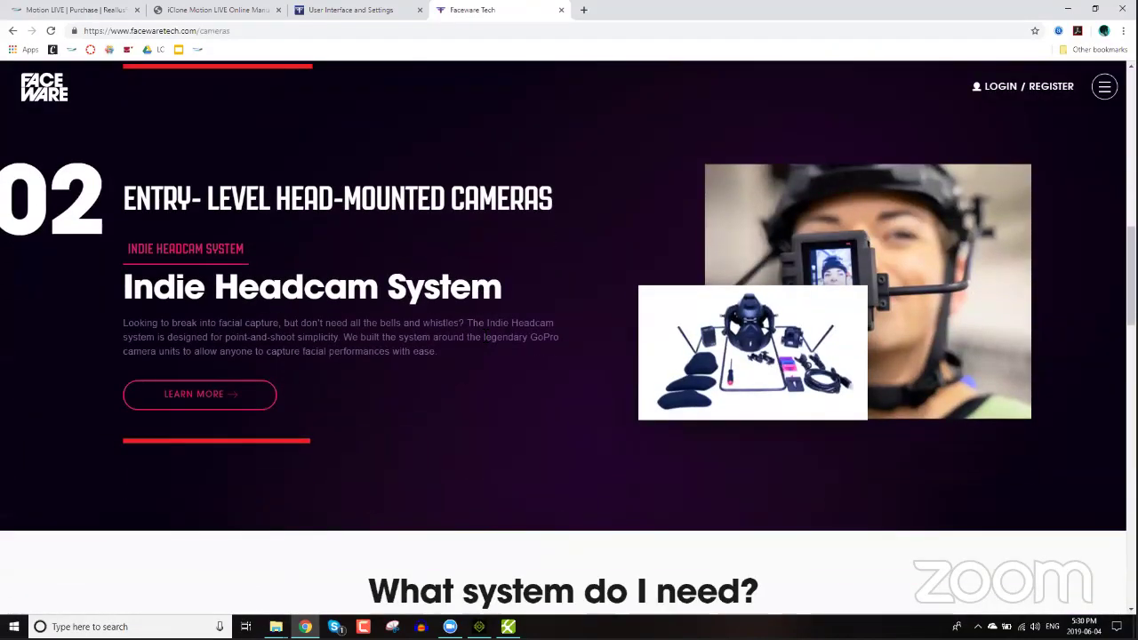
scroll(485, 336, "down", 1)
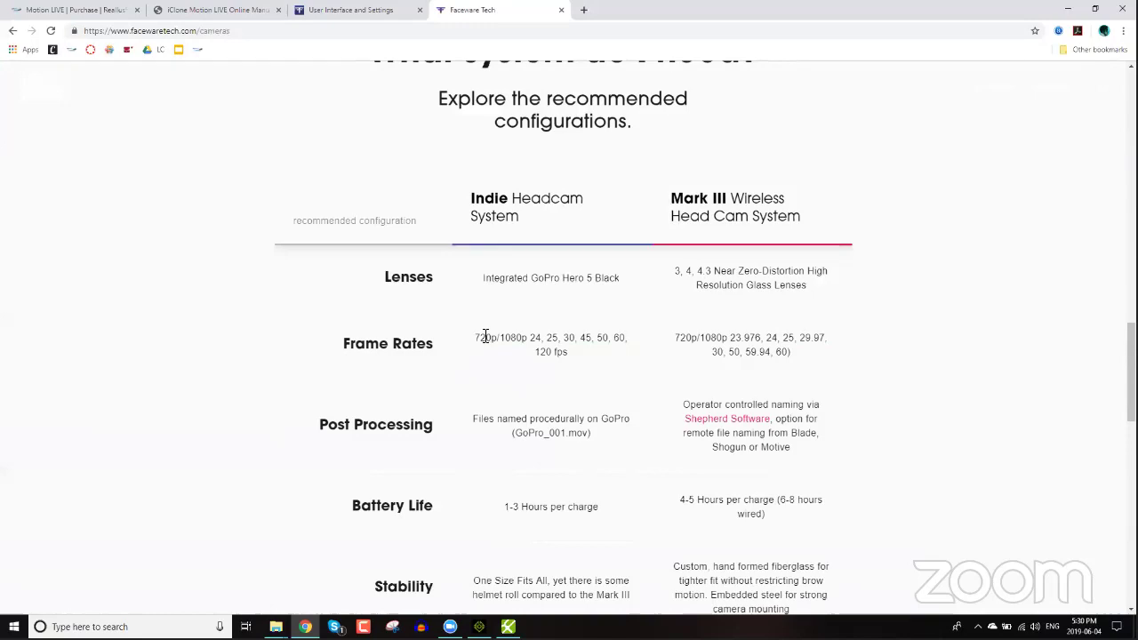
scroll(484, 337, "down", 10)
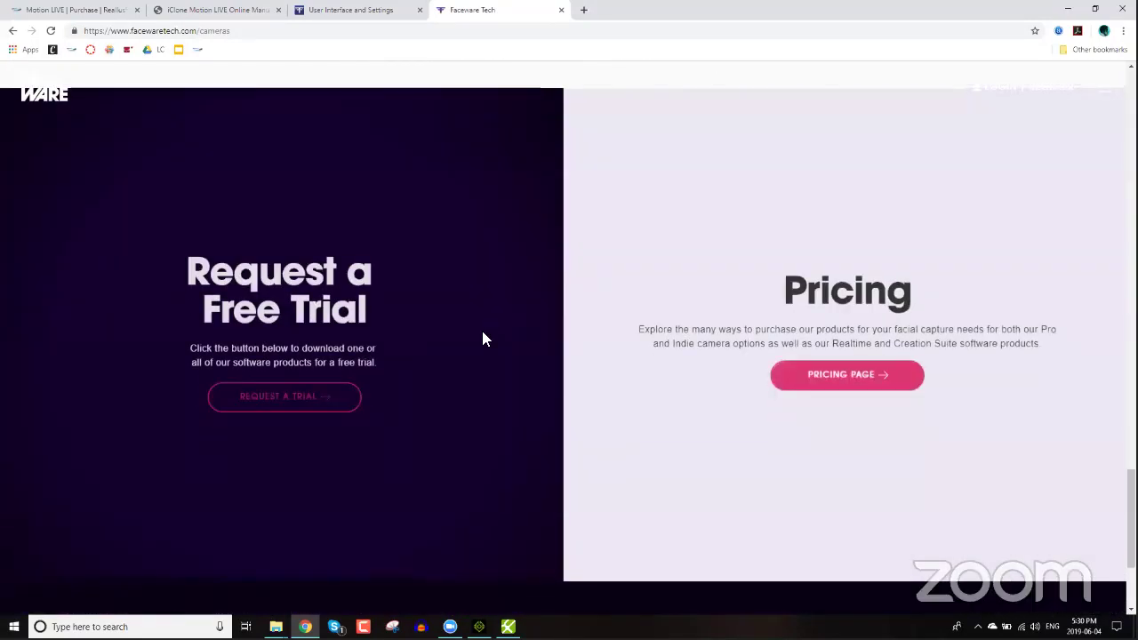
scroll(484, 339, "up", 1)
scroll(483, 339, "up", 10)
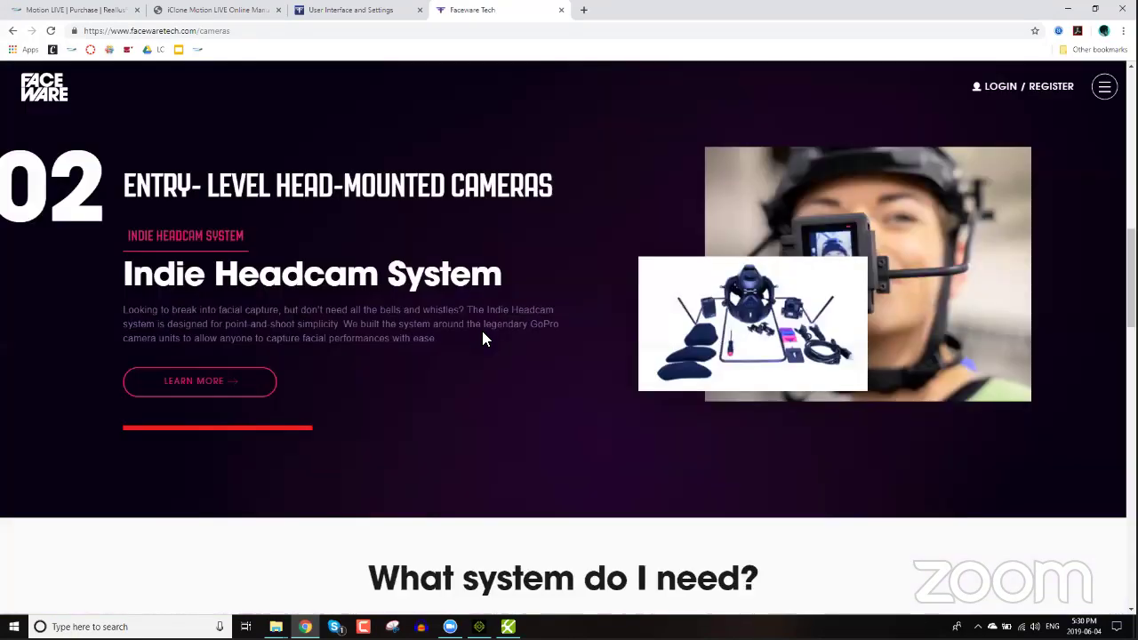
scroll(732, 322, "up", 4)
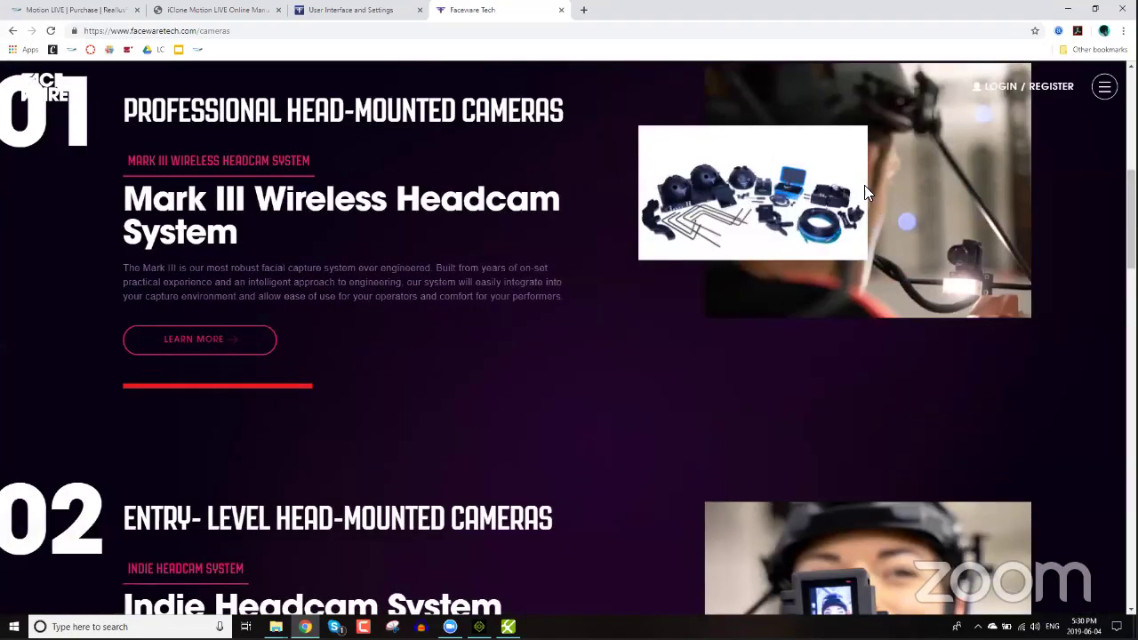
scroll(885, 216, "up", 6)
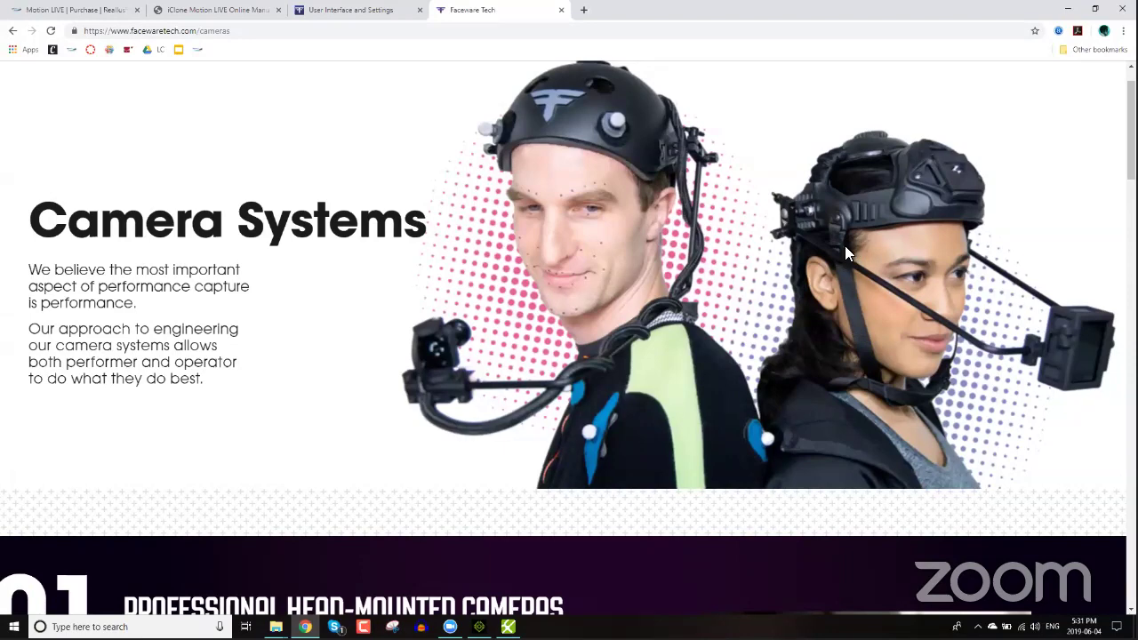
Step: Review the Camera Systems page from the professional head-mounted cameras section through the Indie and Mark III comparison table
scroll(844, 247, "down", 1)
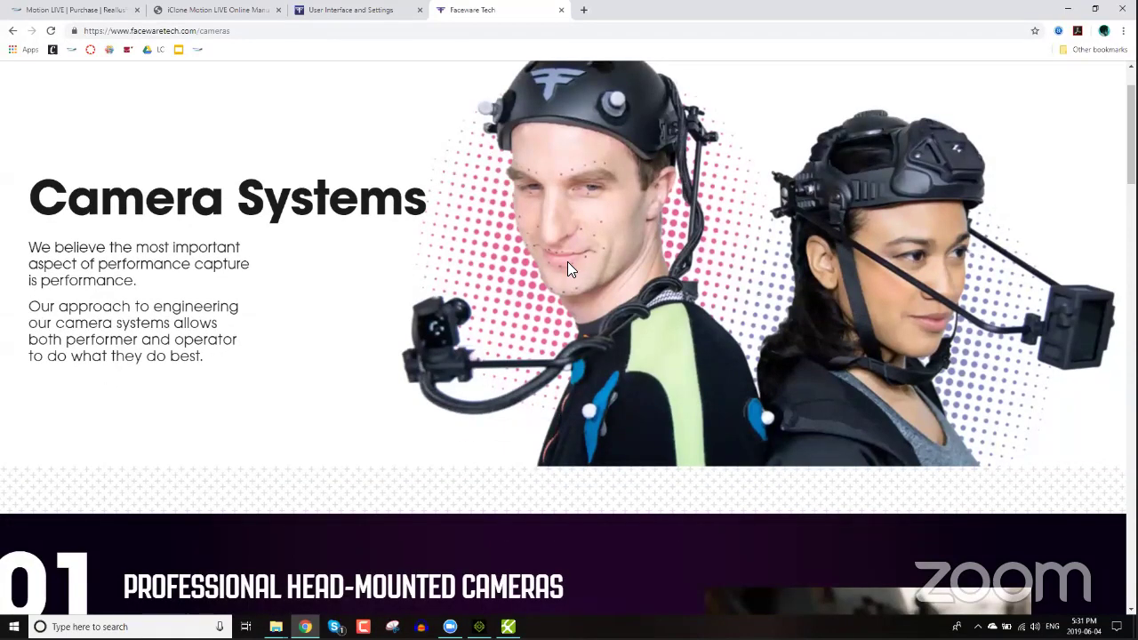
scroll(551, 262, "down", 1)
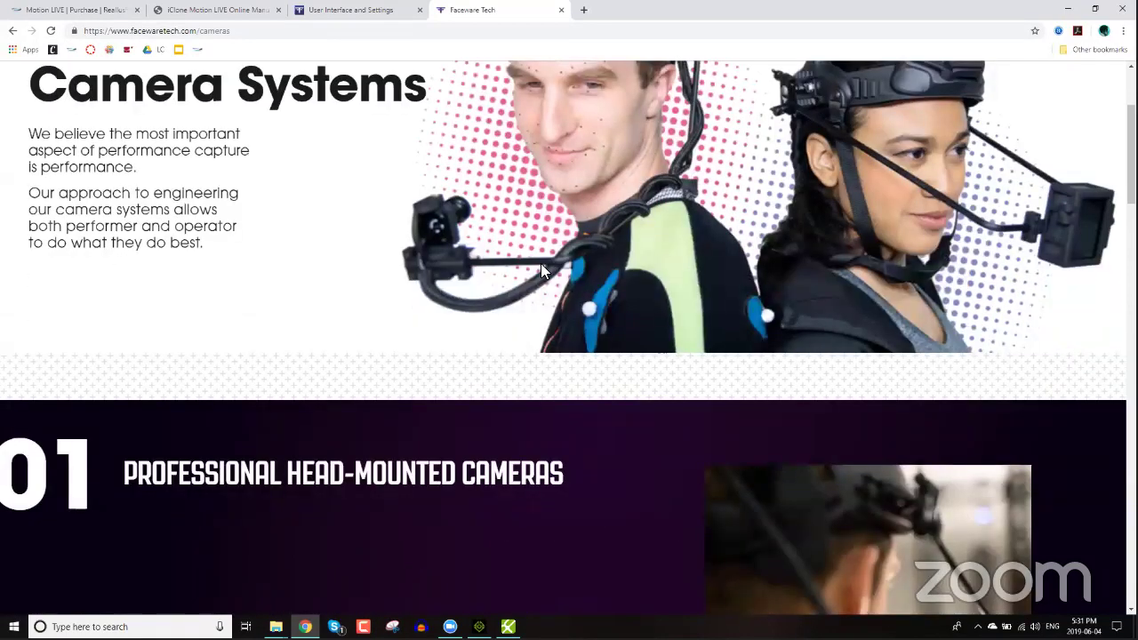
scroll(538, 265, "down", 3)
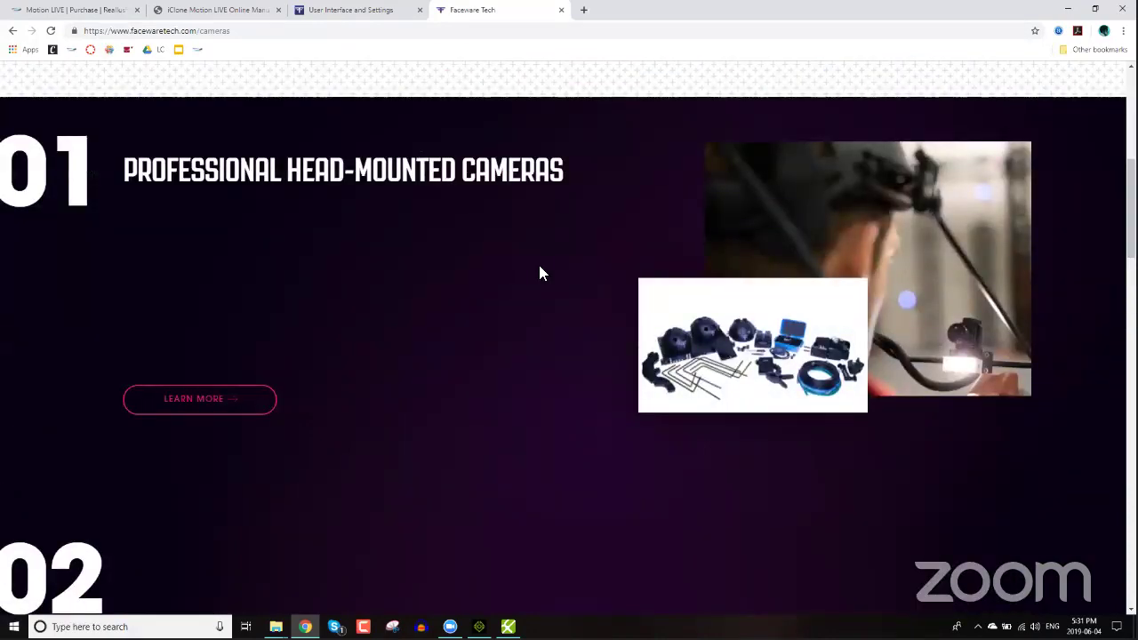
scroll(538, 273, "down", 3)
scroll(538, 265, "down", 15)
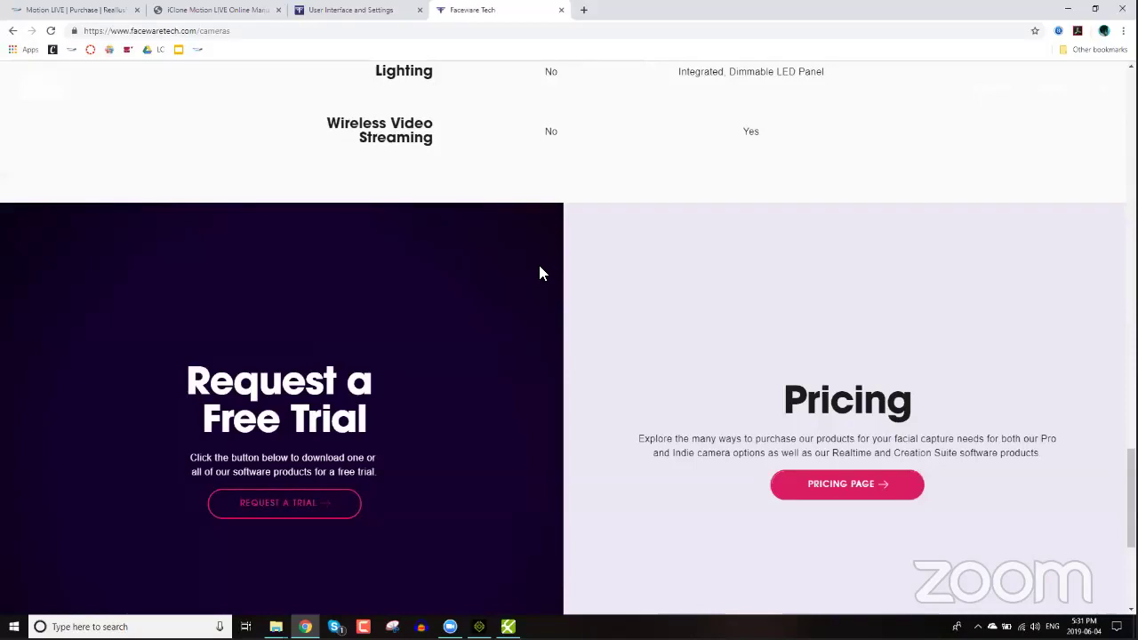
scroll(540, 273, "down", 4)
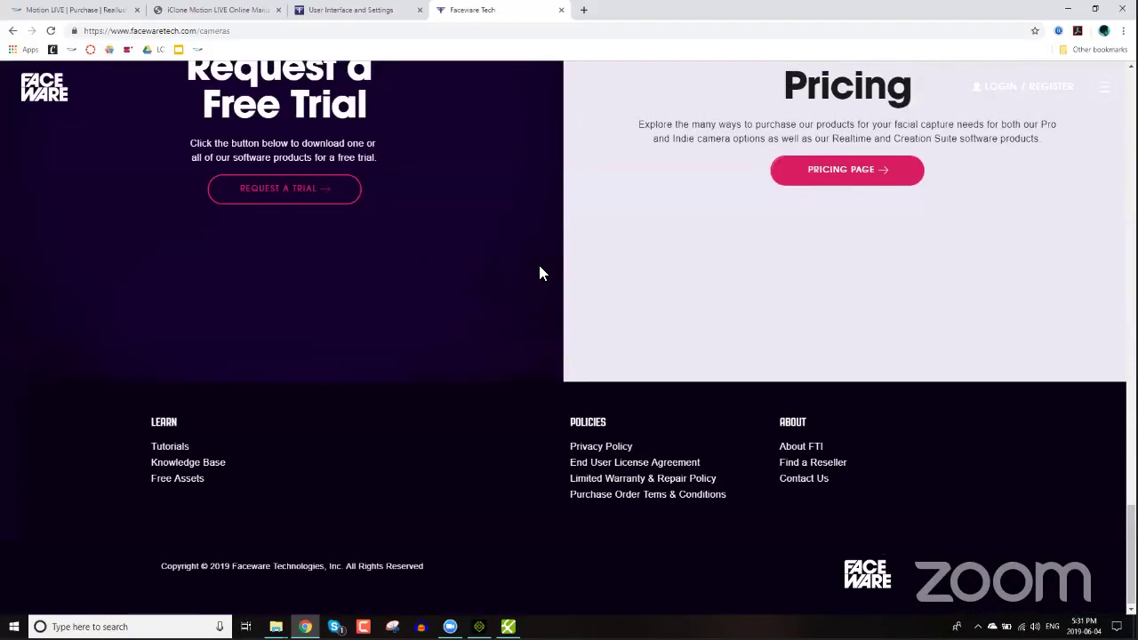
scroll(540, 273, "up", 4)
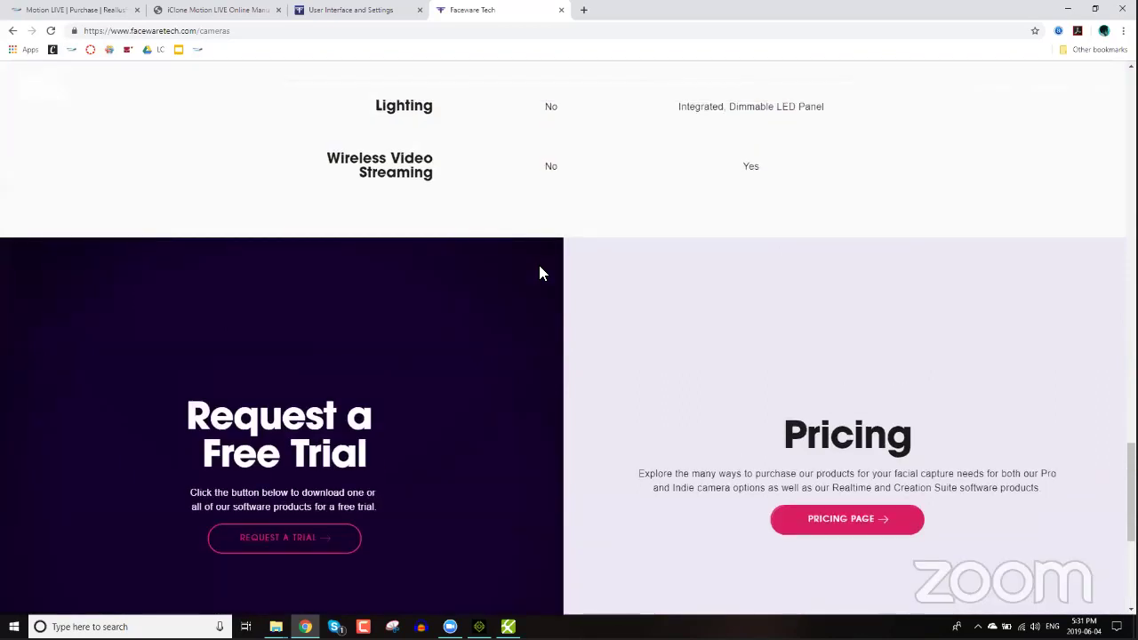
scroll(539, 273, "up", 1)
scroll(782, 419, "up", 3)
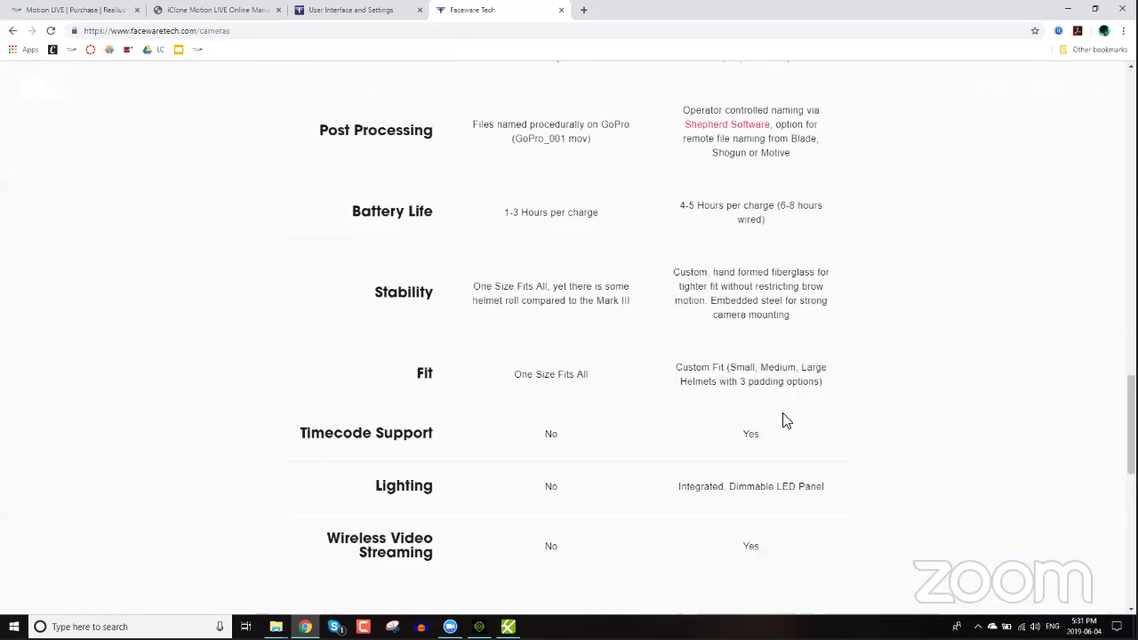
scroll(846, 404, "up", 4)
scroll(858, 338, "up", 2)
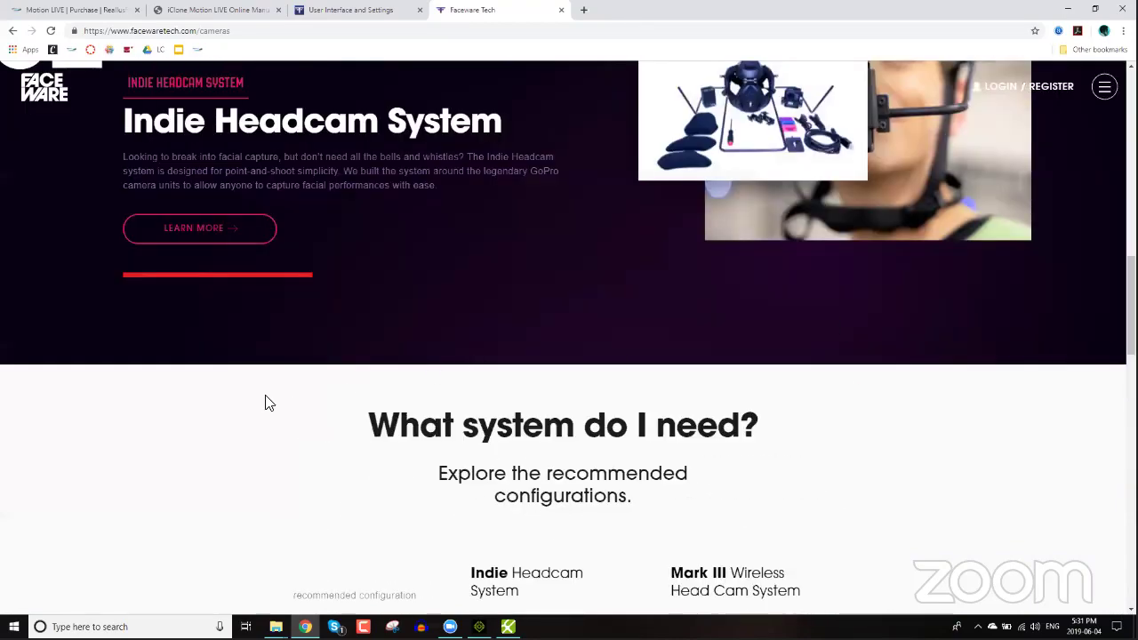
scroll(223, 373, "up", 7)
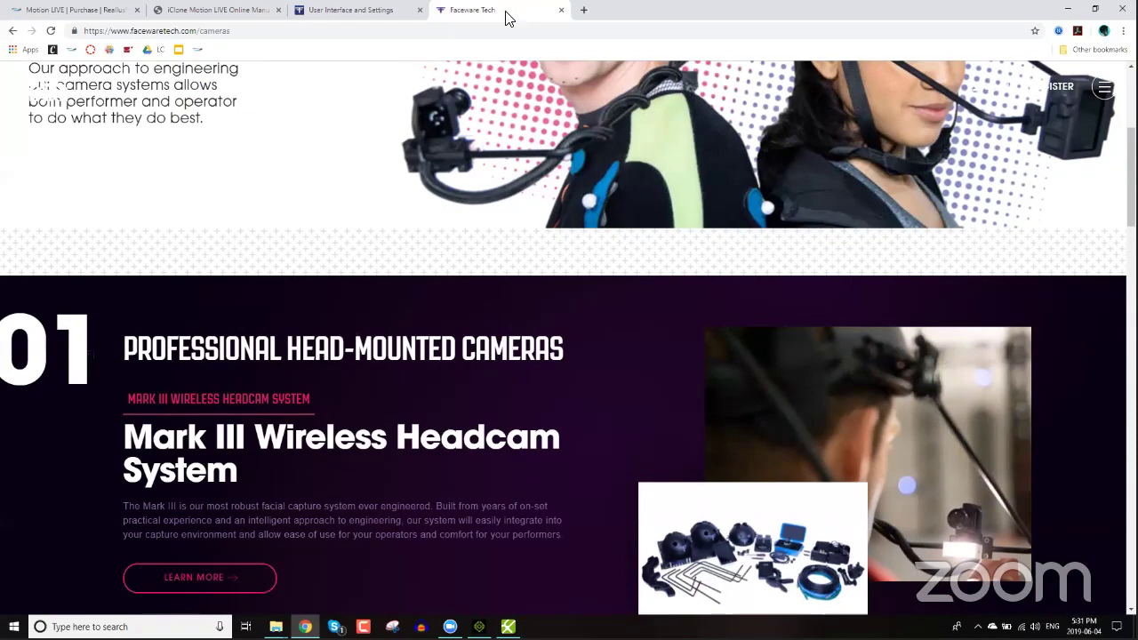
Step: Open the Mark III Wireless Headcam System page and examine its features, recommended configurations and included equipment
scroll(222, 381, "down", 2)
left_click(205, 373)
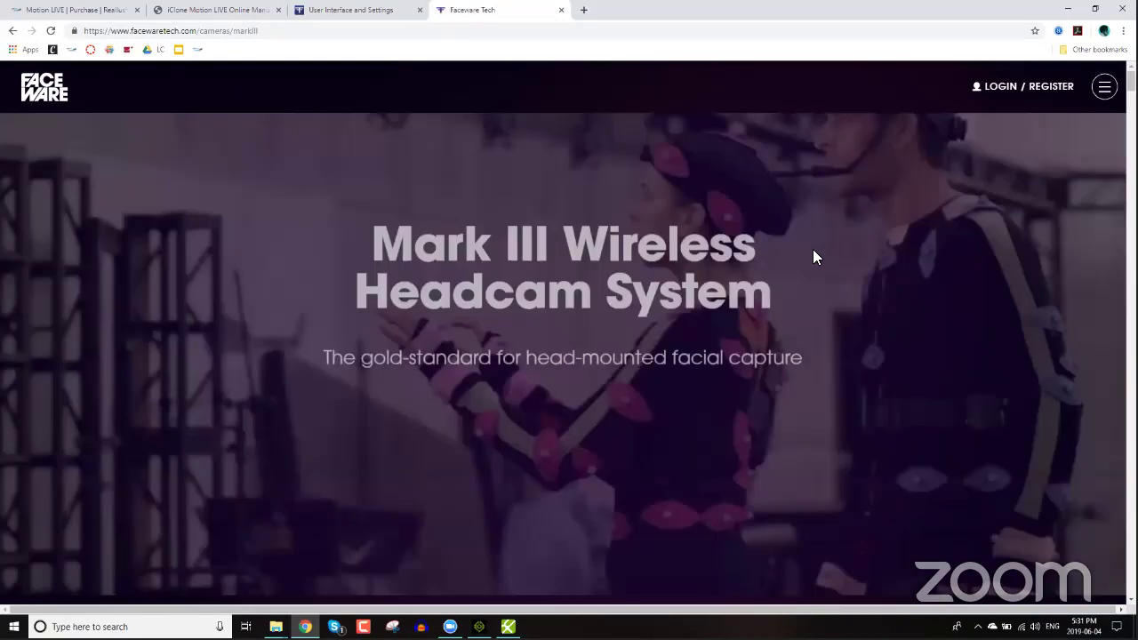
scroll(812, 249, "down", 5)
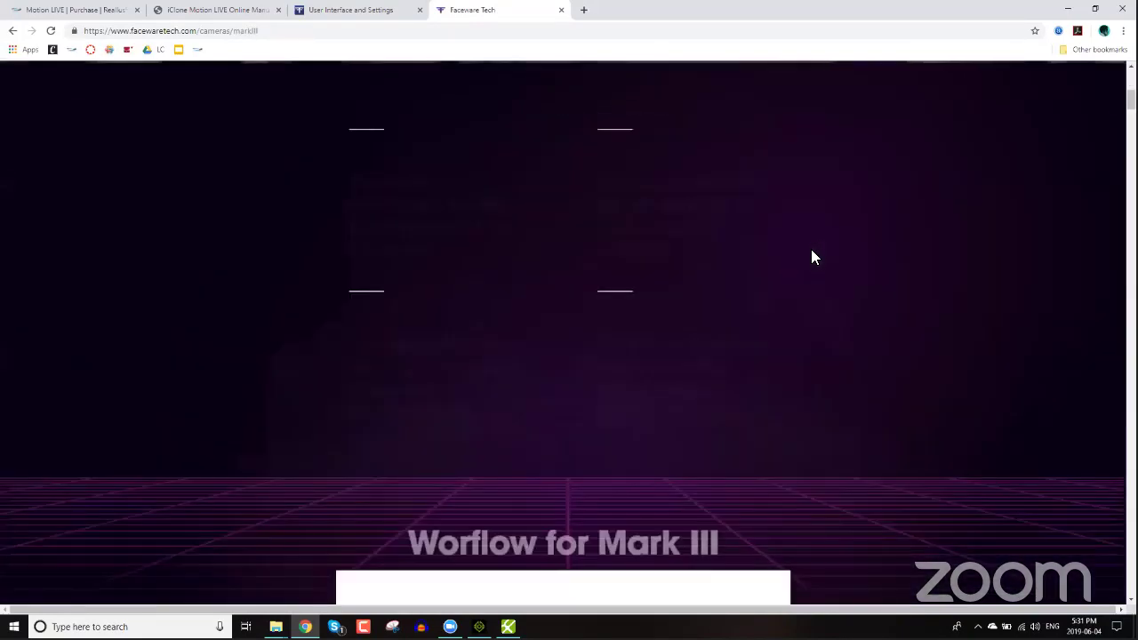
scroll(802, 263, "down", 5)
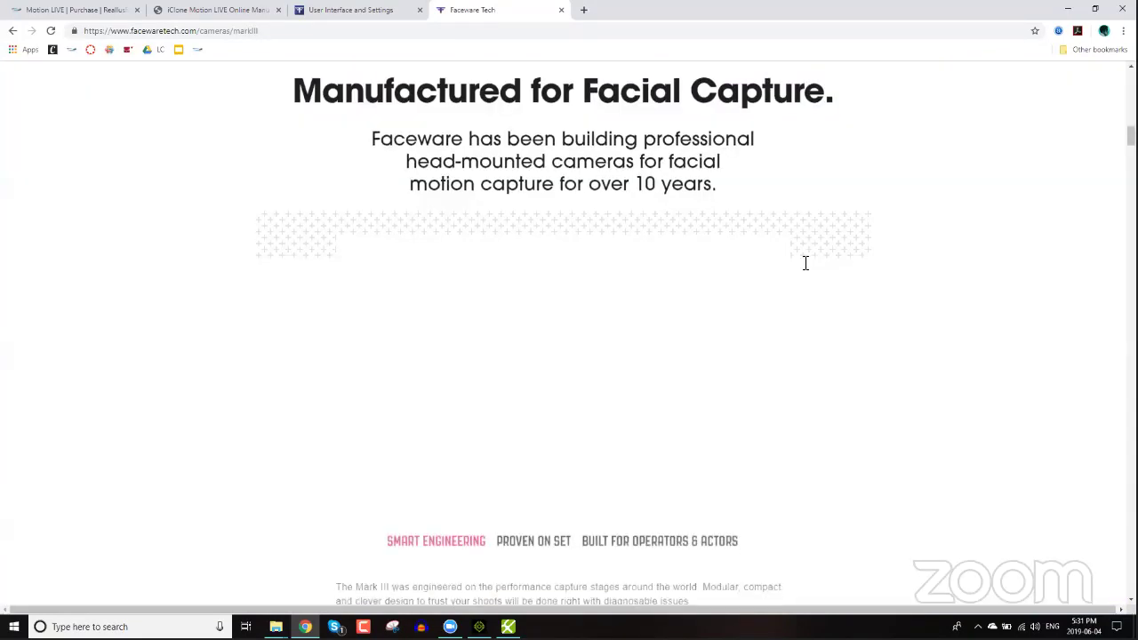
scroll(802, 264, "down", 5)
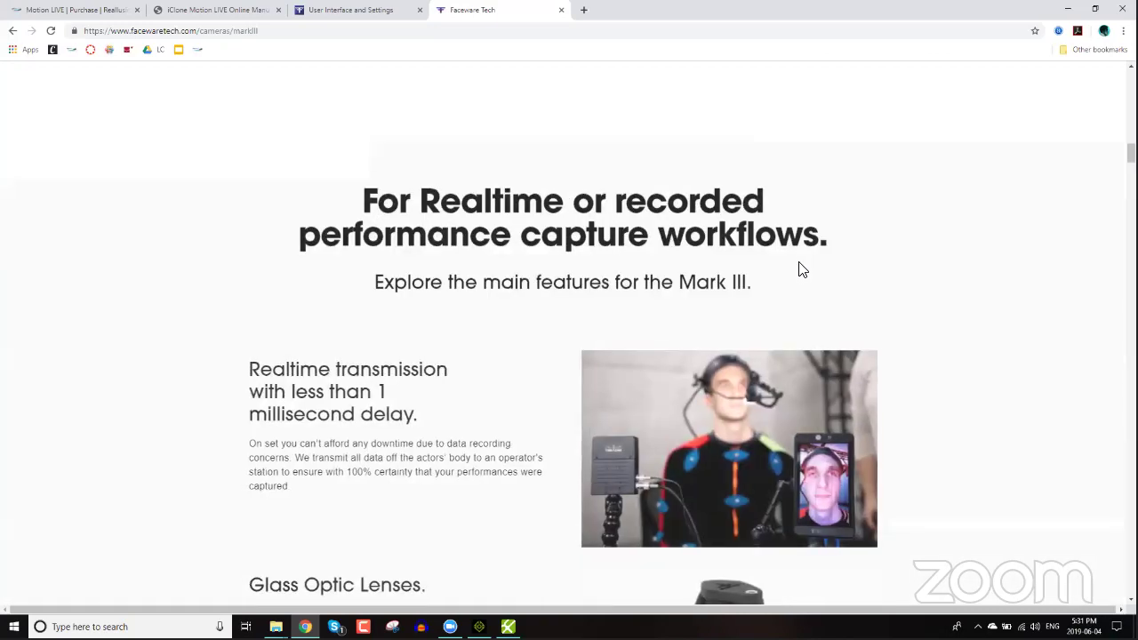
scroll(802, 268, "down", 6)
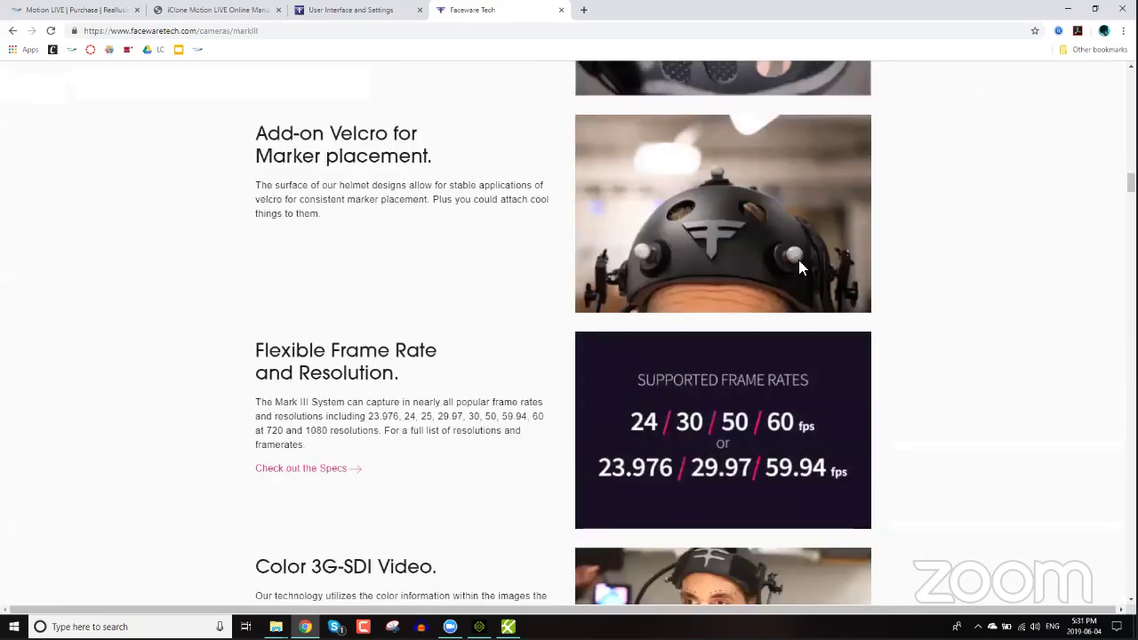
scroll(798, 266, "down", 4)
scroll(799, 260, "down", 10)
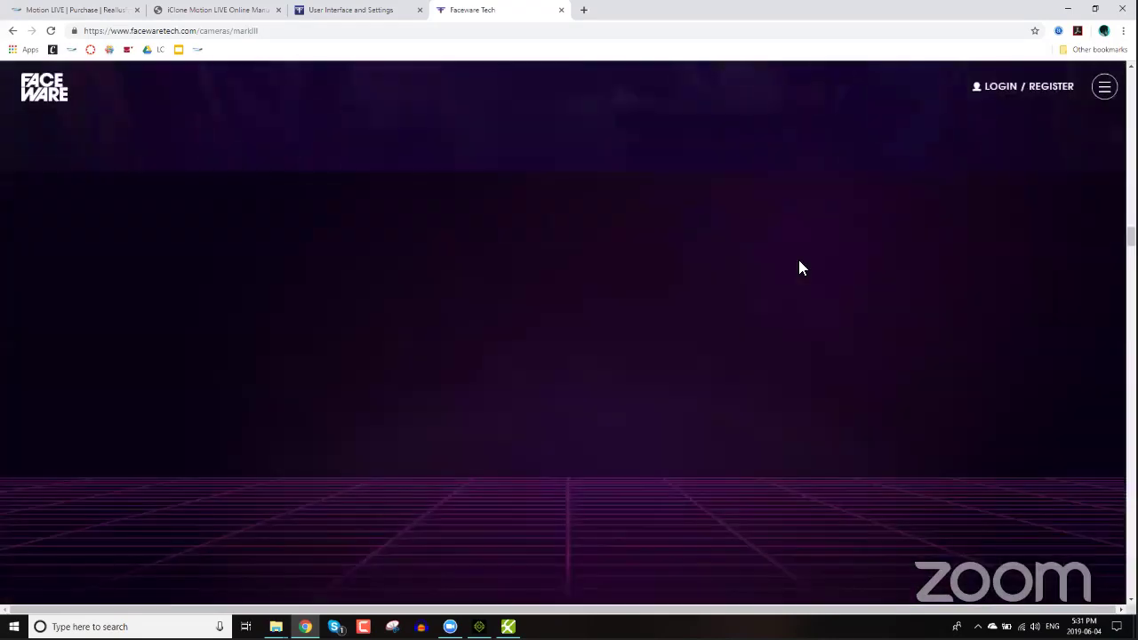
scroll(788, 265, "down", 4)
scroll(817, 247, "down", 5)
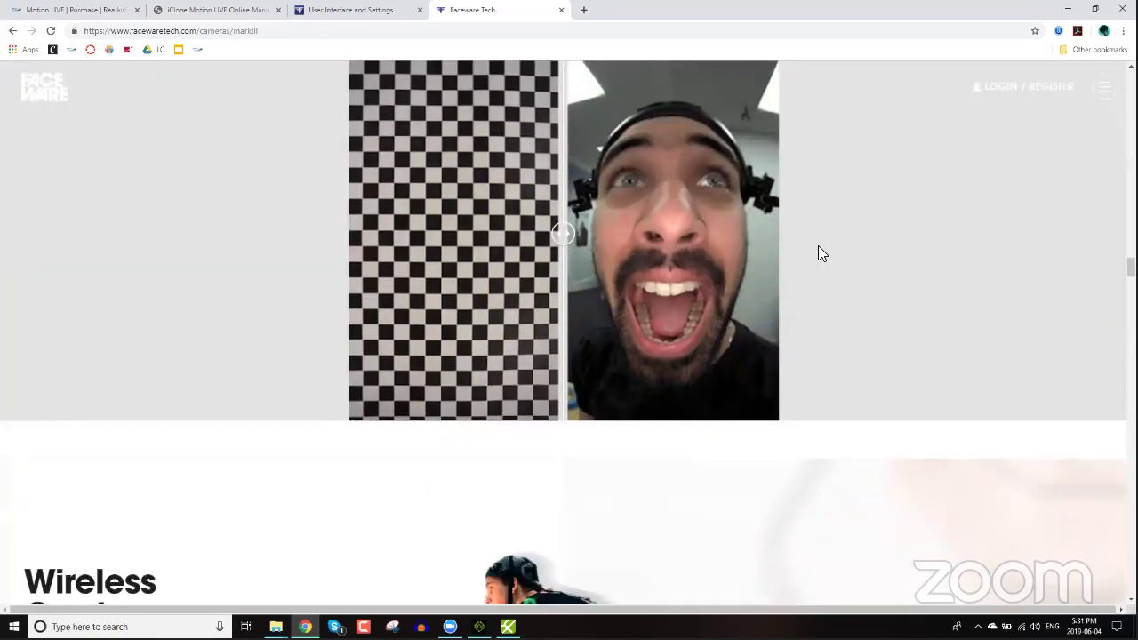
scroll(817, 246, "down", 3)
scroll(821, 254, "down", 2)
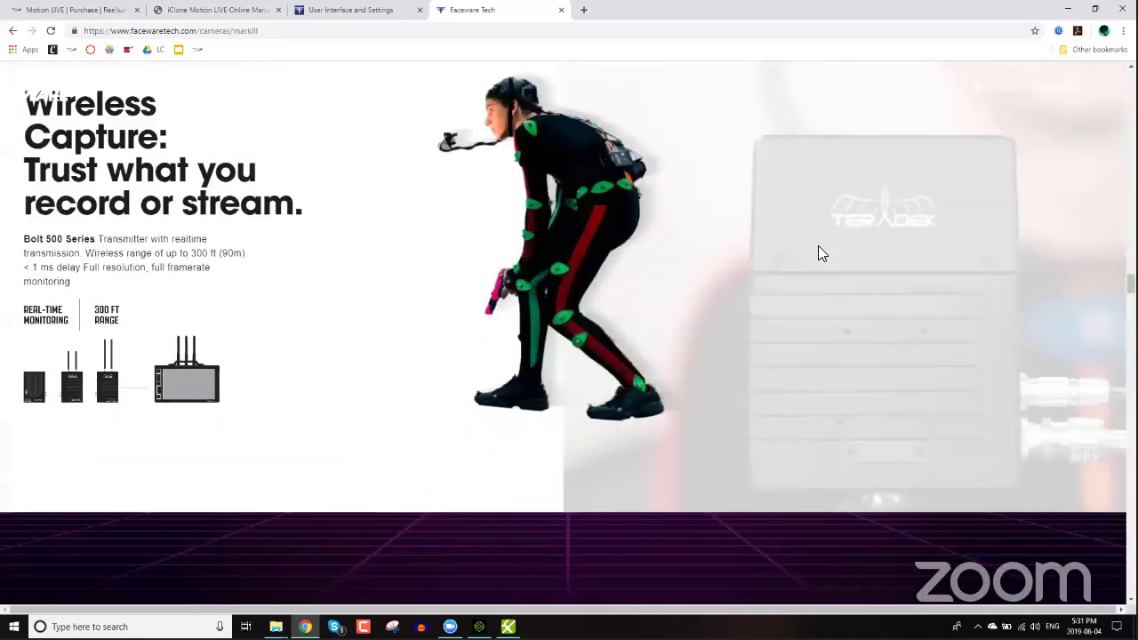
scroll(818, 254, "down", 5)
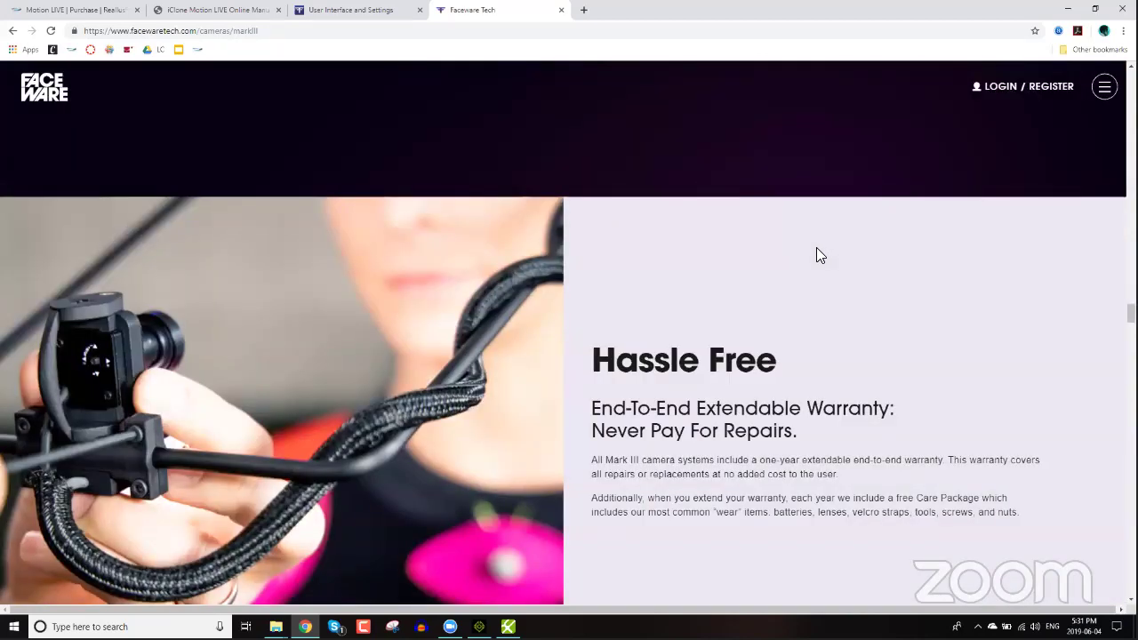
scroll(819, 255, "down", 6)
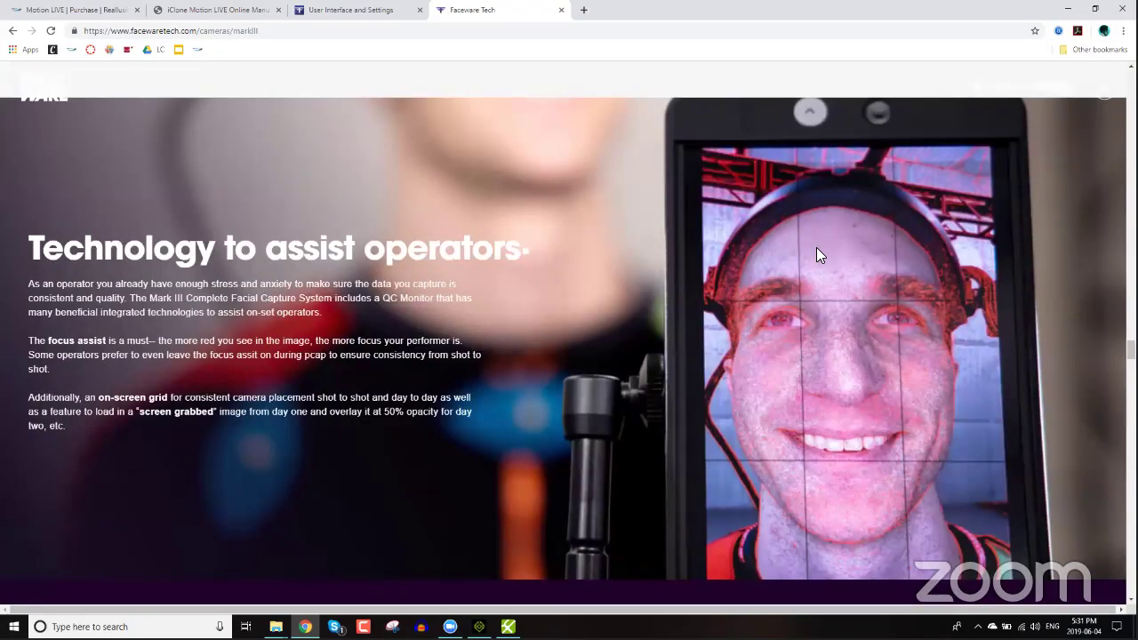
scroll(814, 255, "down", 5)
scroll(816, 255, "down", 6)
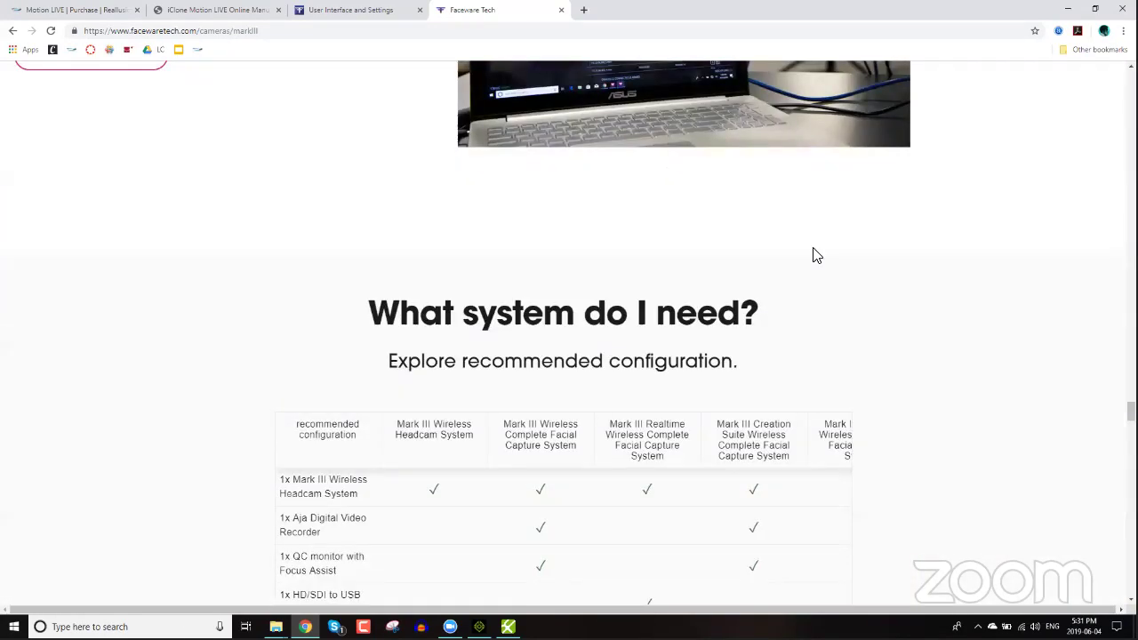
scroll(817, 255, "down", 15)
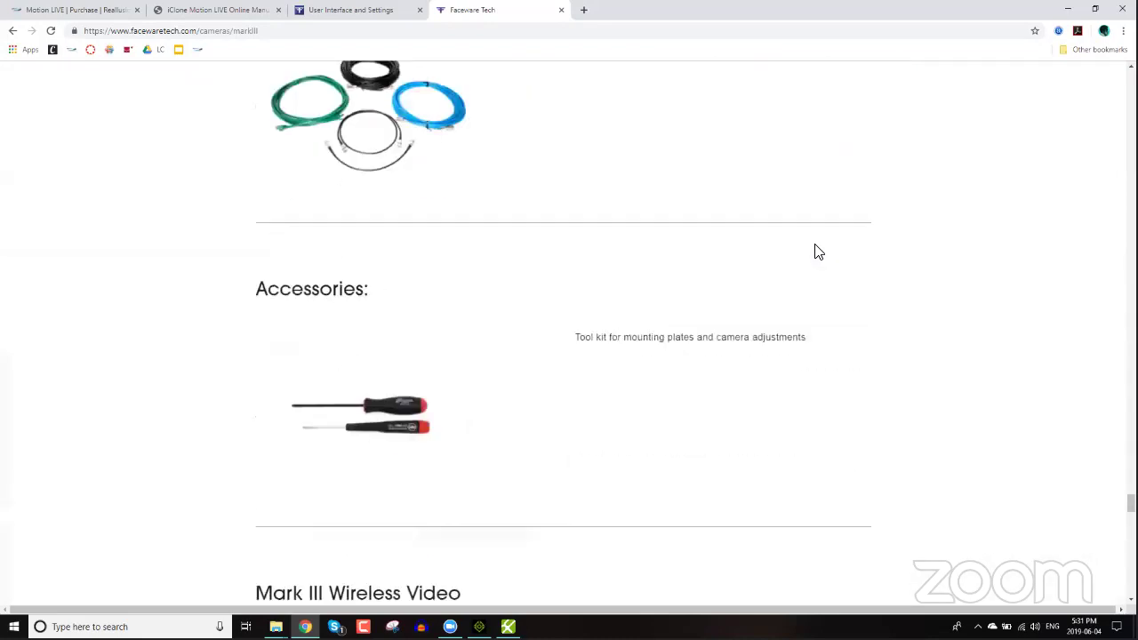
scroll(816, 250, "down", 15)
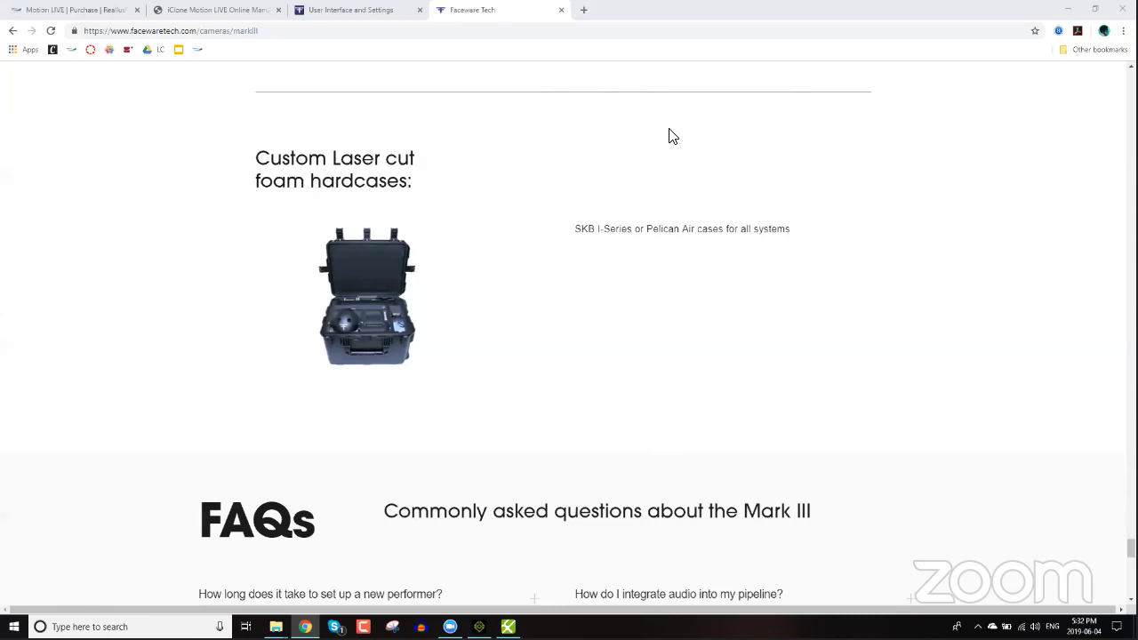
Step: Go to the desktop and launch X-Mirage to mirror the iPhone's screen, dismissing the duplicate-instance warning
left_click(507, 627)
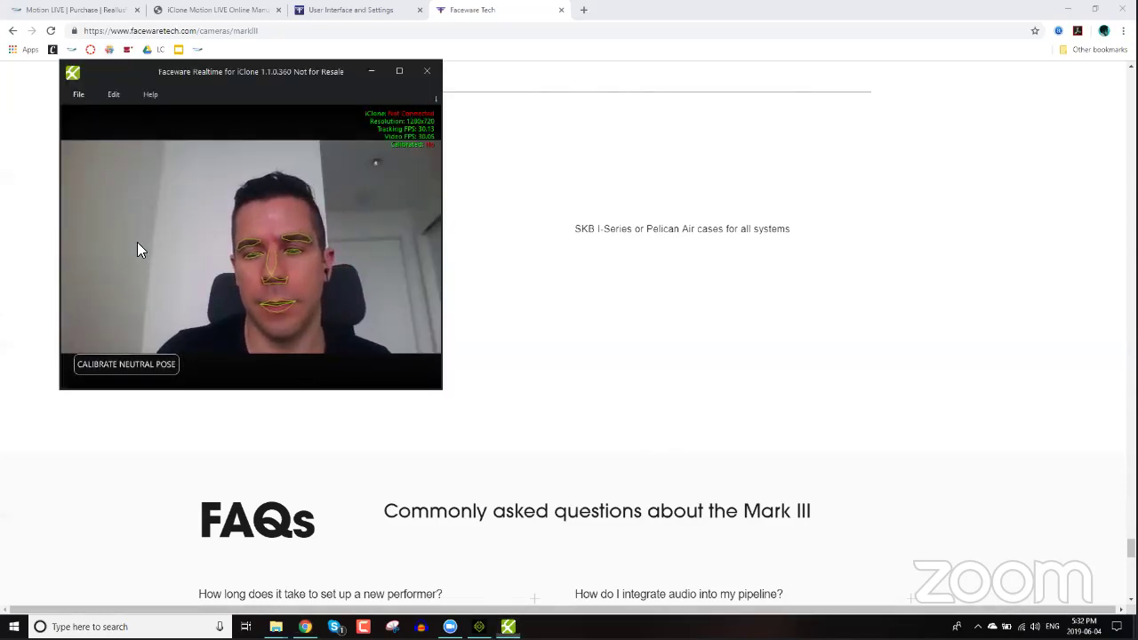
key("super+d")
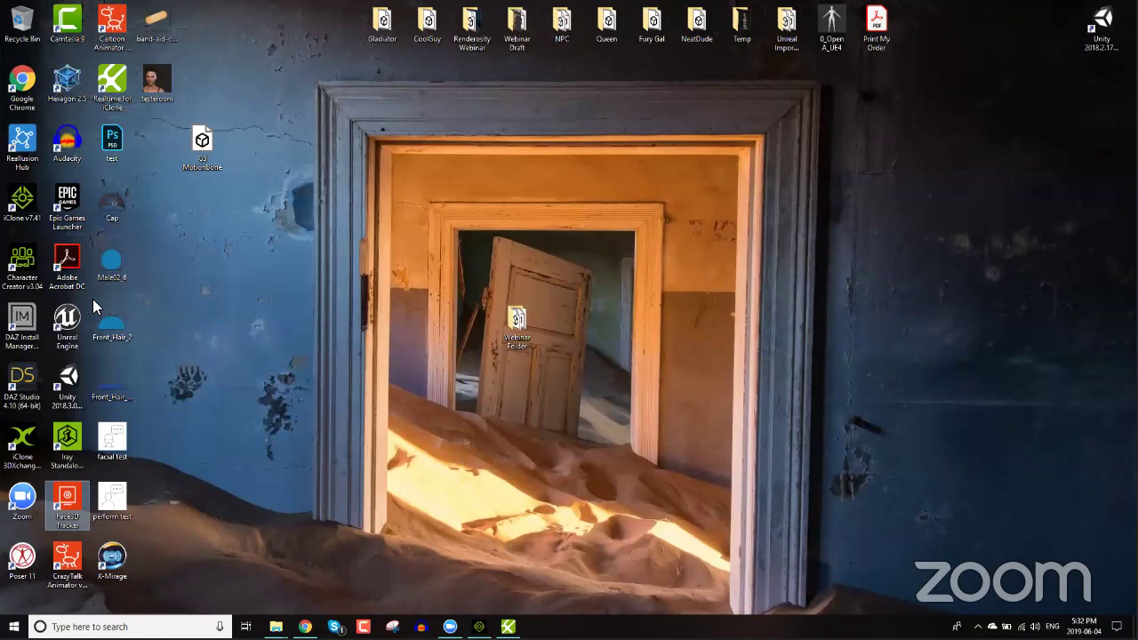
double_click(109, 558)
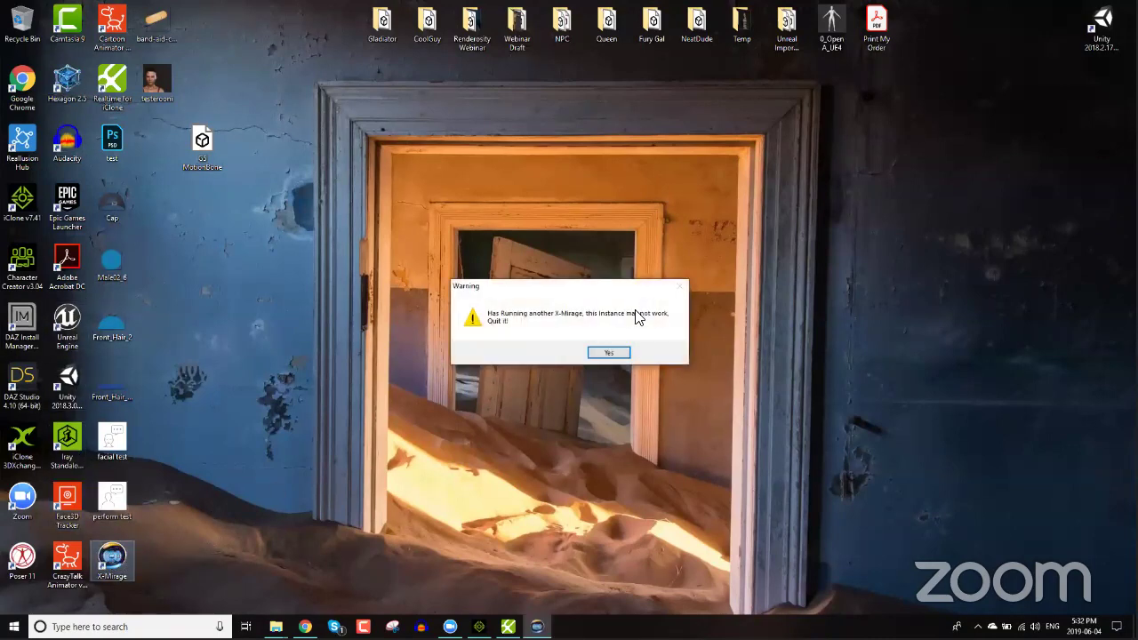
left_click(618, 352)
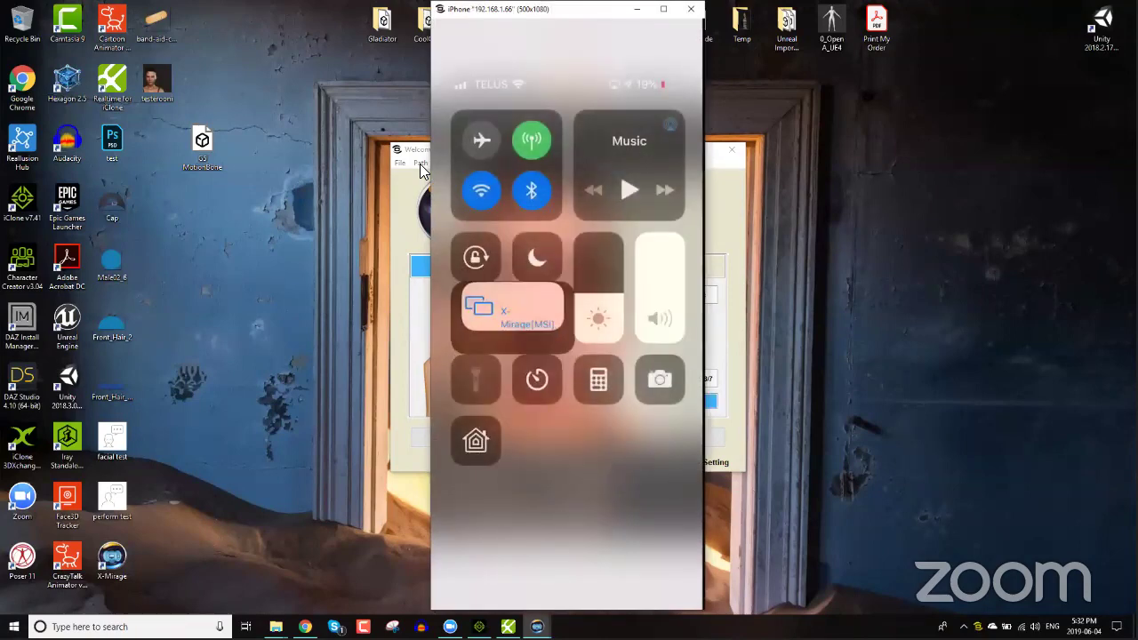
Step: Bring up Faceware Realtime and place its window beside the mirrored LIVE FACE app for comparison
mouse_move(485, 137)
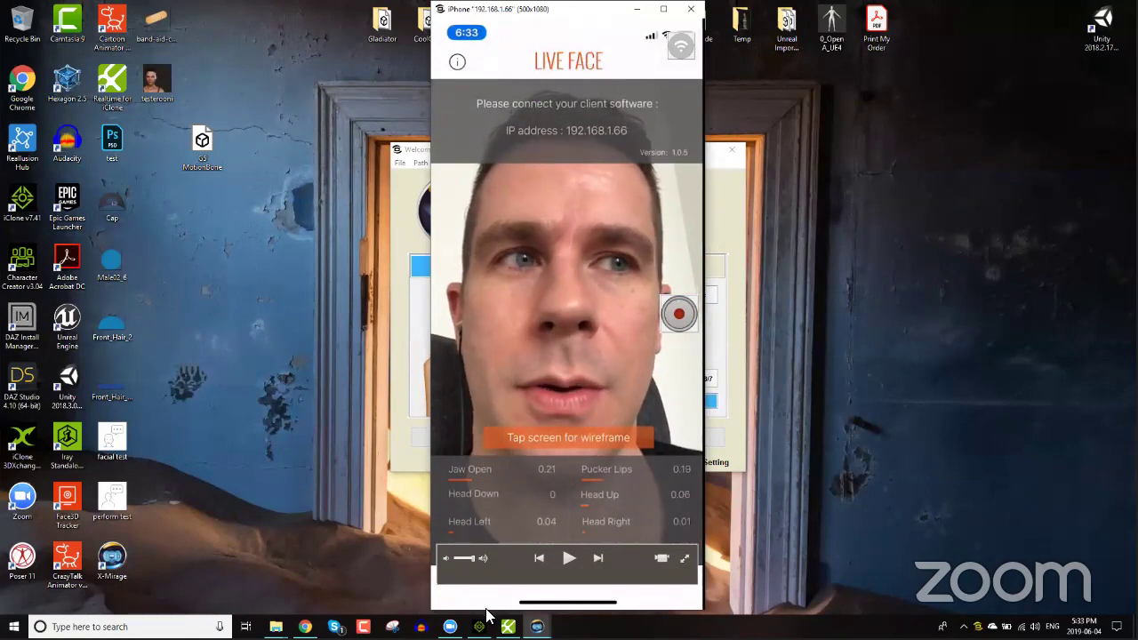
left_click(508, 626)
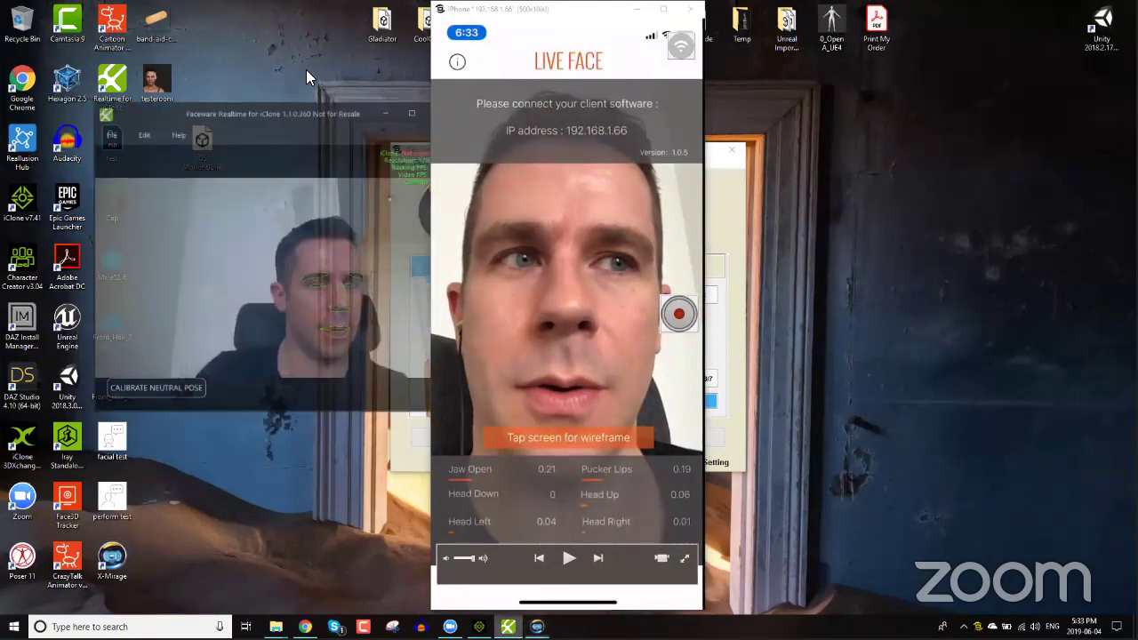
left_click_drag(307, 68, 258, 82)
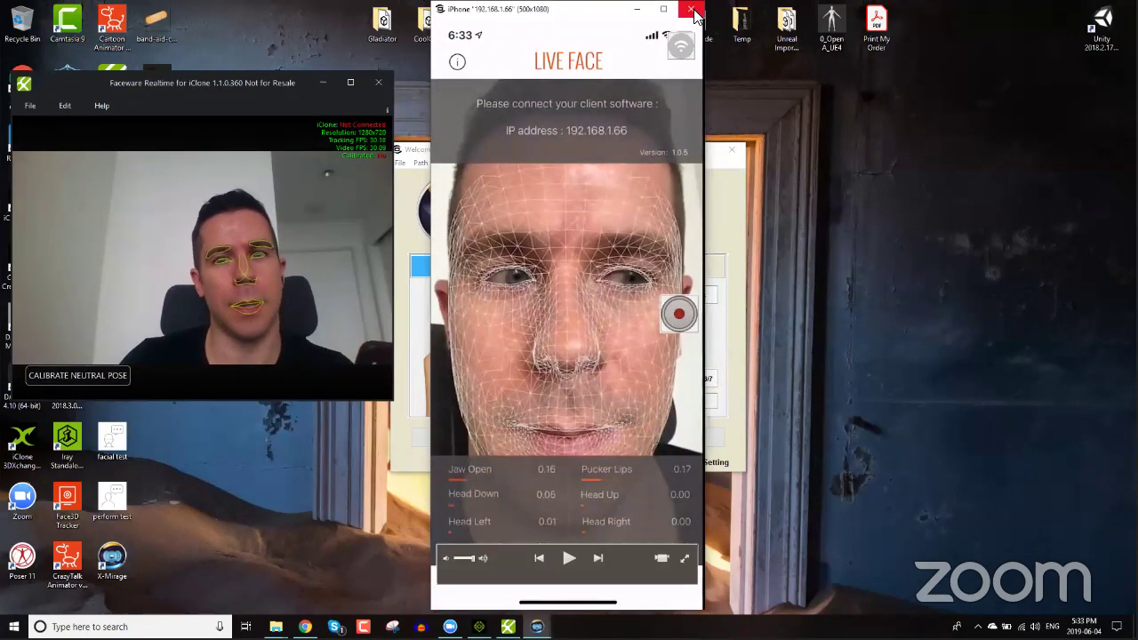
Step: Close the iPhone mirror window, X-Mirage and Faceware Realtime
left_click(691, 10)
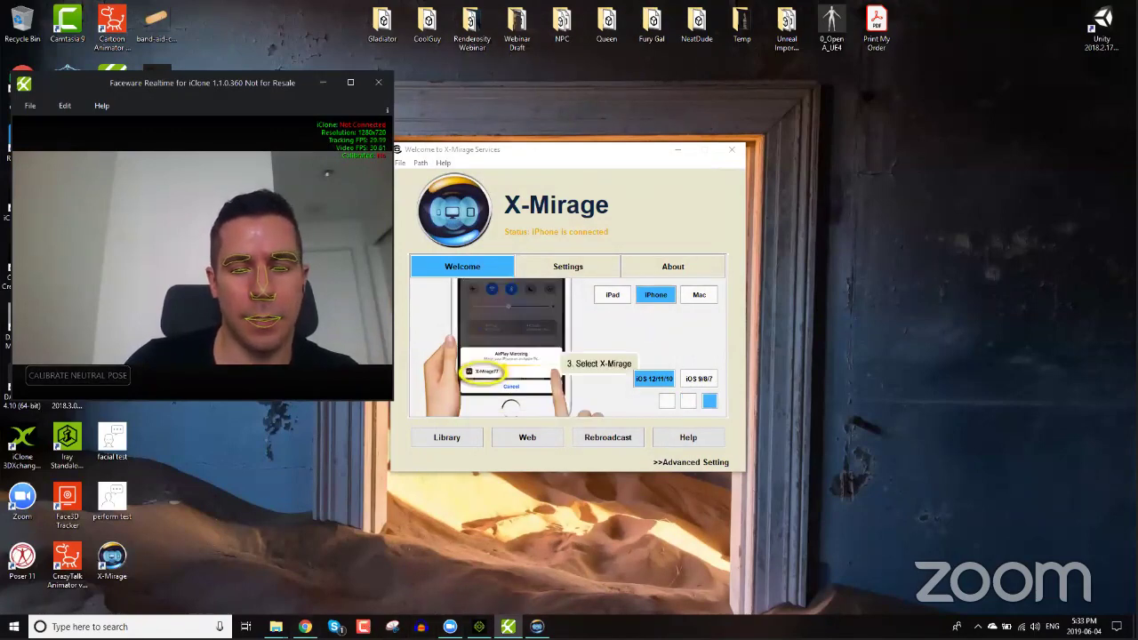
left_click(692, 164)
key("alt+F4")
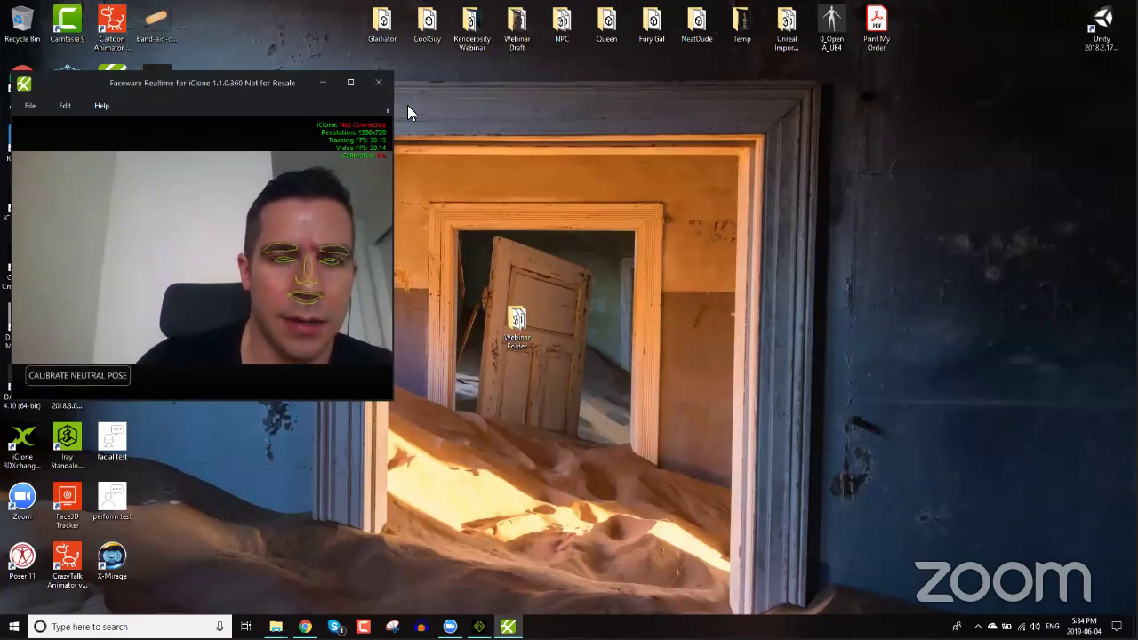
left_click(382, 86)
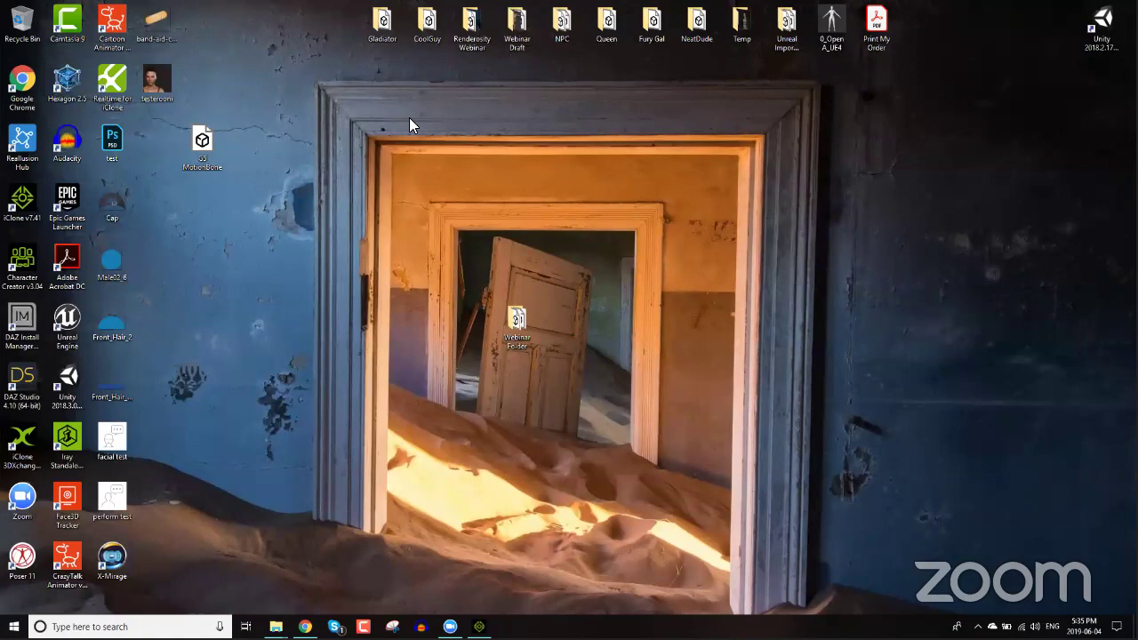
Step: Launch Face3D Tracker, move its window beside the door picture, and choose USB 2.0 Webcam Device as the camera in its settings
double_click(77, 507)
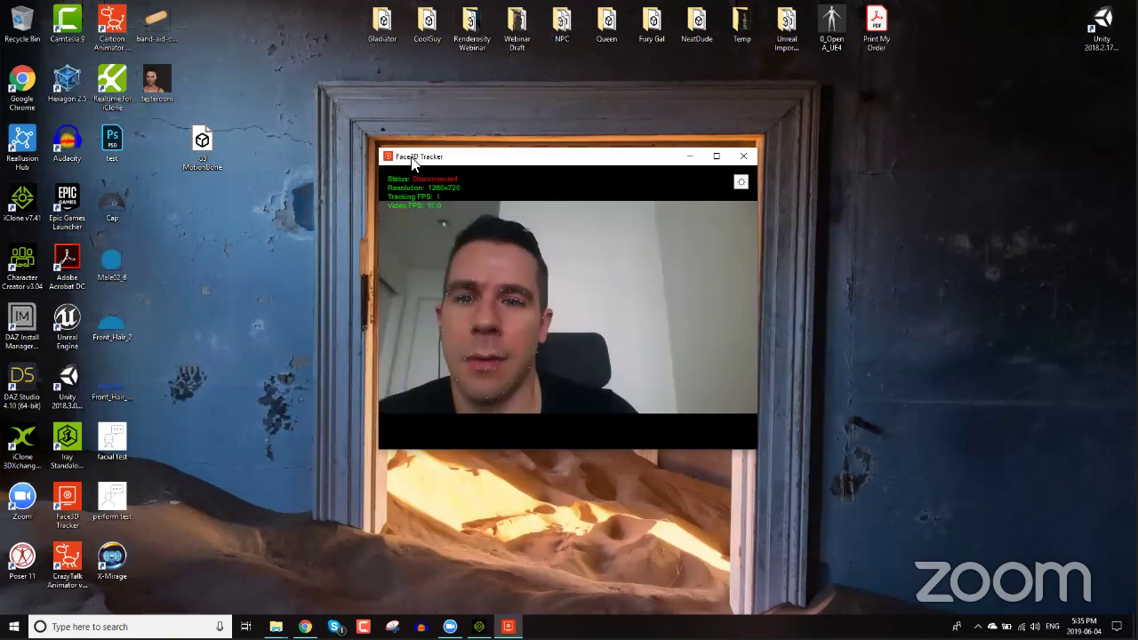
left_click_drag(413, 163, 76, 100)
left_click(402, 122)
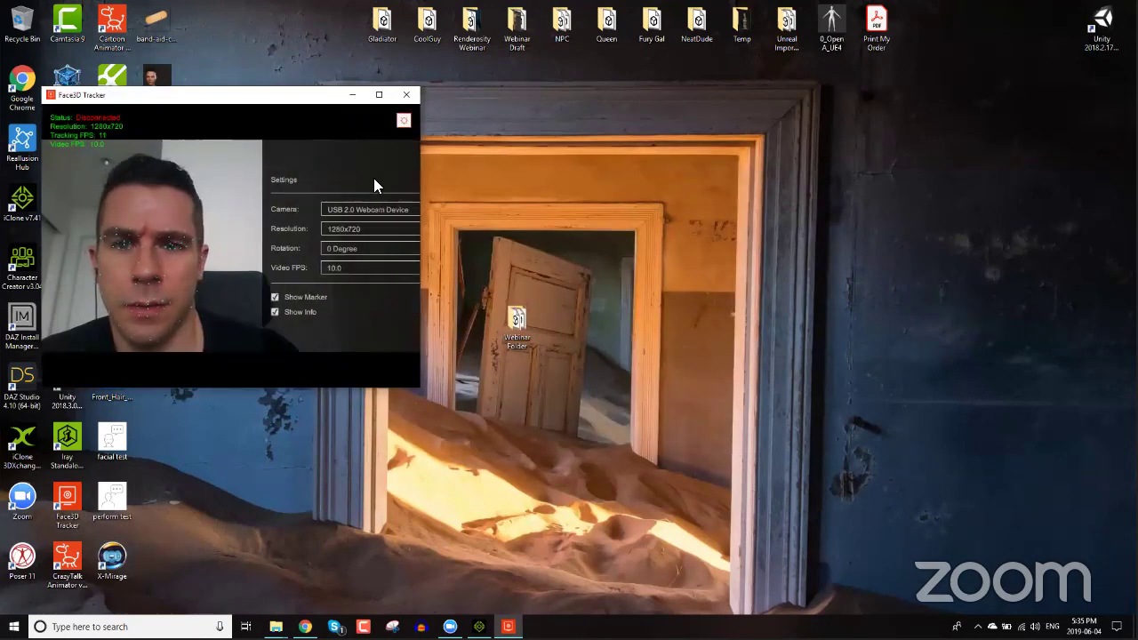
left_click(357, 212)
left_click(357, 220)
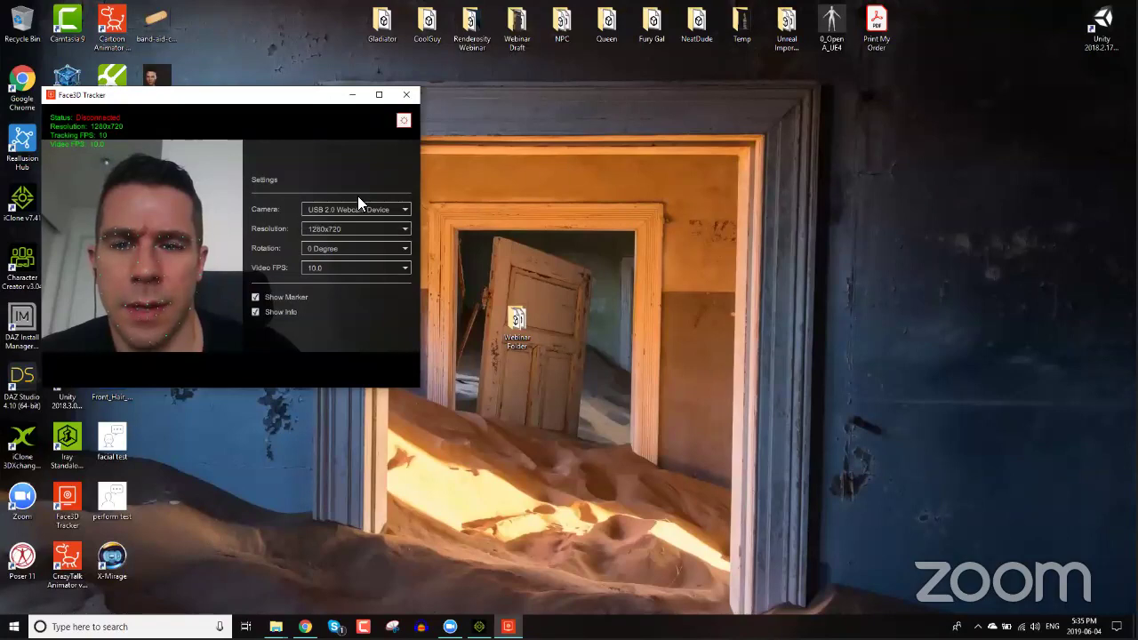
Step: Check the available cameras and set the Face3D Tracker resolution to 640x480
left_click(358, 208)
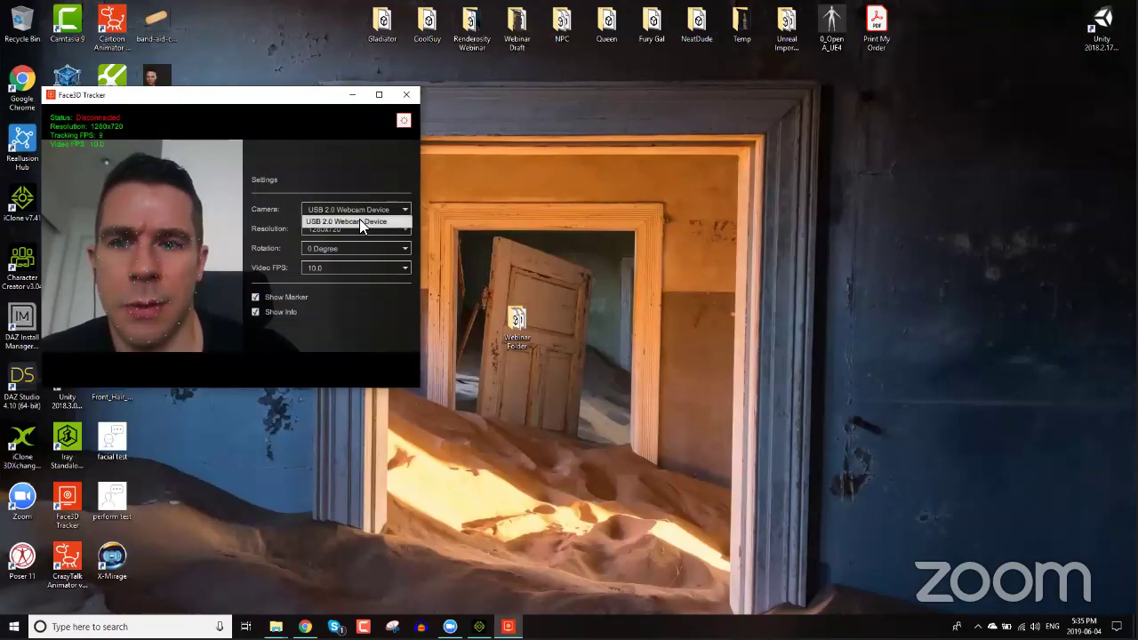
left_click(358, 187)
left_click(356, 230)
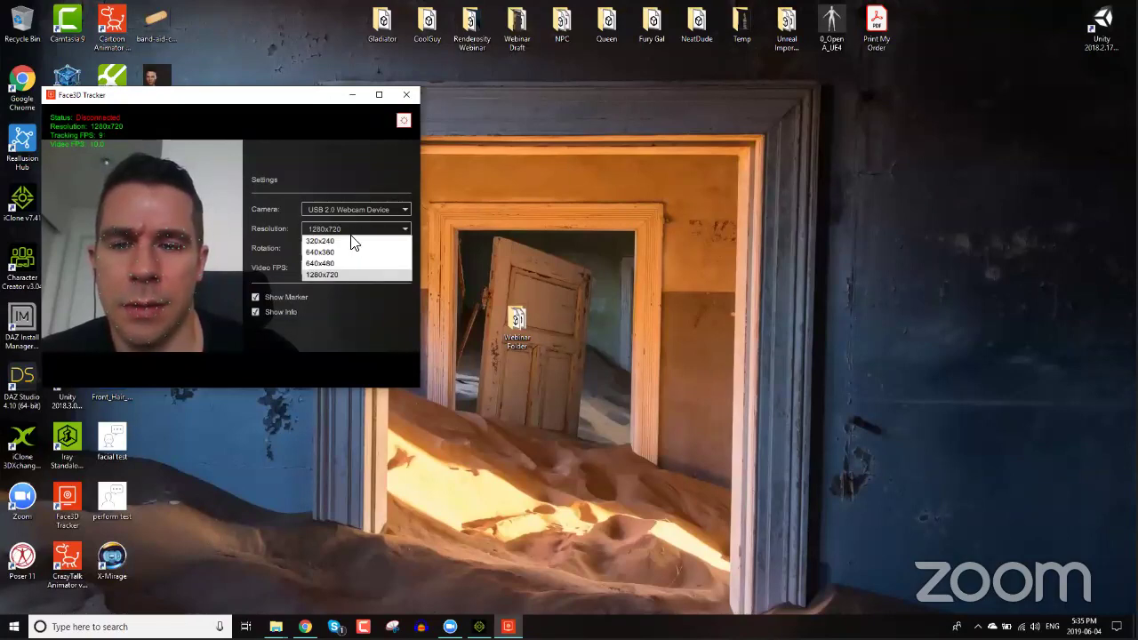
left_click(352, 264)
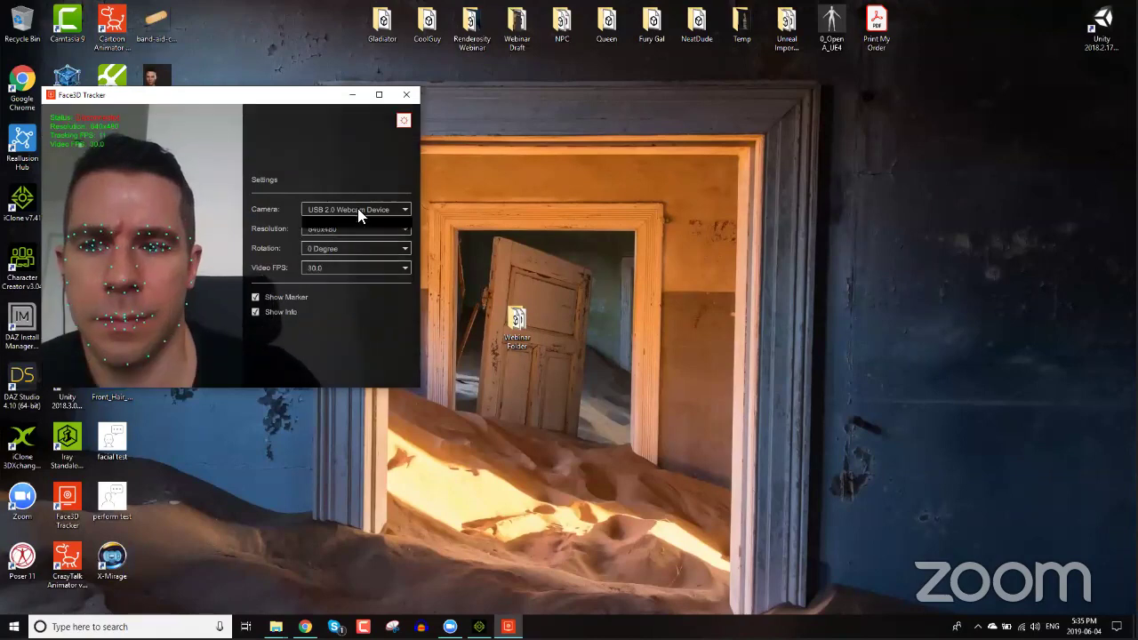
Step: Reselect USB 2.0 Webcam Device as the tracker's camera, then close Face3D Tracker
left_click(357, 206)
left_click(349, 187)
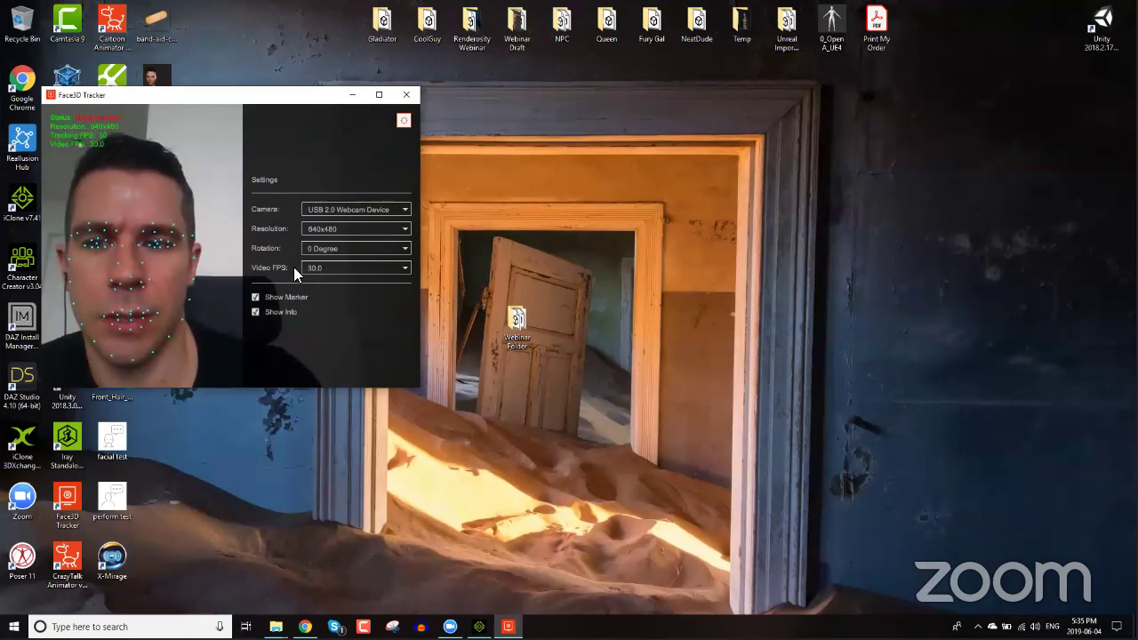
left_click(351, 212)
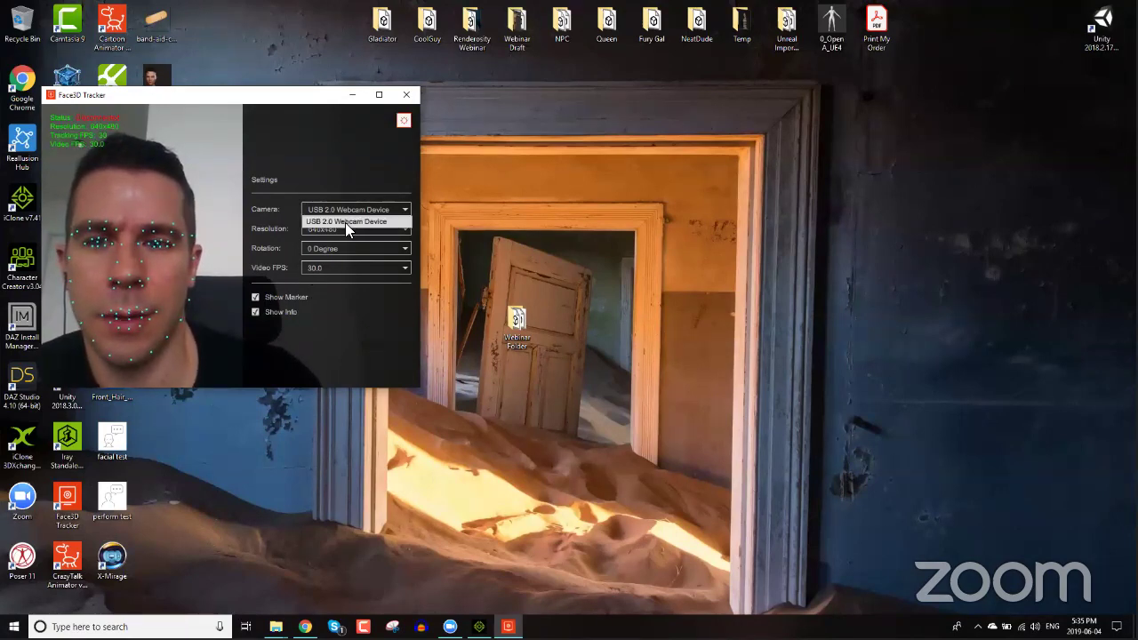
left_click(347, 220)
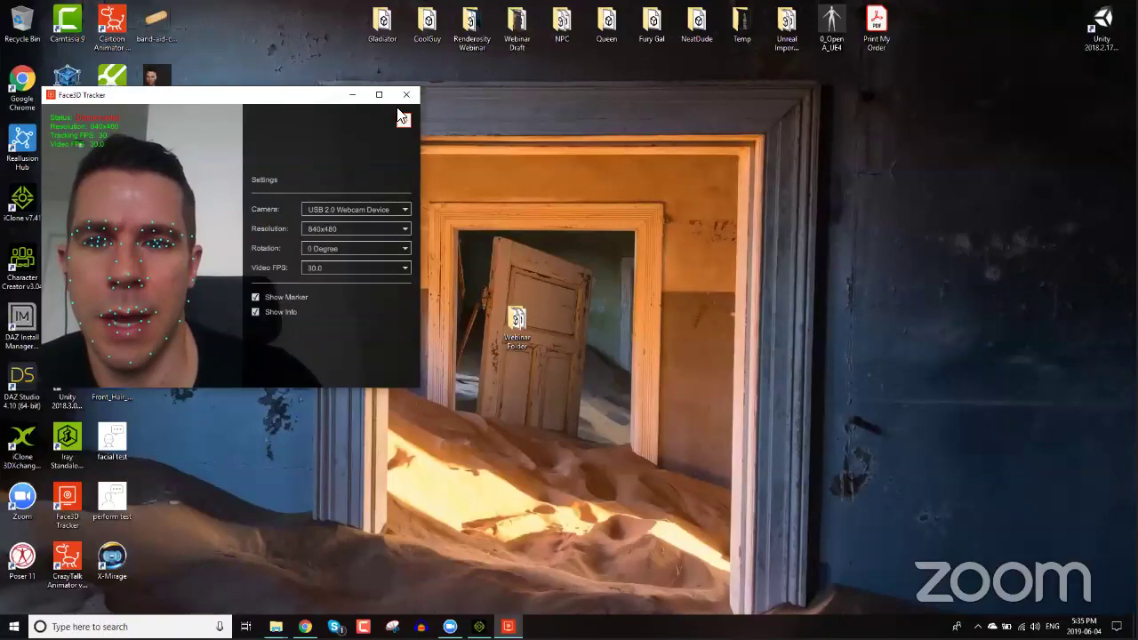
left_click(406, 94)
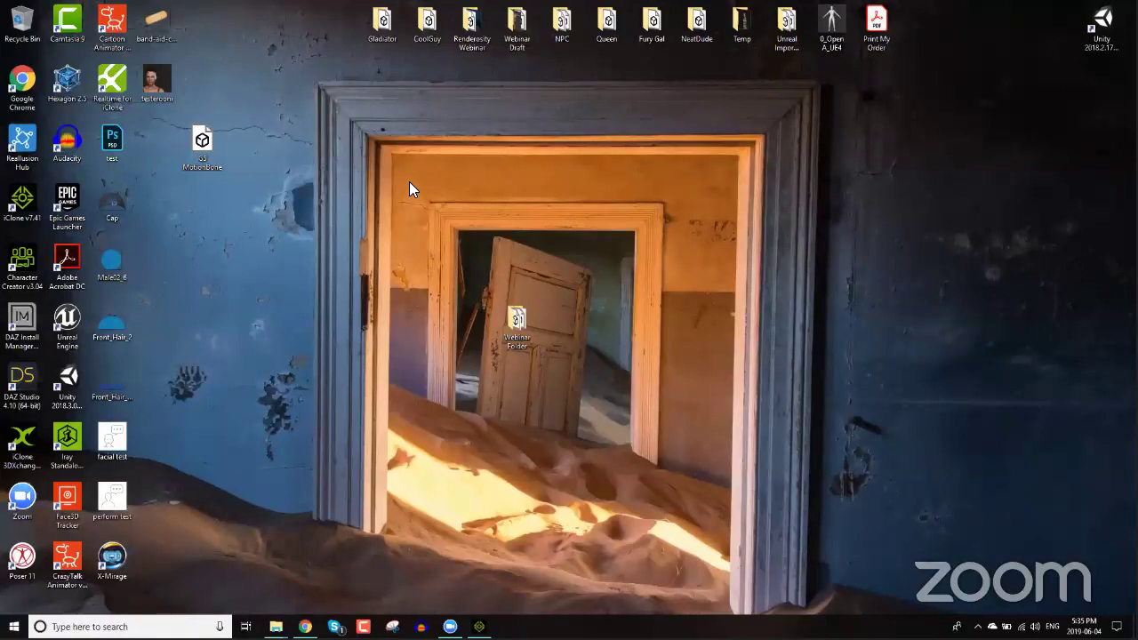
Step: Switch to Chrome and load the Reallusion forum at forum.reallusion.com in the Faceware tab
left_click(304, 626)
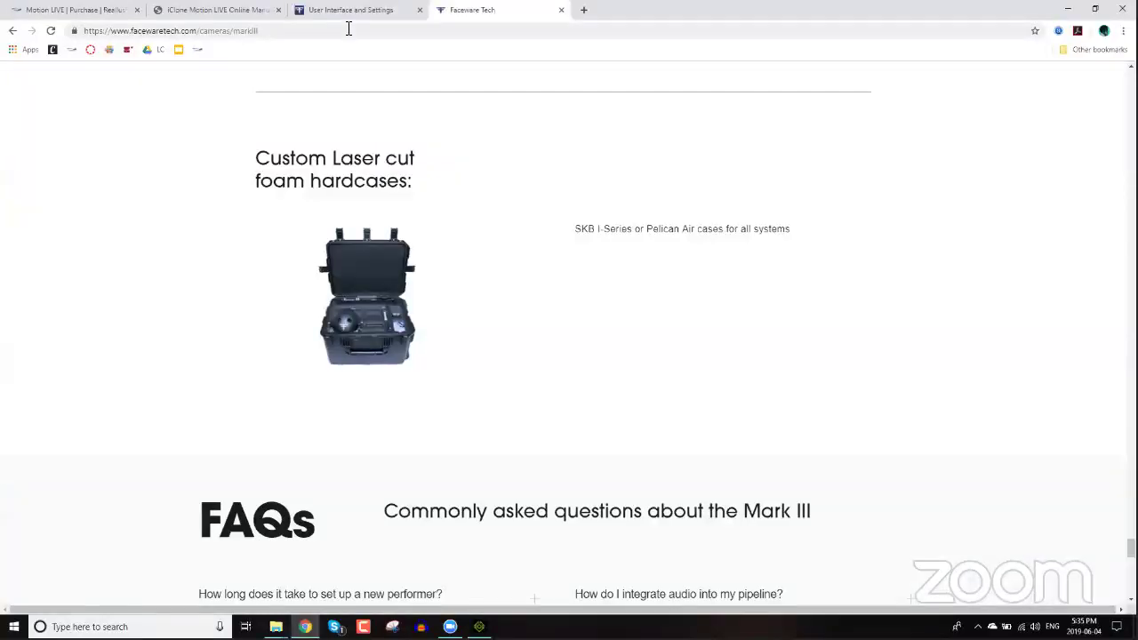
left_click(348, 30)
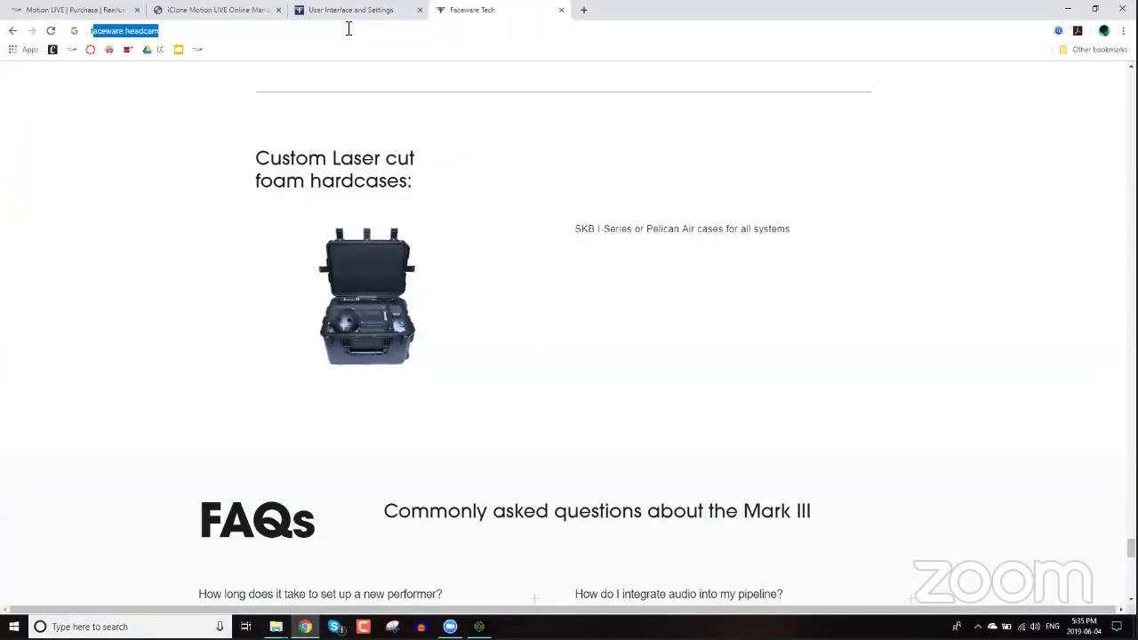
type("forum.reallusion.com/")
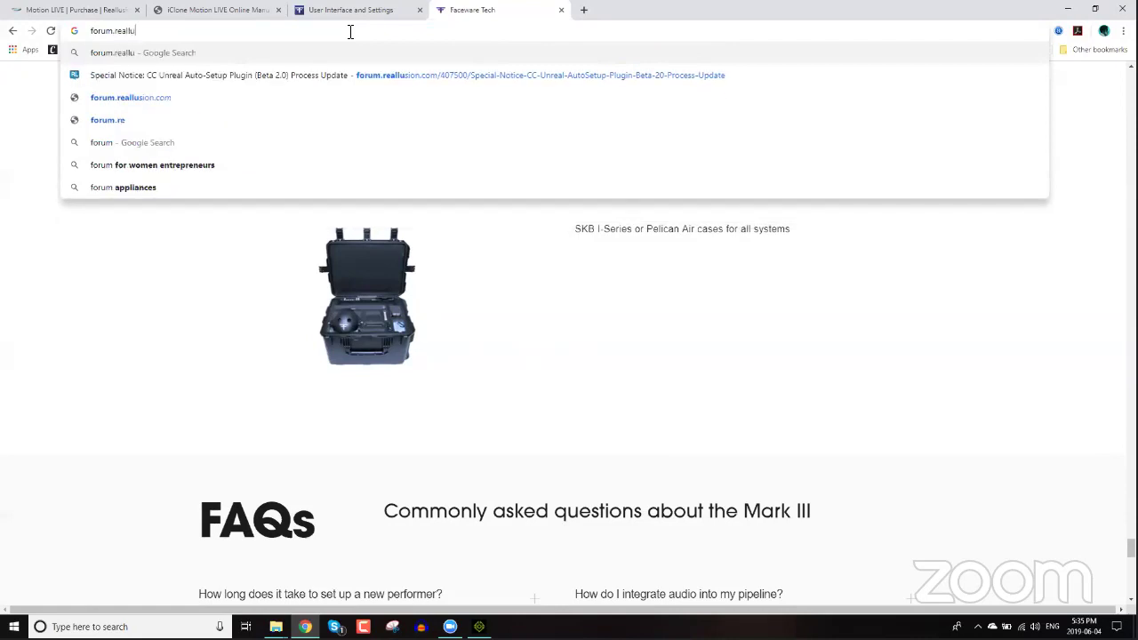
key("Return")
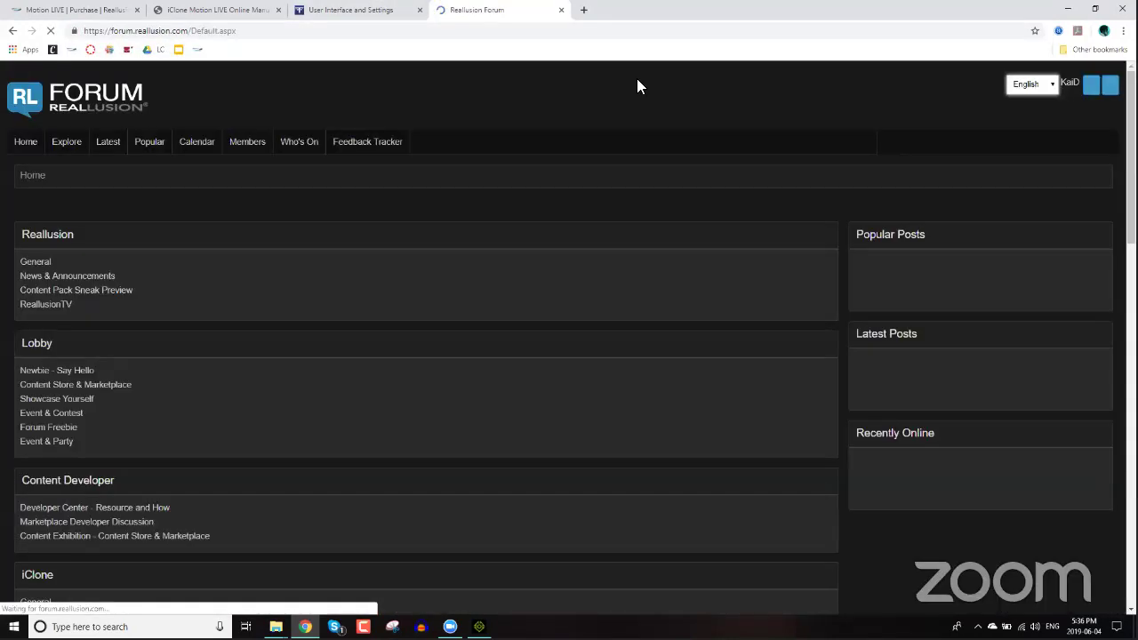
Step: Open the Wishful Features - Craft Your Dream Tool board in the forum's iClone section
scroll(354, 312, "down", 2)
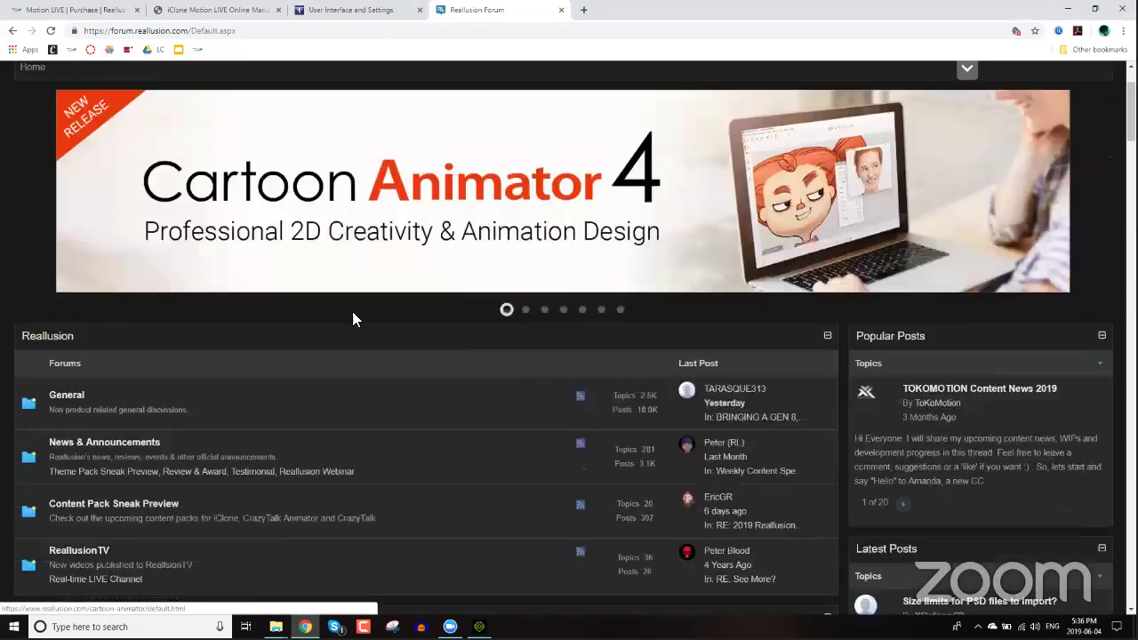
scroll(320, 311, "down", 2)
scroll(310, 320, "down", 7)
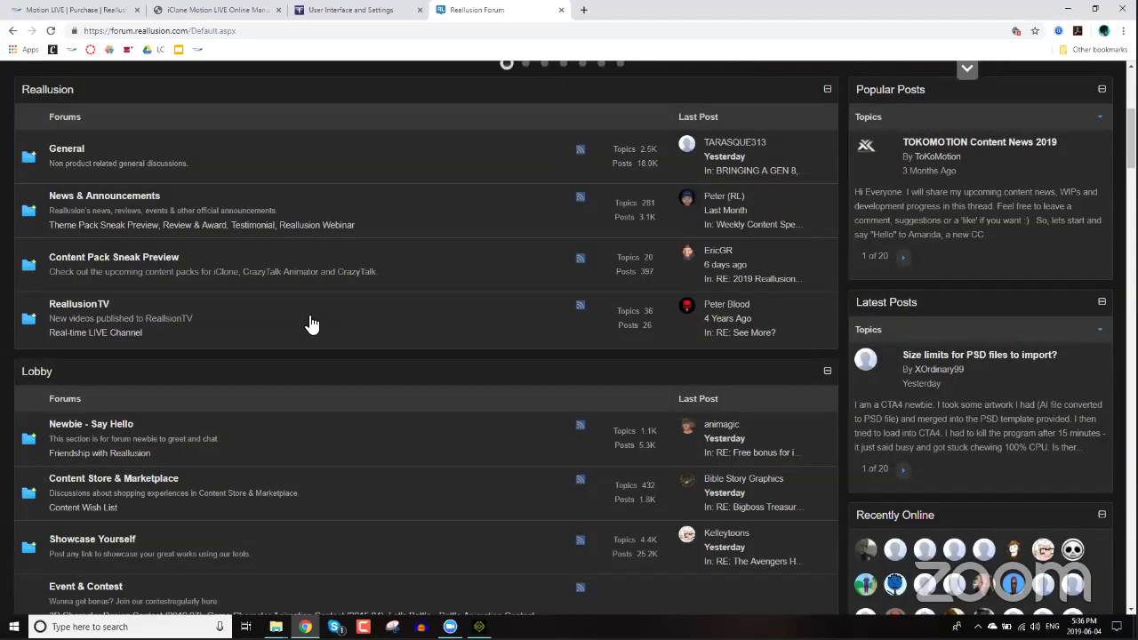
scroll(305, 320, "down", 12)
scroll(303, 322, "down", 2)
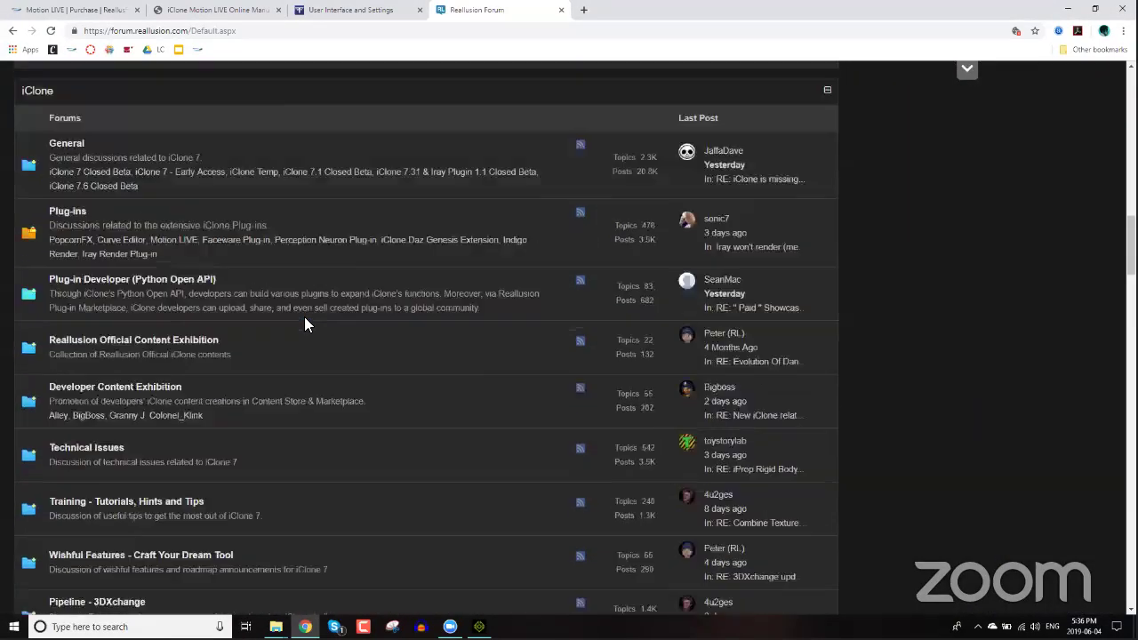
scroll(165, 323, "down", 3)
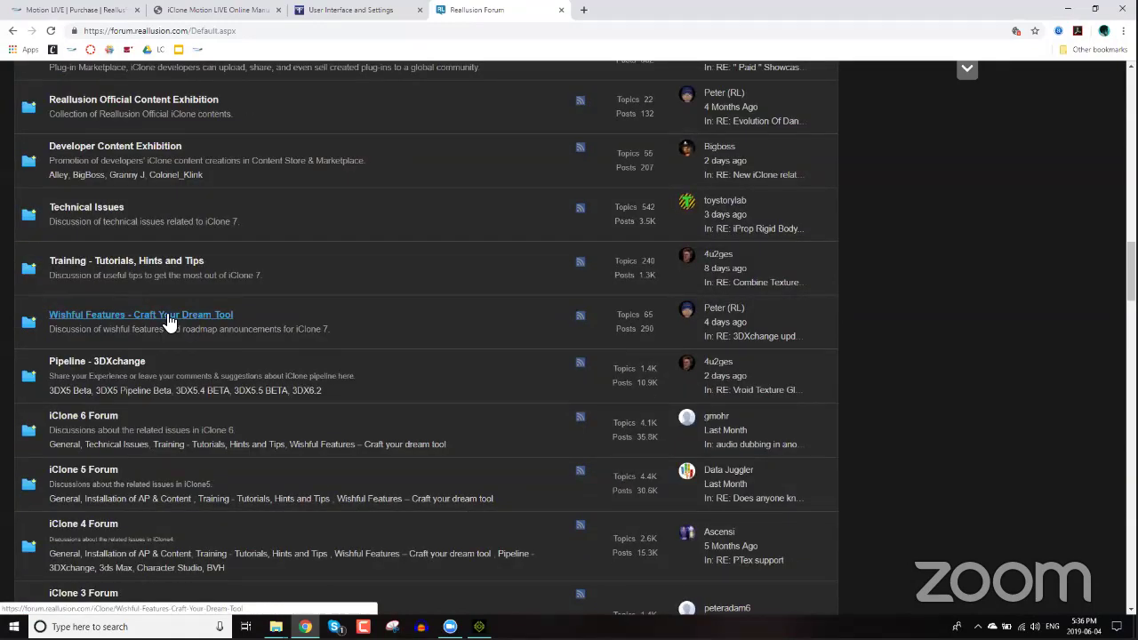
left_click(167, 316)
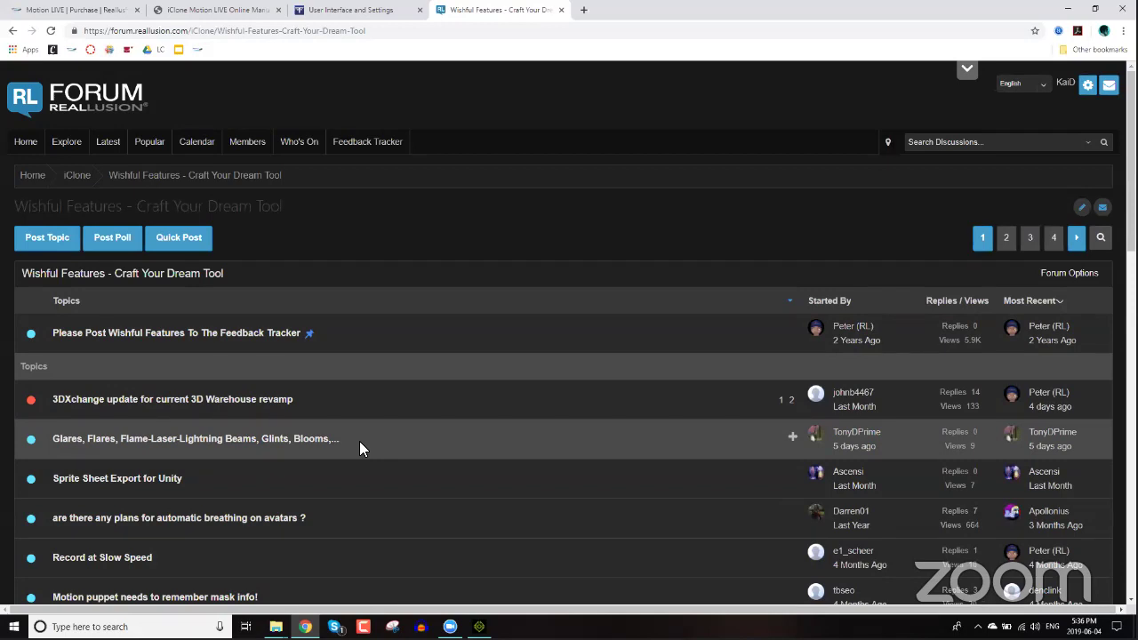
left_click(386, 30)
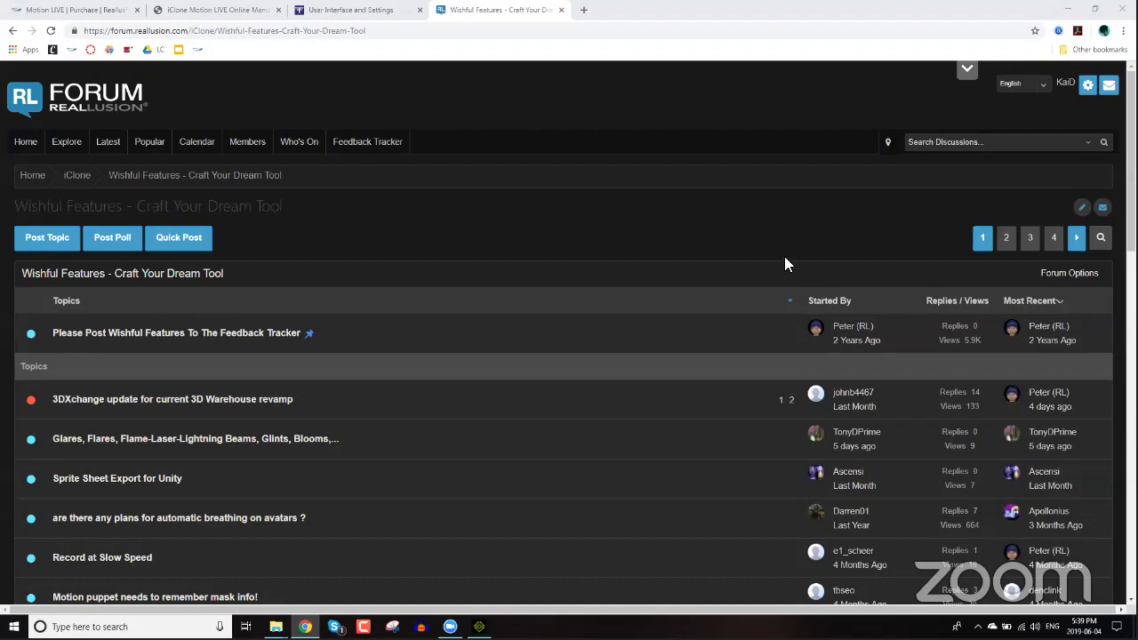
Step: Search Google for "xsens gloves" in a new tab and open the Xsens Edition page from Manus VR
left_click(583, 13)
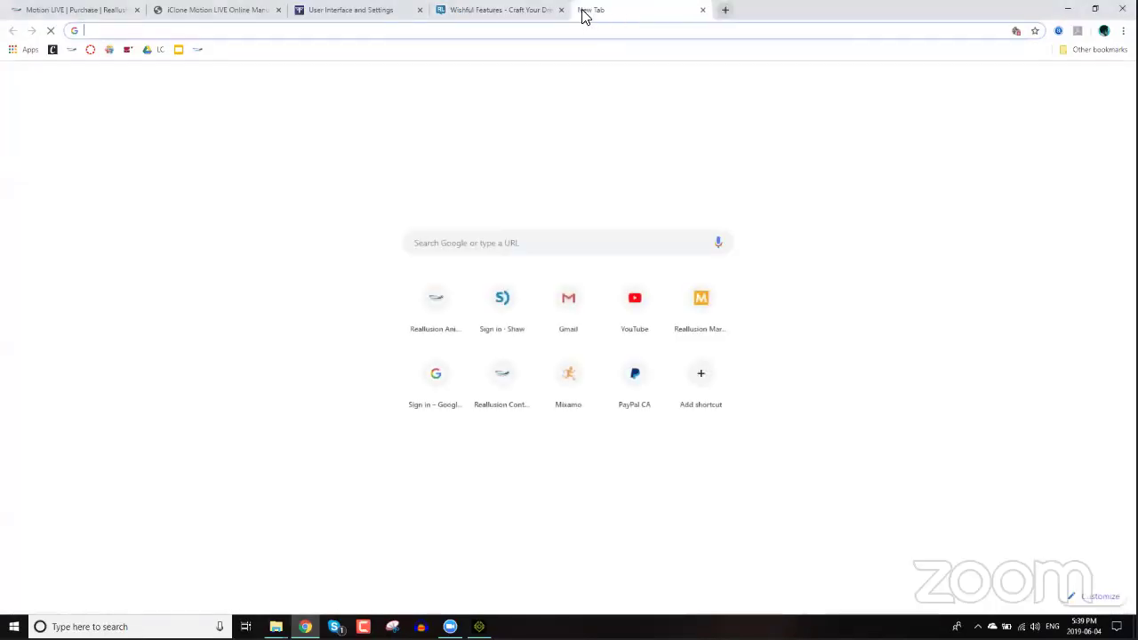
type("xsens gloves")
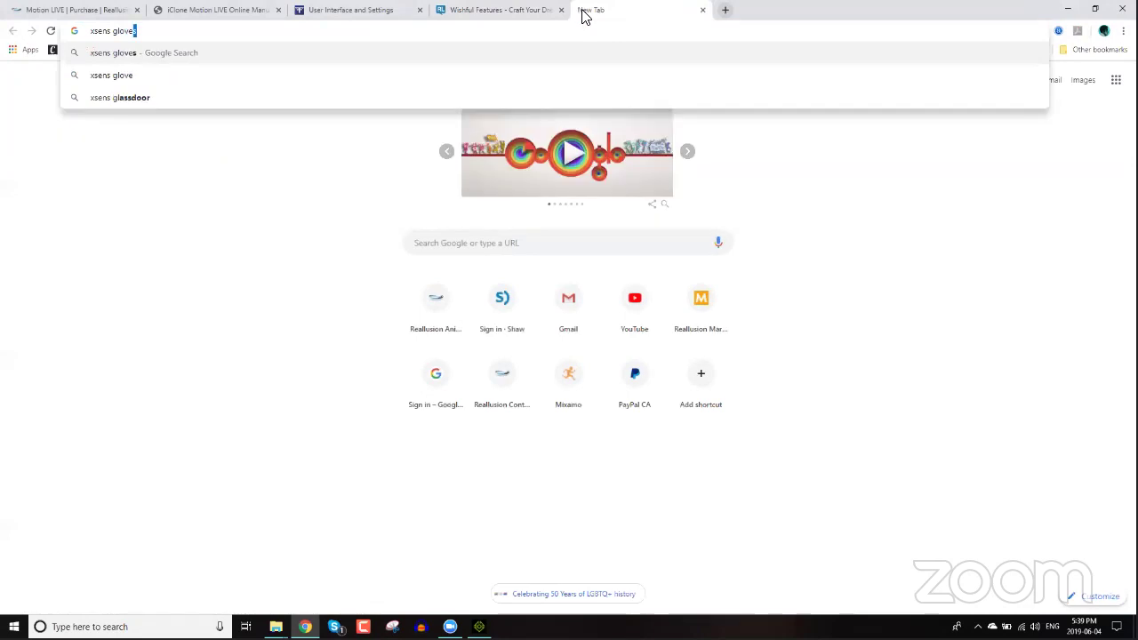
key("Return")
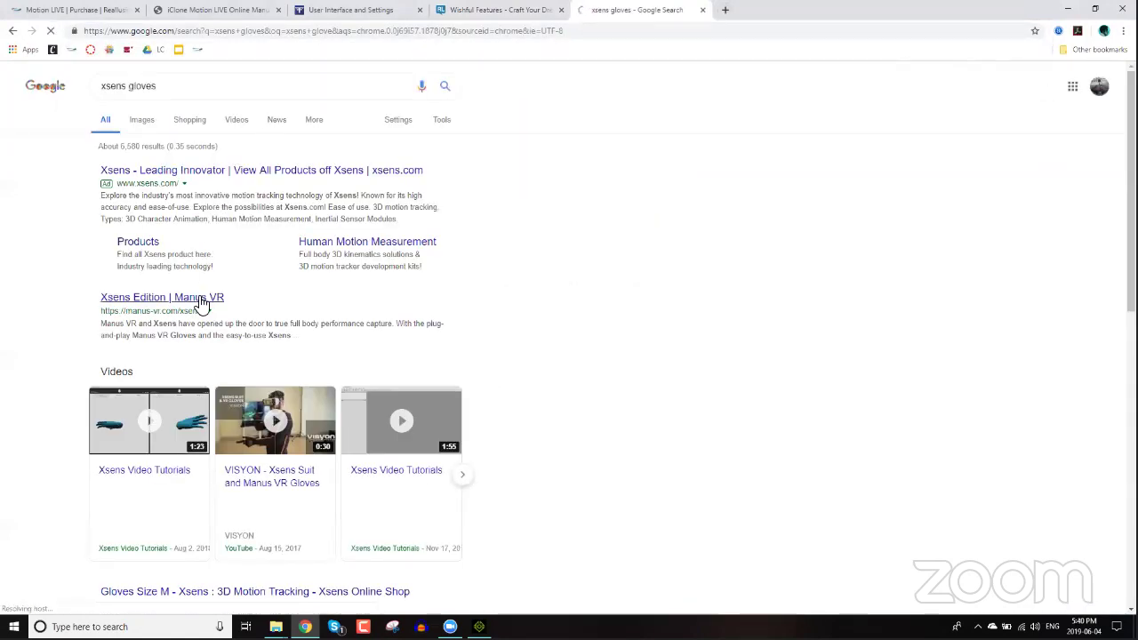
left_click(197, 303)
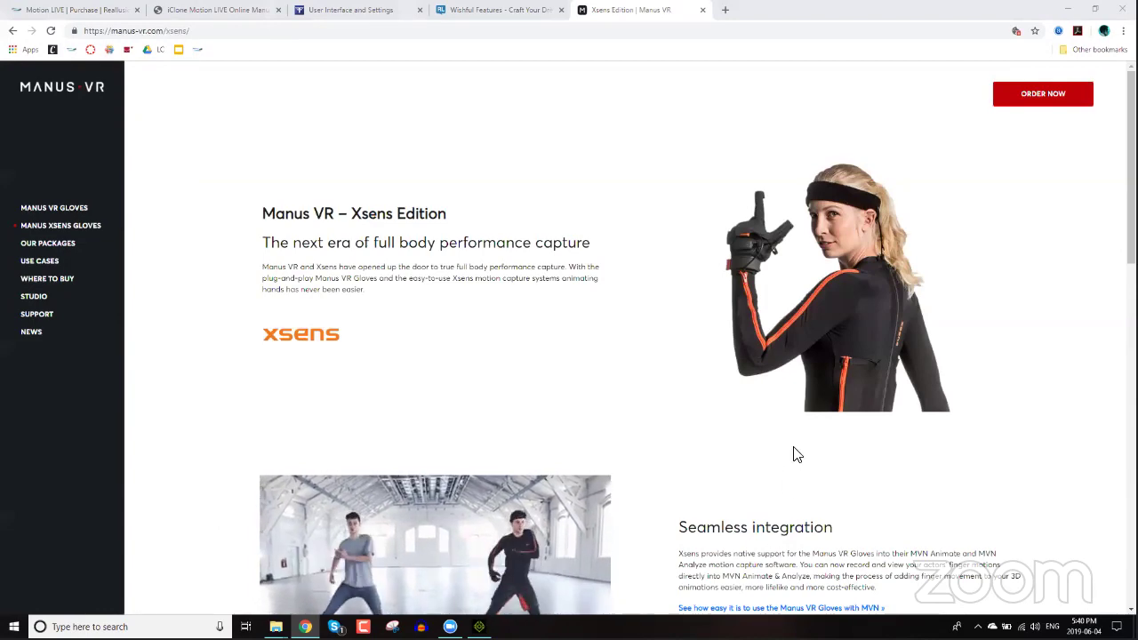
Step: Look through the Manus VR – Xsens Edition page, including its list of included hardware, software and support
scroll(794, 453, "down", 3)
scroll(796, 454, "down", 4)
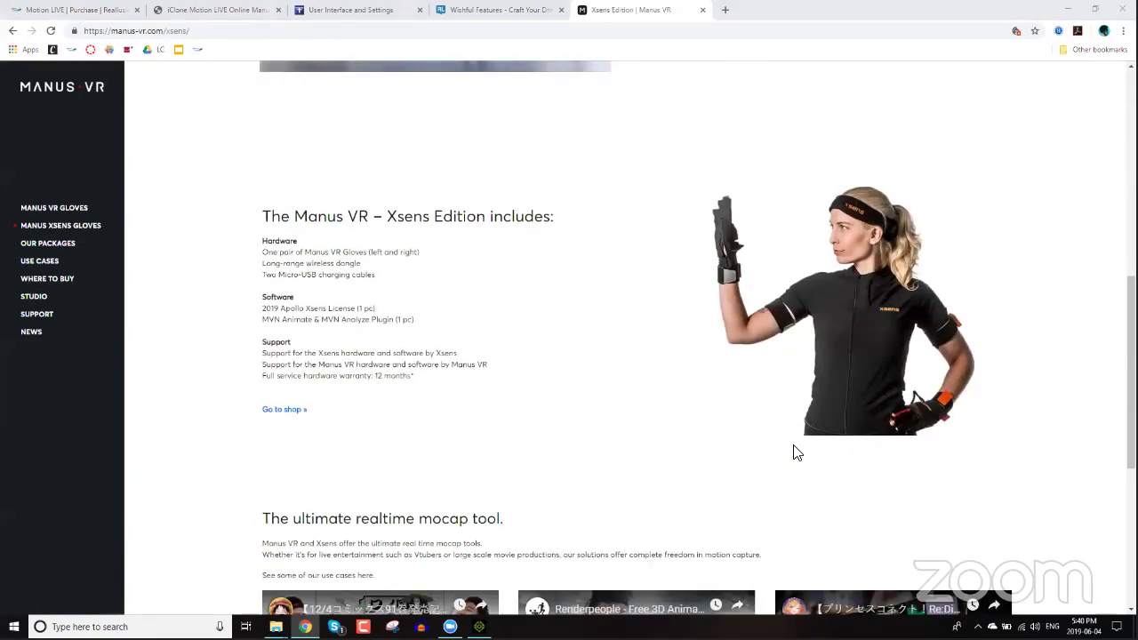
scroll(795, 449, "down", 4)
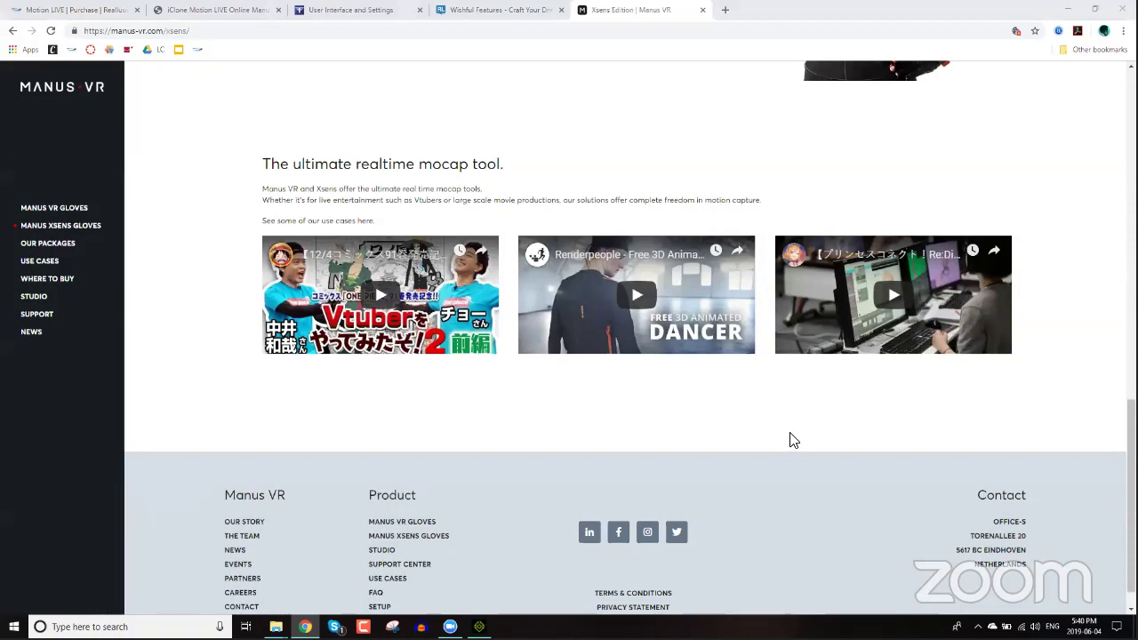
scroll(791, 436, "up", 4)
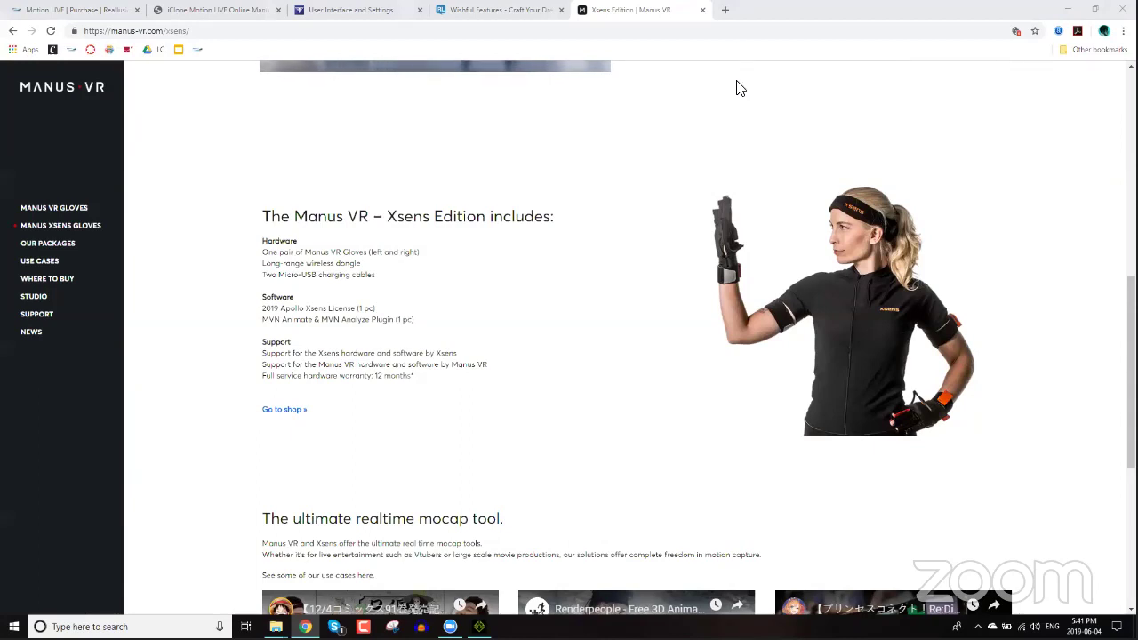
Step: Search Google for "perception neuron" in a new tab and open the Perception Neuron by Noitom website
left_click(724, 10)
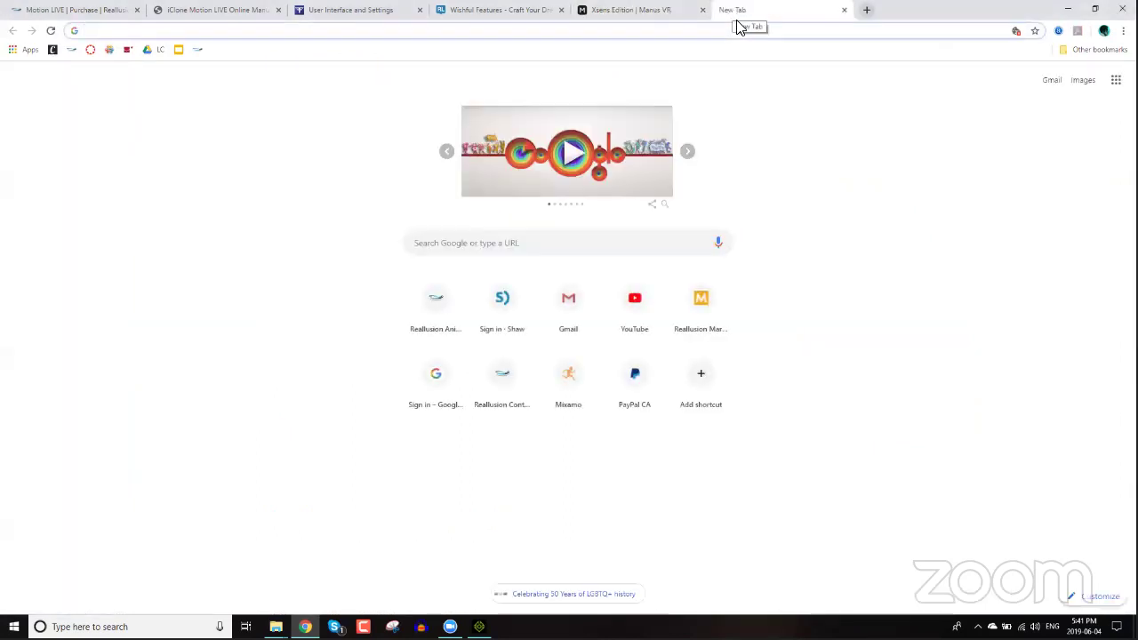
type("perception neuron")
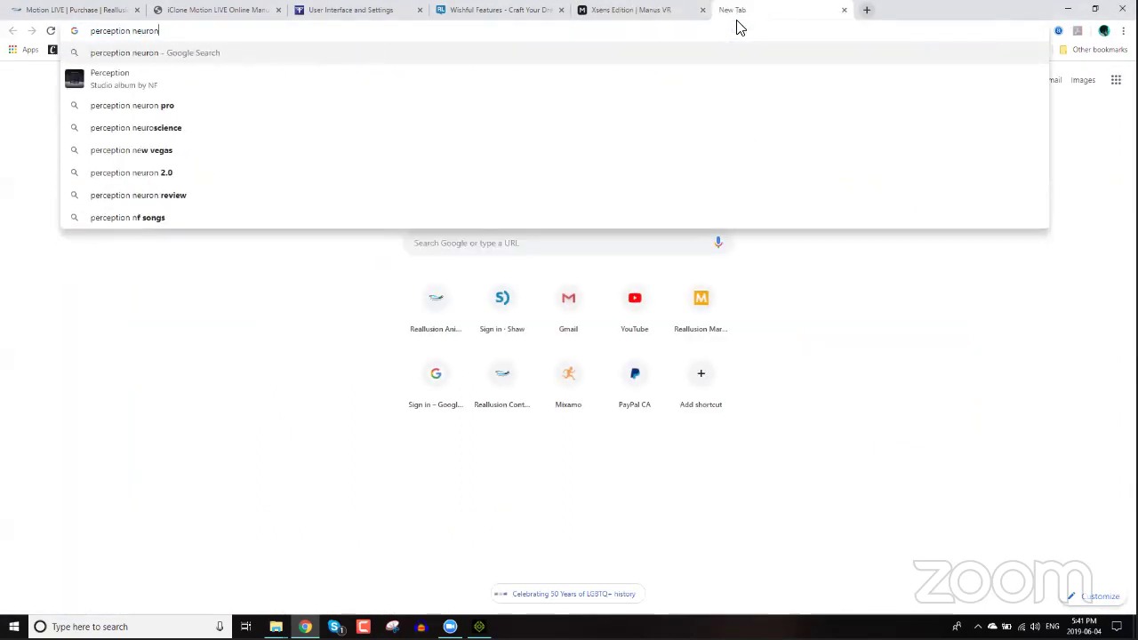
key("Return")
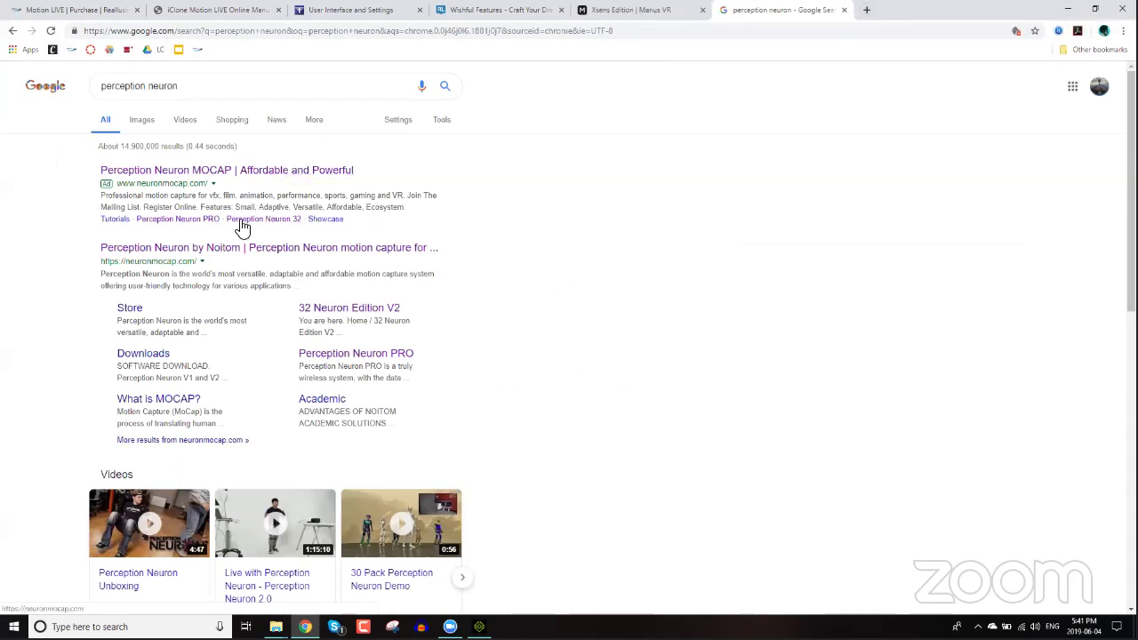
left_click(229, 252)
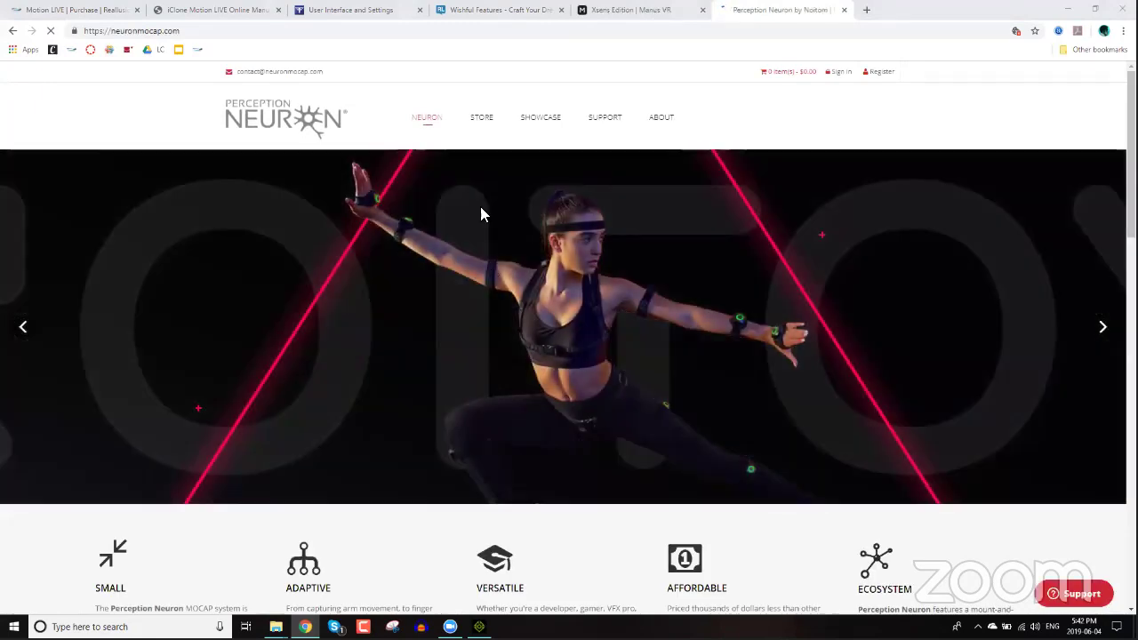
Step: Go to the Perception Neuron V2 products in the site's store and open the 32 Neuron Edition V2 product page
mouse_move(482, 116)
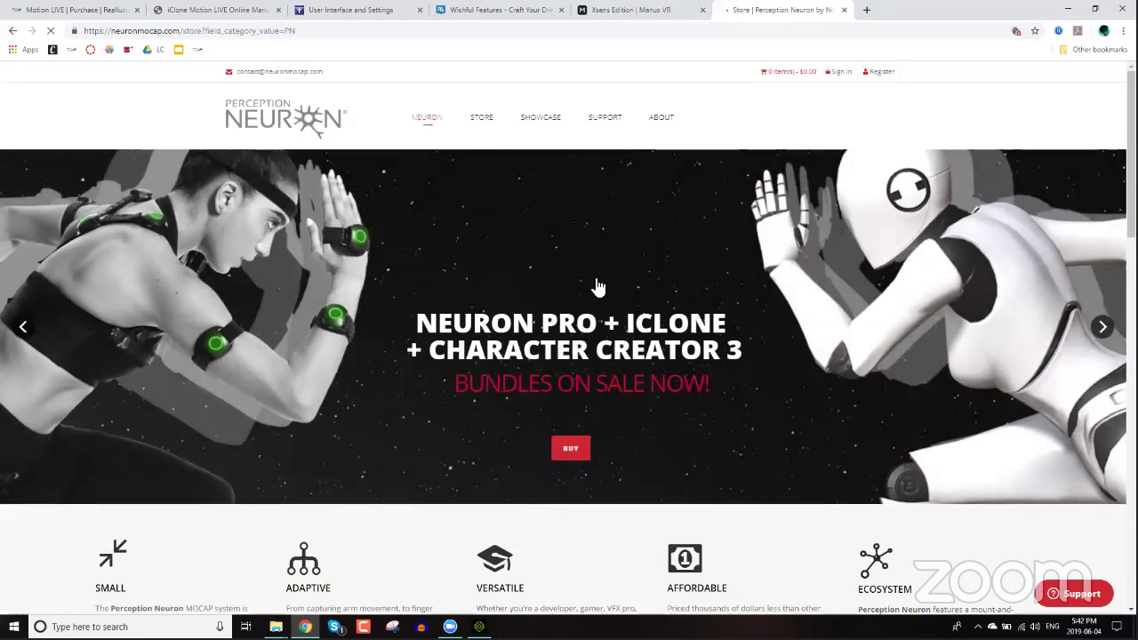
scroll(593, 284, "down", 3)
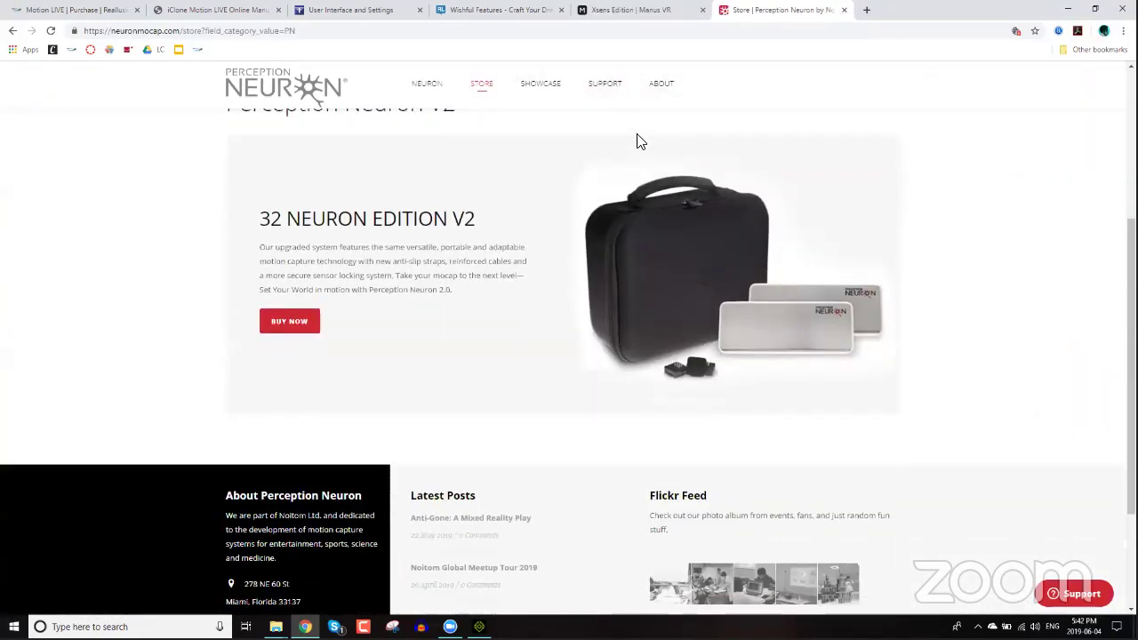
left_click(289, 320)
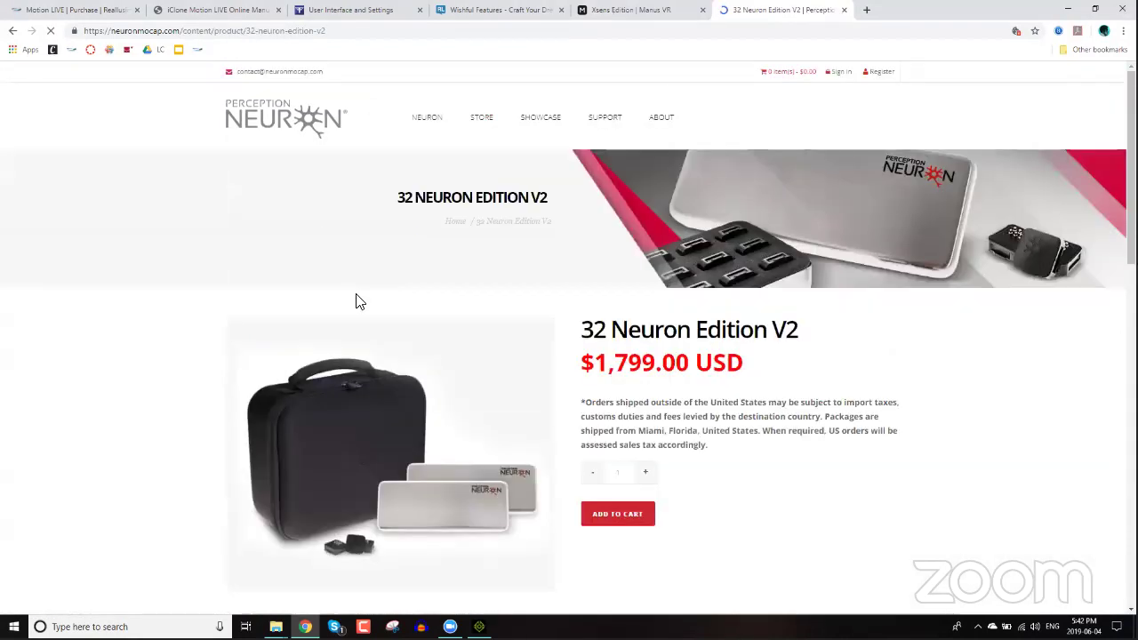
Step: Review the 32 Neuron Edition V2 box contents and related products, then return to its price and highlight it
scroll(474, 286, "down", 4)
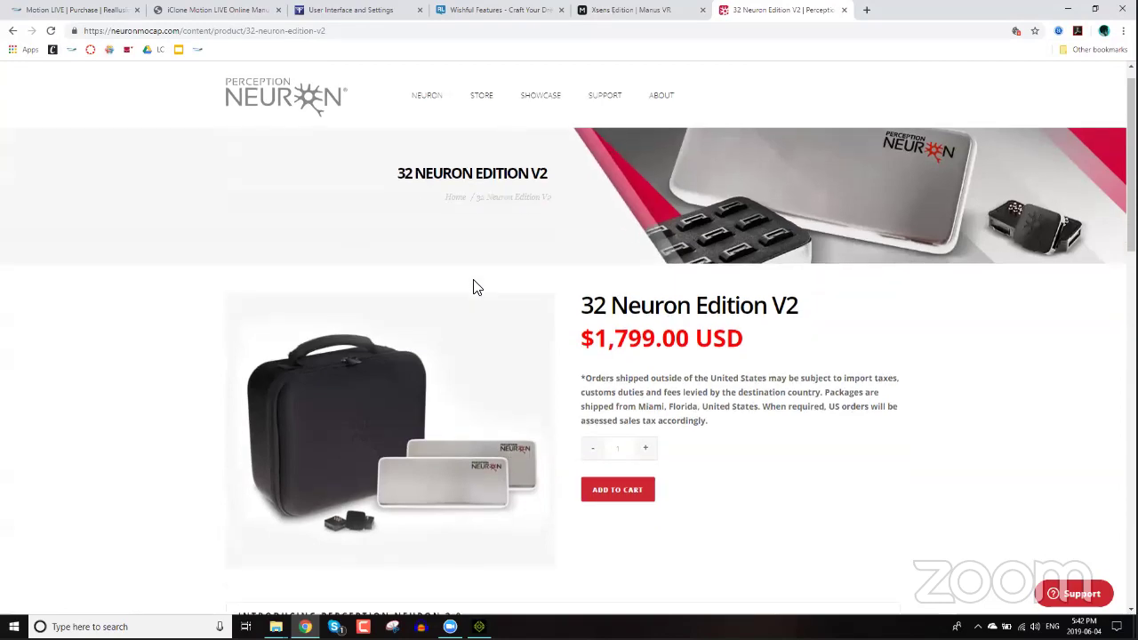
scroll(476, 286, "down", 4)
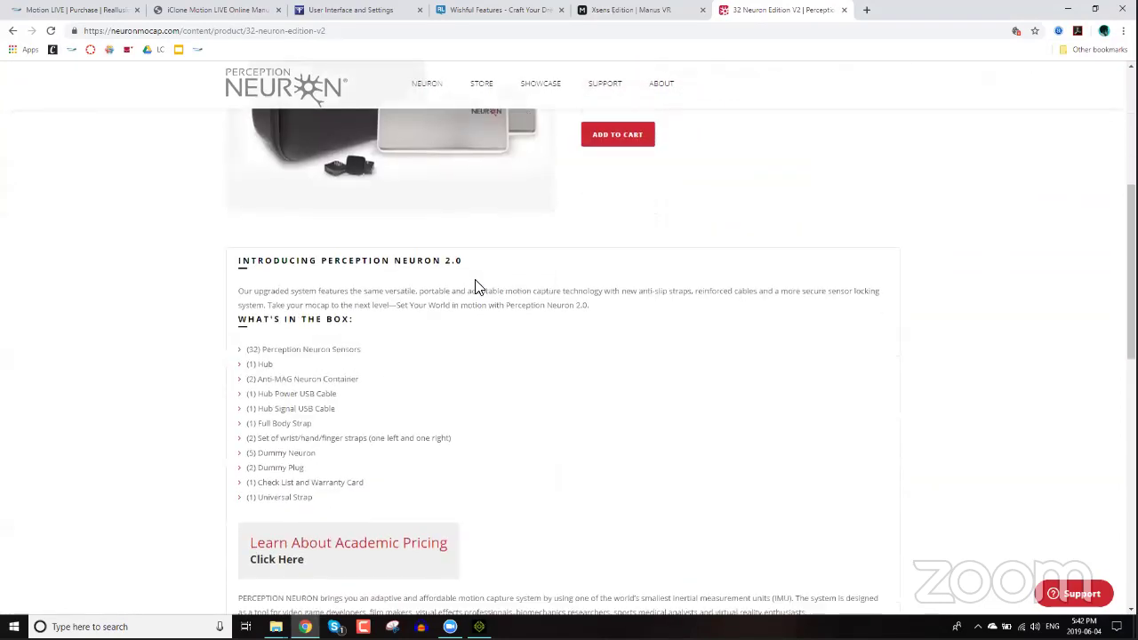
scroll(478, 286, "down", 3)
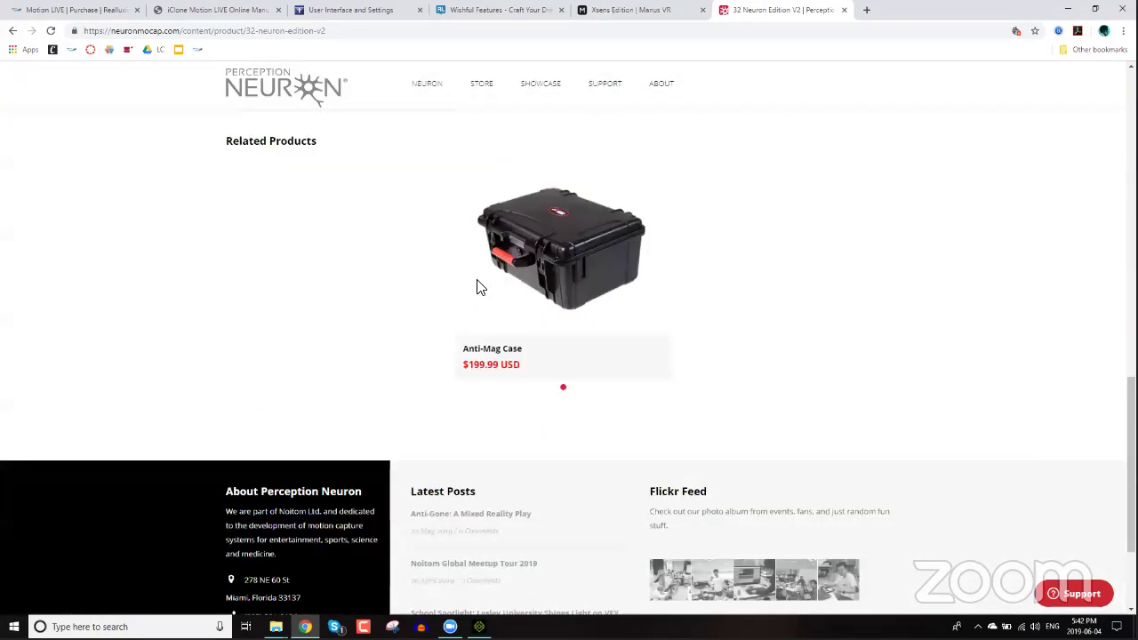
scroll(609, 261, "up", 12)
left_click_drag(603, 245, 687, 258)
left_click(681, 315)
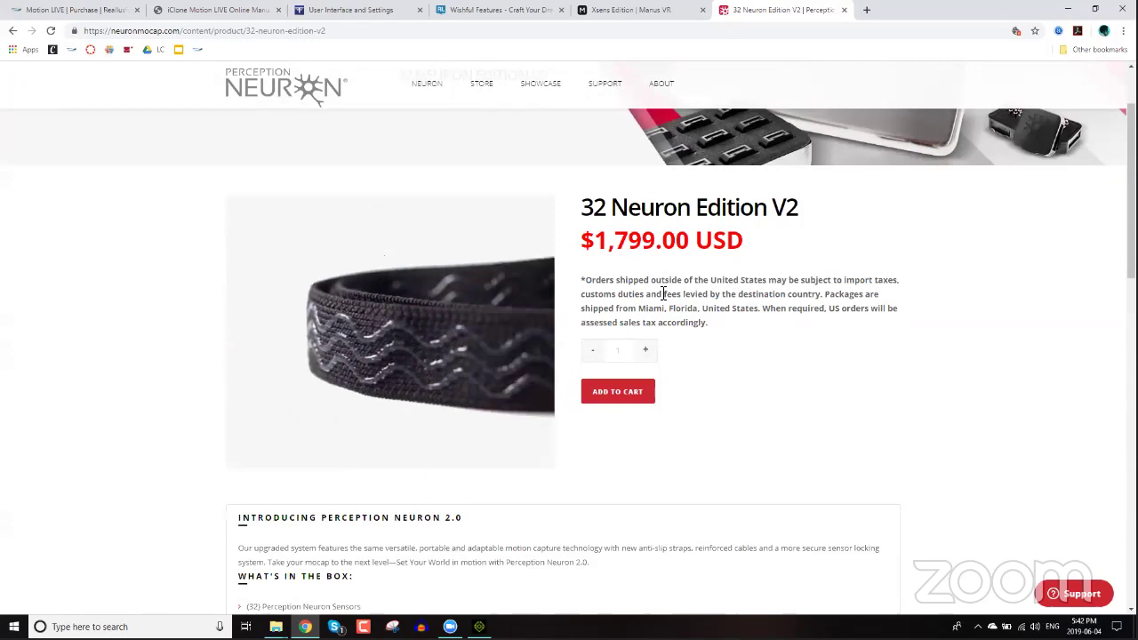
Step: Open the Perception Neuron Pro products in the site's store and look through the product description
scroll(663, 293, "up", 2)
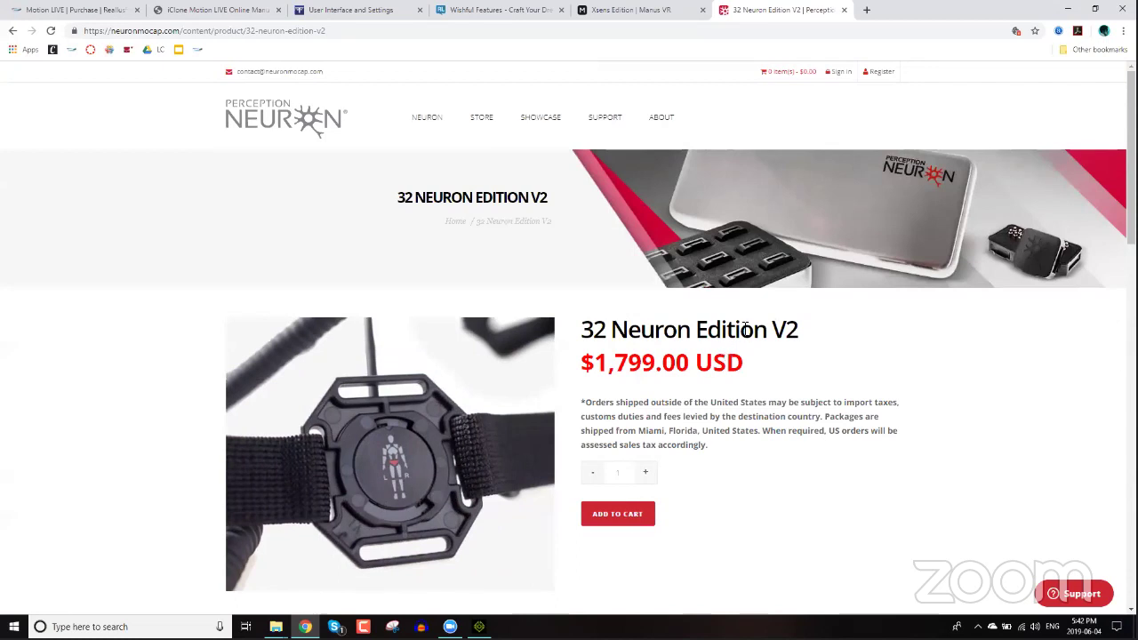
scroll(724, 330, "down", 1)
scroll(655, 296, "up", 1)
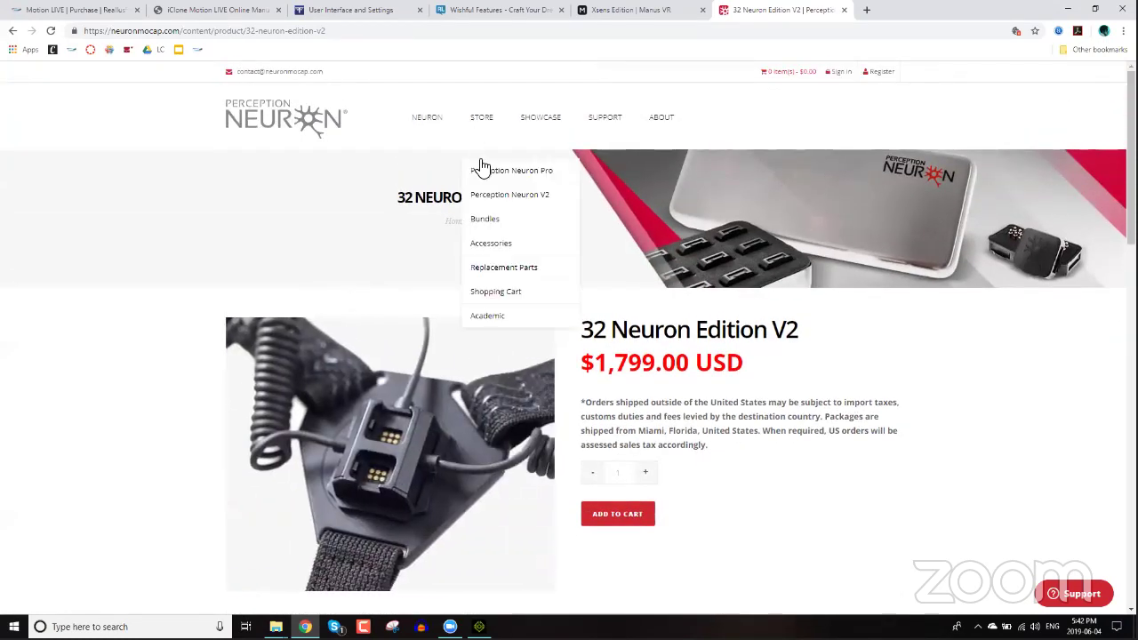
left_click(495, 169)
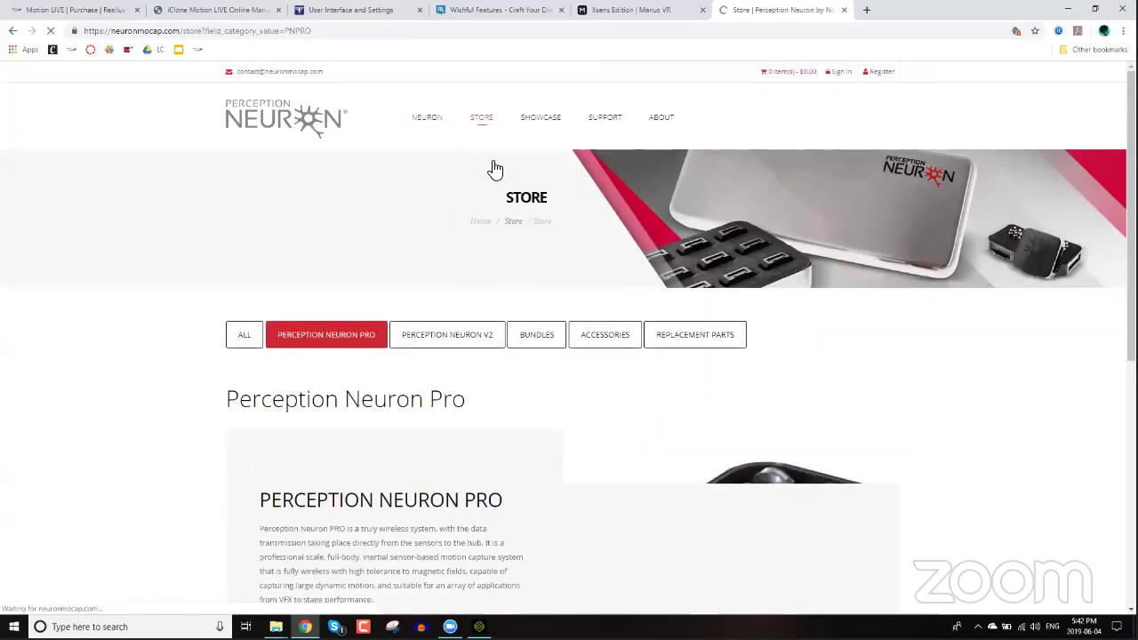
scroll(565, 365, "down", 1)
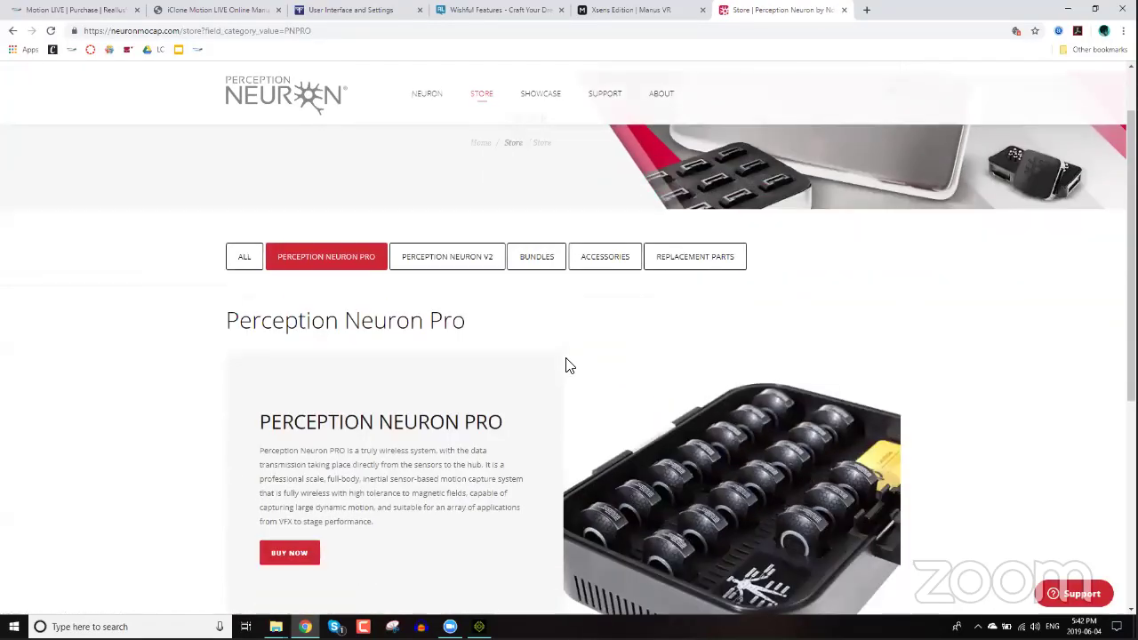
scroll(591, 355, "down", 3)
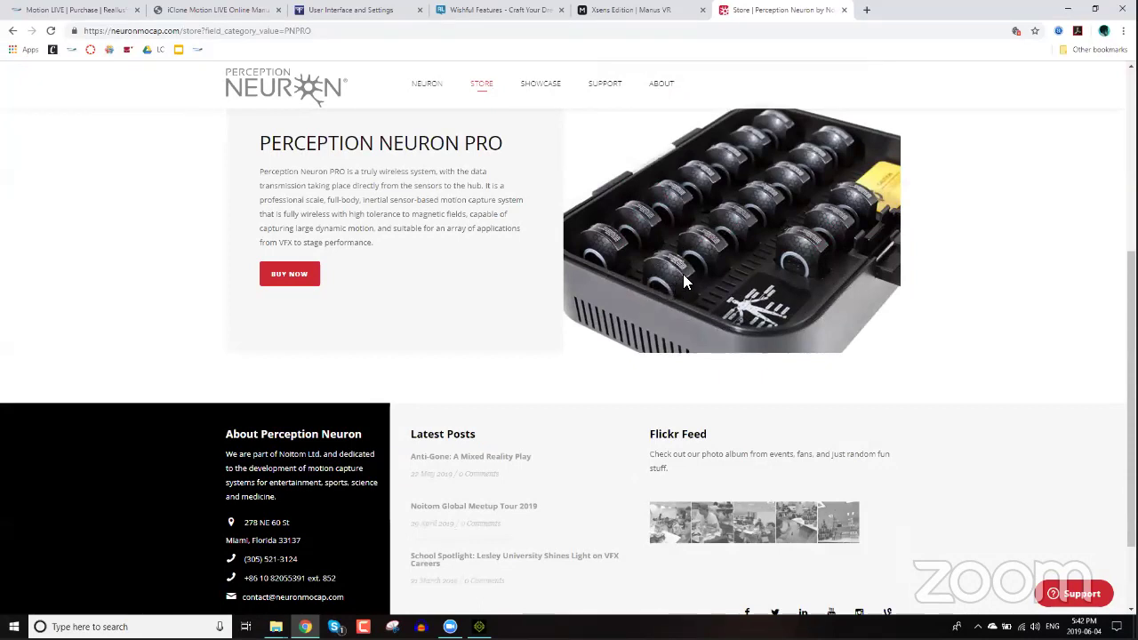
scroll(695, 256, "down", 1)
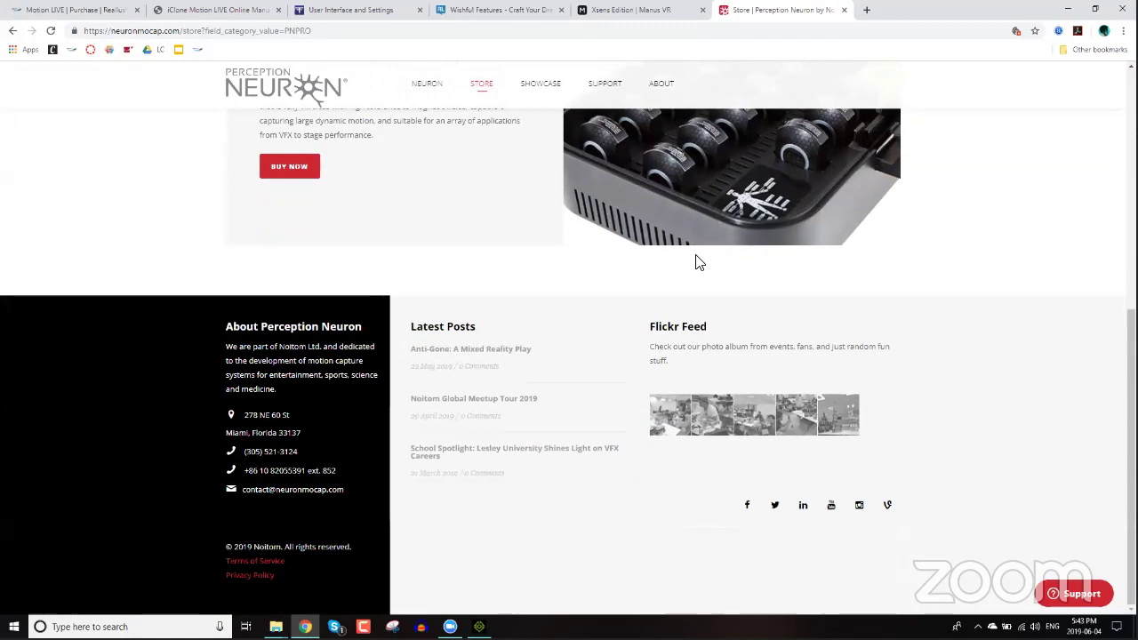
scroll(697, 262, "up", 5)
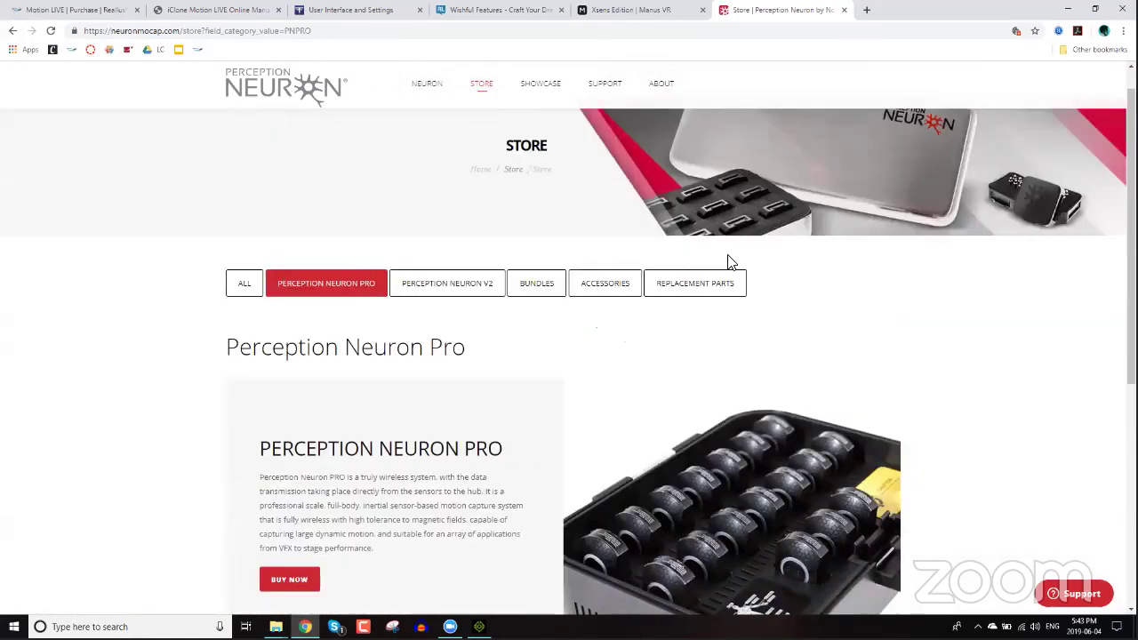
scroll(712, 262, "up", 1)
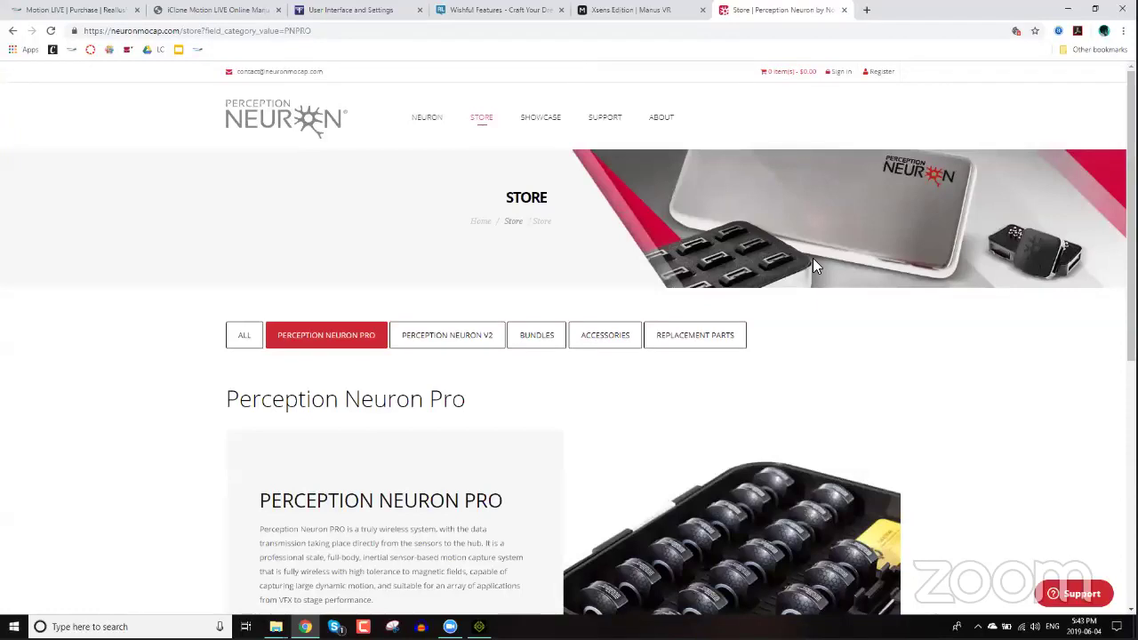
Step: Search Google for "rokoko" in a new tab and open the Rokoko motion capture website
left_click(863, 25)
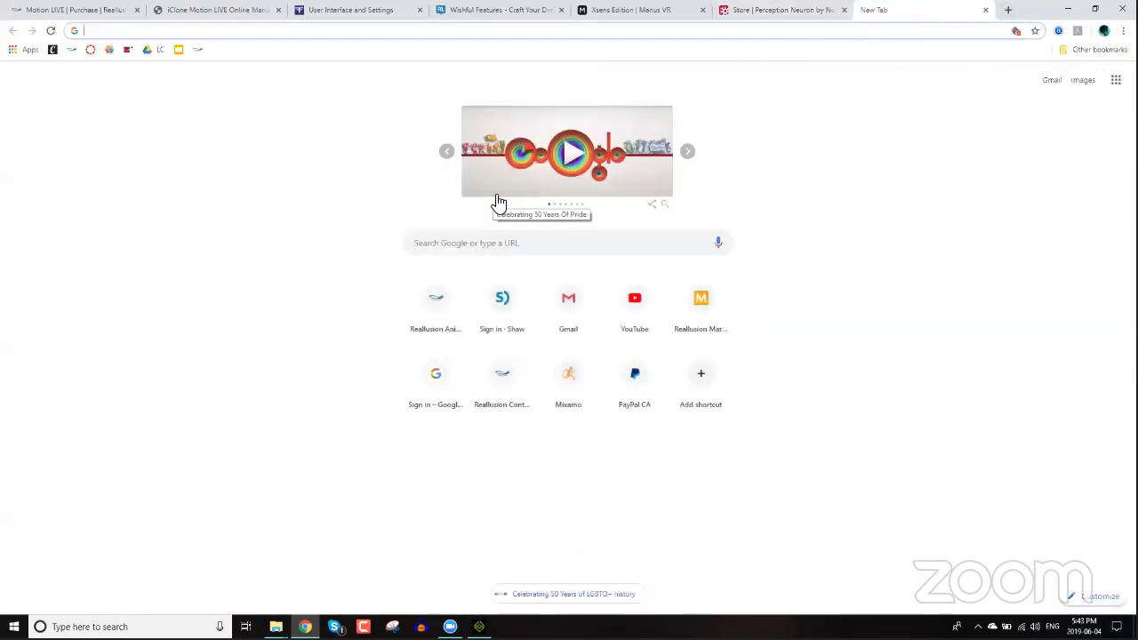
type("roko")
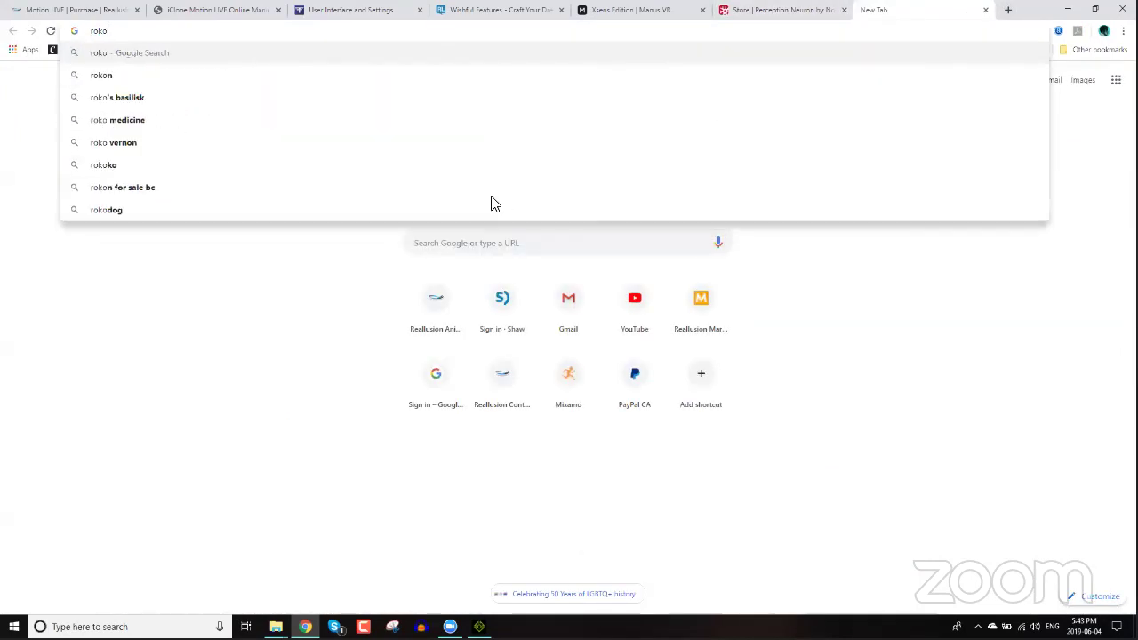
type("ko")
key("Return")
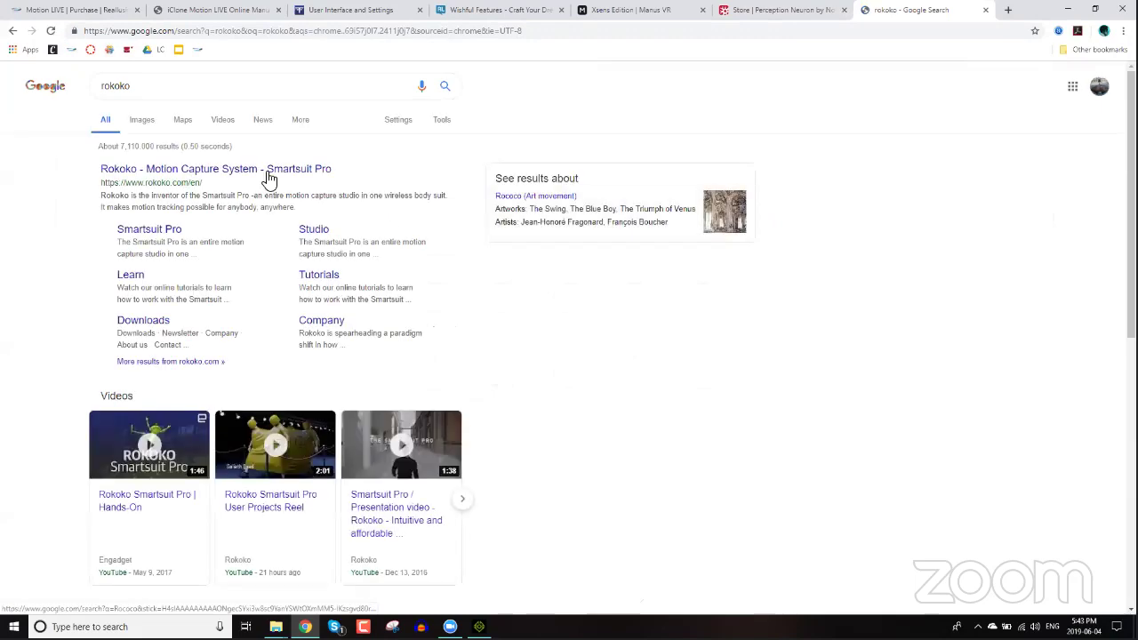
left_click(261, 171)
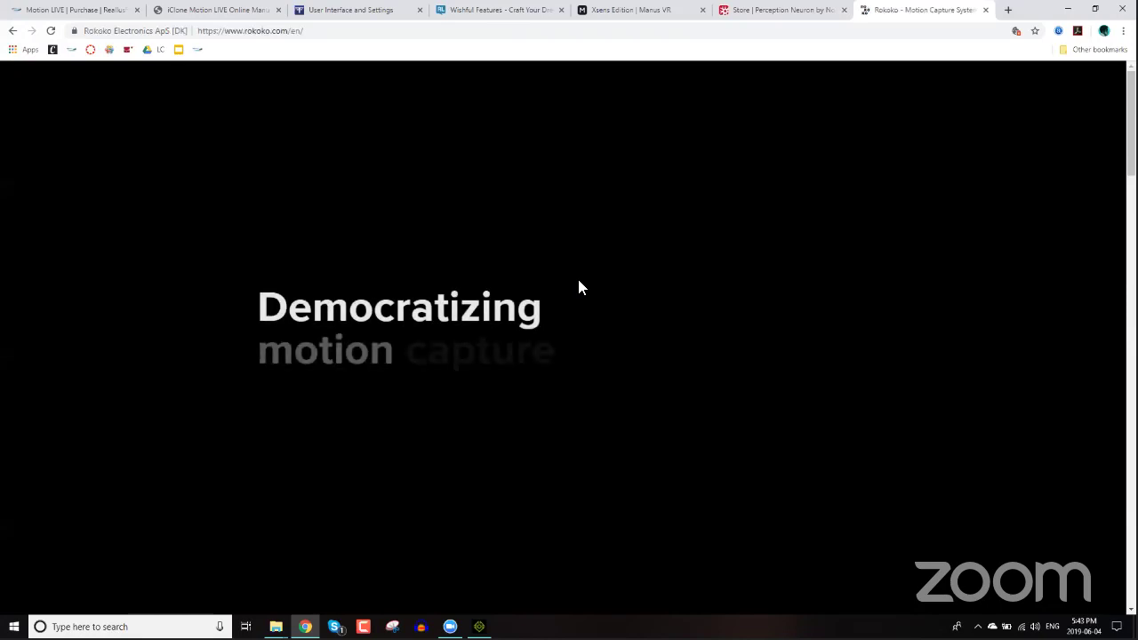
Step: Look through the Rokoko home page, including the Smartsuit Pro banner, products, Smartgloves, user stories and software integrations
scroll(646, 250, "down", 3)
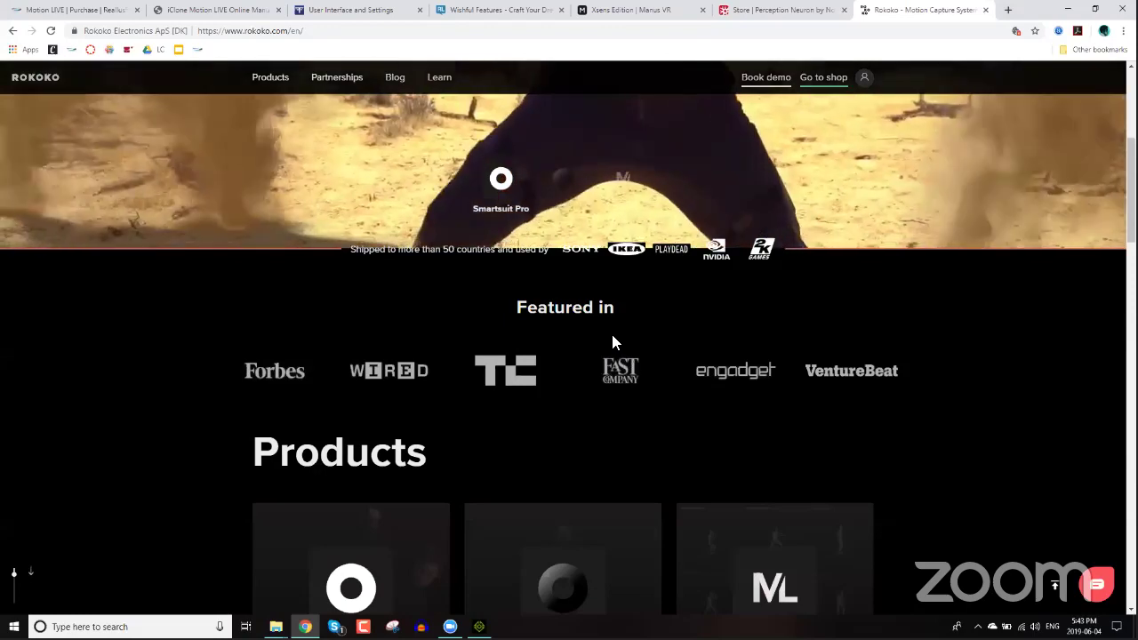
scroll(612, 342, "up", 1)
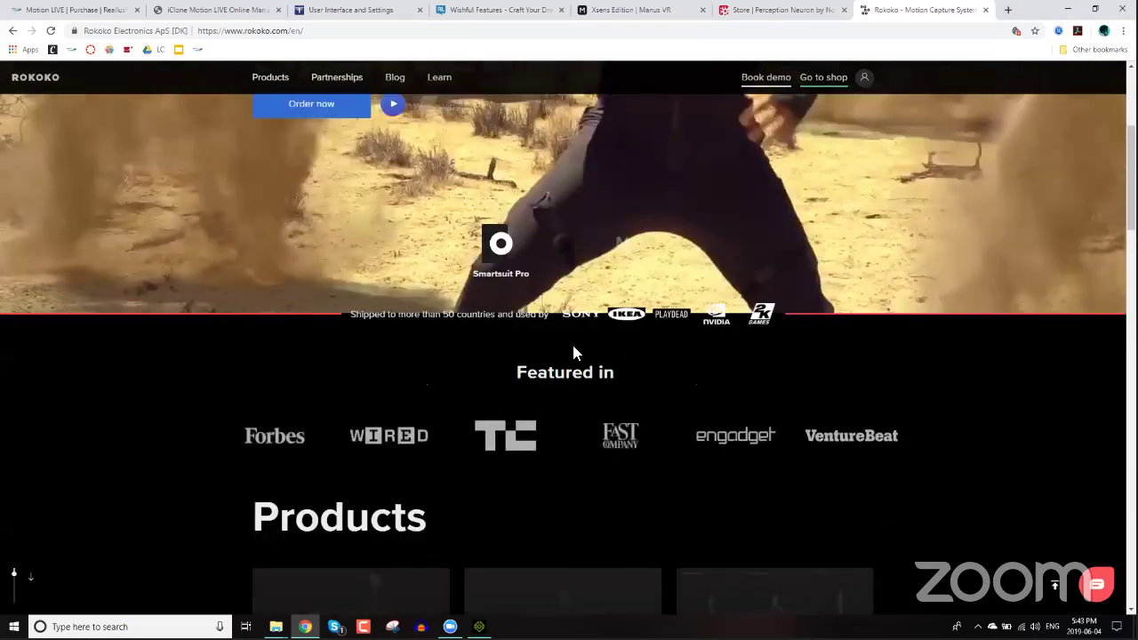
scroll(573, 353, "up", 3)
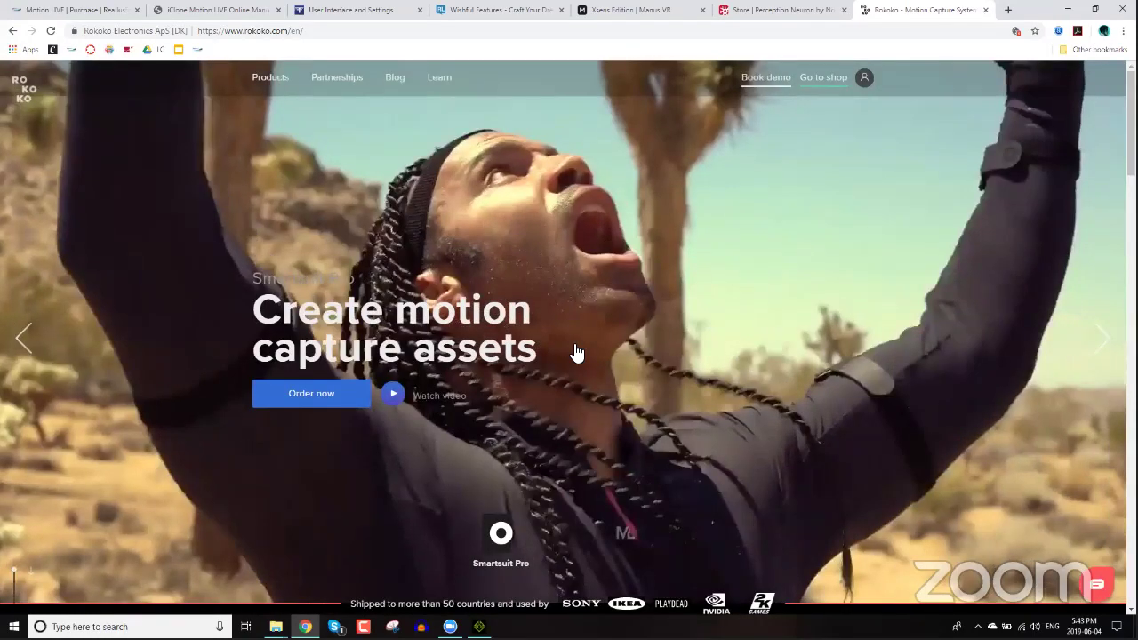
scroll(576, 353, "down", 2)
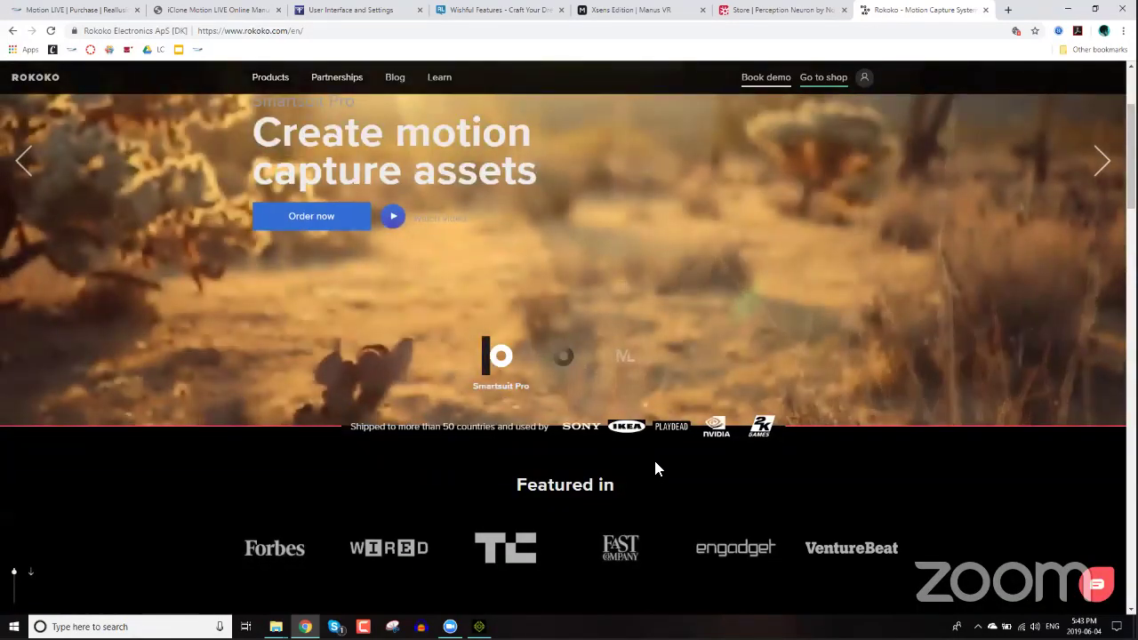
scroll(589, 407, "down", 3)
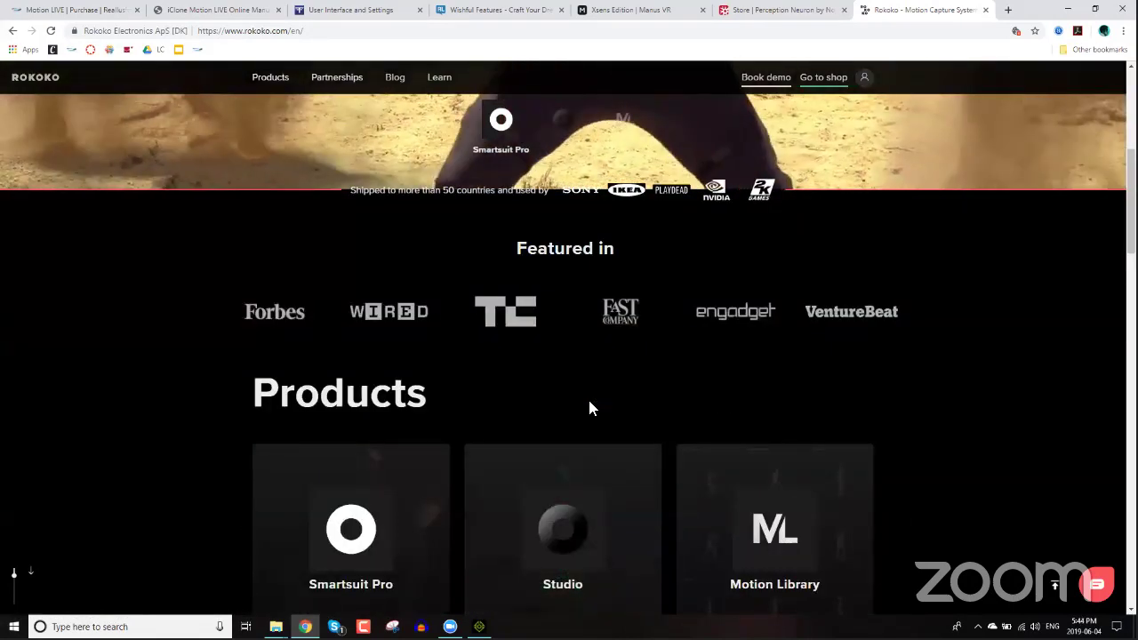
scroll(590, 407, "down", 5)
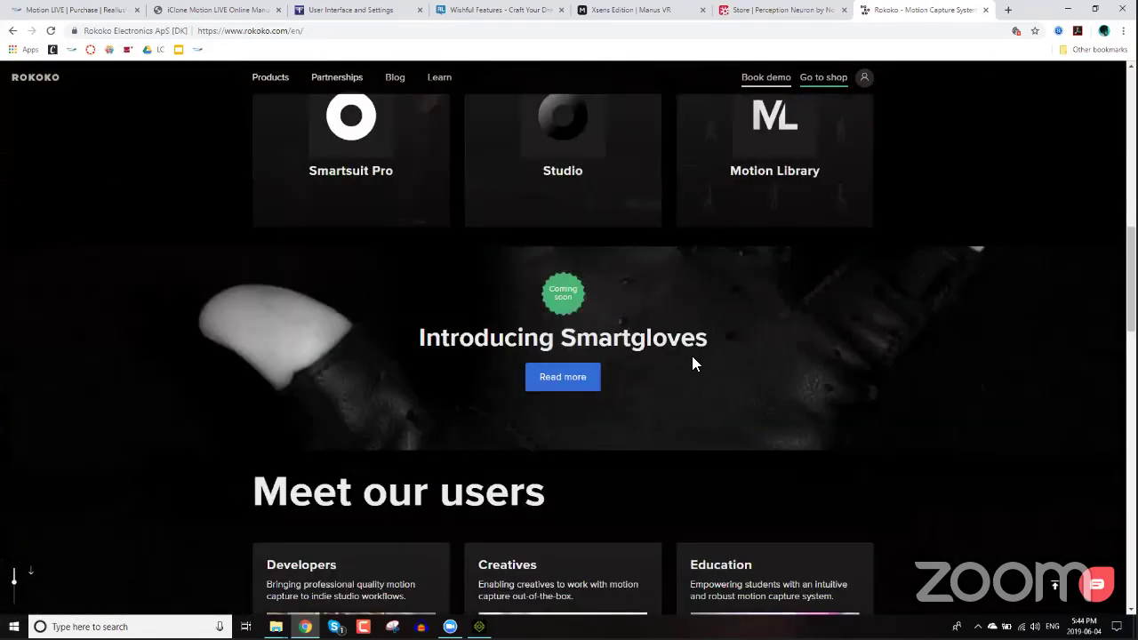
scroll(693, 360, "up", 5)
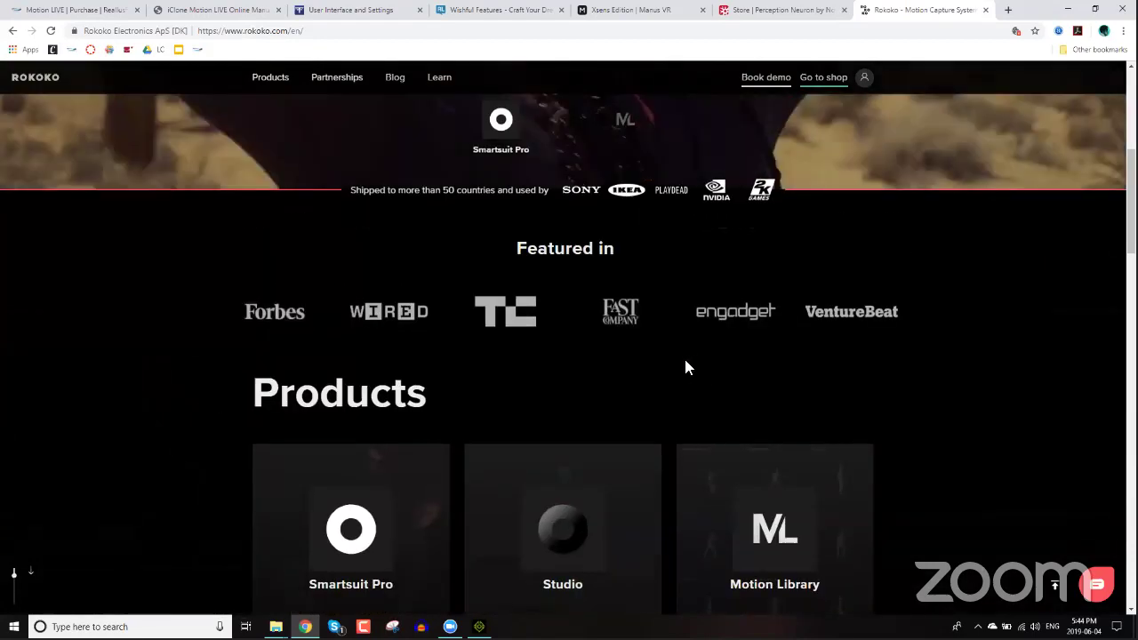
scroll(624, 317, "up", 4)
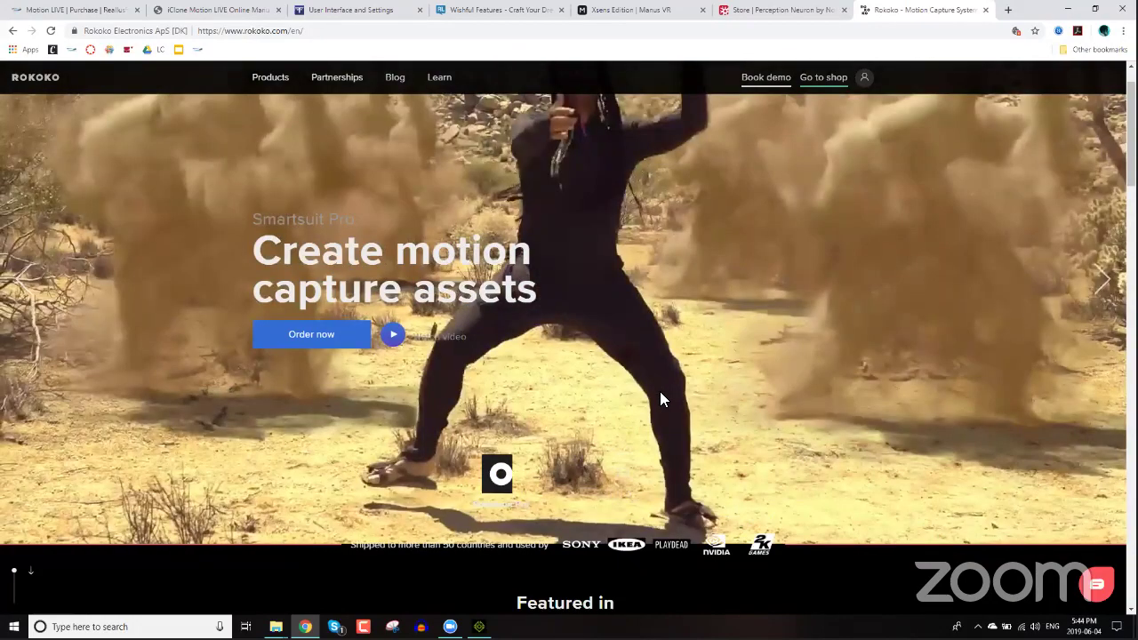
scroll(676, 323, "down", 4)
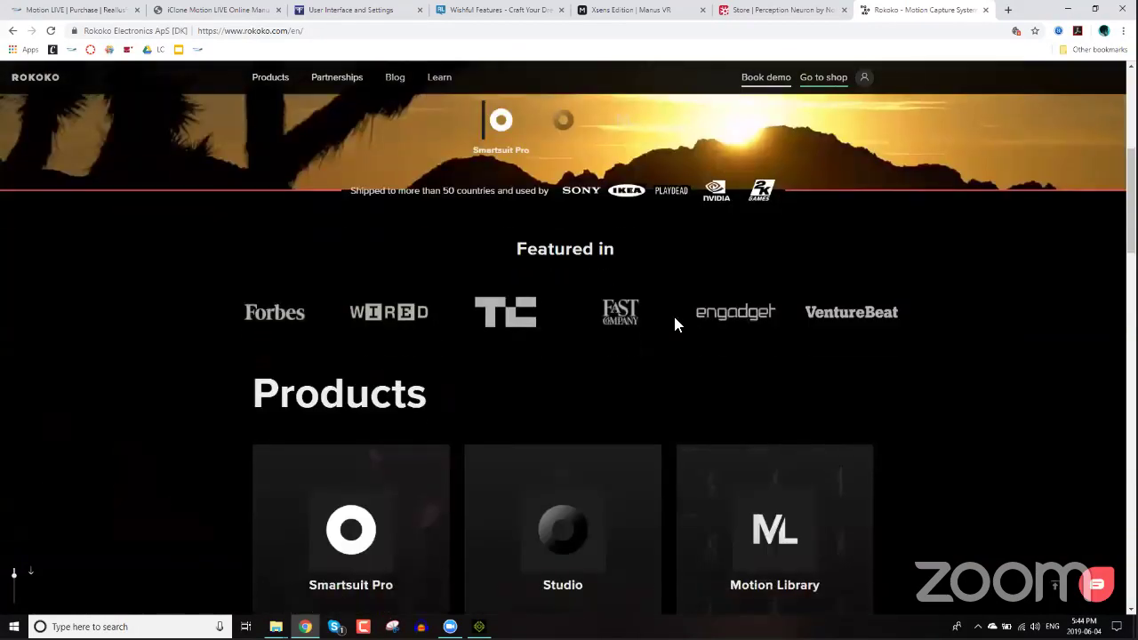
scroll(675, 325, "down", 4)
scroll(673, 329, "down", 4)
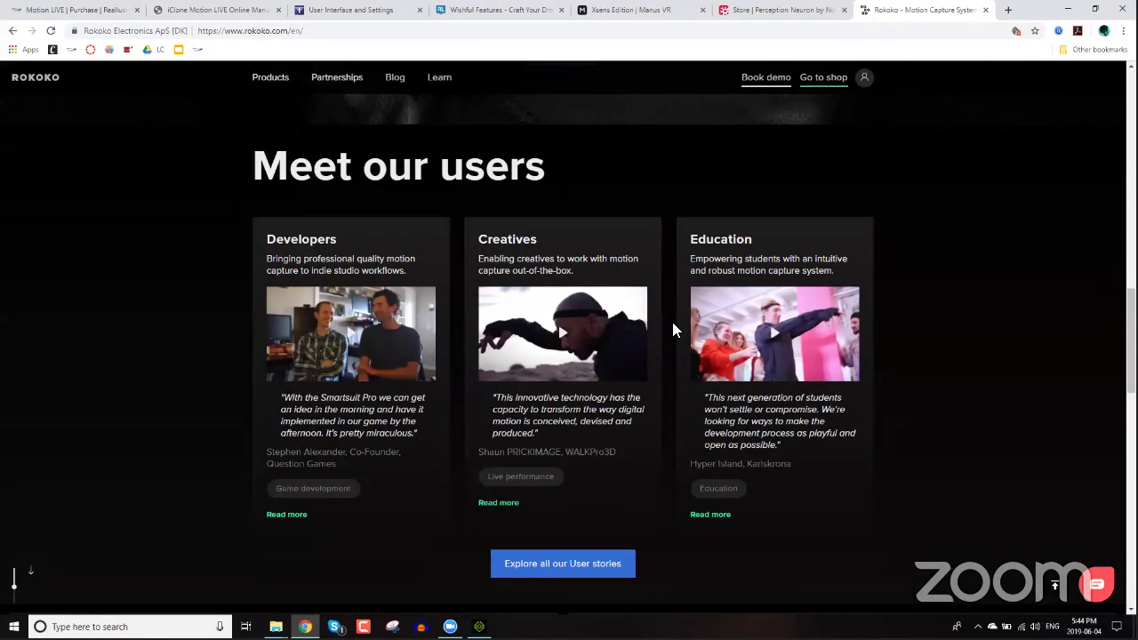
scroll(673, 330, "down", 3)
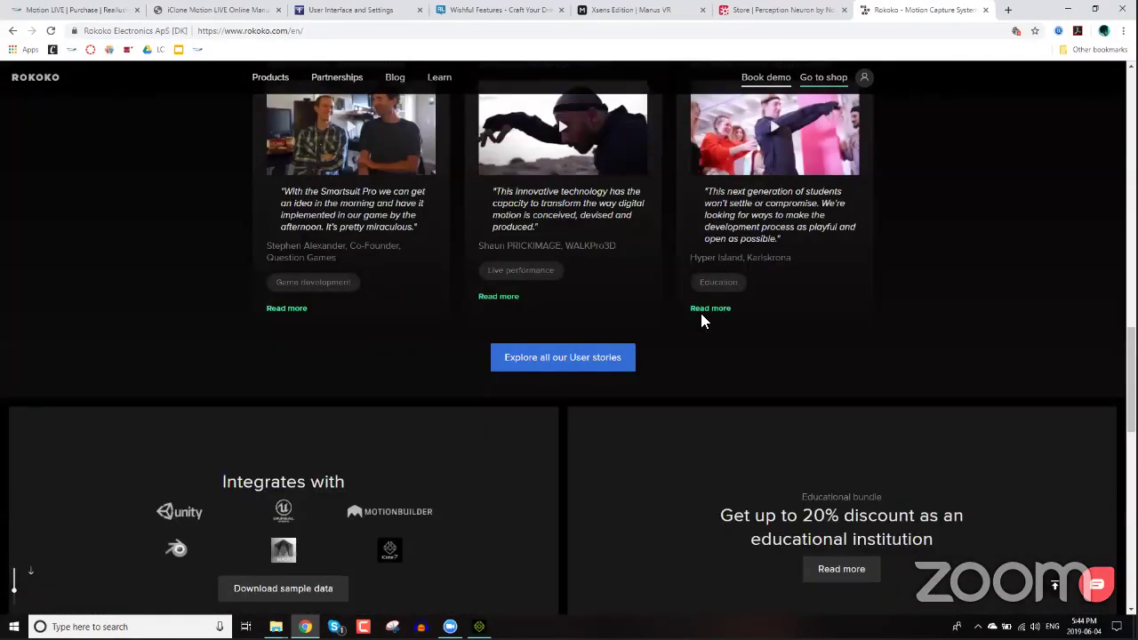